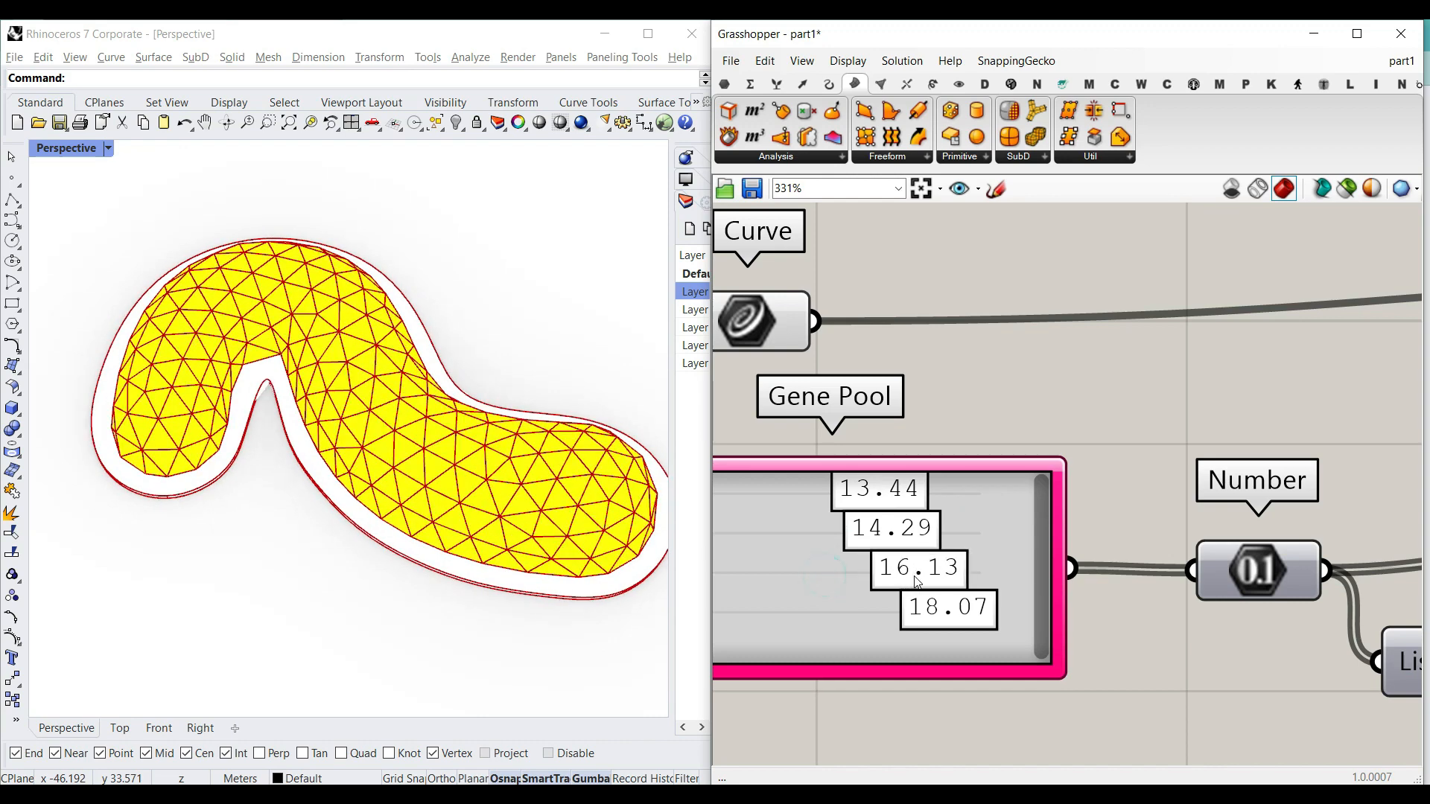
Set the slider feeding the Offset Curve distance to 3.93.
{"action": "right_click_drag", "start_coordinate": [409, 542], "coordinate": [402, 501]}
{"action": "scroll", "coordinate": [887, 479], "scroll_direction": "down", "scroll_amount": 5}
{"action": "scroll", "coordinate": [967, 479], "scroll_direction": "down", "scroll_amount": 4}
{"action": "right_click_drag", "start_coordinate": [1325, 521], "coordinate": [763, 527]}
{"action": "right_click_drag", "start_coordinate": [1266, 539], "coordinate": [985, 542]}
{"action": "right_click_drag", "start_coordinate": [1210, 606], "coordinate": [1229, 655]}
{"action": "scroll", "coordinate": [1035, 566], "scroll_direction": "up", "scroll_amount": 5}
{"action": "scroll", "coordinate": [1251, 633], "scroll_direction": "up", "scroll_amount": 4}
{"action": "right_click_drag", "start_coordinate": [882, 494], "coordinate": [1281, 605]}
{"action": "mouse_move", "coordinate": [998, 434]}
{"action": "left_mouse_down"}
{"action": "mouse_move", "coordinate": [1031, 438]}
{"action": "mouse_move", "coordinate": [922, 437]}
{"action": "mouse_move", "coordinate": [983, 437]}
{"action": "left_mouse_up"}
Switch the Perspective viewport to Shaded display mode.
{"action": "left_click", "coordinate": [237, 259]}
{"action": "left_click", "coordinate": [108, 148]}
{"action": "left_click", "coordinate": [96, 230]}
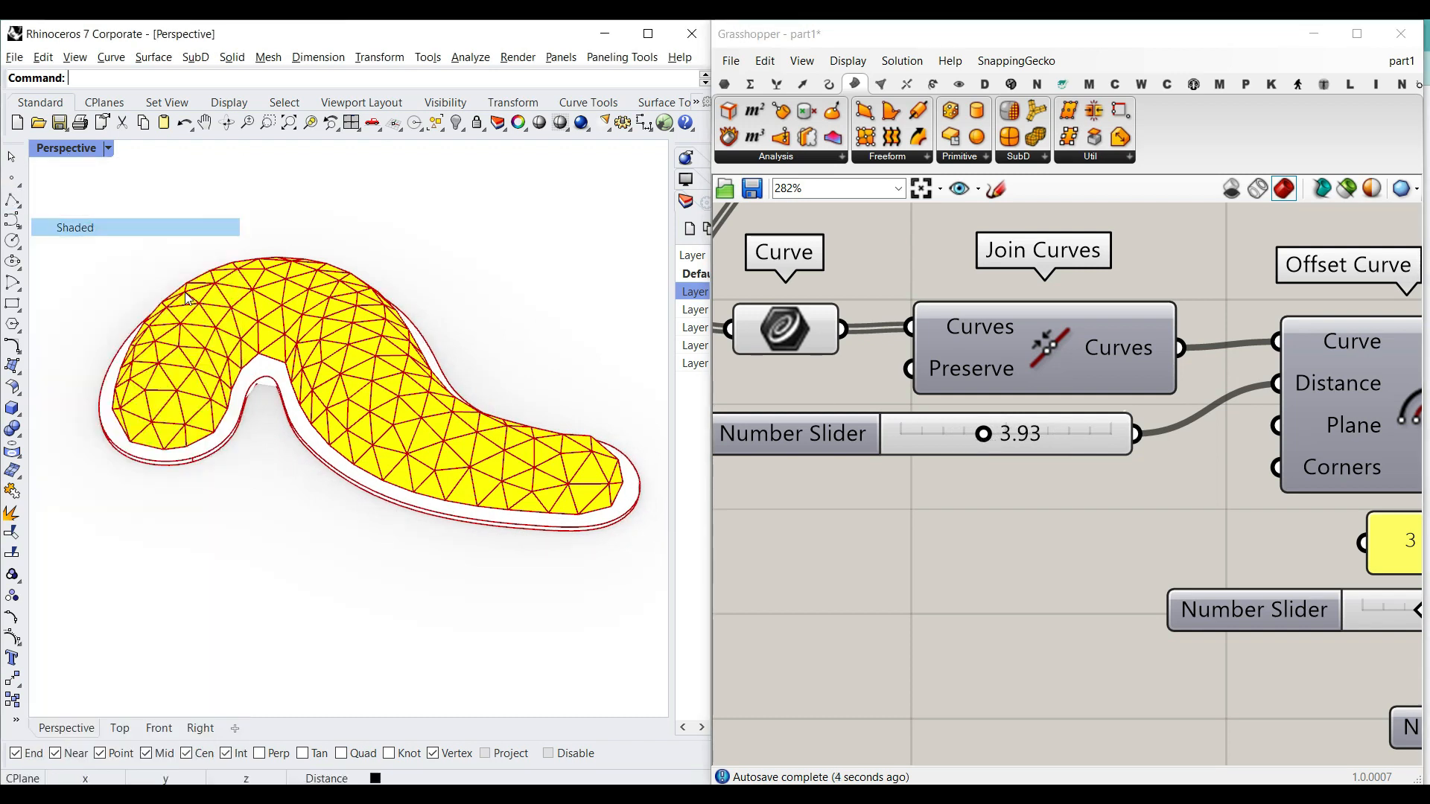
Draw an open arch-shaped curve from four points beside the existing triangulated form.
{"action": "scroll", "coordinate": [389, 408], "scroll_direction": "down", "scroll_amount": 6}
{"action": "right_click_drag", "start_coordinate": [389, 408], "coordinate": [408, 386]}
{"action": "left_click", "coordinate": [12, 219]}
{"action": "left_click", "coordinate": [405, 472]}
{"action": "left_click", "coordinate": [375, 399]}
{"action": "left_click", "coordinate": [564, 440]}
{"action": "left_click", "coordinate": [491, 487]}
{"action": "right_click", "coordinate": [490, 487]}
Reference the new arch-shaped curve in the definition's Curve parameter with Set one Curve.
{"action": "scroll", "coordinate": [1063, 493], "scroll_direction": "down", "scroll_amount": 7}
{"action": "scroll", "coordinate": [1031, 476], "scroll_direction": "down", "scroll_amount": 6}
{"action": "right_click_drag", "start_coordinate": [874, 494], "coordinate": [1147, 493]}
{"action": "scroll", "coordinate": [910, 451], "scroll_direction": "up", "scroll_amount": 13}
{"action": "right_click", "coordinate": [890, 413]}
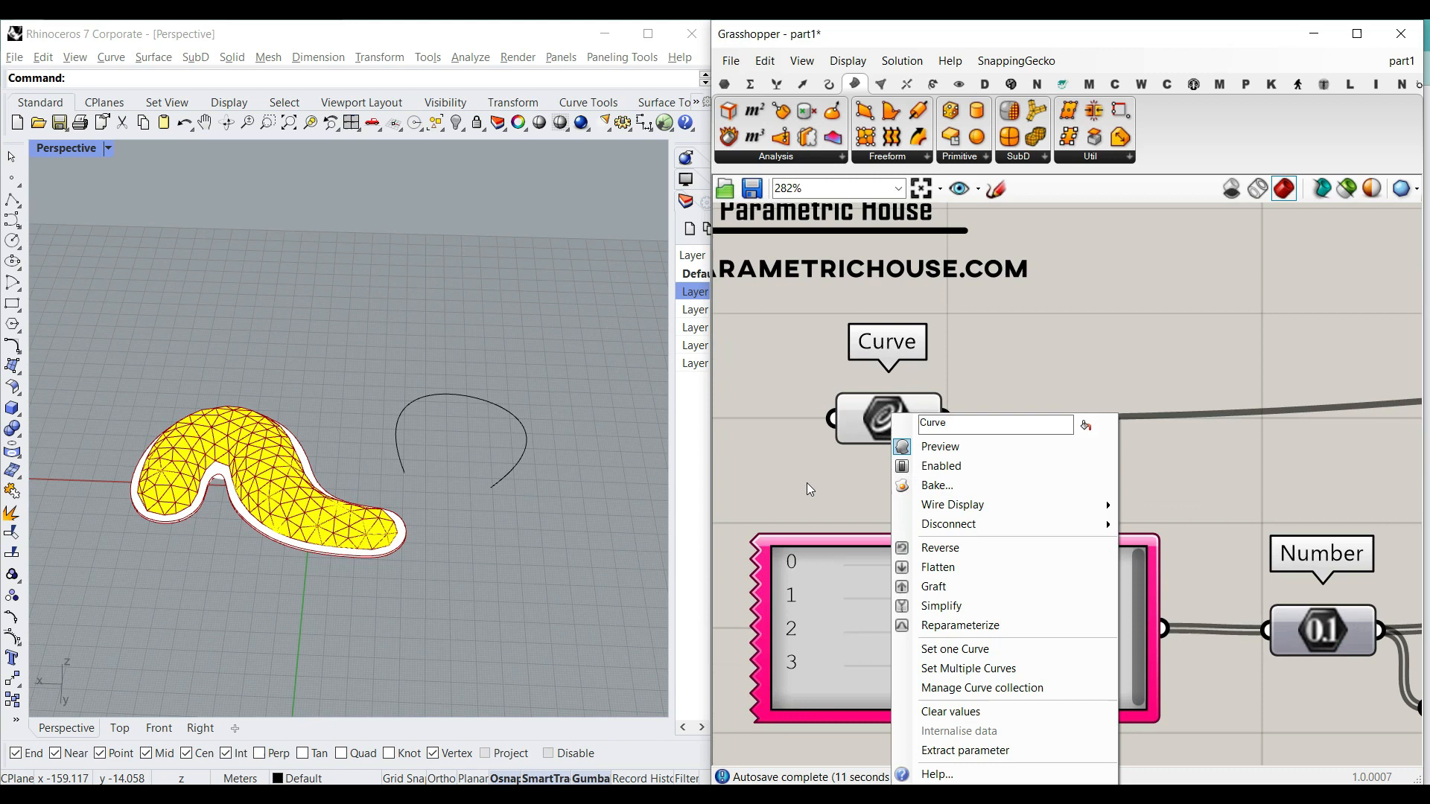
{"action": "left_click", "coordinate": [940, 645]}
{"action": "left_click", "coordinate": [526, 432]}
Set the first value of the Gene Pool to 10.04.
{"action": "scroll", "coordinate": [514, 454], "scroll_direction": "up", "scroll_amount": 5}
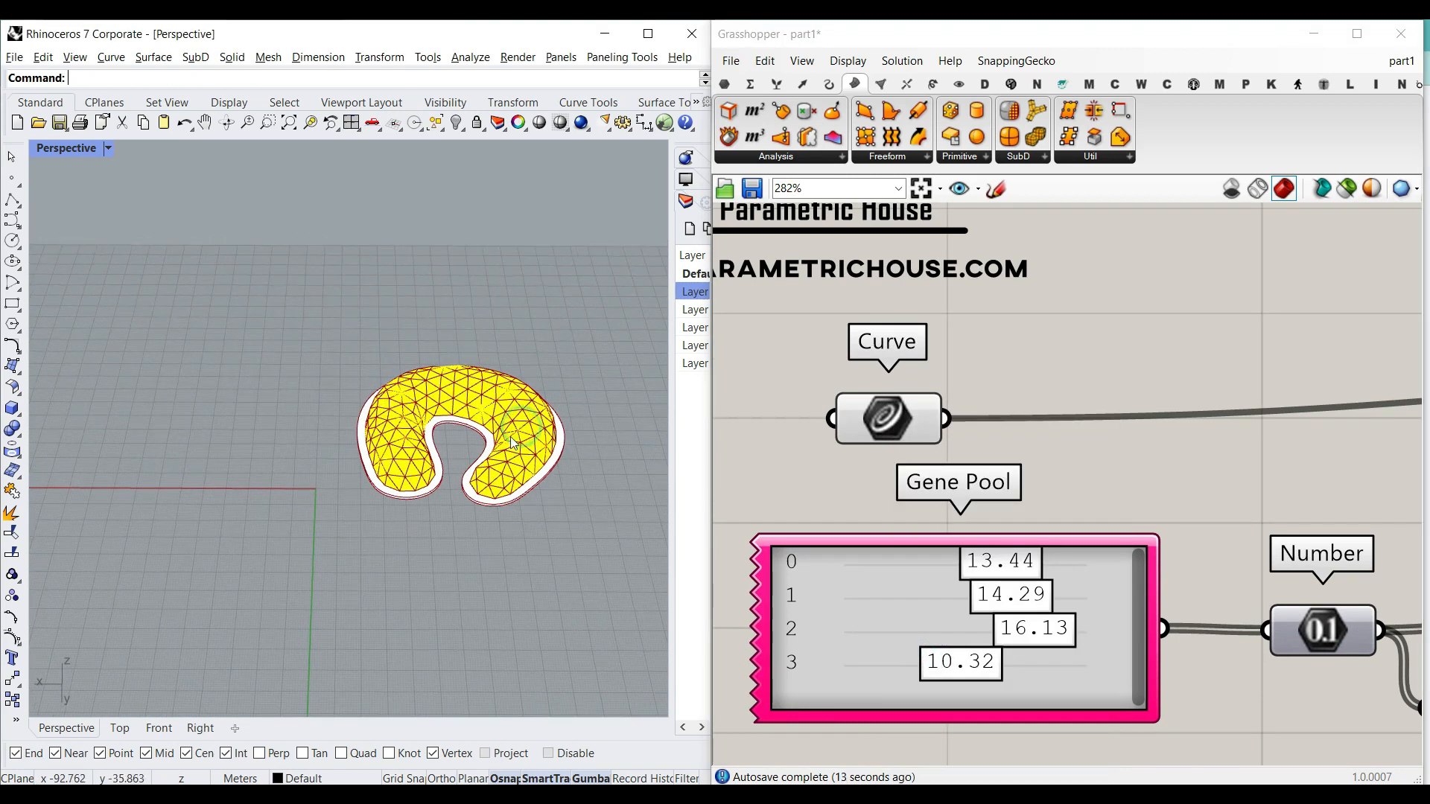
{"action": "scroll", "coordinate": [914, 504], "scroll_direction": "up", "scroll_amount": 3}
{"action": "mouse_move", "coordinate": [914, 506]}
{"action": "left_mouse_down"}
{"action": "mouse_move", "coordinate": [871, 511]}
{"action": "mouse_move", "coordinate": [914, 510]}
{"action": "left_mouse_up"}
{"action": "scroll", "coordinate": [1041, 524], "scroll_direction": "down", "scroll_amount": 3}
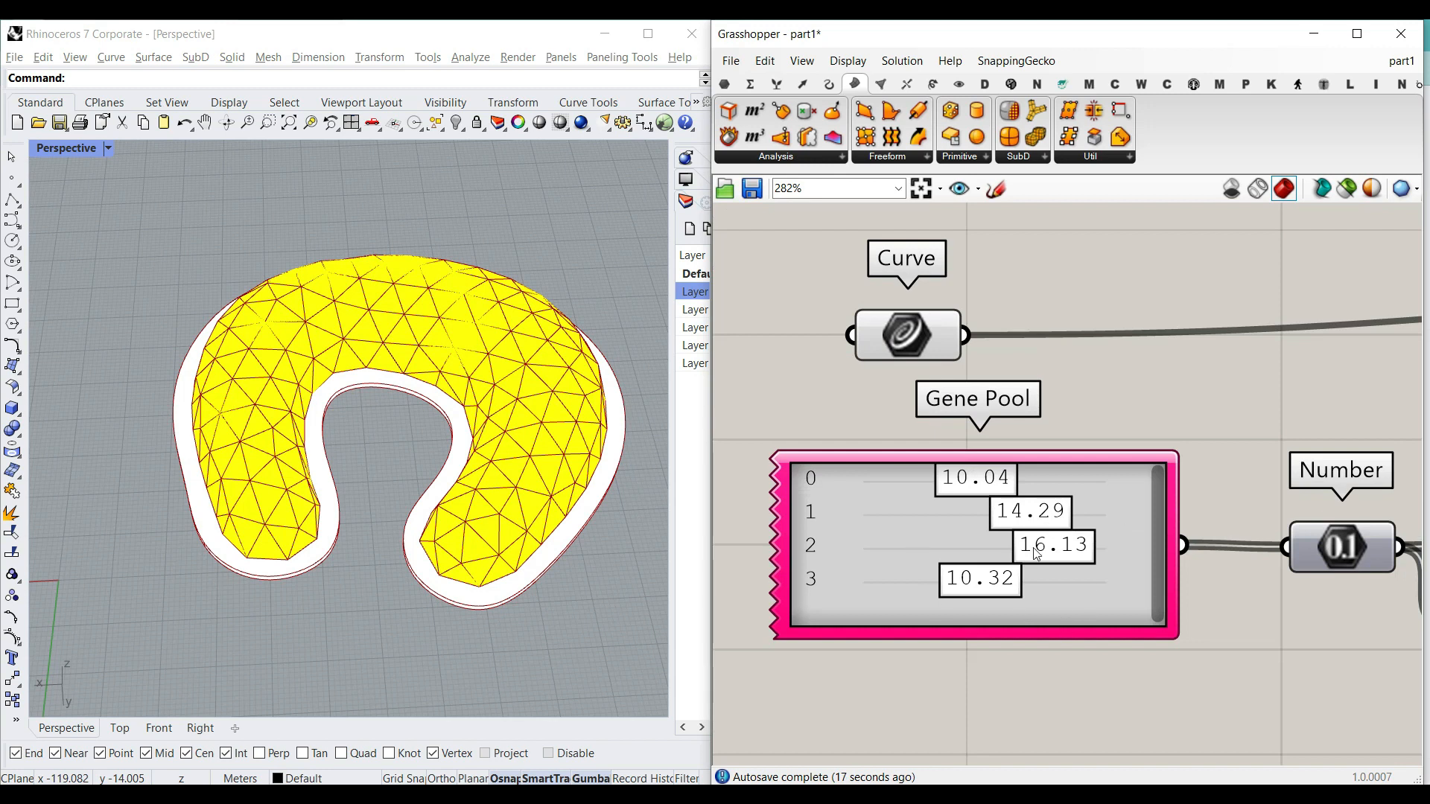
Reduce the Gene Pool to 2 genes and set their values to 8.34 and 17.51.
{"action": "double_click", "coordinate": [1134, 469]}
{"action": "left_click_drag", "start_coordinate": [1212, 415], "coordinate": [1214, 453]}
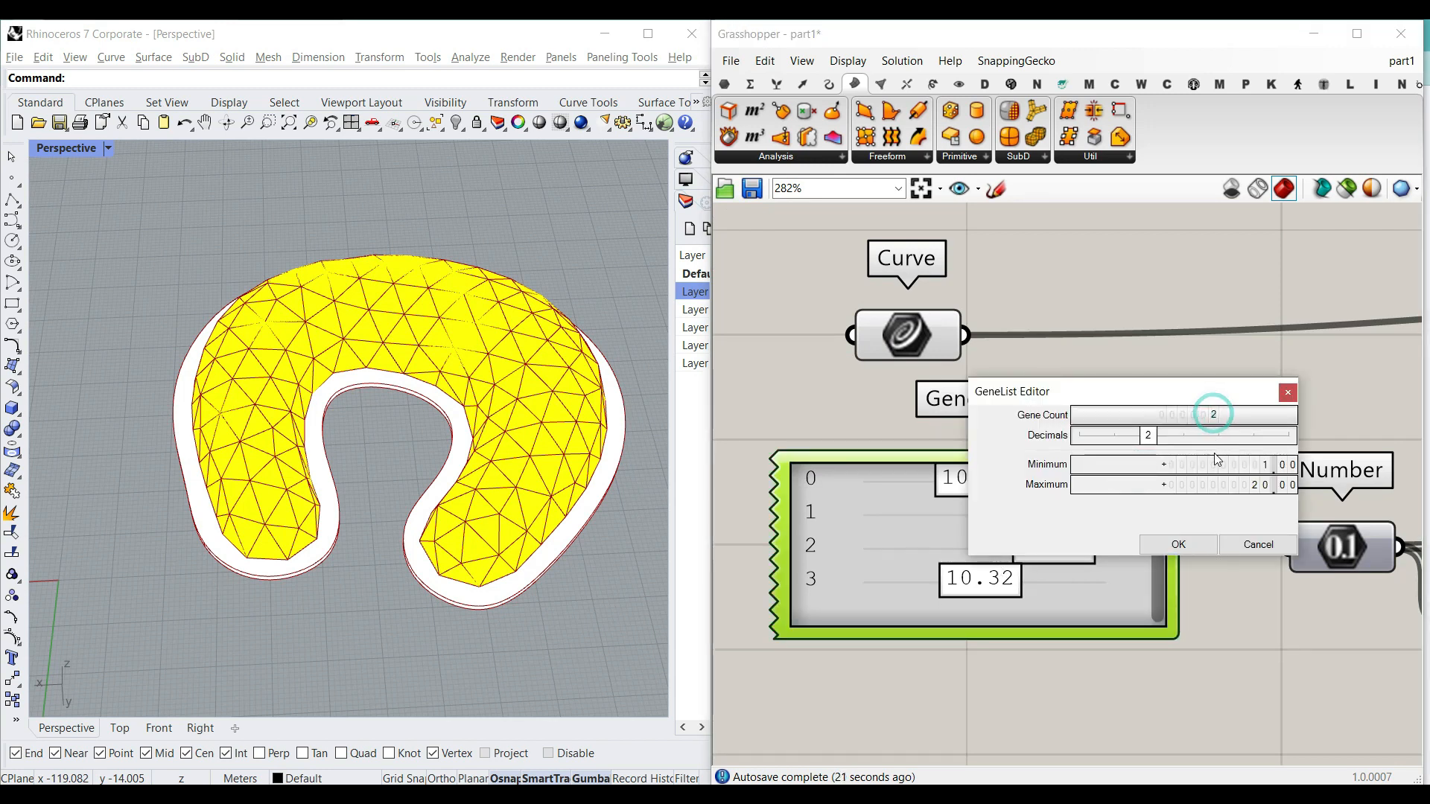
{"action": "left_click", "coordinate": [1168, 546]}
{"action": "left_click_drag", "start_coordinate": [955, 487], "coordinate": [907, 487]}
{"action": "left_click_drag", "start_coordinate": [1030, 530], "coordinate": [1071, 530]}
{"action": "left_click_drag", "start_coordinate": [916, 489], "coordinate": [974, 493]}
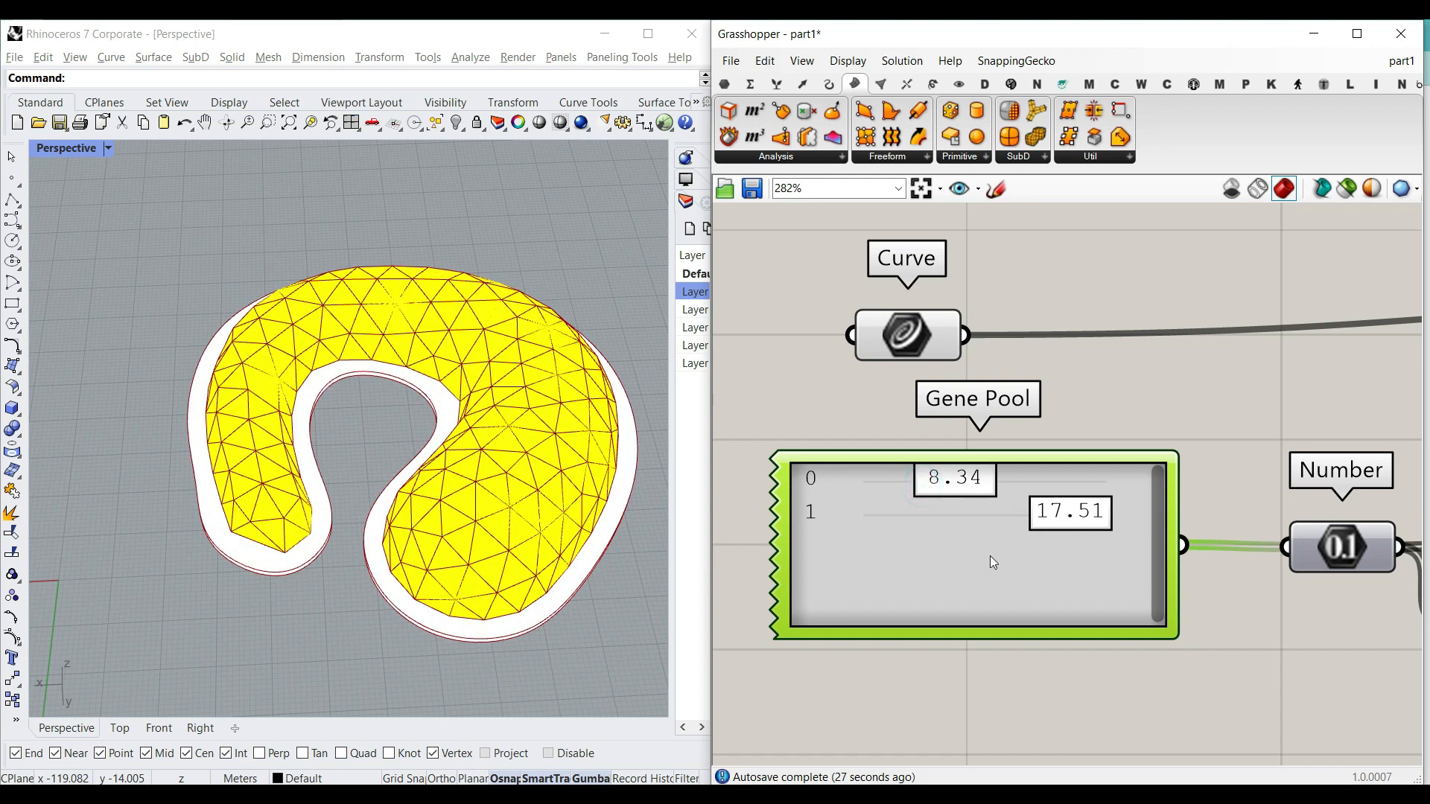
Increase the Gene Pool's gene count and raise the value of its last gene.
{"action": "double_click", "coordinate": [999, 538]}
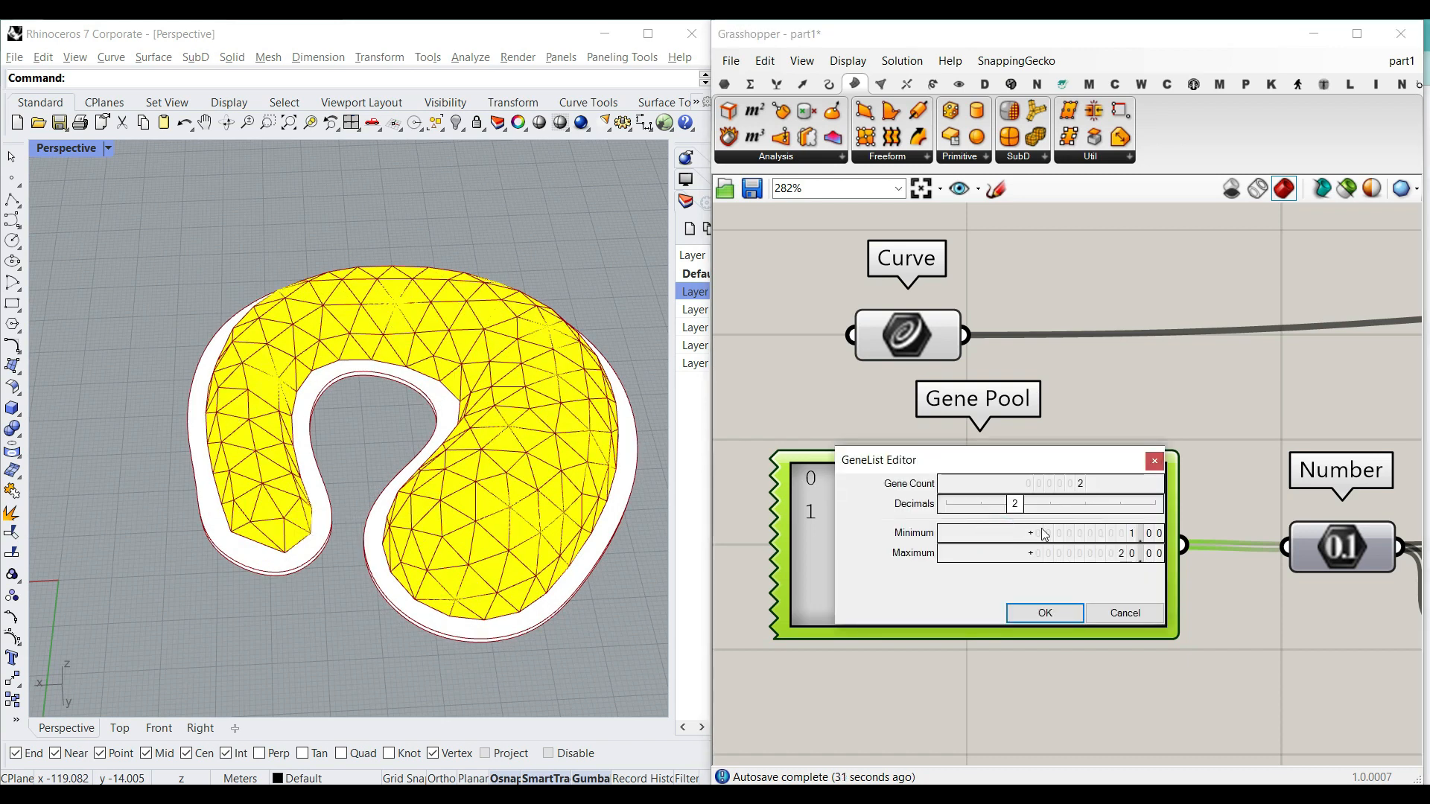
{"action": "left_click_drag", "start_coordinate": [1082, 483], "coordinate": [1030, 545]}
{"action": "left_click", "coordinate": [1044, 614]}
{"action": "left_click_drag", "start_coordinate": [989, 592], "coordinate": [1039, 592]}
Examine the triangulated form with its extruded rim and the Extrude and Custom Preview part of the definition.
{"action": "right_click_drag", "start_coordinate": [947, 372], "coordinate": [1006, 413]}
{"action": "left_click_drag", "start_coordinate": [973, 385], "coordinate": [967, 369]}
{"action": "left_click_drag", "start_coordinate": [515, 251], "coordinate": [395, 380]}
{"action": "scroll", "coordinate": [434, 441], "scroll_direction": "down", "scroll_amount": 2}
{"action": "right_click_drag", "start_coordinate": [401, 570], "coordinate": [334, 459]}
{"action": "left_click_drag", "start_coordinate": [333, 455], "coordinate": [262, 450]}
{"action": "left_click", "coordinate": [349, 339]}
{"action": "right_click_drag", "start_coordinate": [350, 340], "coordinate": [473, 486]}
{"action": "right_click_drag", "start_coordinate": [541, 540], "coordinate": [471, 508]}
{"action": "left_click", "coordinate": [480, 473]}
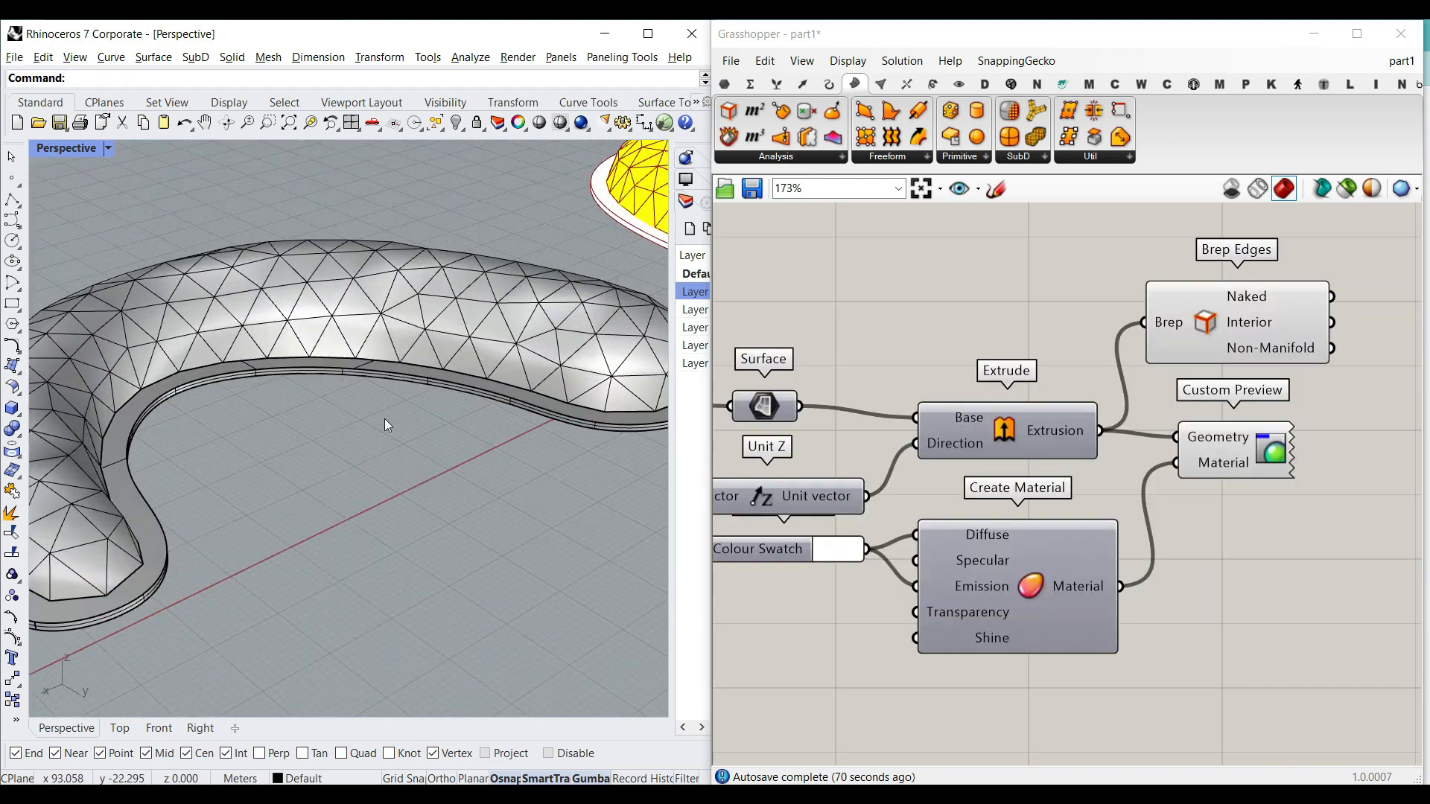
{"action": "right_click_drag", "start_coordinate": [384, 419], "coordinate": [379, 465]}
{"action": "scroll", "coordinate": [356, 435], "scroll_direction": "down", "scroll_amount": 5}
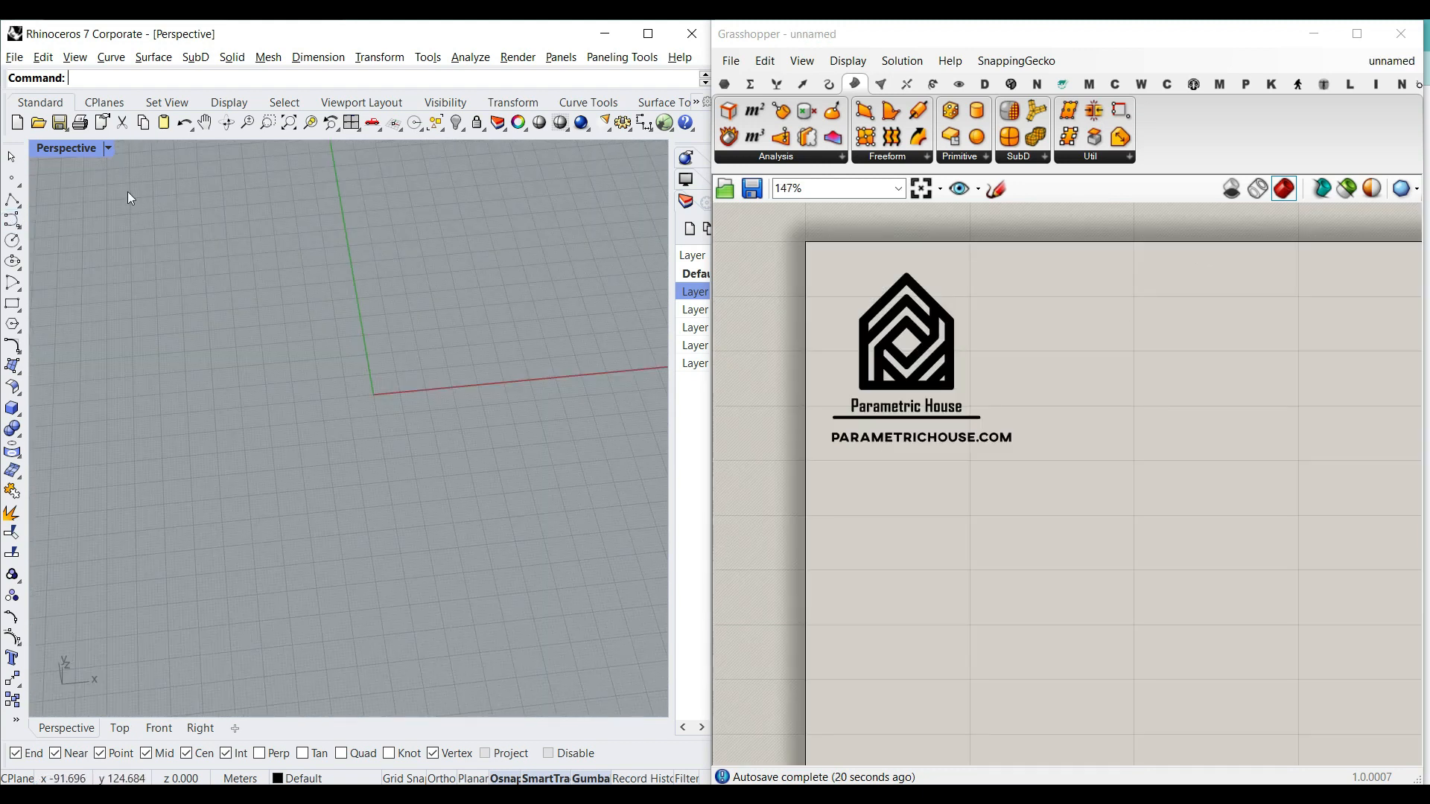
Draw a five-point open freeform curve with an arched end around the origin in the empty model.
{"action": "left_click", "coordinate": [13, 220]}
{"action": "left_click", "coordinate": [476, 345]}
{"action": "left_click", "coordinate": [307, 314]}
{"action": "left_click", "coordinate": [263, 474]}
{"action": "left_click", "coordinate": [477, 474]}
{"action": "left_click", "coordinate": [521, 569]}
{"action": "right_click", "coordinate": [520, 569]}
{"action": "right_click_drag", "start_coordinate": [520, 569], "coordinate": [345, 555]}
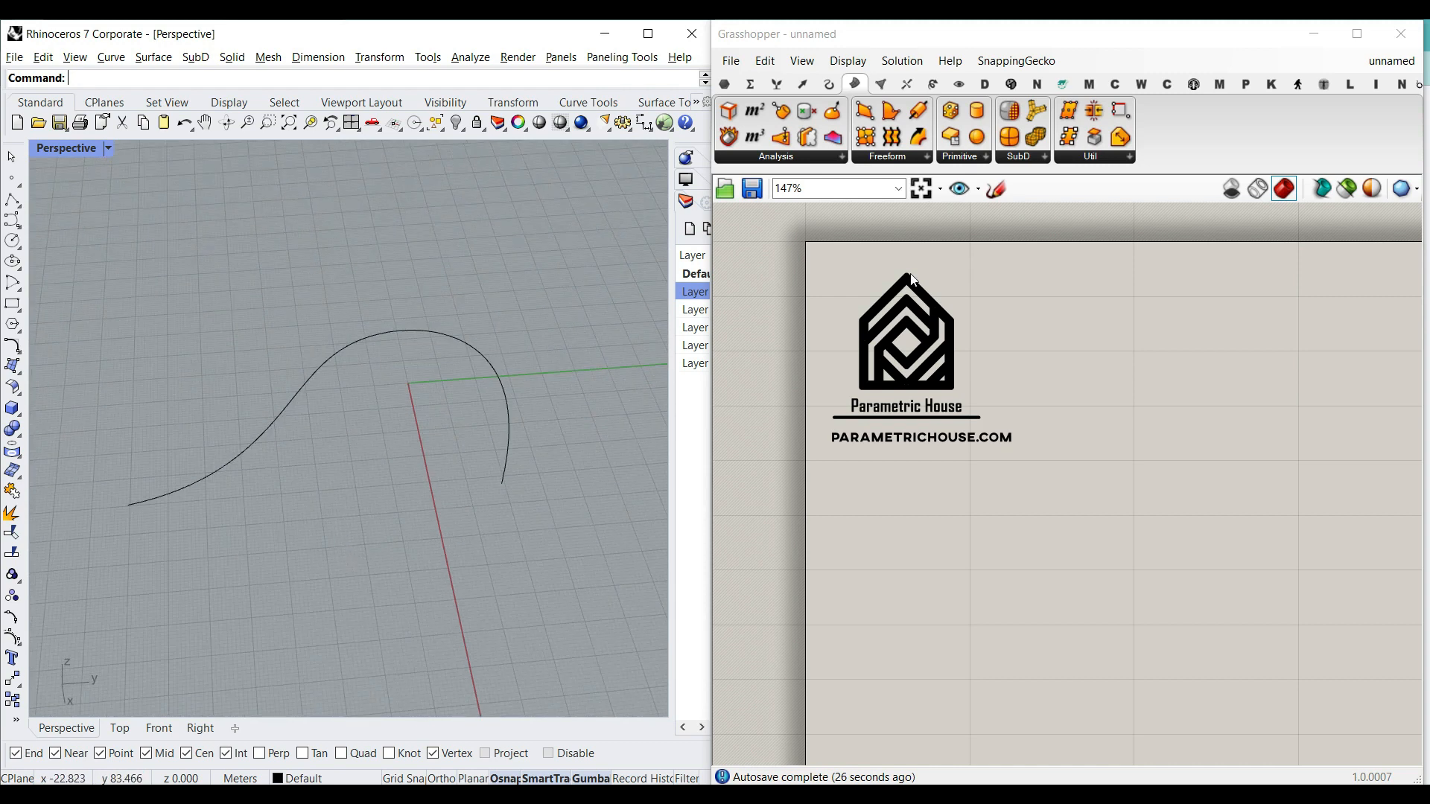
Place a Curve parameter on the empty canvas and reference the drawn curve in it.
{"action": "left_click", "coordinate": [724, 83]}
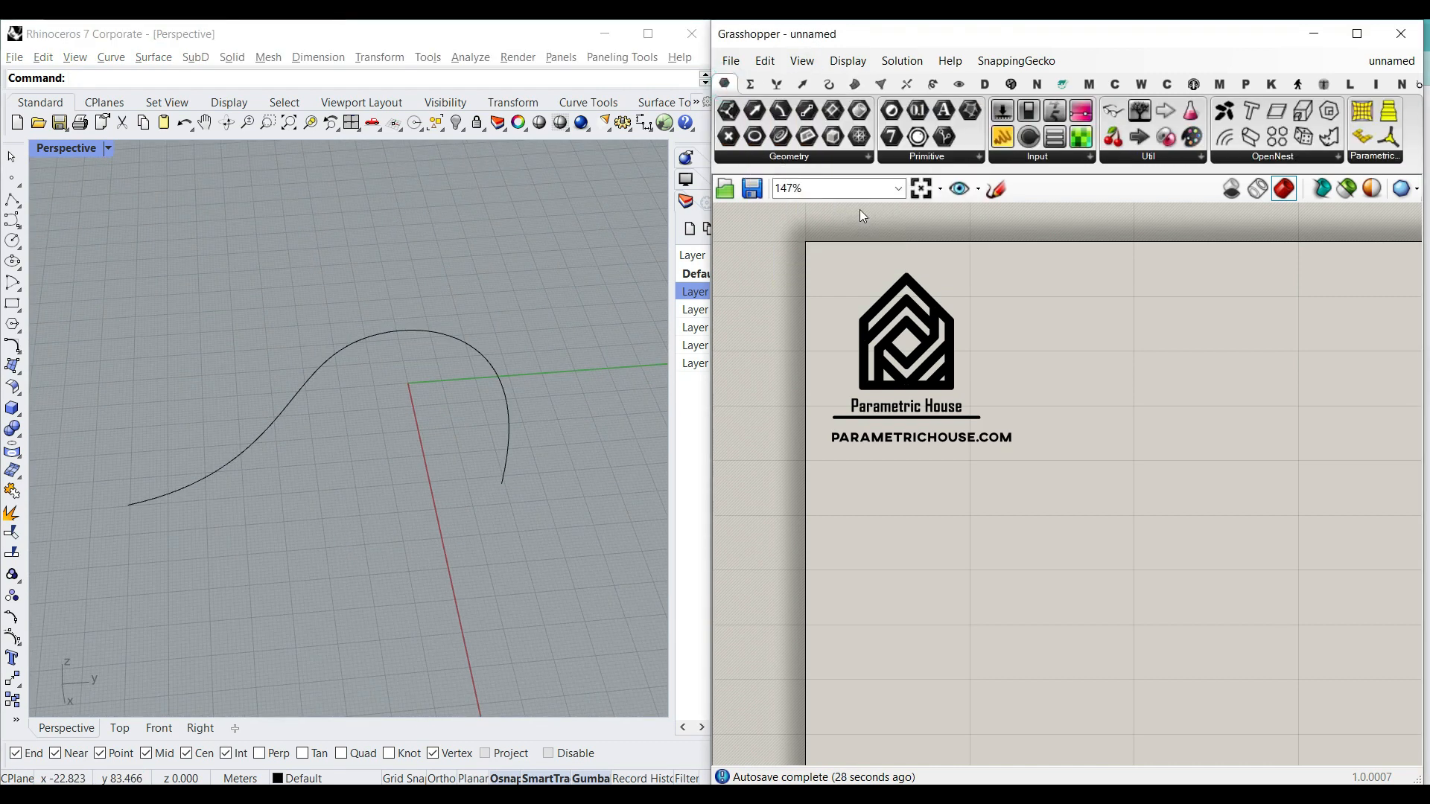
{"action": "left_click_drag", "start_coordinate": [787, 147], "coordinate": [1060, 554]}
{"action": "scroll", "coordinate": [1060, 554], "scroll_direction": "up", "scroll_amount": 6}
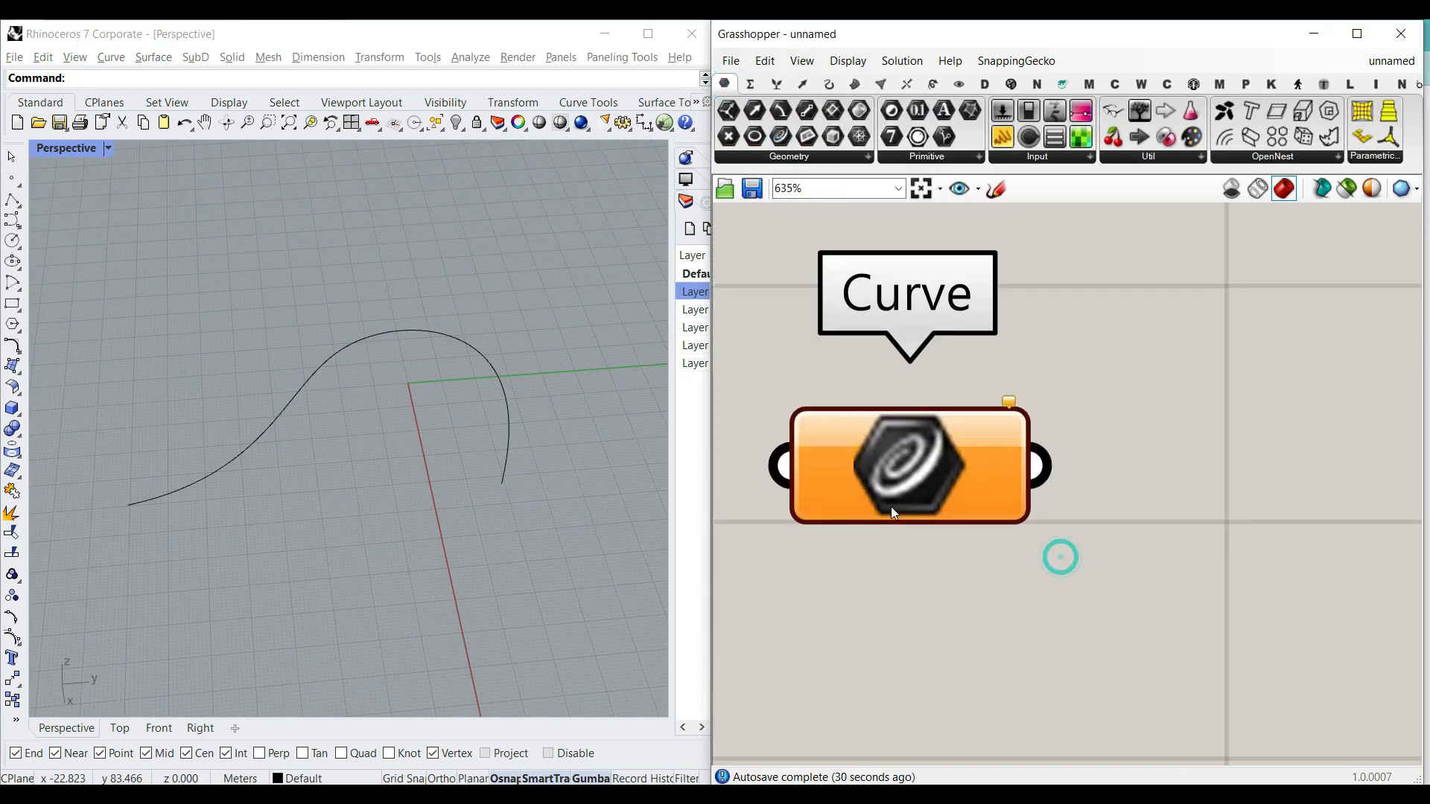
{"action": "right_click", "coordinate": [913, 409]}
{"action": "left_click", "coordinate": [961, 655]}
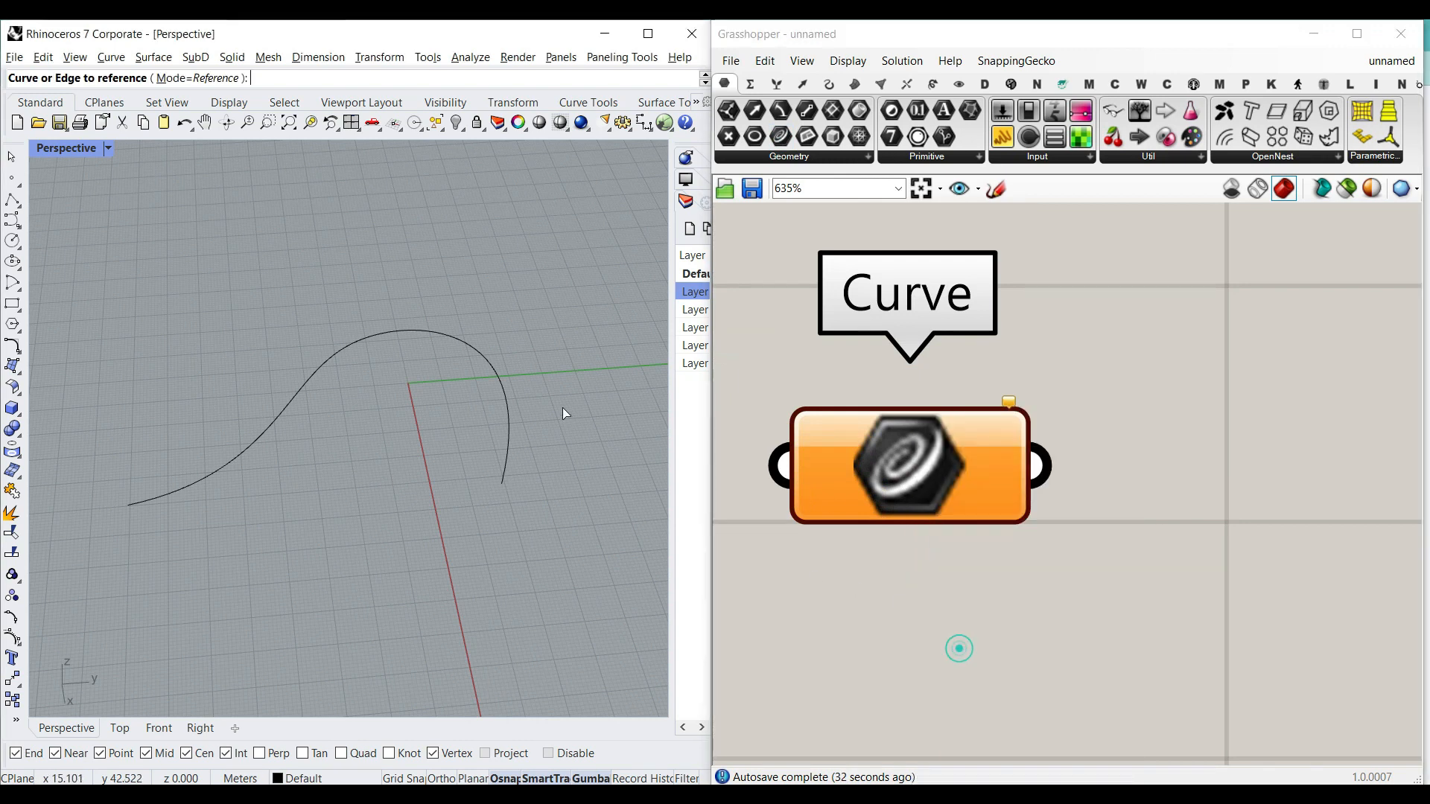
{"action": "left_click", "coordinate": [507, 387]}
{"action": "right_click_drag", "start_coordinate": [1034, 454], "coordinate": [968, 454]}
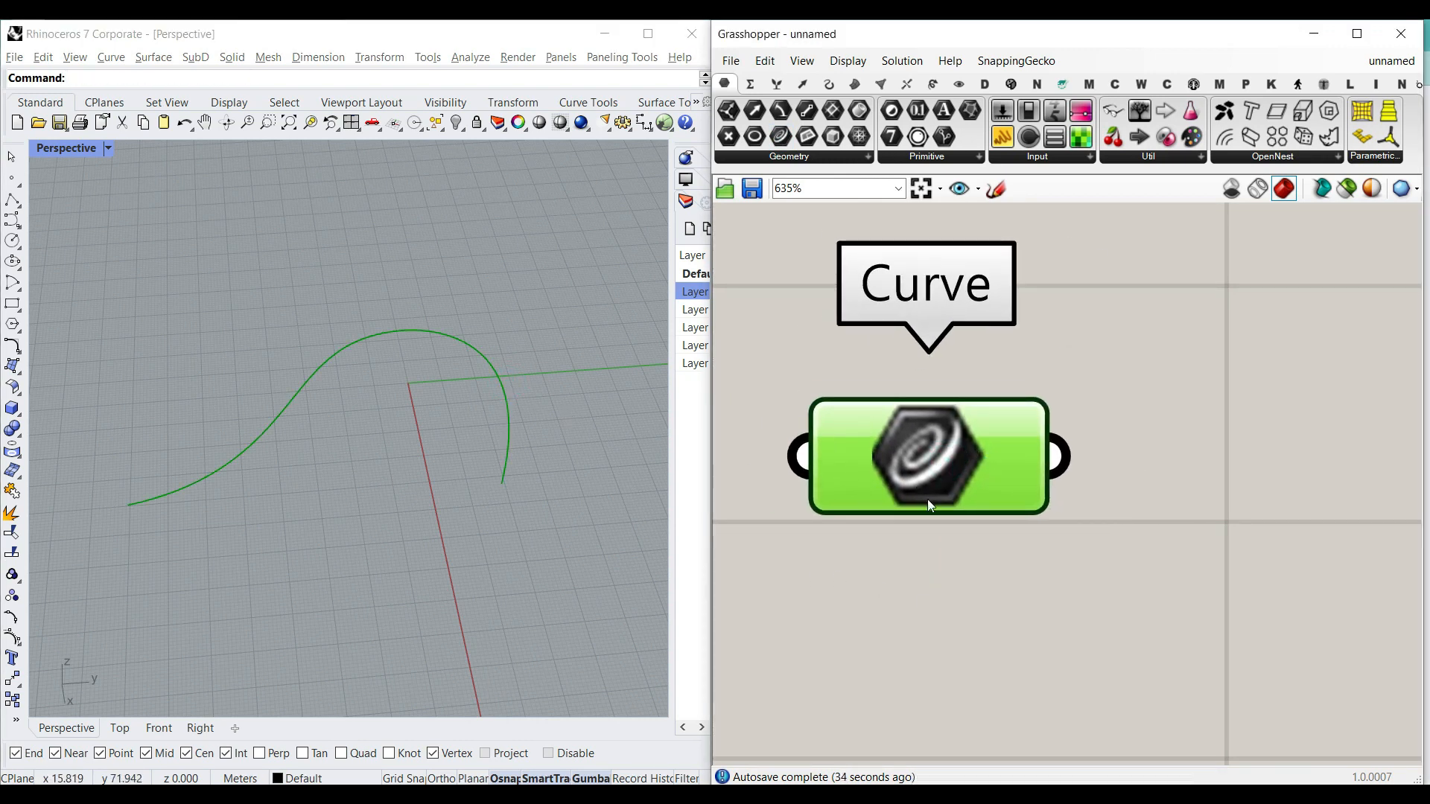
{"action": "left_click", "coordinate": [975, 572]}
Add a Pipe Variable component and connect the Curve parameter to its Curve input.
{"action": "scroll", "coordinate": [356, 489], "scroll_direction": "down", "scroll_amount": 4}
{"action": "right_click_drag", "start_coordinate": [393, 452], "coordinate": [195, 536], "text": "shift"}
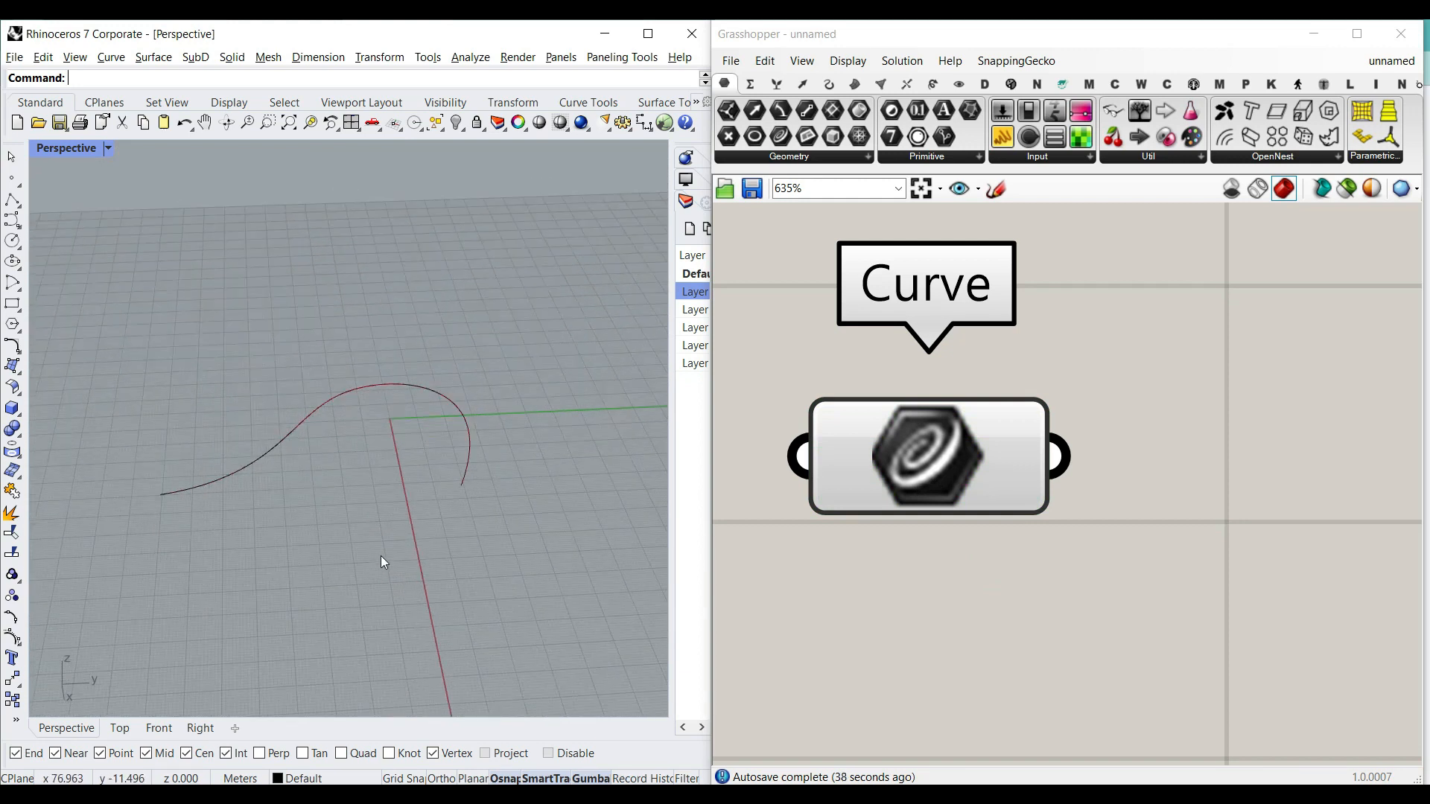
{"action": "left_click", "coordinate": [855, 84]}
{"action": "left_click", "coordinate": [927, 155]}
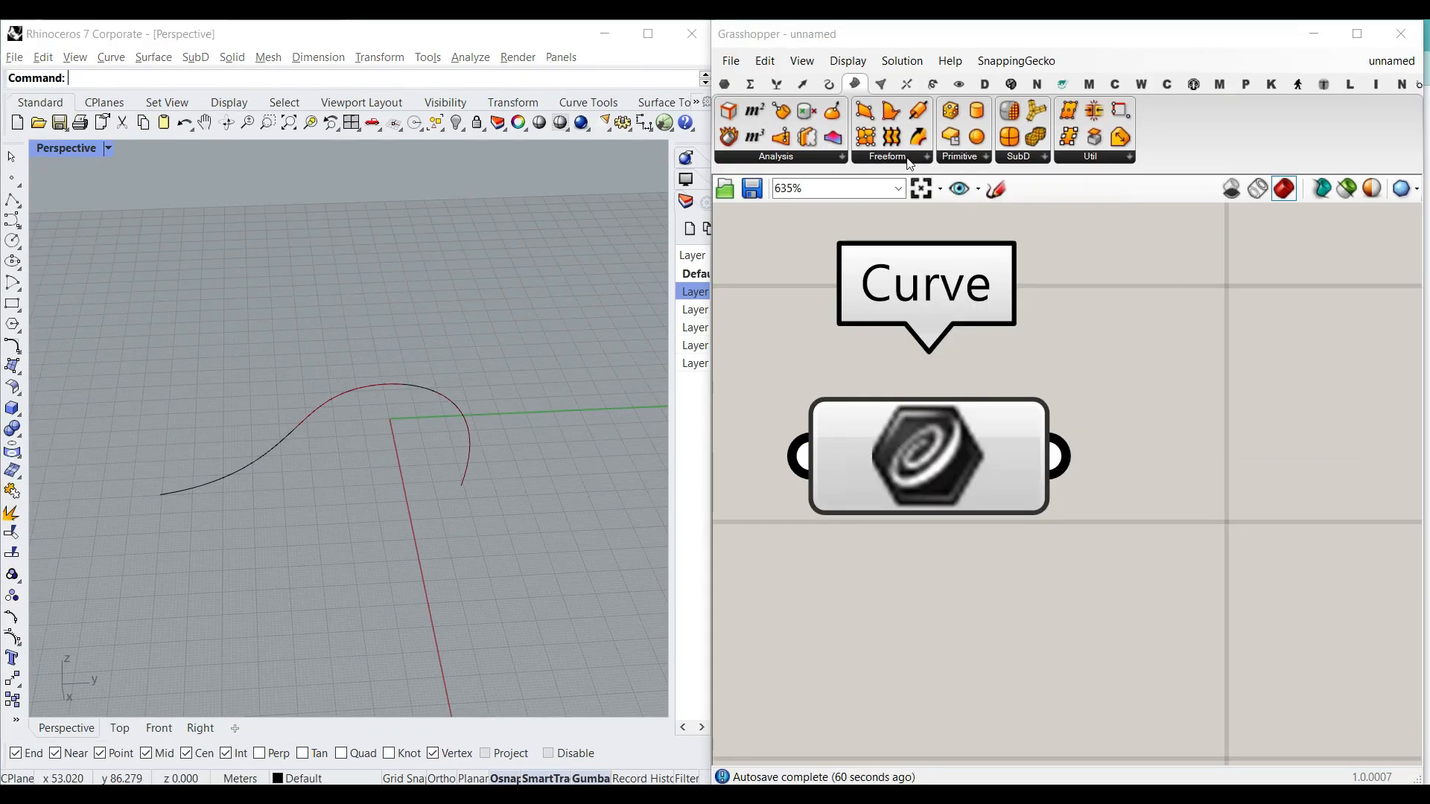
{"action": "left_click", "coordinate": [913, 157]}
{"action": "left_click", "coordinate": [1065, 450]}
{"action": "left_click", "coordinate": [1281, 568]}
{"action": "scroll", "coordinate": [983, 386], "scroll_direction": "down", "scroll_amount": 4}
{"action": "left_click_drag", "start_coordinate": [1103, 451], "coordinate": [1221, 474]}
{"action": "left_click_drag", "start_coordinate": [1016, 418], "coordinate": [1112, 422]}
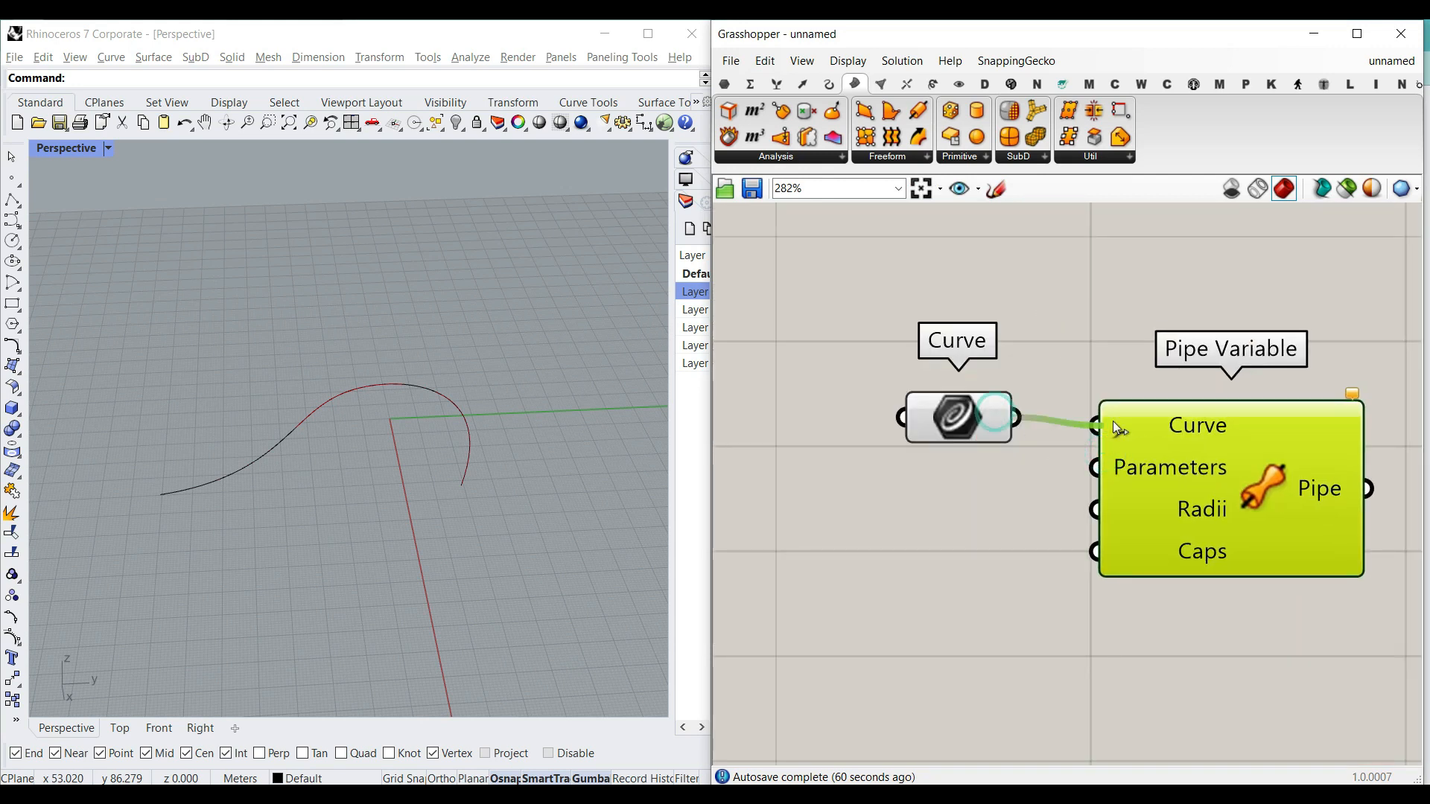
Align the Curve parameter with the Pipe Variable's Curve input and internalise its curve data.
{"action": "left_click", "coordinate": [950, 521]}
{"action": "left_click_drag", "start_coordinate": [956, 413], "coordinate": [927, 421]}
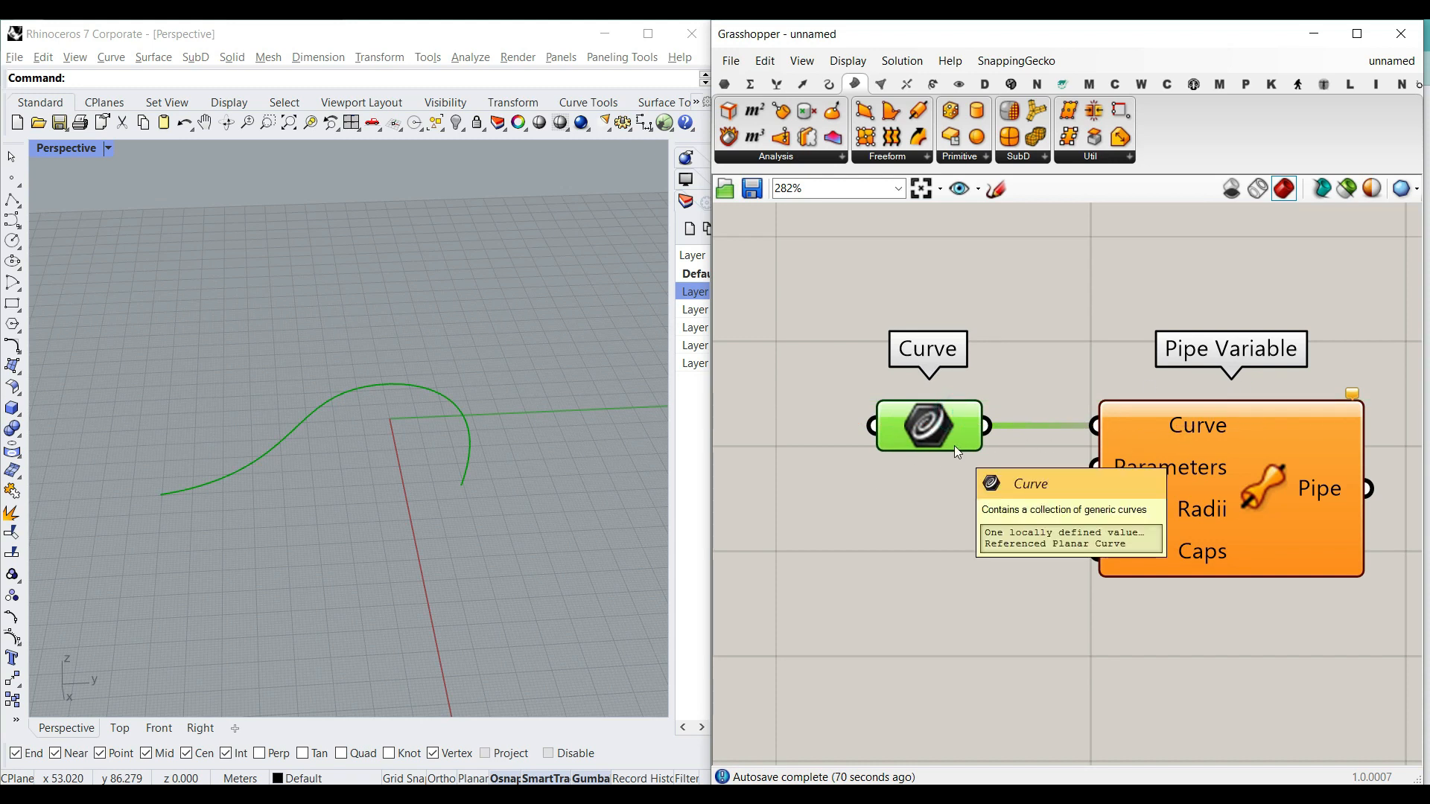
{"action": "left_click", "coordinate": [672, 466]}
{"action": "right_click", "coordinate": [951, 419]}
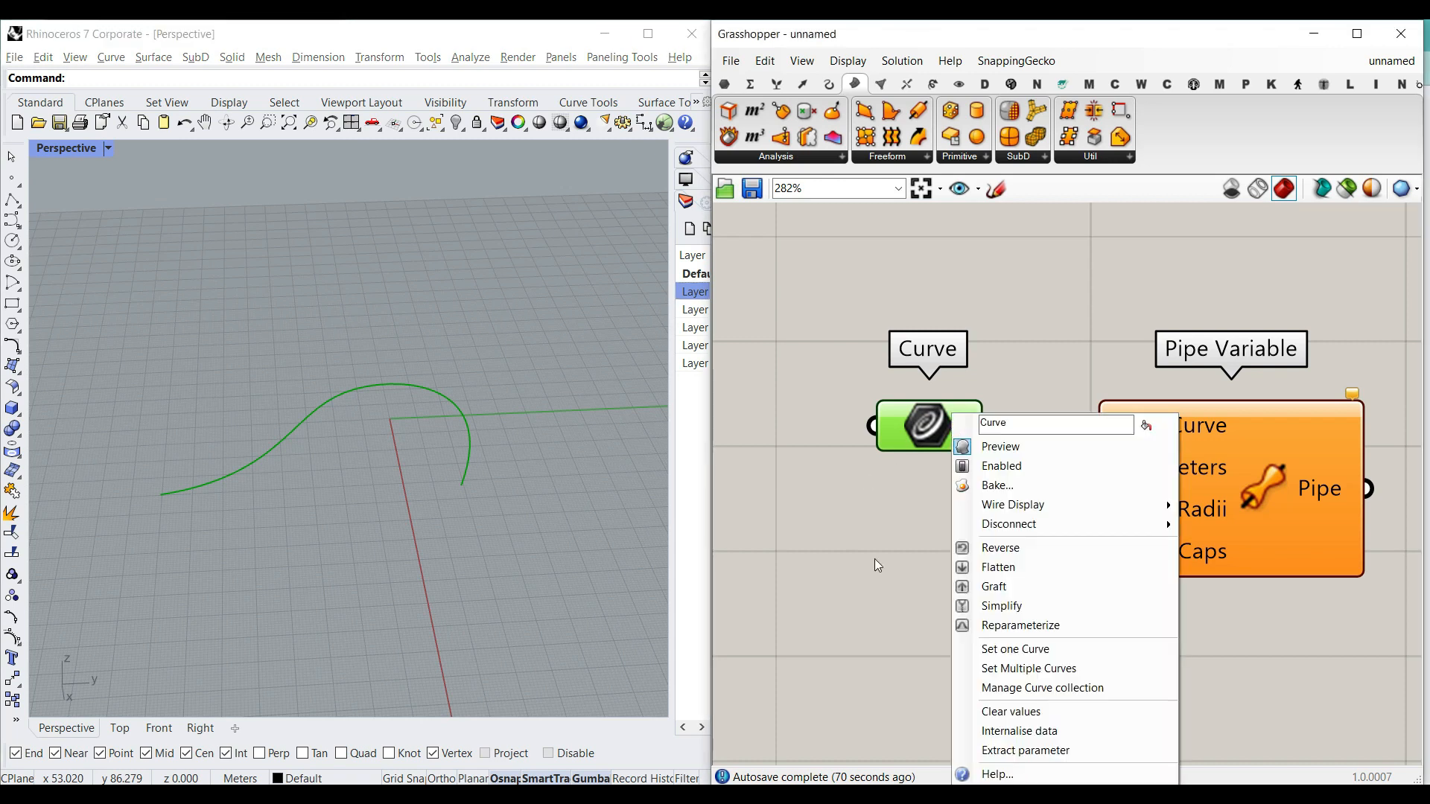
{"action": "left_click", "coordinate": [1032, 732]}
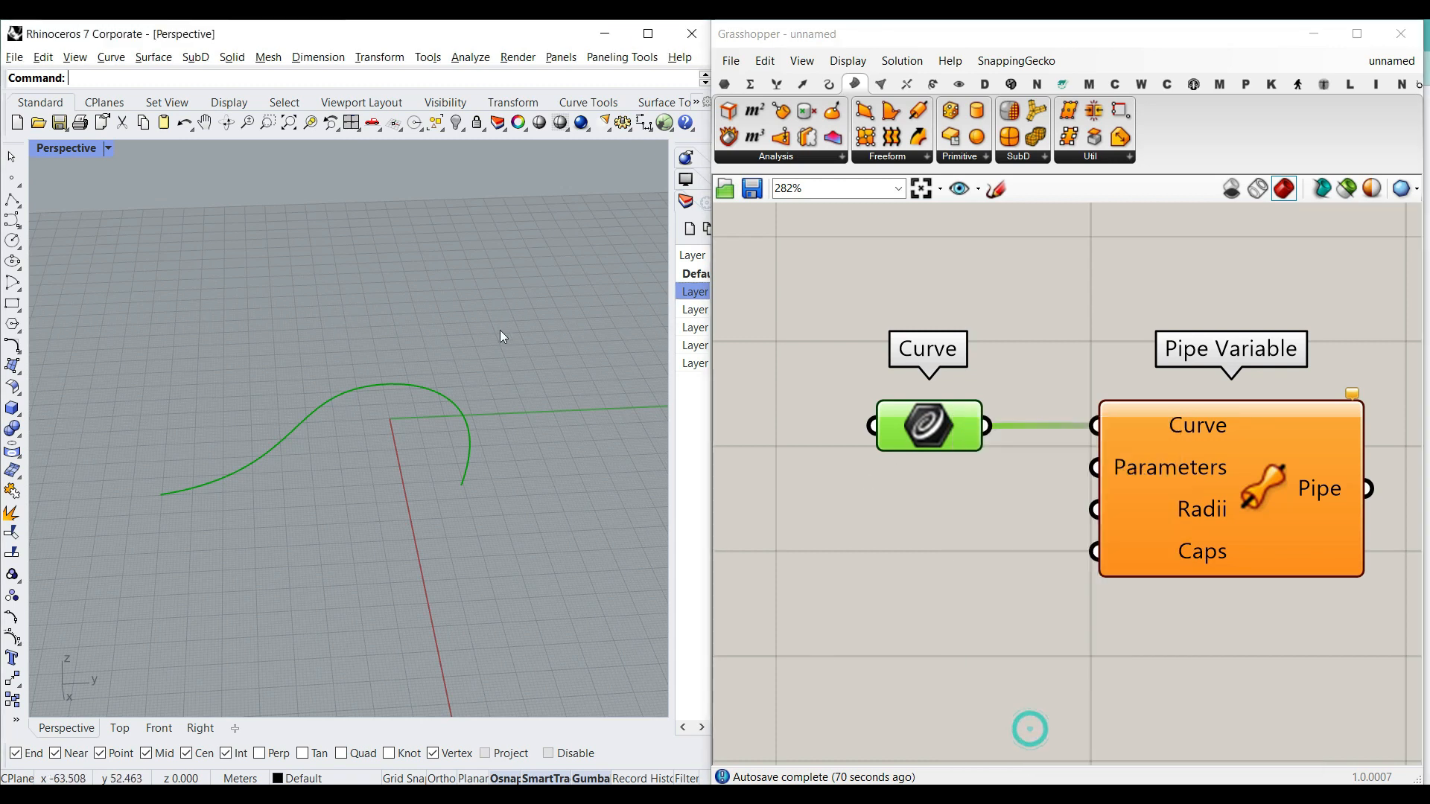
Create a 12.4 number slider, connect it to the Pipe Variable's Radii input and place it below the Curve parameter.
{"action": "right_click_drag", "start_coordinate": [1201, 537], "coordinate": [1135, 516]}
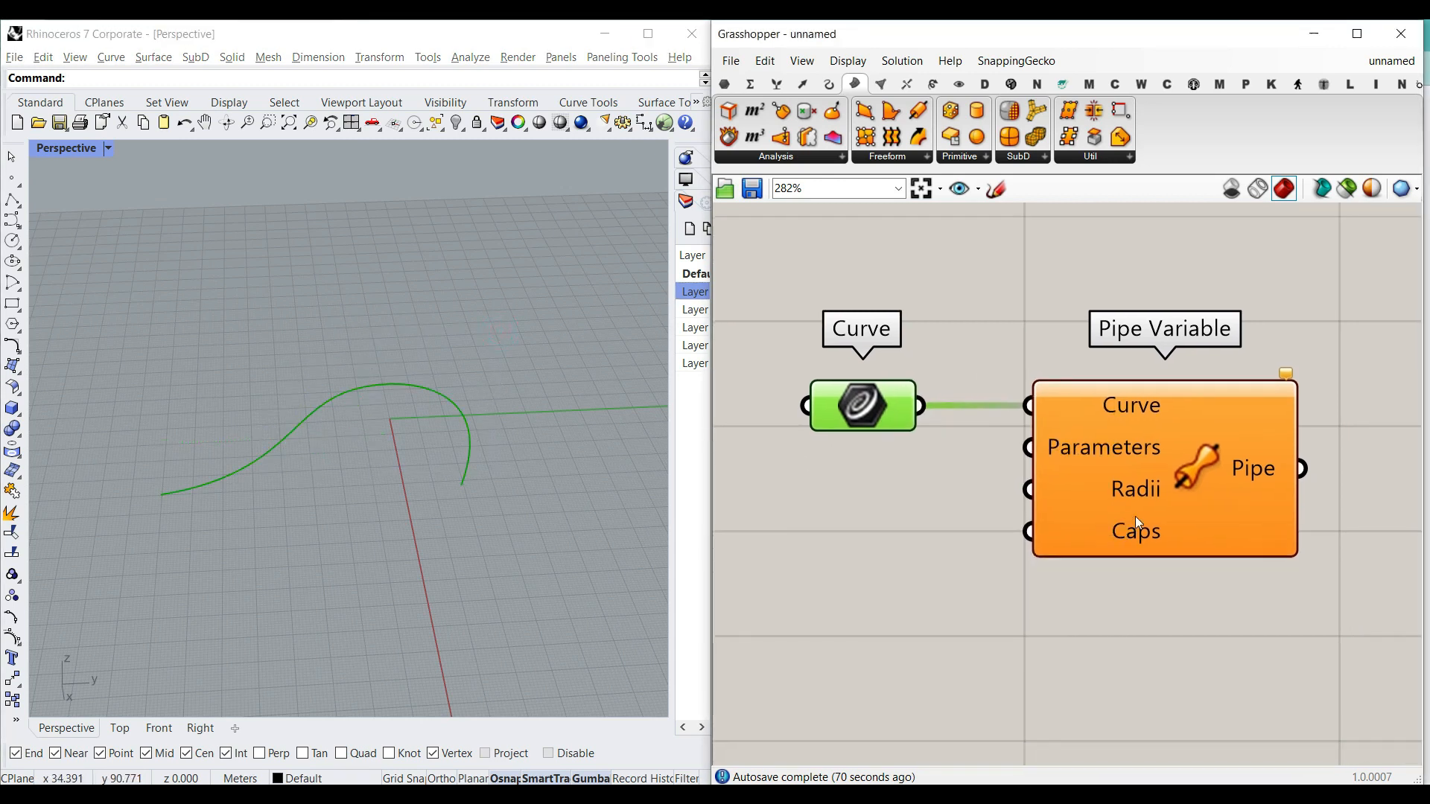
{"action": "left_click_drag", "start_coordinate": [1137, 513], "coordinate": [1224, 513]}
{"action": "double_click", "coordinate": [891, 512]}
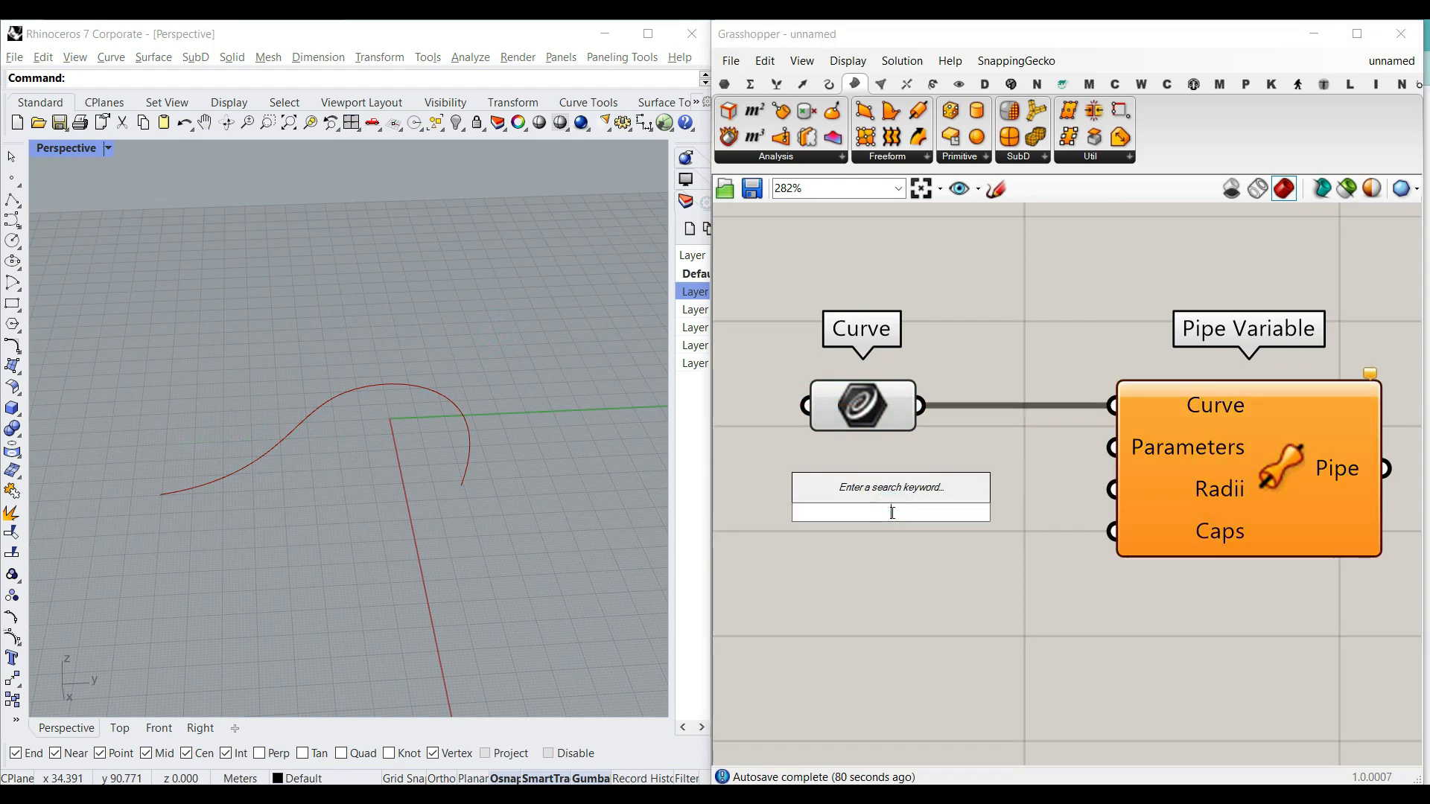
{"action": "type", "text": "12.4"}
{"action": "key", "text": "Return"}
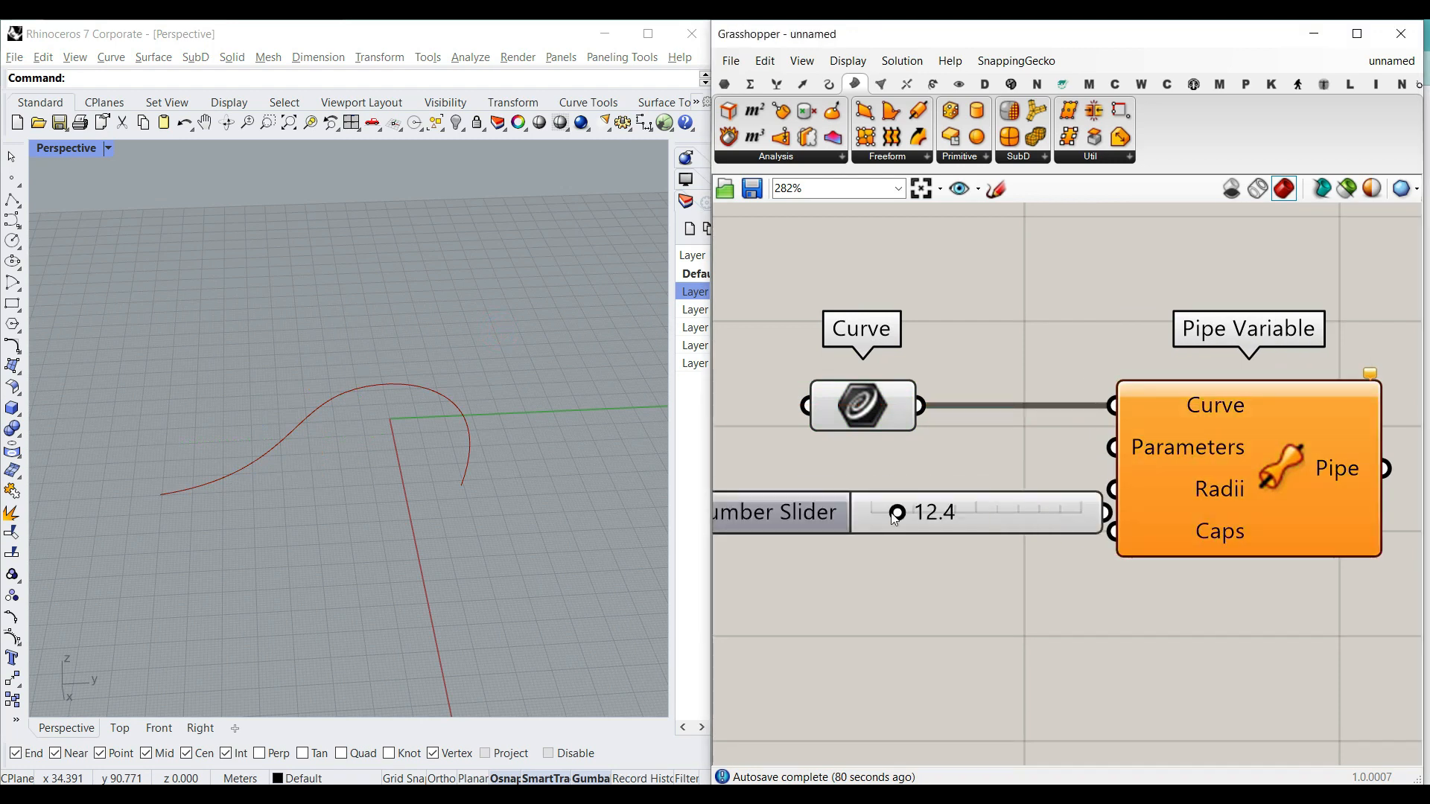
{"action": "left_click_drag", "start_coordinate": [1092, 487], "coordinate": [1112, 489]}
{"action": "left_click_drag", "start_coordinate": [977, 486], "coordinate": [989, 595]}
Add a panel connected to the Pipe Variable's Parameters input and set the radius slider to 11.3.
{"action": "mouse_move", "coordinate": [1174, 448]}
{"action": "double_click", "coordinate": [910, 507]}
{"action": "type", "text": "panel"}
{"action": "key", "text": "Return"}
{"action": "left_click_drag", "start_coordinate": [944, 507], "coordinate": [1111, 447]}
{"action": "mouse_move", "coordinate": [850, 594]}
{"action": "left_mouse_down"}
{"action": "mouse_move", "coordinate": [887, 594]}
{"action": "mouse_move", "coordinate": [849, 594]}
{"action": "left_mouse_up"}
Enter 0 and 1 on separate lines in the parameters panel and turn off its Multiline Data option.
{"action": "double_click", "coordinate": [931, 504]}
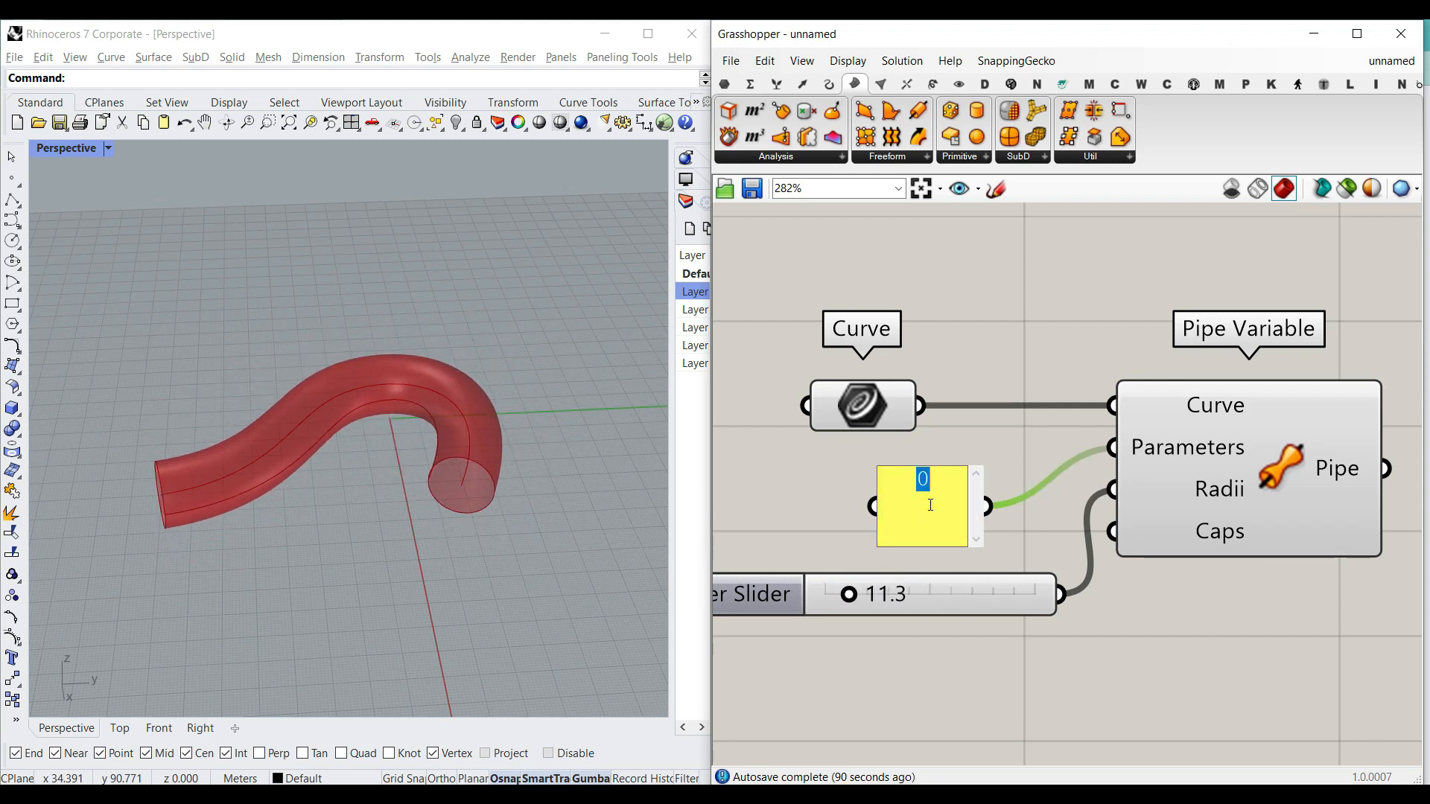
{"action": "left_click", "coordinate": [1005, 444]}
{"action": "left_click", "coordinate": [925, 545]}
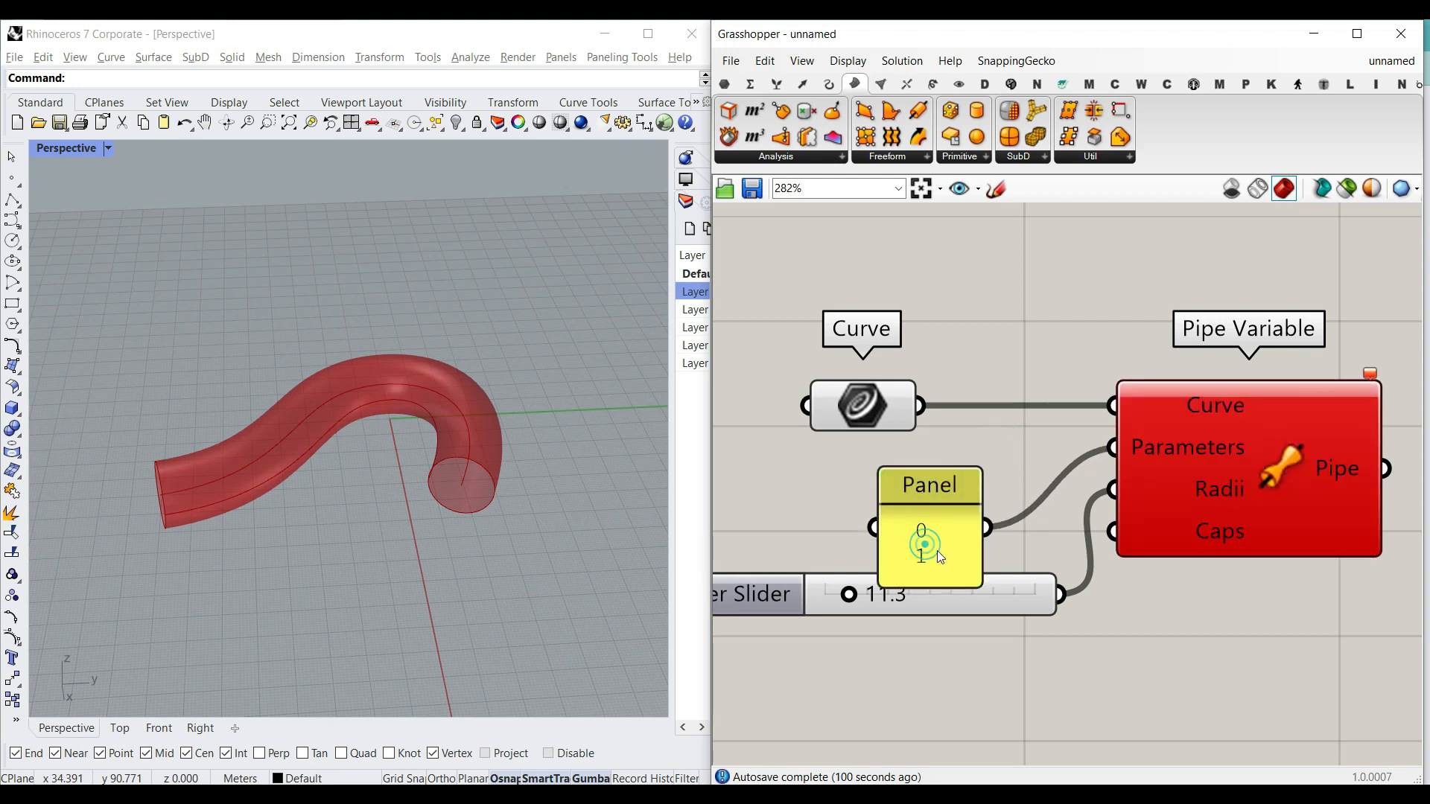
{"action": "left_click_drag", "start_coordinate": [939, 557], "coordinate": [886, 521]}
{"action": "right_click", "coordinate": [885, 517]}
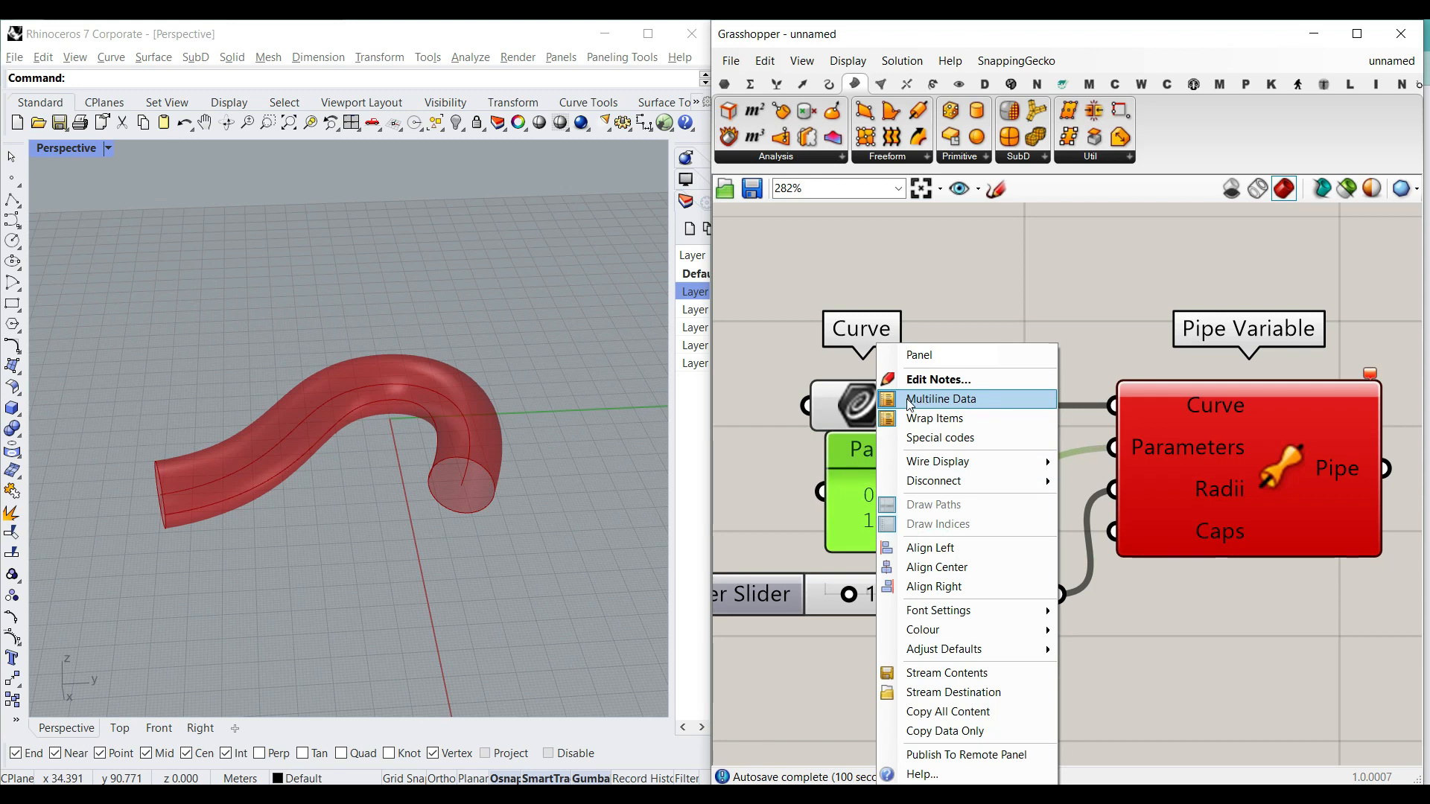
{"action": "left_click", "coordinate": [949, 400]}
{"action": "left_click", "coordinate": [1026, 313]}
{"action": "left_click_drag", "start_coordinate": [923, 546], "coordinate": [1002, 682]}
{"action": "left_click_drag", "start_coordinate": [871, 516], "coordinate": [856, 516]}
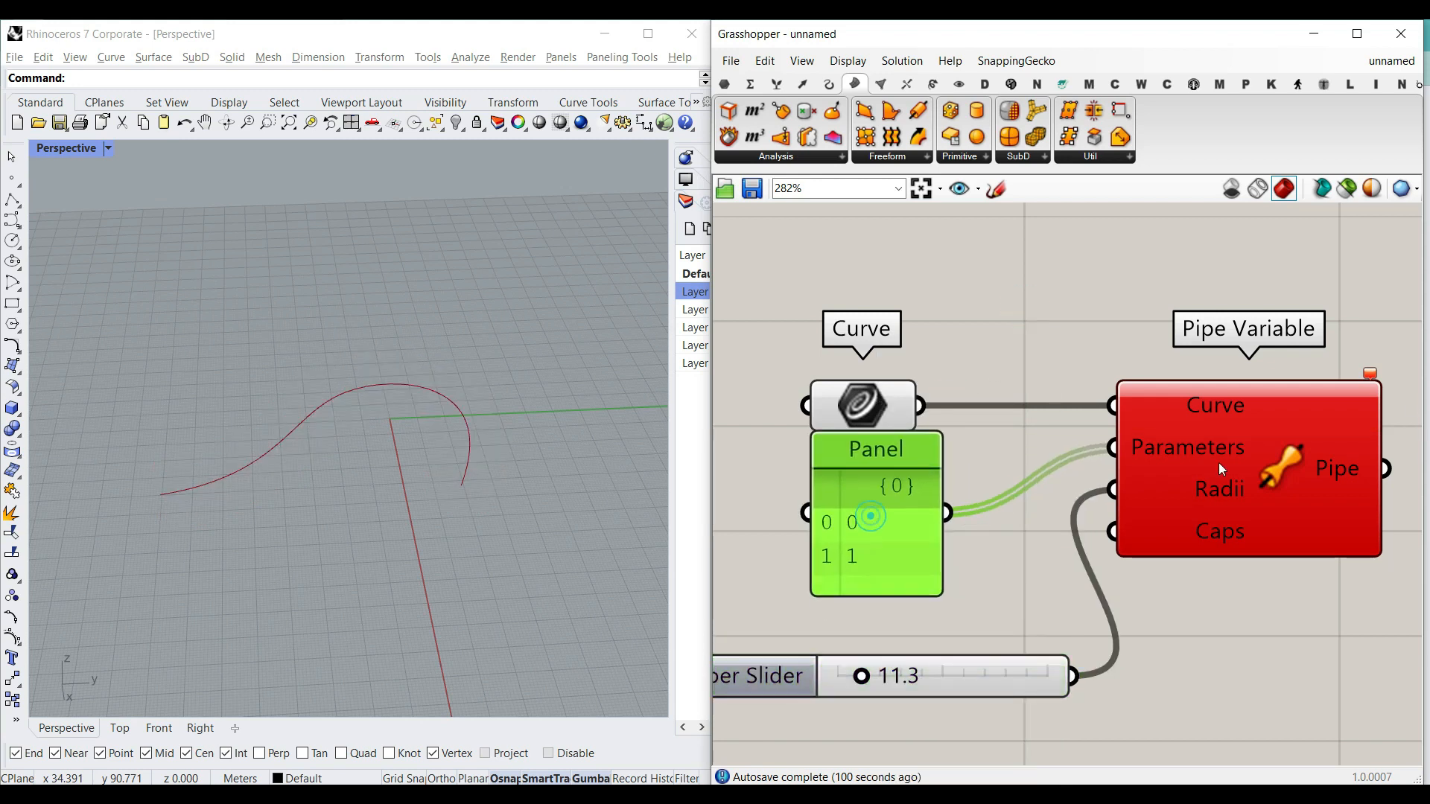
Duplicate the radius slider and connect the copy as a second source to the Pipe Variable's Radii input.
{"action": "right_click_drag", "start_coordinate": [1393, 366], "coordinate": [1276, 363]}
{"action": "mouse_move", "coordinate": [1251, 375]}
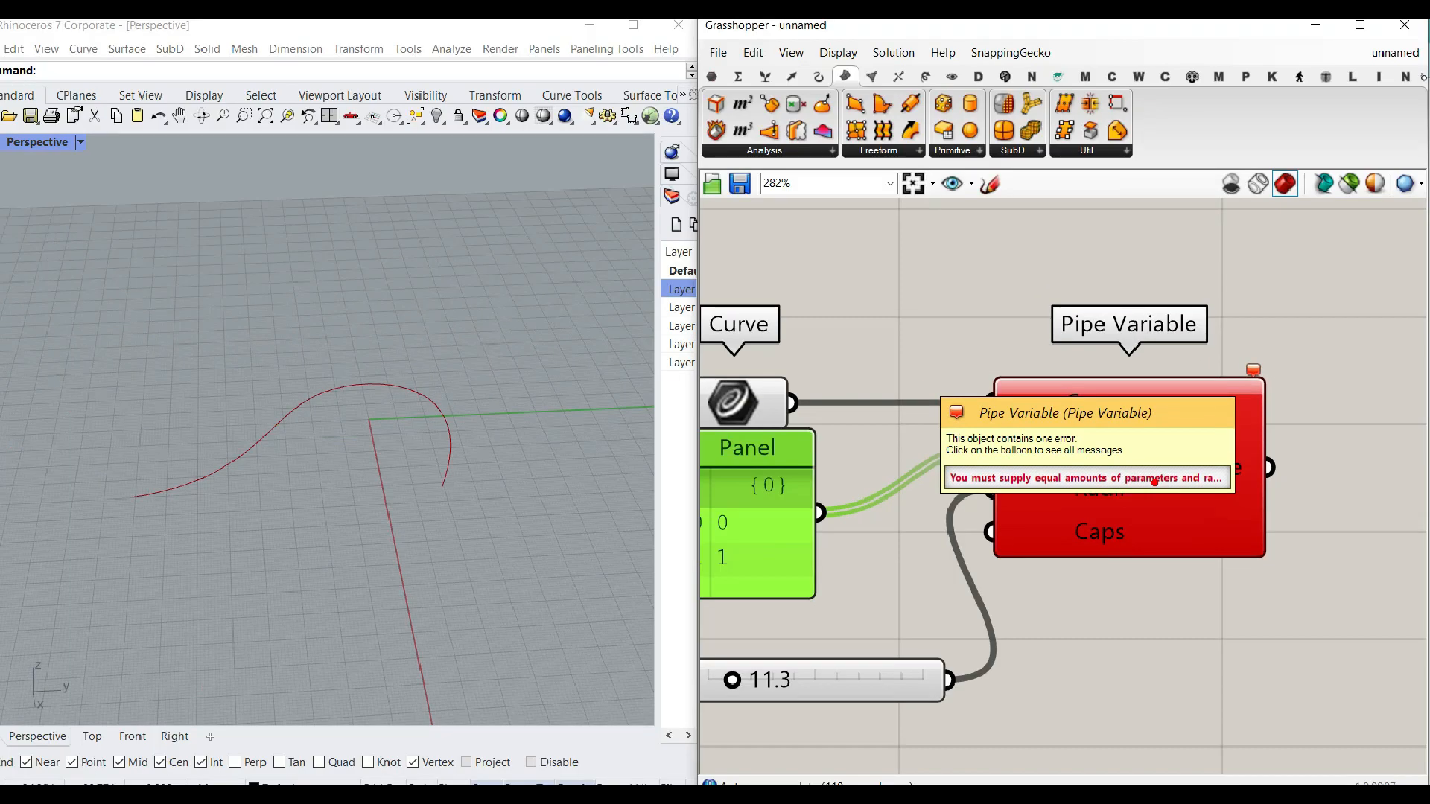
{"action": "right_click_drag", "start_coordinate": [513, 774], "coordinate": [819, 701]}
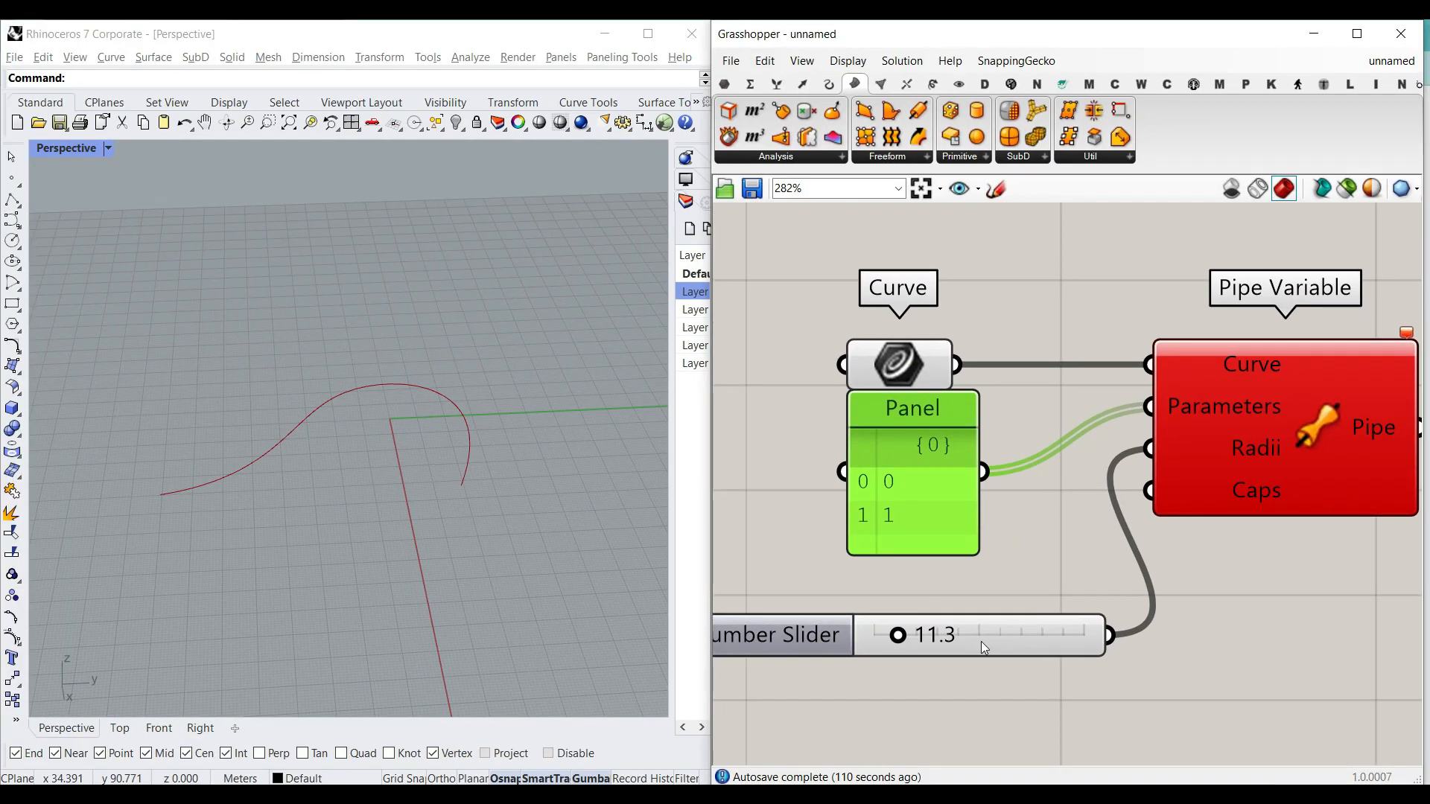
{"action": "right_click_drag", "start_coordinate": [972, 637], "coordinate": [933, 560]}
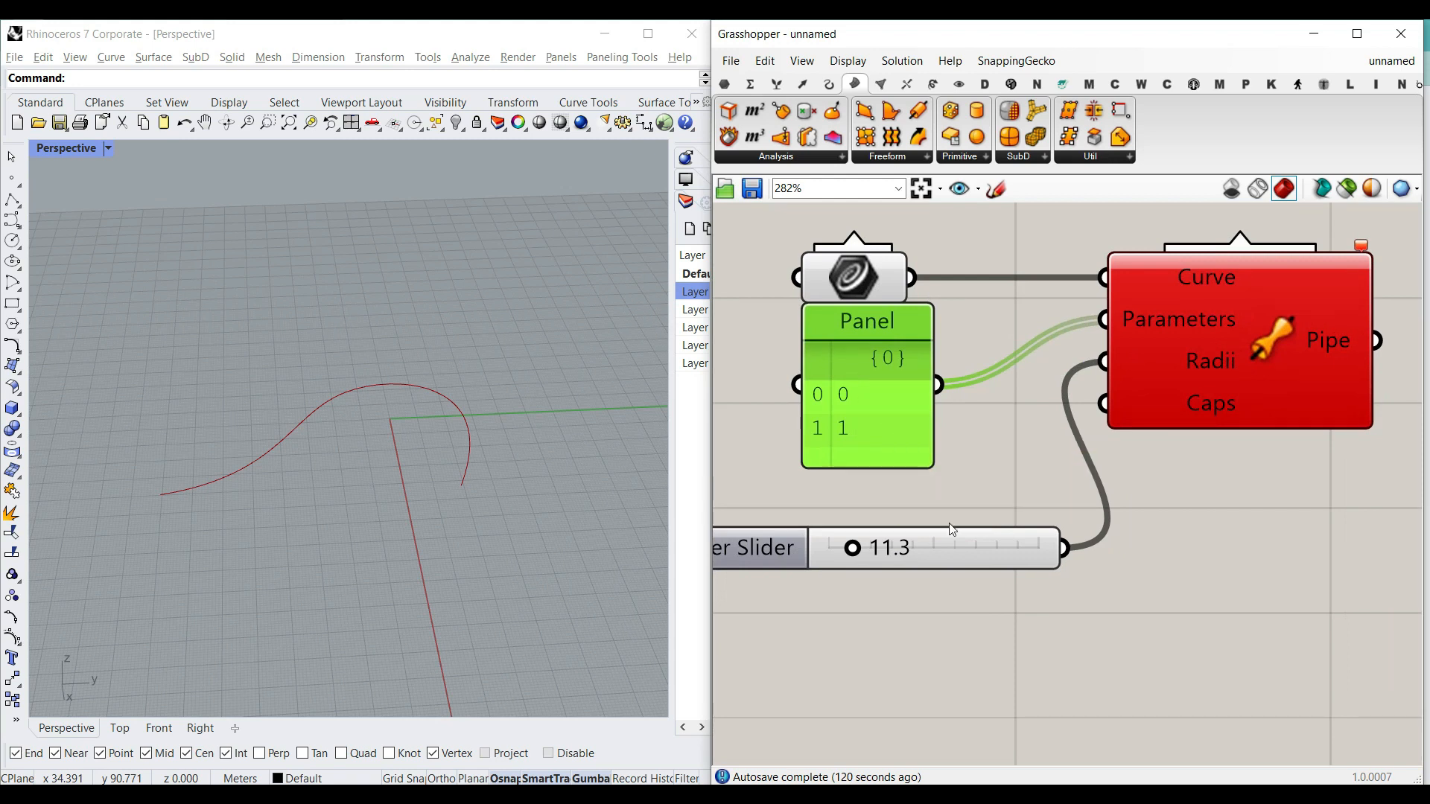
{"action": "left_click", "coordinate": [967, 544]}
{"action": "left_click_drag", "start_coordinate": [967, 542], "coordinate": [986, 593], "text": "alt"}
{"action": "left_click_drag", "start_coordinate": [1077, 601], "coordinate": [1102, 363]}
Set the copied radius slider to 31.2 and the original one to 12.7.
{"action": "left_click_drag", "start_coordinate": [864, 601], "coordinate": [906, 601]}
{"action": "left_click_drag", "start_coordinate": [853, 550], "coordinate": [856, 552]}
{"action": "scroll", "coordinate": [484, 477], "scroll_direction": "up", "scroll_amount": 4}
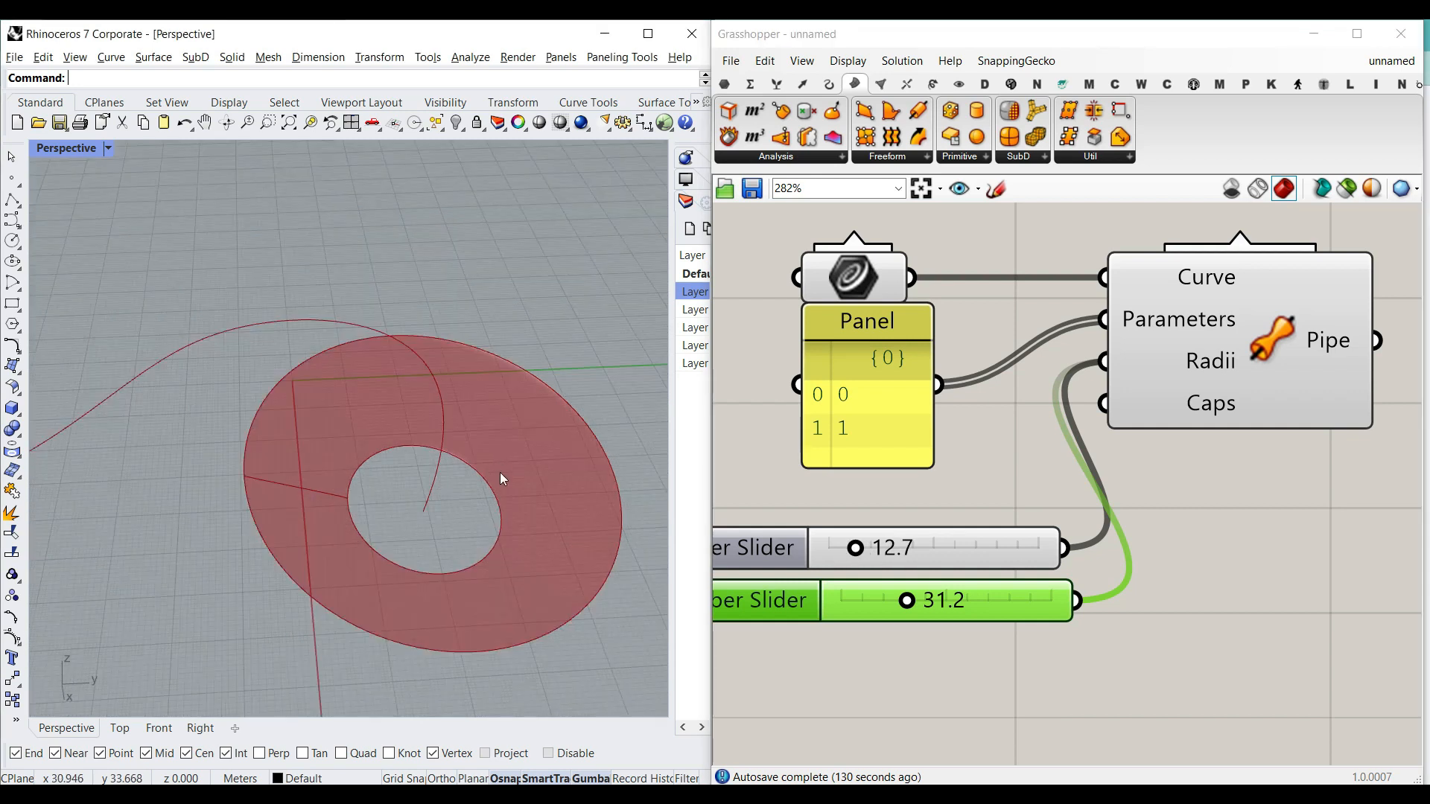
{"action": "right_click_drag", "start_coordinate": [453, 492], "coordinate": [454, 492]}
Move the Curve parameter above the panel and reparameterize the Pipe Variable's Curve input.
{"action": "right_click_drag", "start_coordinate": [891, 298], "coordinate": [866, 363]}
{"action": "left_click_drag", "start_coordinate": [825, 344], "coordinate": [825, 323]}
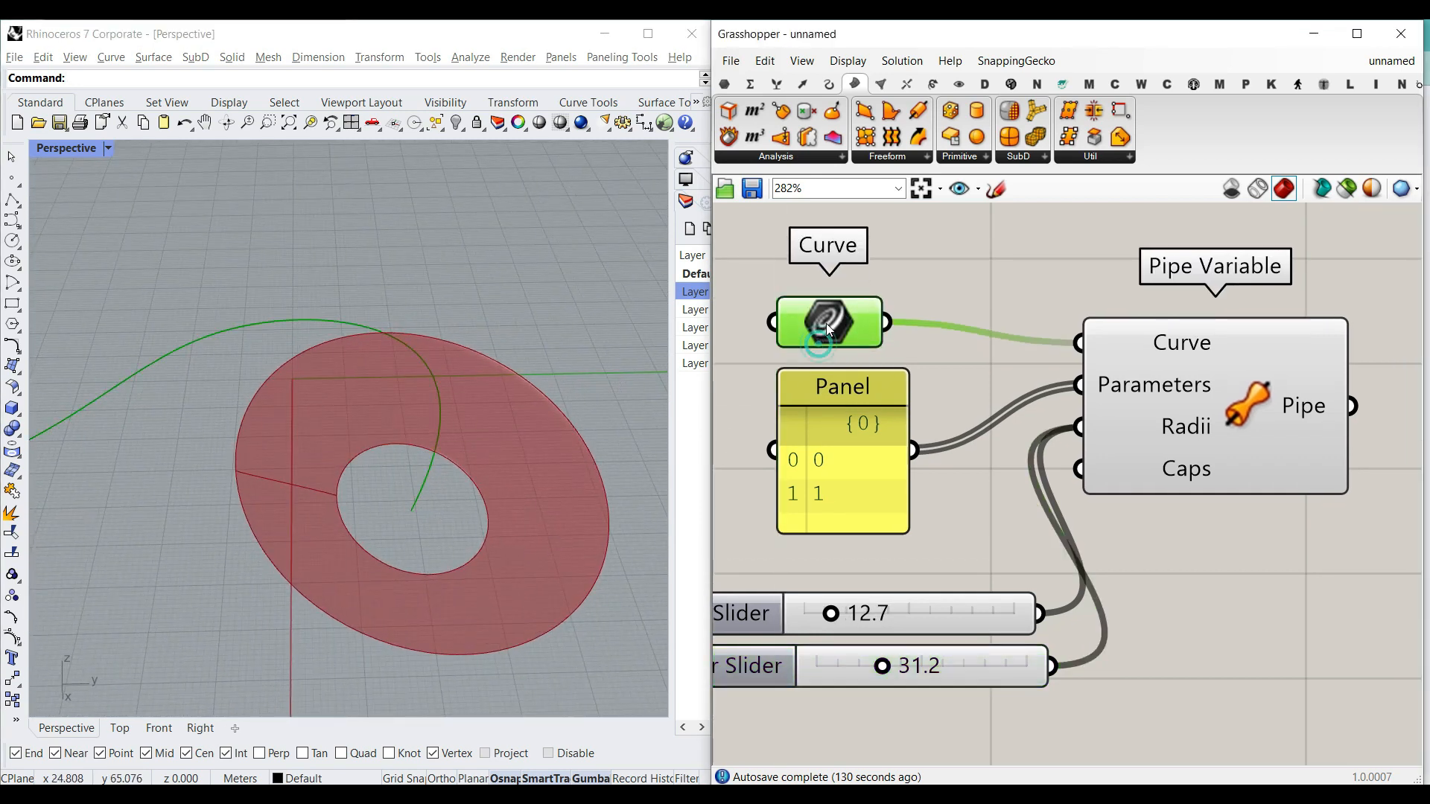
{"action": "right_click", "coordinate": [825, 324]}
{"action": "right_click", "coordinate": [1158, 340]}
{"action": "right_click", "coordinate": [1158, 339]}
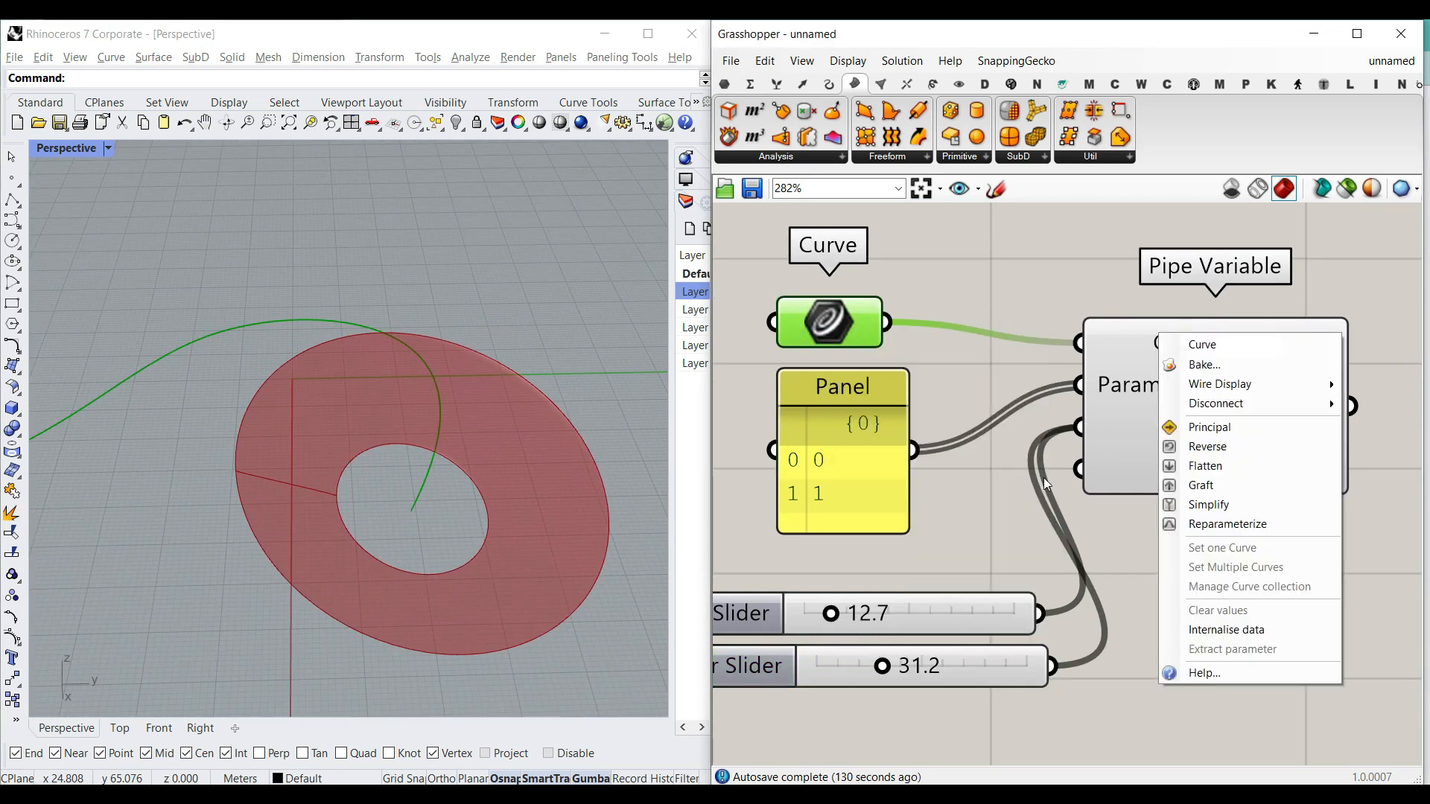
{"action": "left_click", "coordinate": [1202, 524]}
{"action": "right_click_drag", "start_coordinate": [503, 481], "coordinate": [481, 456]}
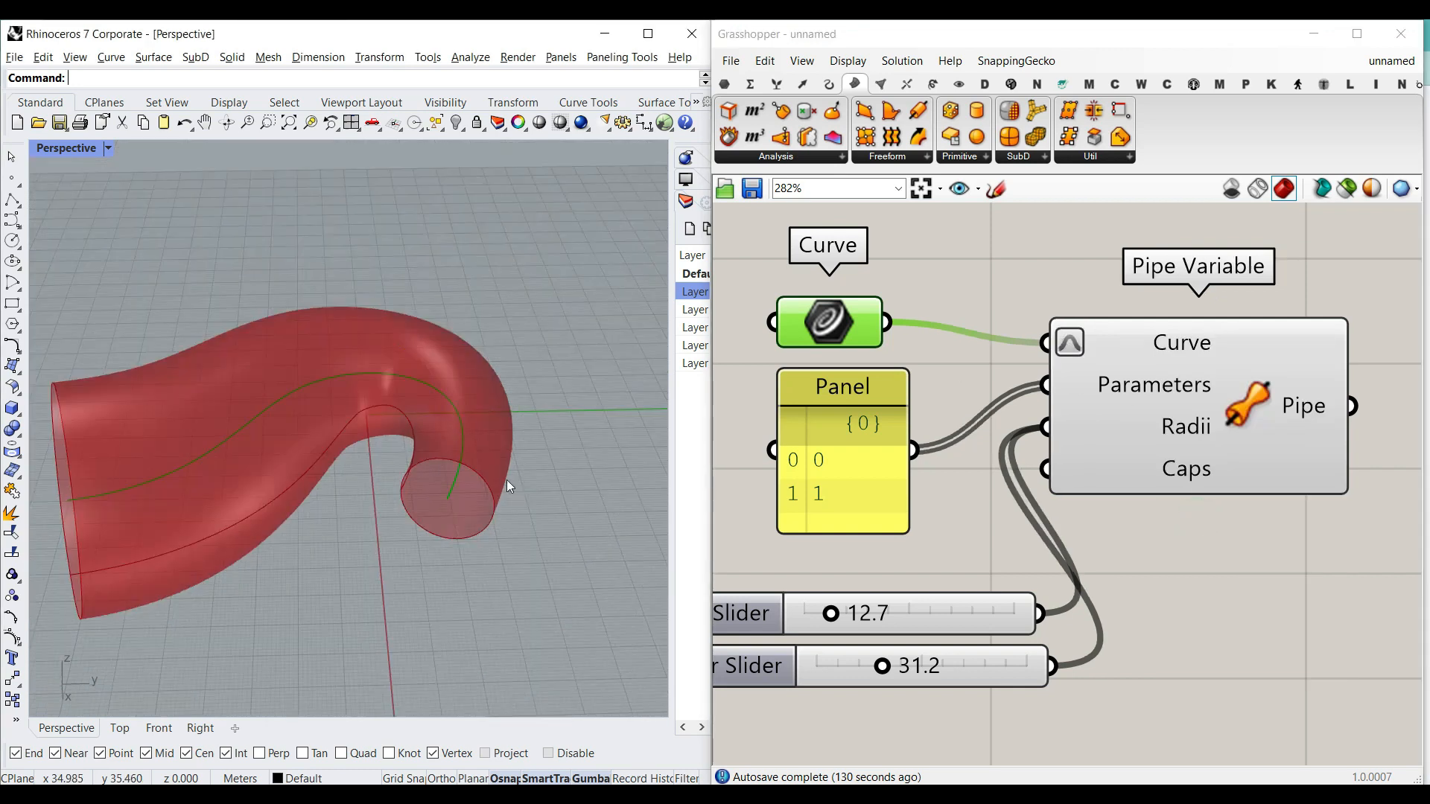
{"action": "right_click", "coordinate": [1111, 349]}
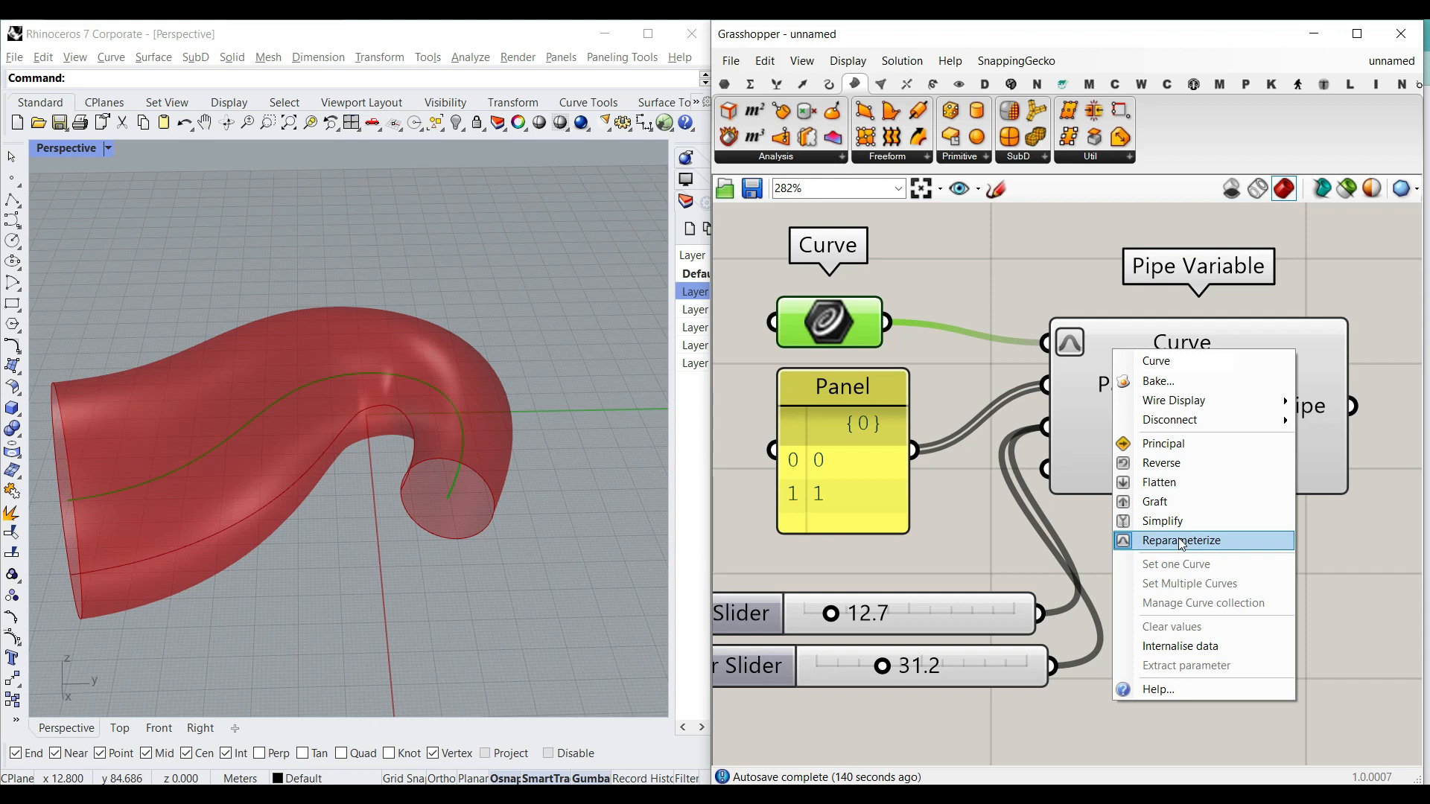
Set the lower radius slider to 9.9 and the upper one to 21.2.
{"action": "left_click", "coordinate": [963, 536]}
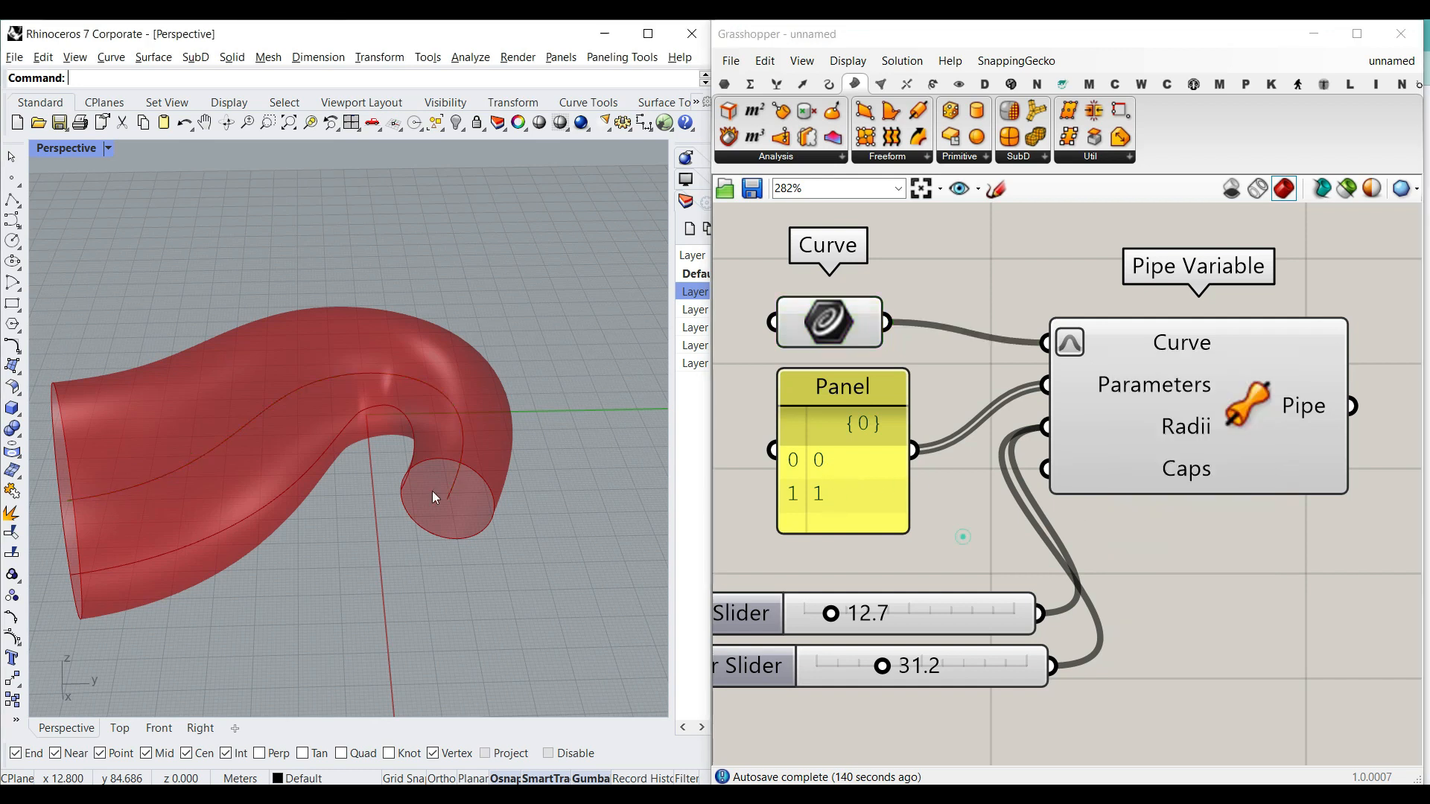
{"action": "left_click_drag", "start_coordinate": [896, 679], "coordinate": [842, 676]}
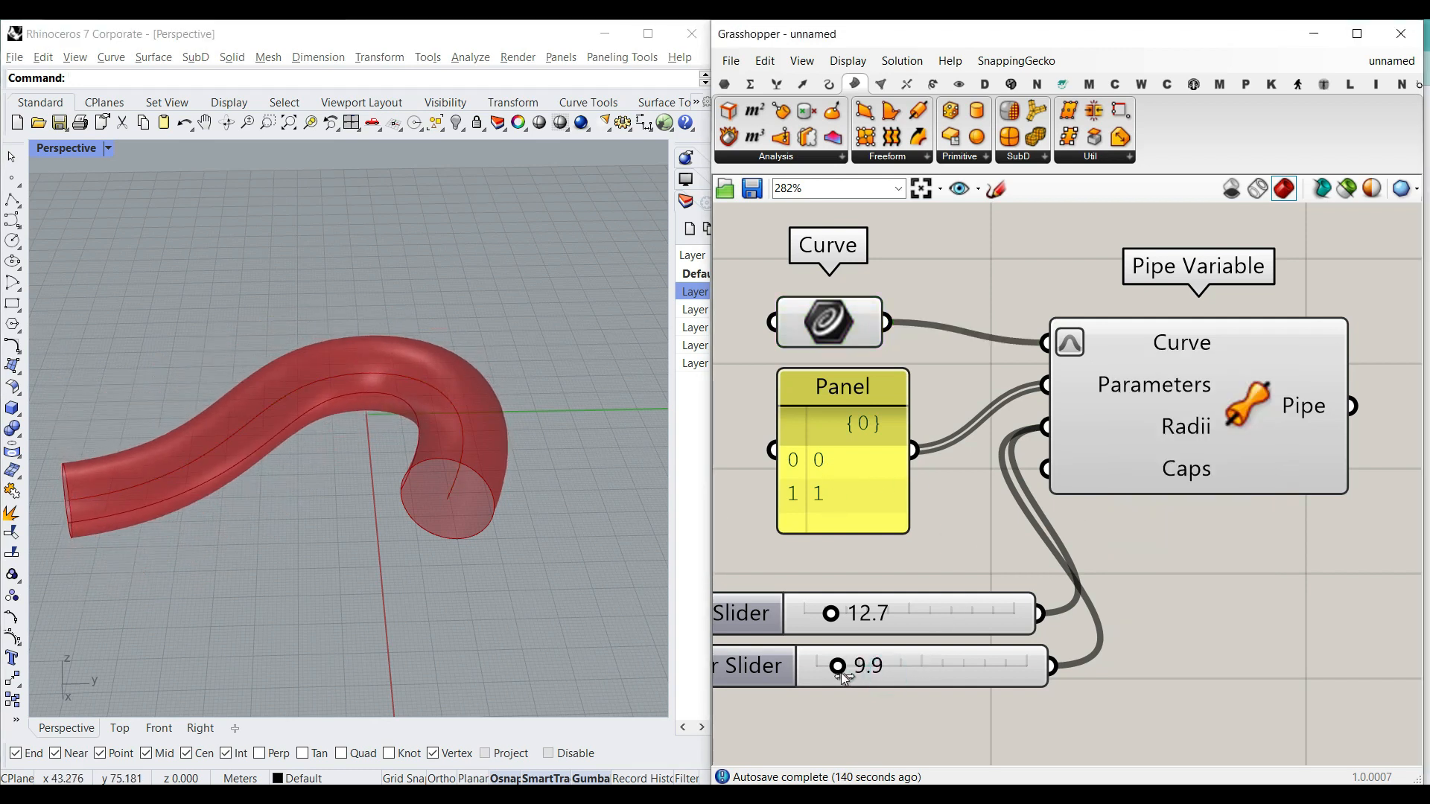
{"action": "mouse_move", "coordinate": [831, 614]}
{"action": "left_mouse_down"}
{"action": "mouse_move", "coordinate": [872, 614]}
{"action": "mouse_move", "coordinate": [836, 614]}
{"action": "mouse_move", "coordinate": [848, 614]}
{"action": "left_mouse_up"}
Set the Pipe Variable's Caps to Flat, bake the pipe to check its ends, and undo the bake.
{"action": "right_click", "coordinate": [1163, 466]}
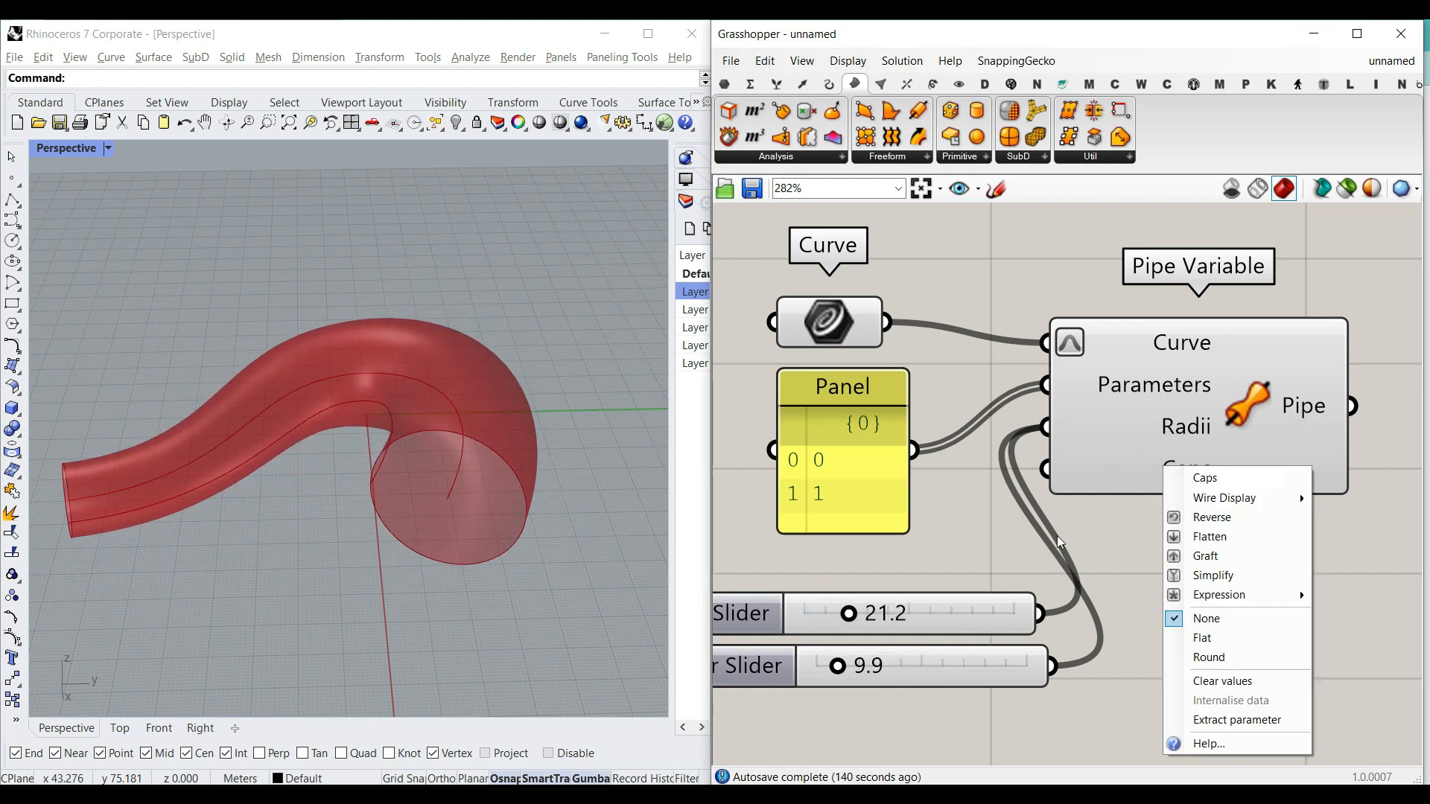
{"action": "left_click", "coordinate": [1218, 633]}
{"action": "scroll", "coordinate": [525, 535], "scroll_direction": "down", "scroll_amount": 2}
{"action": "right_click", "coordinate": [1313, 423]}
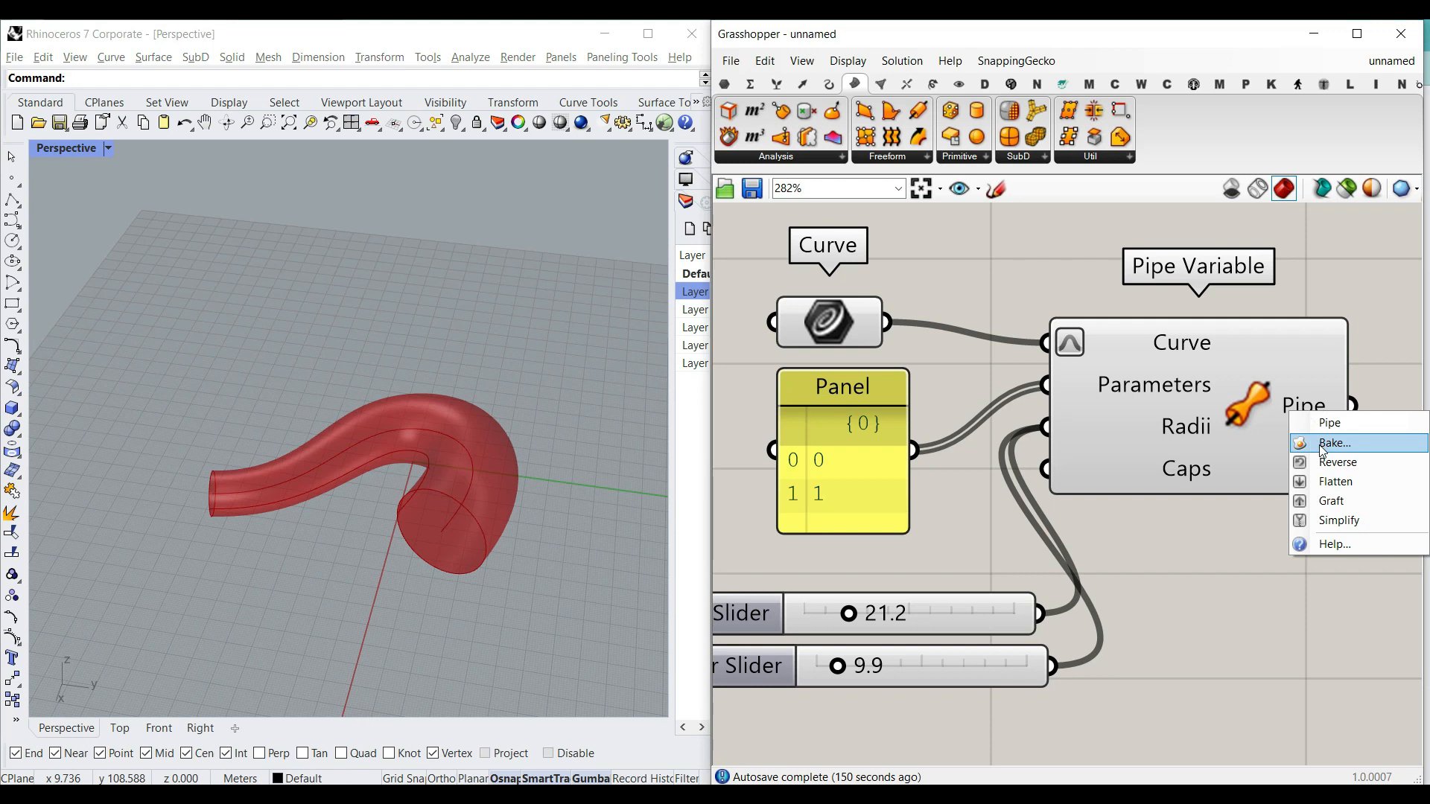
{"action": "left_click", "coordinate": [1333, 440]}
{"action": "left_click", "coordinate": [1306, 619]}
{"action": "right_click_drag", "start_coordinate": [525, 536], "coordinate": [559, 574]}
{"action": "scroll", "coordinate": [554, 437], "scroll_direction": "up", "scroll_amount": 4}
{"action": "key", "text": "ctrl+z"}
Set the Pipe Variable's Caps to Round, bake the pipe to inspect the rounded ends, and undo the bake.
{"action": "right_click", "coordinate": [1191, 467]}
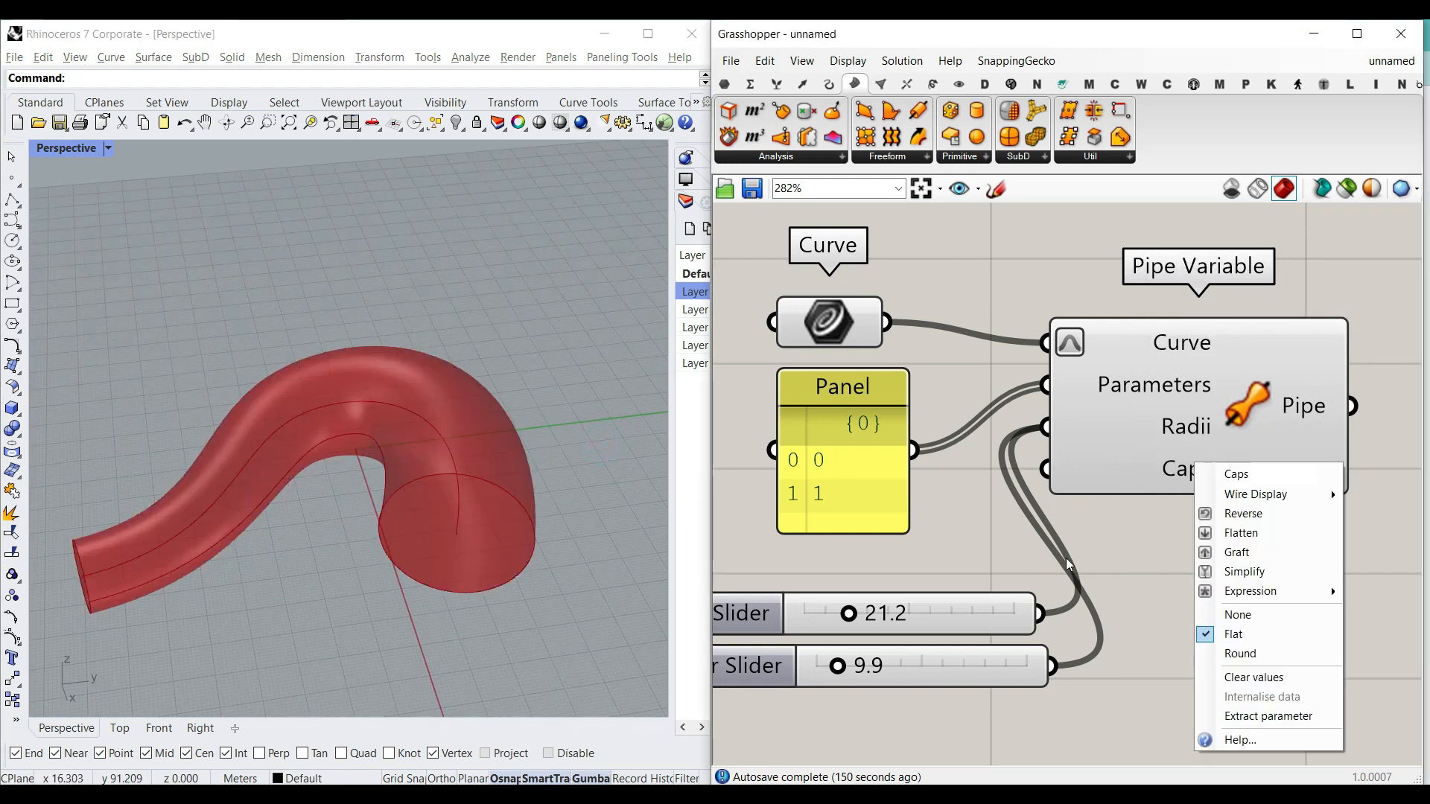
{"action": "left_click", "coordinate": [1232, 655]}
{"action": "right_click", "coordinate": [1371, 405]}
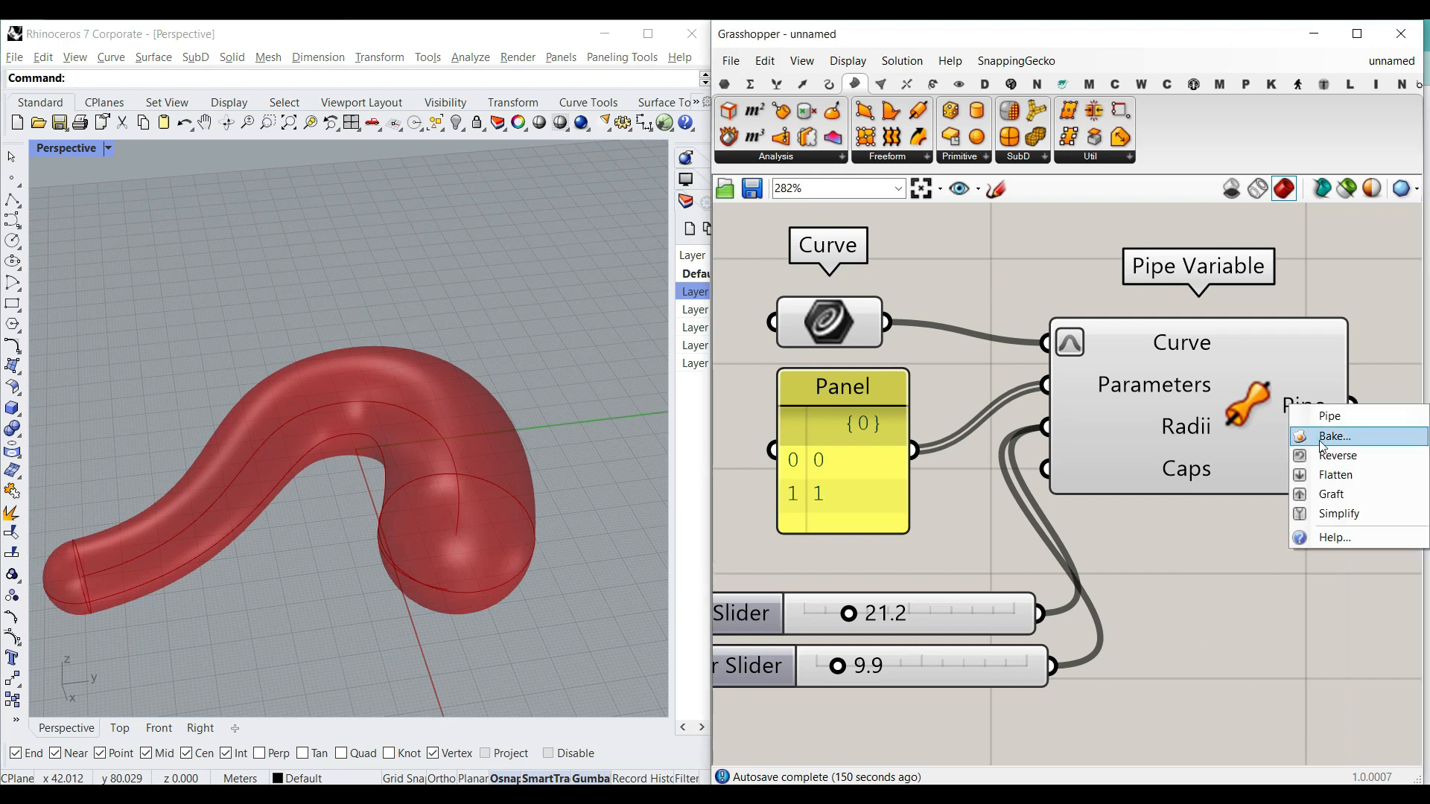
{"action": "left_click", "coordinate": [1322, 447]}
{"action": "left_click", "coordinate": [1308, 611]}
{"action": "right_click_drag", "start_coordinate": [569, 500], "coordinate": [541, 516]}
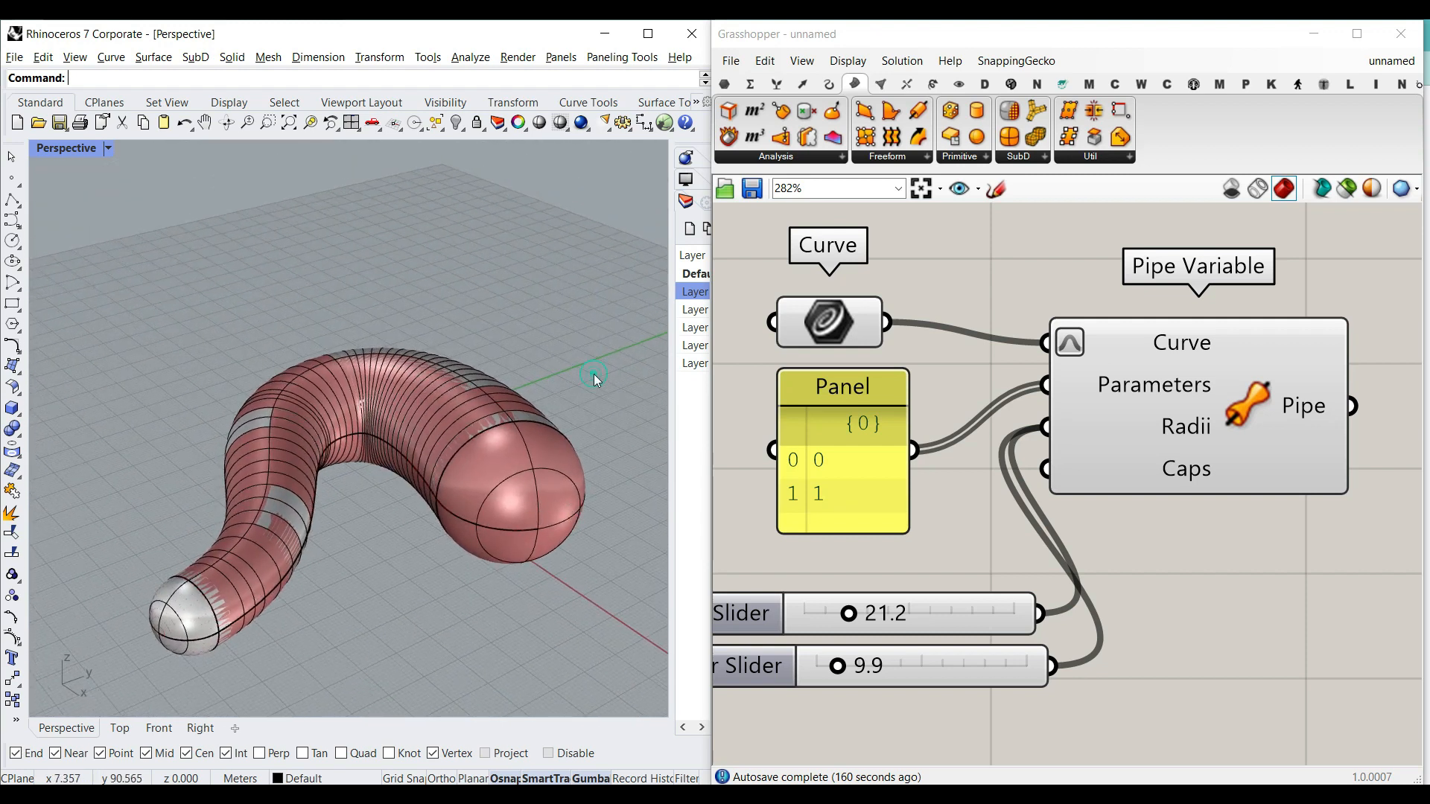
{"action": "key", "text": "ctrl+z"}
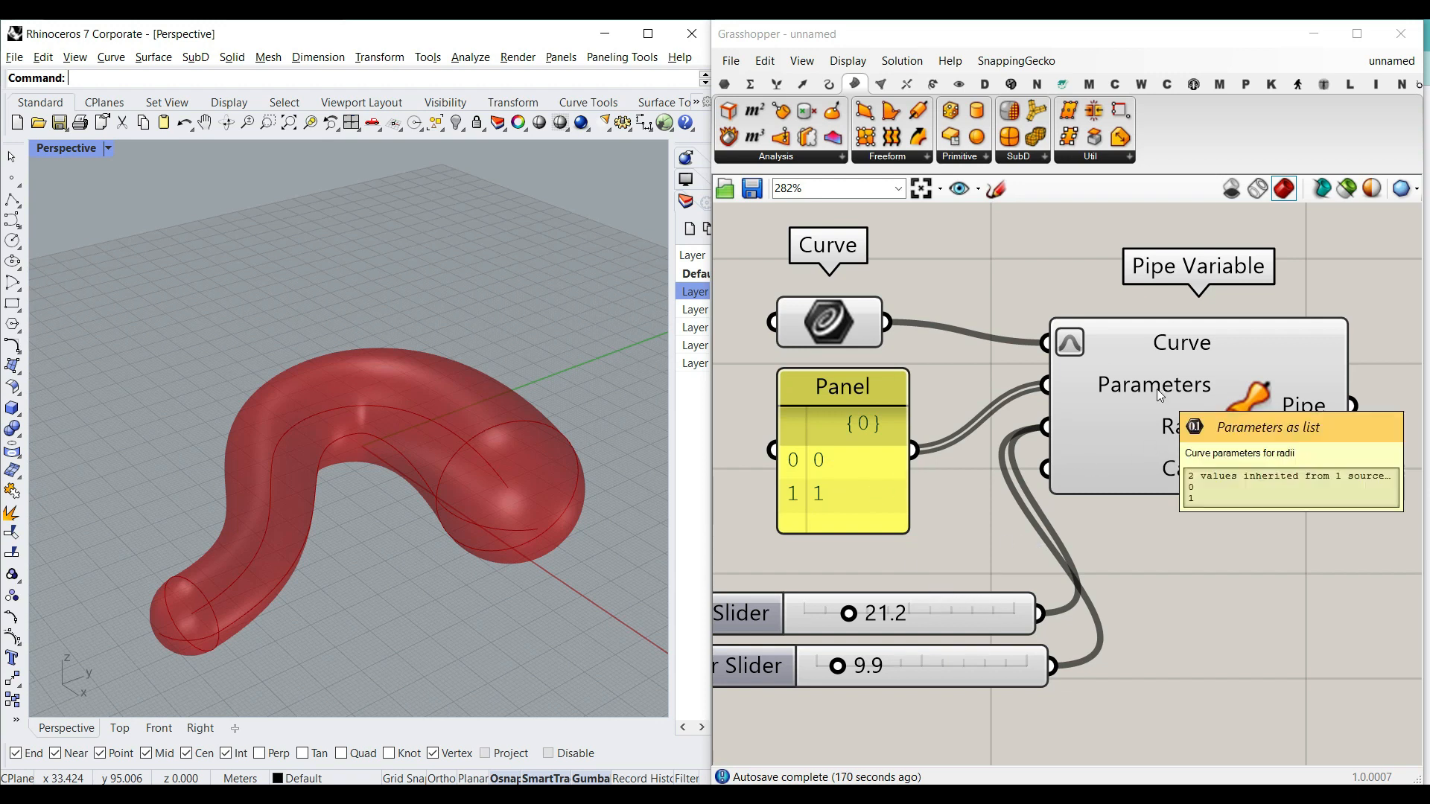
Delete the parameters panel and both radius sliders from the definition.
{"action": "scroll", "coordinate": [1004, 494], "scroll_direction": "down", "scroll_amount": 3}
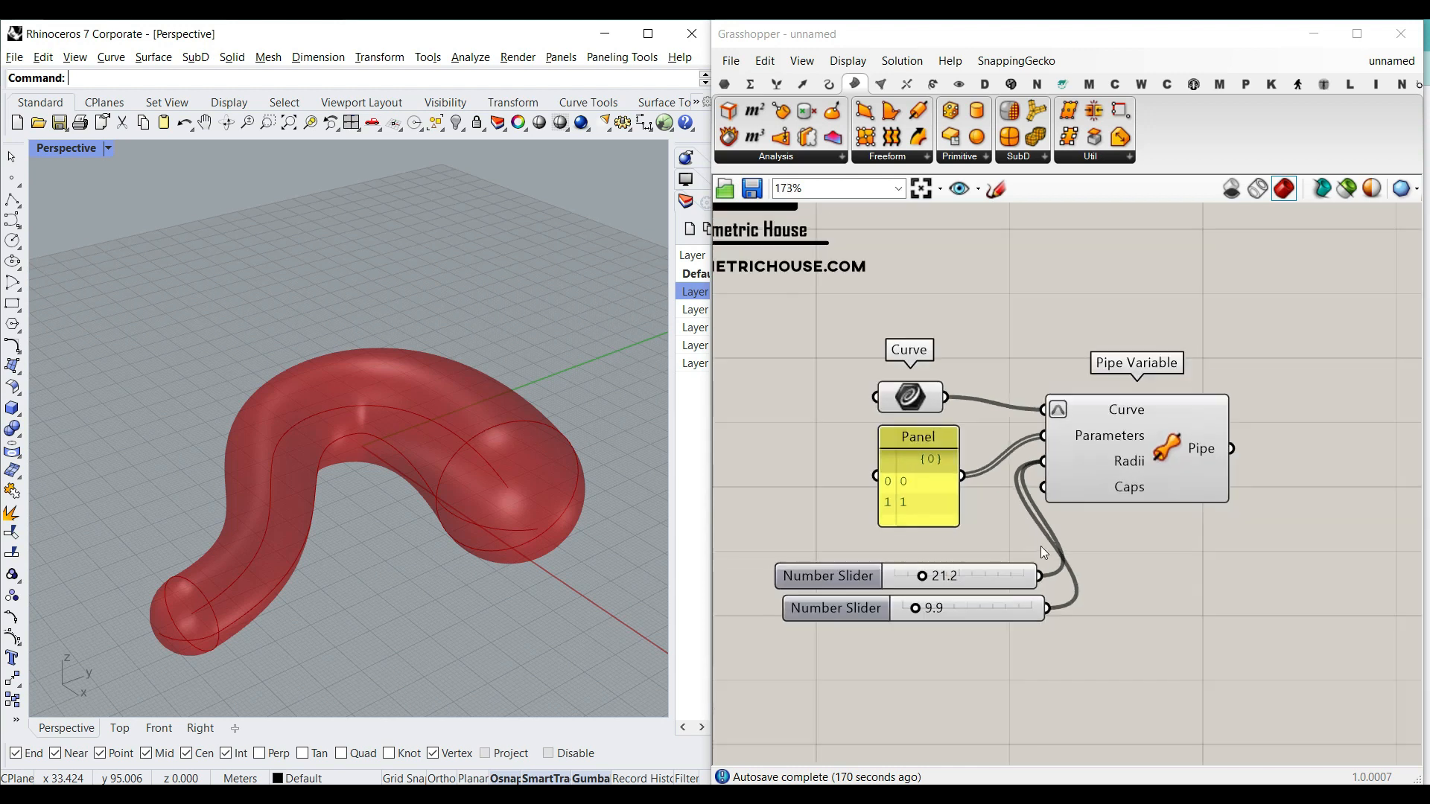
{"action": "left_click_drag", "start_coordinate": [1021, 629], "coordinate": [845, 499]}
{"action": "key", "text": "Delete"}
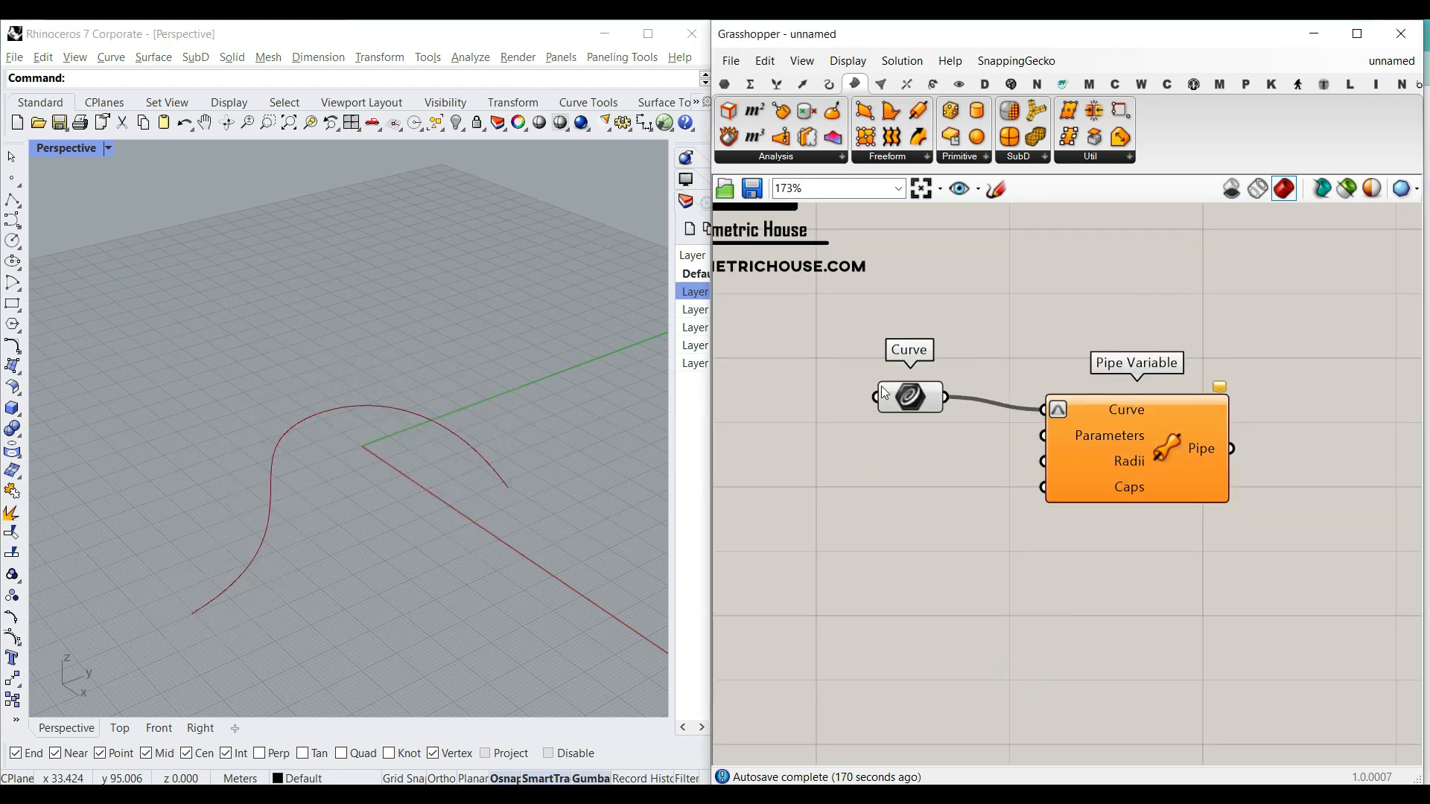
Add a Gene Pool component below the Curve parameter.
{"action": "left_click", "coordinate": [722, 85]}
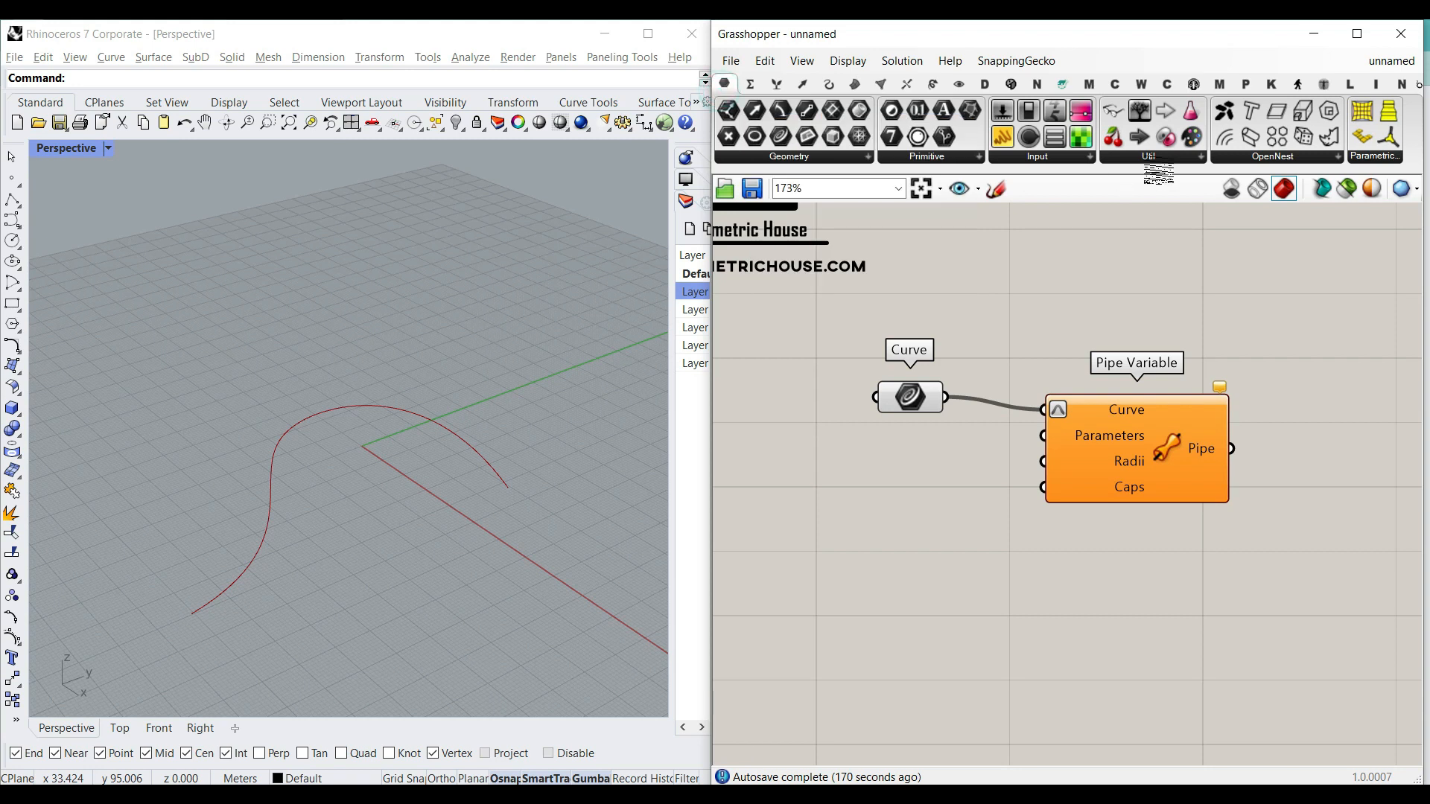
{"action": "left_click", "coordinate": [1169, 159]}
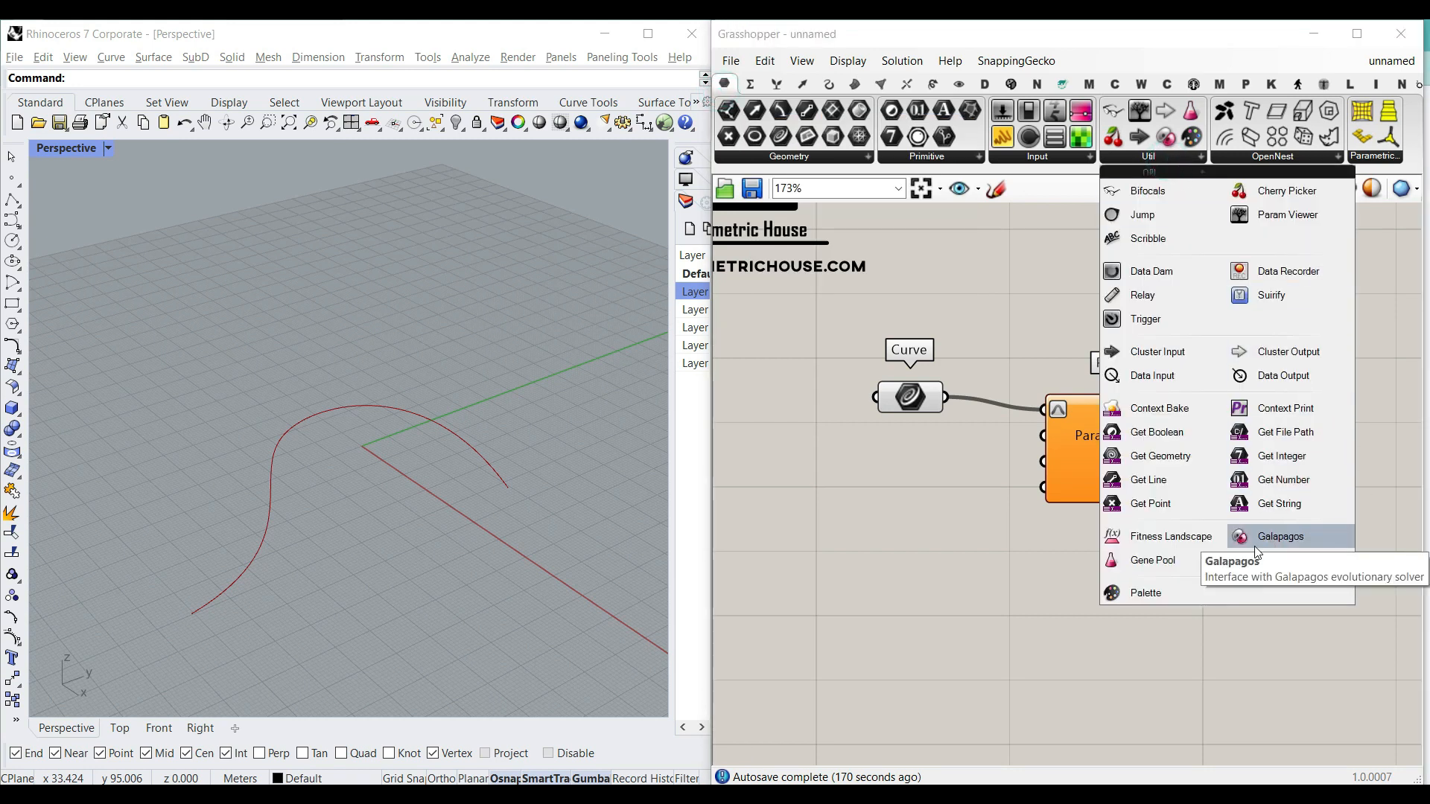
{"action": "left_click_drag", "start_coordinate": [1191, 111], "coordinate": [923, 503]}
{"action": "scroll", "coordinate": [1033, 514], "scroll_direction": "up", "scroll_amount": 2}
{"action": "scroll", "coordinate": [1033, 513], "scroll_direction": "up", "scroll_amount": 1}
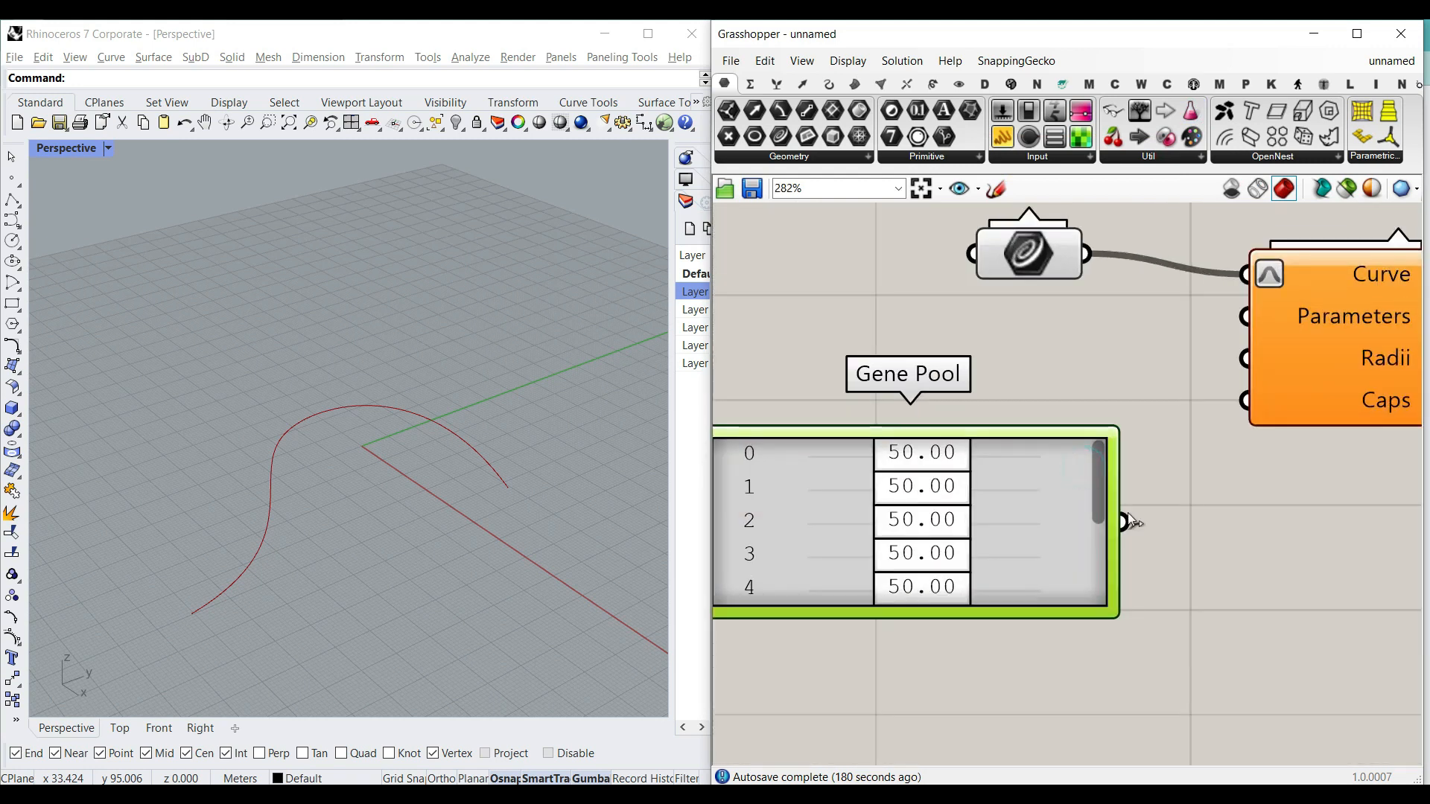
Configure the Gene Pool with a gene count of 3, 3 decimals, a minimum of 1 and a maximum of 20.
{"action": "double_click", "coordinate": [1029, 507]}
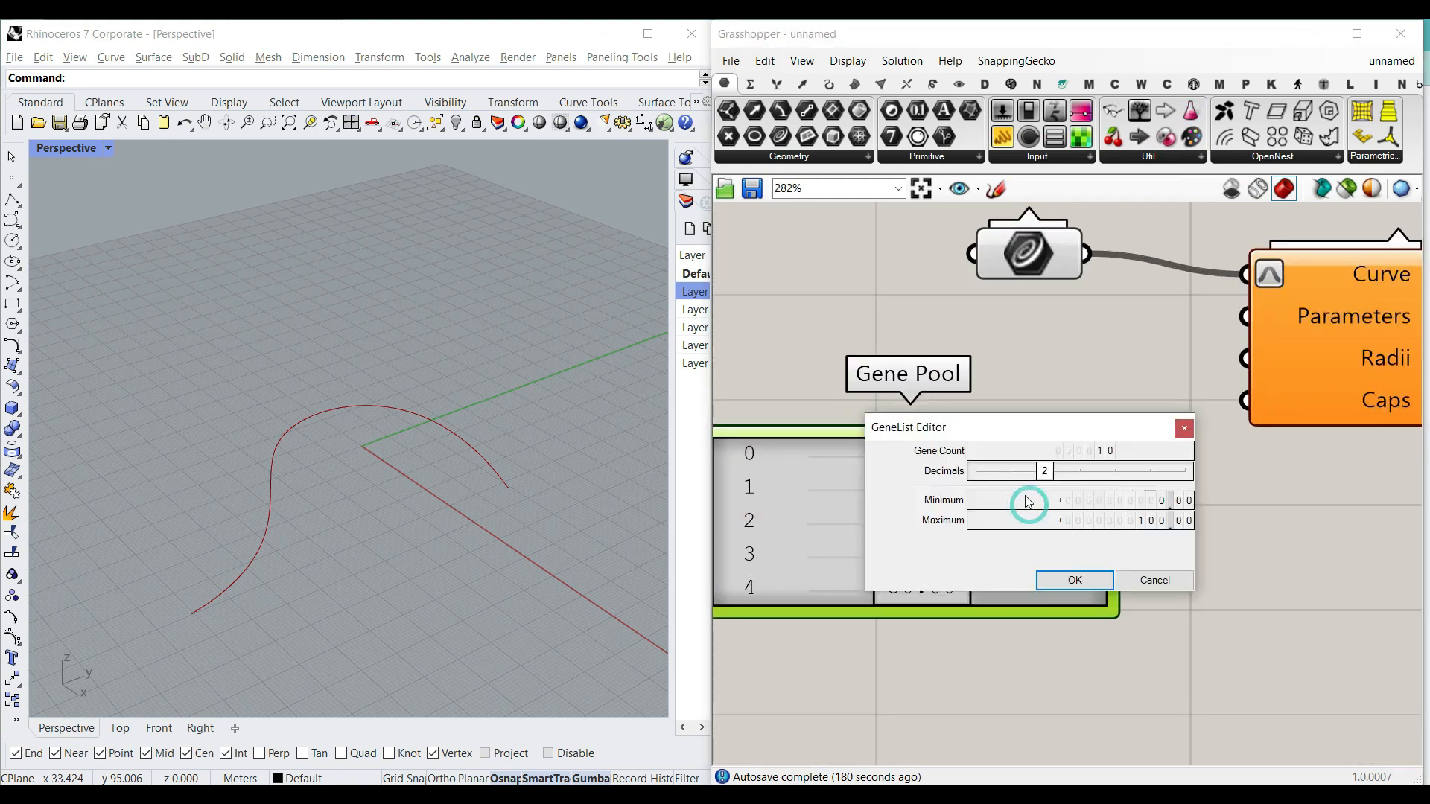
{"action": "double_click", "coordinate": [1105, 452]}
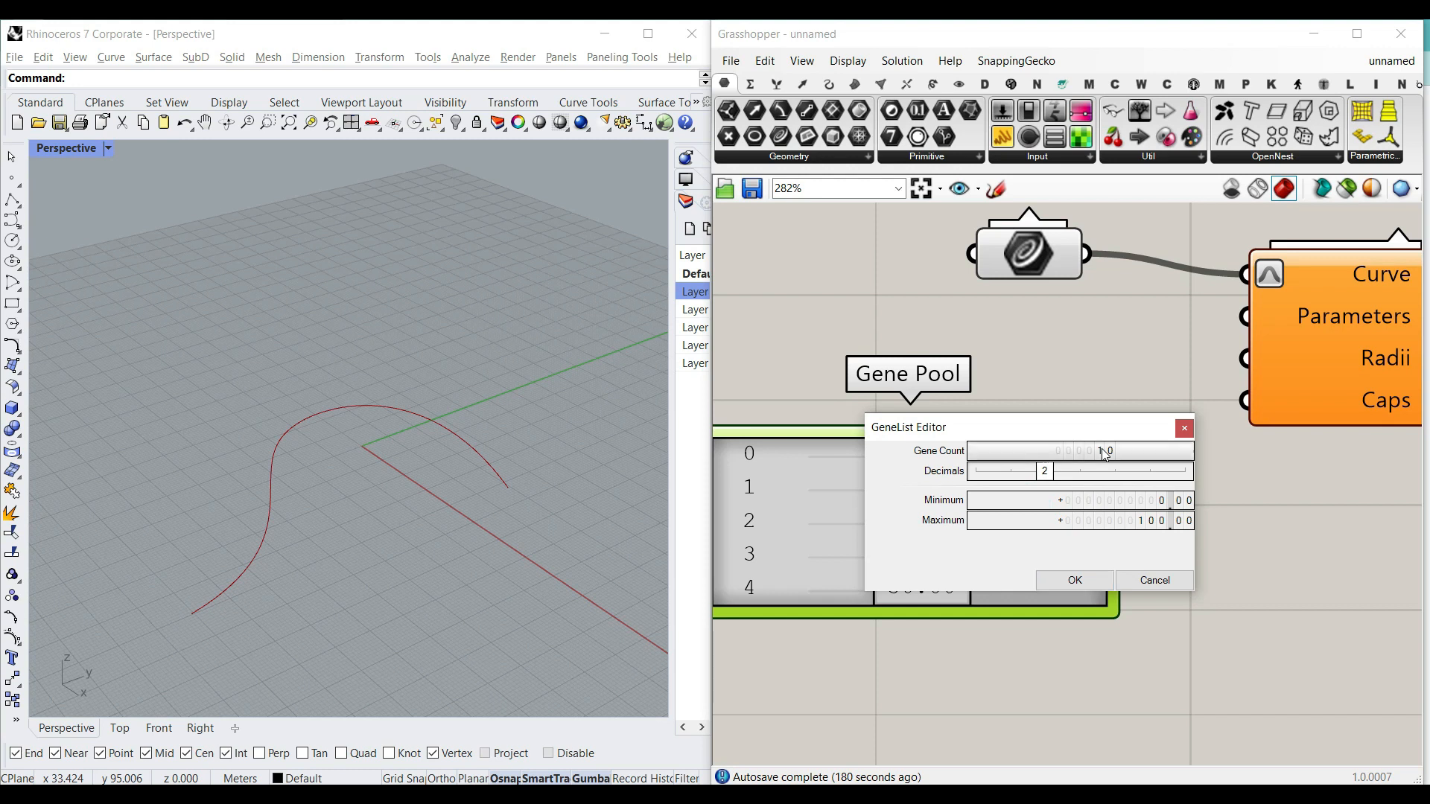
{"action": "double_click", "coordinate": [1129, 503]}
{"action": "type", "text": "1"}
{"action": "double_click", "coordinate": [1133, 527]}
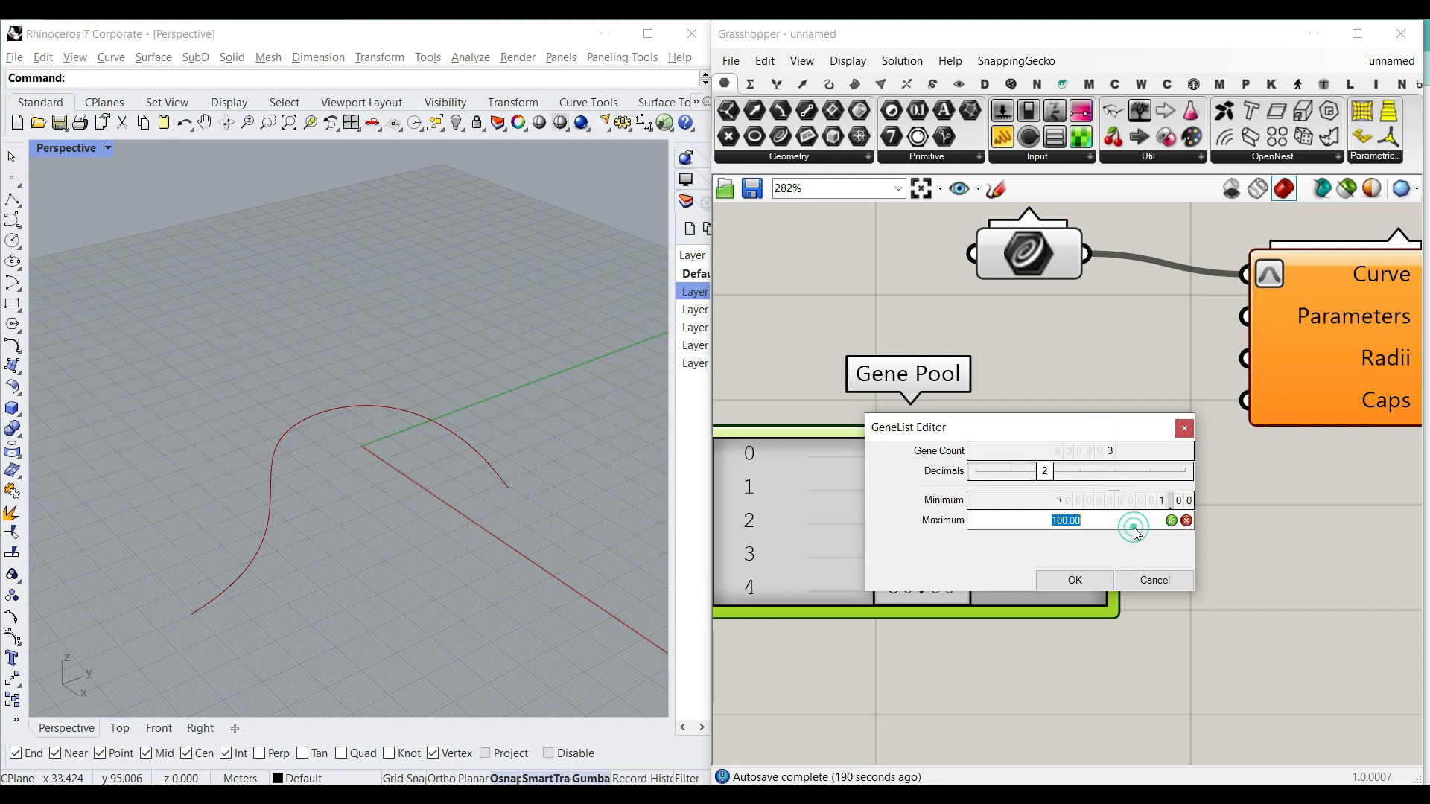
{"action": "left_click", "coordinate": [1054, 474]}
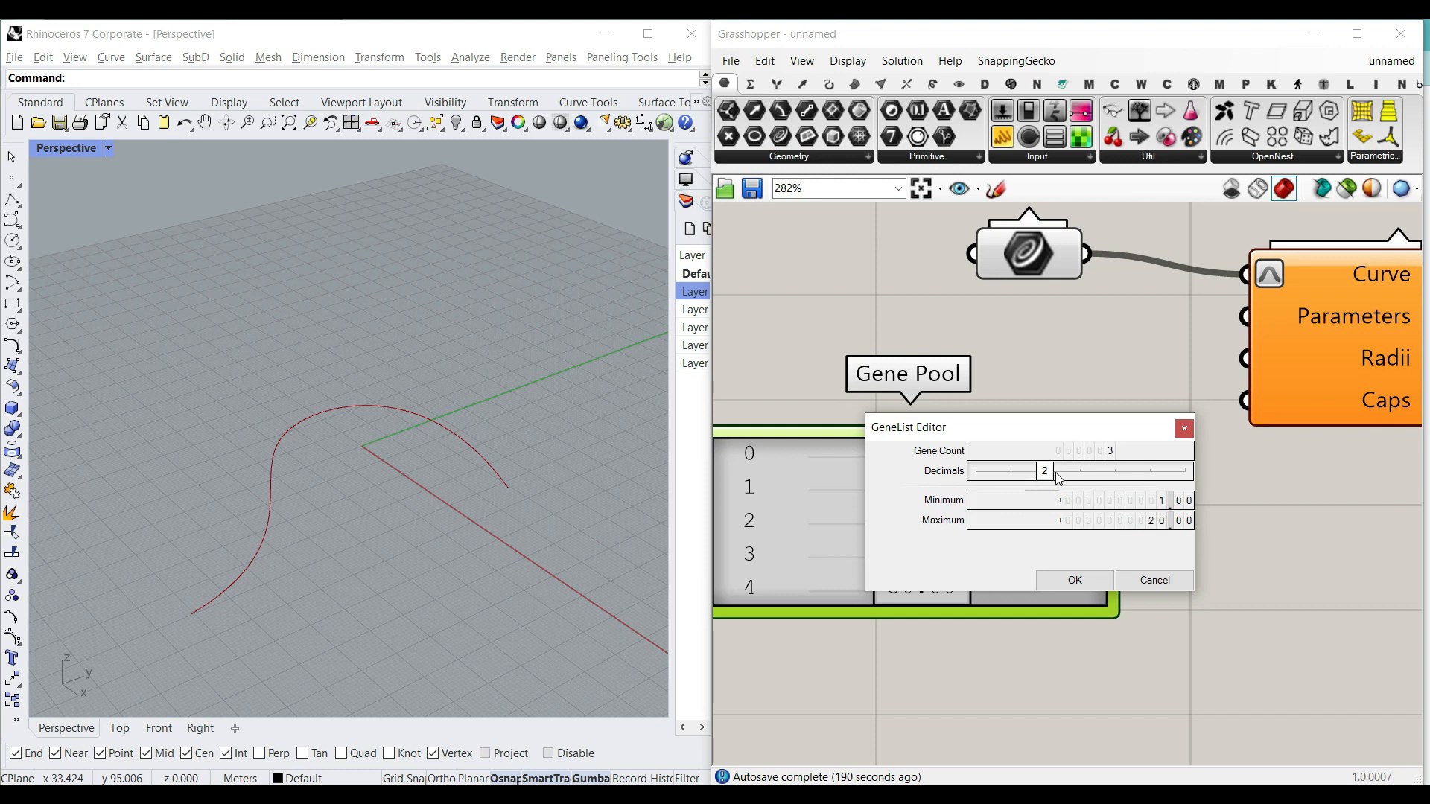
{"action": "left_click", "coordinate": [1068, 478]}
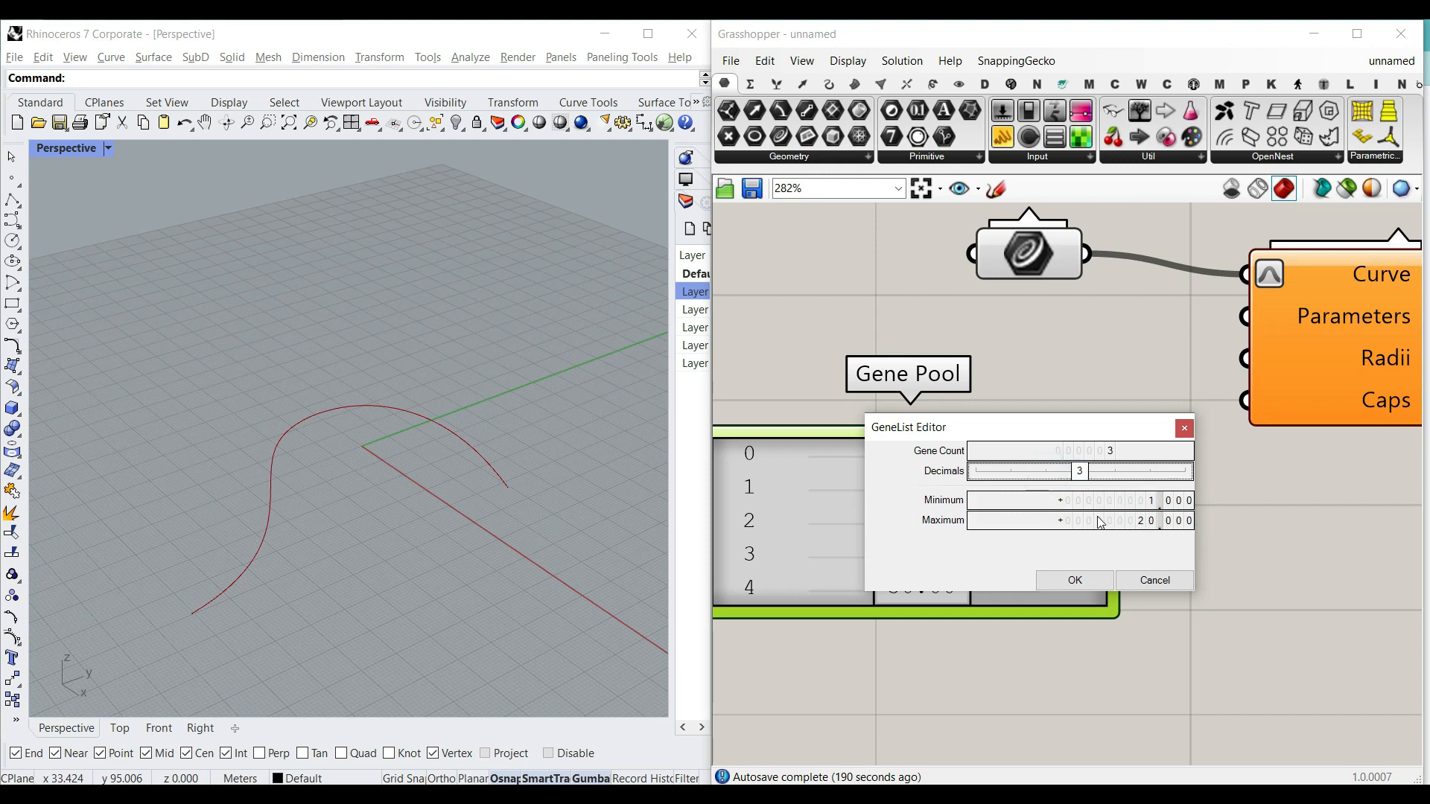
{"action": "left_click", "coordinate": [1082, 584]}
Set the three genes to 4.525, 9.553 and 19.611 and connect the Gene Pool to the Pipe Variable's Radii input.
{"action": "left_click_drag", "start_coordinate": [1006, 622], "coordinate": [1043, 628]}
{"action": "left_click_drag", "start_coordinate": [968, 473], "coordinate": [1047, 559]}
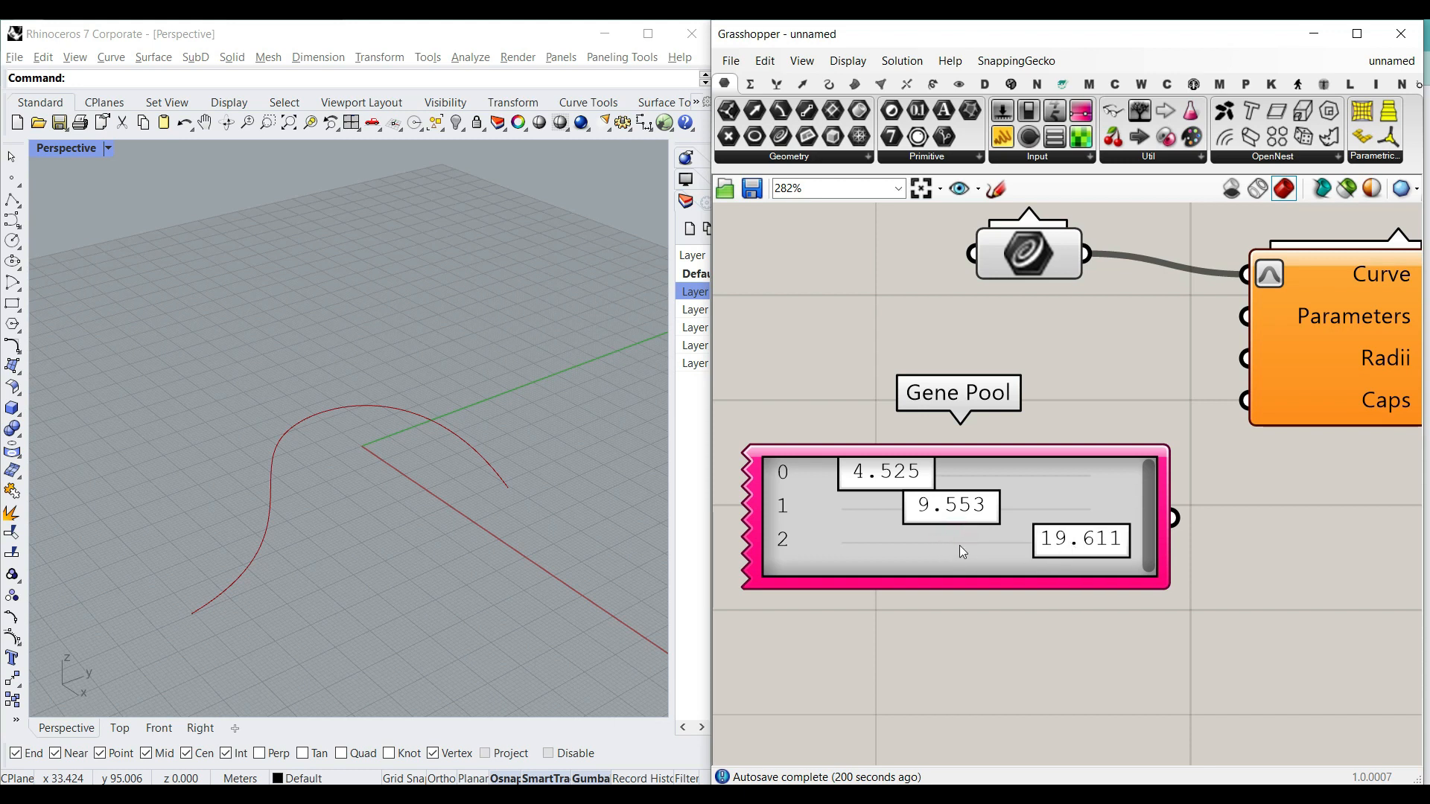
{"action": "left_click_drag", "start_coordinate": [961, 551], "coordinate": [920, 402]}
{"action": "left_click_drag", "start_coordinate": [1232, 365], "coordinate": [1236, 364]}
{"action": "right_click_drag", "start_coordinate": [1221, 366], "coordinate": [1237, 347]}
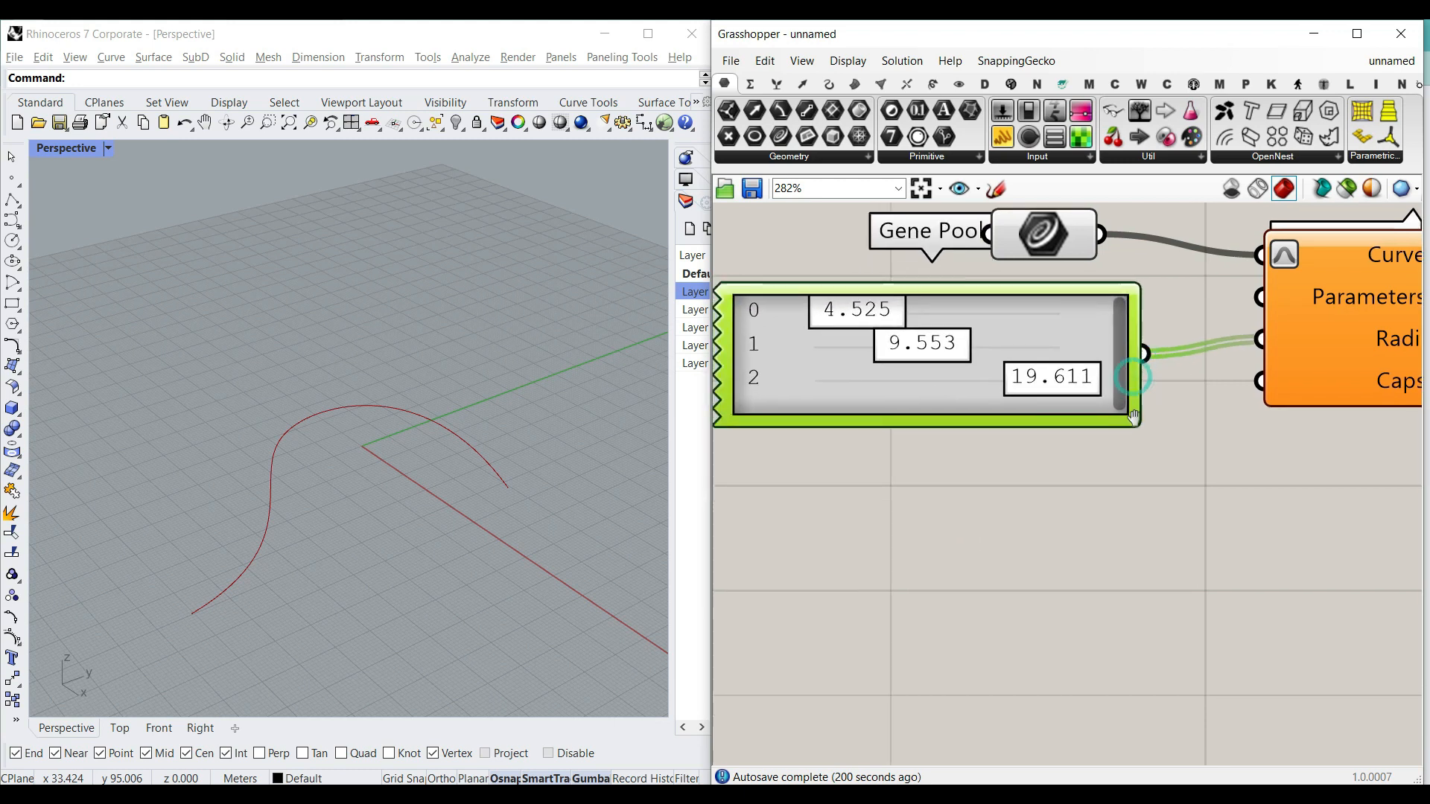
Rearrange the components so the Gene Pool sits below the Curve parameter and the Pipe Variable is spaced farther from both.
{"action": "scroll", "coordinate": [1161, 317], "scroll_direction": "down", "scroll_amount": 3}
{"action": "left_click_drag", "start_coordinate": [1084, 318], "coordinate": [1074, 437]}
{"action": "scroll", "coordinate": [1185, 354], "scroll_direction": "up", "scroll_amount": 1}
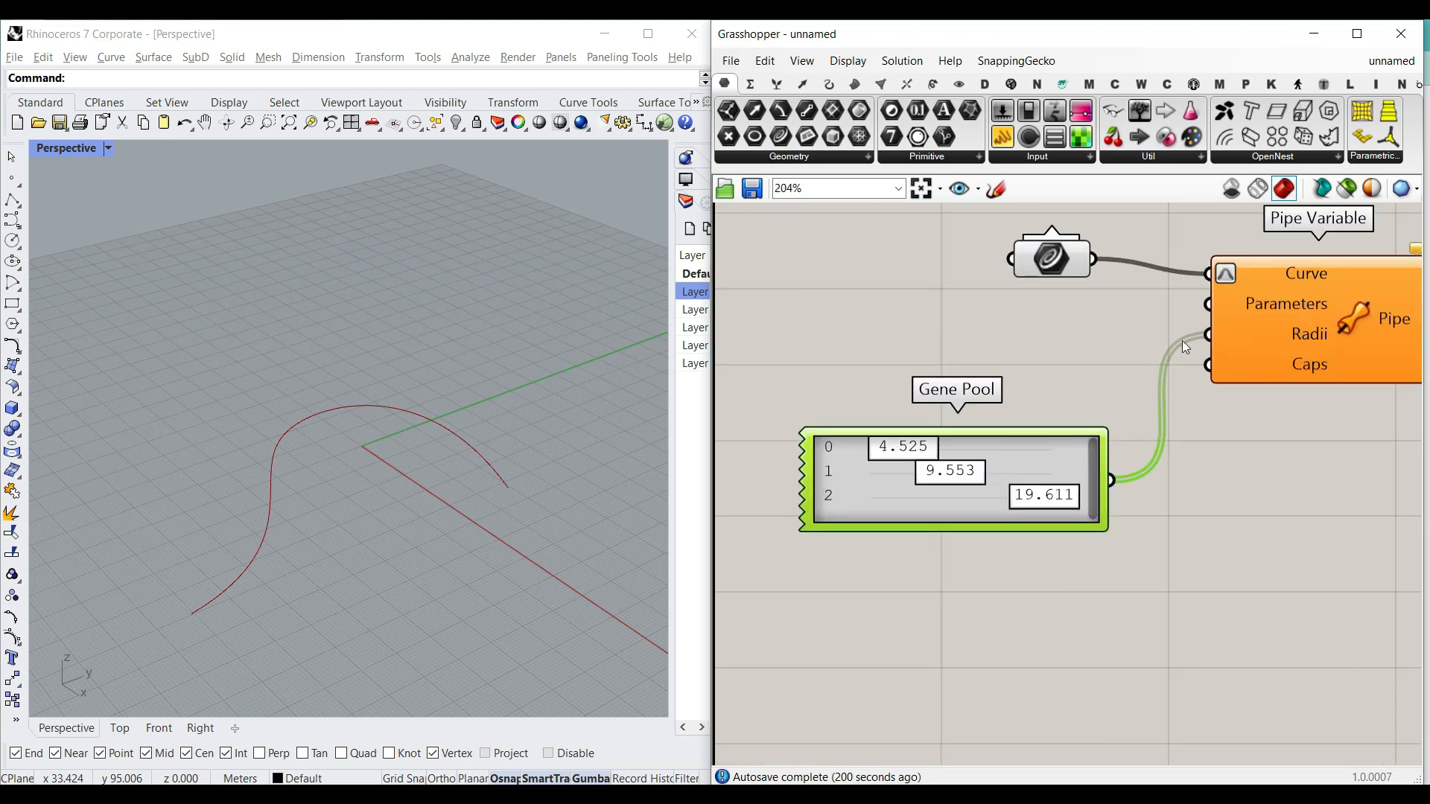
{"action": "right_click_drag", "start_coordinate": [1268, 457], "coordinate": [1119, 475]}
{"action": "scroll", "coordinate": [1120, 474], "scroll_direction": "down", "scroll_amount": 2}
{"action": "left_click_drag", "start_coordinate": [1150, 381], "coordinate": [1246, 369]}
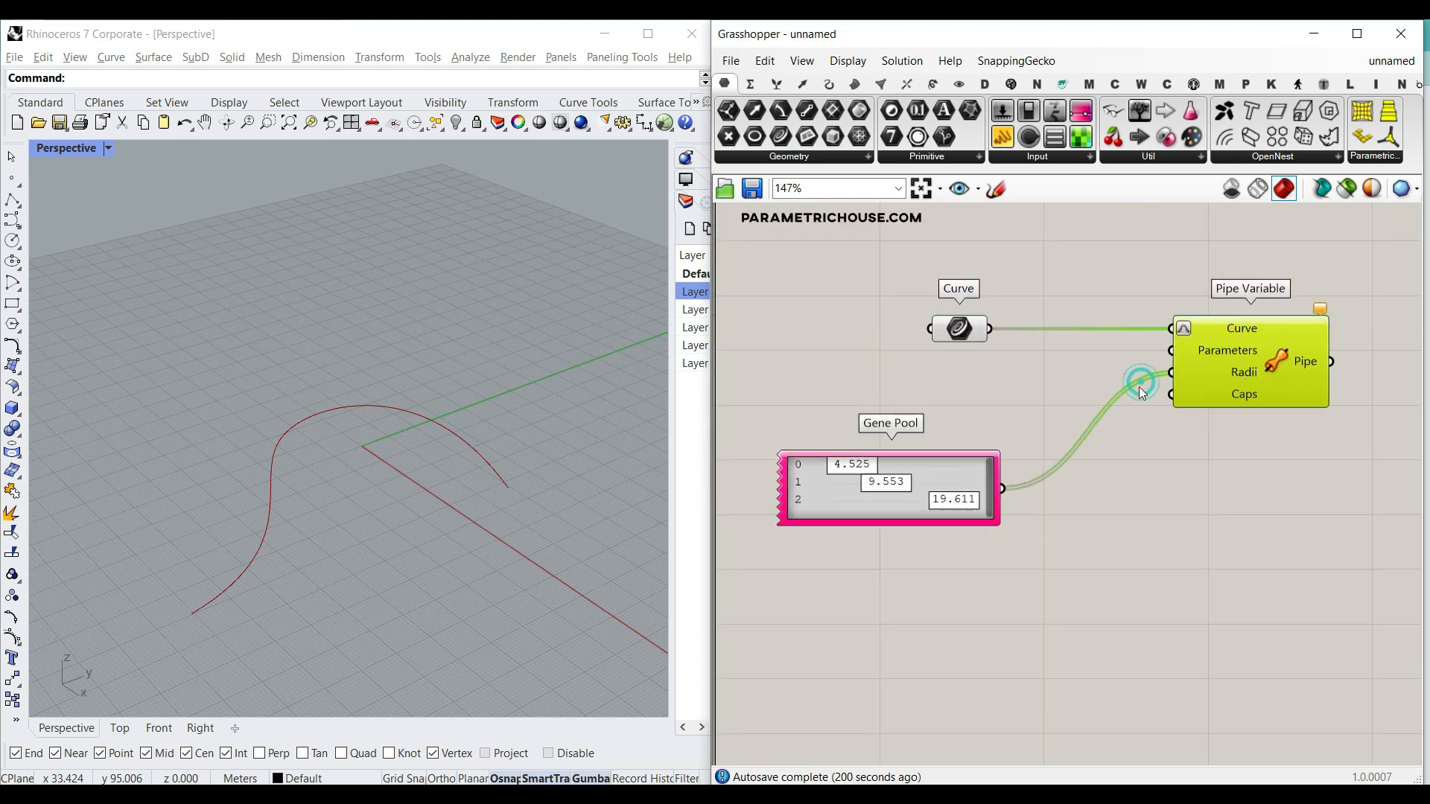
{"action": "scroll", "coordinate": [984, 444], "scroll_direction": "up", "scroll_amount": 2}
{"action": "left_click_drag", "start_coordinate": [967, 503], "coordinate": [1007, 449]}
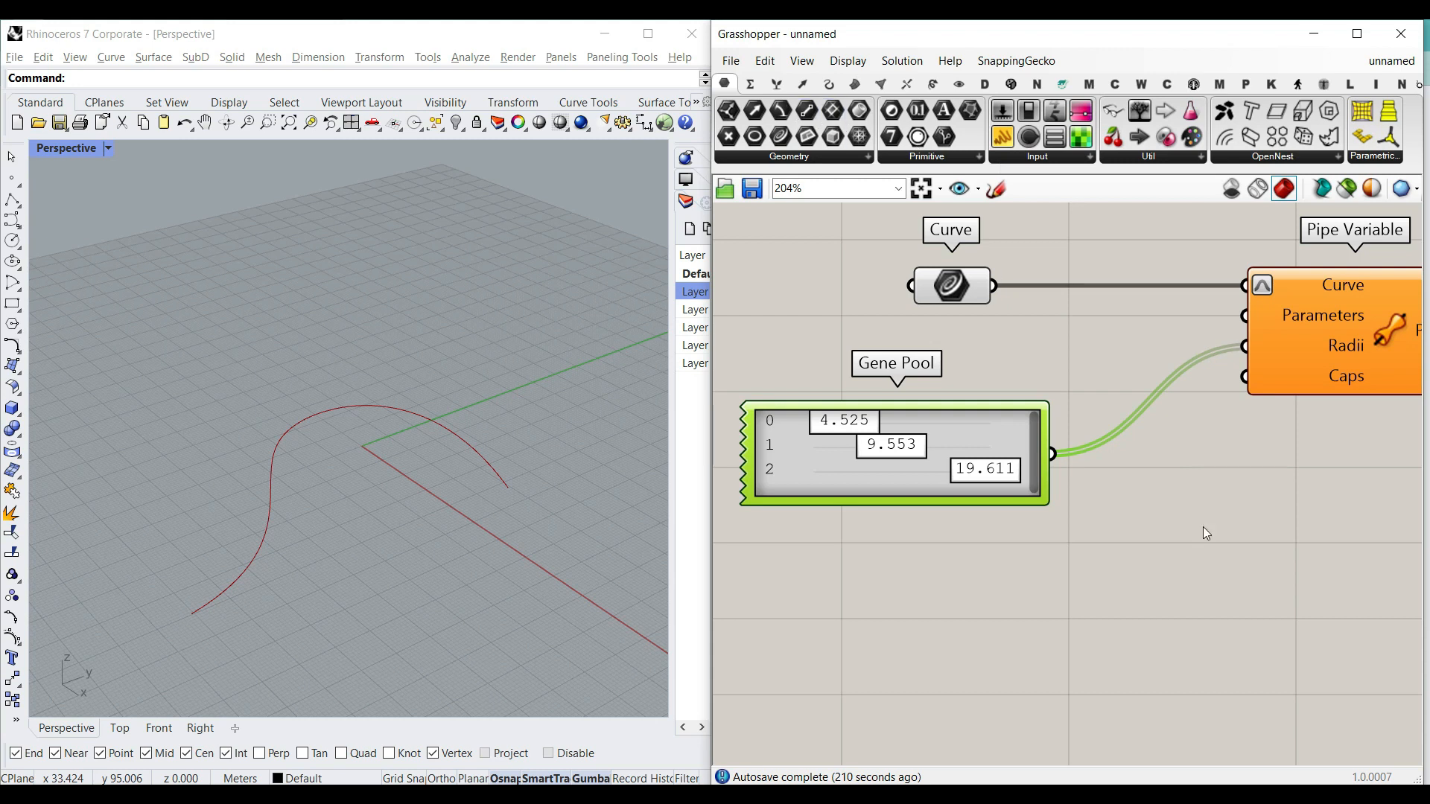
Add a Range component and position it just below the Pipe Variable.
{"action": "double_click", "coordinate": [1221, 533]}
{"action": "type", "text": "rang"}
{"action": "key", "text": "Return"}
{"action": "left_click", "coordinate": [776, 84]}
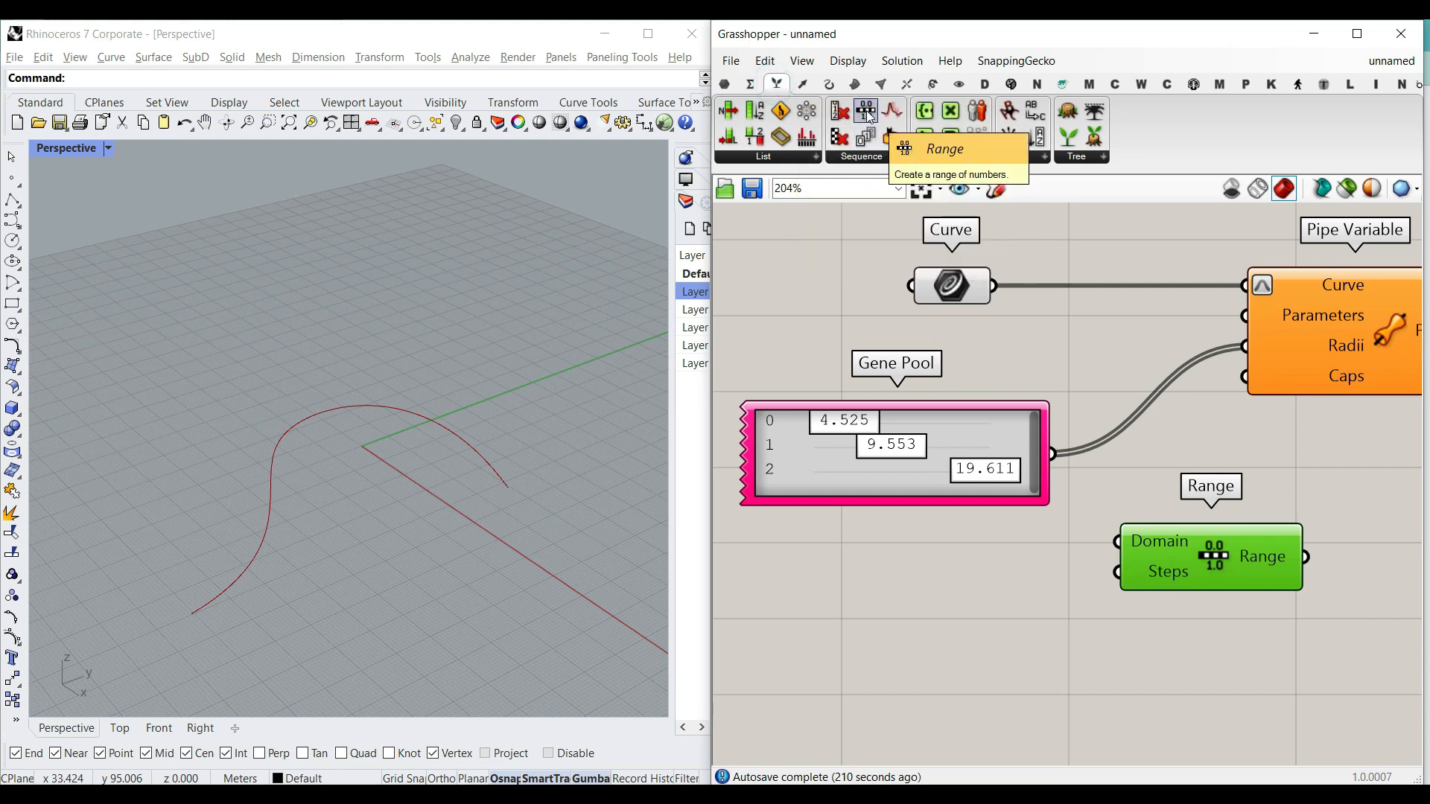
{"action": "right_click_drag", "start_coordinate": [1158, 552], "coordinate": [1034, 559]}
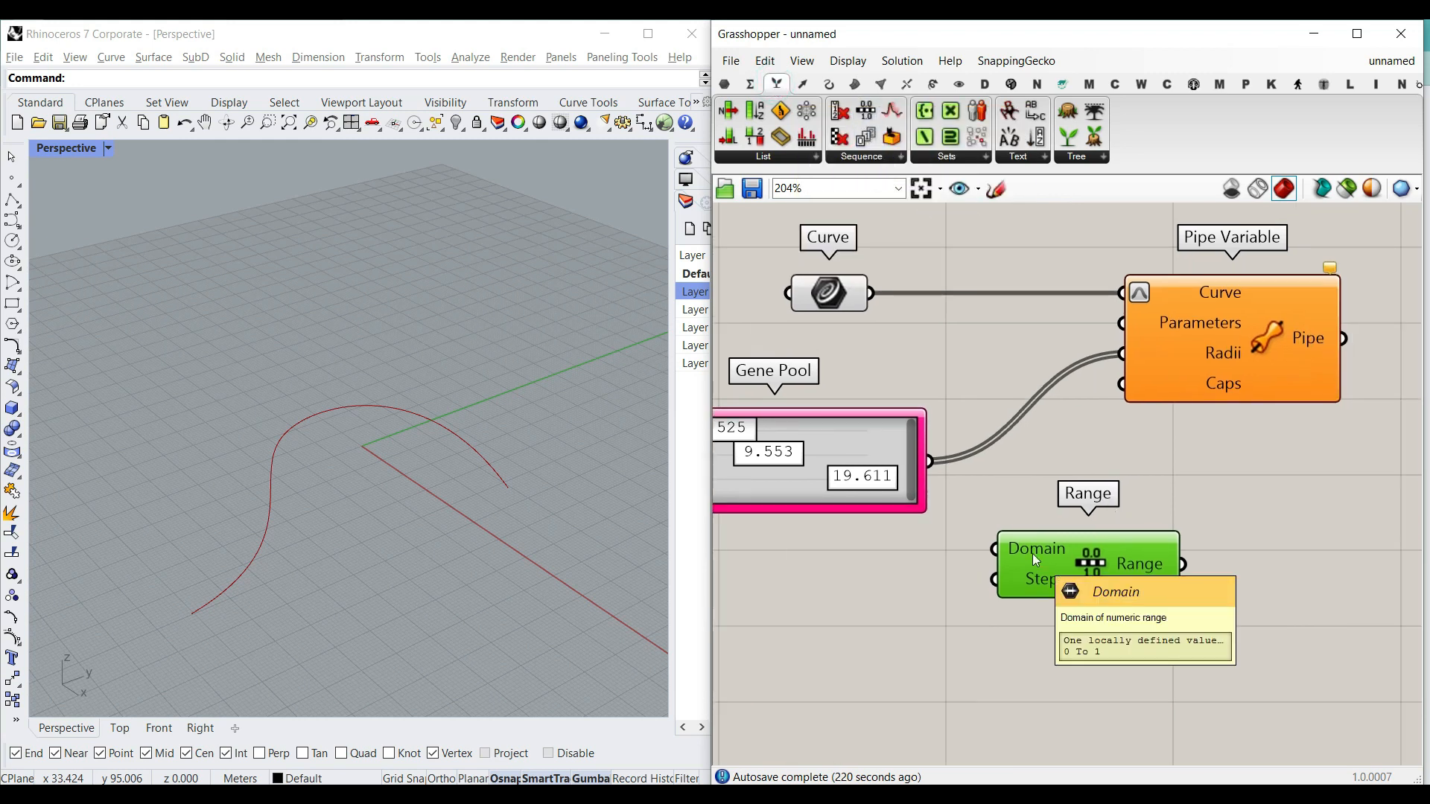
{"action": "right_click", "coordinate": [1168, 285]}
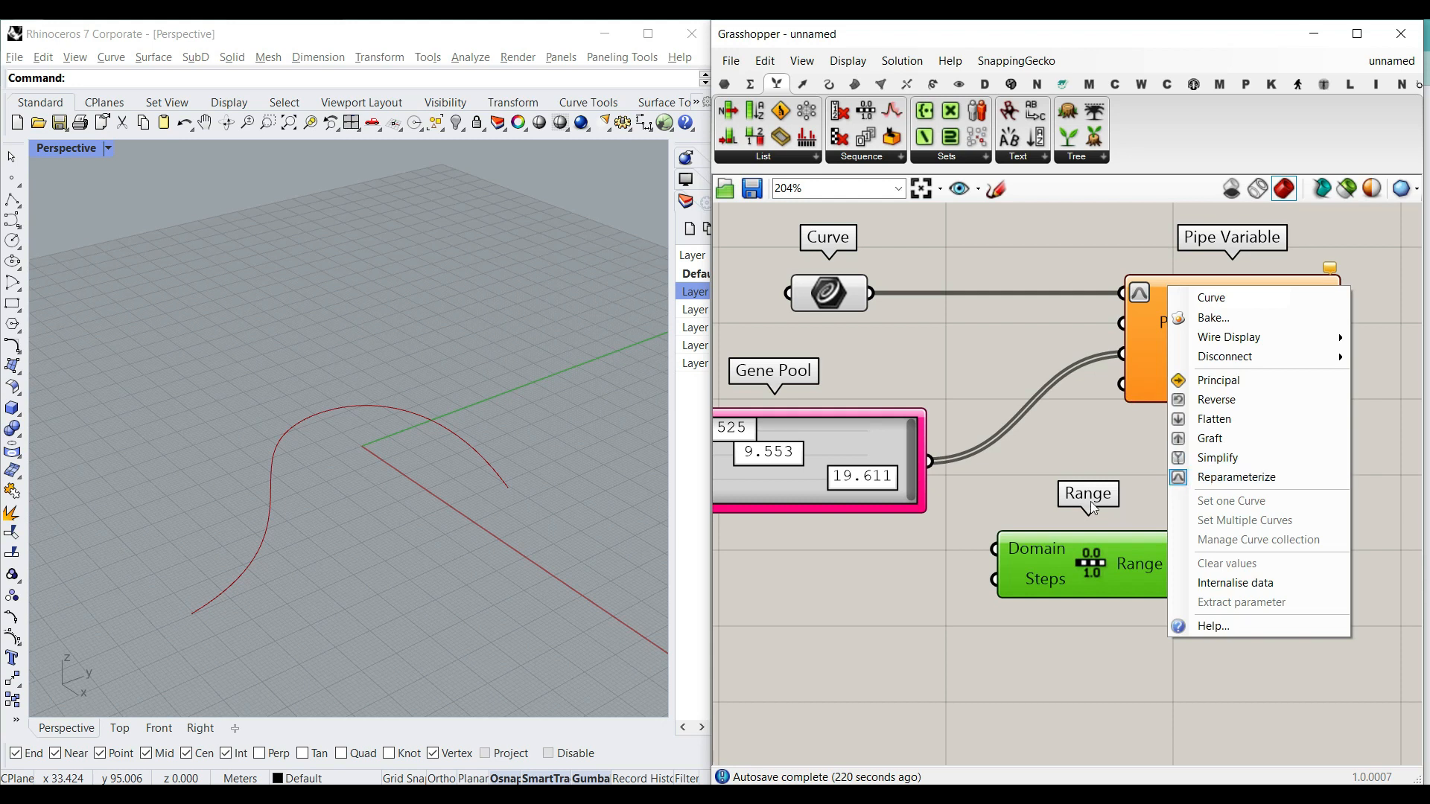
{"action": "left_click", "coordinate": [1049, 471]}
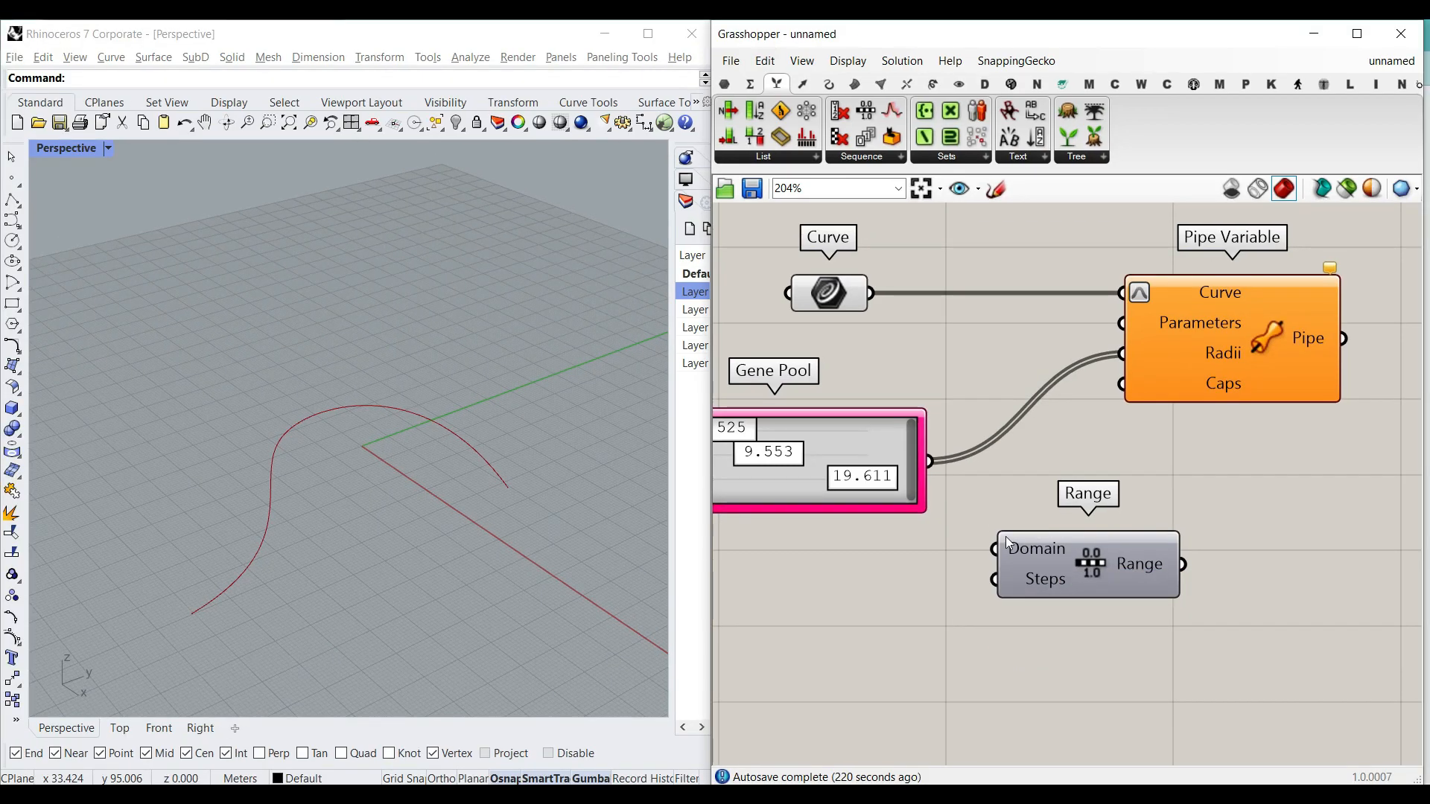
{"action": "left_click_drag", "start_coordinate": [1008, 542], "coordinate": [1033, 504]}
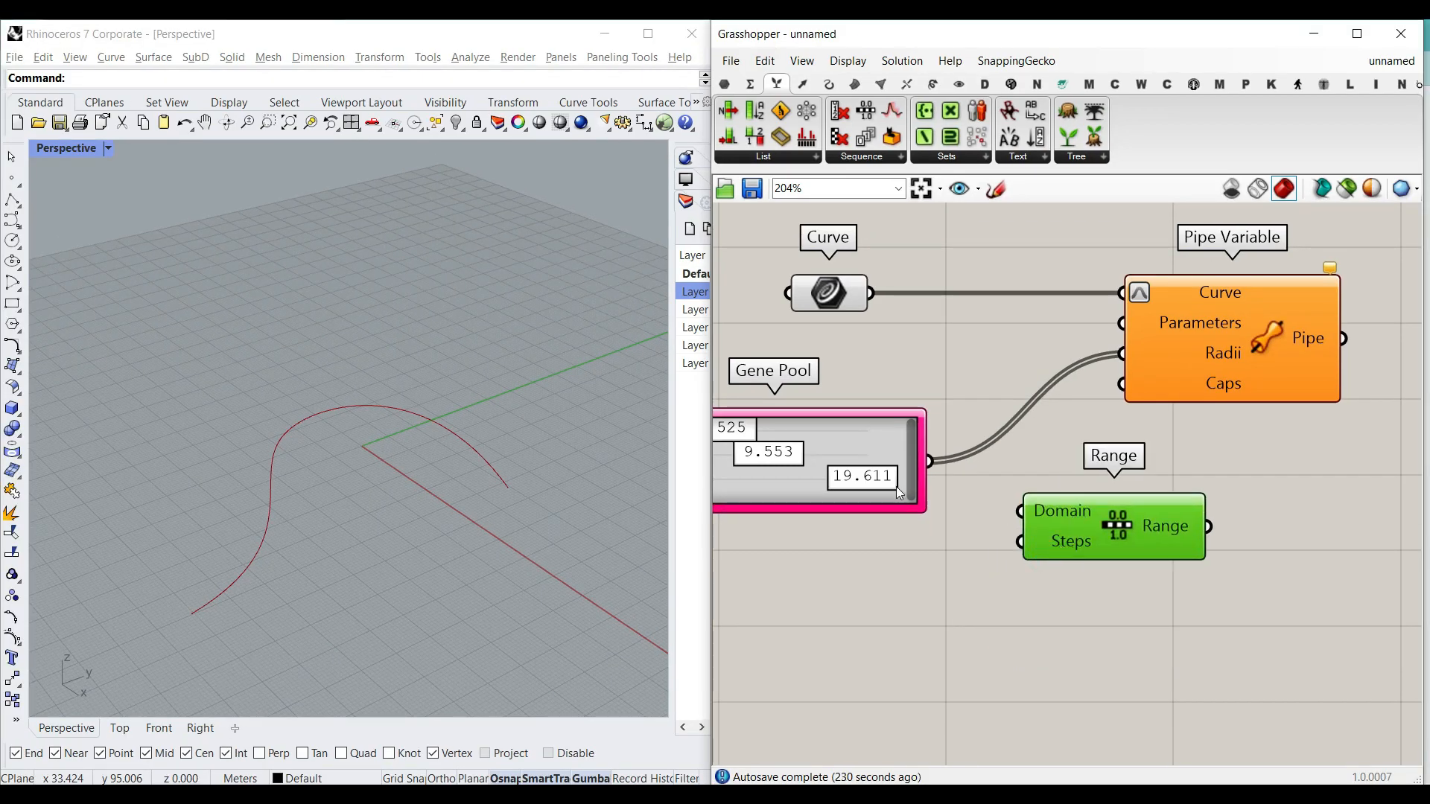
Add a List Length component below the Gene Pool and connect the Gene Pool to its List input.
{"action": "right_click_drag", "start_coordinate": [896, 487], "coordinate": [1055, 488]}
{"action": "left_click_drag", "start_coordinate": [962, 493], "coordinate": [904, 441]}
{"action": "scroll", "coordinate": [841, 417], "scroll_direction": "up", "scroll_amount": 1}
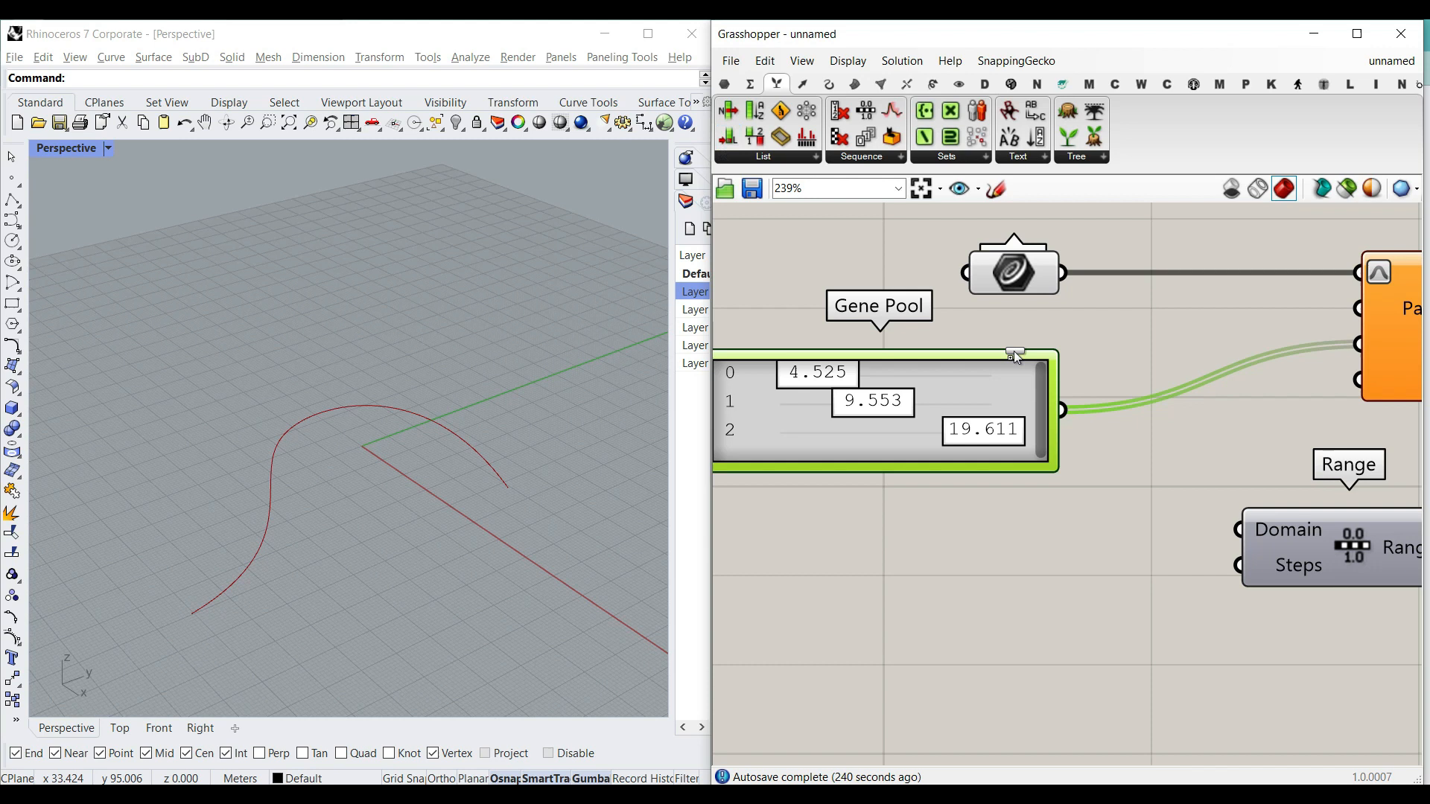
{"action": "left_click_drag", "start_coordinate": [1135, 533], "coordinate": [1131, 592]}
{"action": "right_click_drag", "start_coordinate": [1074, 434], "coordinate": [1016, 382]}
{"action": "mouse_move", "coordinate": [1003, 360]}
{"action": "left_mouse_down"}
{"action": "mouse_move", "coordinate": [942, 457]}
{"action": "mouse_move", "coordinate": [975, 548]}
{"action": "left_mouse_up"}
{"action": "left_click_drag", "start_coordinate": [936, 349], "coordinate": [881, 302]}
{"action": "mouse_move", "coordinate": [1117, 553]}
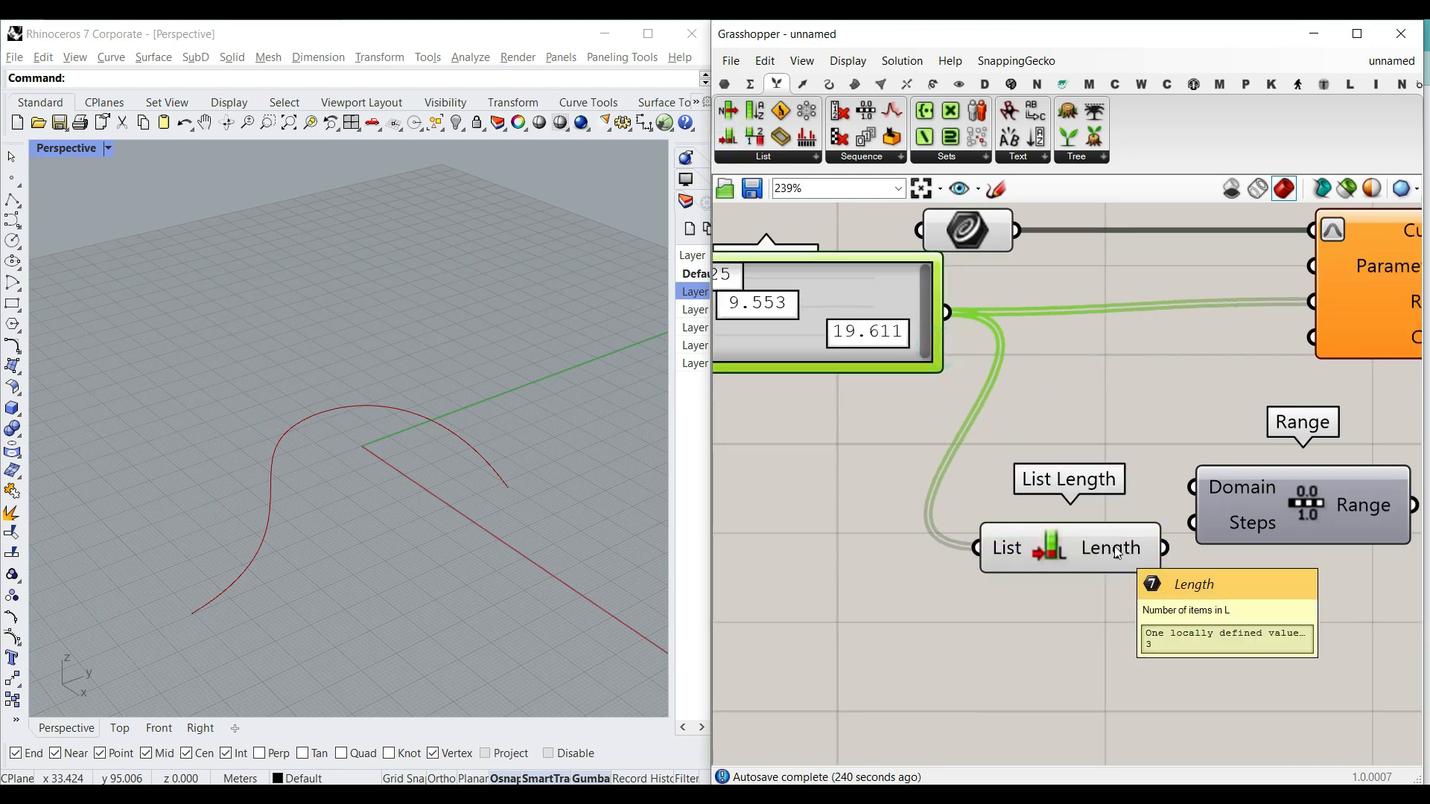
Connect the List Length output to the Range's Steps input and inspect the values in the Range output.
{"action": "right_click_drag", "start_coordinate": [1116, 552], "coordinate": [1058, 545]}
{"action": "left_click_drag", "start_coordinate": [1057, 546], "coordinate": [1139, 513]}
{"action": "scroll", "coordinate": [1121, 521], "scroll_direction": "up", "scroll_amount": 2}
{"action": "scroll", "coordinate": [1136, 495], "scroll_direction": "down", "scroll_amount": 5}
{"action": "left_click", "coordinate": [1195, 484]}
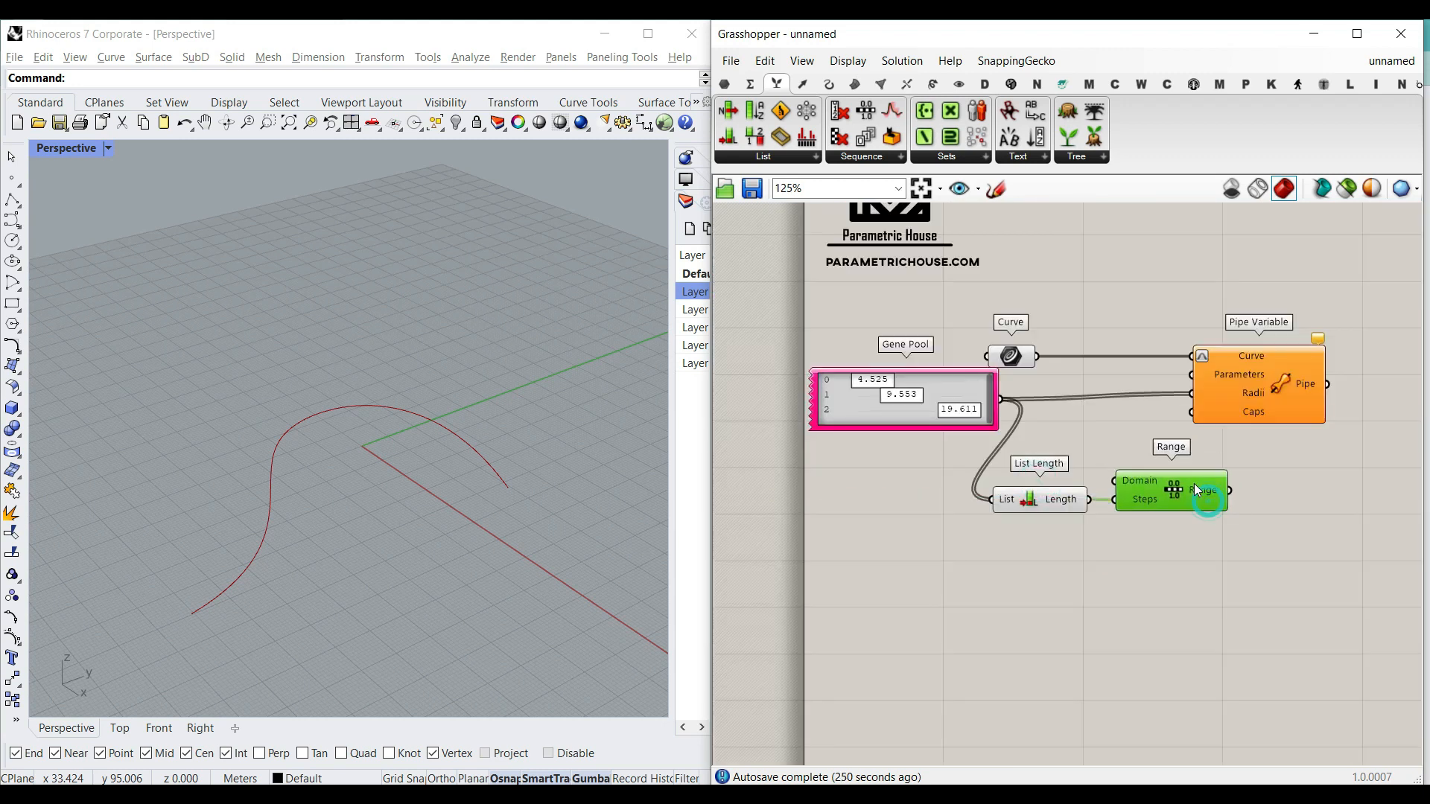
{"action": "scroll", "coordinate": [958, 417], "scroll_direction": "up", "scroll_amount": 3}
{"action": "right_click_drag", "start_coordinate": [957, 417], "coordinate": [829, 386]}
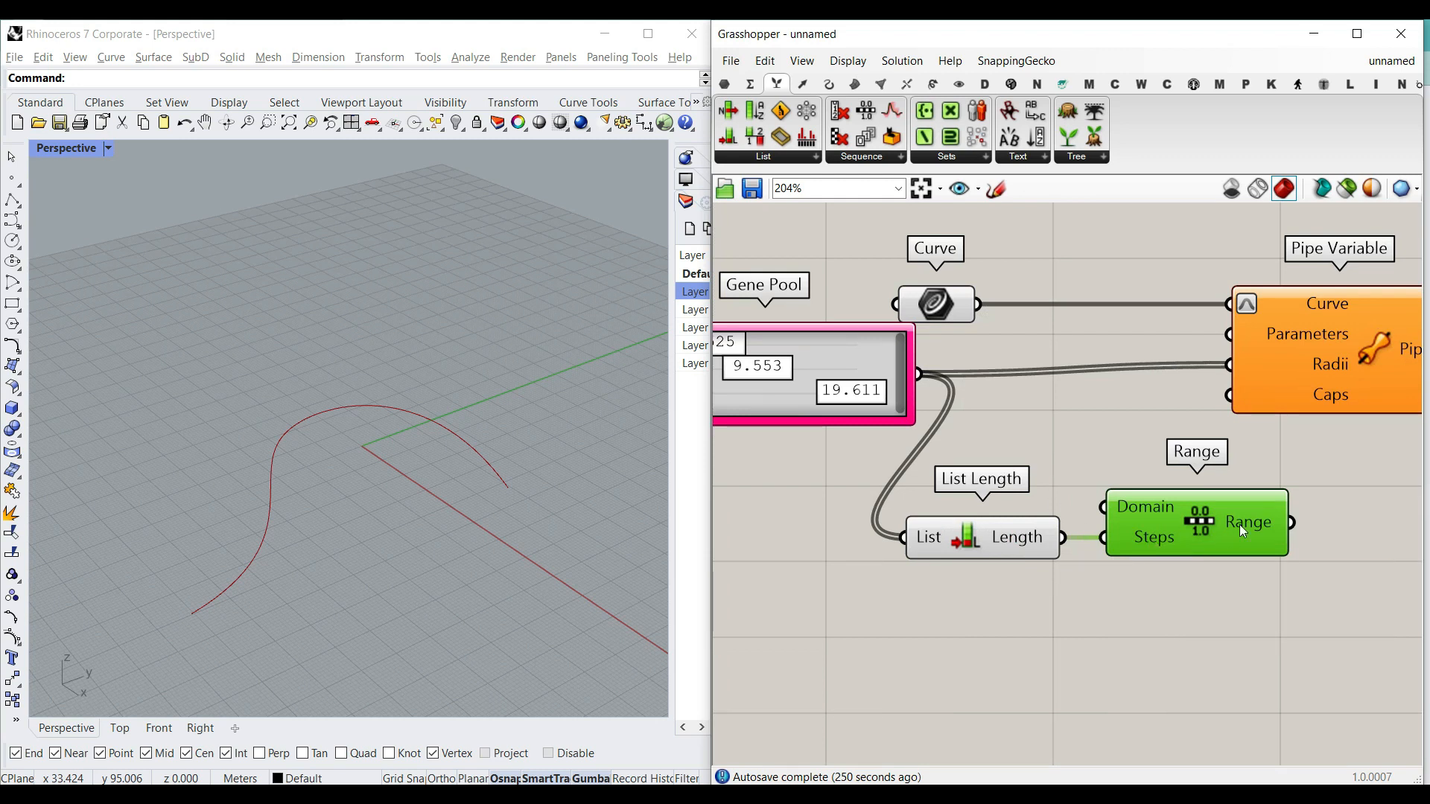
{"action": "right_click_drag", "start_coordinate": [1259, 521], "coordinate": [1163, 468]}
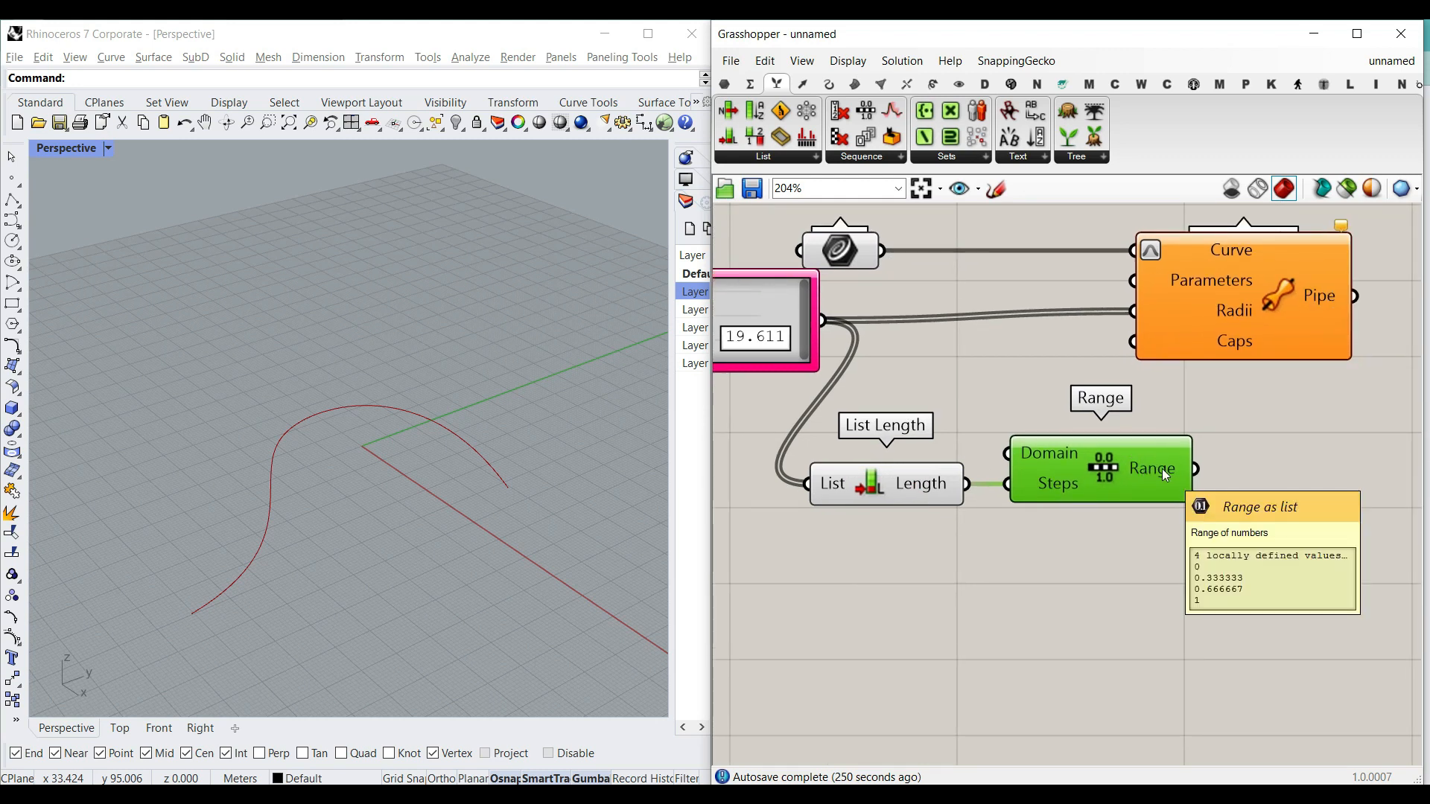
{"action": "mouse_move", "coordinate": [1164, 467]}
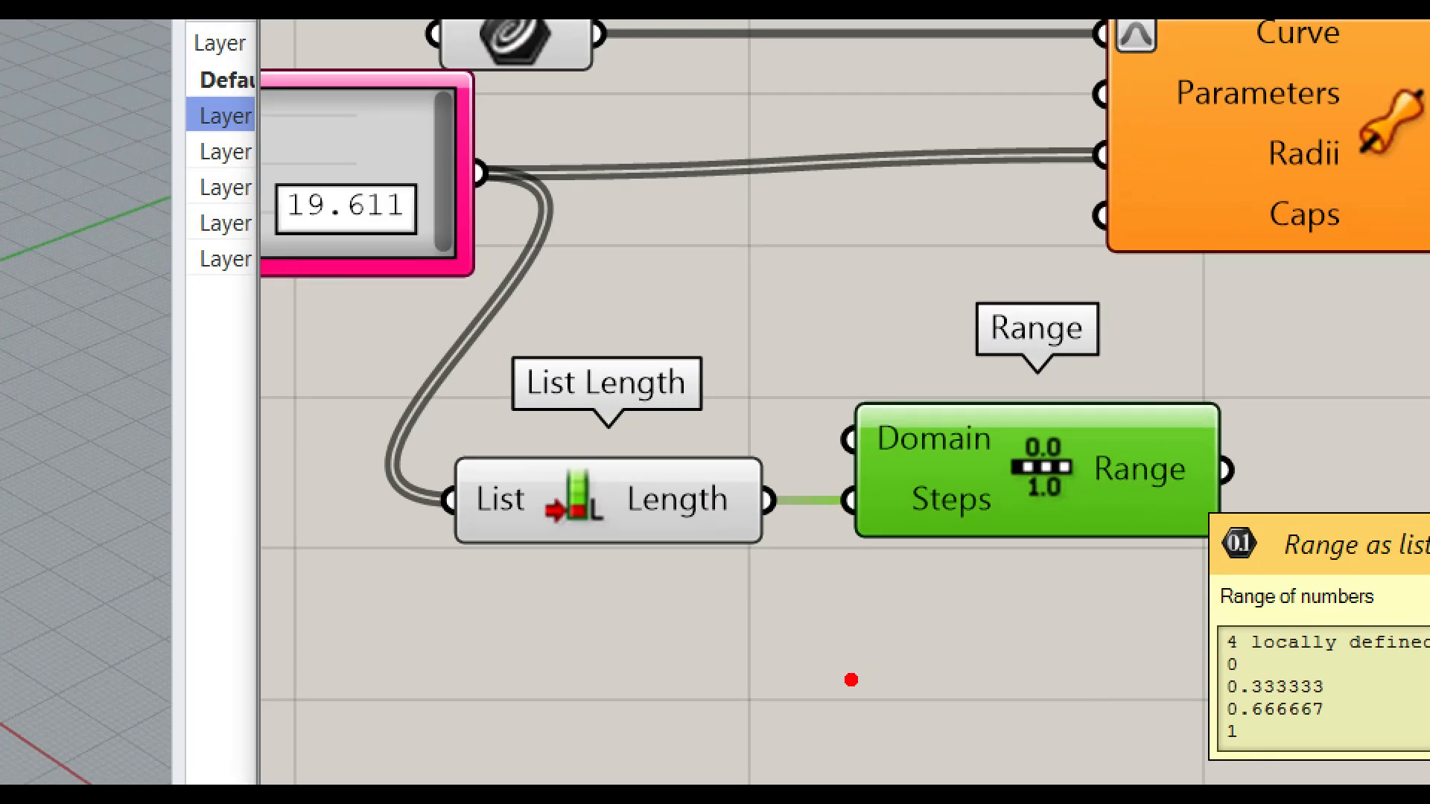
{"action": "left_click_drag", "start_coordinate": [687, 673], "coordinate": [1130, 679]}
{"action": "mouse_move", "coordinate": [701, 650]}
{"action": "left_mouse_down"}
{"action": "mouse_move", "coordinate": [716, 715]}
{"action": "mouse_move", "coordinate": [698, 774]}
{"action": "mouse_move", "coordinate": [716, 778]}
{"action": "left_mouse_up"}
{"action": "left_click_drag", "start_coordinate": [1096, 646], "coordinate": [1106, 701]}
{"action": "left_click_drag", "start_coordinate": [1089, 753], "coordinate": [1121, 778]}
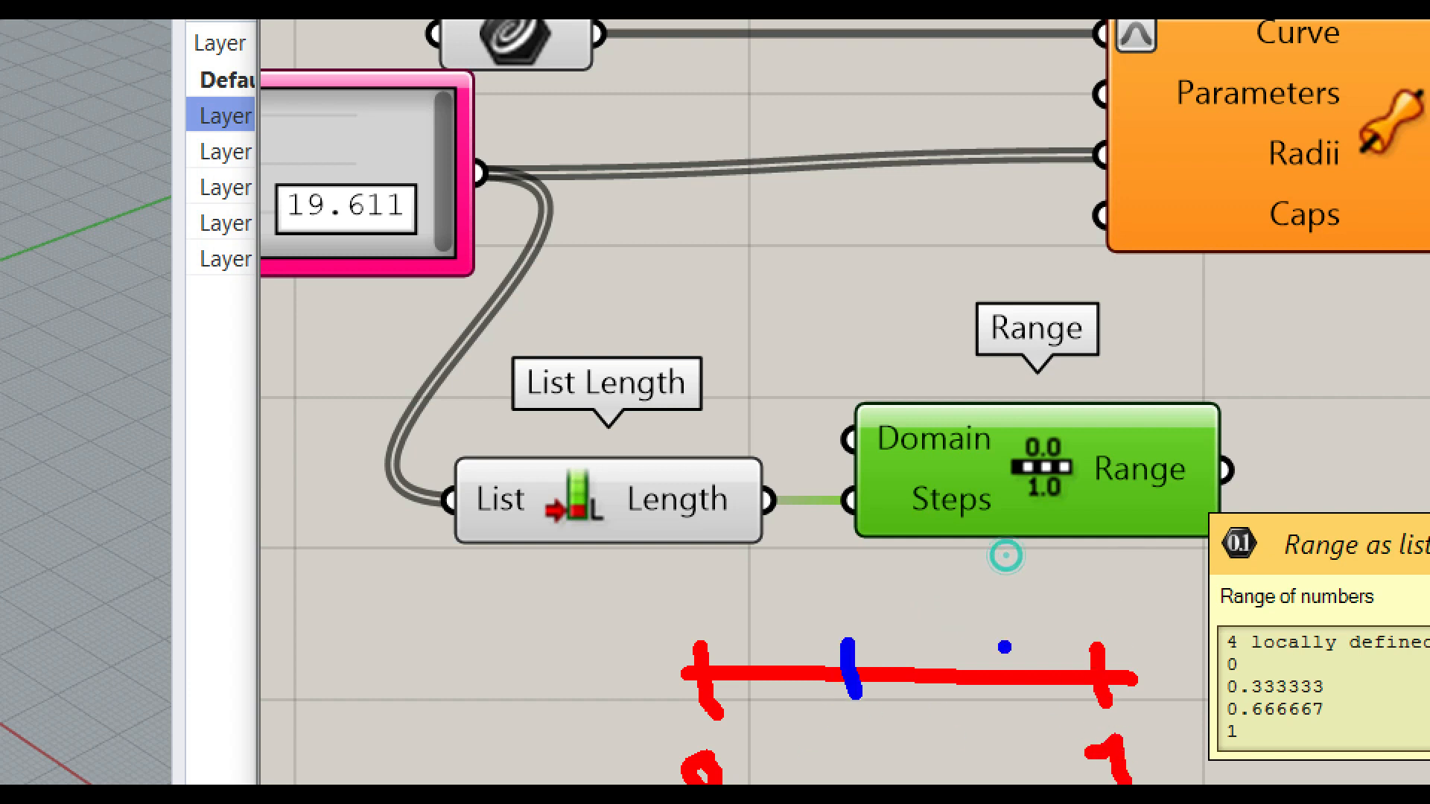
{"action": "left_click_drag", "start_coordinate": [995, 659], "coordinate": [1000, 711]}
{"action": "mouse_move", "coordinate": [747, 652]}
{"action": "left_mouse_down"}
{"action": "mouse_move", "coordinate": [756, 673]}
{"action": "mouse_move", "coordinate": [795, 626]}
{"action": "left_mouse_up"}
{"action": "mouse_move", "coordinate": [914, 650]}
{"action": "left_mouse_down"}
{"action": "mouse_move", "coordinate": [980, 620]}
{"action": "mouse_move", "coordinate": [1042, 679]}
{"action": "mouse_move", "coordinate": [1089, 614]}
{"action": "left_mouse_up"}
{"action": "left_click", "coordinate": [837, 734]}
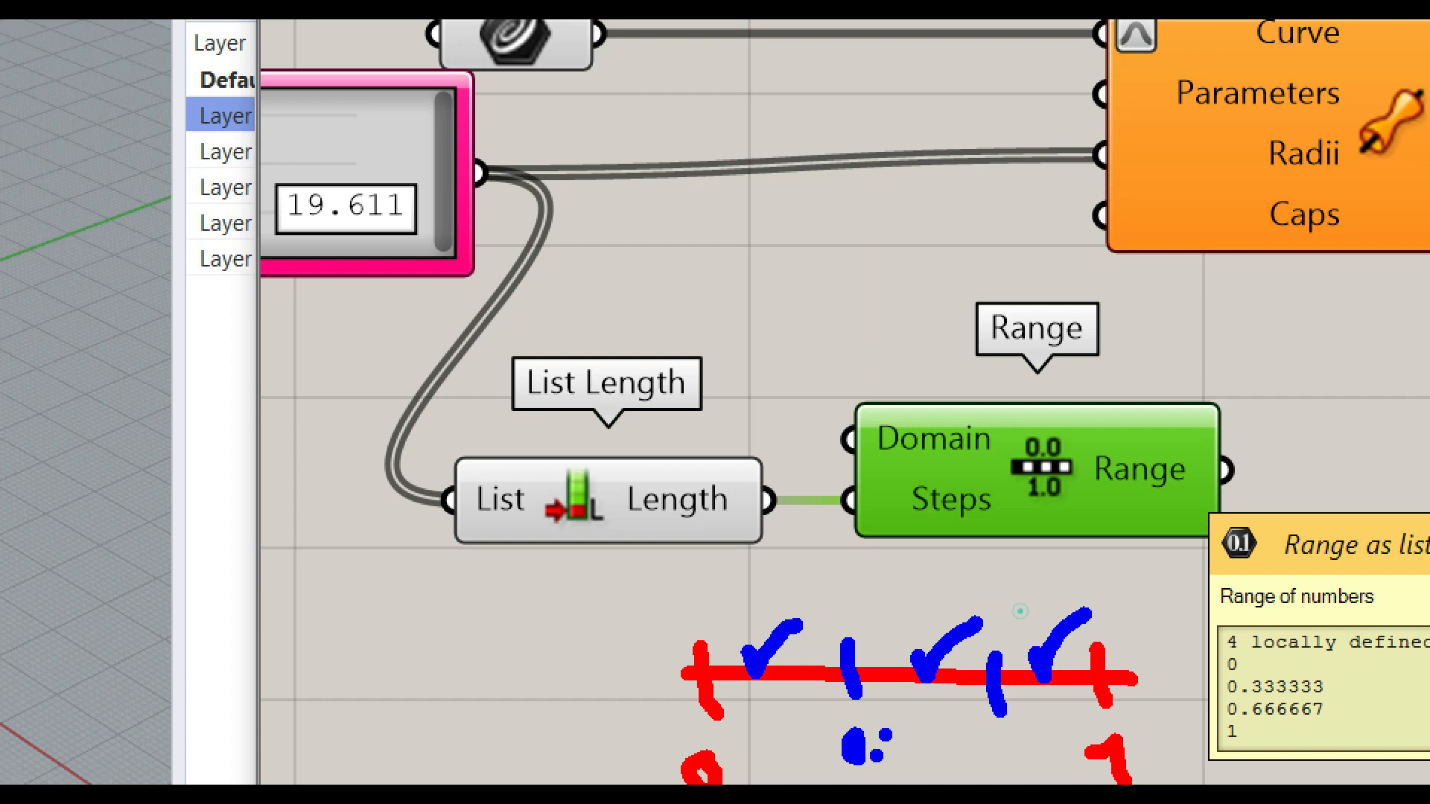
{"action": "left_click_drag", "start_coordinate": [922, 750], "coordinate": [900, 768]}
{"action": "left_click", "coordinate": [1027, 752]}
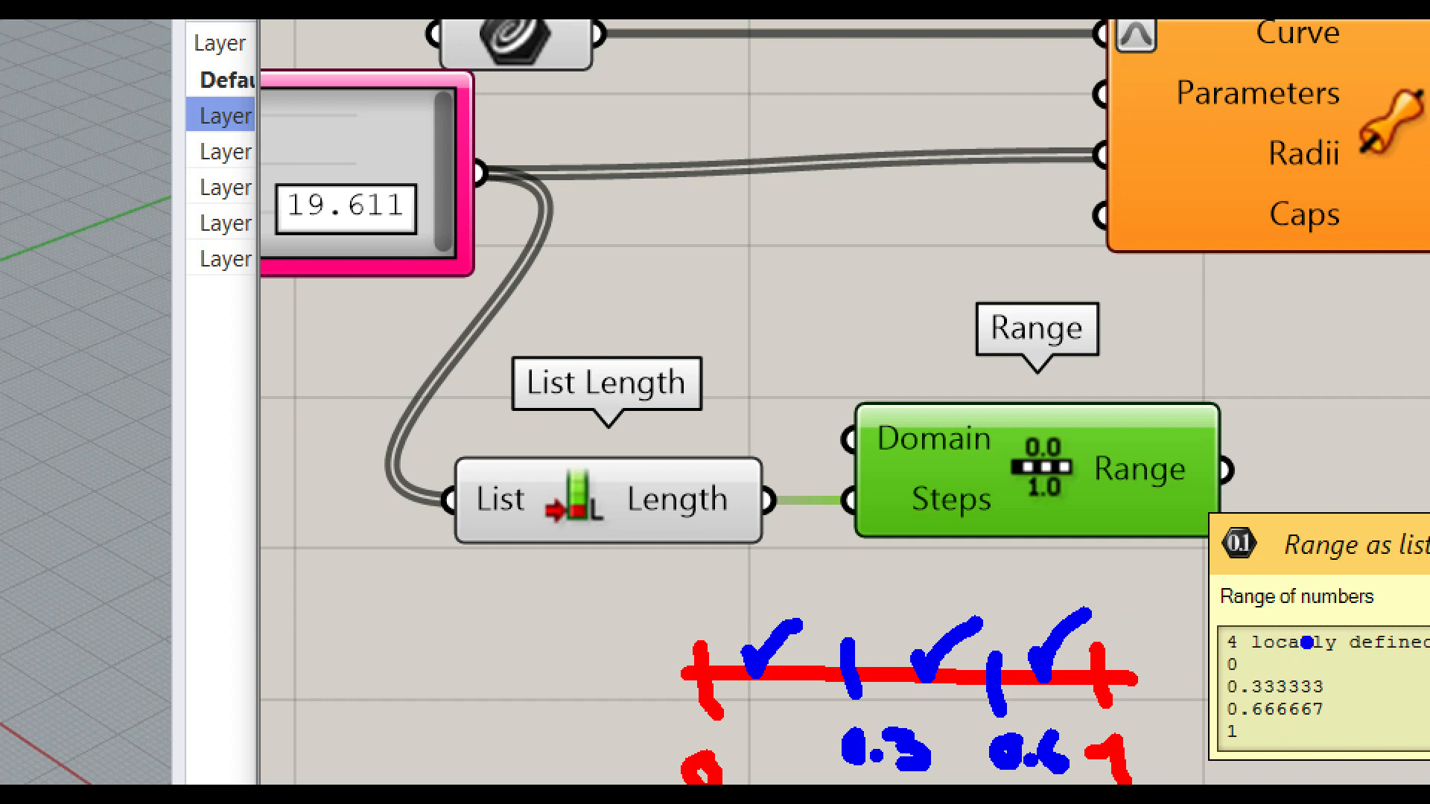
{"action": "mouse_move", "coordinate": [1233, 621]}
{"action": "left_mouse_down"}
{"action": "mouse_move", "coordinate": [1242, 664]}
{"action": "mouse_move", "coordinate": [1234, 617]}
{"action": "left_mouse_up"}
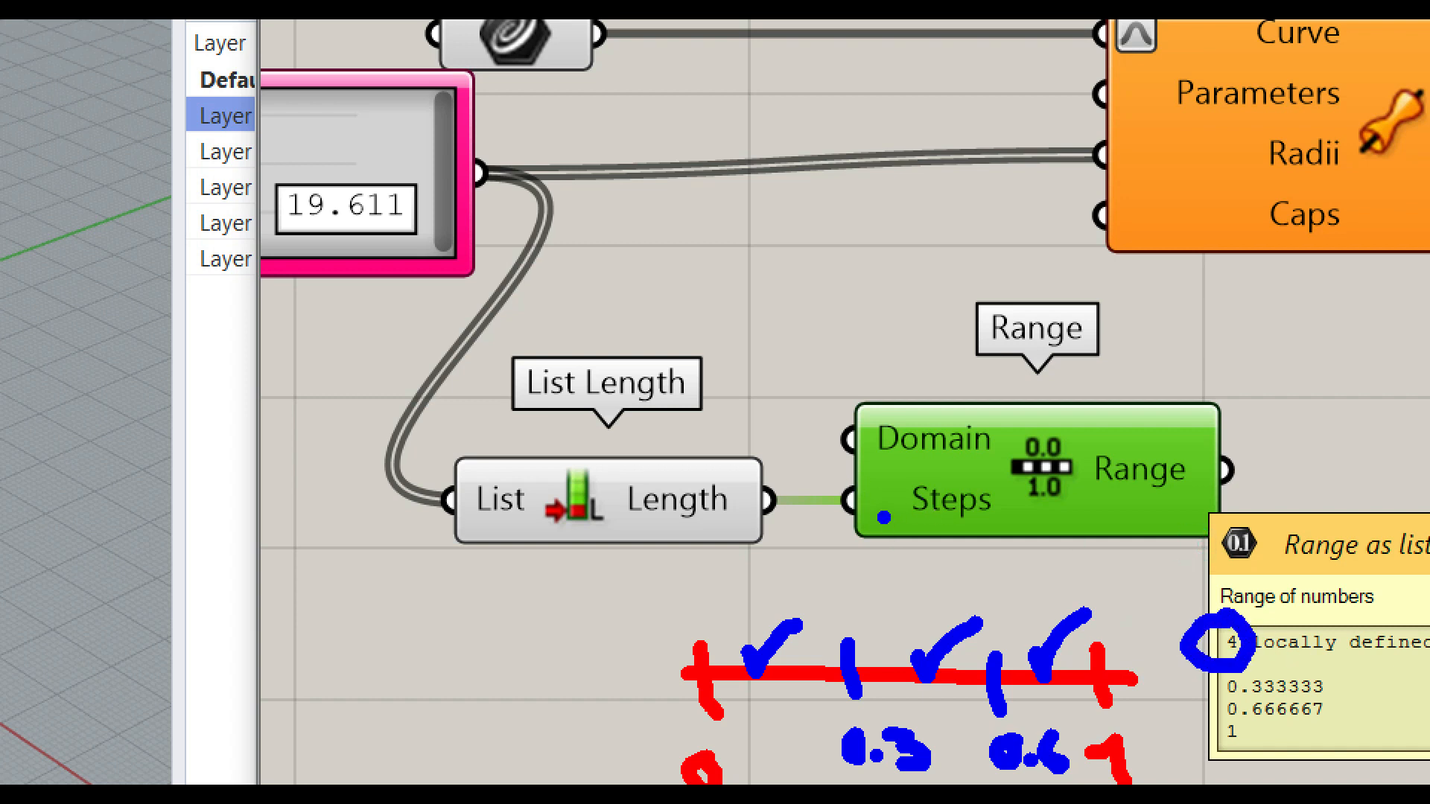
{"action": "left_click_drag", "start_coordinate": [884, 517], "coordinate": [905, 575]}
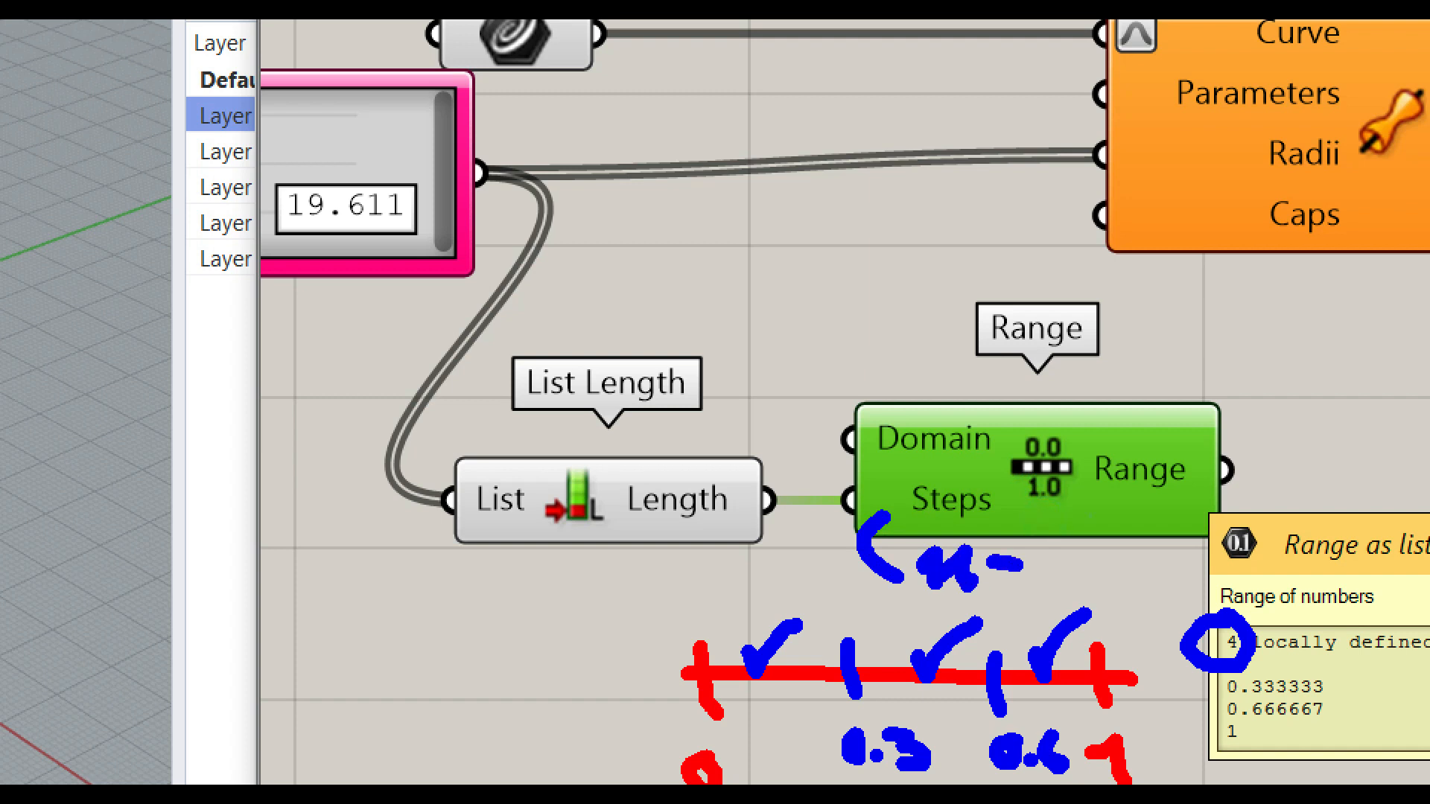
{"action": "key", "text": "Escape"}
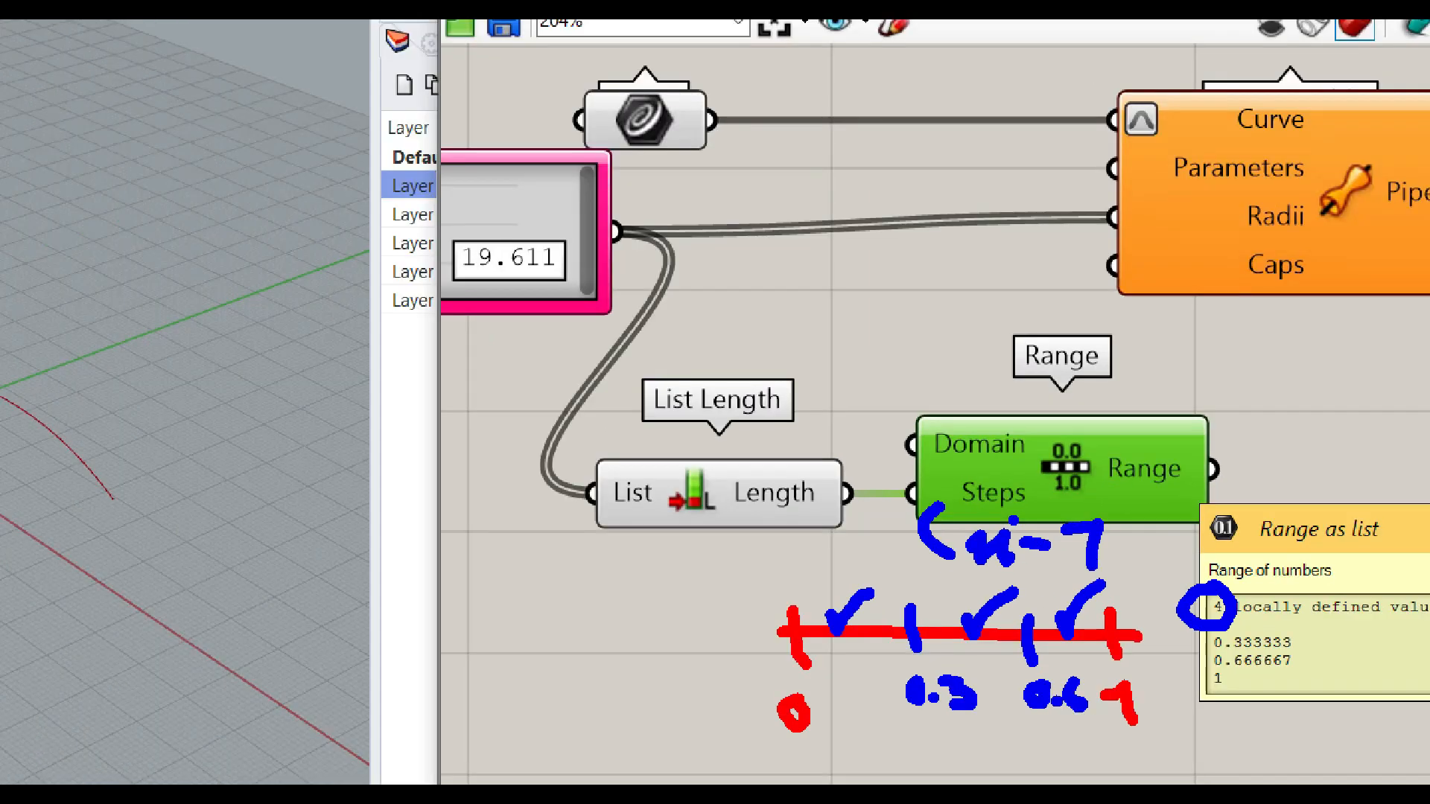
Apply the expression x-1 to the Range's Steps input and connect the Range output to the Pipe Variable's Parameters input.
{"action": "right_click", "coordinate": [1023, 485]}
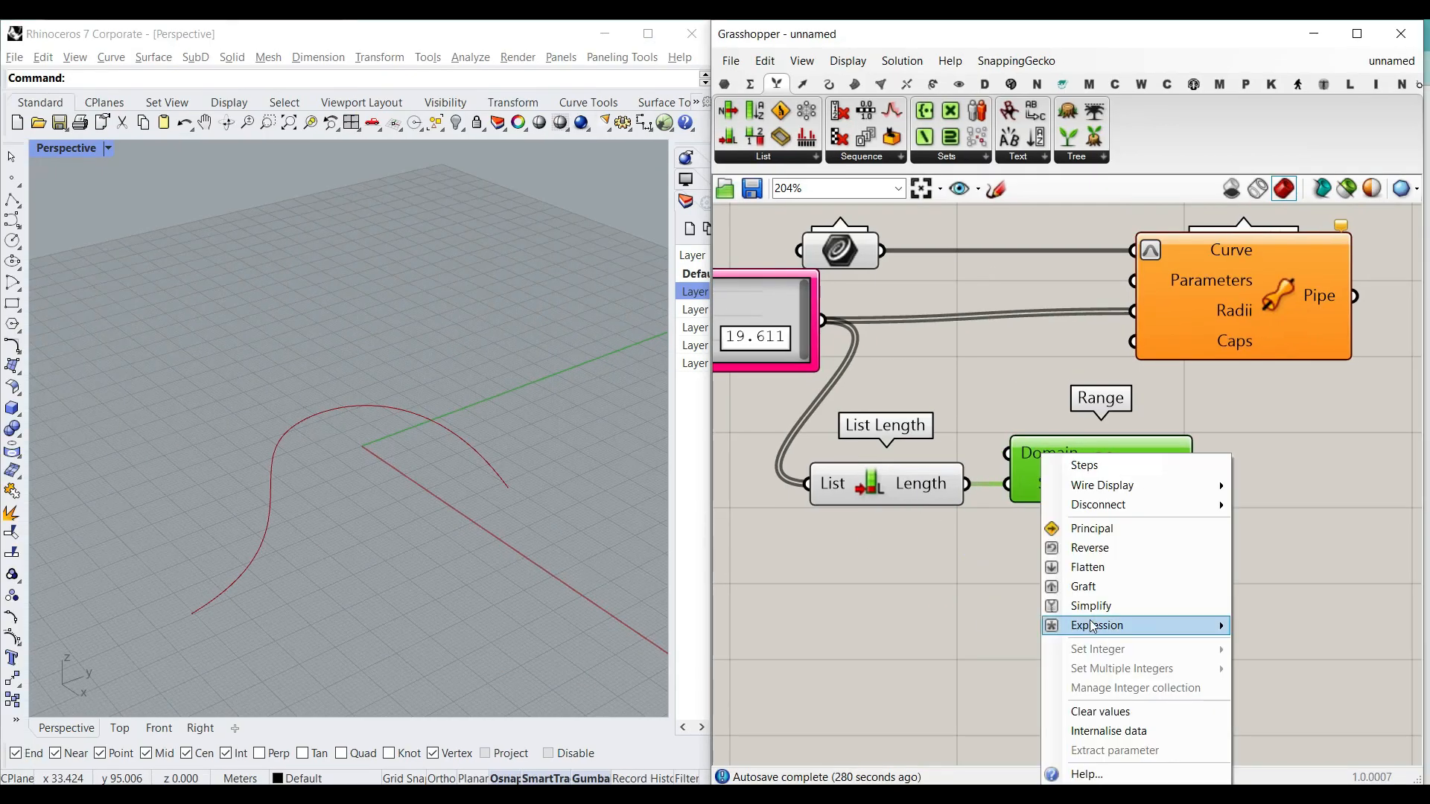
{"action": "mouse_move", "coordinate": [1092, 628]}
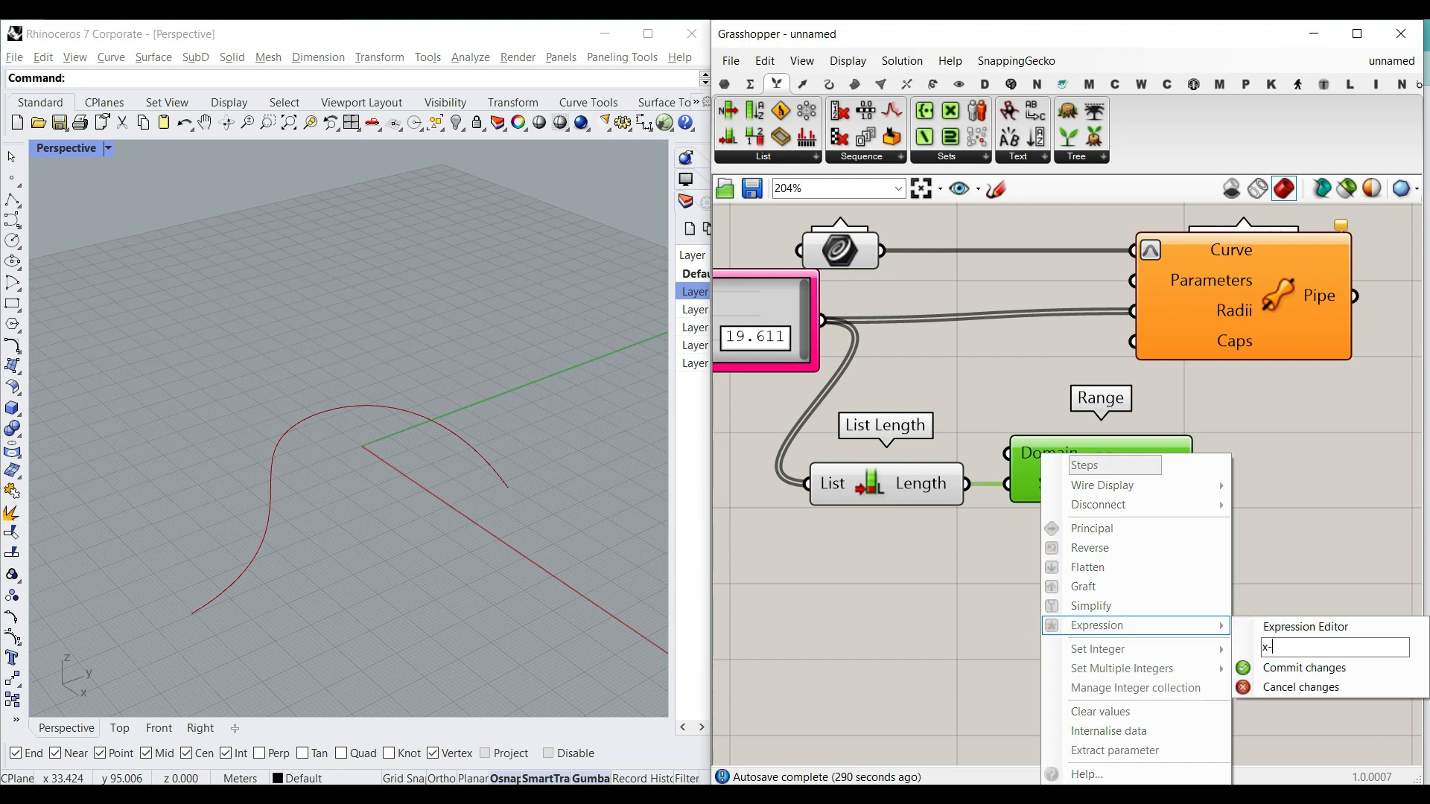
{"action": "left_click", "coordinate": [1310, 667]}
{"action": "right_click_drag", "start_coordinate": [1156, 475], "coordinate": [994, 580]}
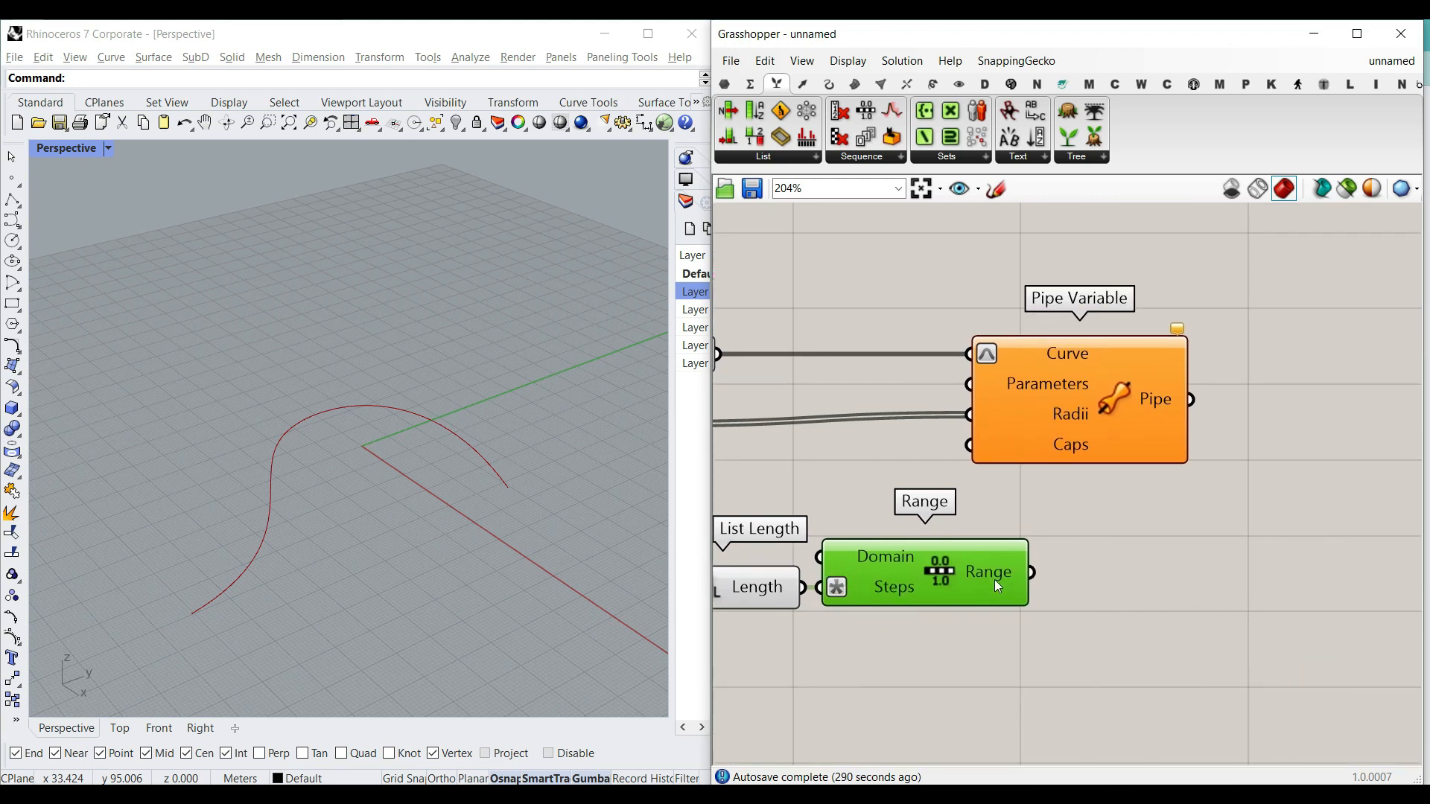
{"action": "left_click_drag", "start_coordinate": [1084, 495], "coordinate": [976, 387]}
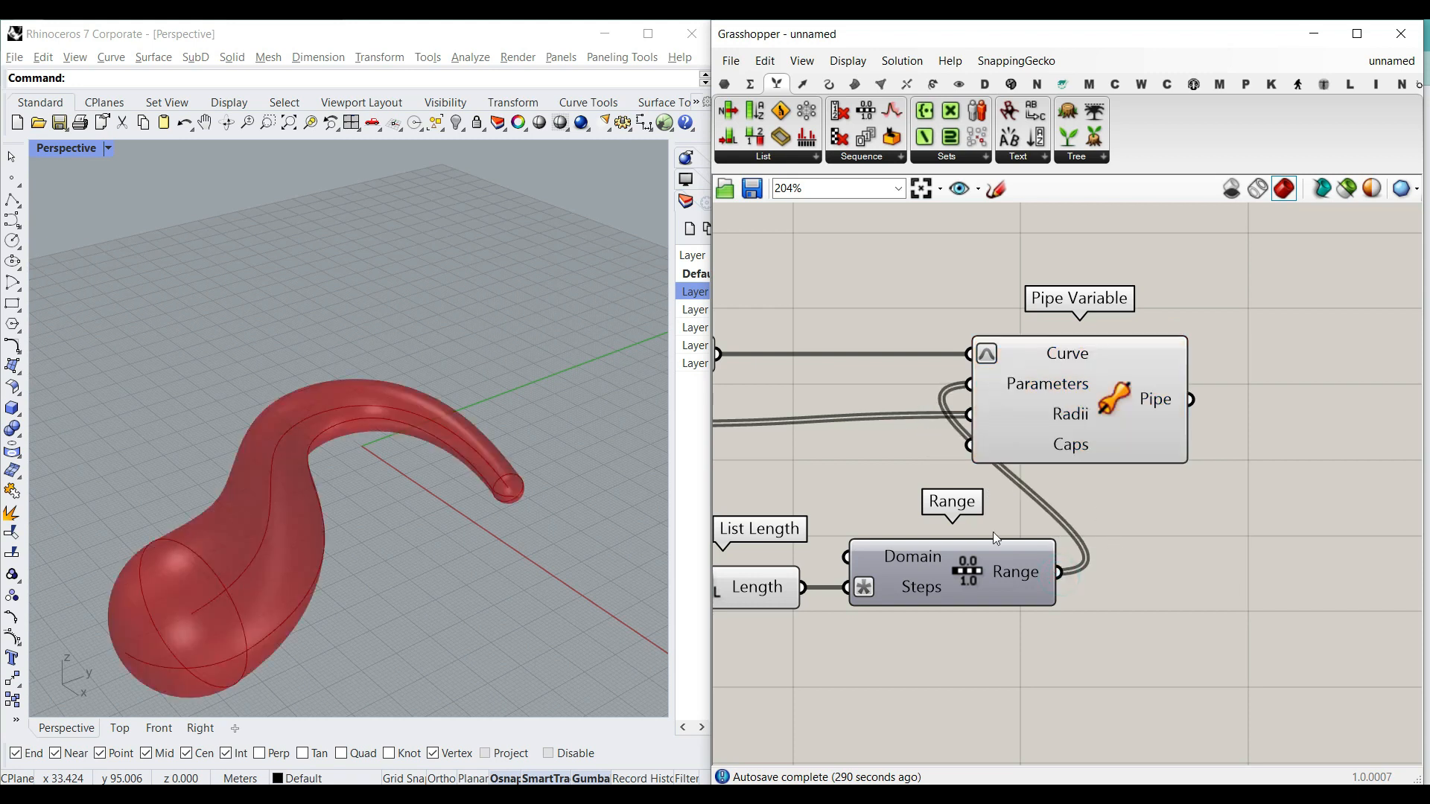
Adjust the Gene Pool radii to about 9.183, 8.888 and 10.398 to even out the pipe's thickness.
{"action": "scroll", "coordinate": [993, 531], "scroll_direction": "down", "scroll_amount": 8}
{"action": "scroll", "coordinate": [1028, 469], "scroll_direction": "up", "scroll_amount": 9}
{"action": "scroll", "coordinate": [1186, 433], "scroll_direction": "up", "scroll_amount": 2}
{"action": "right_click_drag", "start_coordinate": [1208, 394], "coordinate": [1049, 451]}
{"action": "left_click_drag", "start_coordinate": [1021, 441], "coordinate": [1087, 475]}
{"action": "left_click_drag", "start_coordinate": [1246, 517], "coordinate": [1107, 516]}
{"action": "scroll", "coordinate": [1110, 516], "scroll_direction": "down", "scroll_amount": 3}
{"action": "scroll", "coordinate": [1270, 446], "scroll_direction": "up", "scroll_amount": 1}
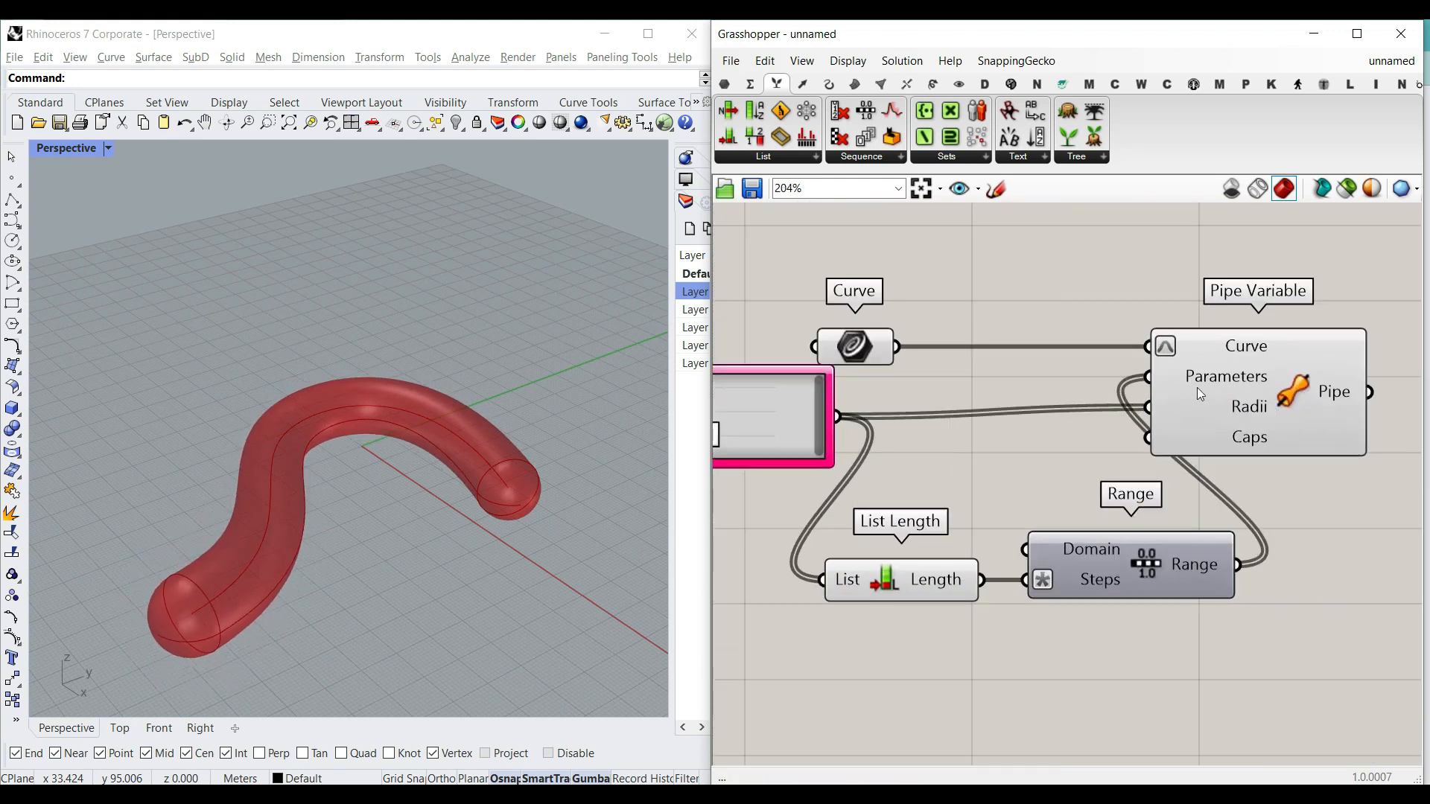
Duplicate the Gene Pool directly below the original and set the copy's maximum to 1.
{"action": "right_click_drag", "start_coordinate": [921, 482], "coordinate": [1186, 494]}
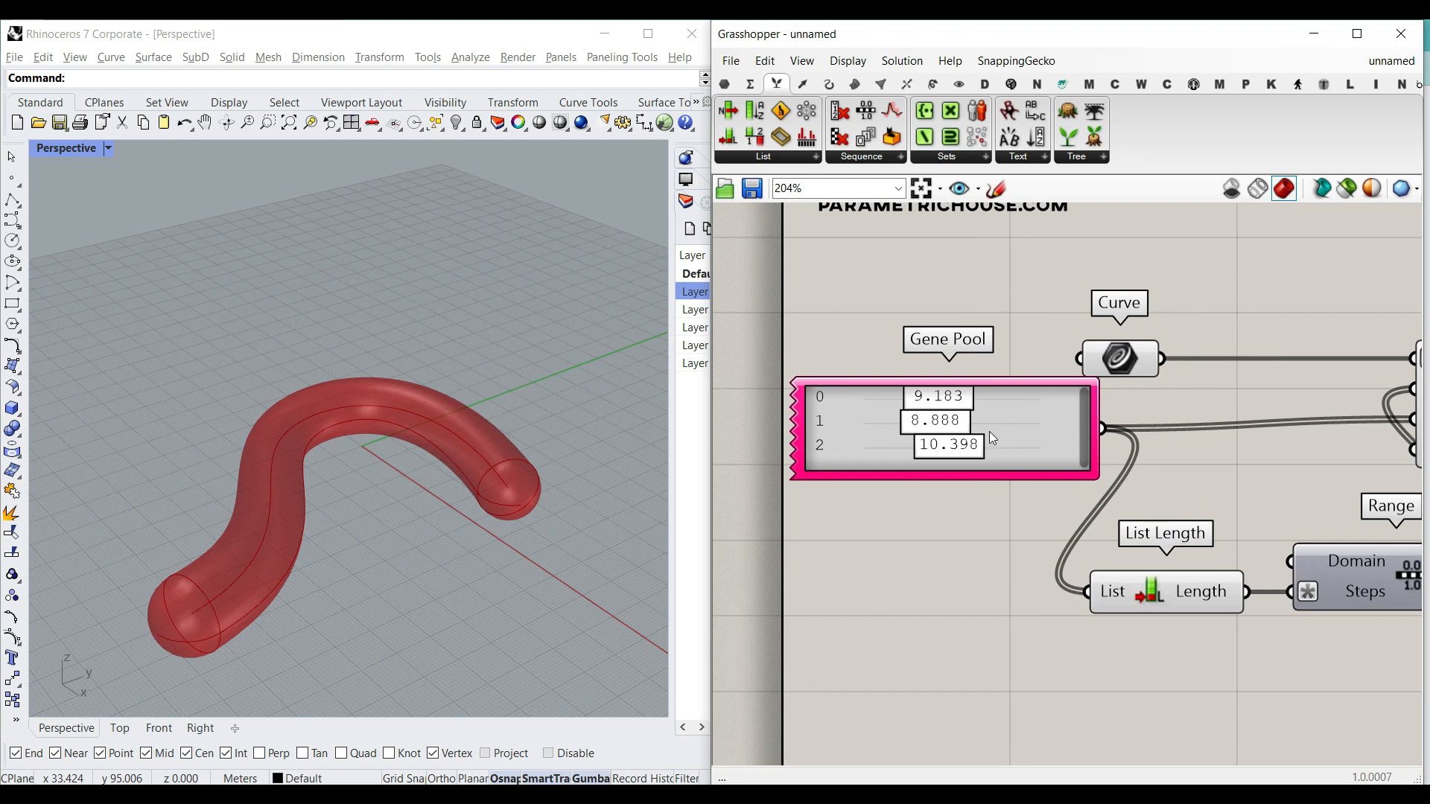
{"action": "scroll", "coordinate": [968, 434], "scroll_direction": "down", "scroll_amount": 2}
{"action": "left_click", "coordinate": [933, 435]}
{"action": "left_click_drag", "start_coordinate": [994, 462], "coordinate": [978, 535], "text": "alt"}
{"action": "double_click", "coordinate": [977, 533]}
{"action": "double_click", "coordinate": [1102, 531]}
{"action": "left_click", "coordinate": [1116, 530]}
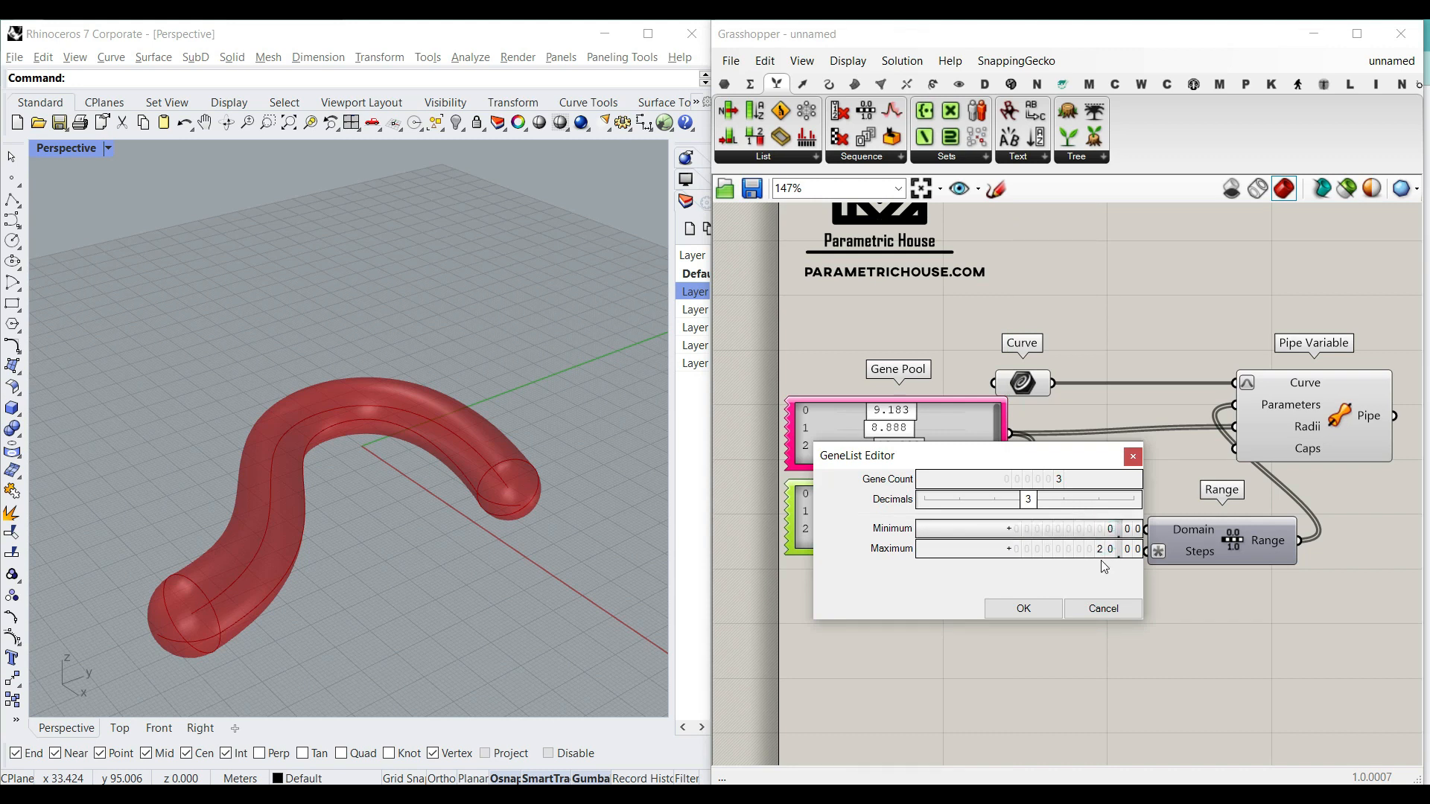
{"action": "double_click", "coordinate": [1103, 556]}
{"action": "type", "text": "1"}
{"action": "left_click", "coordinate": [1043, 608]}
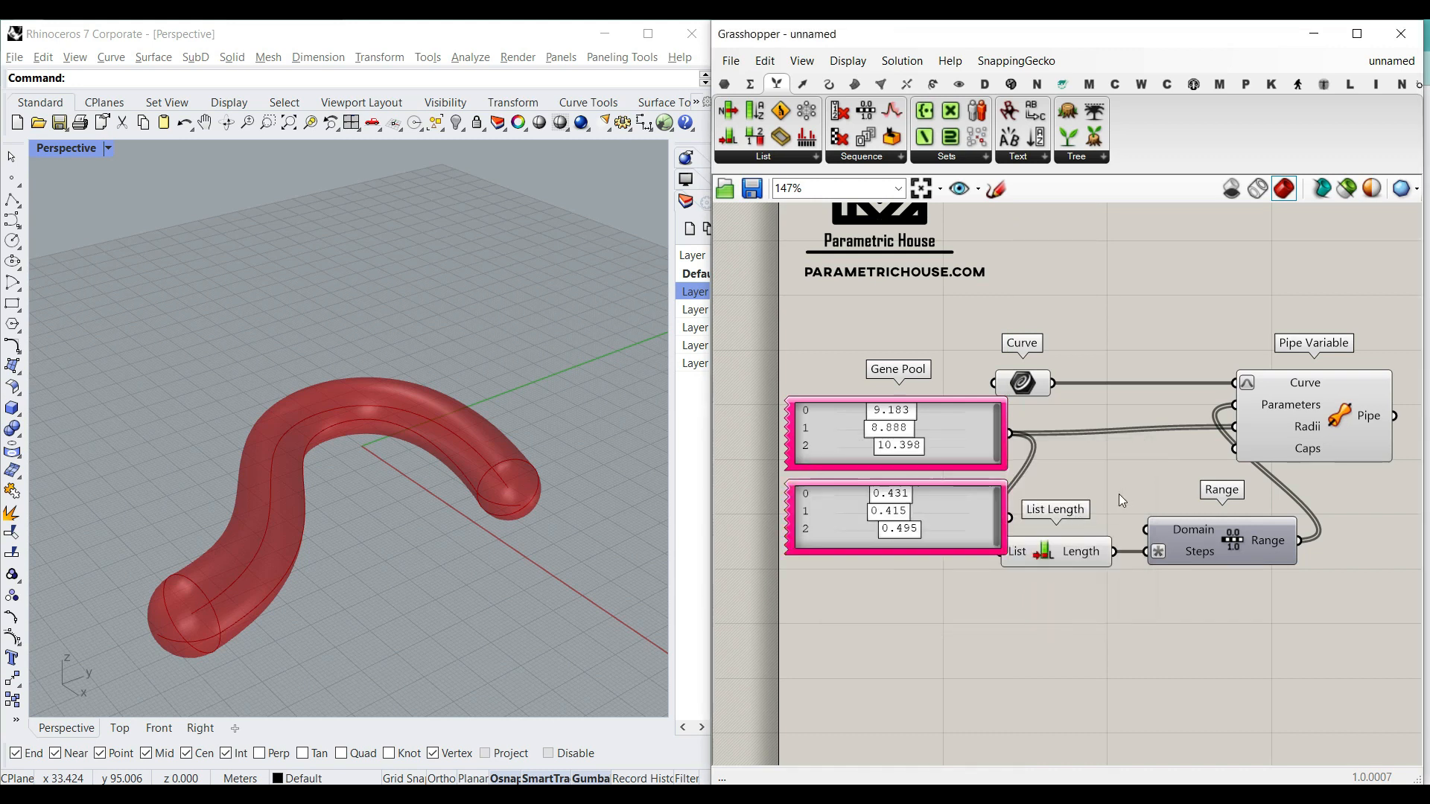
Connect the duplicated Gene Pool to the Pipe Variable's Parameters input and set its first value to 0 and its last to 1.
{"action": "left_click_drag", "start_coordinate": [1011, 518], "coordinate": [1235, 405]}
{"action": "right_click_drag", "start_coordinate": [1079, 491], "coordinate": [1191, 481]}
{"action": "scroll", "coordinate": [1034, 469], "scroll_direction": "up", "scroll_amount": 3}
{"action": "left_click_drag", "start_coordinate": [977, 499], "coordinate": [841, 499]}
{"action": "left_click_drag", "start_coordinate": [992, 554], "coordinate": [1192, 564]}
Set the middle value of the radii Gene Pool to 17.389 and the middle parameter of the duplicated one to 0.422.
{"action": "left_click_drag", "start_coordinate": [992, 538], "coordinate": [1075, 403]}
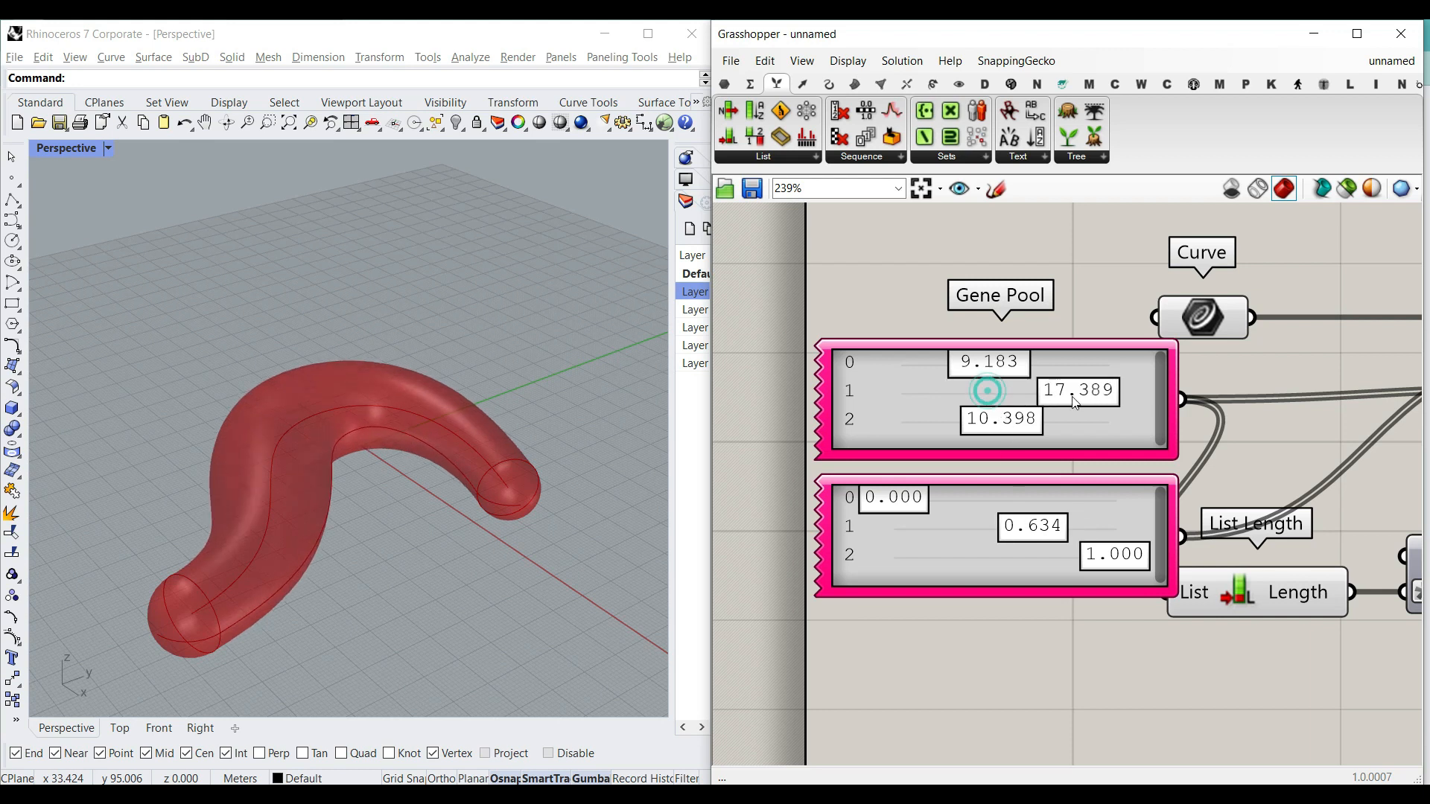
{"action": "mouse_move", "coordinate": [1000, 533]}
{"action": "left_mouse_down"}
{"action": "mouse_move", "coordinate": [964, 533]}
{"action": "mouse_move", "coordinate": [1061, 533]}
{"action": "mouse_move", "coordinate": [974, 531]}
{"action": "mouse_move", "coordinate": [992, 531]}
{"action": "left_mouse_up"}
{"action": "scroll", "coordinate": [1073, 530], "scroll_direction": "down", "scroll_amount": 2}
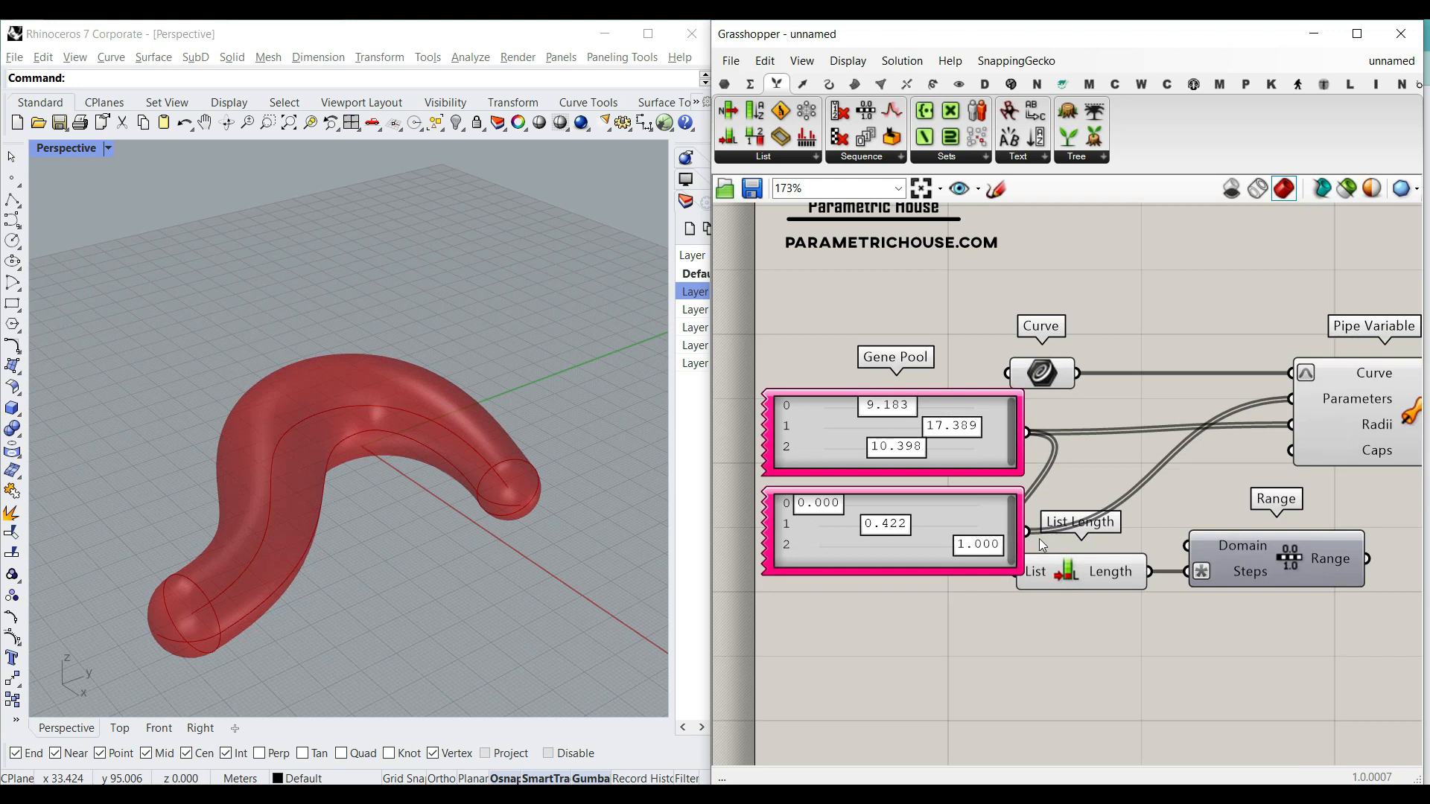
Delete the duplicated Gene Pool and reconnect the Range output to the Pipe Variable's Parameters input.
{"action": "left_click", "coordinate": [923, 546]}
{"action": "key", "text": "Delete"}
{"action": "right_click_drag", "start_coordinate": [1278, 542], "coordinate": [1080, 537]}
{"action": "left_click_drag", "start_coordinate": [1167, 435], "coordinate": [1265, 435]}
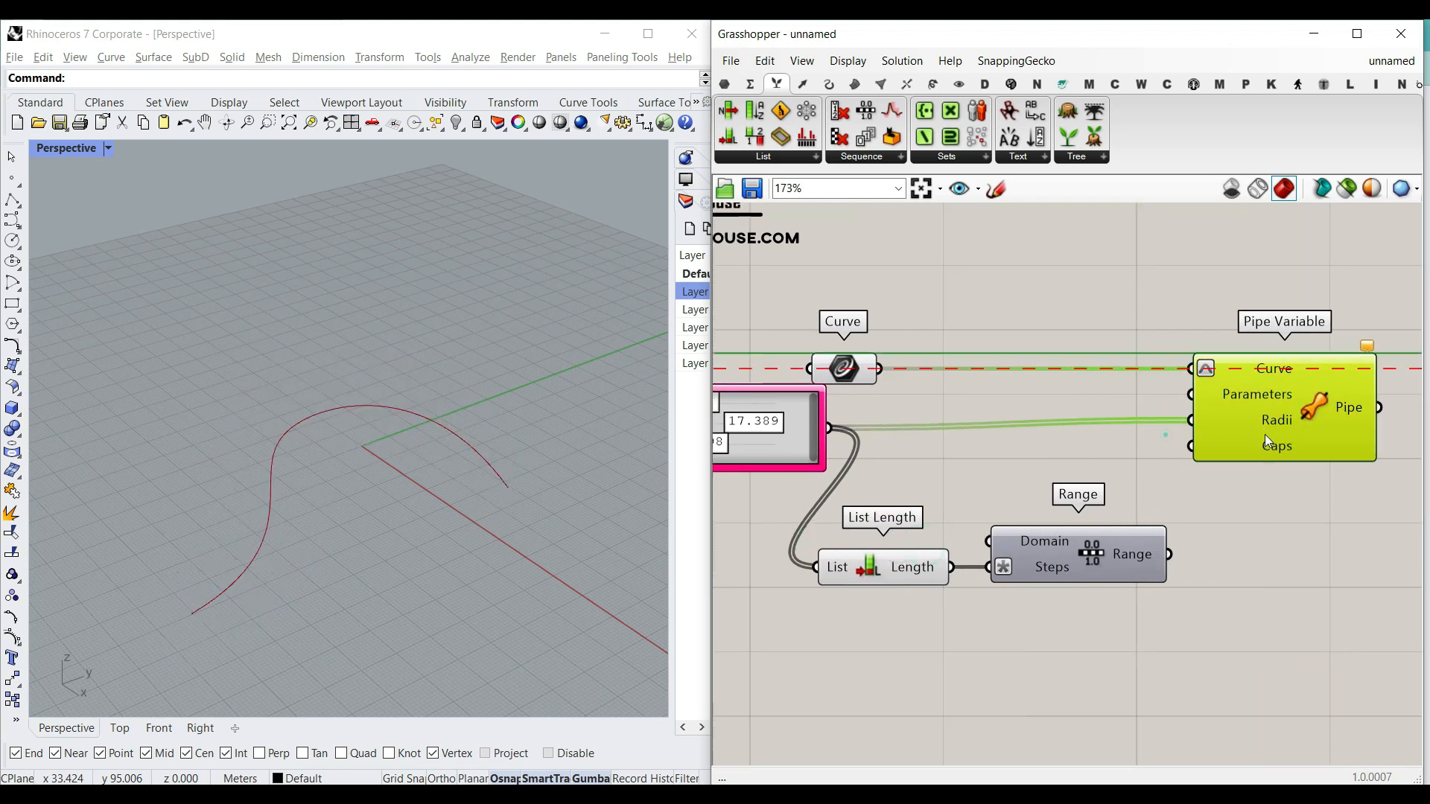
{"action": "left_click", "coordinate": [1225, 554]}
{"action": "left_click_drag", "start_coordinate": [1171, 560], "coordinate": [1190, 395]}
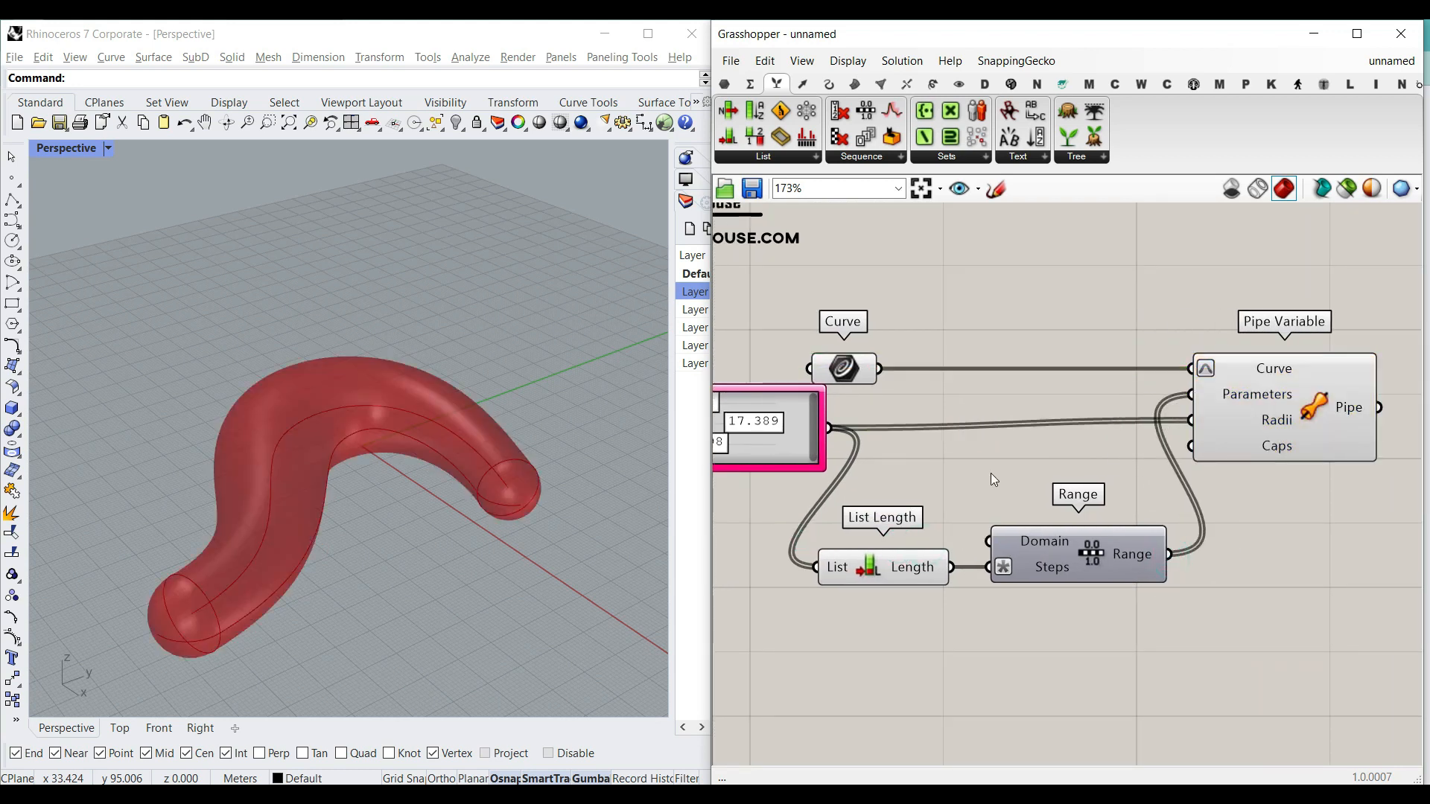
Move the Curve parameter slightly higher and group all the components of the definition together.
{"action": "left_click", "coordinate": [844, 368]}
{"action": "scroll", "coordinate": [879, 400], "scroll_direction": "down", "scroll_amount": 5}
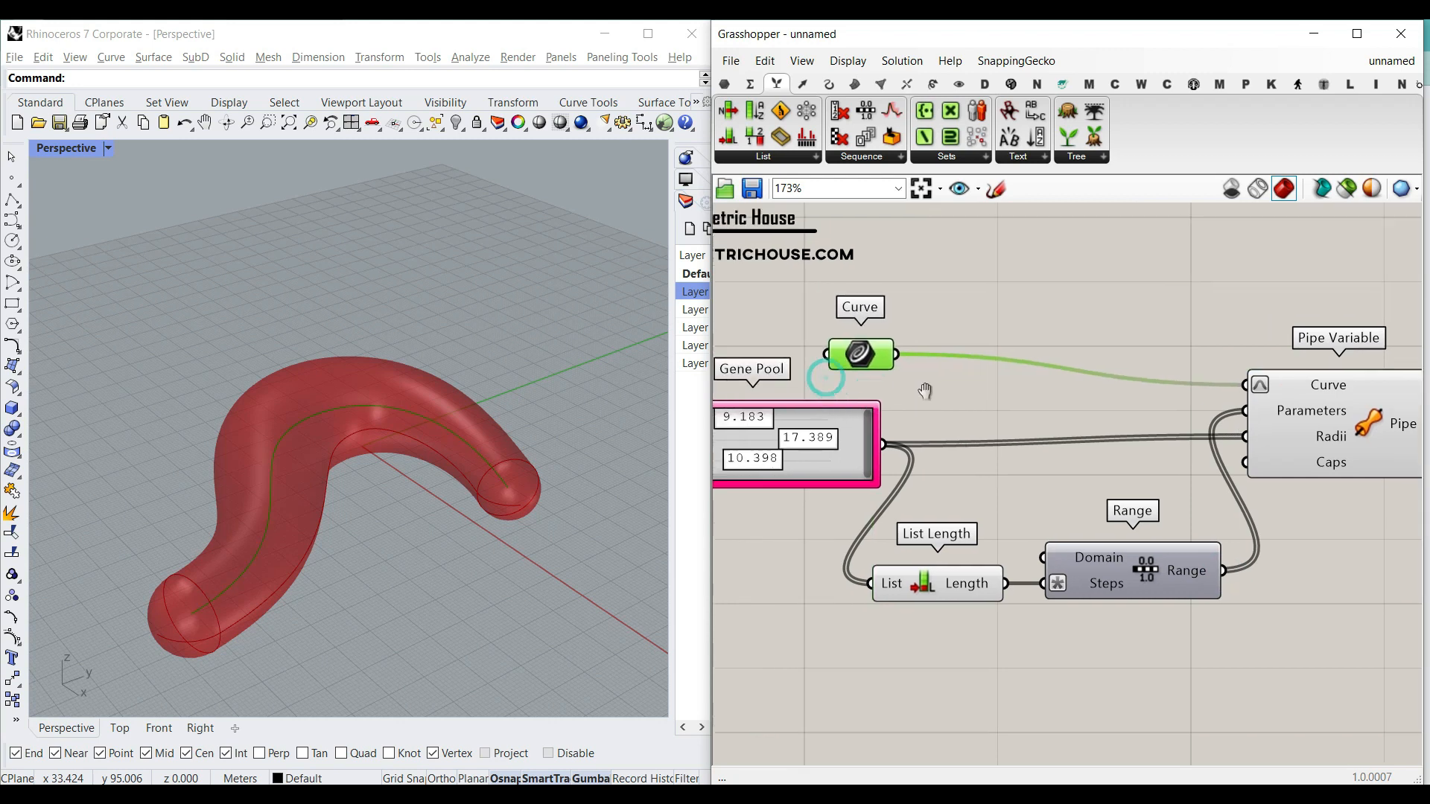
{"action": "left_click_drag", "start_coordinate": [1148, 495], "coordinate": [855, 402]}
{"action": "left_click_drag", "start_coordinate": [1074, 414], "coordinate": [1174, 440]}
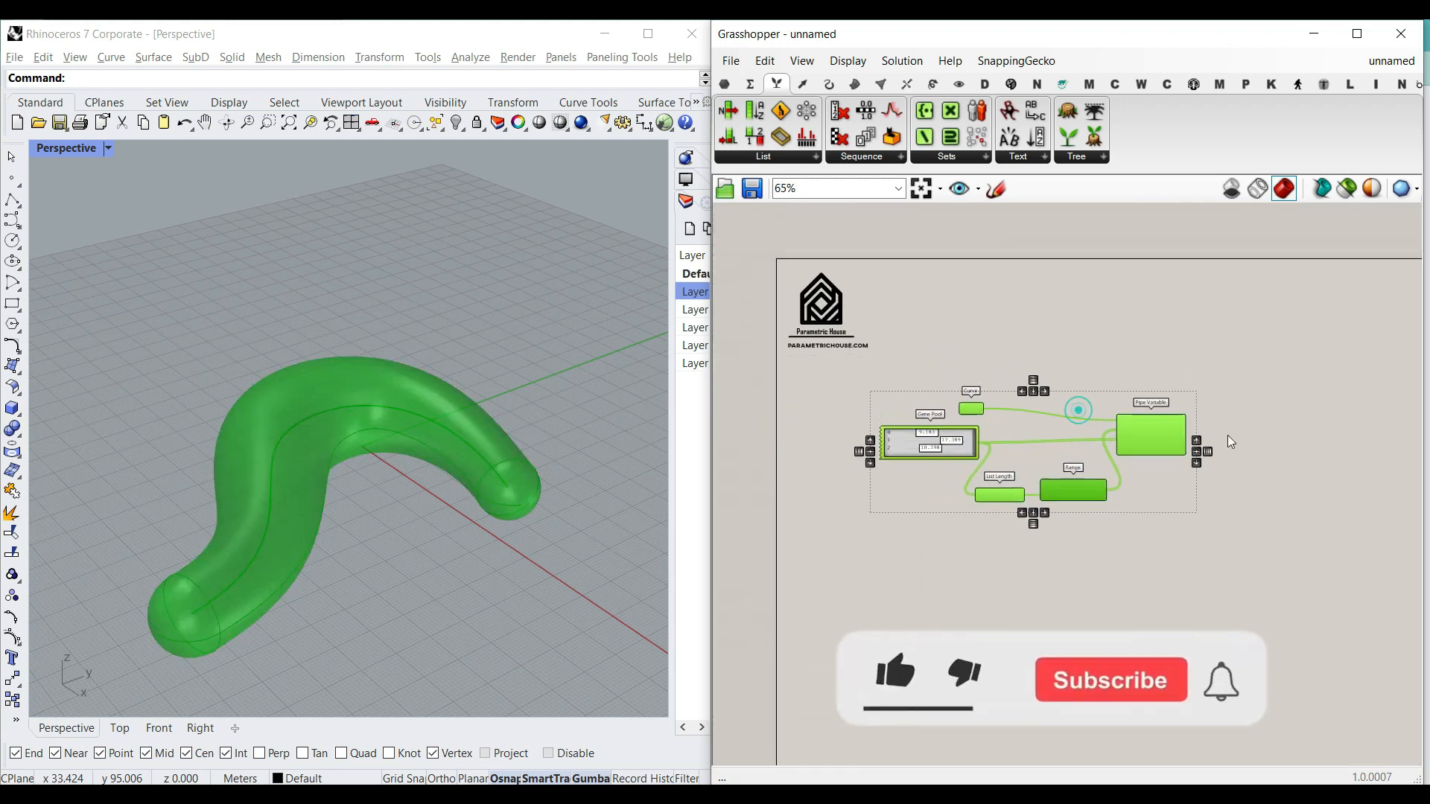
{"action": "right_click", "coordinate": [1125, 515]}
{"action": "left_click", "coordinate": [1163, 647]}
{"action": "scroll", "coordinate": [1158, 511], "scroll_direction": "up", "scroll_amount": 2}
{"action": "right_click_drag", "start_coordinate": [1158, 511], "coordinate": [1199, 562]}
{"action": "left_click_drag", "start_coordinate": [1145, 451], "coordinate": [1163, 439]}
{"action": "left_click", "coordinate": [1321, 504]}
Bake the Pipe Variable's geometry into the Rhino document.
{"action": "scroll", "coordinate": [1320, 505], "scroll_direction": "up", "scroll_amount": 1}
{"action": "right_click_drag", "start_coordinate": [1320, 505], "coordinate": [1256, 569]}
{"action": "scroll", "coordinate": [1207, 506], "scroll_direction": "up", "scroll_amount": 3}
{"action": "right_click", "coordinate": [1042, 438]}
{"action": "left_click", "coordinate": [1067, 455]}
{"action": "left_click", "coordinate": [1080, 625]}
Move the baked pipe away from the red preview pipe.
{"action": "scroll", "coordinate": [519, 399], "scroll_direction": "down", "scroll_amount": 8}
{"action": "right_click_drag", "start_coordinate": [520, 399], "coordinate": [404, 442]}
{"action": "left_click_drag", "start_coordinate": [421, 427], "coordinate": [264, 434]}
{"action": "scroll", "coordinate": [298, 461], "scroll_direction": "up", "scroll_amount": 8}
{"action": "right_click_drag", "start_coordinate": [301, 485], "coordinate": [195, 477]}
Draw a solid box around the baked pipe so that its top face cuts through the pipe.
{"action": "scroll", "coordinate": [249, 485], "scroll_direction": "down", "scroll_amount": 6}
{"action": "left_click", "coordinate": [12, 412]}
{"action": "left_click", "coordinate": [146, 292]}
{"action": "left_click", "coordinate": [424, 542]}
{"action": "mouse_move", "coordinate": [423, 539]}
{"action": "right_mouse_down"}
{"action": "mouse_move", "coordinate": [418, 456]}
{"action": "mouse_move", "coordinate": [421, 560]}
{"action": "mouse_move", "coordinate": [435, 577]}
{"action": "right_mouse_up"}
{"action": "left_click", "coordinate": [422, 537]}
{"action": "scroll", "coordinate": [297, 408], "scroll_direction": "up", "scroll_amount": 5}
Split the baked pipe using the box as the cutting object.
{"action": "left_click", "coordinate": [276, 365]}
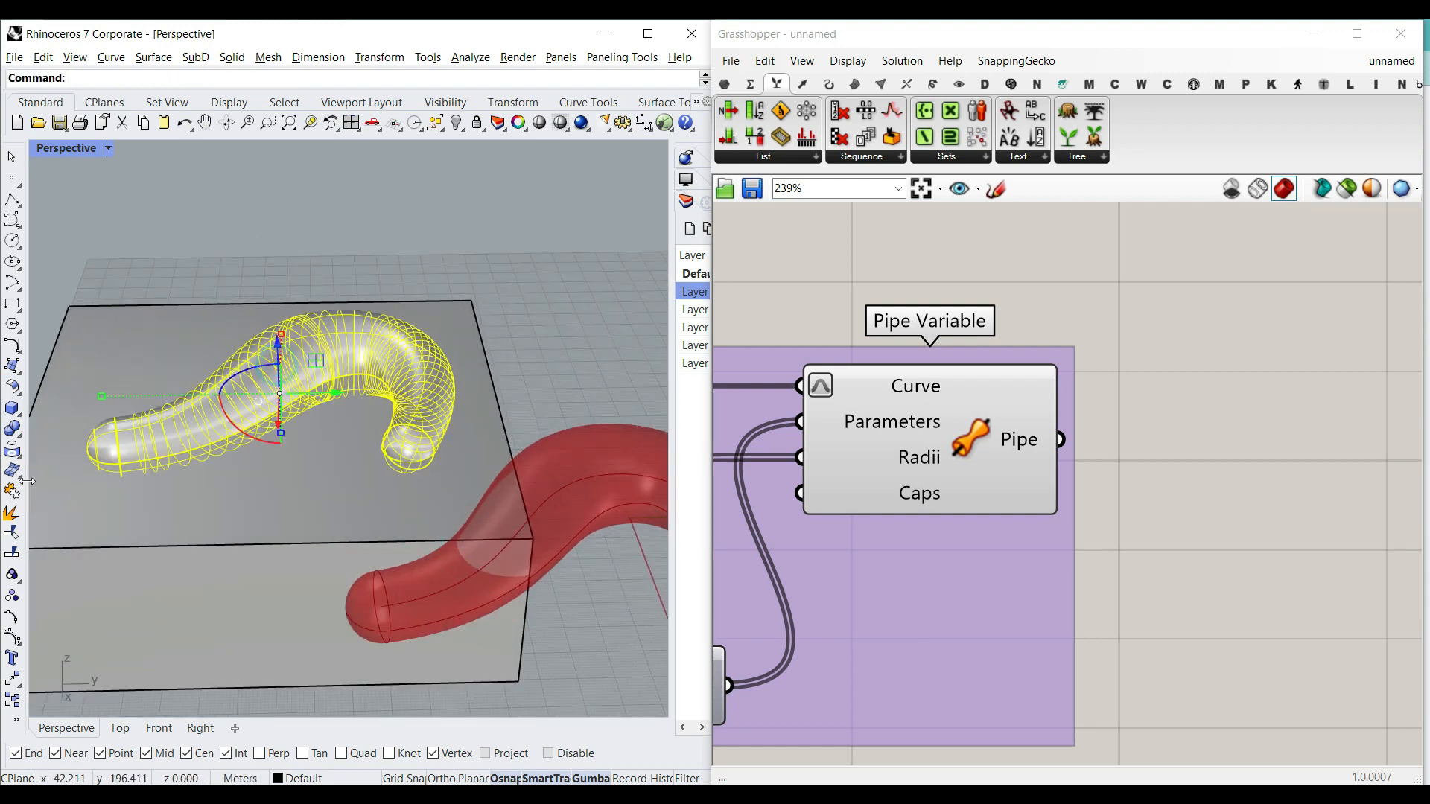
{"action": "left_click", "coordinate": [15, 541]}
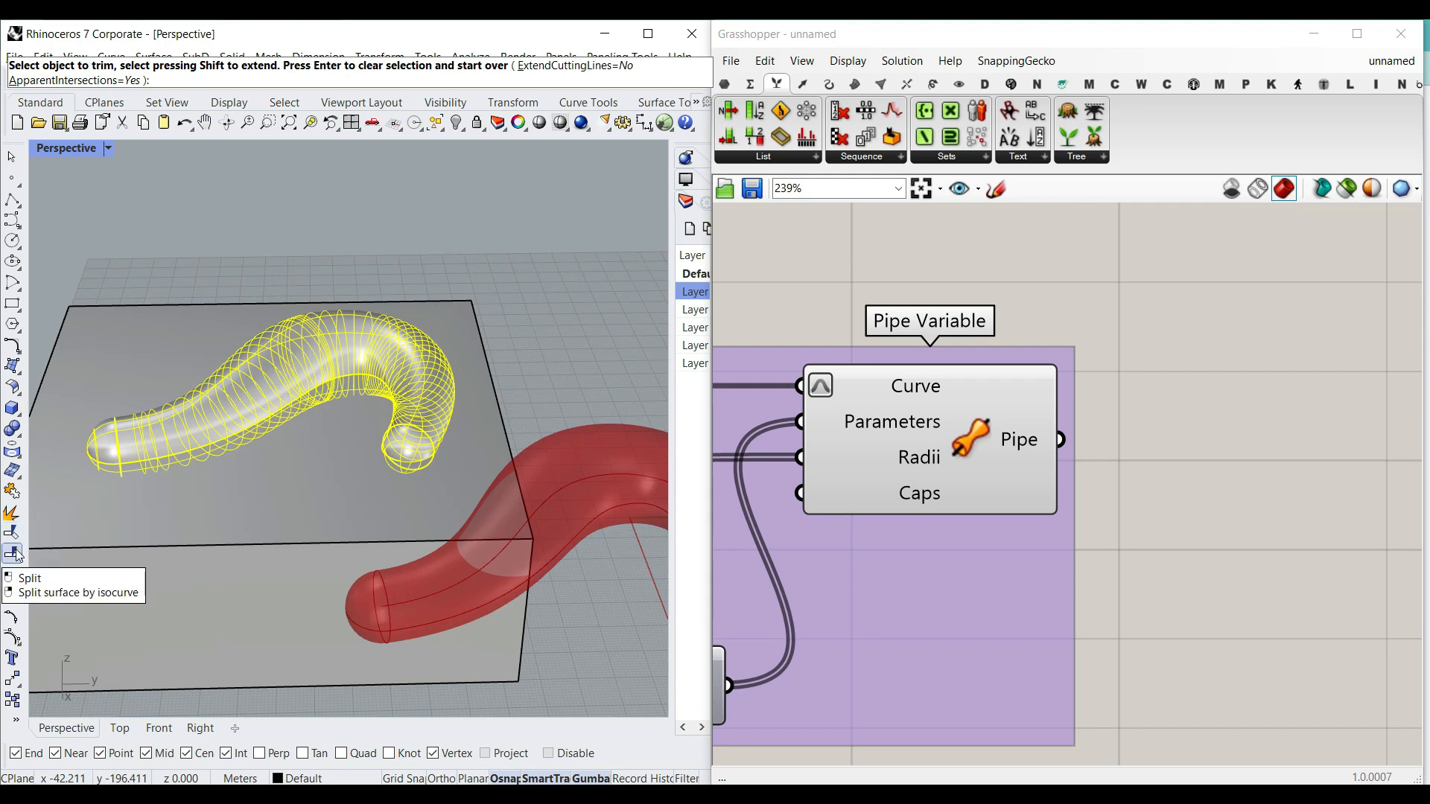
{"action": "left_click", "coordinate": [12, 553]}
{"action": "left_click", "coordinate": [299, 509]}
{"action": "right_click", "coordinate": [368, 485]}
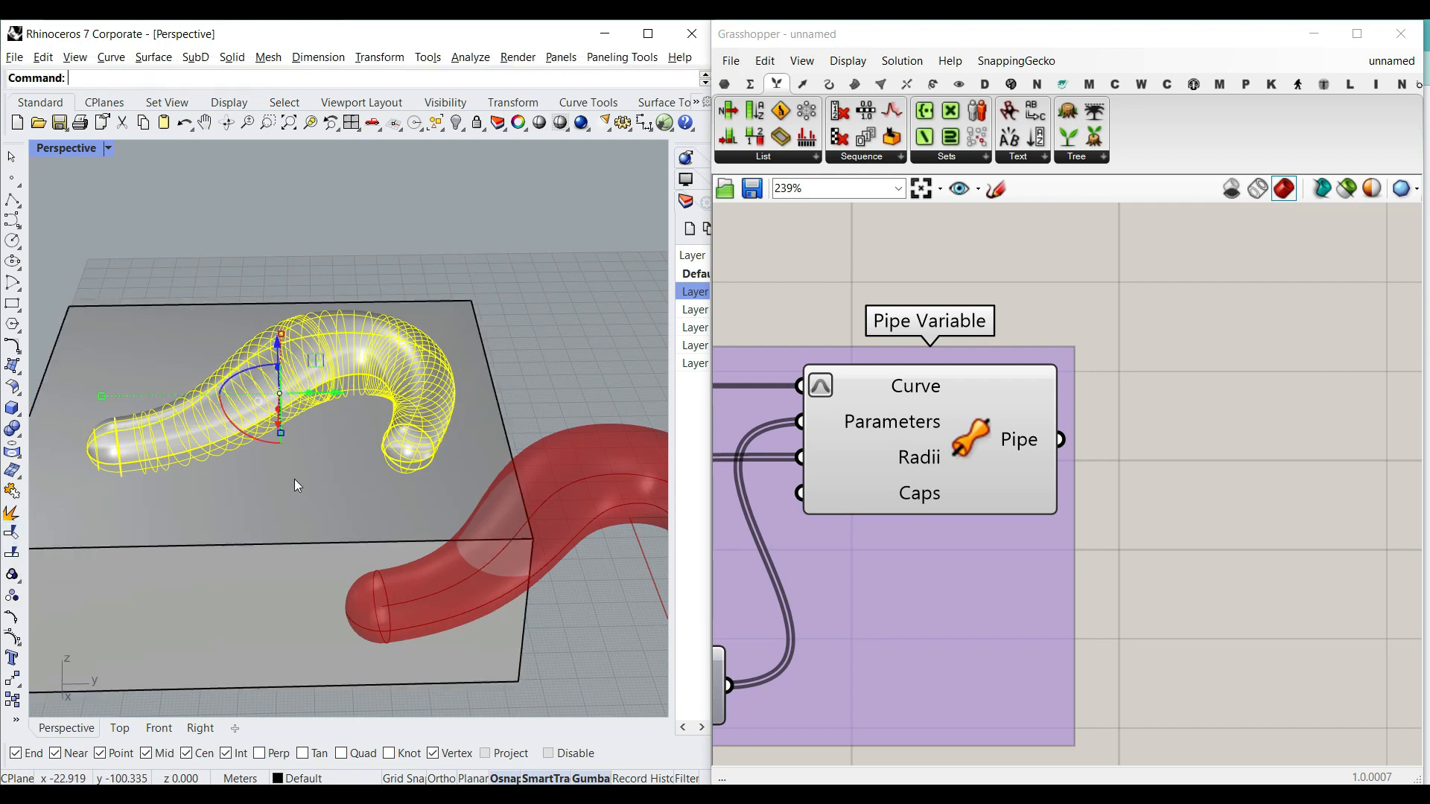
Move the upper half of the split pipe to the far side of the preview pipe.
{"action": "scroll", "coordinate": [257, 469], "scroll_direction": "down", "scroll_amount": 2}
{"action": "left_click", "coordinate": [502, 312]}
{"action": "left_click", "coordinate": [229, 387]}
{"action": "scroll", "coordinate": [230, 390], "scroll_direction": "down", "scroll_amount": 6}
{"action": "left_click_drag", "start_coordinate": [313, 384], "coordinate": [577, 376]}
{"action": "left_click", "coordinate": [580, 318]}
Delete the box that was used to cut the baked pipe.
{"action": "scroll", "coordinate": [592, 412], "scroll_direction": "up", "scroll_amount": 5}
{"action": "right_click_drag", "start_coordinate": [381, 443], "coordinate": [410, 382]}
{"action": "left_click", "coordinate": [77, 529]}
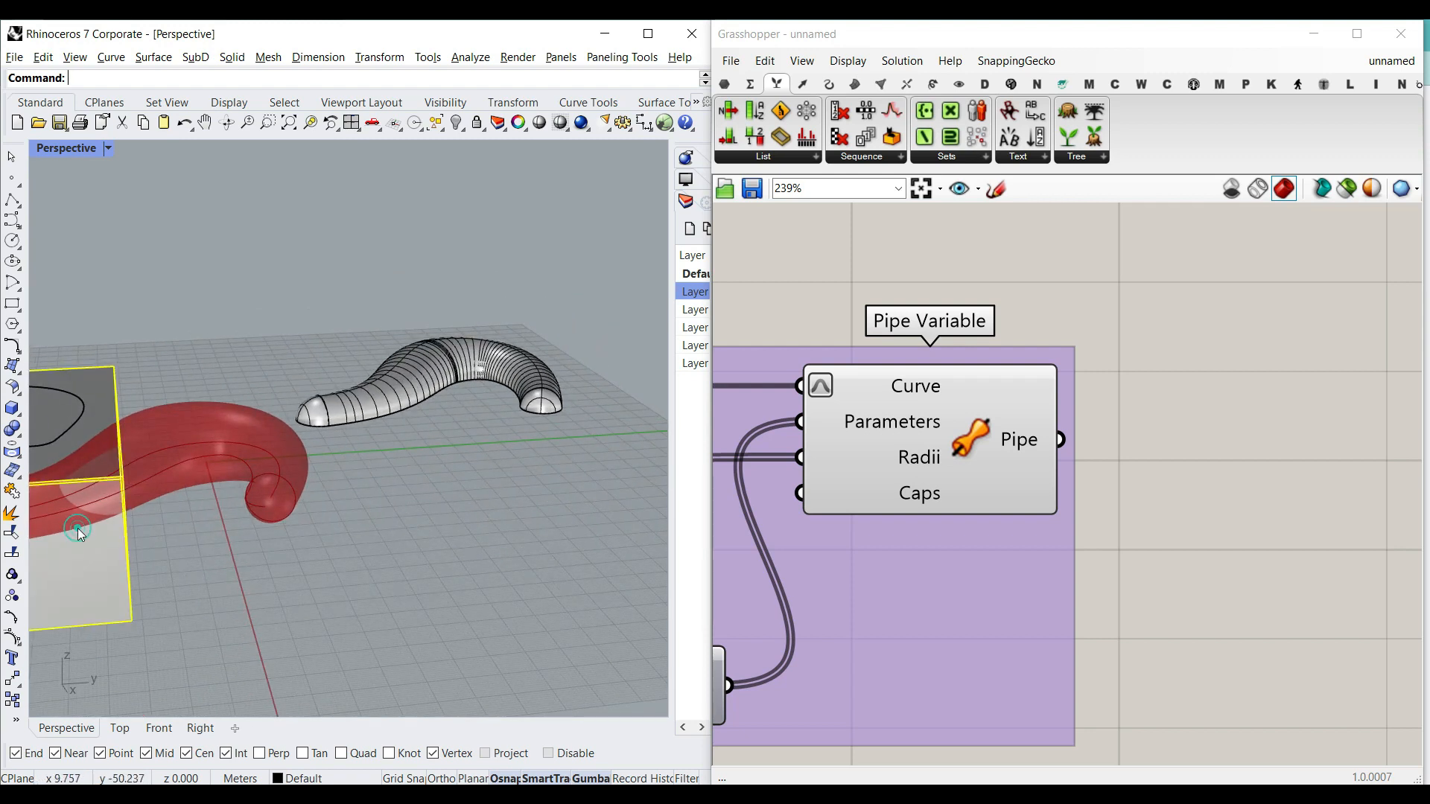
{"action": "key", "text": "Delete"}
Examine the two split halves of the baked pipe beside the preview pipe.
{"action": "scroll", "coordinate": [144, 498], "scroll_direction": "down", "scroll_amount": 4}
{"action": "scroll", "coordinate": [224, 469], "scroll_direction": "up", "scroll_amount": 5}
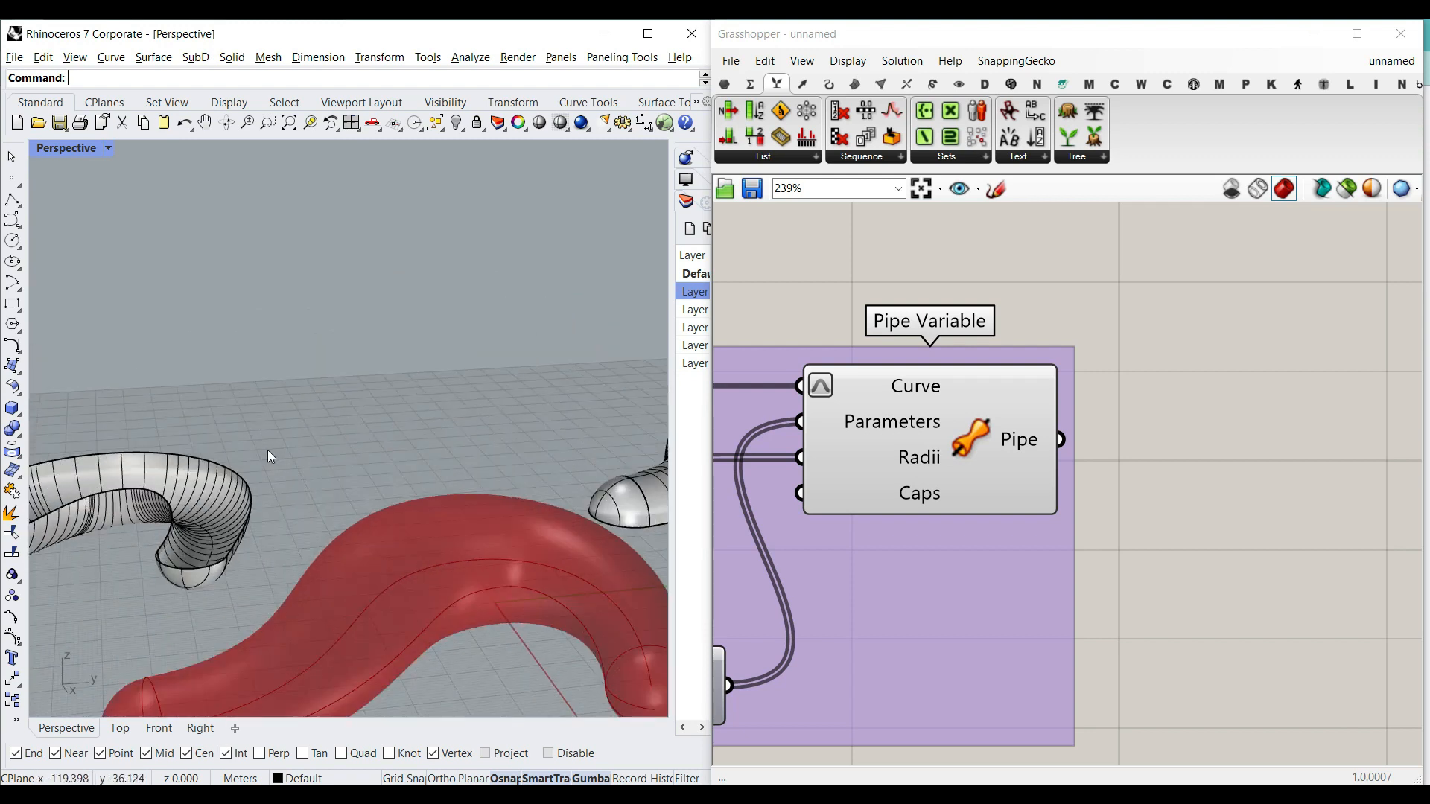
{"action": "scroll", "coordinate": [172, 515], "scroll_direction": "down", "scroll_amount": 6}
{"action": "scroll", "coordinate": [358, 500], "scroll_direction": "up", "scroll_amount": 5}
{"action": "right_click_drag", "start_coordinate": [421, 496], "coordinate": [396, 542]}
{"action": "scroll", "coordinate": [396, 542], "scroll_direction": "down", "scroll_amount": 2}
{"action": "right_click_drag", "start_coordinate": [217, 579], "coordinate": [414, 451]}
{"action": "scroll", "coordinate": [414, 441], "scroll_direction": "down", "scroll_amount": 4}
Add a Bounding Box component after the Pipe Variable and connect the Pipe output to its Content input.
{"action": "scroll", "coordinate": [1042, 427], "scroll_direction": "down", "scroll_amount": 3}
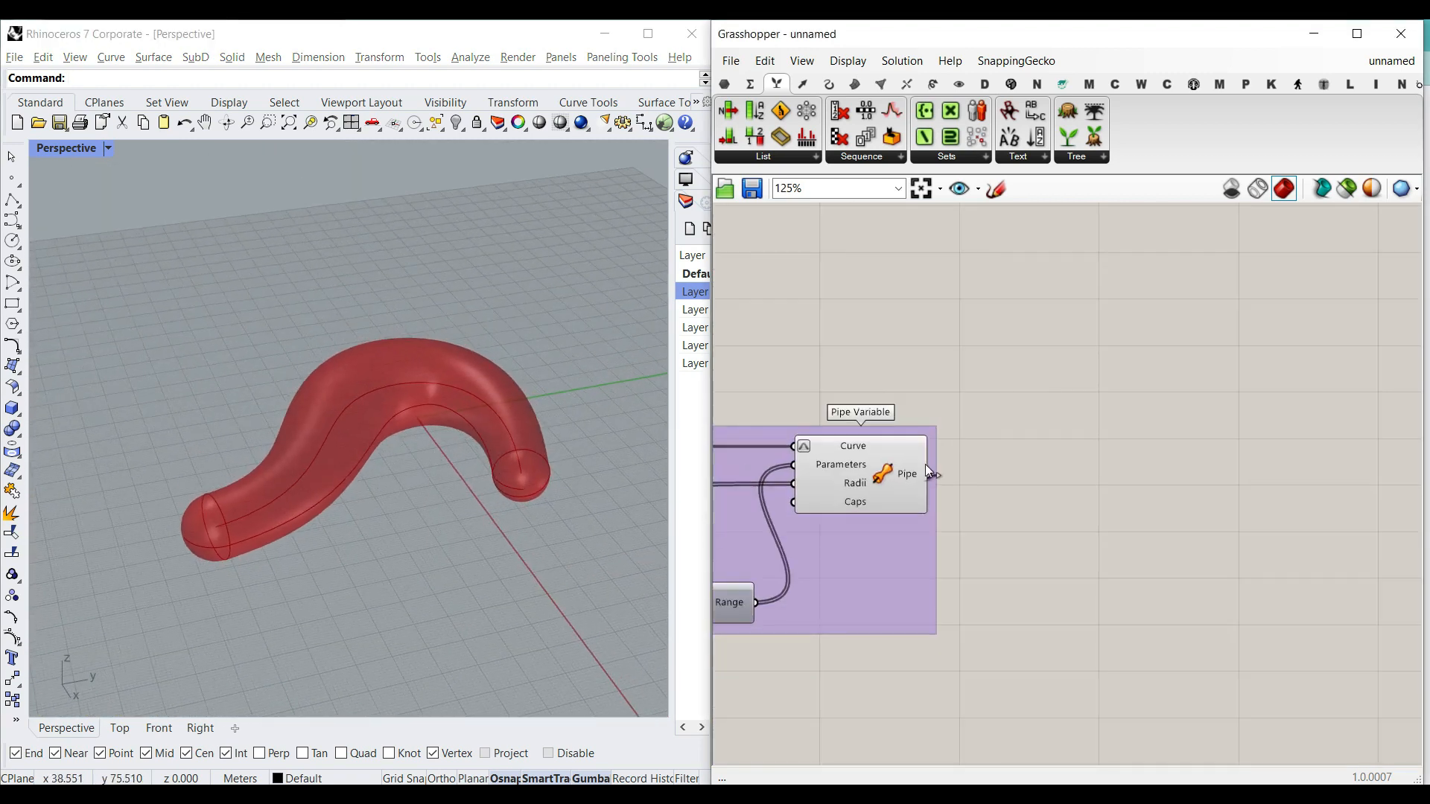
{"action": "left_click", "coordinate": [854, 85]}
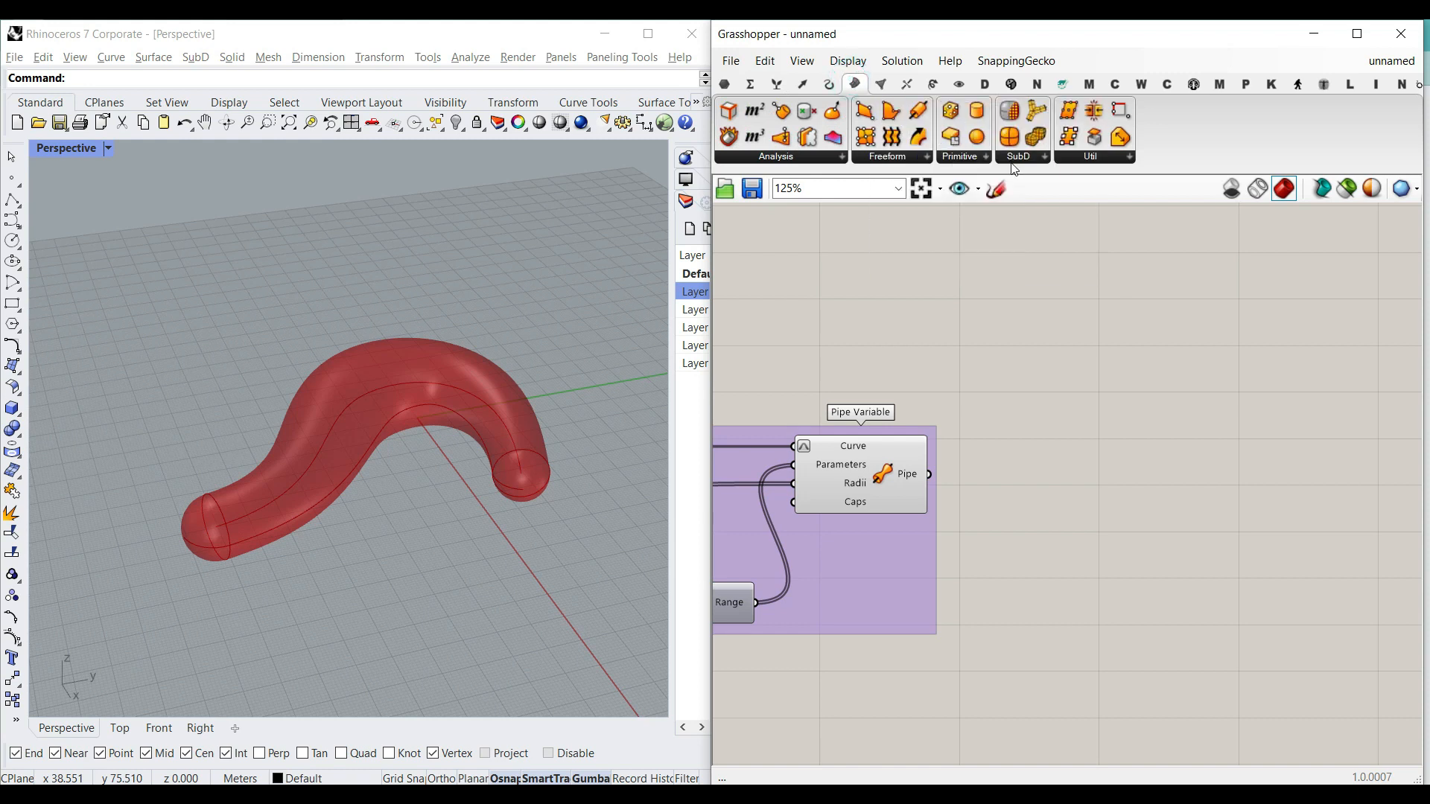
{"action": "left_click_drag", "start_coordinate": [956, 113], "coordinate": [1056, 527]}
{"action": "scroll", "coordinate": [968, 484], "scroll_direction": "up", "scroll_amount": 3}
{"action": "left_click_drag", "start_coordinate": [1136, 547], "coordinate": [1143, 503]}
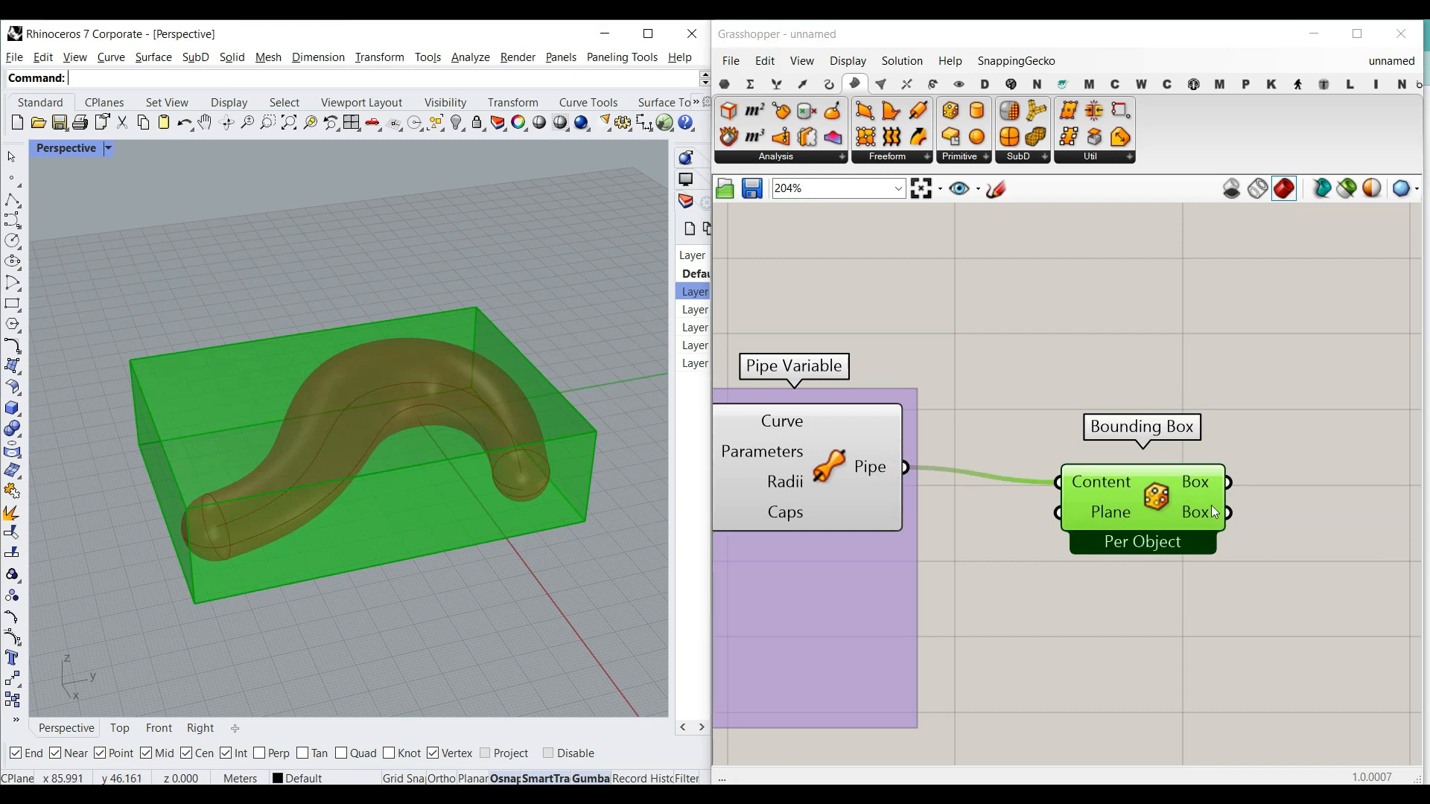
Switch the Bounding Box component to Union Box and return it to Per Object.
{"action": "right_click", "coordinate": [1213, 512]}
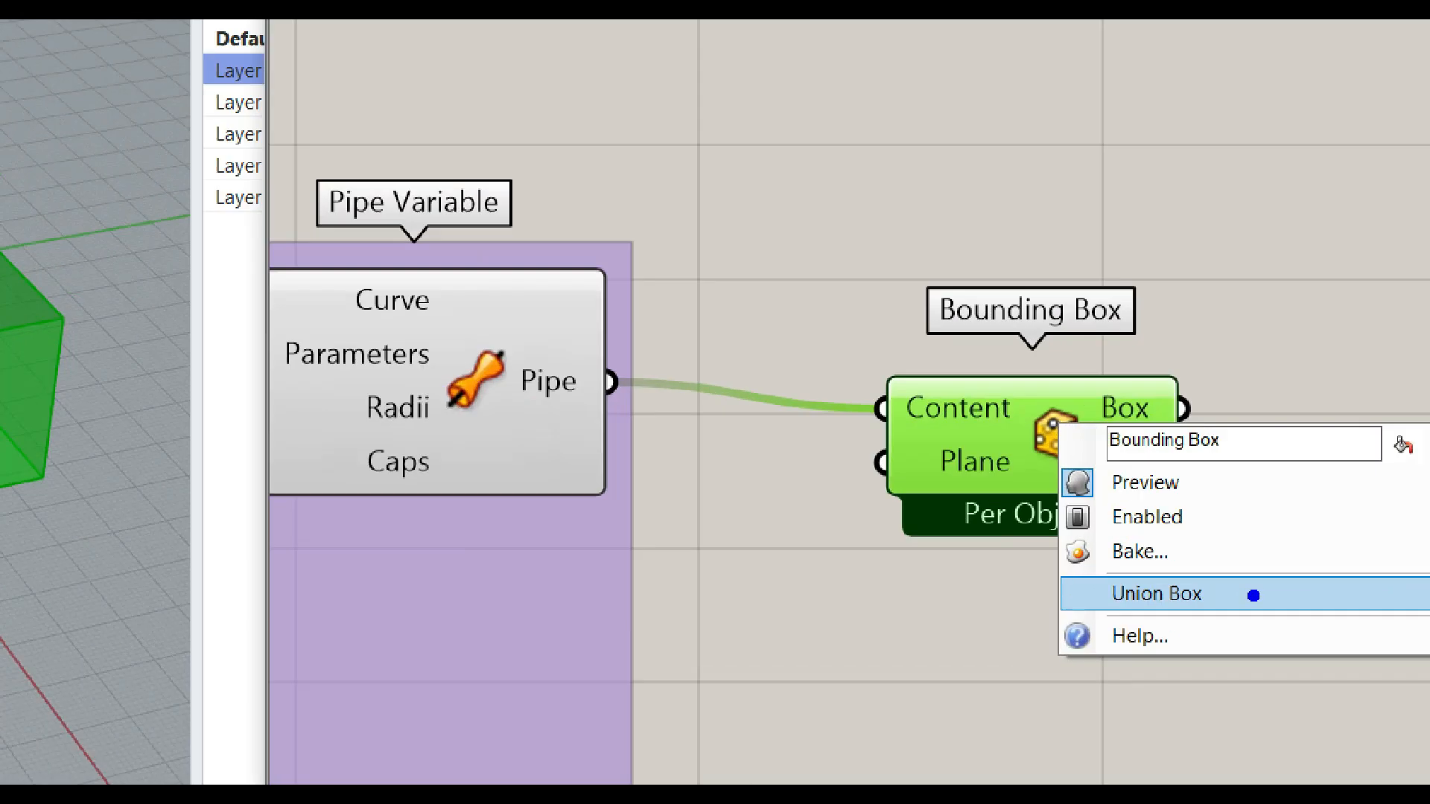
{"action": "left_click_drag", "start_coordinate": [1017, 569], "coordinate": [1253, 622], "text": "ctrl"}
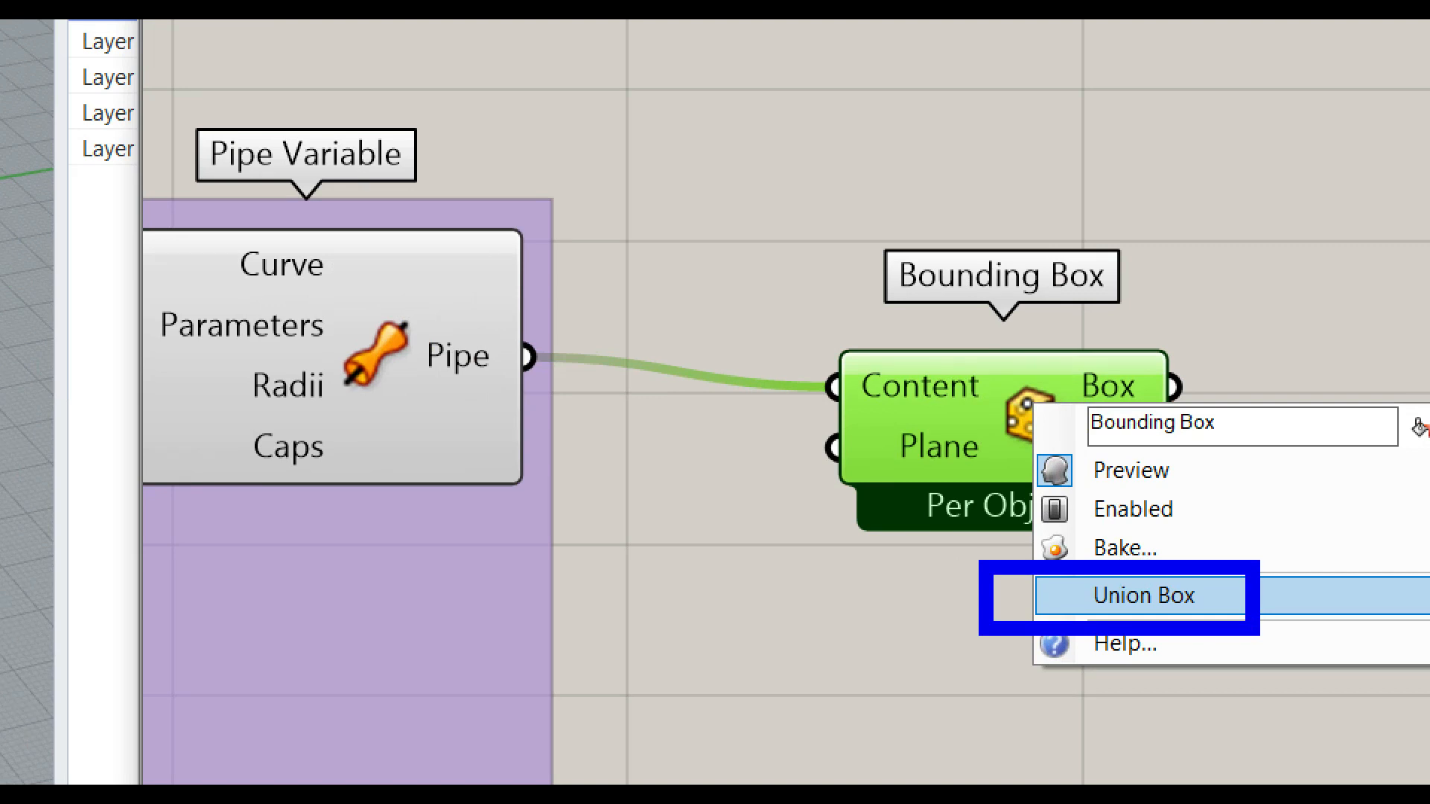
{"action": "left_click", "coordinate": [1143, 595]}
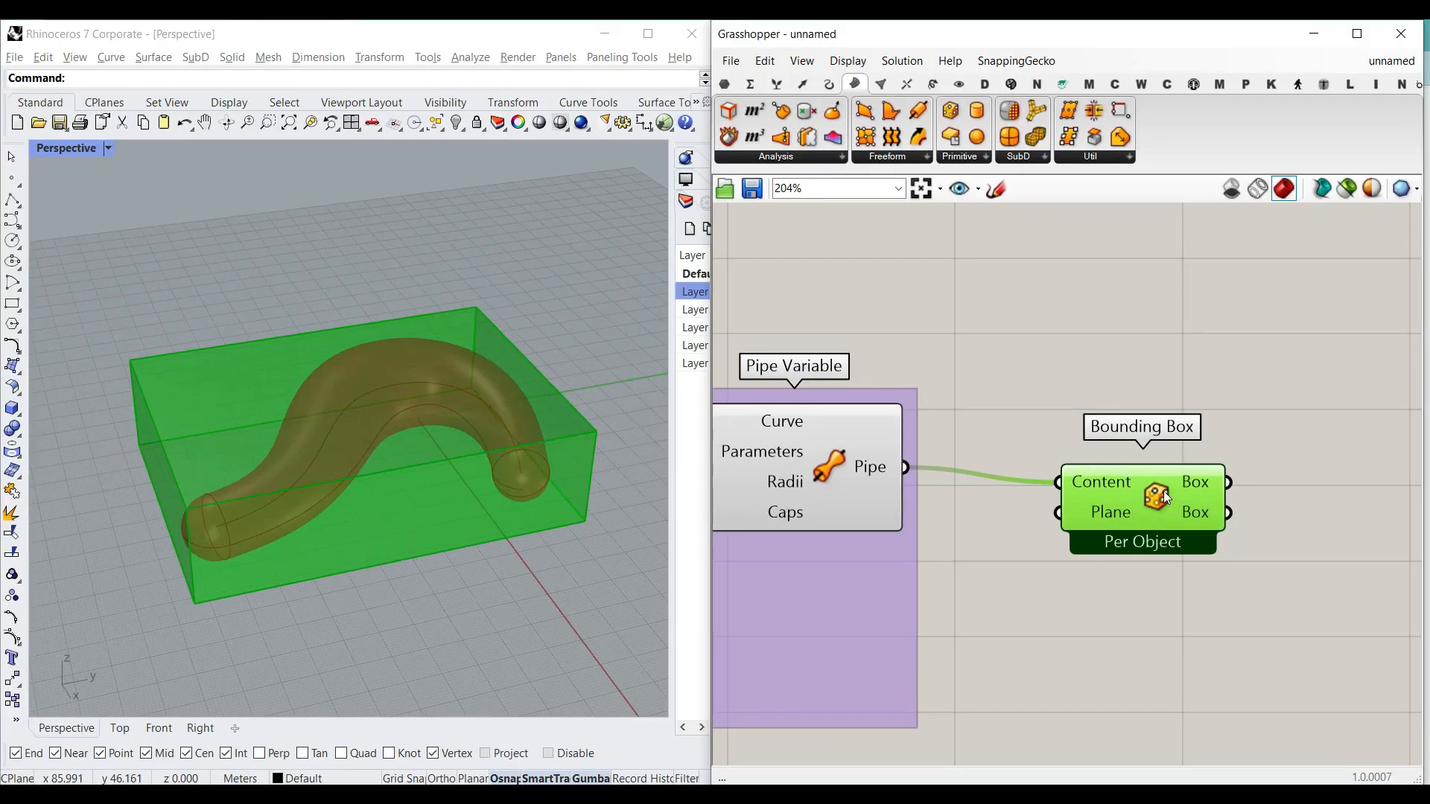
{"action": "right_click", "coordinate": [1165, 497]}
{"action": "left_click", "coordinate": [1222, 586]}
{"action": "right_click", "coordinate": [1181, 503]}
{"action": "left_click", "coordinate": [1186, 590]}
{"action": "left_click", "coordinate": [1137, 597]}
Move the Bounding Box component up slightly to align it with the Pipe output, and inspect the box from its side.
{"action": "left_click_drag", "start_coordinate": [1123, 497], "coordinate": [1121, 478]}
{"action": "right_click_drag", "start_coordinate": [1066, 532], "coordinate": [840, 557]}
{"action": "right_click_drag", "start_coordinate": [320, 585], "coordinate": [312, 506]}
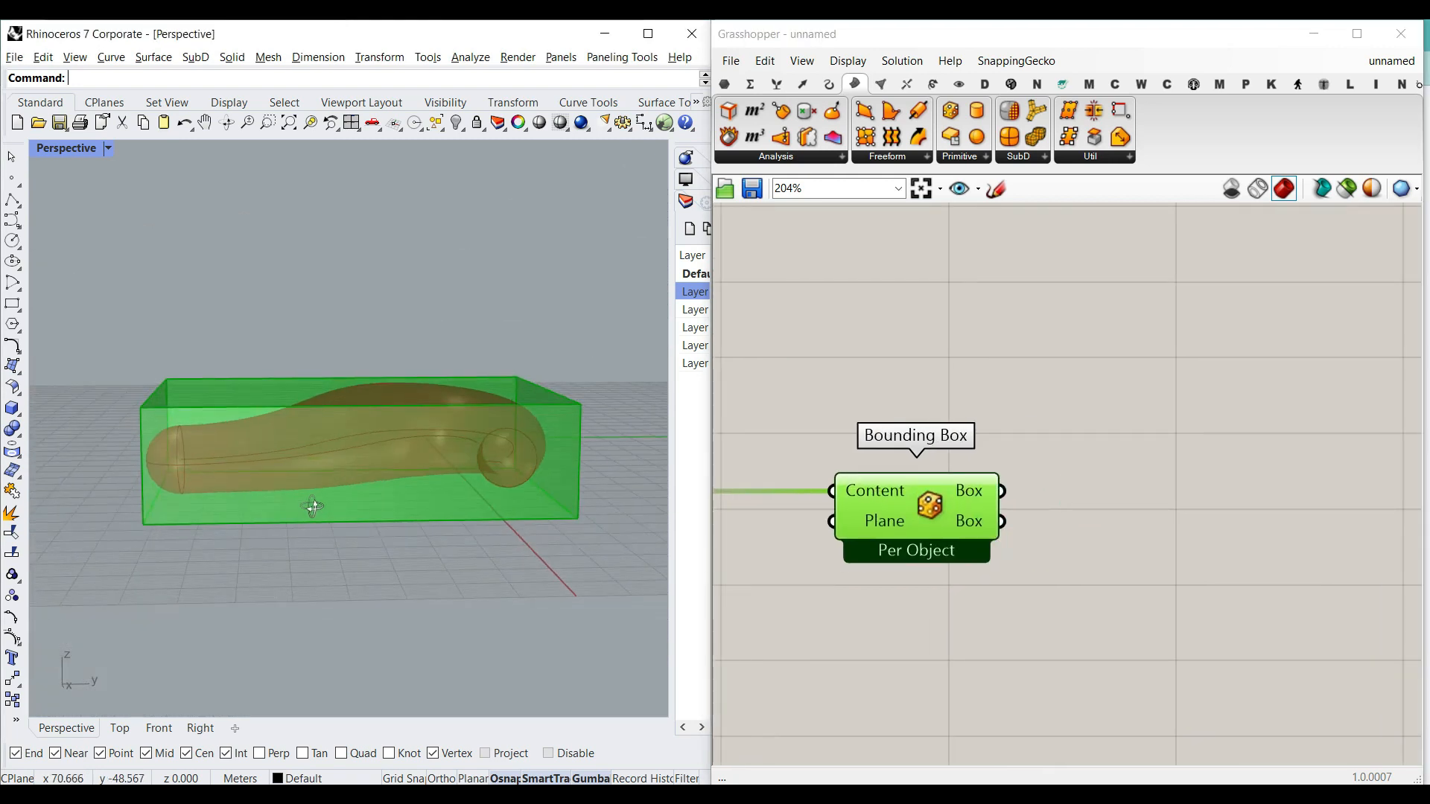
{"action": "scroll", "coordinate": [530, 454], "scroll_direction": "up", "scroll_amount": 3}
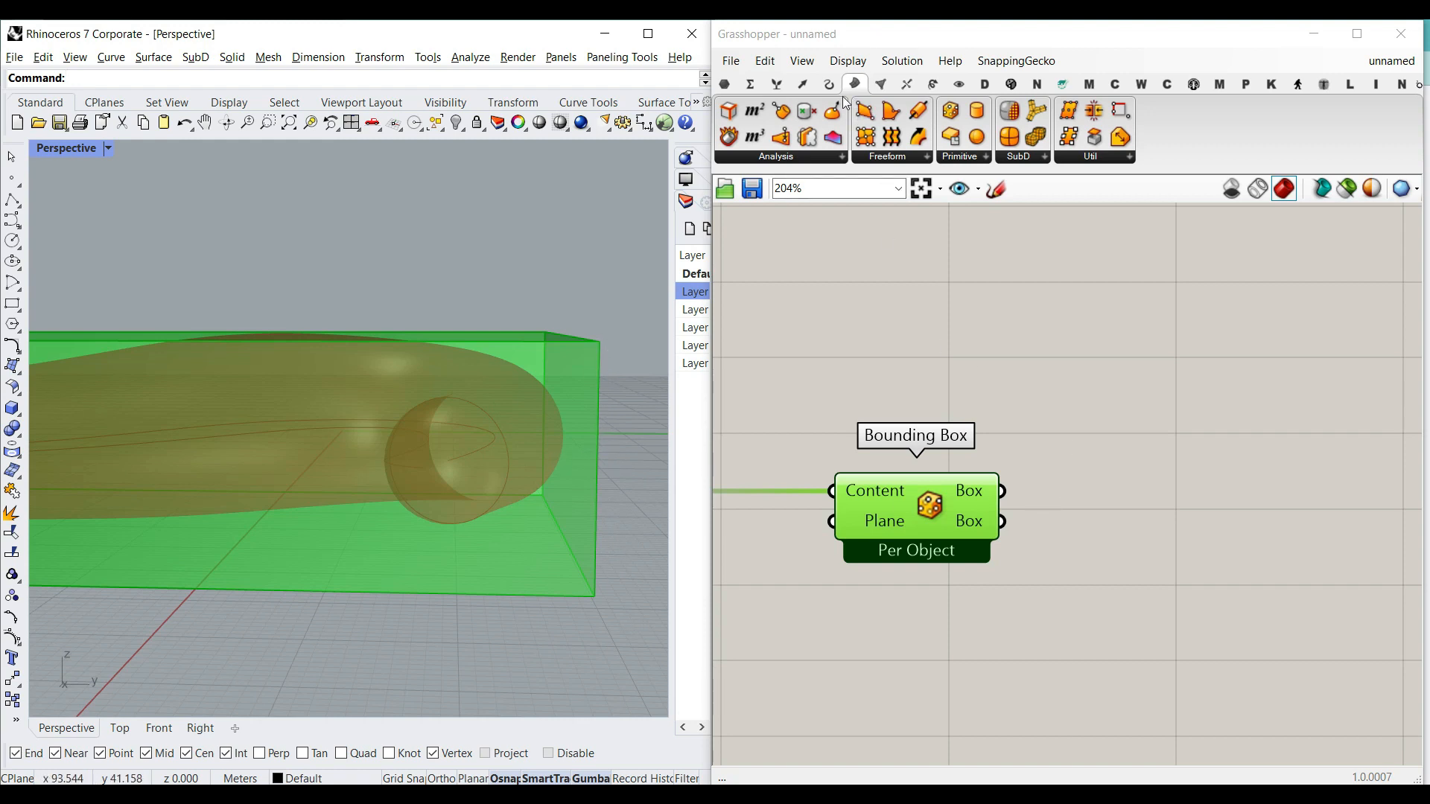
Add a Box Corners component, feed it the Bounding Box's first Box output, and place it above the Bounding Box component.
{"action": "left_click", "coordinate": [786, 159]}
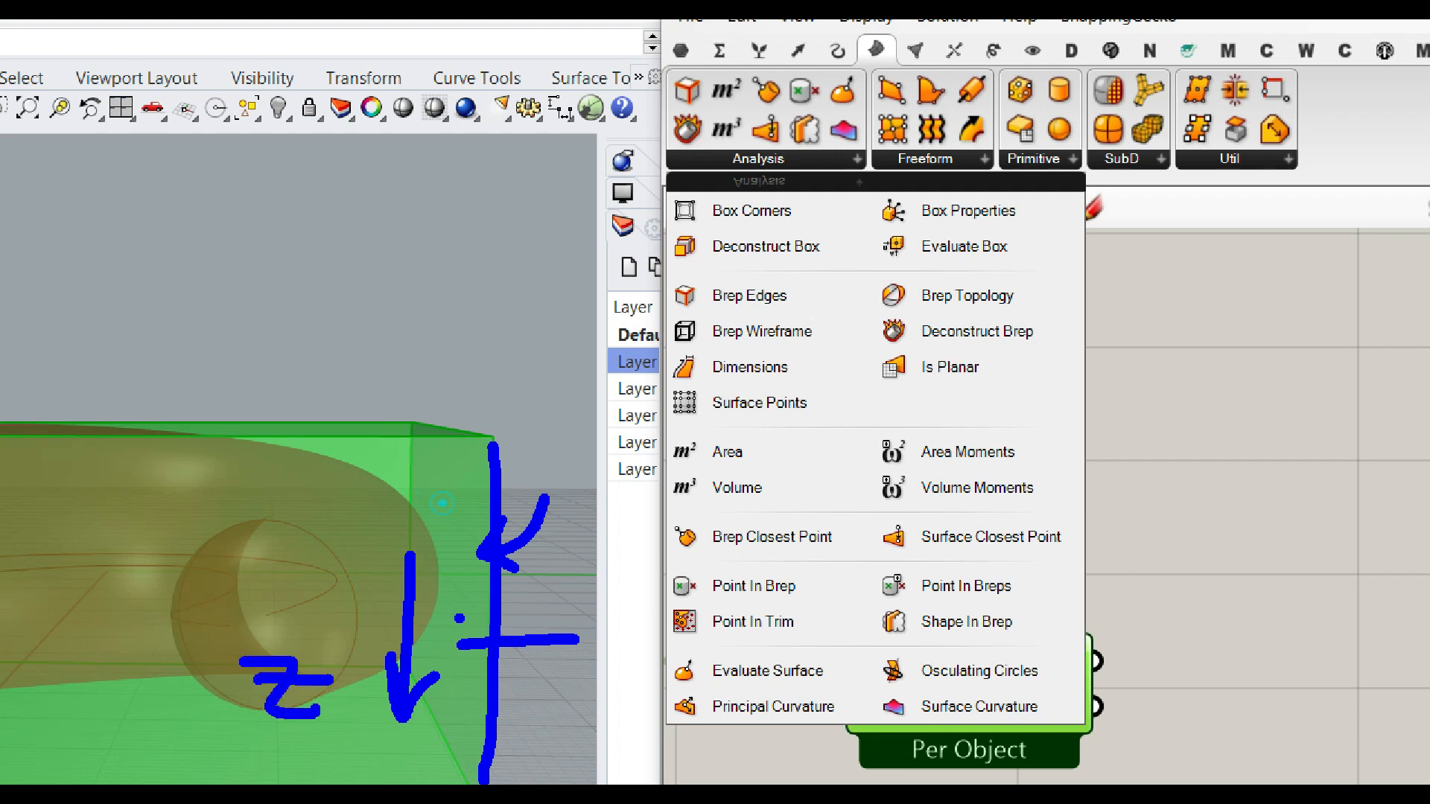
{"action": "key", "text": "Escape"}
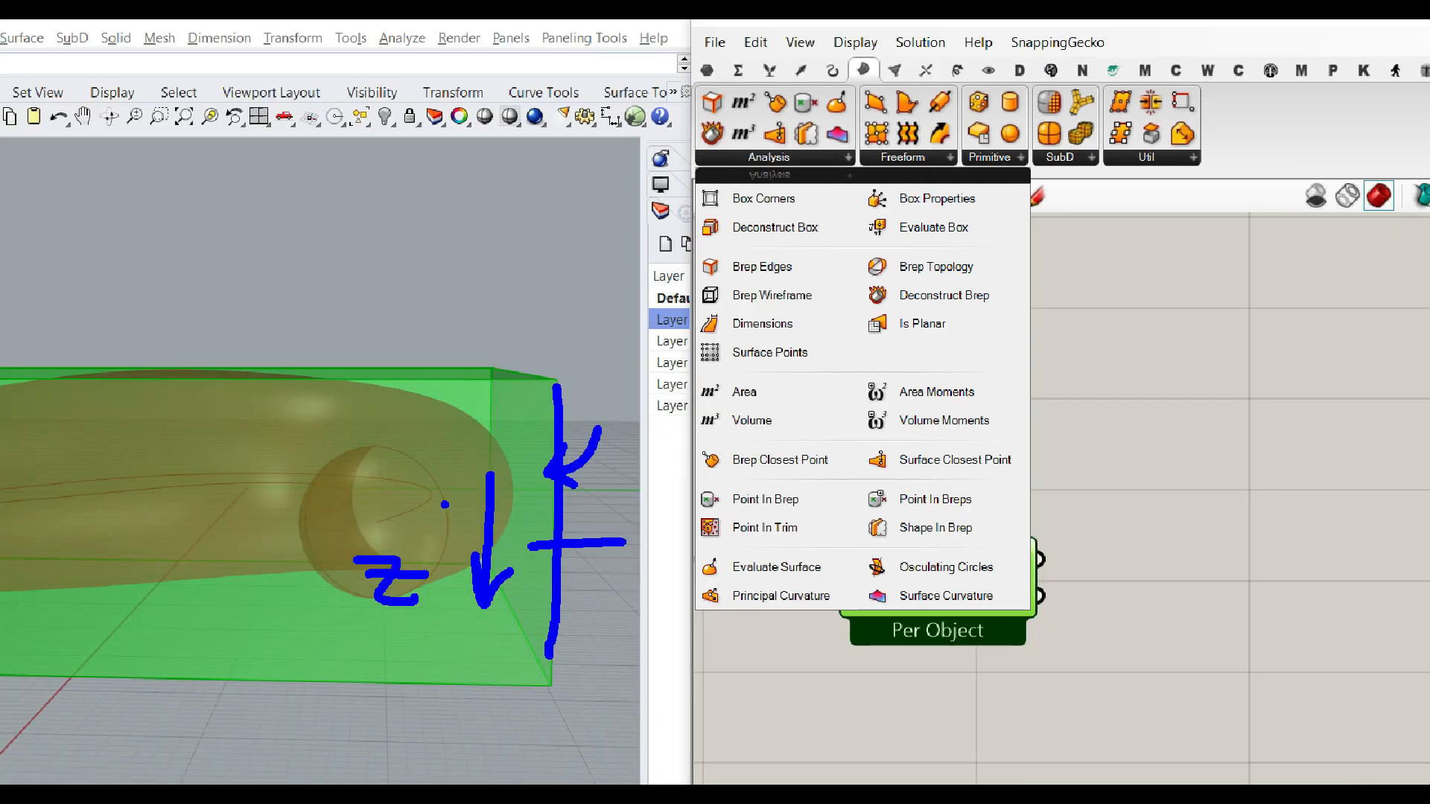
{"action": "left_click", "coordinate": [827, 162]}
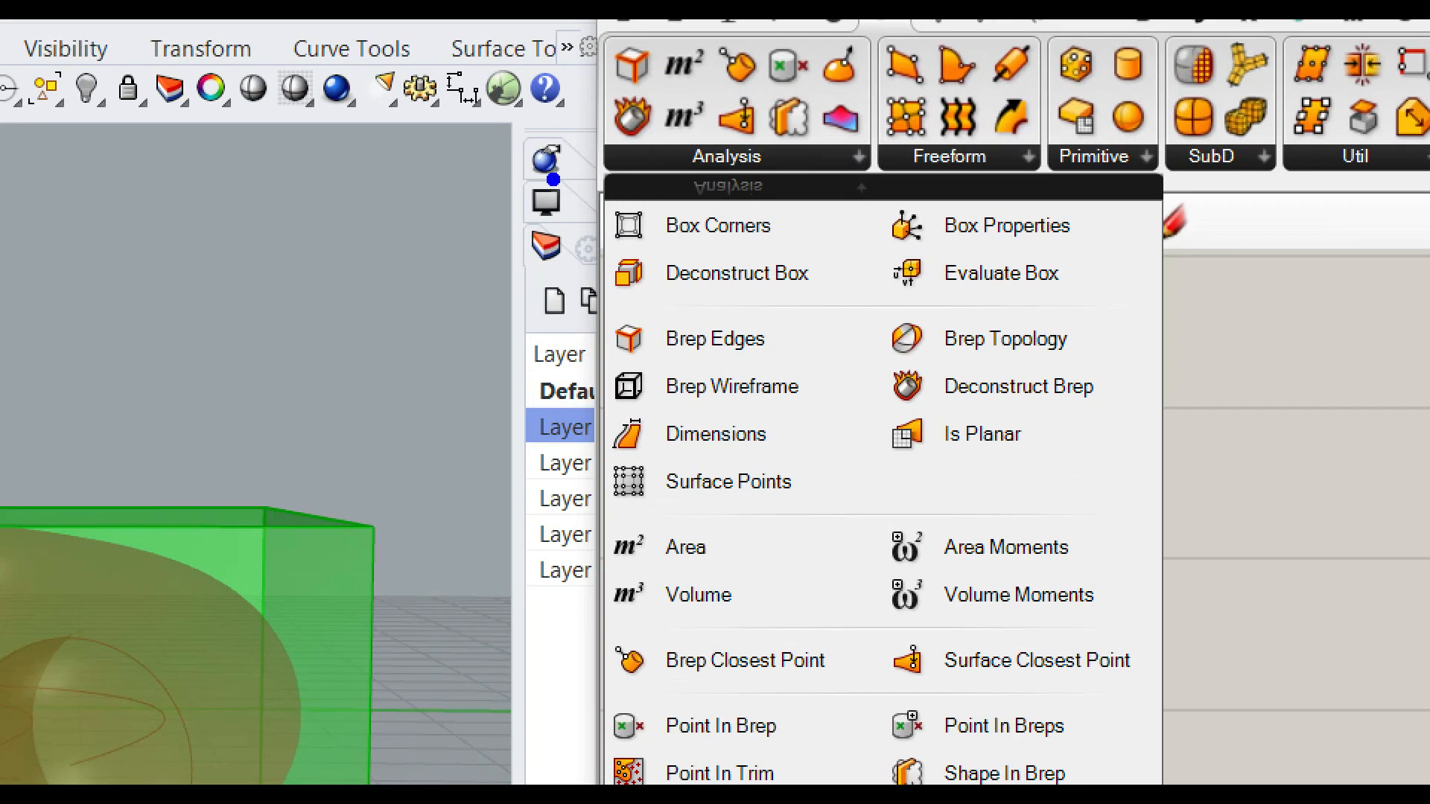
{"action": "left_click_drag", "start_coordinate": [553, 179], "coordinate": [868, 276], "text": "ctrl"}
{"action": "key", "text": "Escape"}
{"action": "left_click", "coordinate": [806, 150]}
{"action": "left_click", "coordinate": [771, 191]}
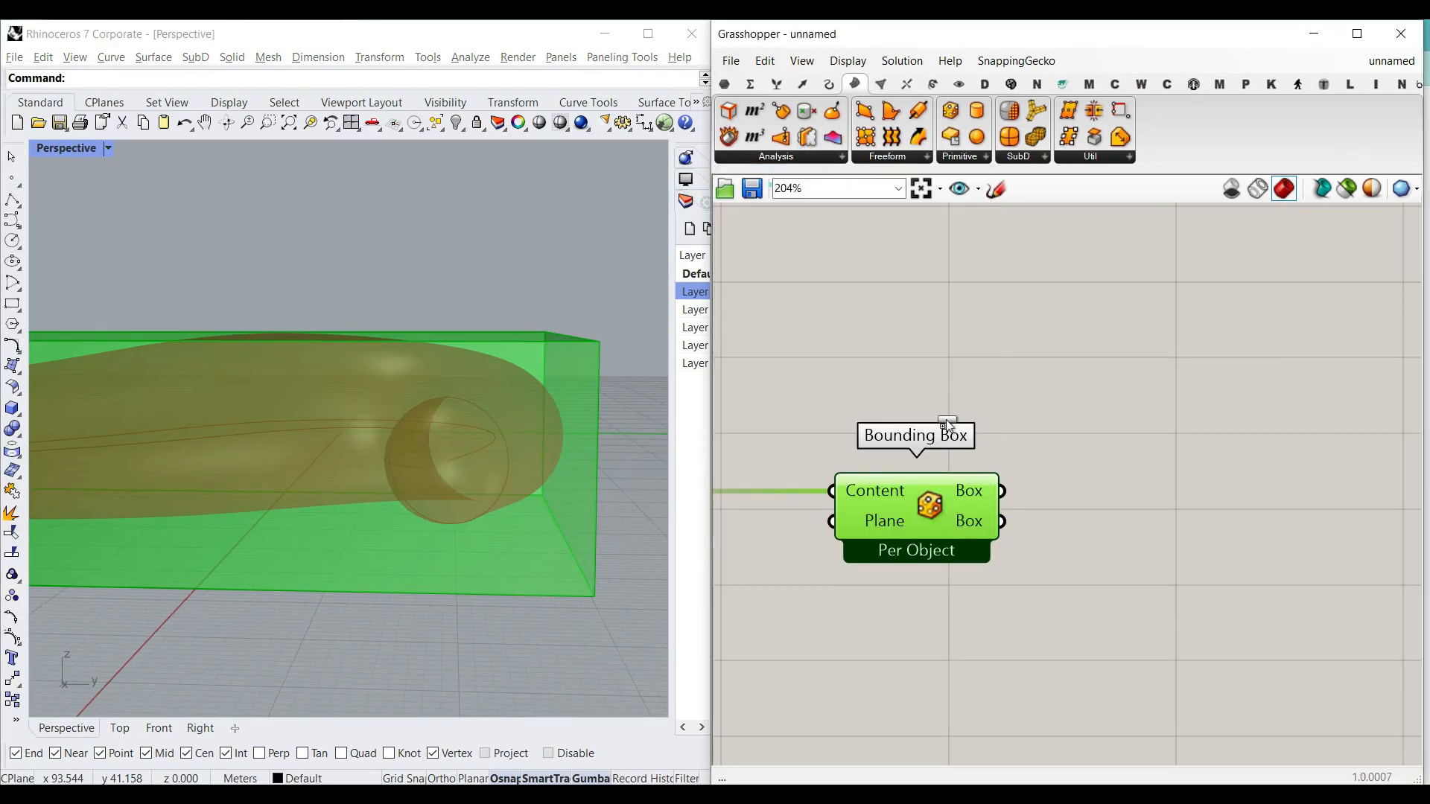
{"action": "scroll", "coordinate": [1033, 550], "scroll_direction": "down", "scroll_amount": 2}
{"action": "scroll", "coordinate": [1041, 549], "scroll_direction": "up", "scroll_amount": 2}
{"action": "left_click", "coordinate": [1041, 503]}
{"action": "right_click_drag", "start_coordinate": [1041, 503], "coordinate": [1101, 508]}
{"action": "left_click_drag", "start_coordinate": [917, 518], "coordinate": [1037, 504]}
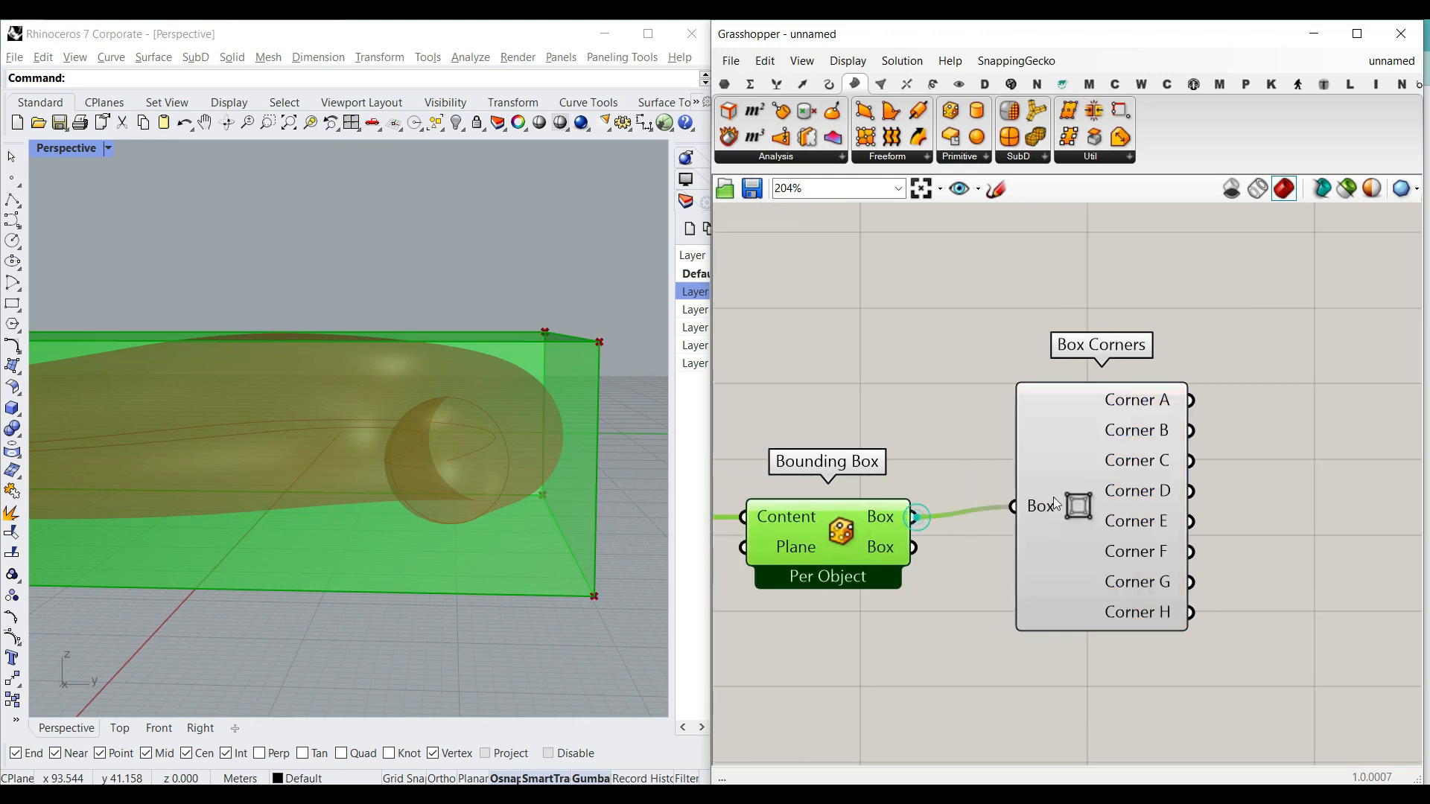
{"action": "right_click_drag", "start_coordinate": [1053, 497], "coordinate": [1051, 571]}
{"action": "left_click_drag", "start_coordinate": [1076, 551], "coordinate": [1011, 418]}
{"action": "left_click", "coordinate": [1218, 426]}
Add a Point parameter and feed it Corner A, then Corner B, to locate these corners on the box.
{"action": "scroll", "coordinate": [450, 445], "scroll_direction": "down", "scroll_amount": 7}
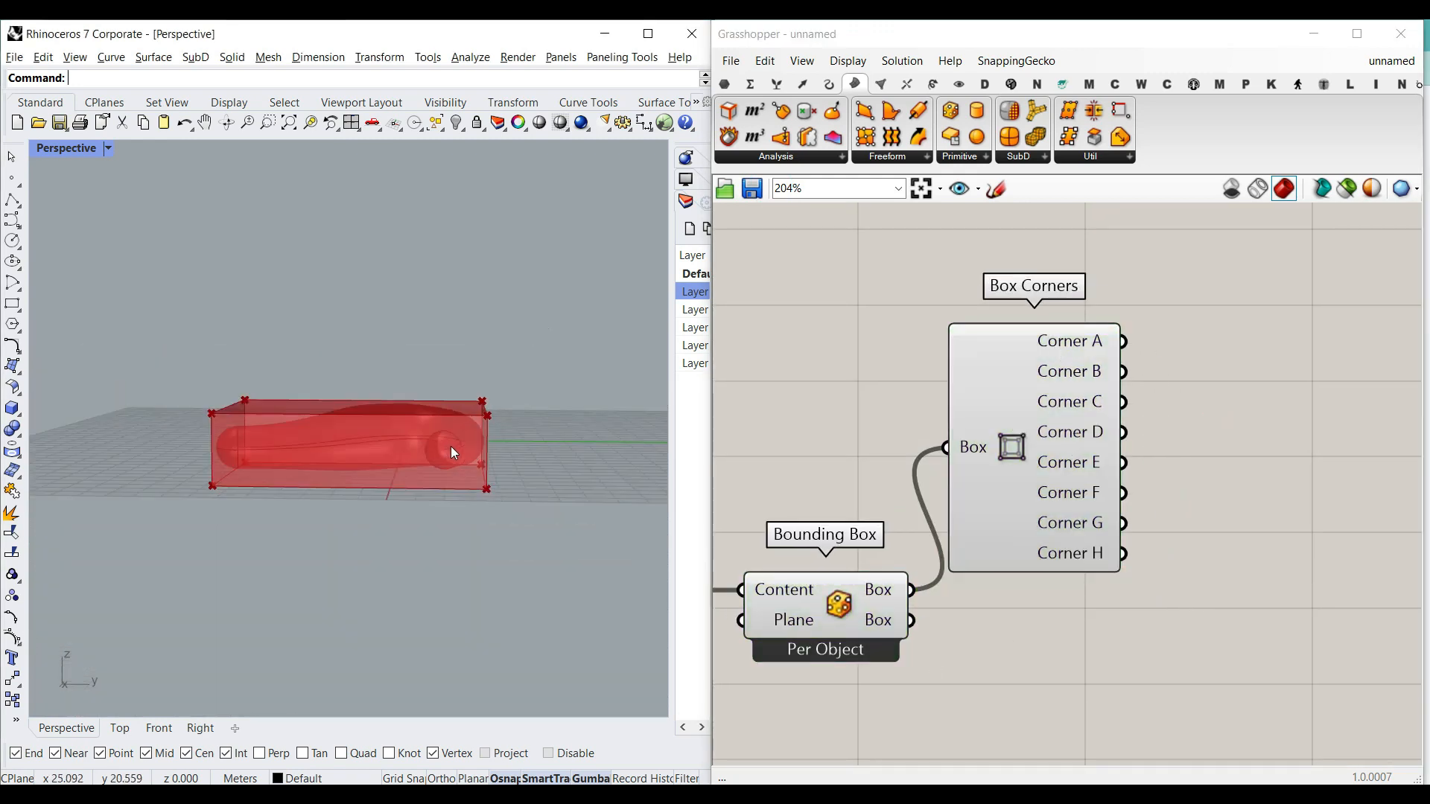
{"action": "right_click_drag", "start_coordinate": [450, 446], "coordinate": [467, 513]}
{"action": "left_click", "coordinate": [722, 83]}
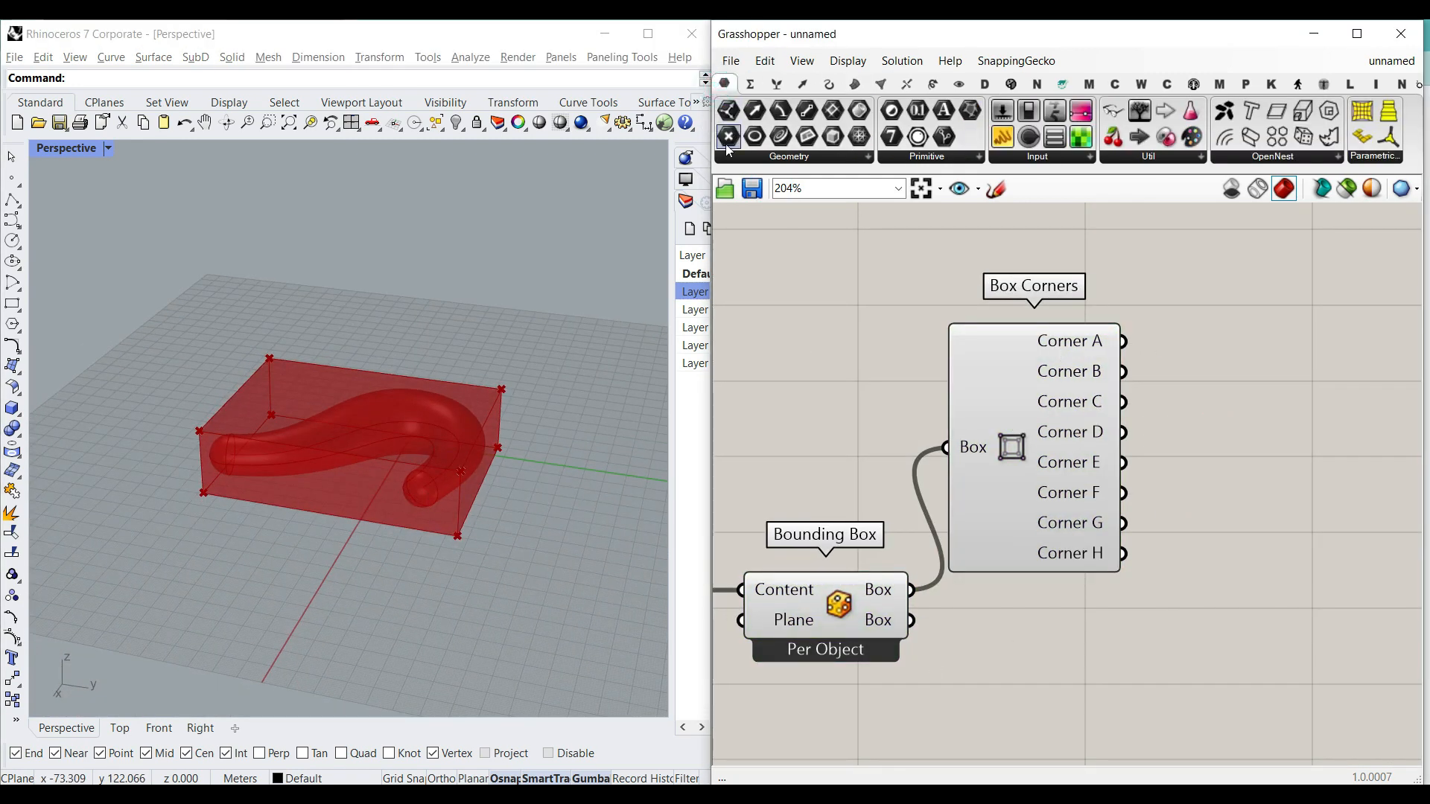
{"action": "left_click", "coordinate": [1211, 349]}
{"action": "left_click_drag", "start_coordinate": [1170, 350], "coordinate": [1207, 342]}
{"action": "right_click_drag", "start_coordinate": [422, 469], "coordinate": [203, 490]}
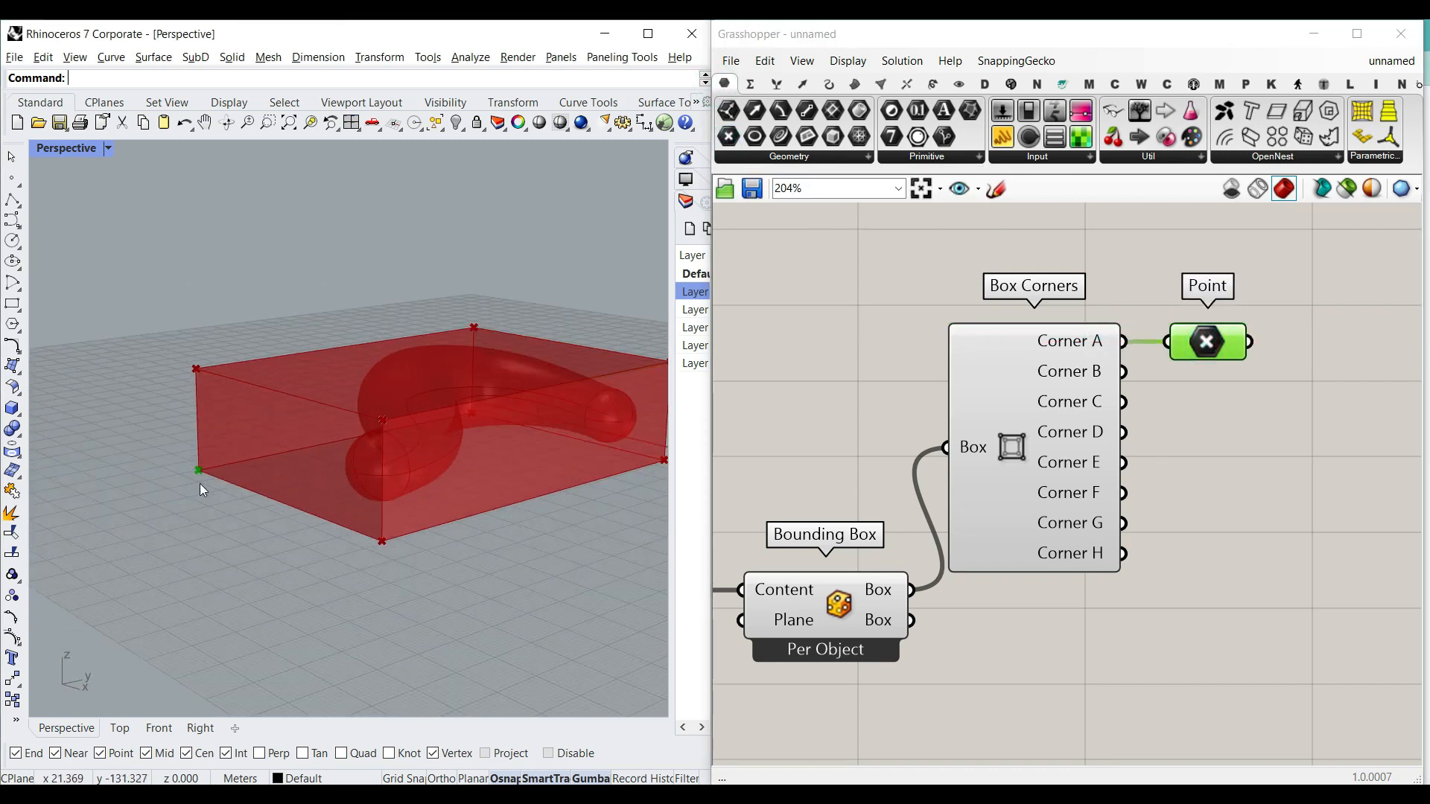
{"action": "left_click_drag", "start_coordinate": [1123, 372], "coordinate": [1166, 342]}
{"action": "right_click_drag", "start_coordinate": [283, 484], "coordinate": [203, 490]}
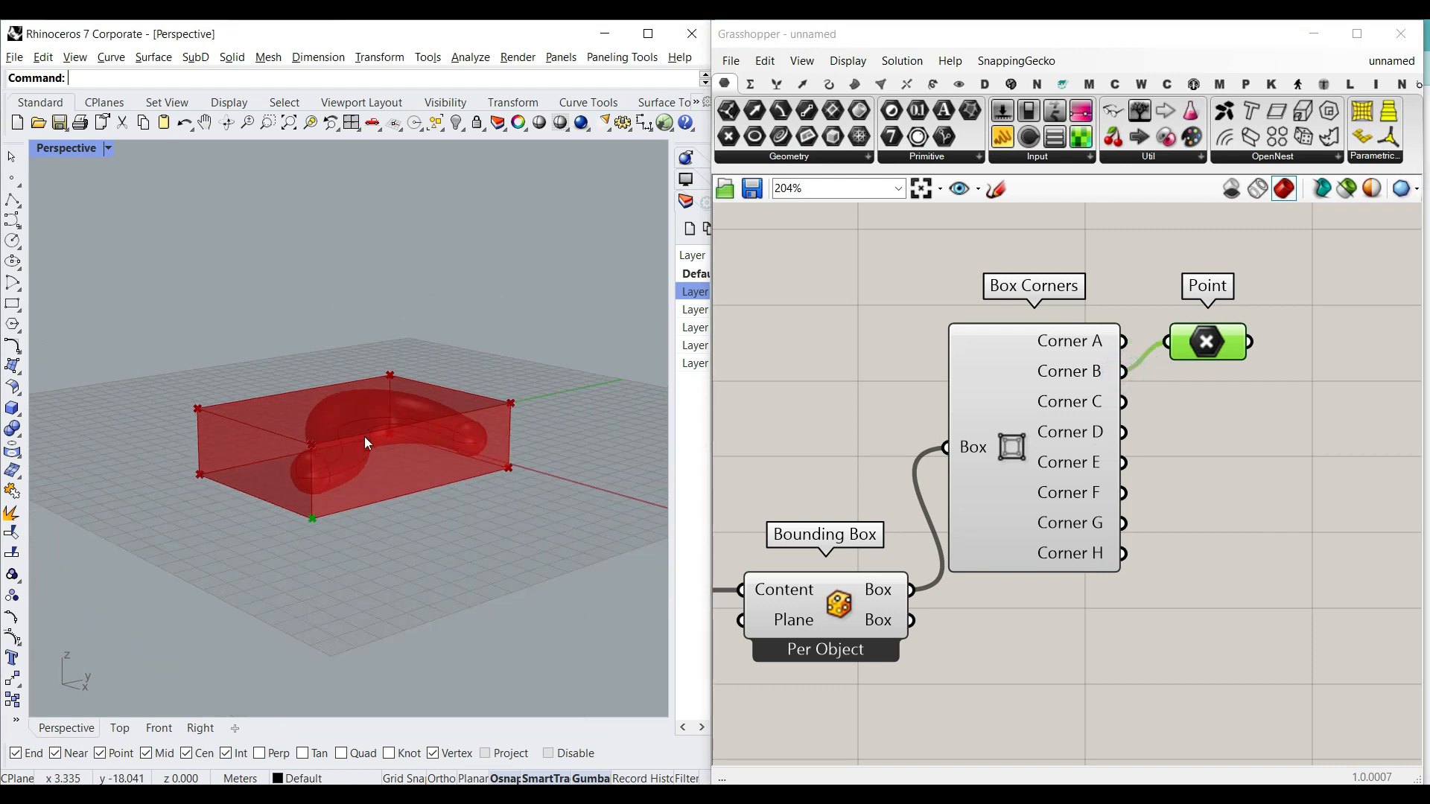
Duplicate the Point parameter, use the pair to check Corner A and Corner E, and delete both parameters.
{"action": "left_click_drag", "start_coordinate": [1121, 342], "coordinate": [1232, 433]}
{"action": "key", "text": "ctrl+c"}
{"action": "key", "text": "ctrl+v"}
{"action": "scroll", "coordinate": [1152, 444], "scroll_direction": "up", "scroll_amount": 2}
{"action": "left_click_drag", "start_coordinate": [1118, 470], "coordinate": [1190, 436]}
{"action": "left_click_drag", "start_coordinate": [1228, 436], "coordinate": [1218, 480]}
{"action": "left_click_drag", "start_coordinate": [1308, 543], "coordinate": [1199, 298]}
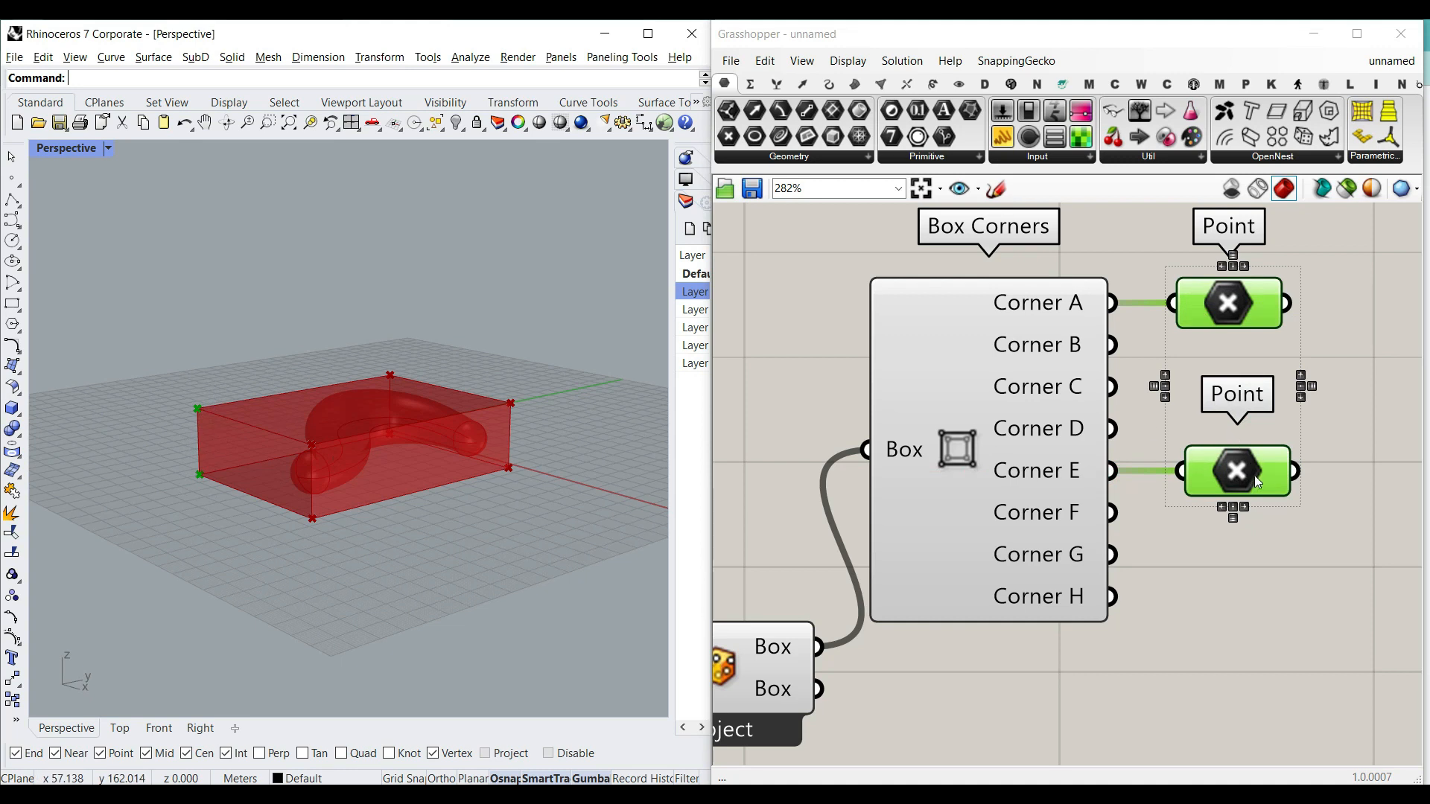
{"action": "left_click_drag", "start_coordinate": [1289, 549], "coordinate": [1188, 289]}
{"action": "key", "text": "Delete"}
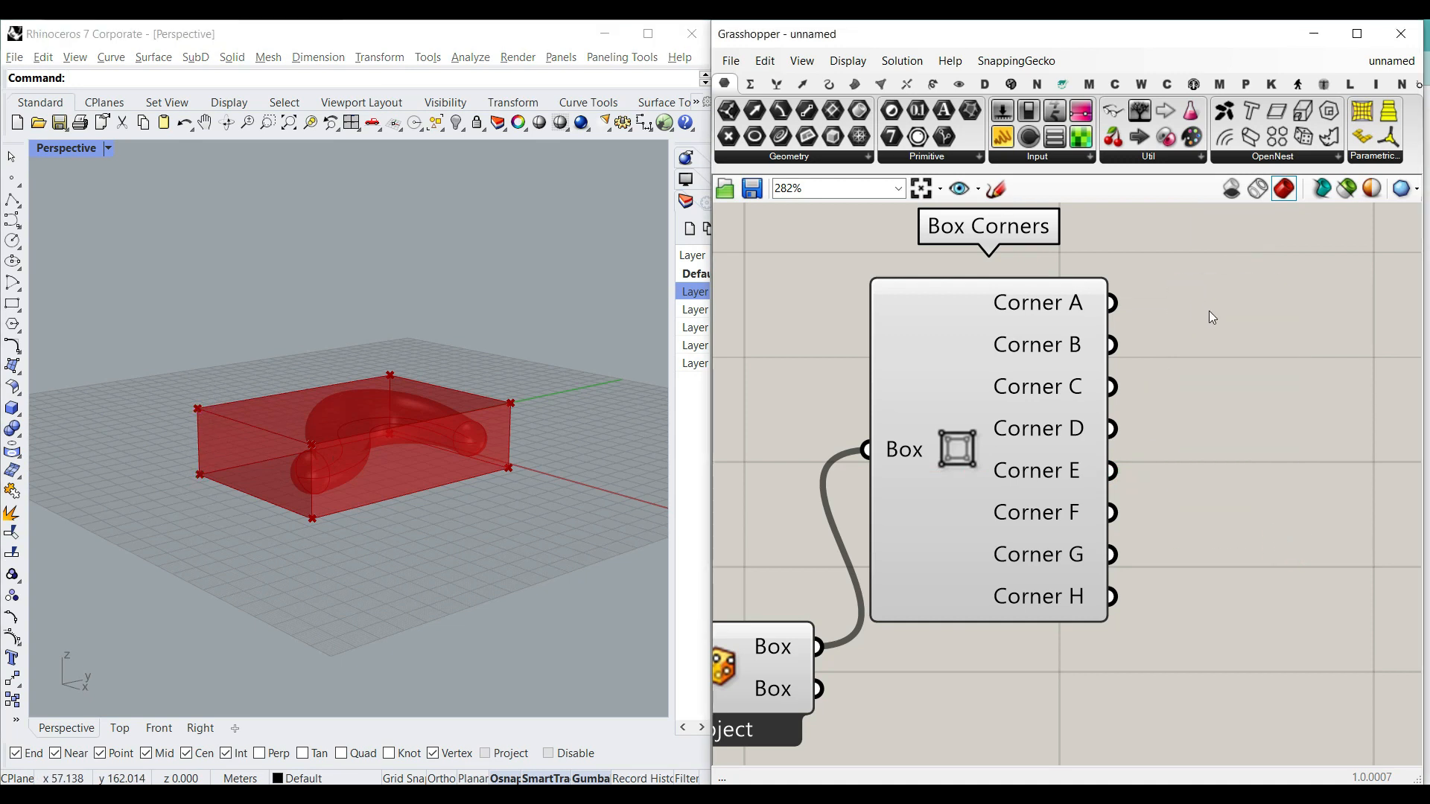
Add a Vector 2Pt component with Corner E as Point A and Corner A as Point B.
{"action": "left_click", "coordinate": [802, 84]}
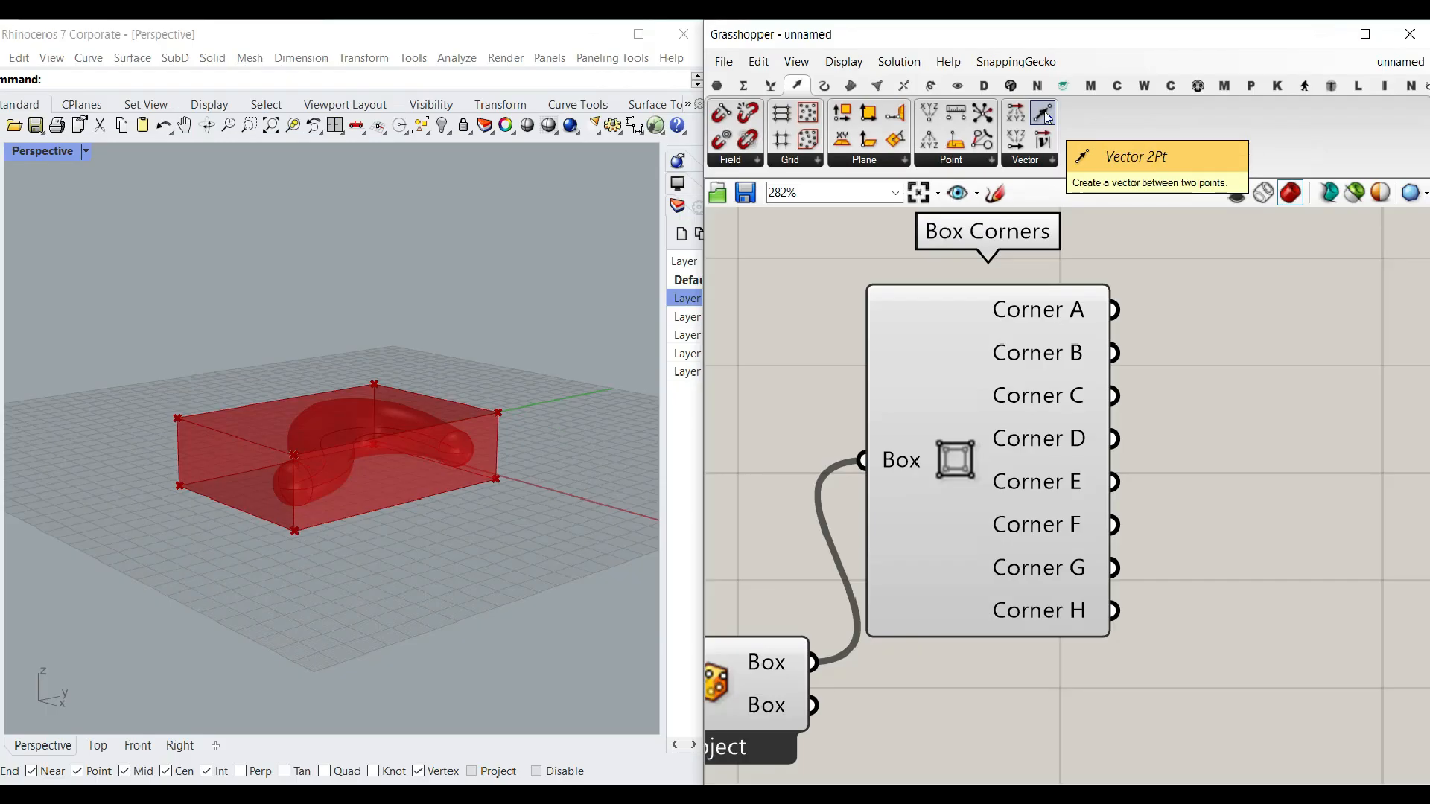
{"action": "left_click_drag", "start_coordinate": [1042, 111], "coordinate": [1299, 432]}
{"action": "left_click_drag", "start_coordinate": [1105, 480], "coordinate": [1109, 302]}
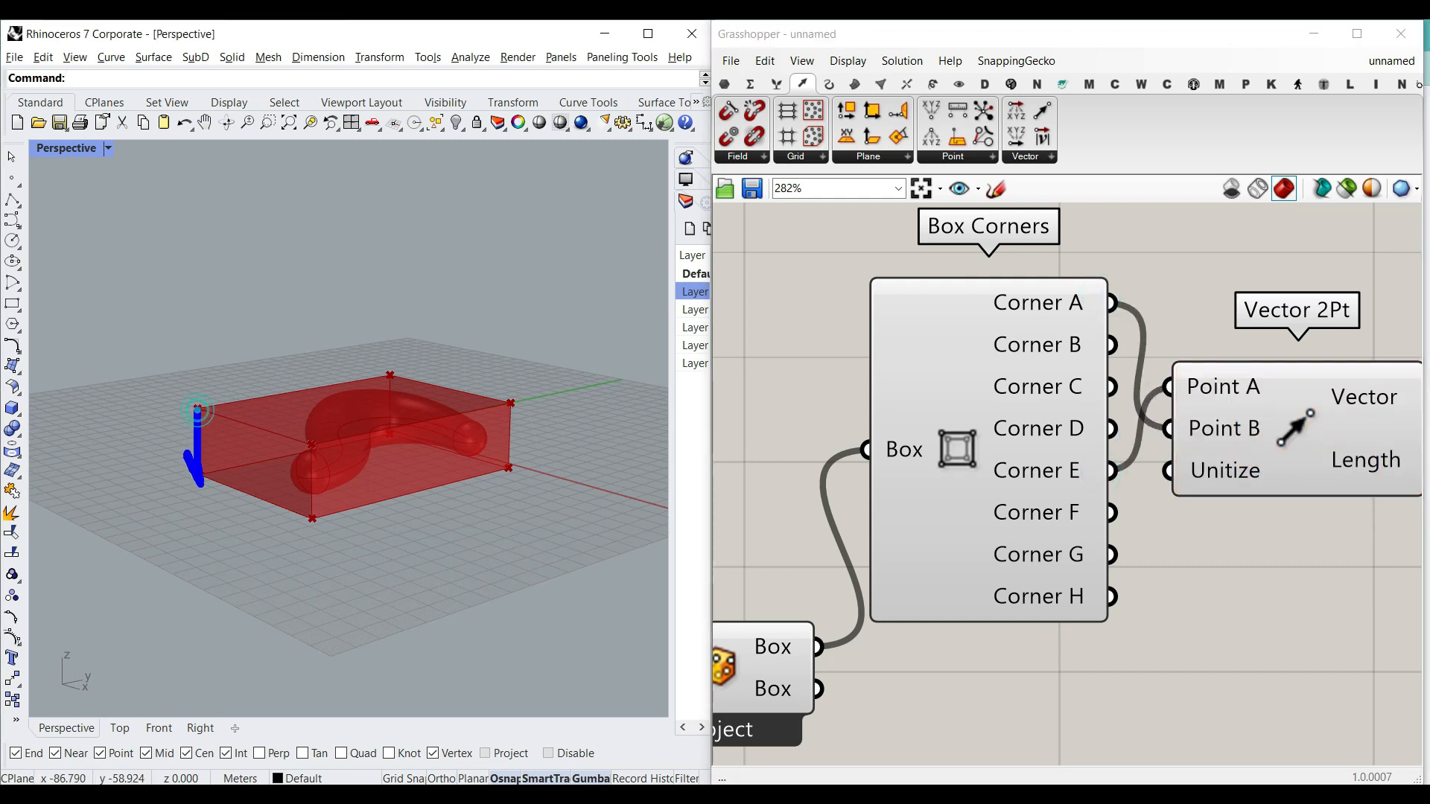
{"action": "key", "text": "Escape"}
{"action": "right_click_drag", "start_coordinate": [1253, 502], "coordinate": [1084, 513]}
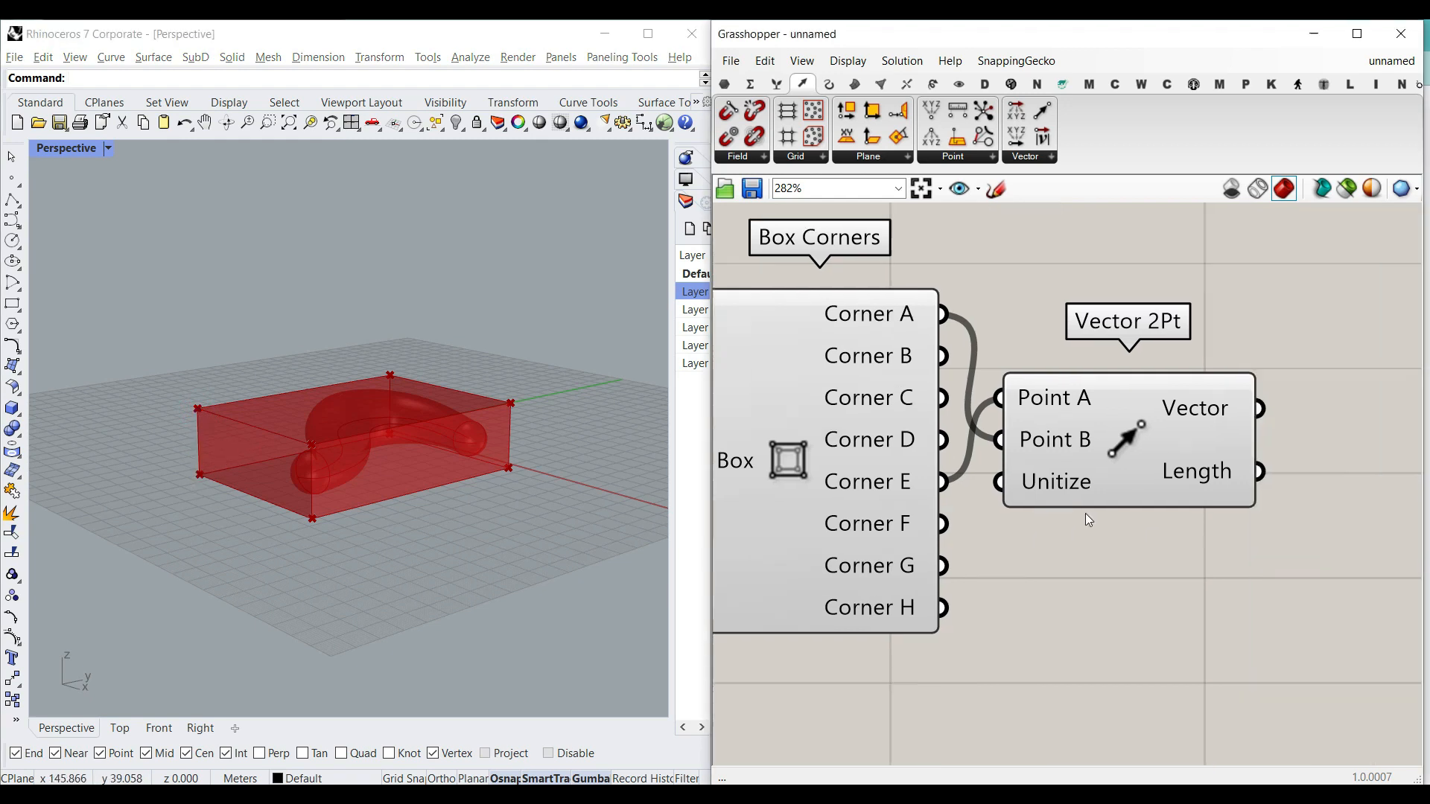
{"action": "left_click_drag", "start_coordinate": [1123, 450], "coordinate": [1210, 422]}
{"action": "right_click_drag", "start_coordinate": [1249, 440], "coordinate": [1134, 428]}
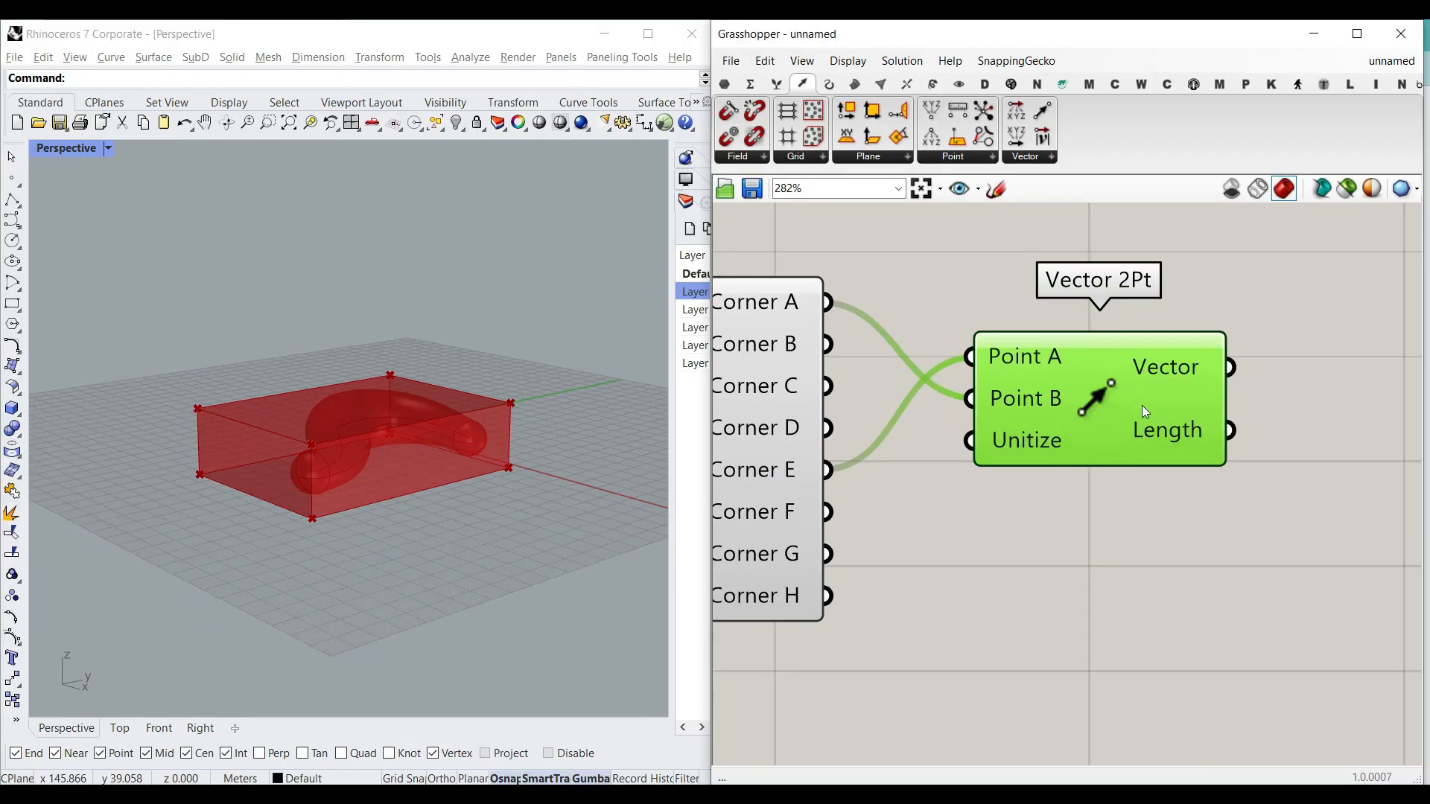
Halve the Vector output of Vector 2Pt by giving it the expression x/2.
{"action": "right_click_drag", "start_coordinate": [1248, 370], "coordinate": [980, 384]}
{"action": "right_click", "coordinate": [1085, 298]}
{"action": "right_click_drag", "start_coordinate": [1363, 254], "coordinate": [1301, 253]}
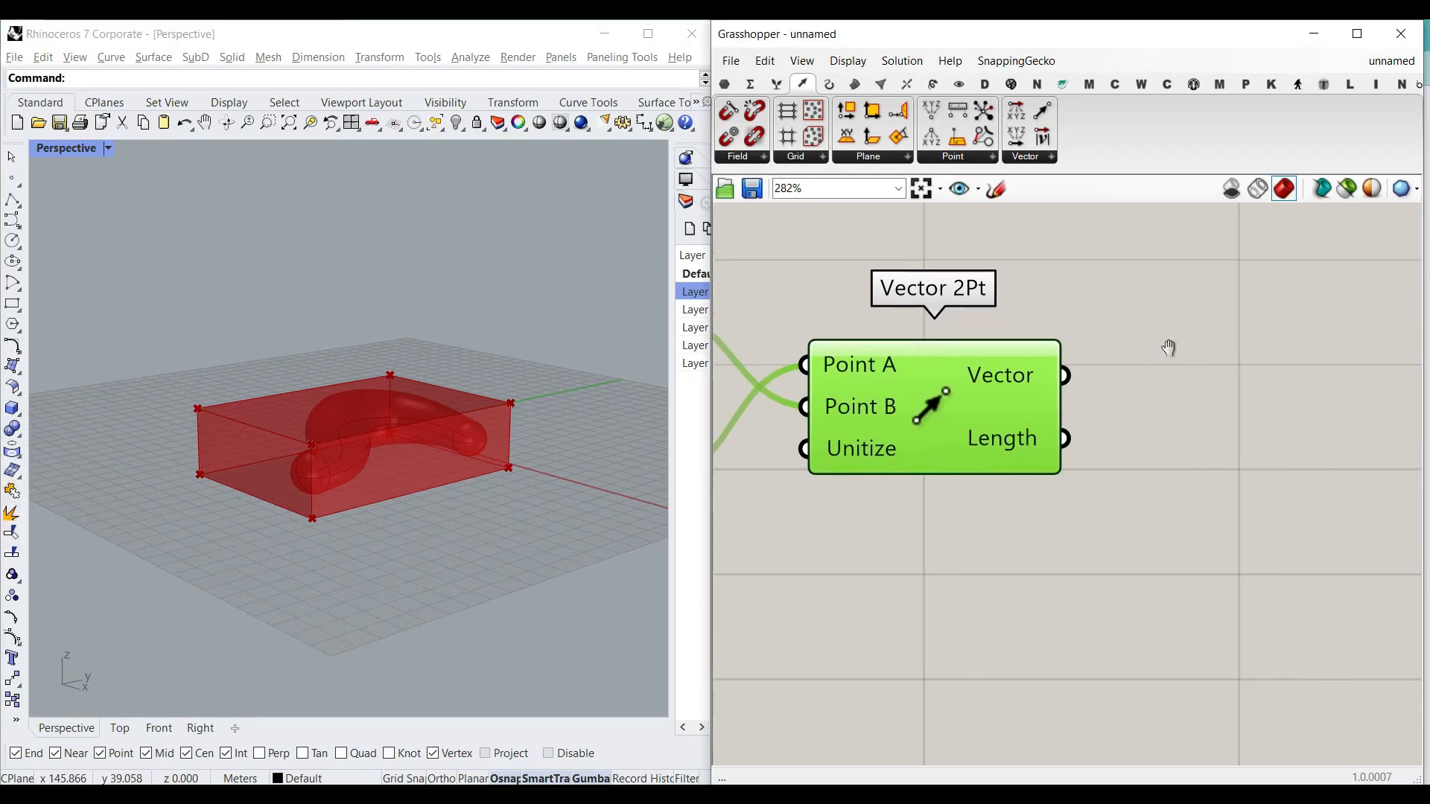
{"action": "scroll", "coordinate": [1070, 370], "scroll_direction": "up", "scroll_amount": 4}
{"action": "right_click", "coordinate": [974, 367]}
{"action": "mouse_move", "coordinate": [1102, 495]}
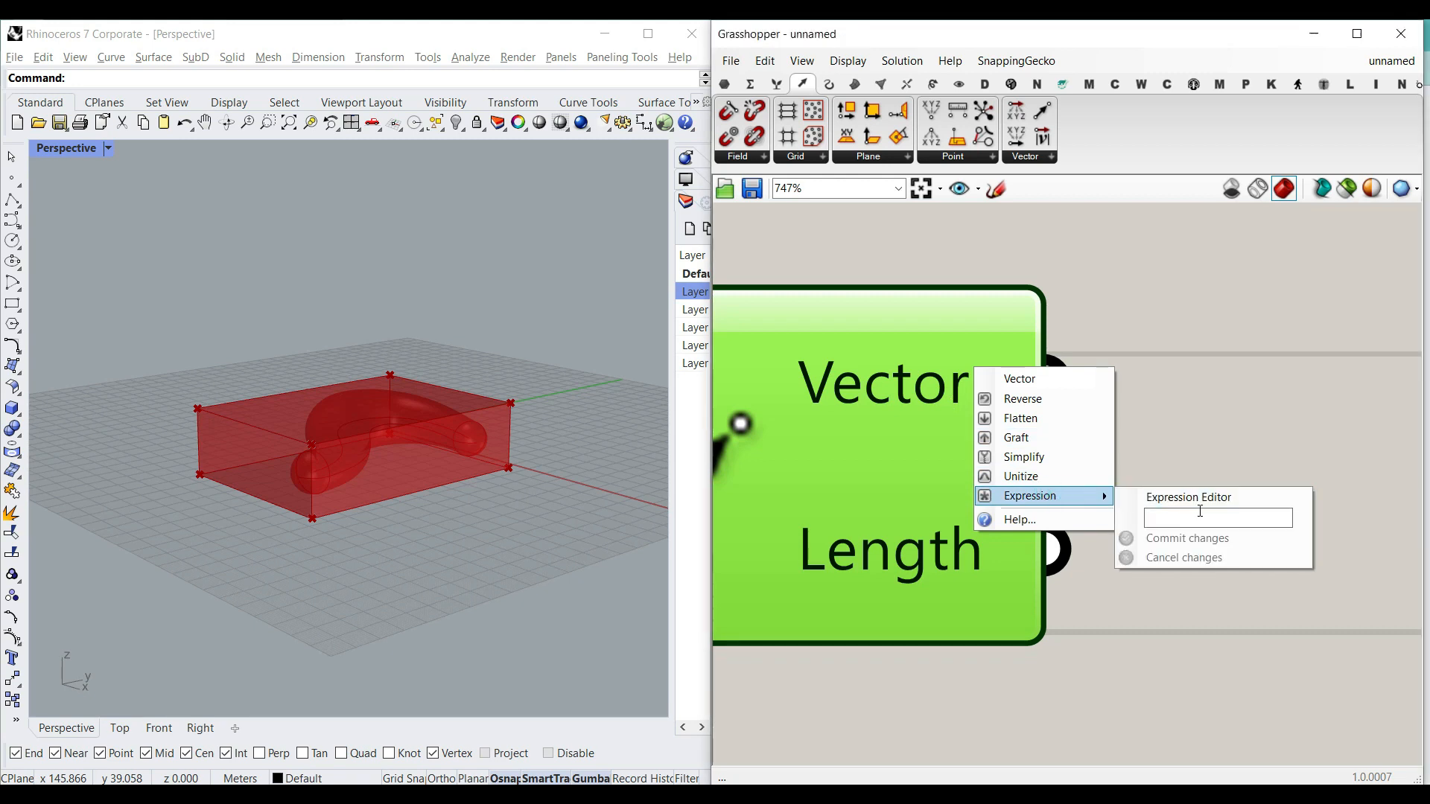
{"action": "left_click", "coordinate": [1199, 511]}
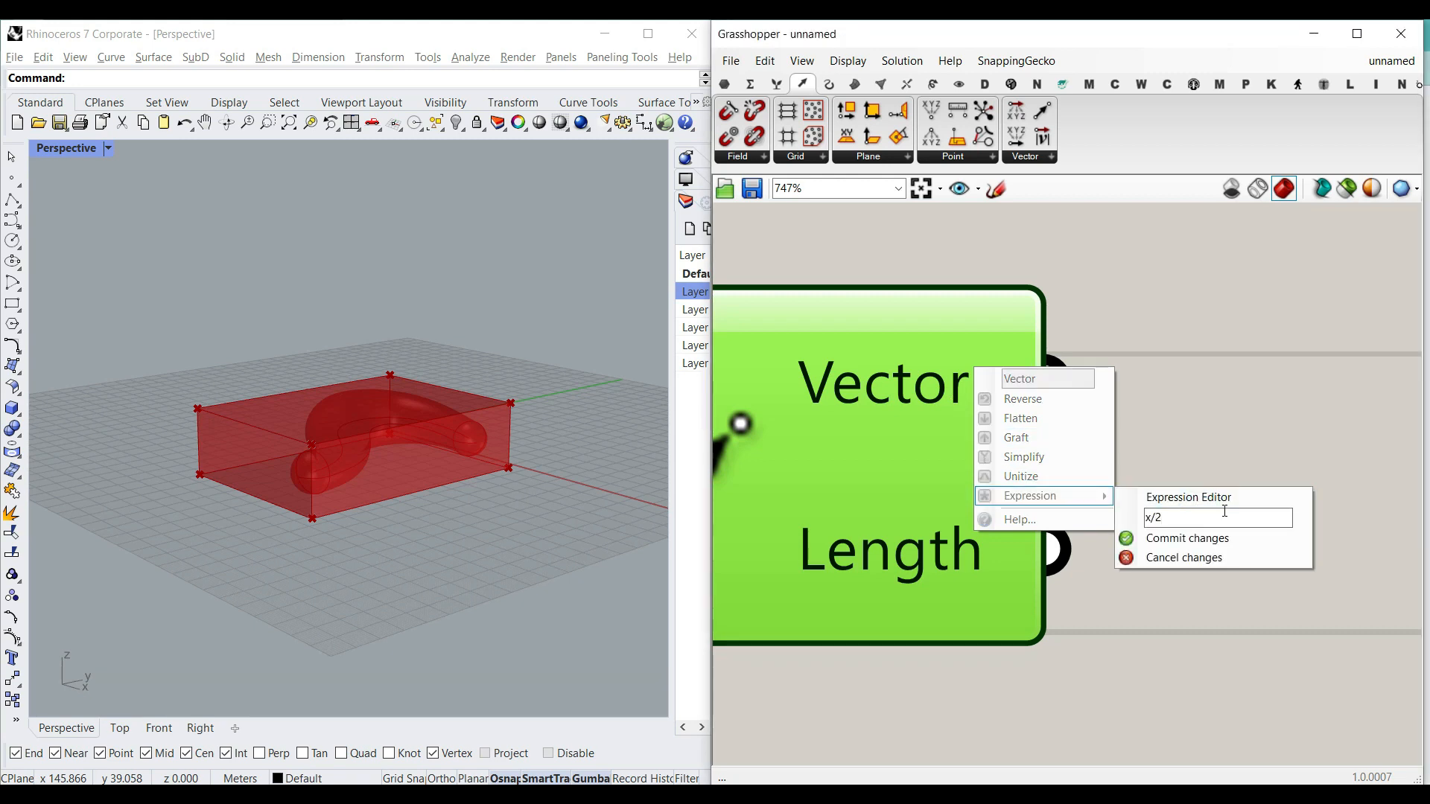
{"action": "left_click", "coordinate": [1199, 539]}
{"action": "scroll", "coordinate": [1207, 533], "scroll_direction": "down", "scroll_amount": 6}
{"action": "left_click_drag", "start_coordinate": [1133, 478], "coordinate": [1121, 511]}
{"action": "right_click_drag", "start_coordinate": [1120, 511], "coordinate": [1189, 365]}
Add a Move component and connect the Bounding Box's Box output to its Geometry input.
{"action": "left_click", "coordinate": [1101, 551]}
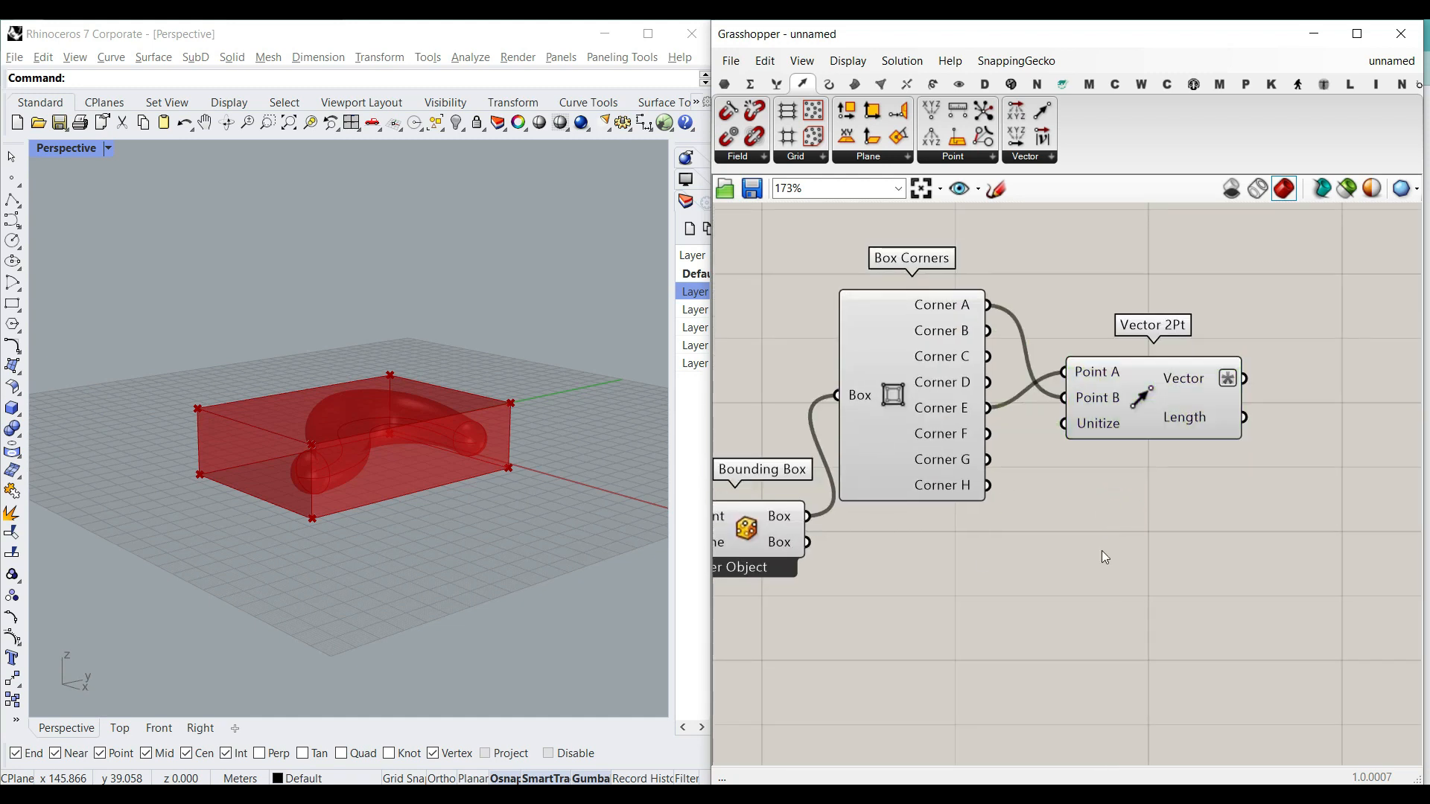
{"action": "double_click", "coordinate": [1101, 551]}
{"action": "type", "text": "move"}
{"action": "key", "text": "Return"}
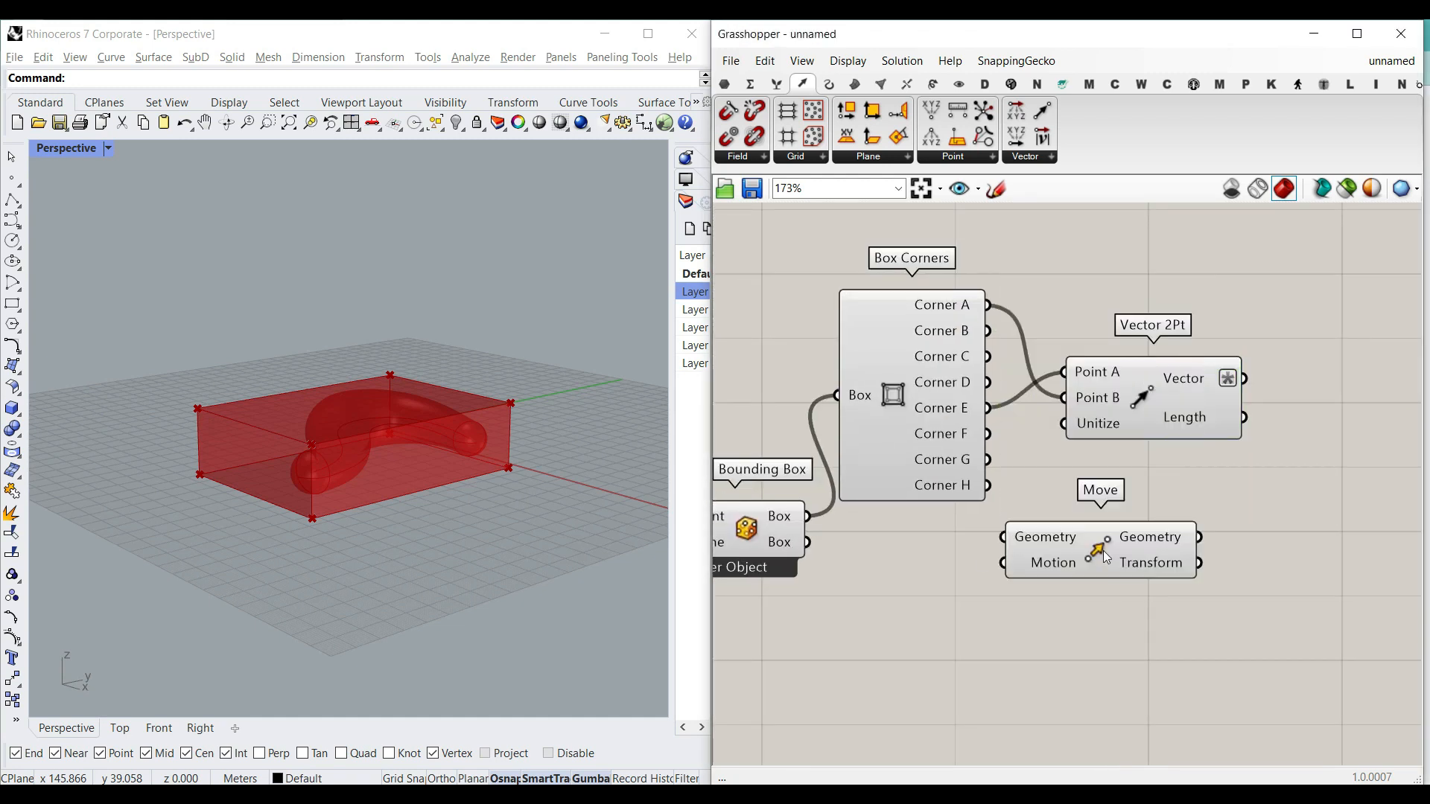
{"action": "scroll", "coordinate": [1034, 513], "scroll_direction": "up", "scroll_amount": 2}
{"action": "right_click_drag", "start_coordinate": [1034, 513], "coordinate": [1219, 478]}
{"action": "left_click_drag", "start_coordinate": [845, 484], "coordinate": [1166, 518]}
{"action": "right_click_drag", "start_coordinate": [1134, 534], "coordinate": [853, 539]}
Place the Move component beyond Vector 2Pt and connect the Vector output to its Motion input.
{"action": "scroll", "coordinate": [854, 538], "scroll_direction": "down", "scroll_amount": 7}
{"action": "left_click_drag", "start_coordinate": [941, 542], "coordinate": [1108, 520]}
{"action": "scroll", "coordinate": [983, 499], "scroll_direction": "up", "scroll_amount": 5}
{"action": "left_click_drag", "start_coordinate": [1208, 540], "coordinate": [1173, 566]}
{"action": "left_click_drag", "start_coordinate": [998, 394], "coordinate": [1057, 588]}
{"action": "right_click_drag", "start_coordinate": [967, 484], "coordinate": [1131, 469]}
Turn off the preview of the Bounding Box, Box Corners and Vector 2Pt components.
{"action": "scroll", "coordinate": [1131, 469], "scroll_direction": "down", "scroll_amount": 4}
{"action": "left_click_drag", "start_coordinate": [1131, 550], "coordinate": [806, 289]}
{"action": "right_click", "coordinate": [812, 292]}
{"action": "left_click", "coordinate": [828, 324]}
{"action": "right_click_drag", "start_coordinate": [417, 447], "coordinate": [449, 530]}
{"action": "scroll", "coordinate": [360, 447], "scroll_direction": "up", "scroll_amount": 6}
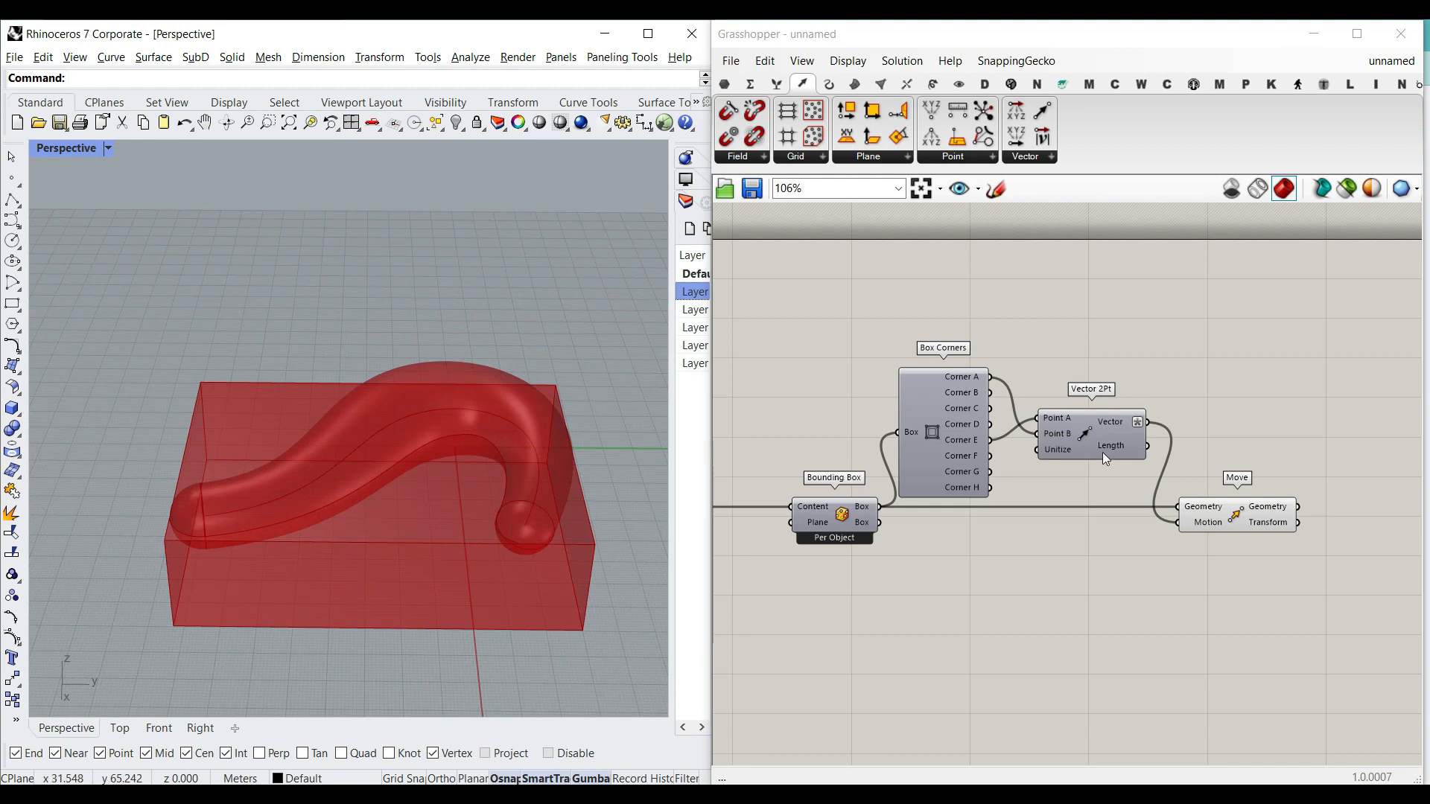
Add a Split Brep component from the Shape intersection tools beside the Move component.
{"action": "right_click_drag", "start_coordinate": [1107, 452], "coordinate": [923, 454]}
{"action": "scroll", "coordinate": [1091, 545], "scroll_direction": "up", "scroll_amount": 5}
{"action": "scroll", "coordinate": [989, 545], "scroll_direction": "down", "scroll_amount": 2}
{"action": "right_click_drag", "start_coordinate": [989, 545], "coordinate": [838, 531]}
{"action": "scroll", "coordinate": [890, 494], "scroll_direction": "up", "scroll_amount": 1}
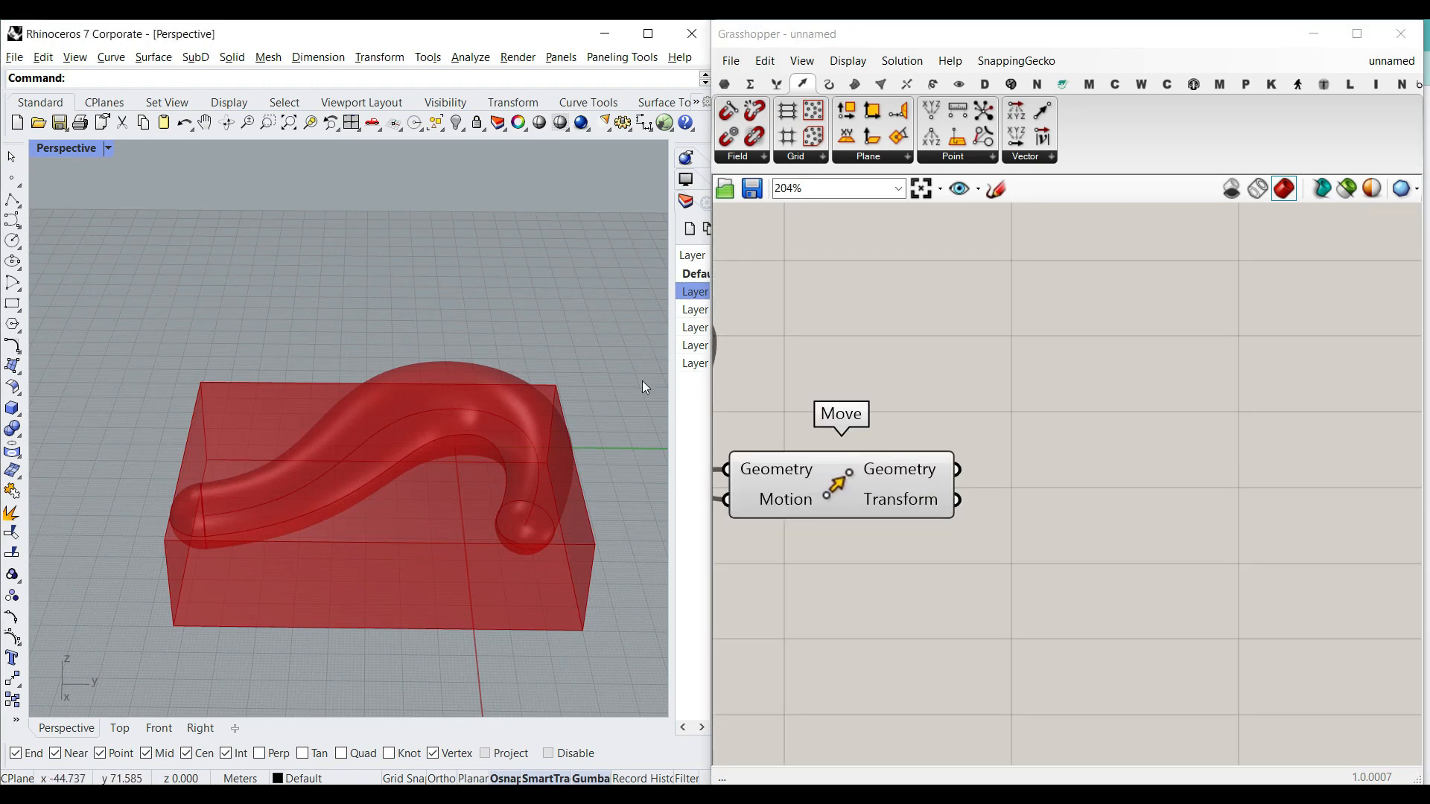
{"action": "left_click", "coordinate": [902, 84]}
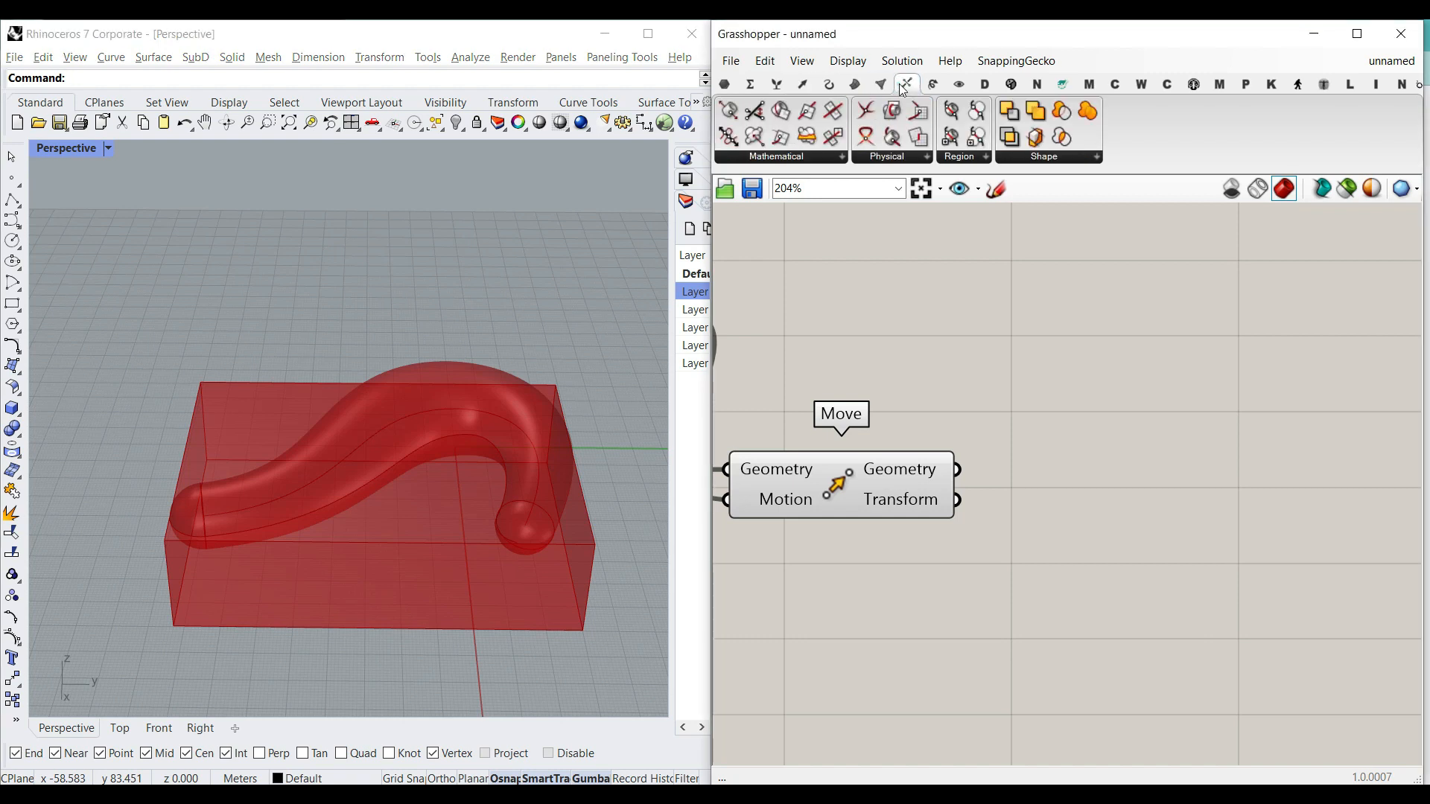
{"action": "mouse_move", "coordinate": [909, 88]}
{"action": "left_click", "coordinate": [1050, 158]}
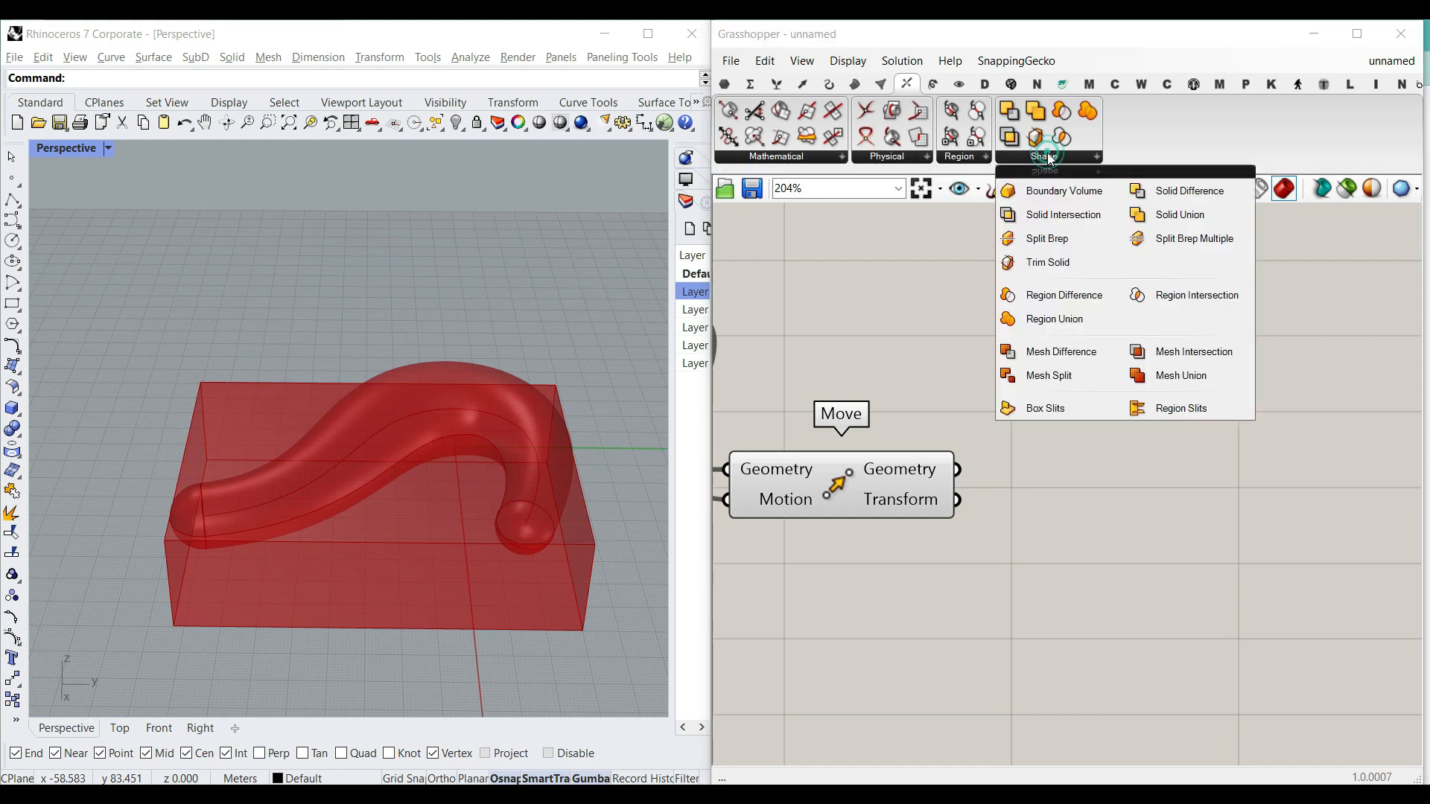
{"action": "left_click", "coordinate": [1077, 238]}
{"action": "left_click", "coordinate": [1124, 538]}
{"action": "left_click_drag", "start_coordinate": [1086, 533], "coordinate": [1063, 422]}
Connect the Pipe Variable's Pipe output to Split Brep's Brep input and place Split Brep beyond the Move component.
{"action": "right_click_drag", "start_coordinate": [994, 435], "coordinate": [1217, 414]}
{"action": "scroll", "coordinate": [891, 364], "scroll_direction": "down", "scroll_amount": 3}
{"action": "right_click_drag", "start_coordinate": [947, 366], "coordinate": [1117, 361]}
{"action": "right_click_drag", "start_coordinate": [867, 410], "coordinate": [1019, 378]}
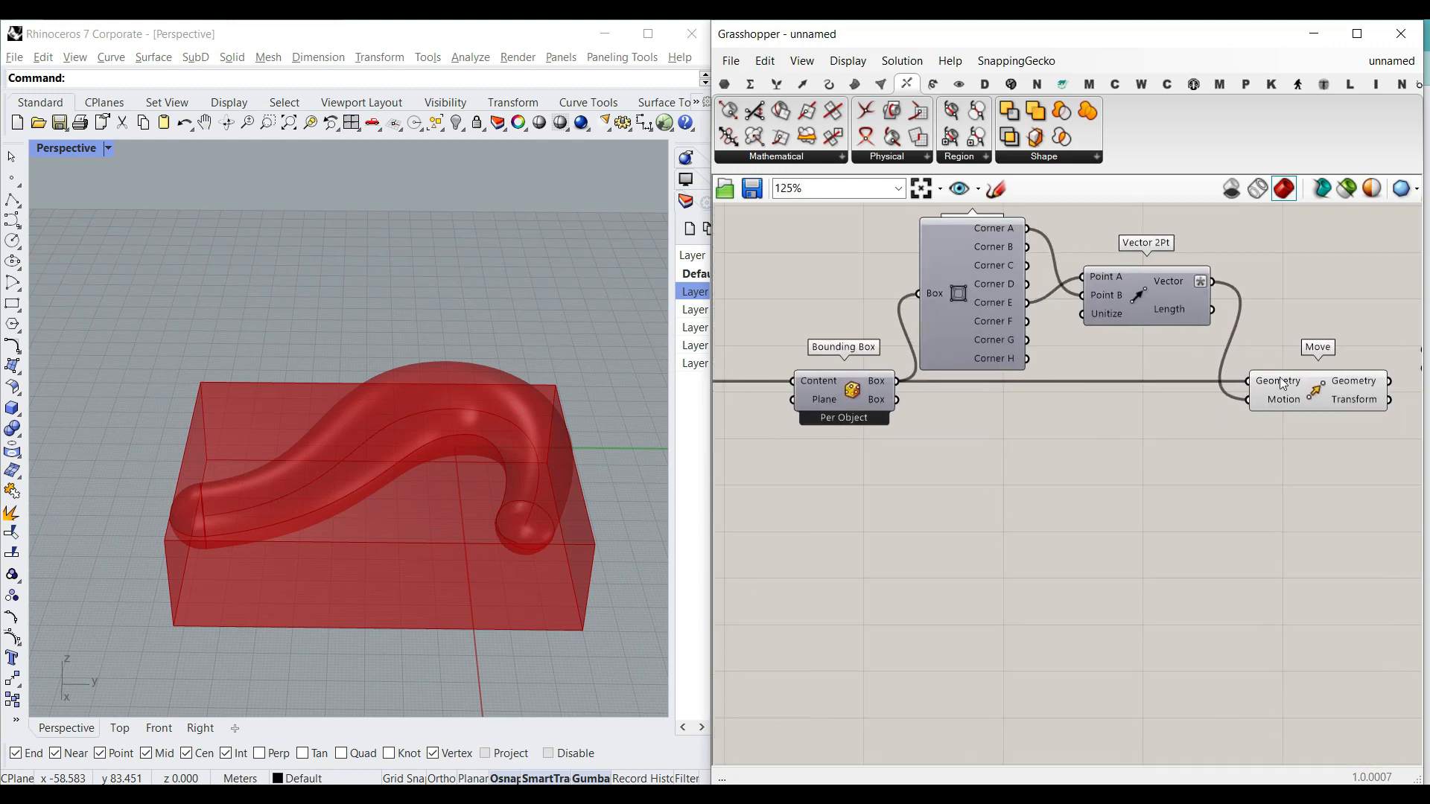
{"action": "right_click_drag", "start_coordinate": [1279, 376], "coordinate": [1093, 358]}
{"action": "scroll", "coordinate": [1292, 342], "scroll_direction": "down", "scroll_amount": 5}
{"action": "scroll", "coordinate": [1225, 392], "scroll_direction": "up", "scroll_amount": 5}
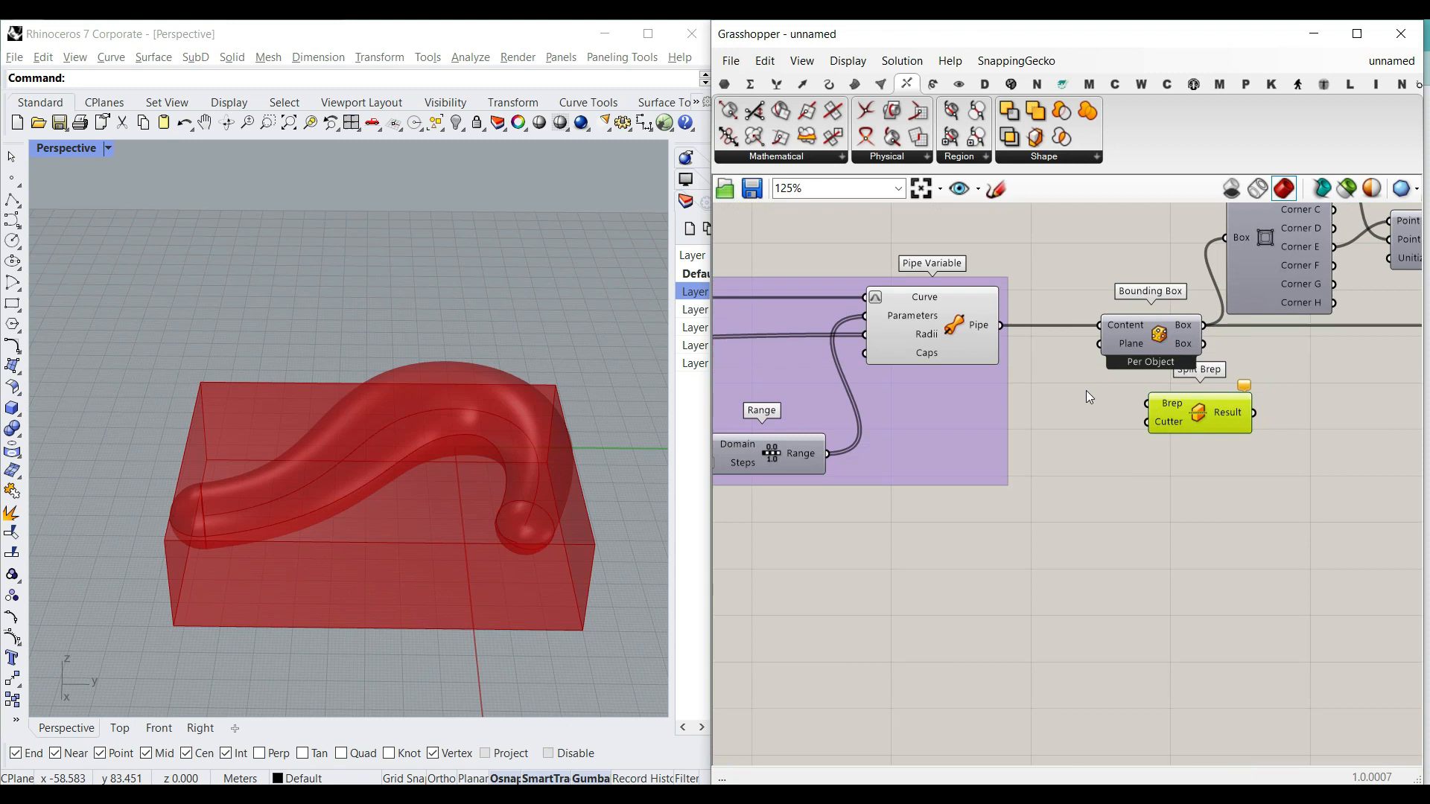
{"action": "scroll", "coordinate": [984, 321], "scroll_direction": "up", "scroll_amount": 2}
{"action": "left_click_drag", "start_coordinate": [1167, 419], "coordinate": [1184, 418]}
{"action": "scroll", "coordinate": [982, 399], "scroll_direction": "down", "scroll_amount": 4}
{"action": "left_click_drag", "start_coordinate": [1006, 402], "coordinate": [1375, 404]}
{"action": "right_click_drag", "start_coordinate": [1366, 401], "coordinate": [1184, 408]}
{"action": "left_click_drag", "start_coordinate": [1184, 409], "coordinate": [1224, 357]}
Shift the bounding box, corners, vector and Move components below the pipe wire and connect Move's Geometry output to Split Brep's Cutter.
{"action": "left_click_drag", "start_coordinate": [1139, 414], "coordinate": [789, 265]}
{"action": "left_click_drag", "start_coordinate": [877, 300], "coordinate": [879, 446]}
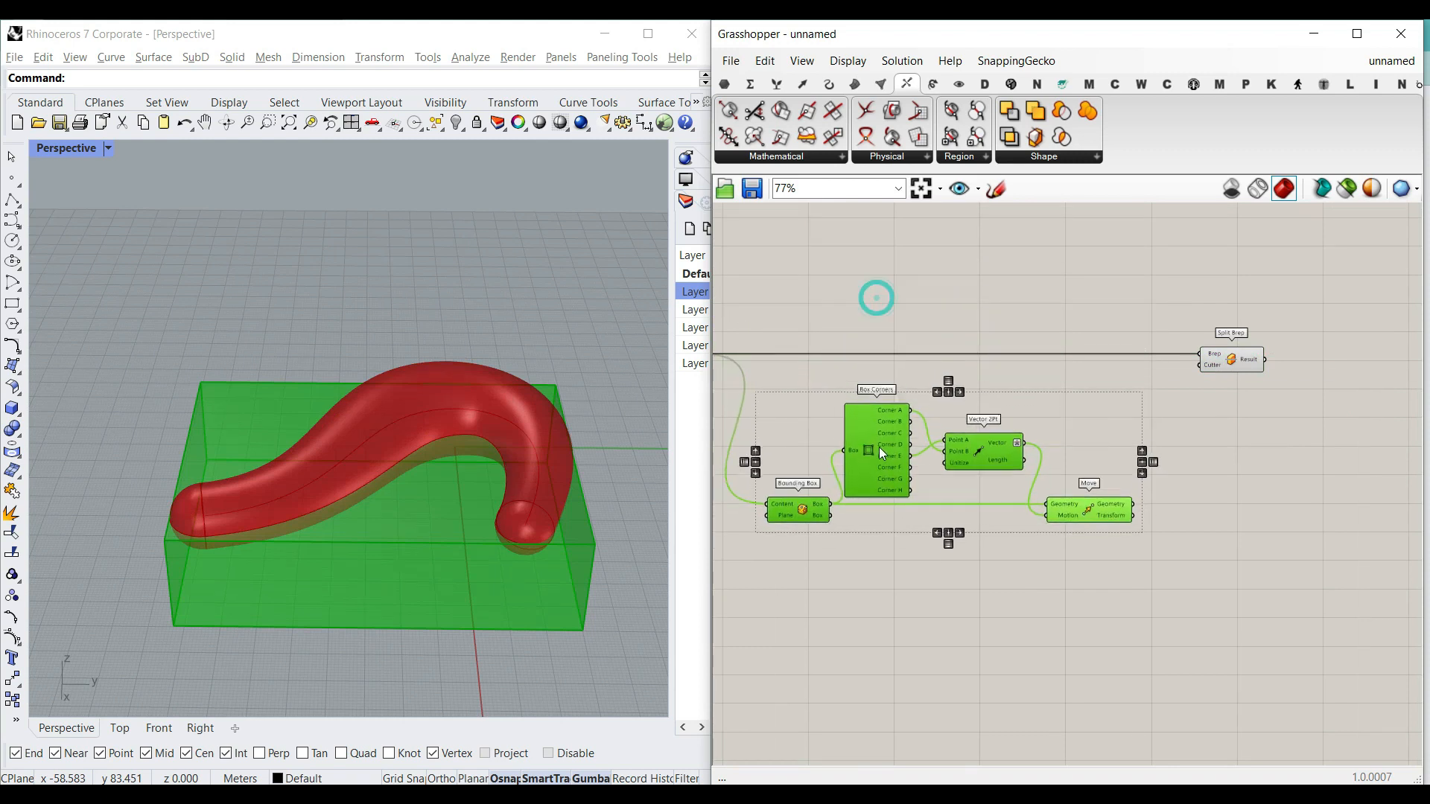
{"action": "left_click", "coordinate": [1076, 379]}
{"action": "scroll", "coordinate": [1134, 484], "scroll_direction": "up", "scroll_amount": 3}
{"action": "left_click_drag", "start_coordinate": [1129, 512], "coordinate": [1248, 300]}
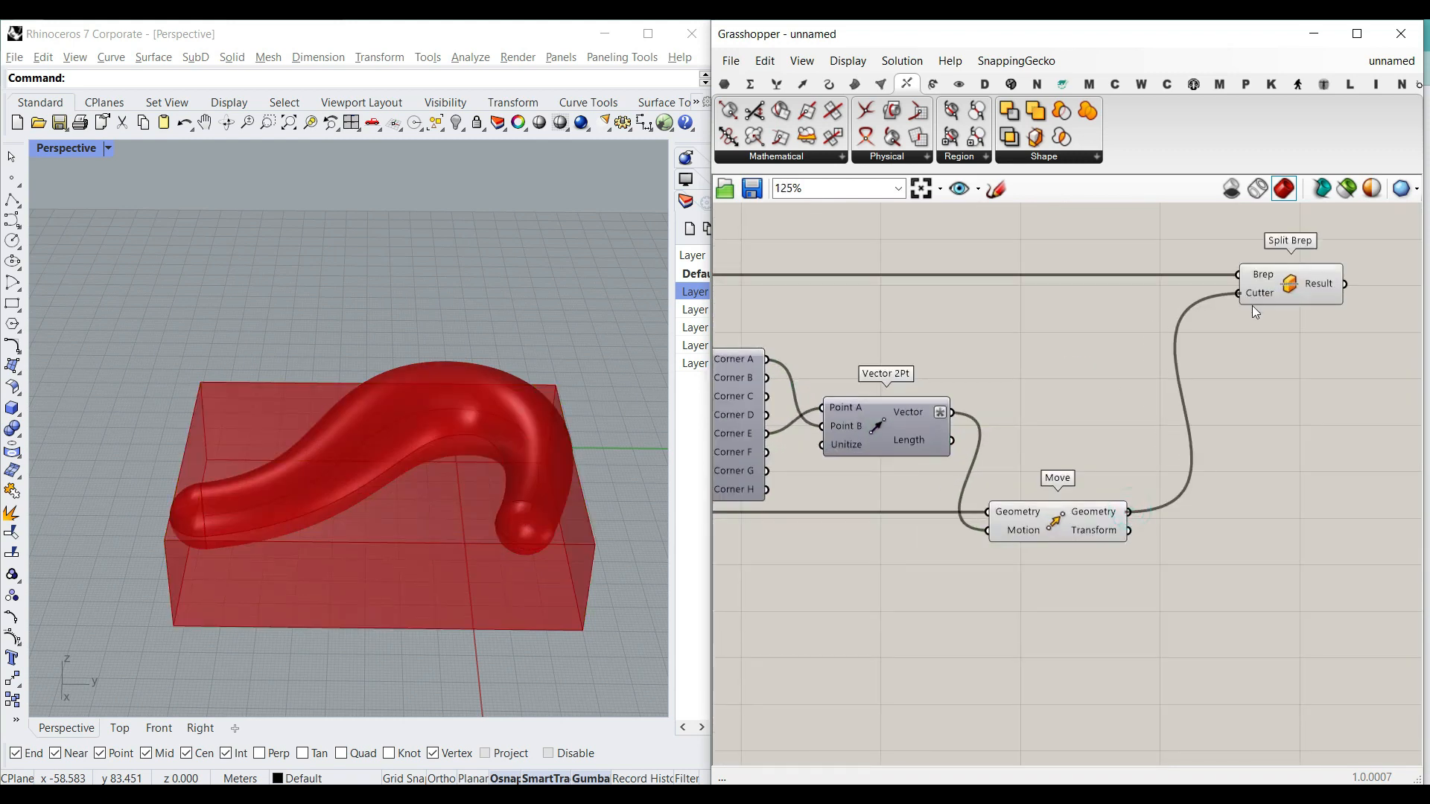
Bake the Split Brep result into Rhino and inspect the cut pieces.
{"action": "right_click_drag", "start_coordinate": [1262, 414], "coordinate": [1142, 426]}
{"action": "mouse_move", "coordinate": [1204, 296]}
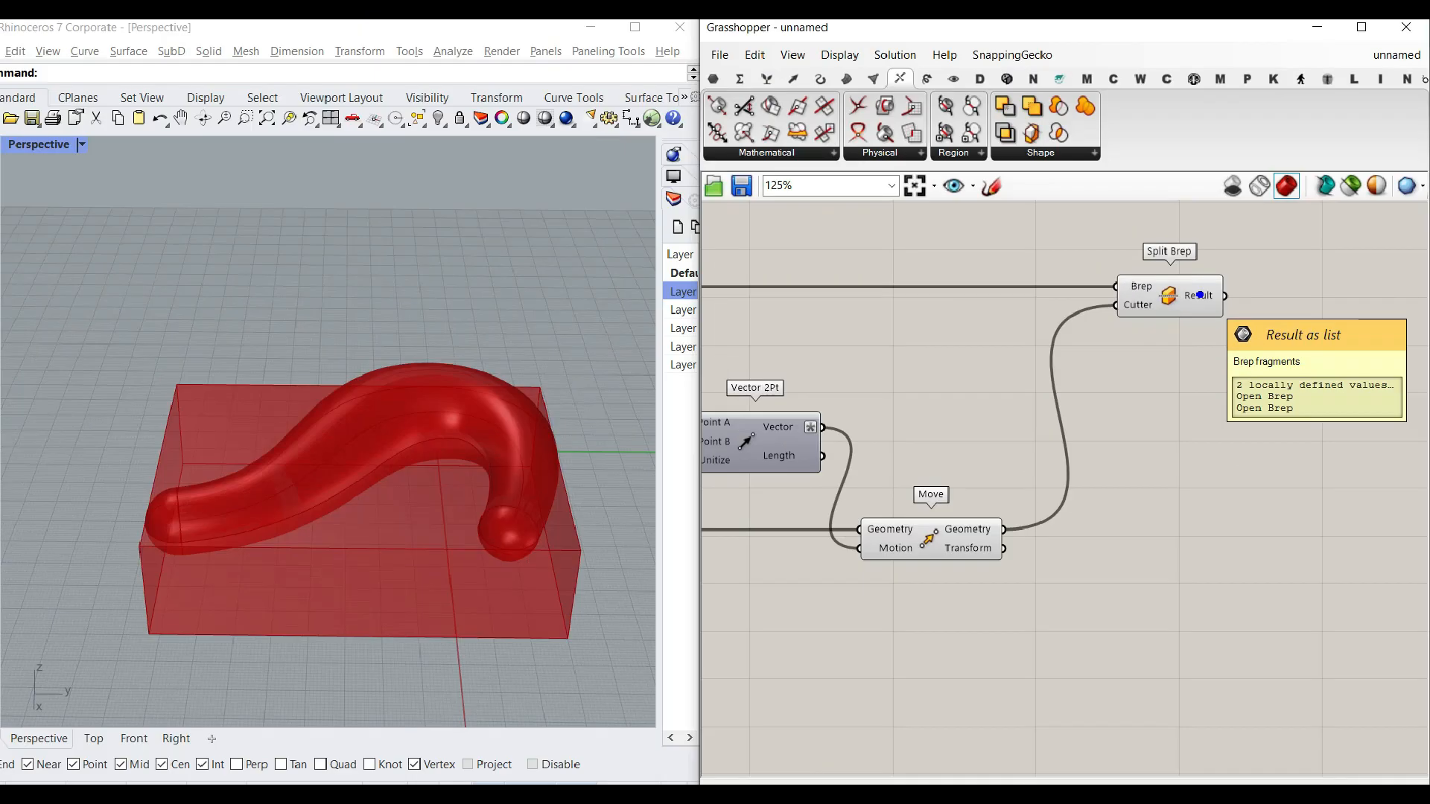
{"action": "right_click", "coordinate": [1203, 297]}
{"action": "left_click", "coordinate": [1236, 313]}
{"action": "left_click", "coordinate": [1235, 485]}
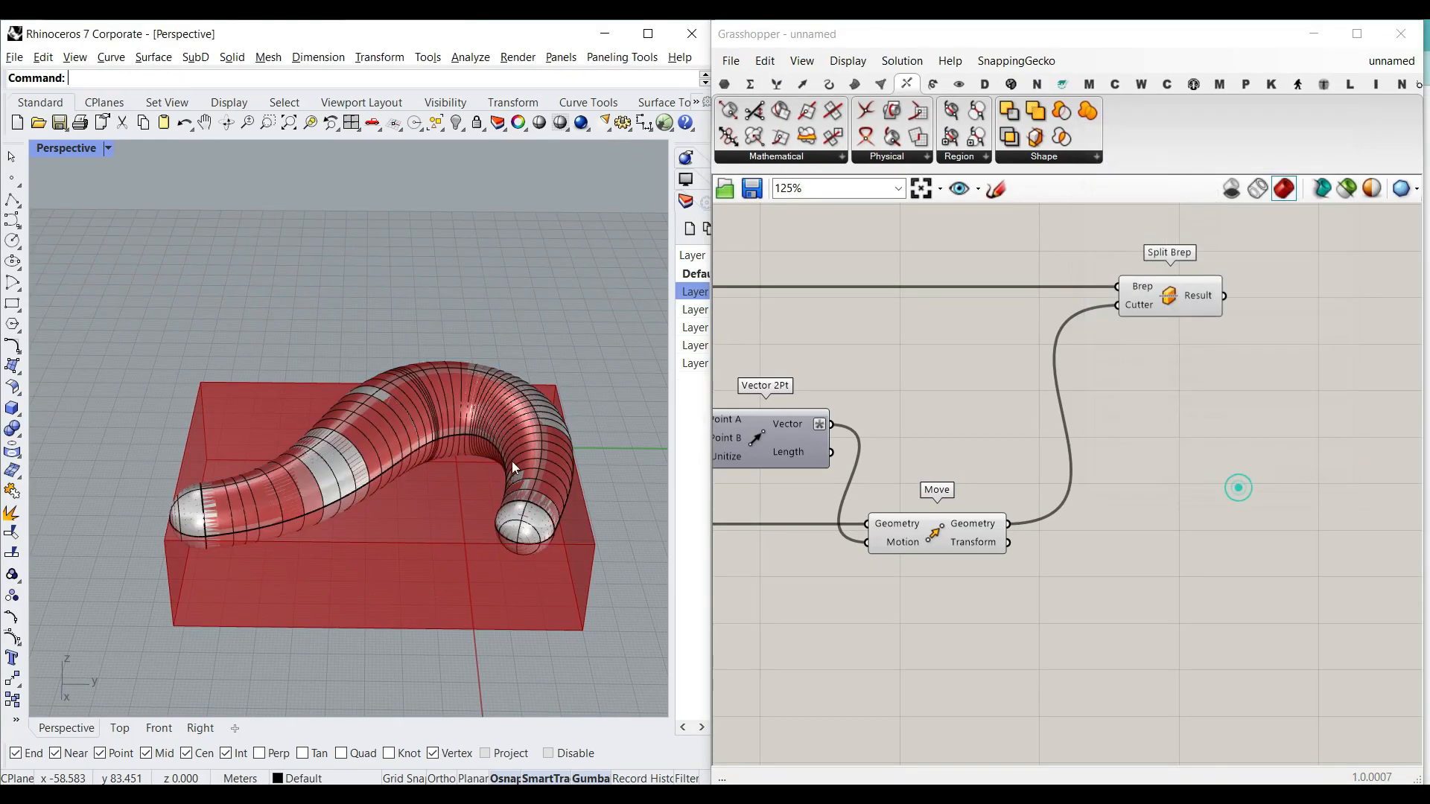
{"action": "right_click_drag", "start_coordinate": [457, 476], "coordinate": [457, 408]}
{"action": "left_click", "coordinate": [446, 475]}
{"action": "left_click", "coordinate": [509, 331]}
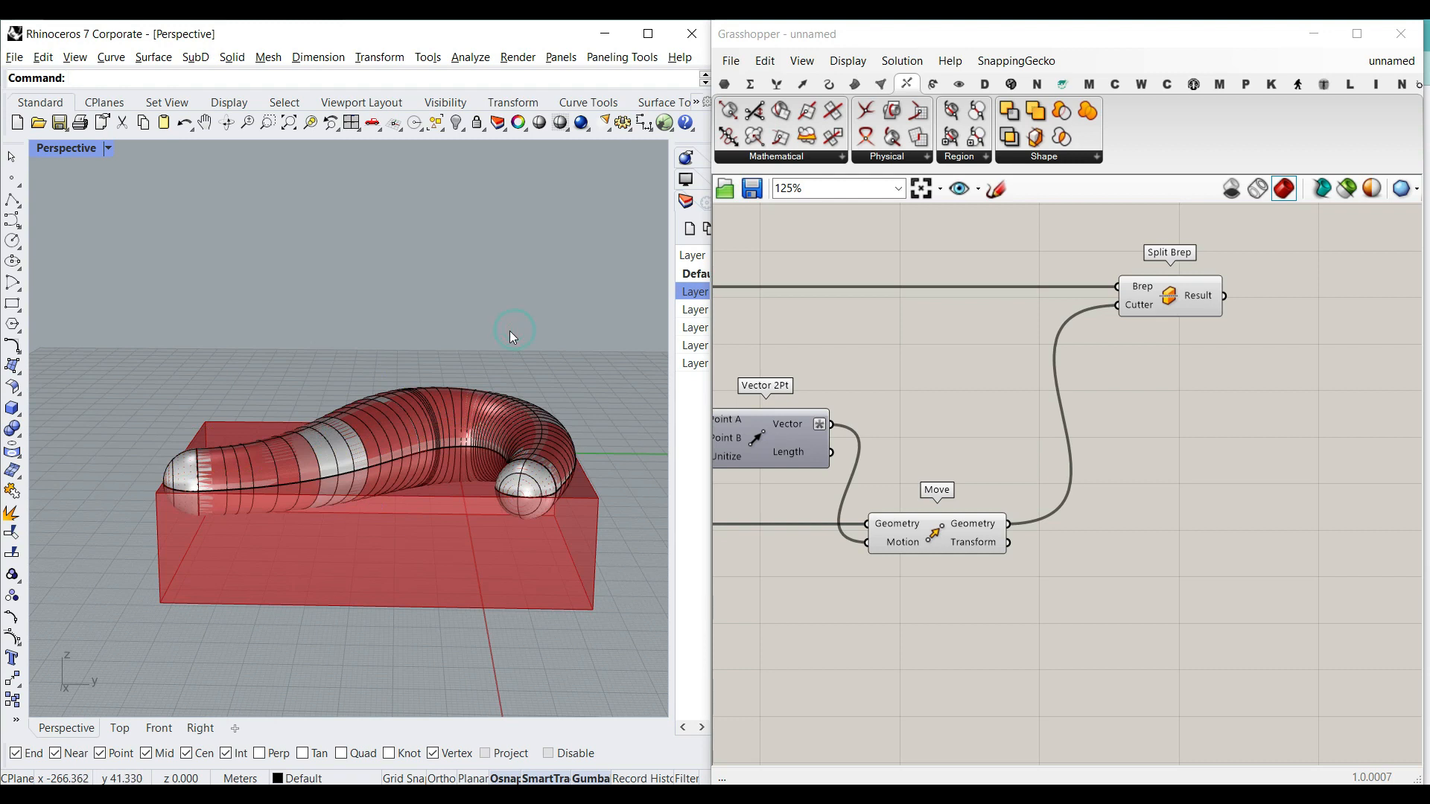
Turn off the preview of the Move and Pipe Variable components.
{"action": "scroll", "coordinate": [1249, 402], "scroll_direction": "down", "scroll_amount": 3}
{"action": "left_click_drag", "start_coordinate": [1102, 527], "coordinate": [858, 409]}
{"action": "scroll", "coordinate": [1046, 498], "scroll_direction": "down", "scroll_amount": 4}
{"action": "right_click", "coordinate": [881, 369]}
{"action": "left_click", "coordinate": [923, 396]}
{"action": "left_click", "coordinate": [945, 350]}
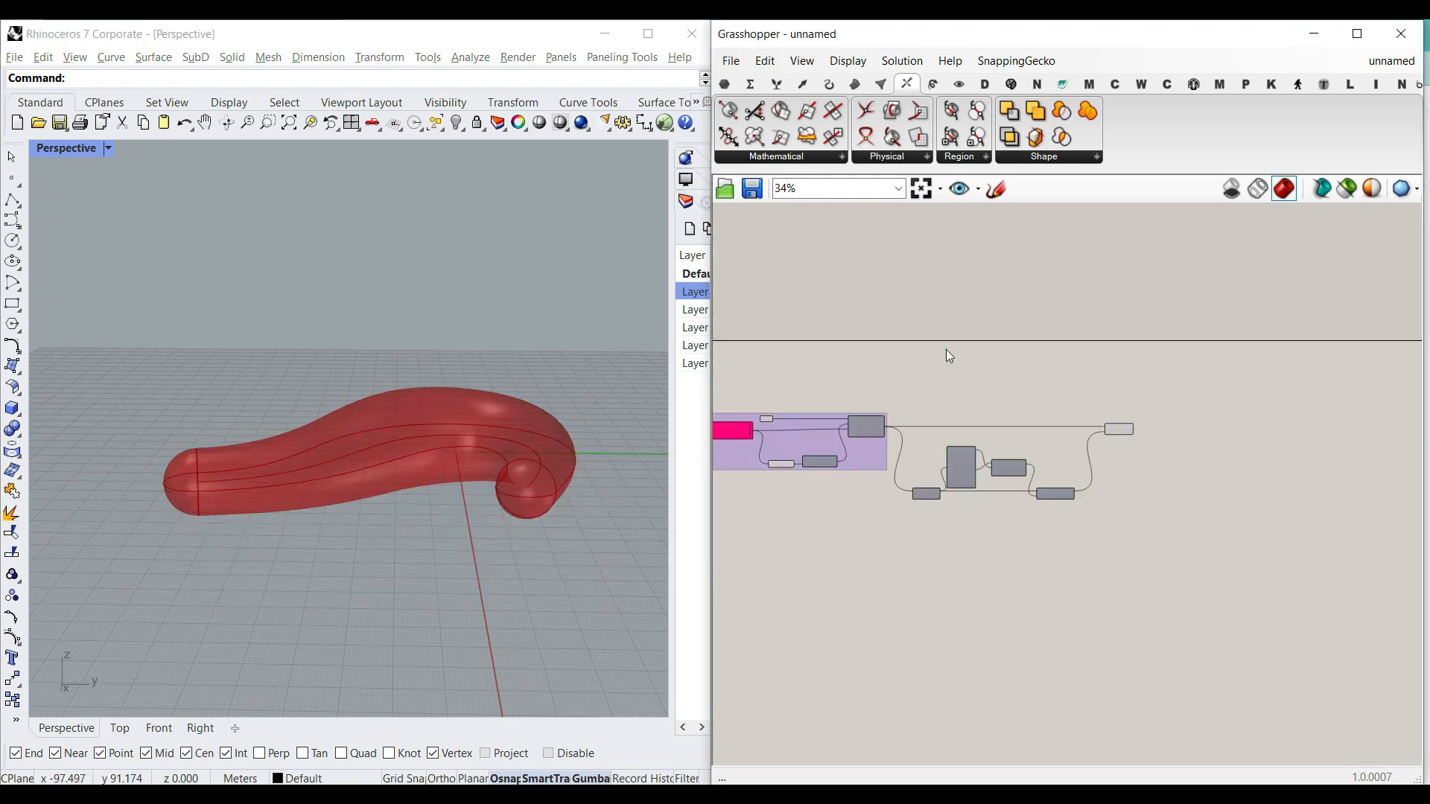
Add a List Item component and connect Split Brep's Result output to its List input.
{"action": "scroll", "coordinate": [1127, 453], "scroll_direction": "up", "scroll_amount": 6}
{"action": "scroll", "coordinate": [1030, 432], "scroll_direction": "up", "scroll_amount": 1}
{"action": "left_click", "coordinate": [776, 84]}
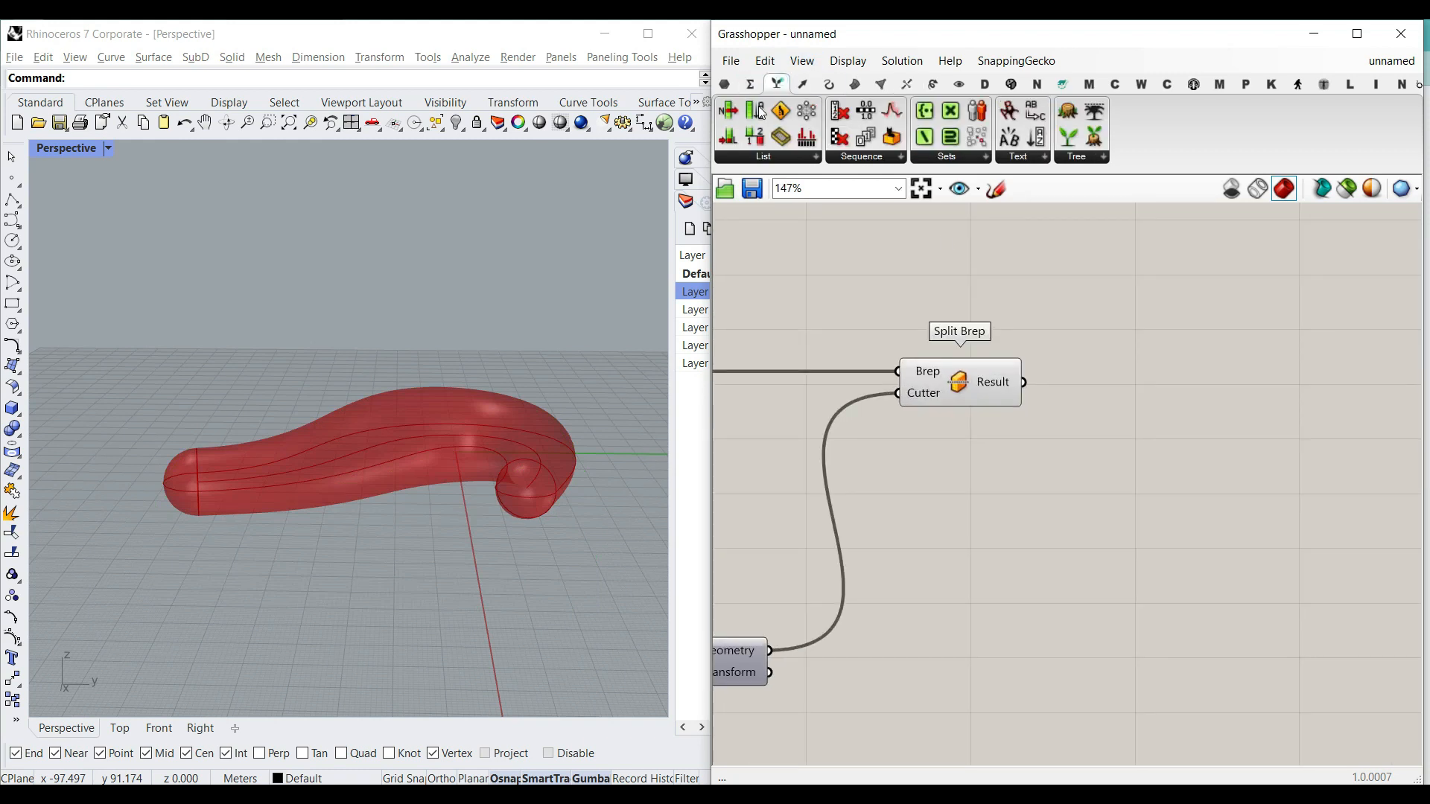
{"action": "left_click", "coordinate": [1143, 458]}
{"action": "left_click_drag", "start_coordinate": [1023, 383], "coordinate": [1114, 404]}
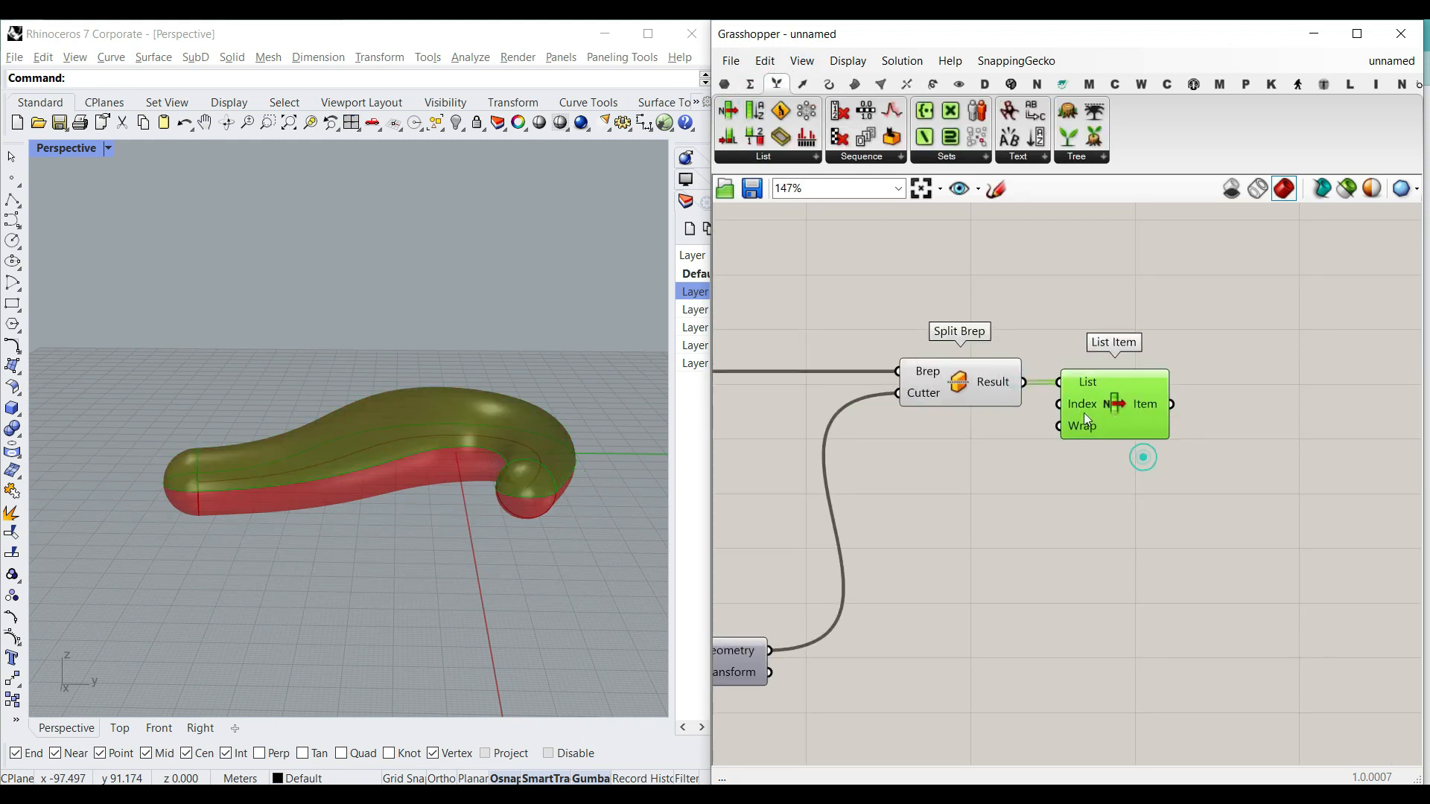
{"action": "scroll", "coordinate": [919, 440], "scroll_direction": "down", "scroll_amount": 5}
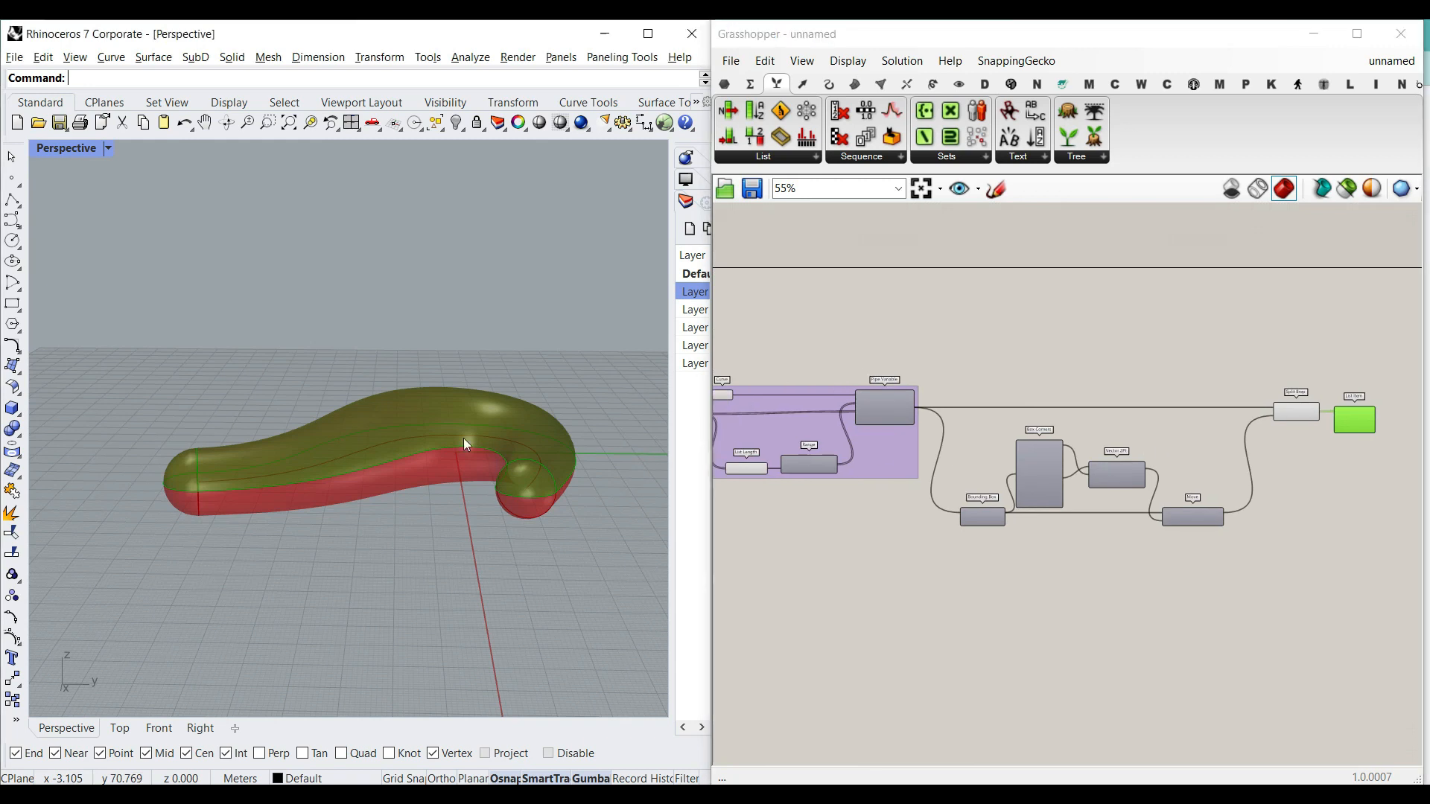
{"action": "right_click_drag", "start_coordinate": [463, 437], "coordinate": [426, 449]}
{"action": "right_click_drag", "start_coordinate": [944, 389], "coordinate": [1277, 395]}
{"action": "scroll", "coordinate": [1053, 395], "scroll_direction": "up", "scroll_amount": 4}
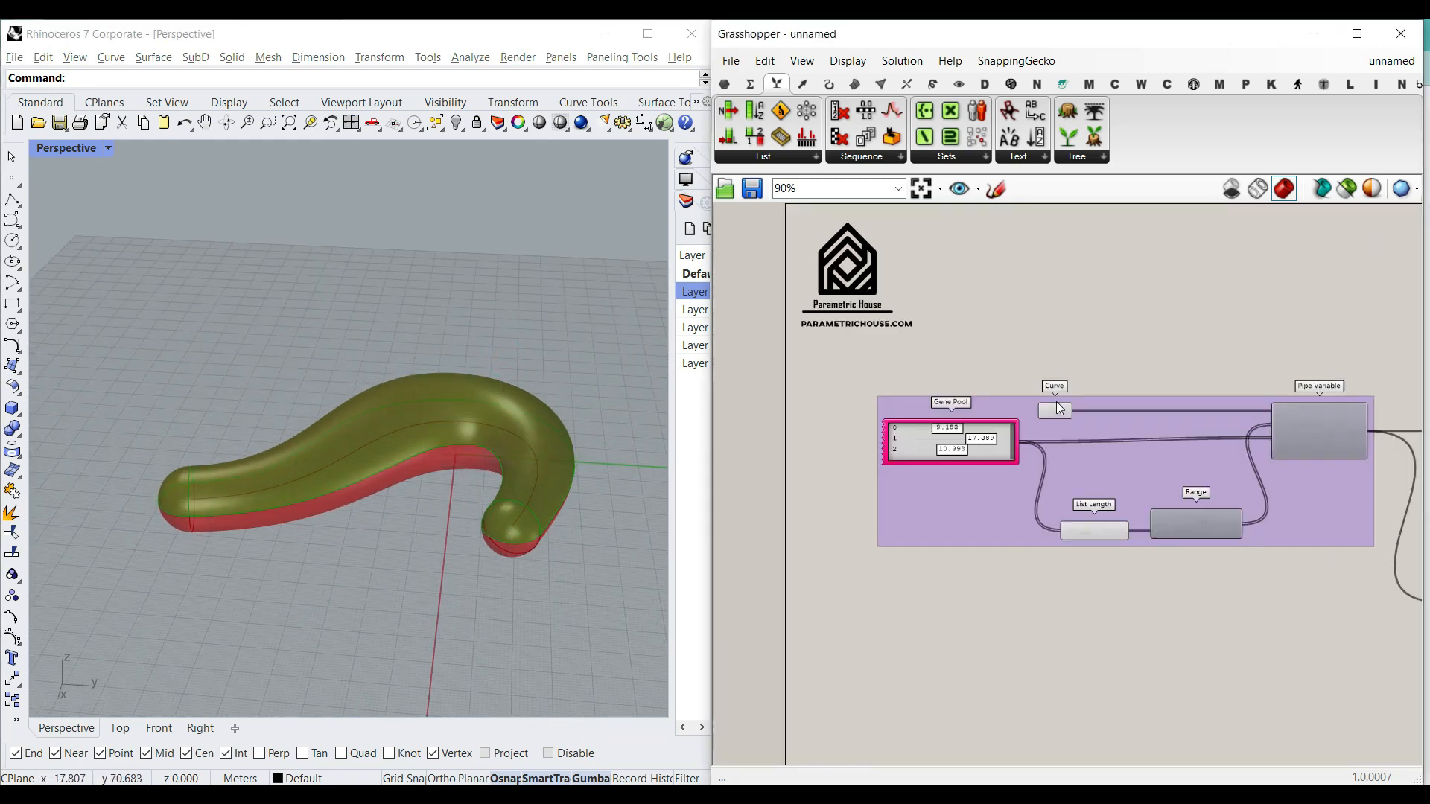
{"action": "left_click", "coordinate": [11, 201]}
{"action": "left_click", "coordinate": [217, 522]}
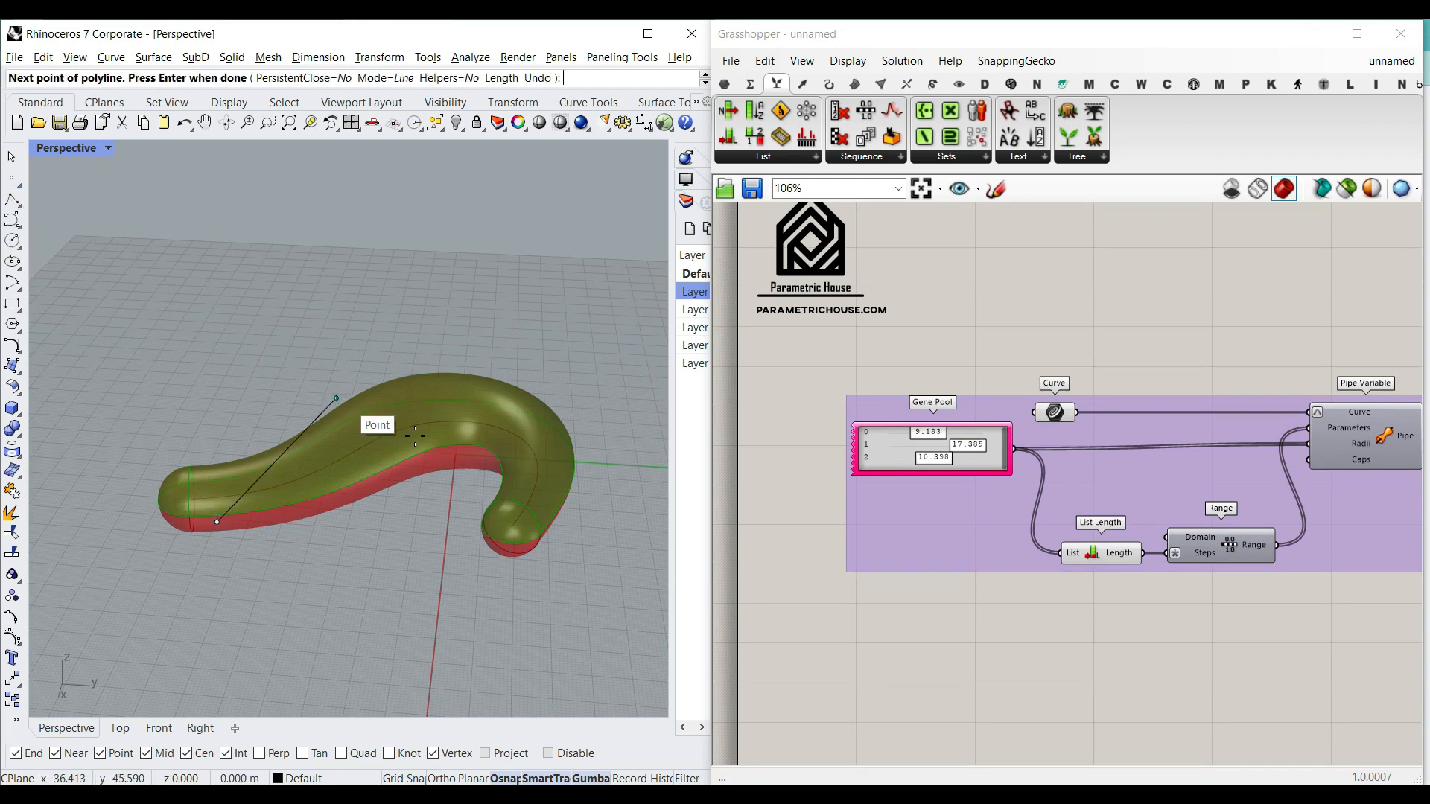
{"action": "key", "text": "Escape"}
Draw an open, looping eight-point control-point curve on the ground plane across the existing pipe.
{"action": "left_click", "coordinate": [11, 220]}
{"action": "left_click", "coordinate": [341, 546]}
{"action": "left_click", "coordinate": [311, 429]}
{"action": "left_click", "coordinate": [485, 415]}
{"action": "left_click", "coordinate": [607, 469]}
{"action": "left_click", "coordinate": [582, 351]}
{"action": "left_click", "coordinate": [445, 311]}
{"action": "left_click", "coordinate": [285, 325]}
{"action": "left_click", "coordinate": [242, 383]}
{"action": "key", "text": "Return"}
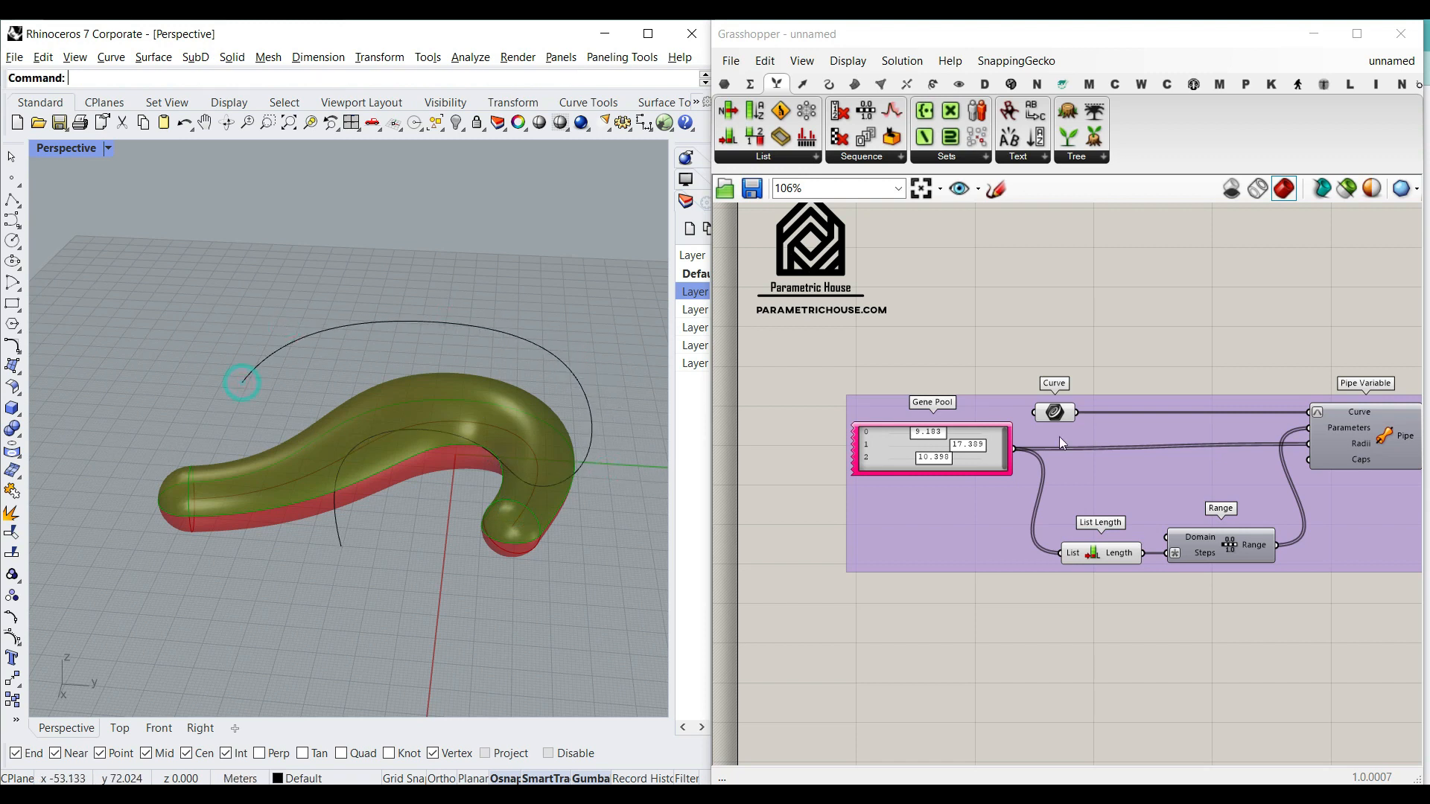
Reference the newly drawn curve in the Curve parameter in place of the old one and check the regenerated split pipe.
{"action": "right_click", "coordinate": [1054, 412]}
{"action": "left_click", "coordinate": [1114, 642]}
{"action": "left_click", "coordinate": [536, 350]}
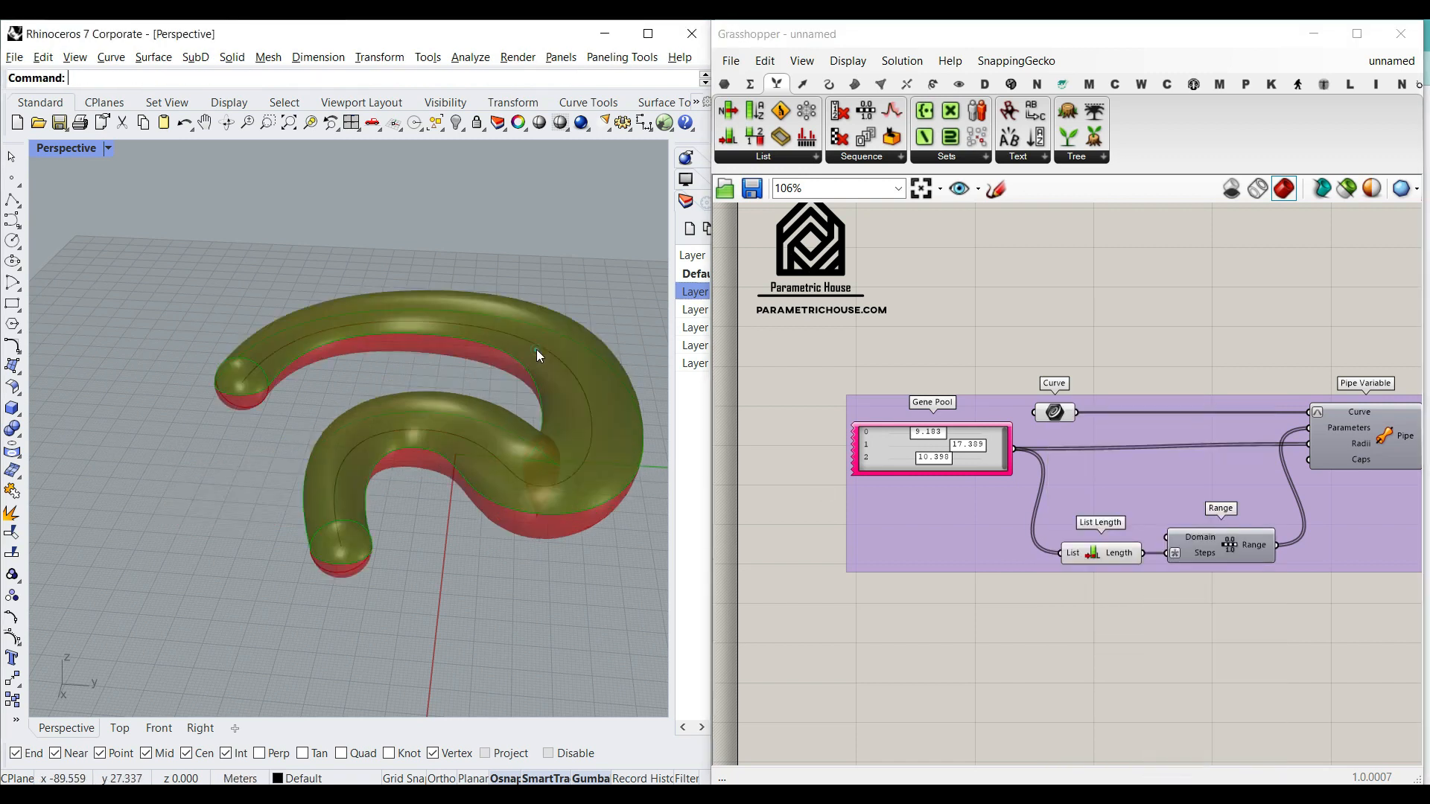
{"action": "right_click_drag", "start_coordinate": [536, 350], "coordinate": [366, 405]}
{"action": "left_click", "coordinate": [430, 441]}
{"action": "right_click_drag", "start_coordinate": [431, 441], "coordinate": [548, 504]}
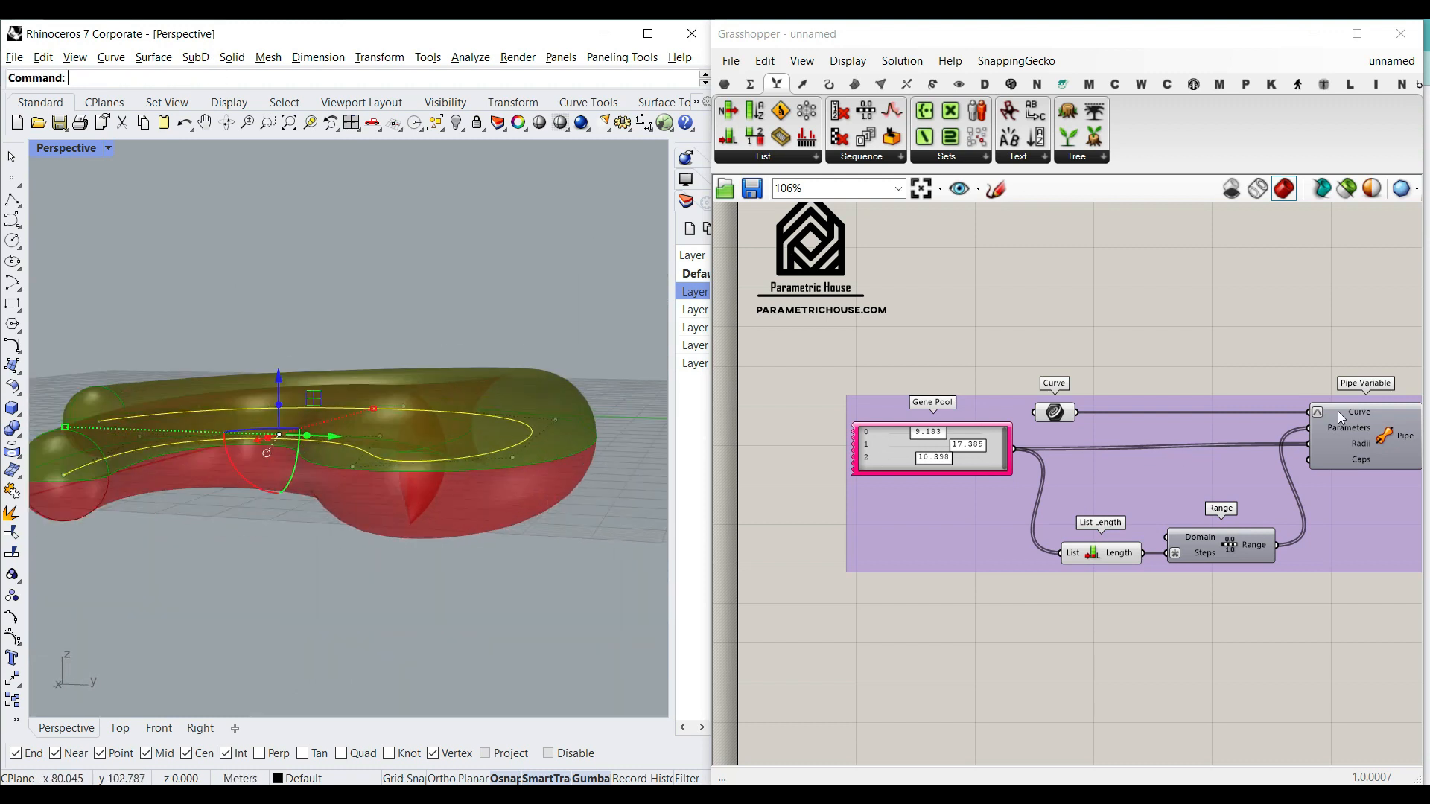
Delete the List Item component attached to Split Brep's Result output.
{"action": "right_click_drag", "start_coordinate": [1338, 417], "coordinate": [1021, 417]}
{"action": "scroll", "coordinate": [1021, 417], "scroll_direction": "down", "scroll_amount": 2}
{"action": "right_click_drag", "start_coordinate": [1273, 422], "coordinate": [843, 405]}
{"action": "scroll", "coordinate": [1204, 425], "scroll_direction": "up", "scroll_amount": 3}
{"action": "right_click_drag", "start_coordinate": [413, 448], "coordinate": [413, 448]}
{"action": "left_click", "coordinate": [1124, 306]}
{"action": "right_click_drag", "start_coordinate": [548, 413], "coordinate": [423, 538]}
{"action": "left_click", "coordinate": [461, 271]}
{"action": "scroll", "coordinate": [436, 317], "scroll_direction": "down", "scroll_amount": 3}
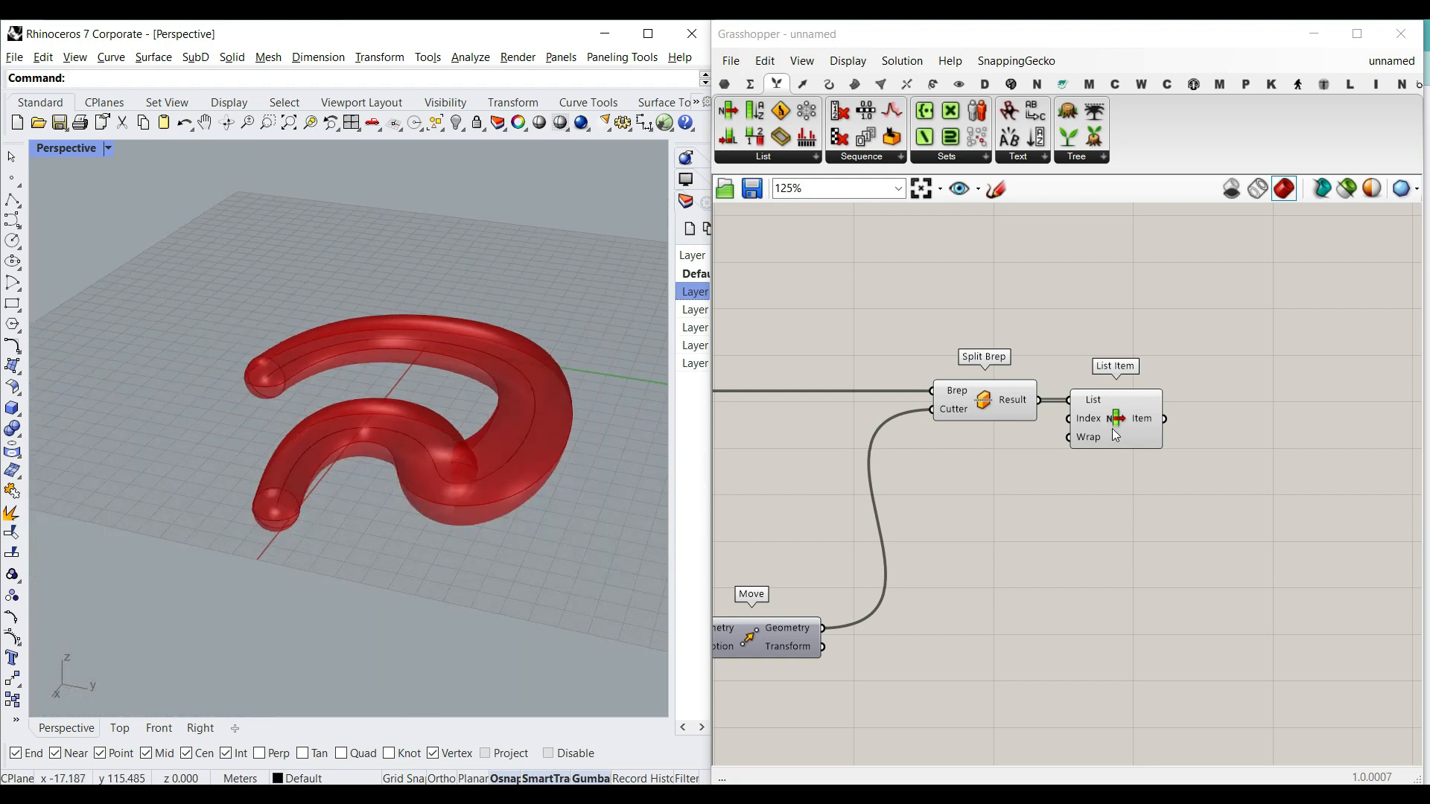
{"action": "left_click", "coordinate": [1116, 404]}
{"action": "key", "text": "Delete"}
Reshape the base curve through its control points to open up the tight bend where the pipe overlaps itself.
{"action": "left_click", "coordinate": [509, 463]}
{"action": "right_click_drag", "start_coordinate": [509, 463], "coordinate": [379, 566]}
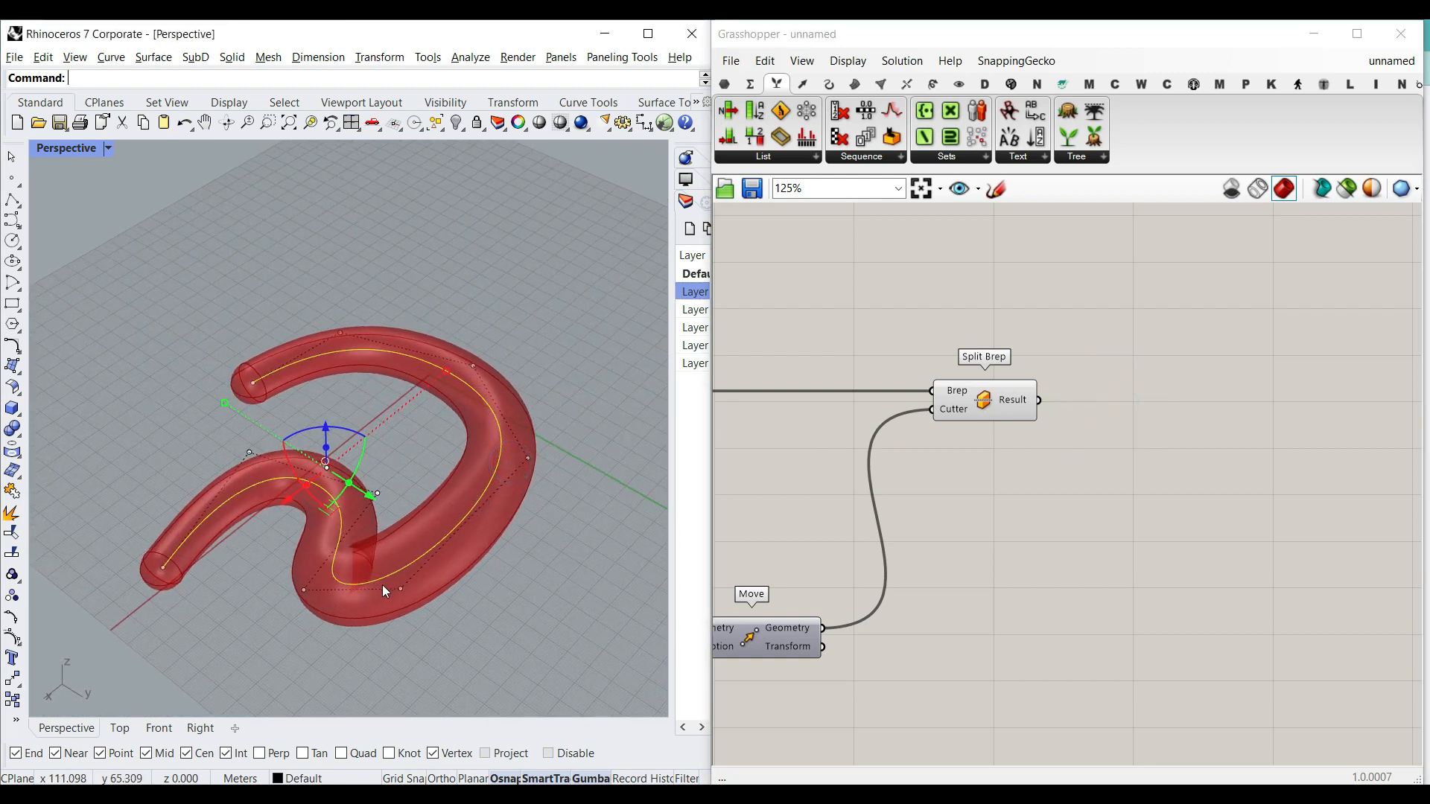
{"action": "scroll", "coordinate": [343, 546], "scroll_direction": "up", "scroll_amount": 4}
{"action": "scroll", "coordinate": [449, 530], "scroll_direction": "down", "scroll_amount": 2}
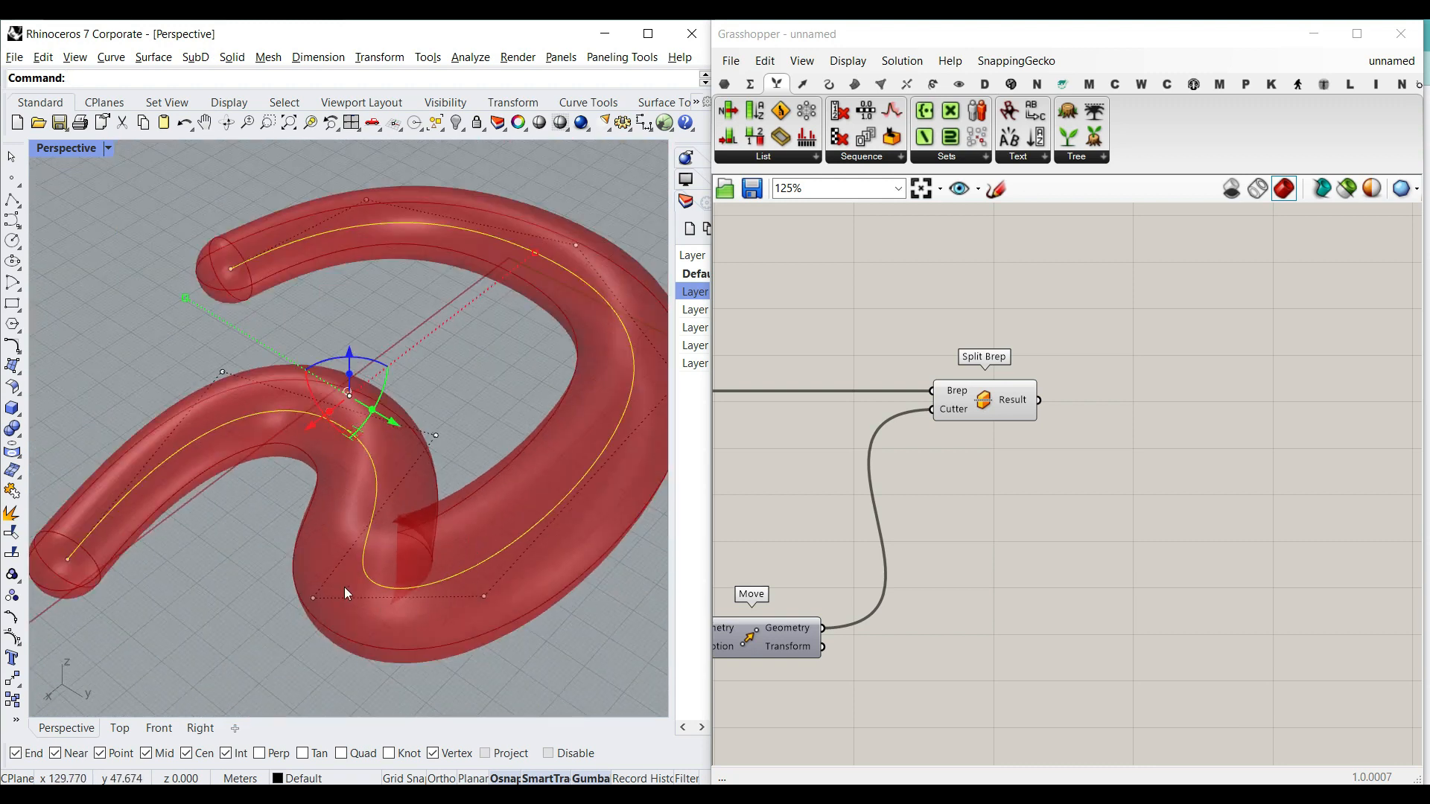
{"action": "scroll", "coordinate": [399, 569], "scroll_direction": "up", "scroll_amount": 3}
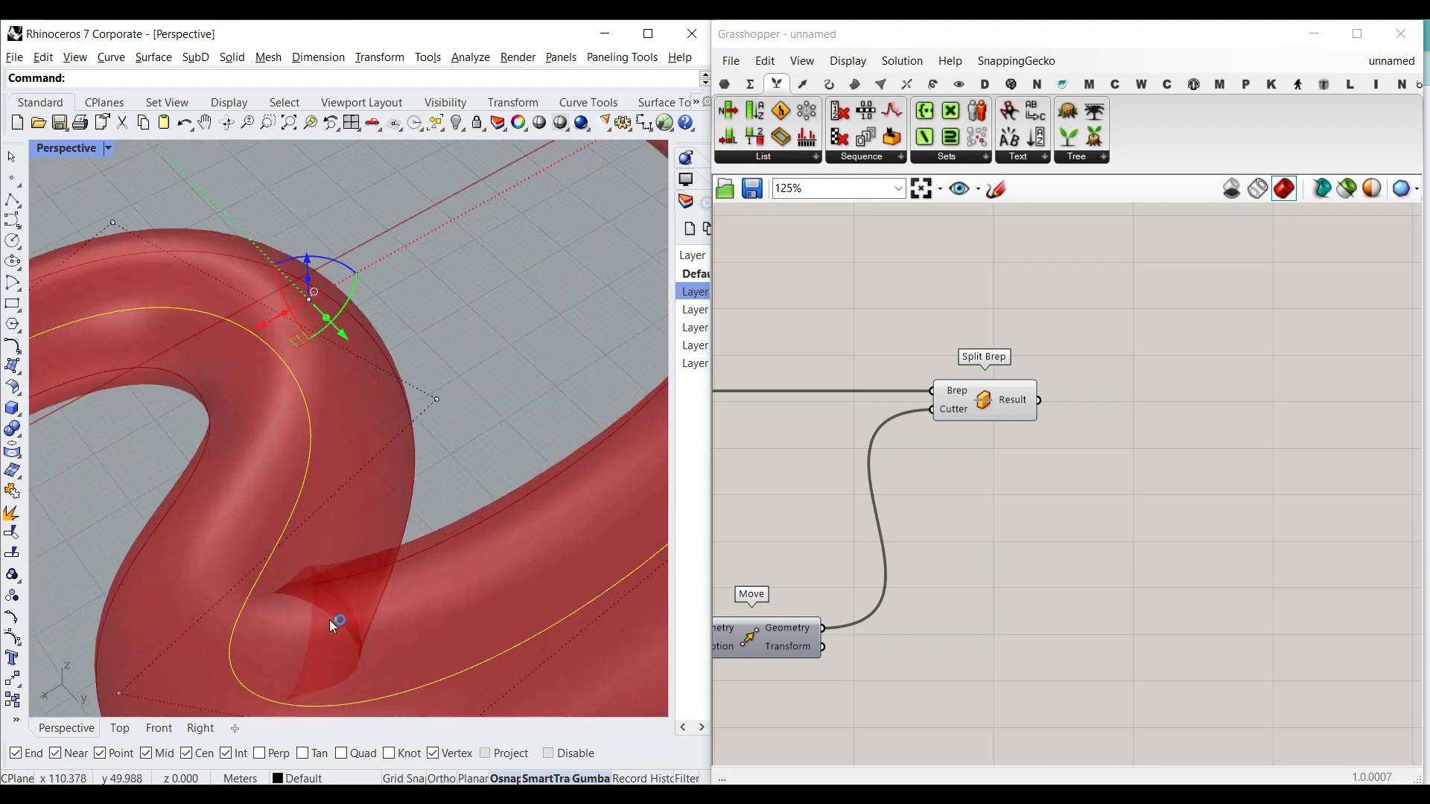
{"action": "scroll", "coordinate": [329, 619], "scroll_direction": "down", "scroll_amount": 4}
{"action": "scroll", "coordinate": [365, 555], "scroll_direction": "up", "scroll_amount": 2}
{"action": "left_click", "coordinate": [484, 475]}
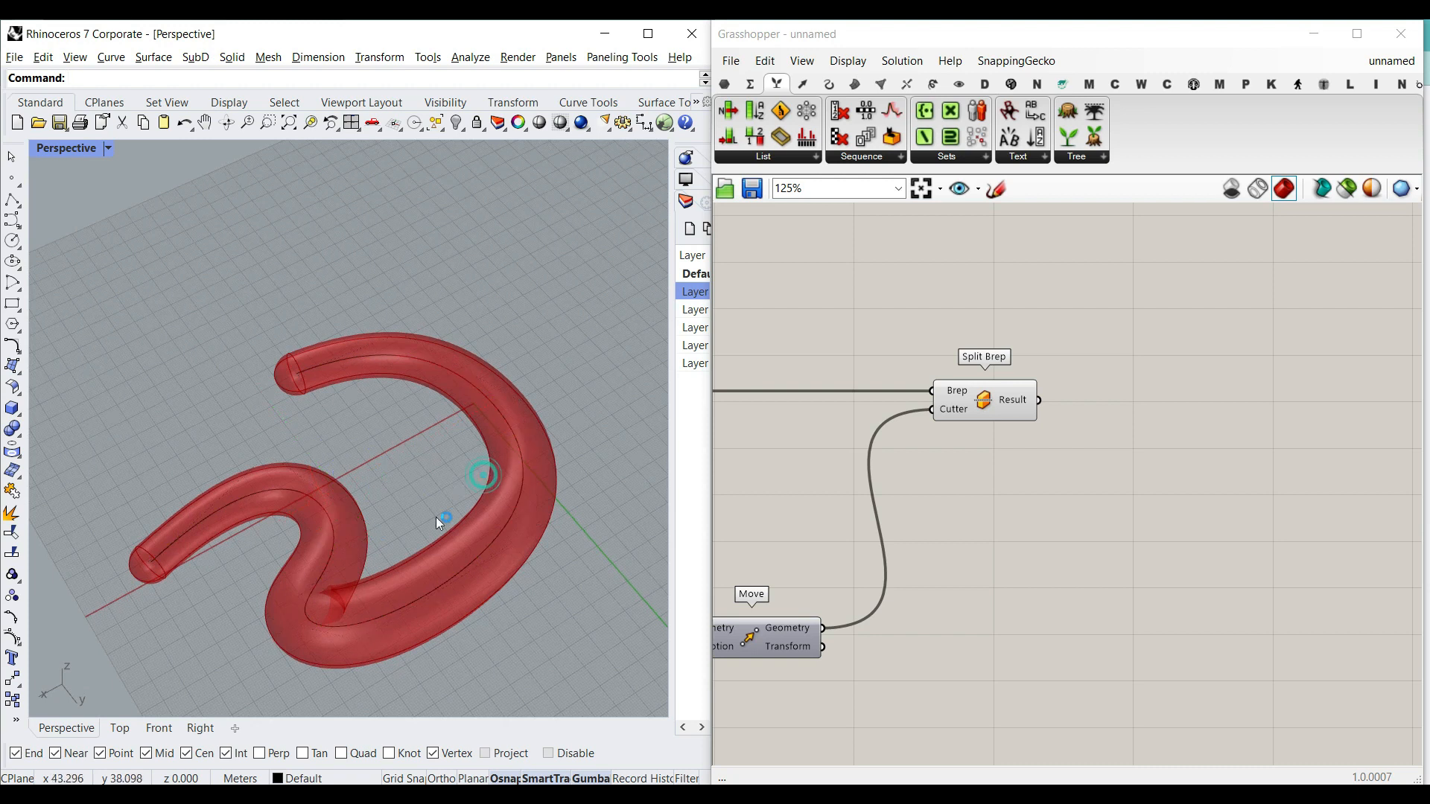
{"action": "left_click", "coordinate": [379, 618]}
{"action": "left_click_drag", "start_coordinate": [271, 616], "coordinate": [375, 531]}
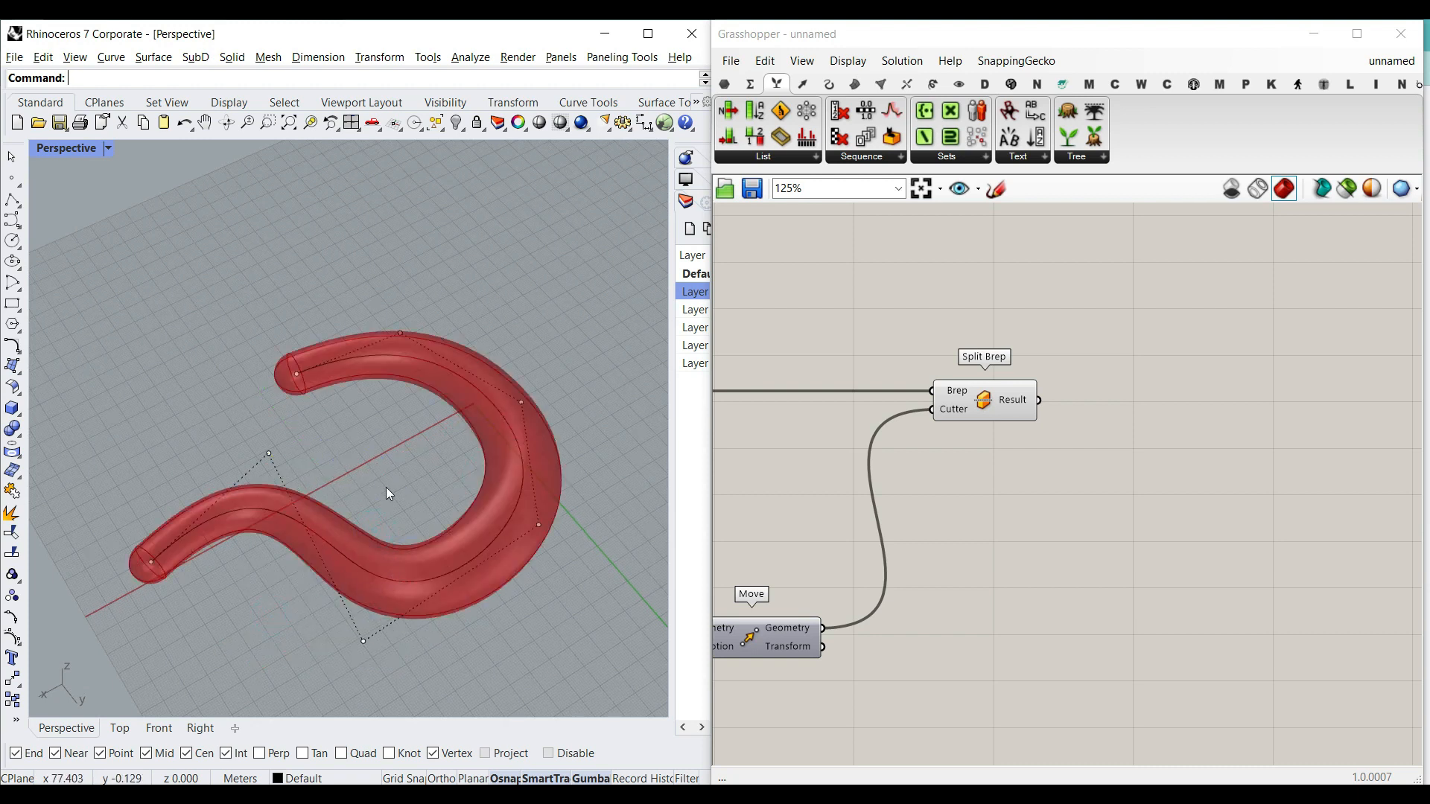
Scale the whole base curve down uniformly and deselect it.
{"action": "right_click_drag", "start_coordinate": [391, 458], "coordinate": [408, 455]}
{"action": "right_click_drag", "start_coordinate": [439, 444], "coordinate": [457, 530]}
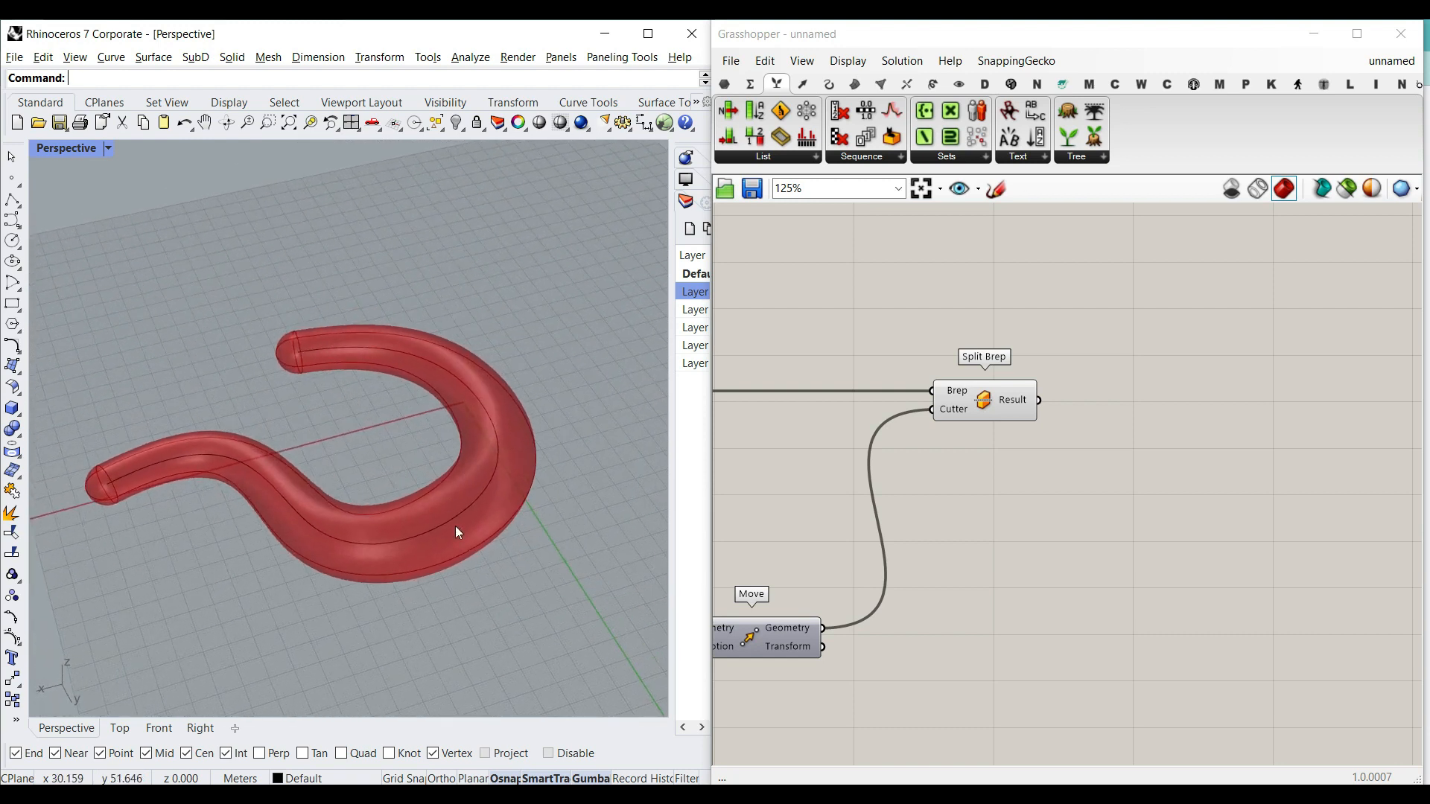
{"action": "left_click", "coordinate": [438, 530]}
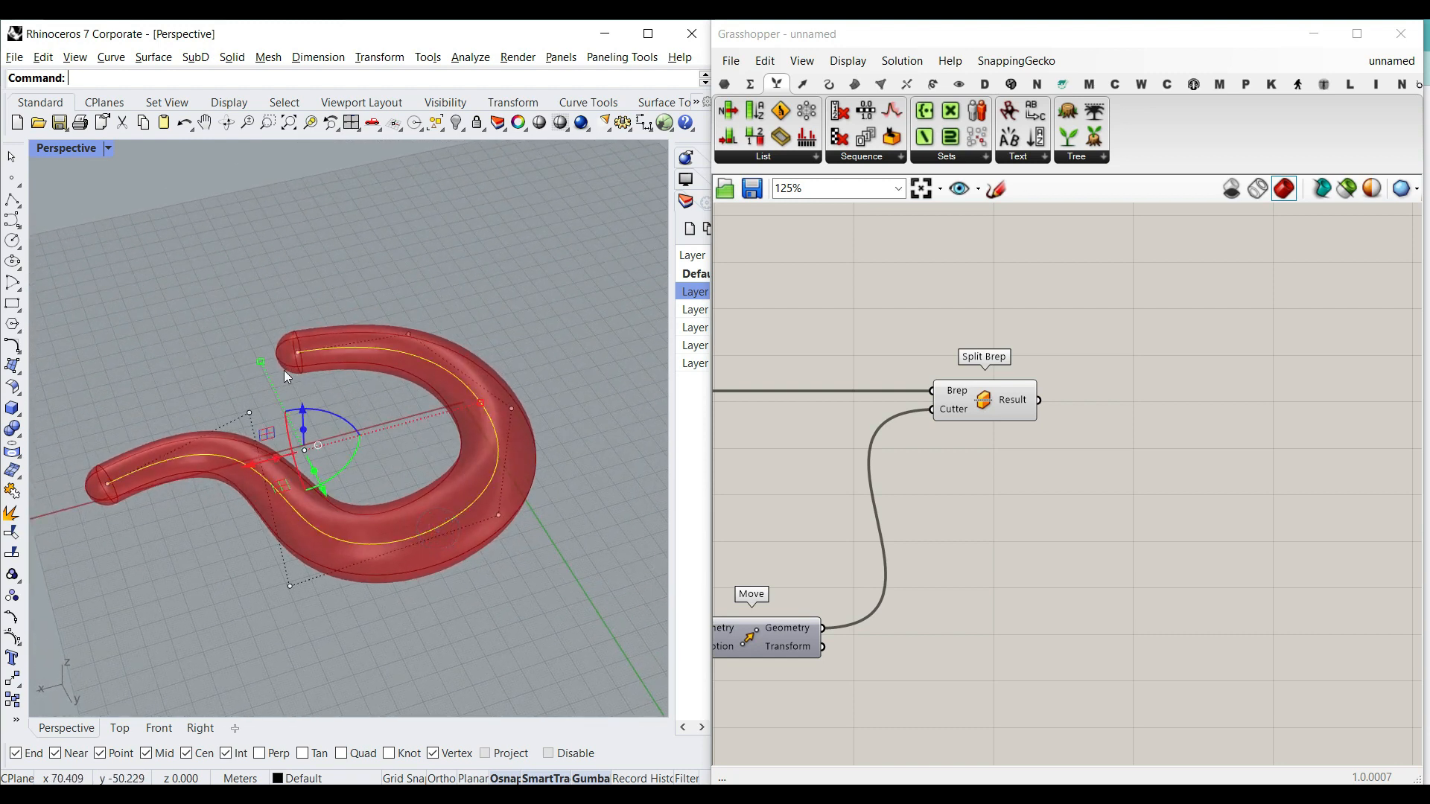
{"action": "left_click_drag", "start_coordinate": [265, 364], "coordinate": [289, 393], "text": "shift"}
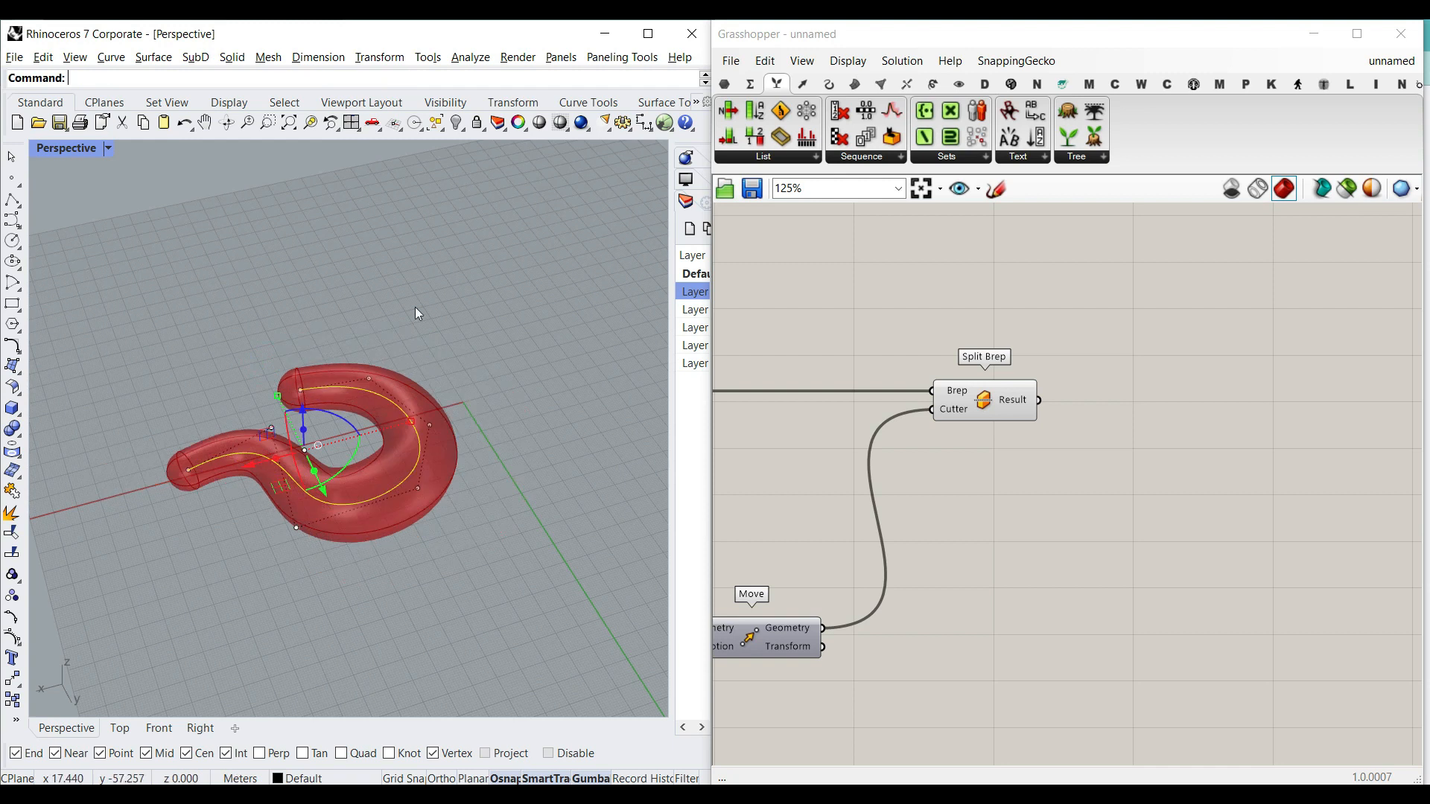
{"action": "left_click", "coordinate": [439, 282]}
Adjust the control points near one end of the base curve and delete the one at its sharp bend.
{"action": "scroll", "coordinate": [302, 508], "scroll_direction": "up", "scroll_amount": 4}
{"action": "right_click_drag", "start_coordinate": [302, 508], "coordinate": [450, 504]}
{"action": "scroll", "coordinate": [321, 465], "scroll_direction": "down", "scroll_amount": 6}
{"action": "right_click_drag", "start_coordinate": [320, 465], "coordinate": [454, 413]}
{"action": "scroll", "coordinate": [480, 400], "scroll_direction": "up", "scroll_amount": 6}
{"action": "left_click", "coordinate": [397, 431]}
{"action": "left_click_drag", "start_coordinate": [286, 481], "coordinate": [568, 452]}
{"action": "left_click", "coordinate": [610, 424]}
{"action": "left_click", "coordinate": [591, 364]}
{"action": "left_click", "coordinate": [531, 450]}
{"action": "left_click", "coordinate": [565, 449]}
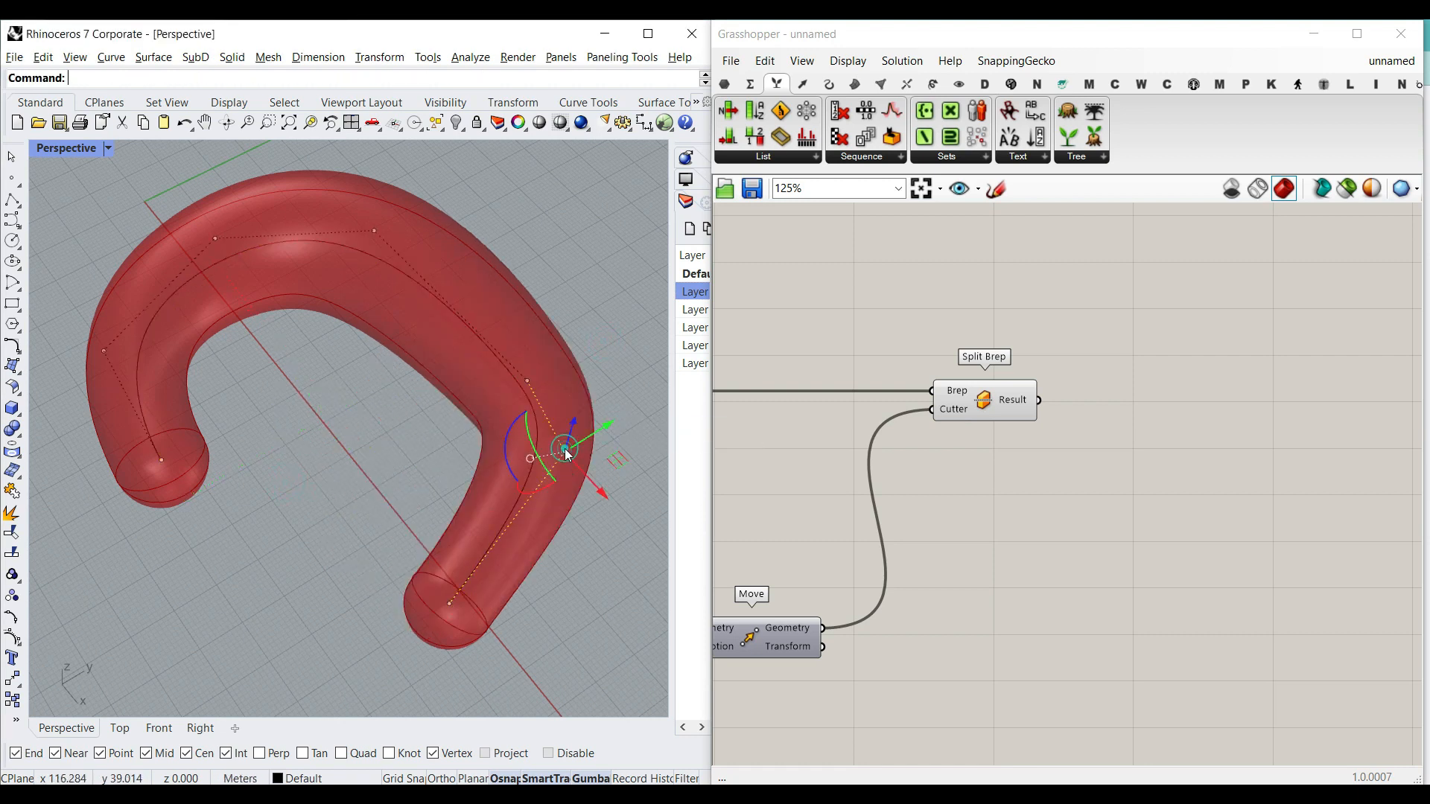
{"action": "key", "text": "Delete"}
{"action": "right_click_drag", "start_coordinate": [448, 498], "coordinate": [530, 435]}
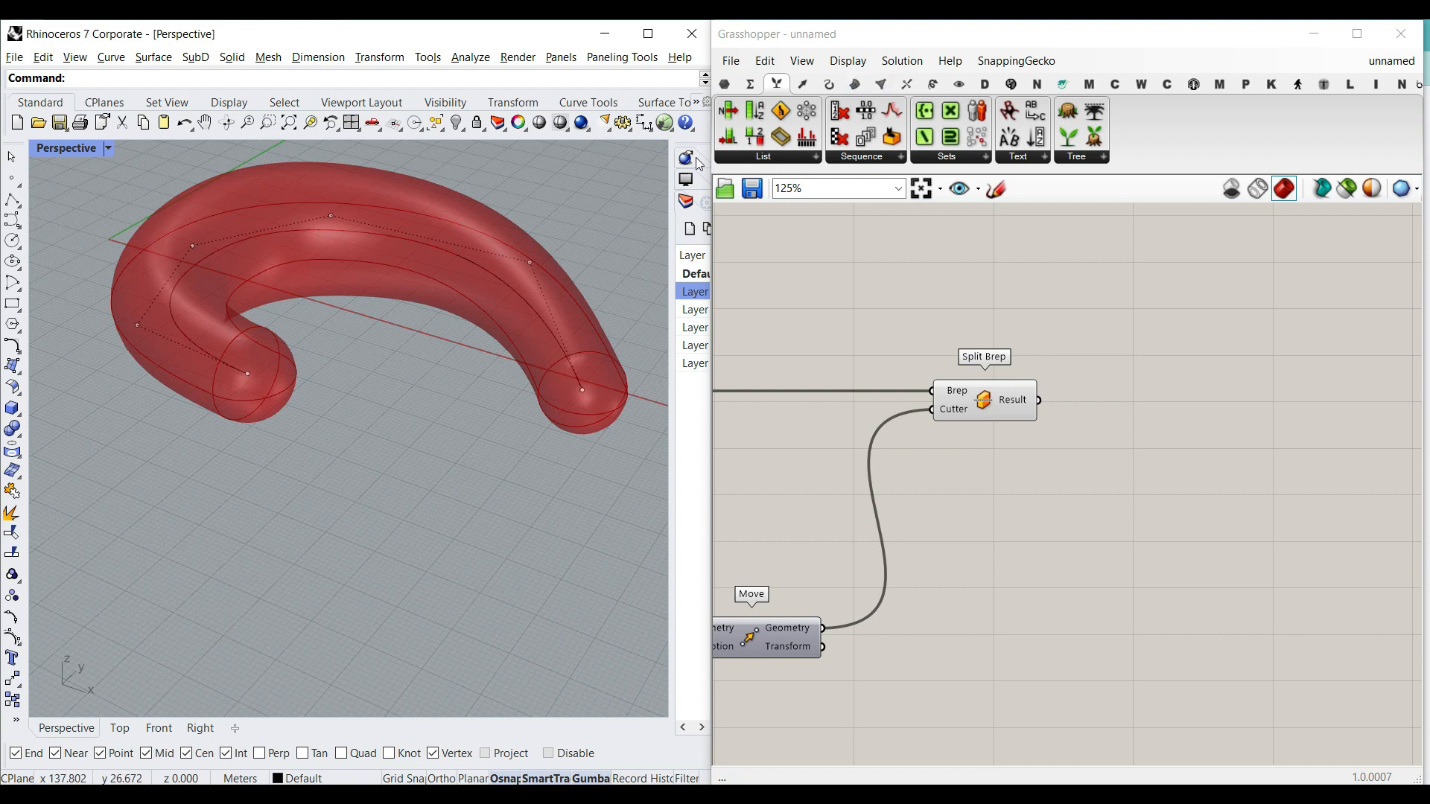
Add an Area component and connect Split Brep's Result output to its Geometry input.
{"action": "left_click", "coordinate": [854, 84]}
{"action": "left_click_drag", "start_coordinate": [1138, 382], "coordinate": [1154, 421]}
{"action": "scroll", "coordinate": [1104, 412], "scroll_direction": "up", "scroll_amount": 3}
{"action": "left_click_drag", "start_coordinate": [996, 391], "coordinate": [1072, 417]}
{"action": "right_click_drag", "start_coordinate": [356, 392], "coordinate": [326, 236]}
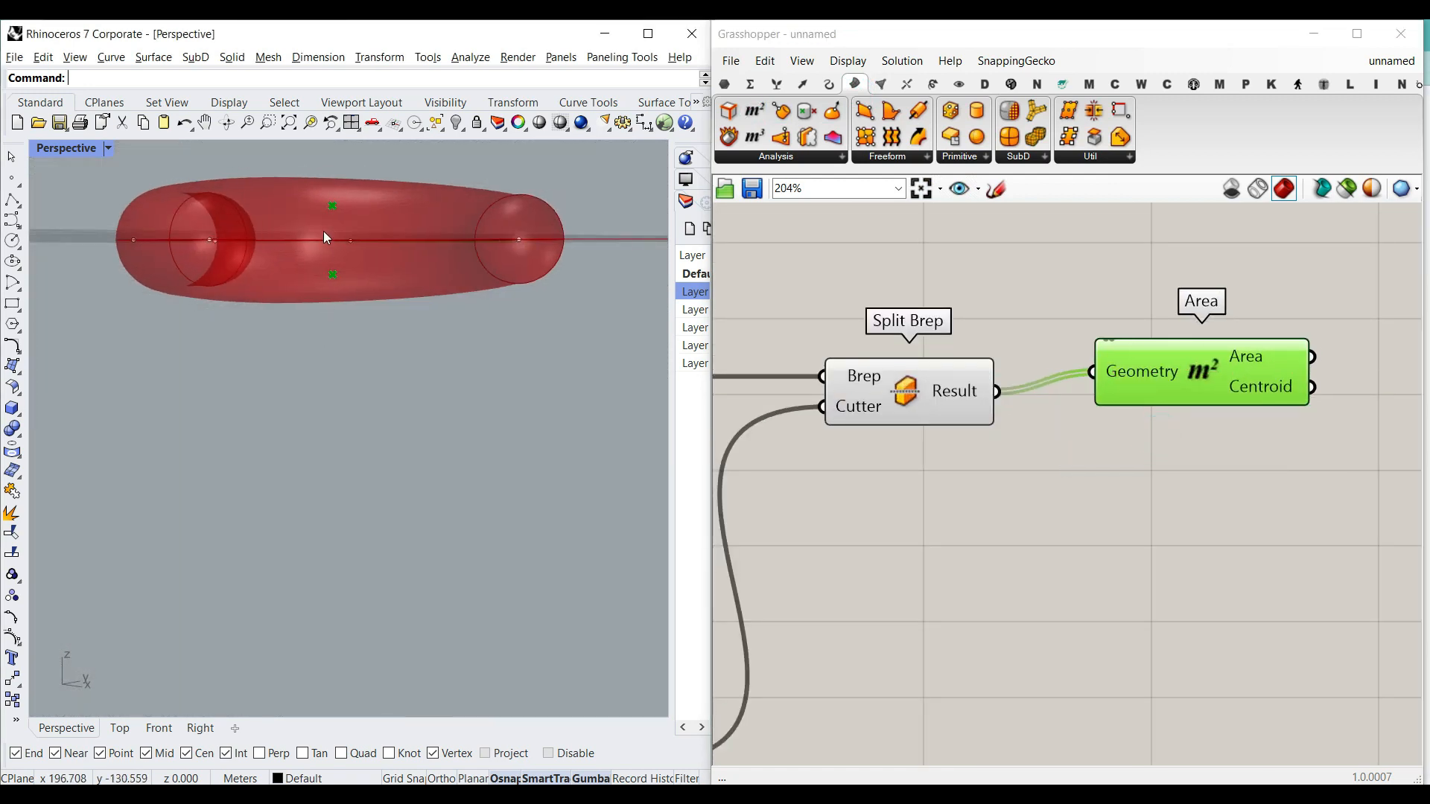
Turn on the preview of the Move component and compare the shifted box with the two area centroids.
{"action": "right_click_drag", "start_coordinate": [897, 378], "coordinate": [999, 389]}
{"action": "scroll", "coordinate": [999, 389], "scroll_direction": "down", "scroll_amount": 3}
{"action": "right_click_drag", "start_coordinate": [937, 450], "coordinate": [1053, 430]}
{"action": "right_click", "coordinate": [886, 612]}
{"action": "left_click", "coordinate": [911, 645]}
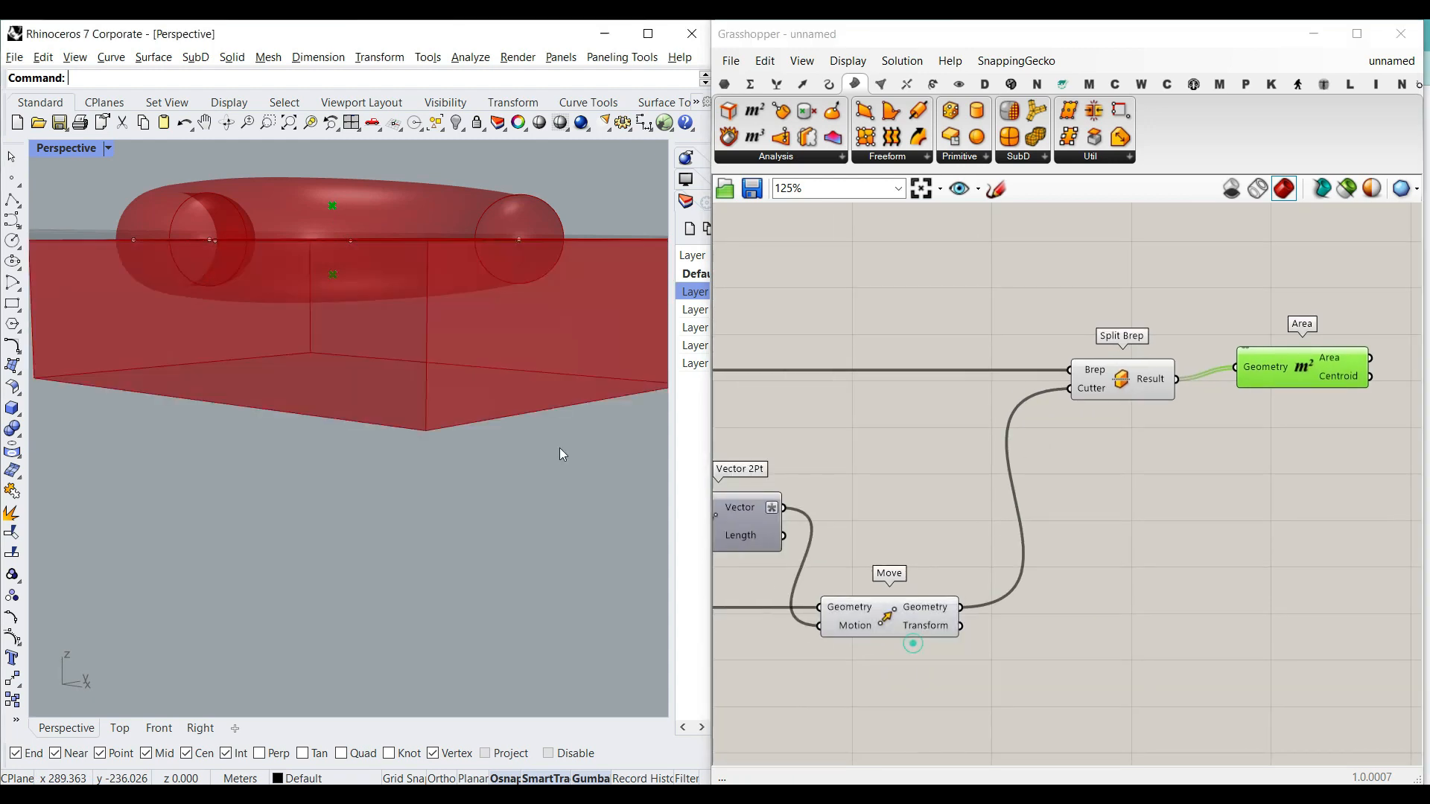
{"action": "right_click_drag", "start_coordinate": [561, 447], "coordinate": [441, 305]}
{"action": "right_click_drag", "start_coordinate": [950, 370], "coordinate": [802, 349]}
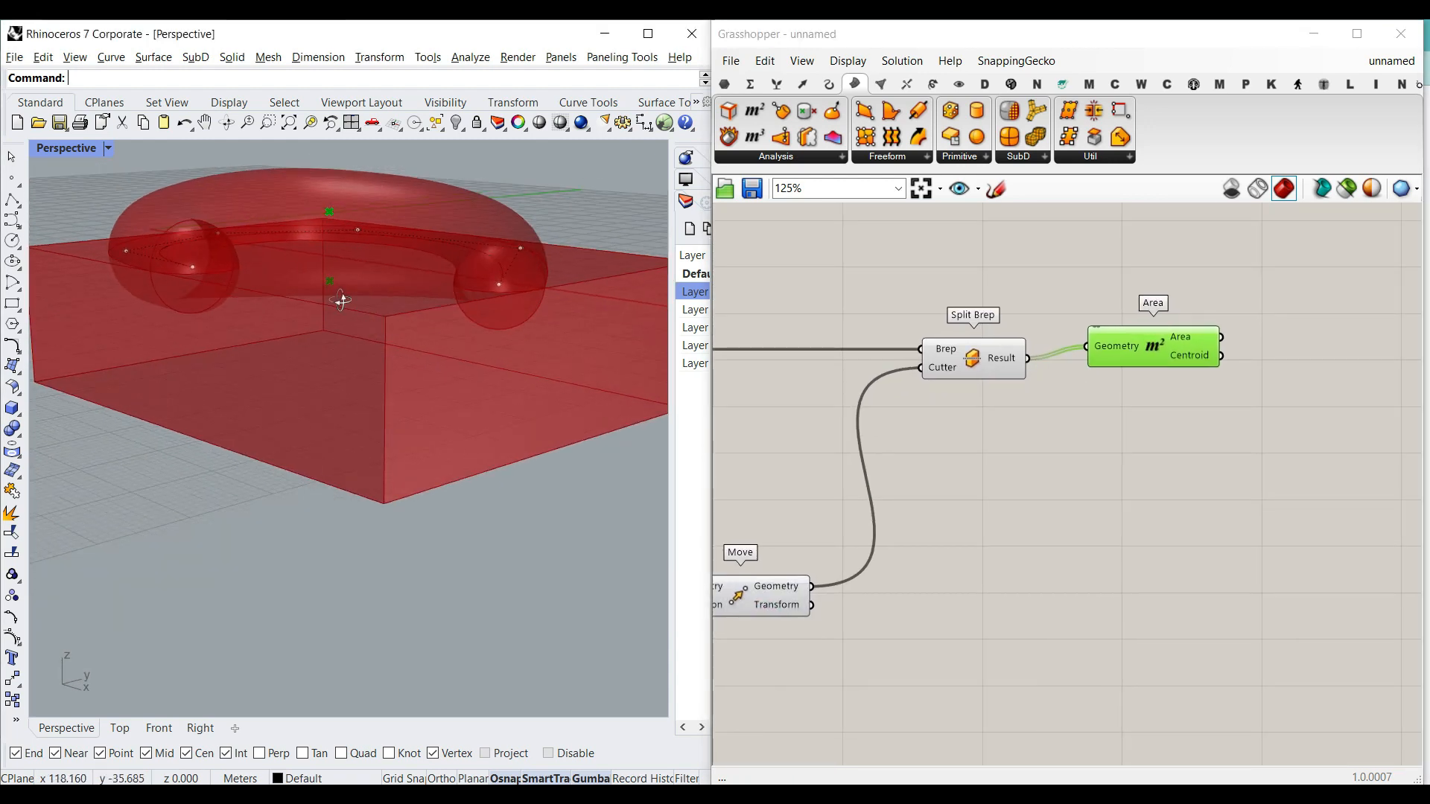
{"action": "scroll", "coordinate": [302, 288], "scroll_direction": "up", "scroll_amount": 5}
Shift the Area component below Split Brep's output and add a Point In Brep component.
{"action": "left_click_drag", "start_coordinate": [1123, 341], "coordinate": [1102, 414]}
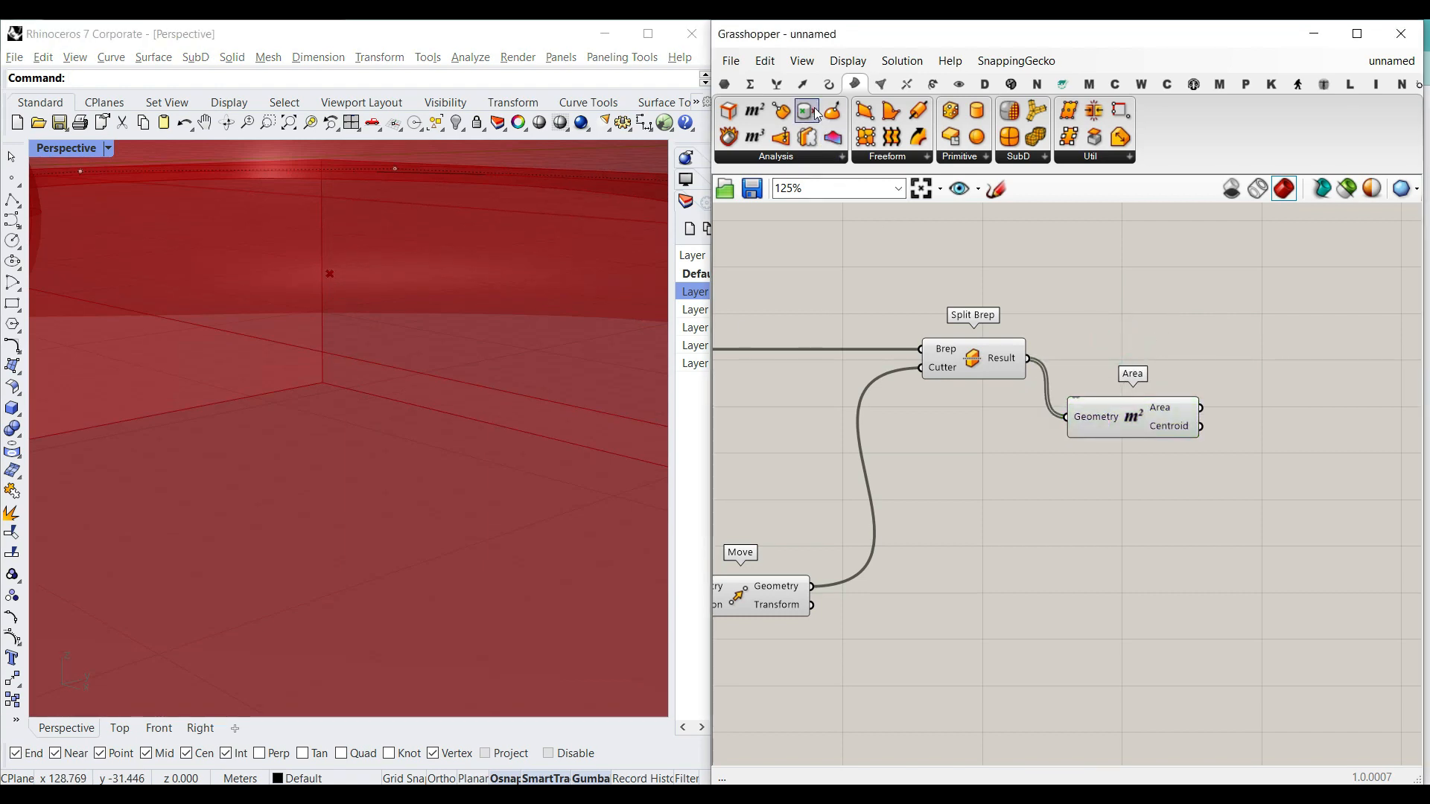
{"action": "left_click", "coordinate": [778, 157]}
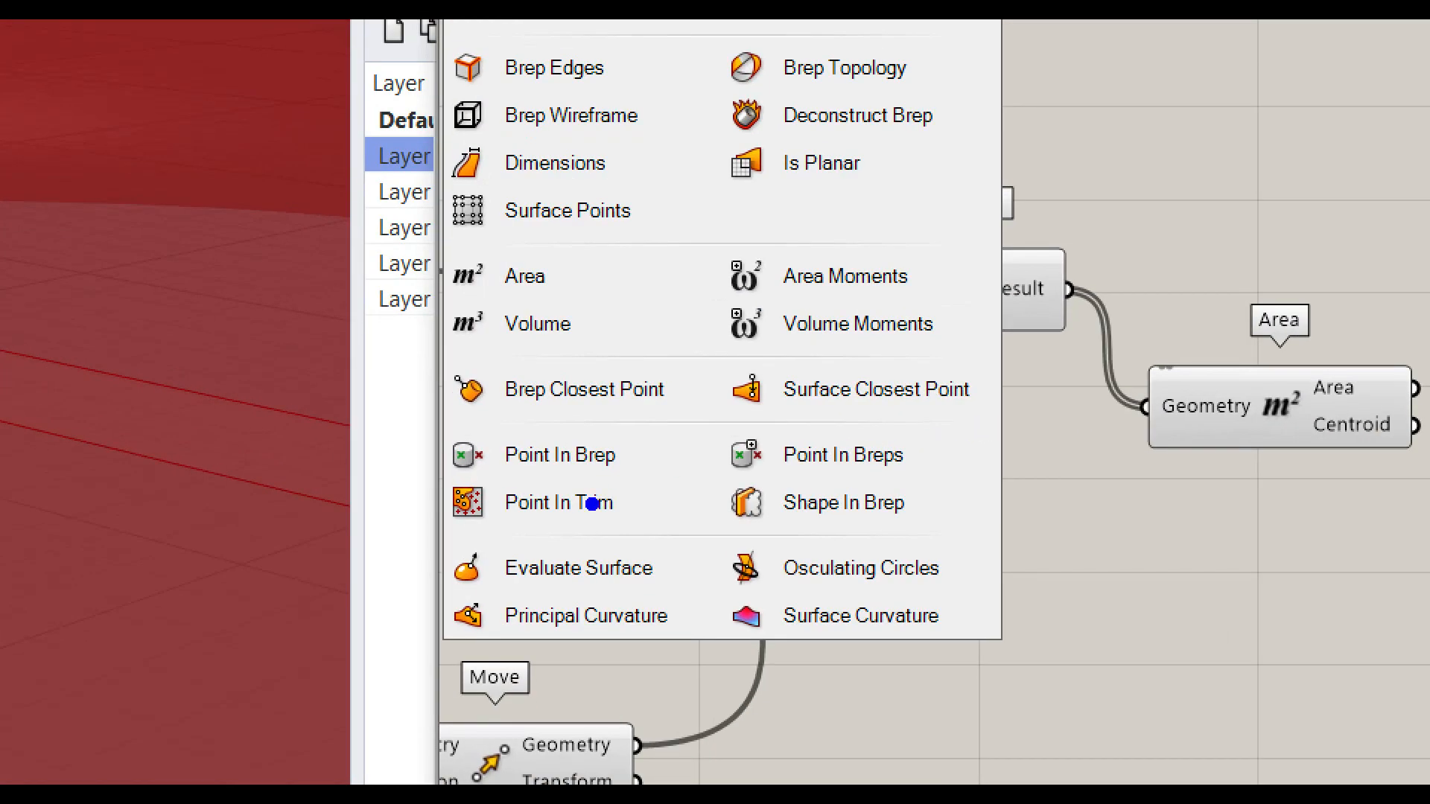
{"action": "mouse_move", "coordinate": [408, 423]}
{"action": "left_mouse_down", "text": "ctrl"}
{"action": "mouse_move", "coordinate": [487, 463]}
{"action": "mouse_move", "coordinate": [670, 487]}
{"action": "left_mouse_up", "text": "ctrl"}
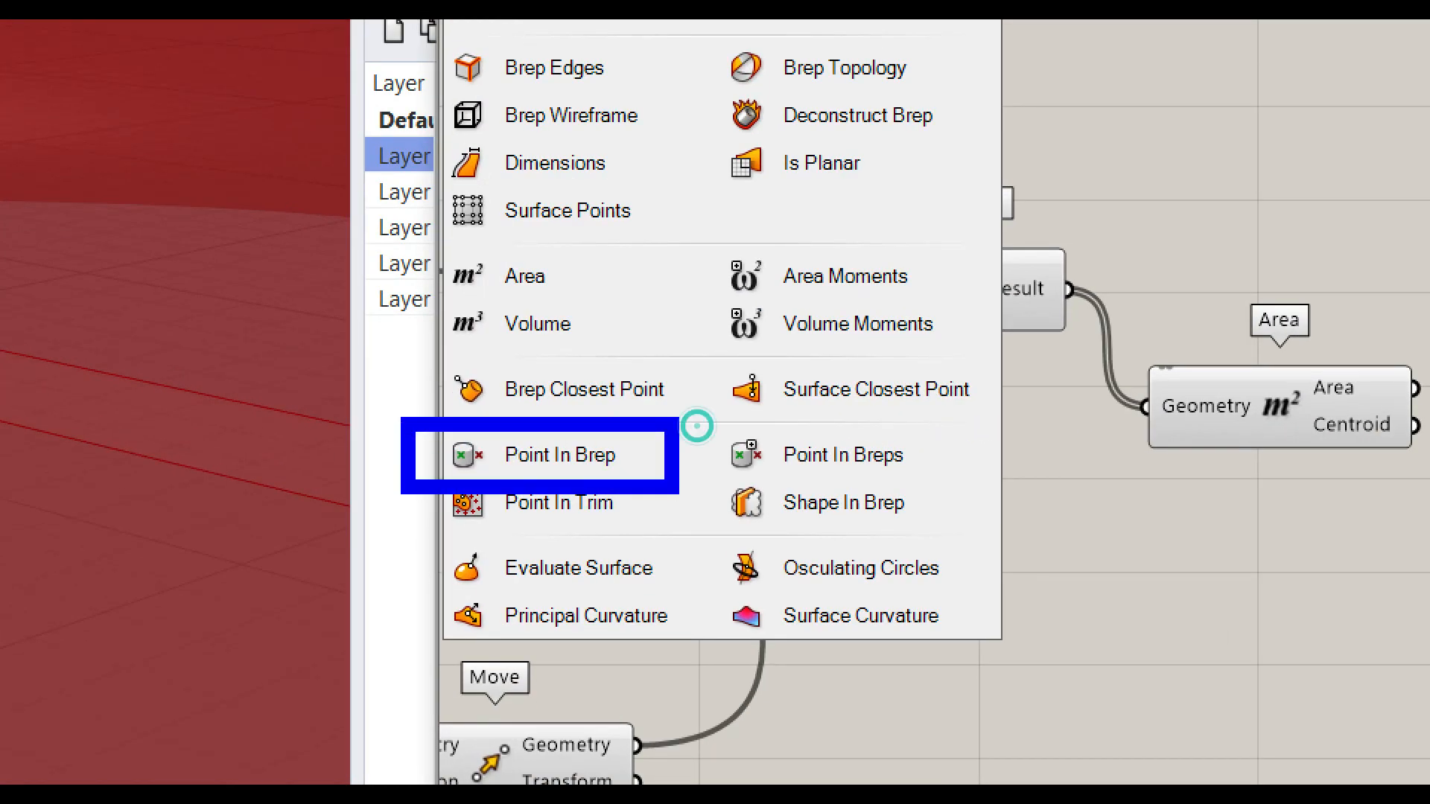
{"action": "key", "text": "Escape"}
{"action": "left_click", "coordinate": [823, 157]}
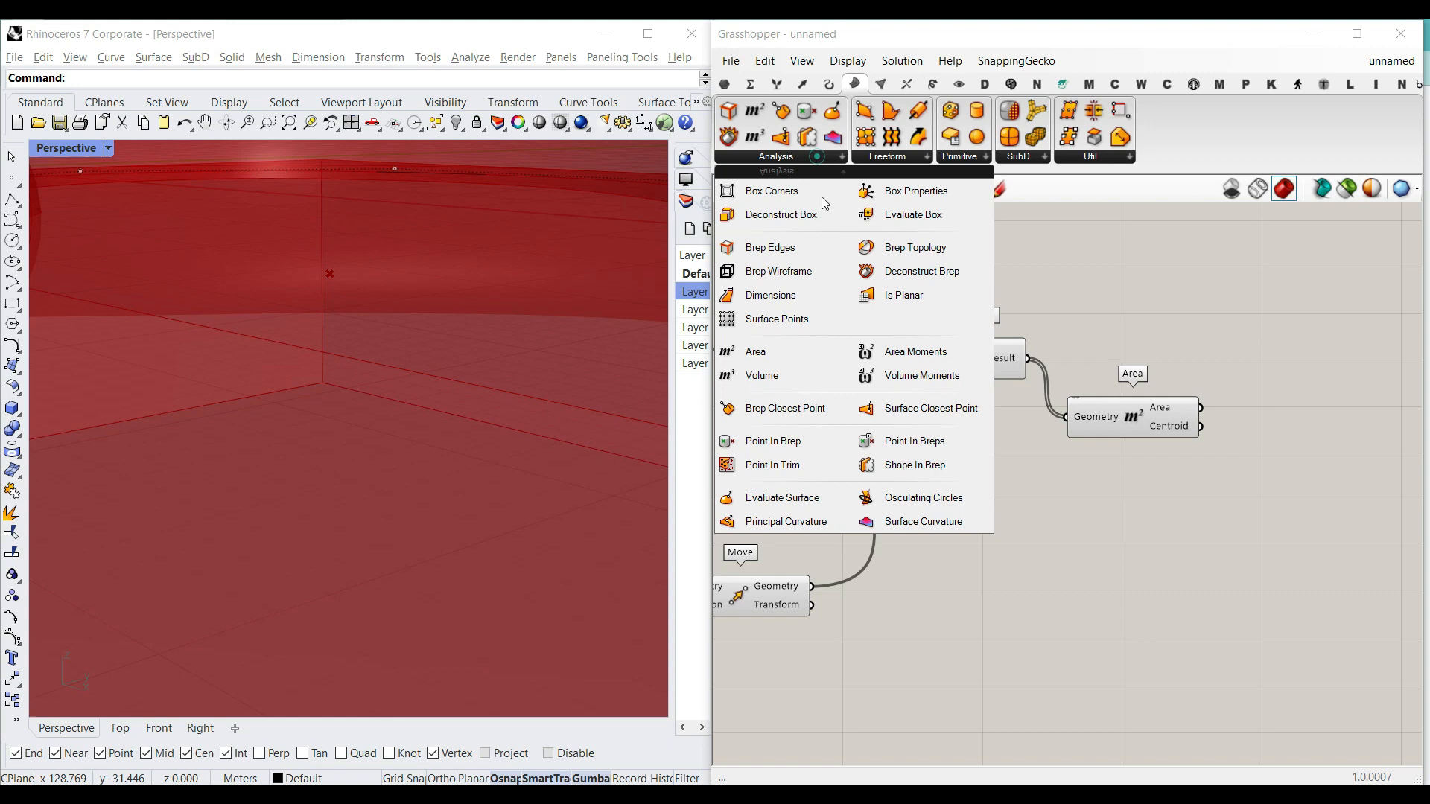
{"action": "left_click", "coordinate": [773, 434]}
{"action": "left_click", "coordinate": [1097, 544]}
Connect Area's Centroid output to Point In Brep's Point input and Move's Geometry output to its Brep input.
{"action": "right_click_drag", "start_coordinate": [1058, 531], "coordinate": [1105, 487]}
{"action": "right_click_drag", "start_coordinate": [1194, 492], "coordinate": [984, 504]}
{"action": "left_click_drag", "start_coordinate": [961, 492], "coordinate": [1110, 448]}
{"action": "scroll", "coordinate": [1053, 388], "scroll_direction": "up", "scroll_amount": 2}
{"action": "left_click_drag", "start_coordinate": [1056, 350], "coordinate": [1049, 452]}
{"action": "left_click_drag", "start_coordinate": [1121, 454], "coordinate": [1206, 461]}
{"action": "right_click_drag", "start_coordinate": [1118, 475], "coordinate": [1251, 438]}
{"action": "scroll", "coordinate": [1251, 438], "scroll_direction": "down", "scroll_amount": 3}
{"action": "left_click_drag", "start_coordinate": [884, 498], "coordinate": [1327, 512]}
{"action": "right_click_drag", "start_coordinate": [1348, 503], "coordinate": [956, 404]}
{"action": "scroll", "coordinate": [956, 403], "scroll_direction": "up", "scroll_amount": 4}
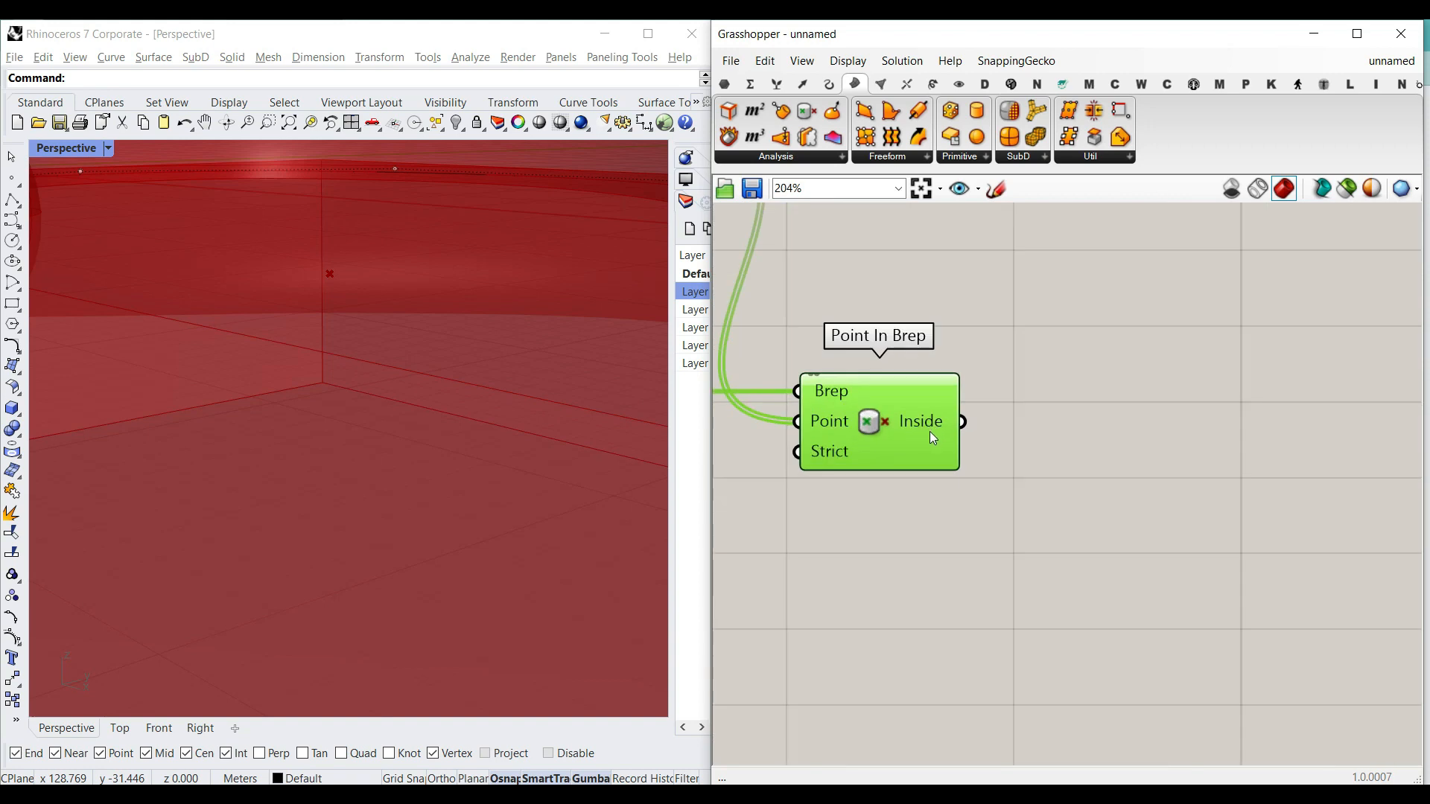
{"action": "mouse_move", "coordinate": [928, 431]}
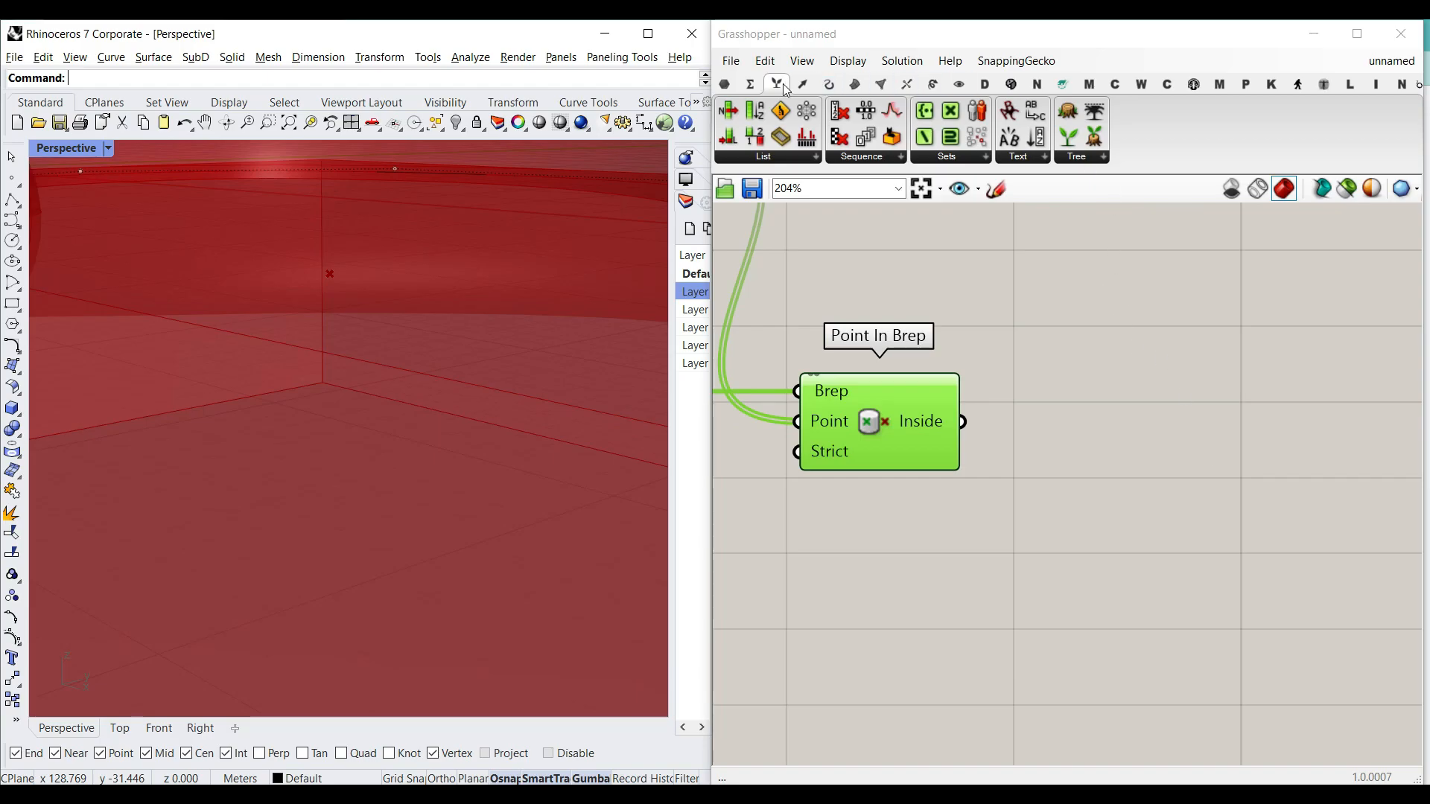
Add a Dispatch component, feeding Split Brep's Result into List and Point In Brep's Inside output into Dispatch pattern.
{"action": "left_click", "coordinate": [816, 156]}
{"action": "left_click_drag", "start_coordinate": [767, 336], "coordinate": [1083, 313]}
{"action": "left_click", "coordinate": [1164, 316]}
{"action": "right_click_drag", "start_coordinate": [1161, 346], "coordinate": [1198, 456]}
{"action": "scroll", "coordinate": [1269, 501], "scroll_direction": "down", "scroll_amount": 5}
{"action": "scroll", "coordinate": [1256, 491], "scroll_direction": "up", "scroll_amount": 4}
{"action": "left_click_drag", "start_coordinate": [1255, 495], "coordinate": [1114, 307]}
{"action": "right_click_drag", "start_coordinate": [798, 289], "coordinate": [939, 347]}
{"action": "left_click_drag", "start_coordinate": [876, 337], "coordinate": [1301, 364]}
{"action": "right_click_drag", "start_coordinate": [1249, 369], "coordinate": [1062, 364]}
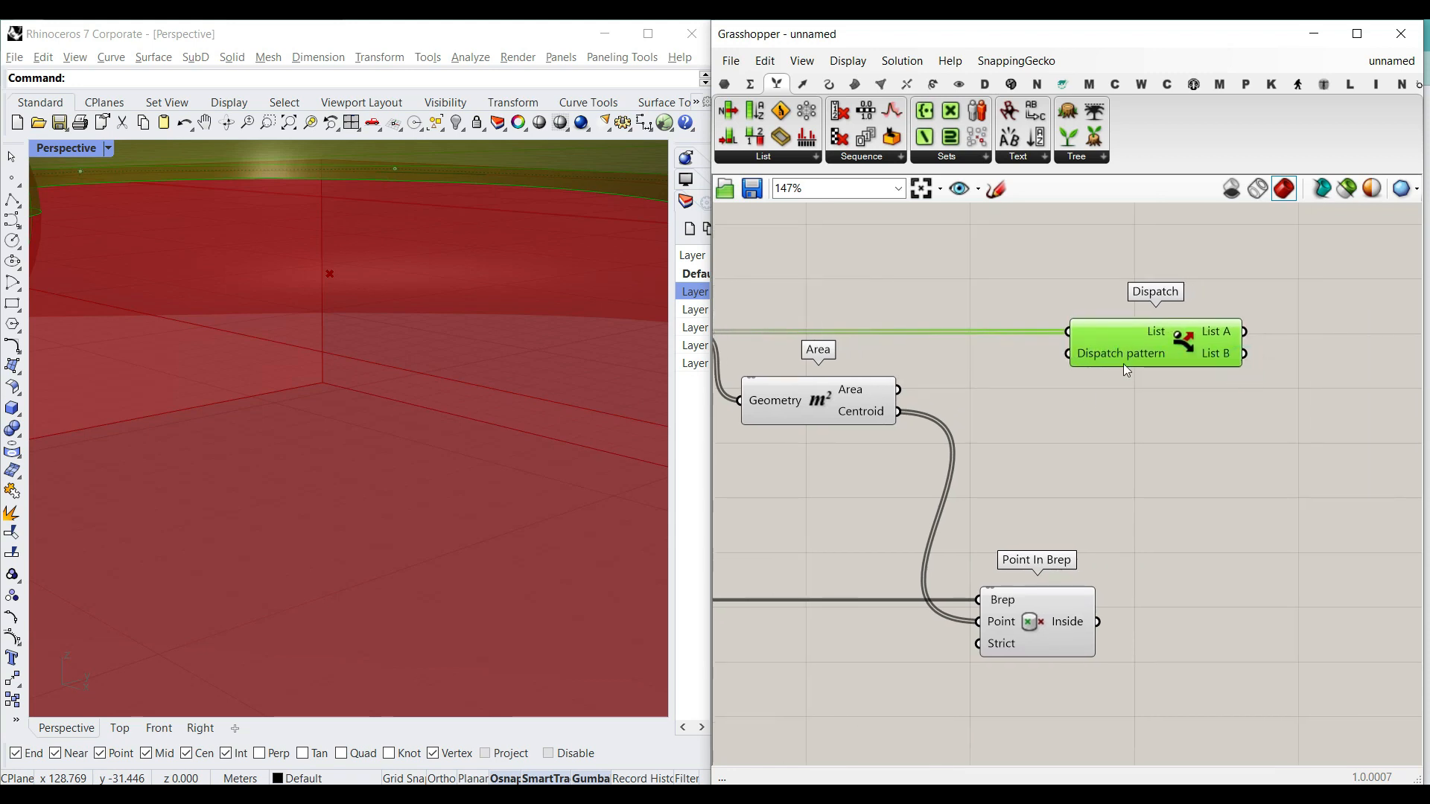
{"action": "left_click_drag", "start_coordinate": [1098, 621], "coordinate": [1087, 358]}
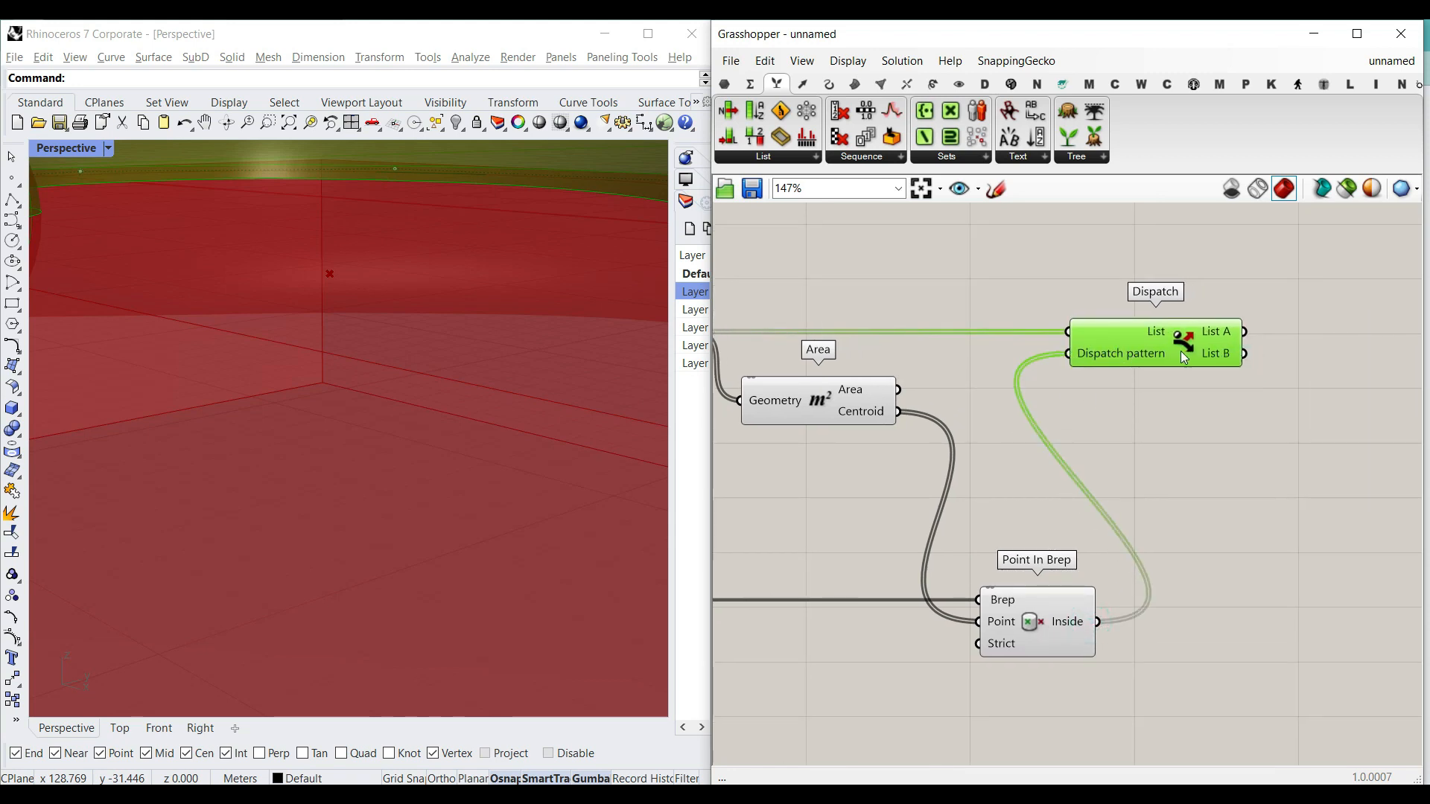
Turn off the preview of all components from the box corners through Split Brep, Area and Point In Brep to Dispatch.
{"action": "scroll", "coordinate": [1162, 491], "scroll_direction": "down", "scroll_amount": 8}
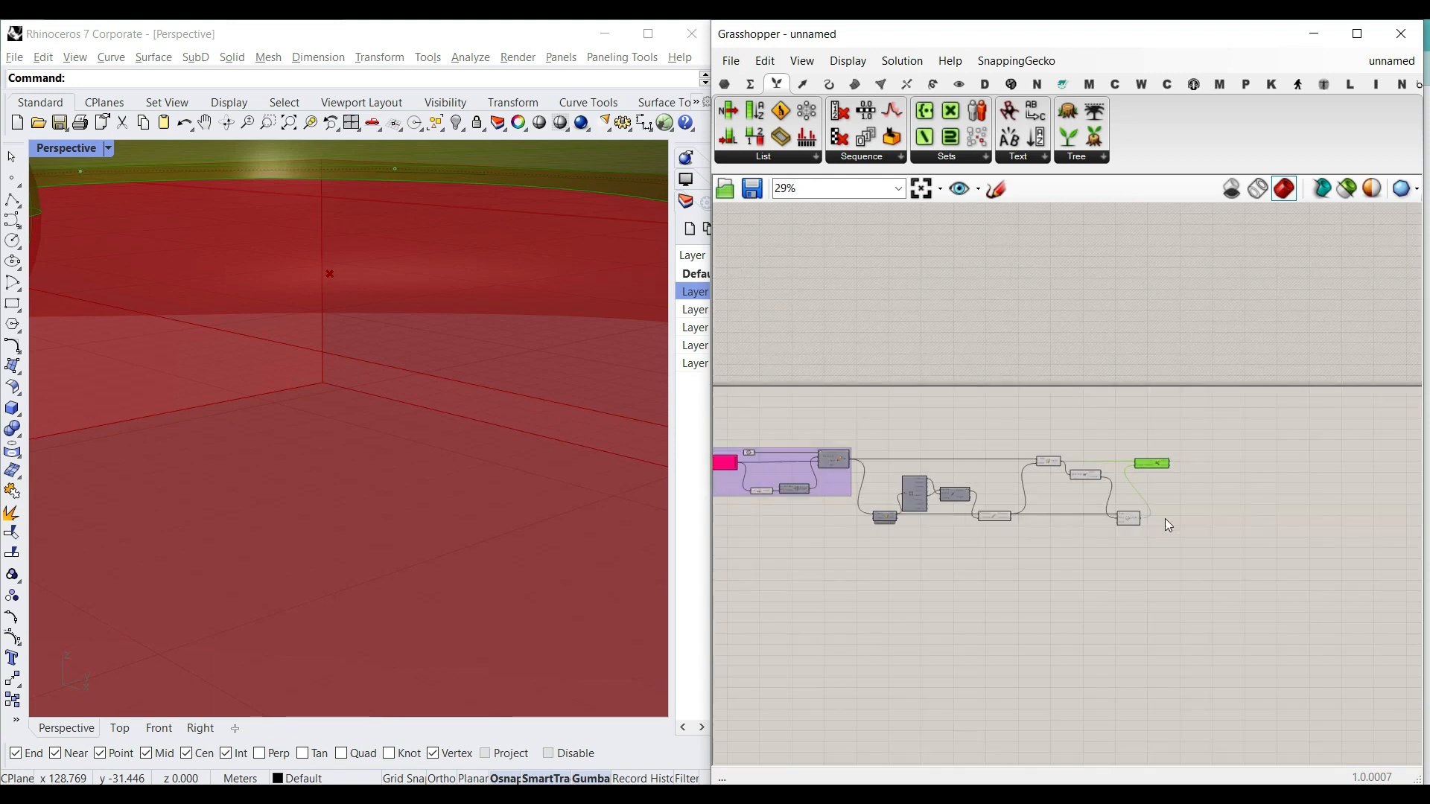
{"action": "left_click_drag", "start_coordinate": [1175, 547], "coordinate": [913, 421]}
{"action": "right_click", "coordinate": [947, 362]}
{"action": "left_click", "coordinate": [991, 392]}
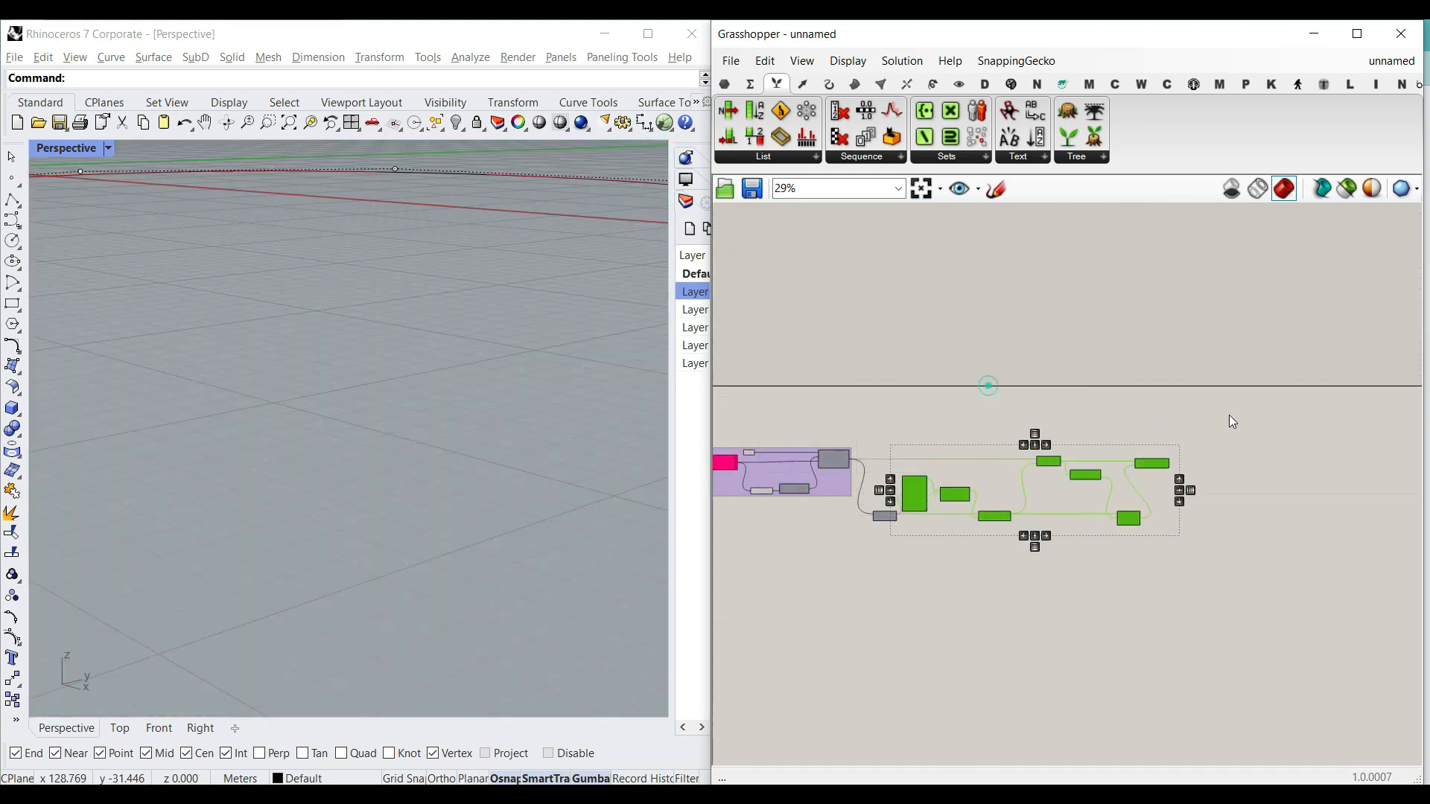
{"action": "left_click", "coordinate": [1225, 413]}
Add a Brep parameter after Dispatch, view List A through it, and replace that connection with Dispatch's List B output.
{"action": "left_click", "coordinate": [725, 84]}
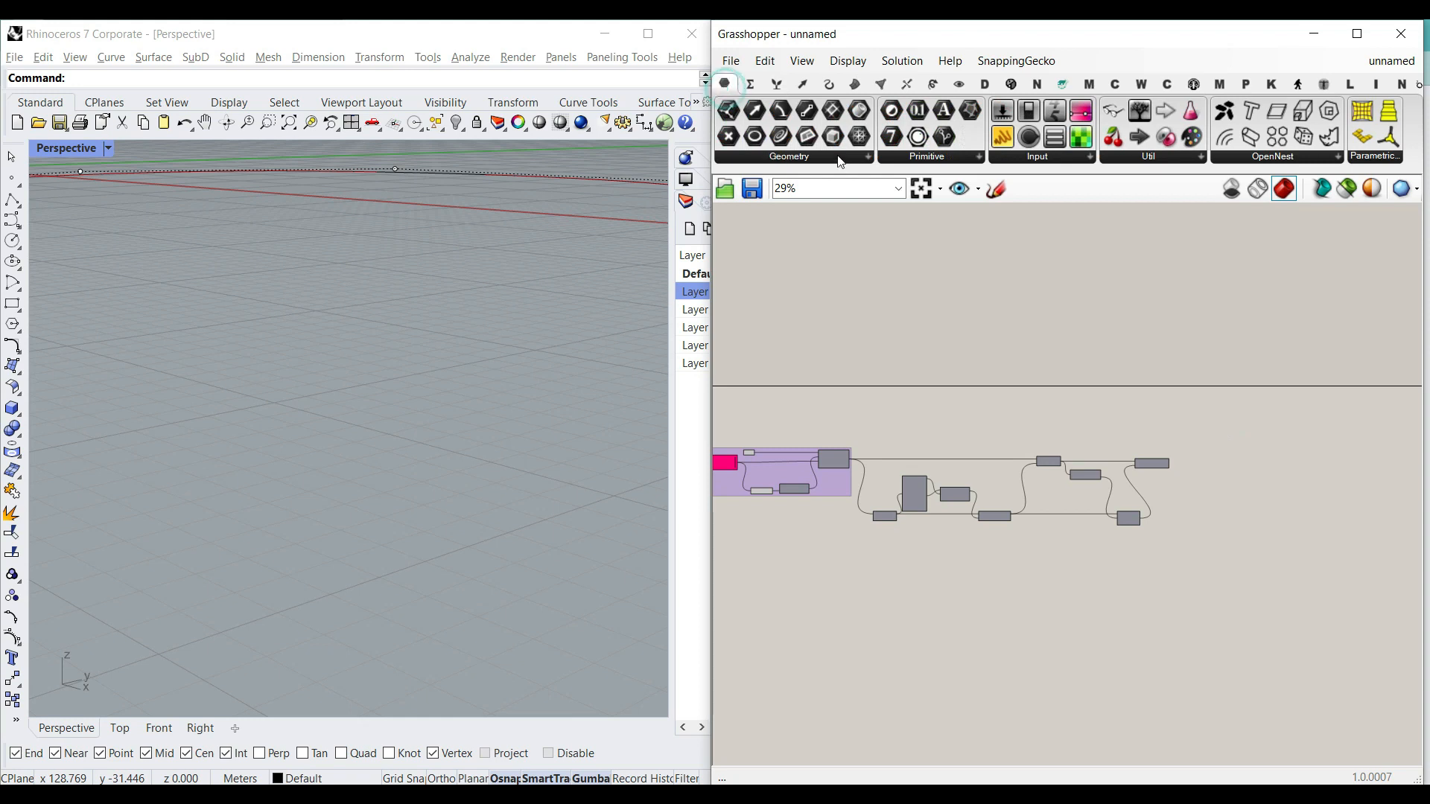
{"action": "scroll", "coordinate": [1207, 523], "scroll_direction": "up", "scroll_amount": 8}
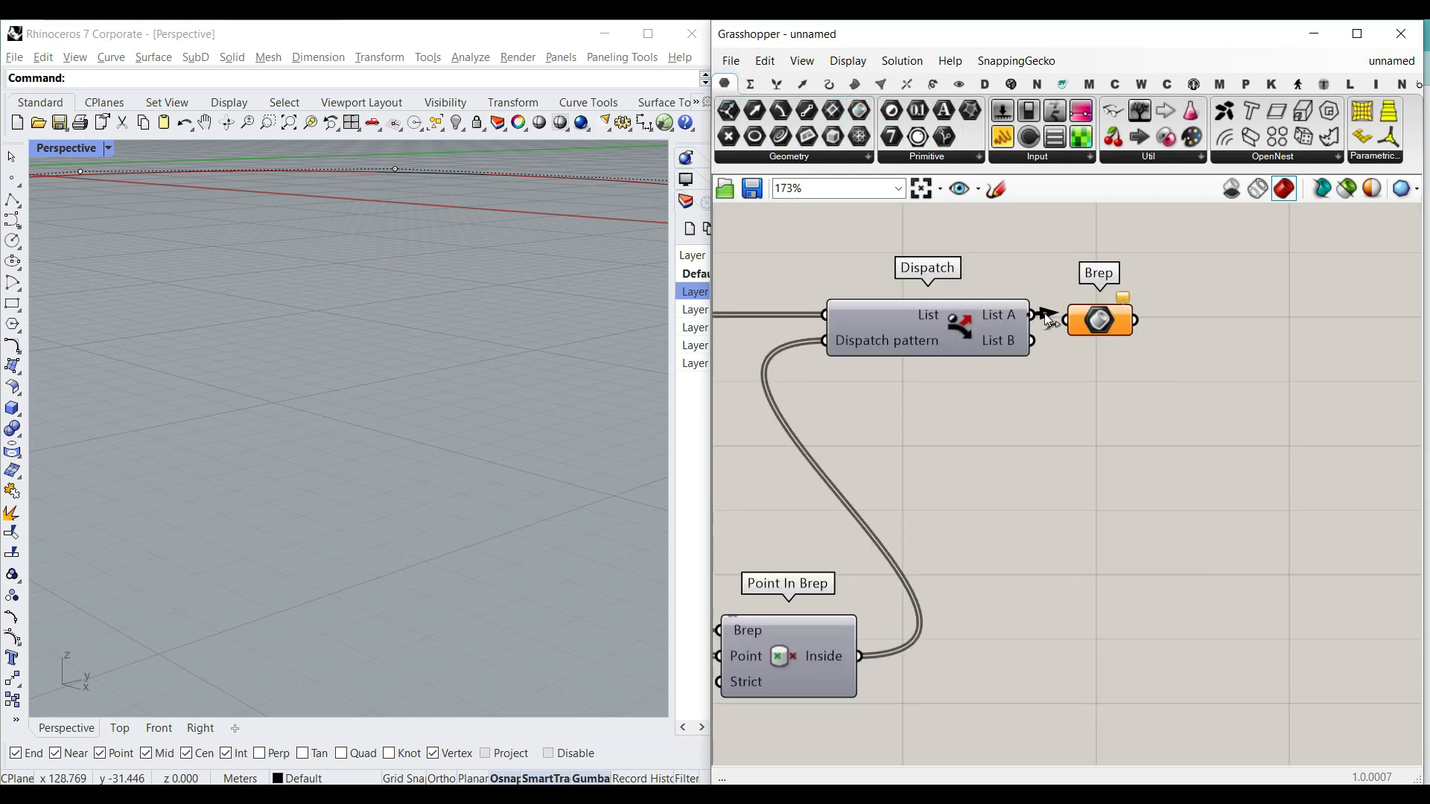
{"action": "left_click_drag", "start_coordinate": [1044, 313], "coordinate": [1066, 320]}
{"action": "scroll", "coordinate": [436, 424], "scroll_direction": "down", "scroll_amount": 5}
{"action": "mouse_move", "coordinate": [437, 425]}
{"action": "right_mouse_down"}
{"action": "mouse_move", "coordinate": [447, 395]}
{"action": "mouse_move", "coordinate": [446, 417]}
{"action": "right_mouse_up"}
{"action": "left_click_drag", "start_coordinate": [1032, 340], "coordinate": [1071, 328]}
{"action": "left_click_drag", "start_coordinate": [1106, 327], "coordinate": [1135, 347]}
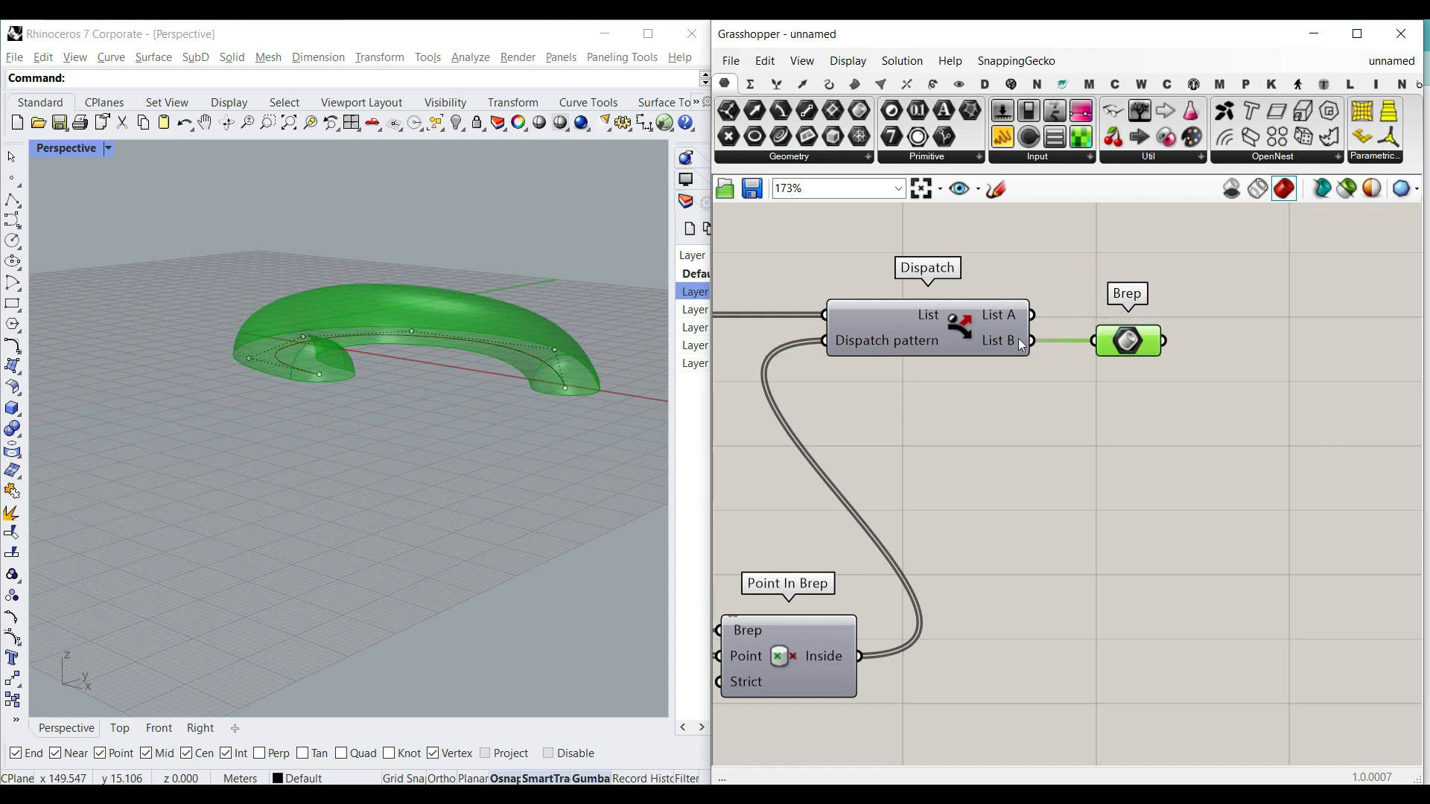
{"action": "left_click", "coordinate": [301, 369]}
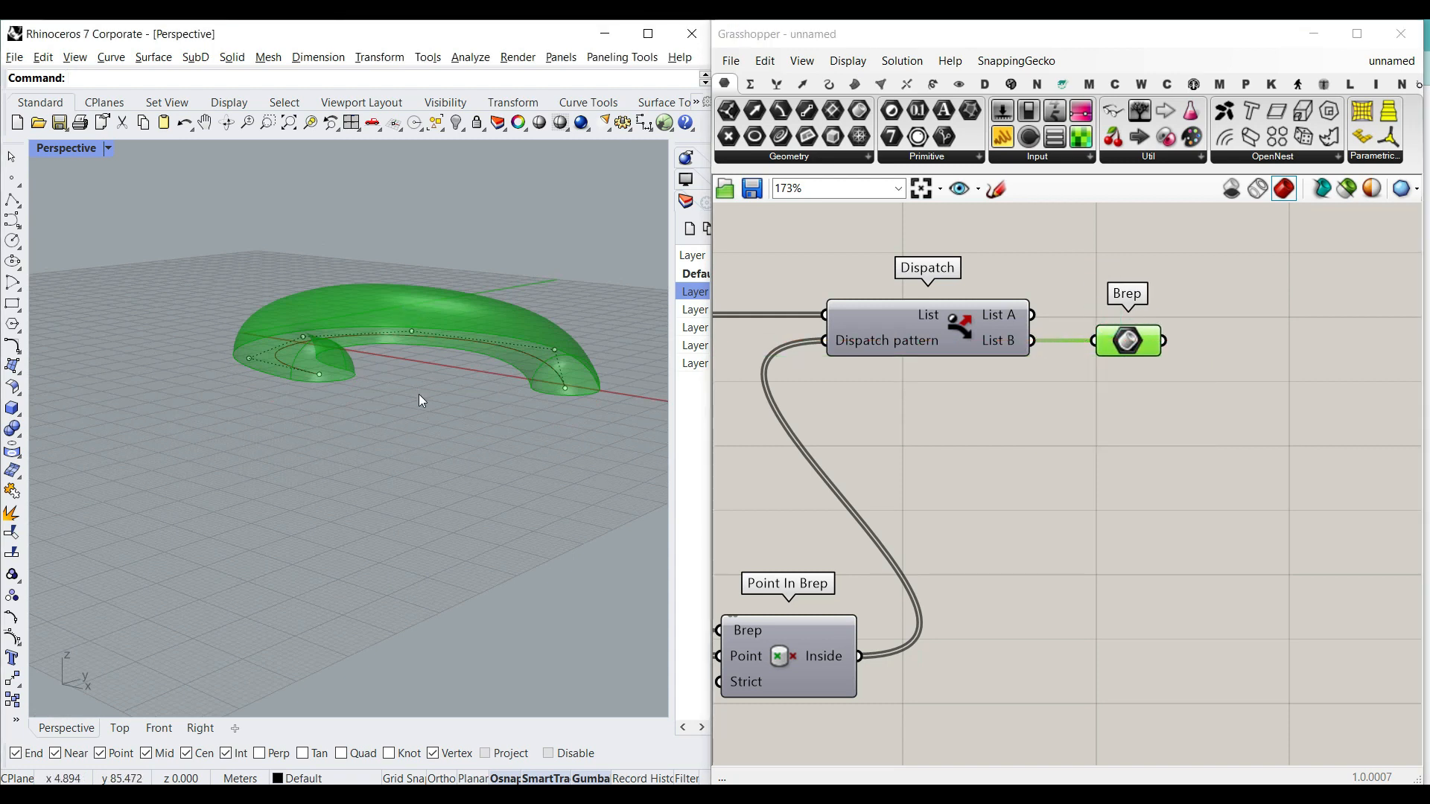
Group all the splitting components from the bounding box through to the Brep parameter.
{"action": "scroll", "coordinate": [1177, 460], "scroll_direction": "down", "scroll_amount": 10}
{"action": "left_click_drag", "start_coordinate": [1219, 506], "coordinate": [1039, 431]}
{"action": "right_click", "coordinate": [1058, 383]}
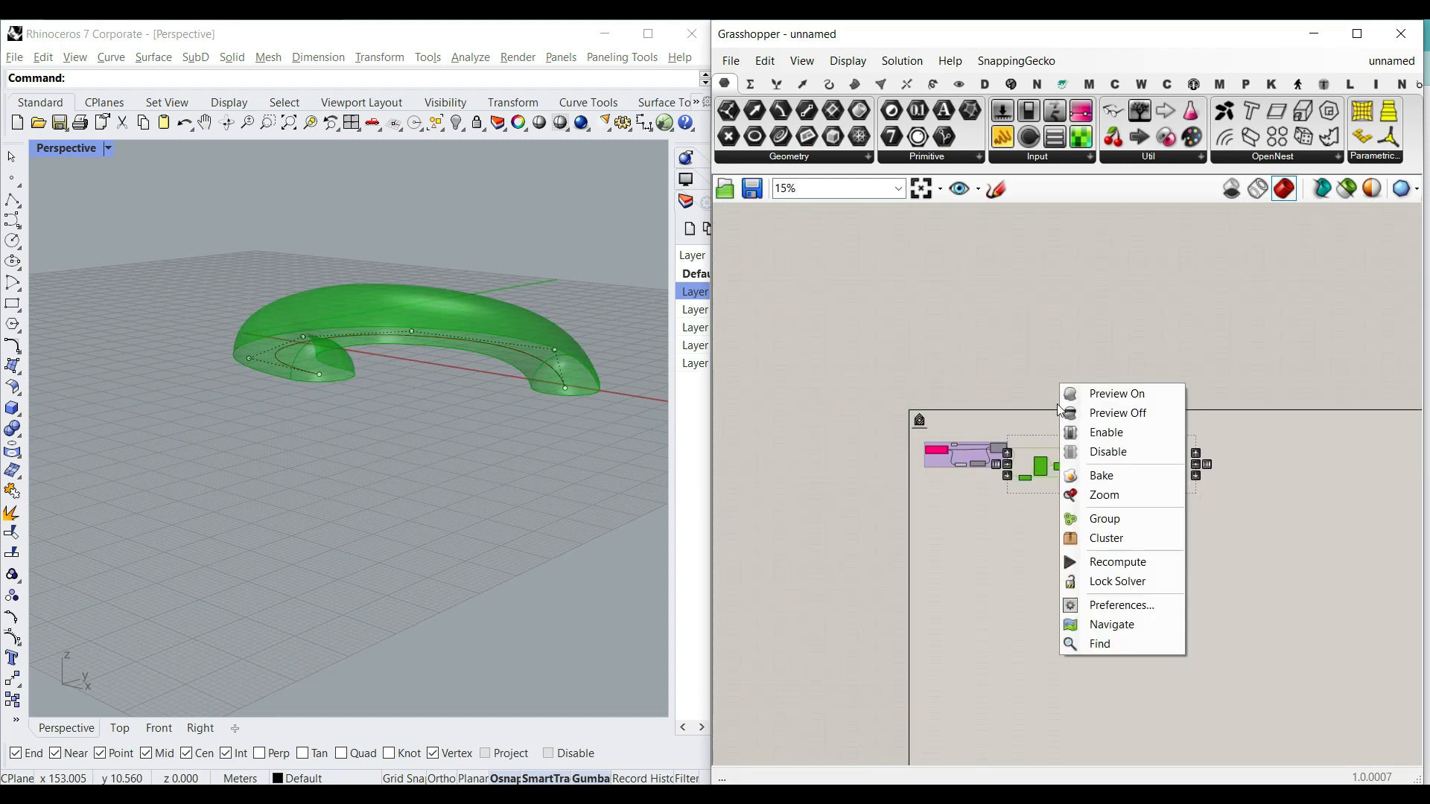
{"action": "left_click", "coordinate": [1095, 519]}
{"action": "scroll", "coordinate": [1050, 458], "scroll_direction": "up", "scroll_amount": 5}
{"action": "right_click_drag", "start_coordinate": [425, 403], "coordinate": [391, 496]}
{"action": "right_click_drag", "start_coordinate": [1274, 446], "coordinate": [1134, 418]}
{"action": "scroll", "coordinate": [1133, 419], "scroll_direction": "up", "scroll_amount": 4}
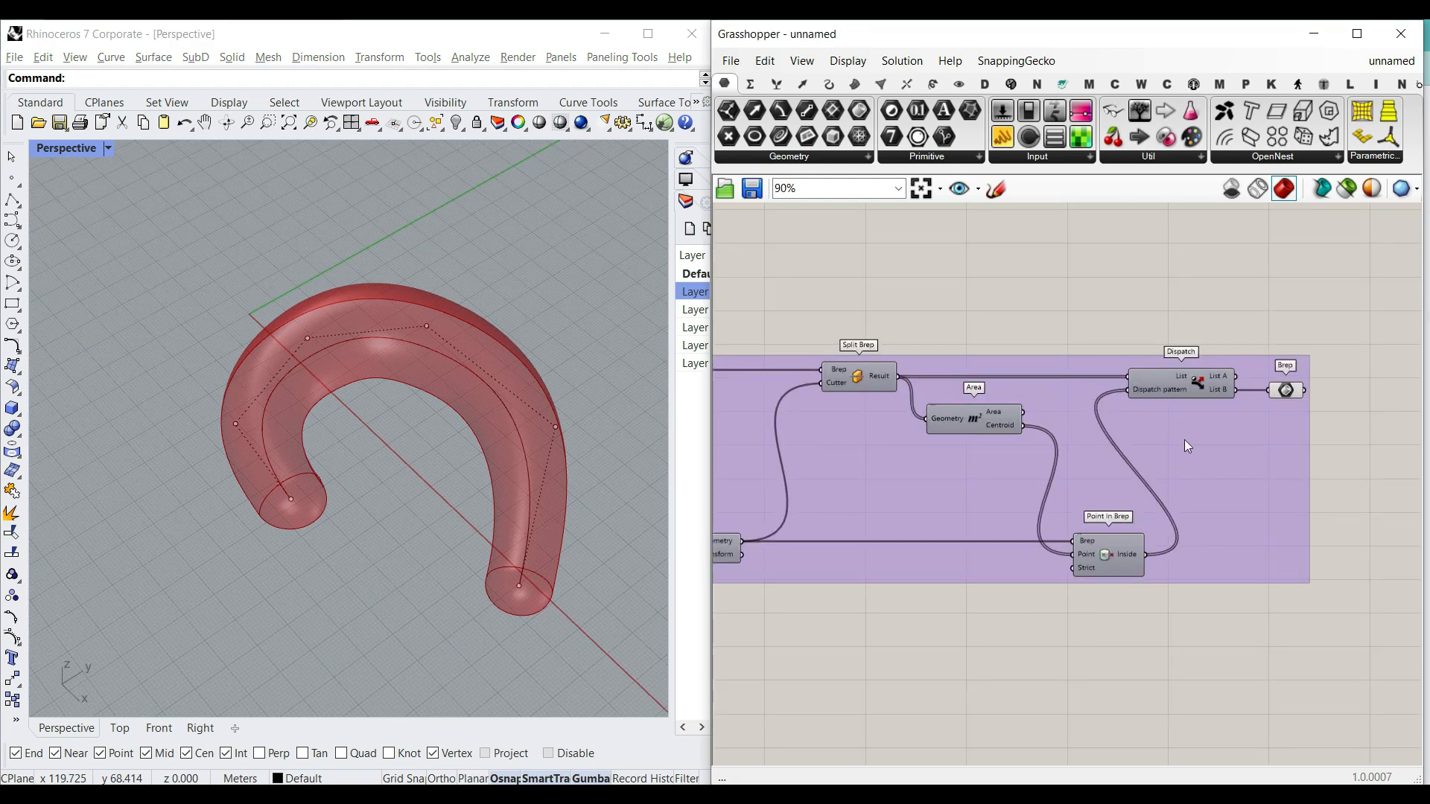
Examine the extracted half-pipe held by the Brep parameter from several angles in the Perspective viewport.
{"action": "left_click", "coordinate": [1287, 390]}
{"action": "left_click", "coordinate": [466, 427]}
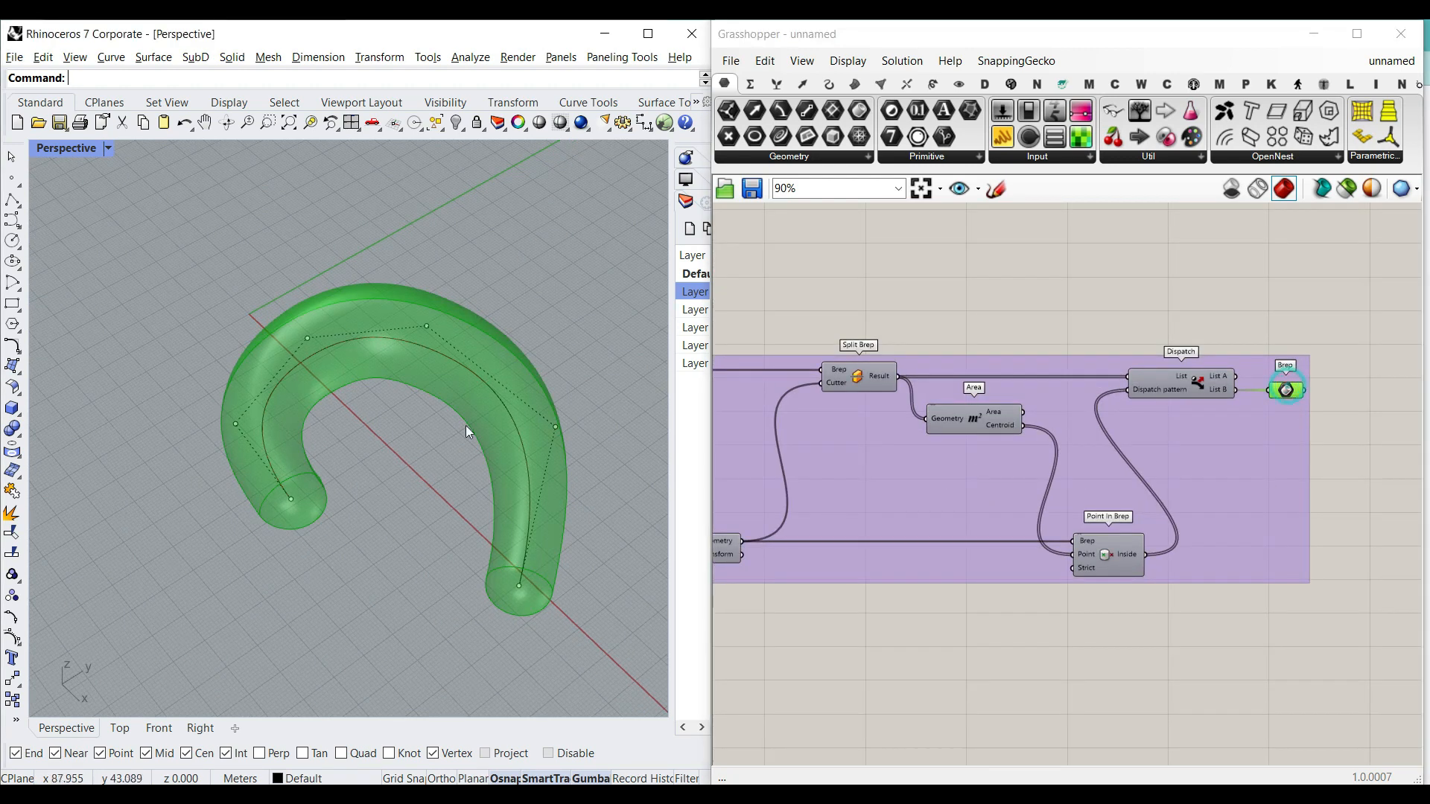
{"action": "left_click", "coordinate": [292, 500]}
{"action": "left_click_drag", "start_coordinate": [292, 500], "coordinate": [221, 506]}
{"action": "left_click", "coordinate": [353, 499]}
{"action": "right_click_drag", "start_coordinate": [355, 499], "coordinate": [382, 399]}
{"action": "scroll", "coordinate": [381, 399], "scroll_direction": "down", "scroll_amount": 5}
{"action": "scroll", "coordinate": [381, 399], "scroll_direction": "up", "scroll_amount": 5}
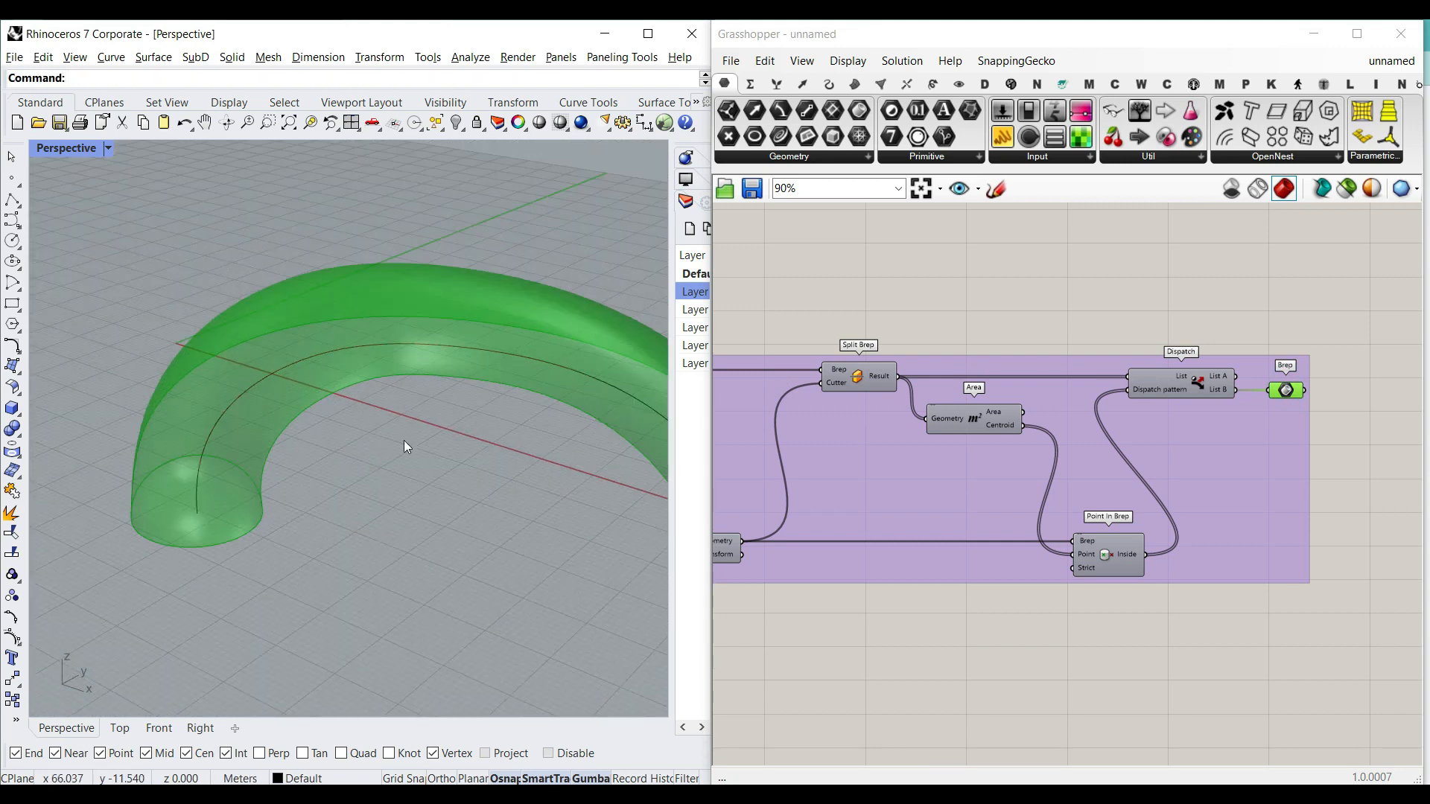
{"action": "right_click_drag", "start_coordinate": [1403, 377], "coordinate": [1216, 382]}
{"action": "left_click", "coordinate": [1216, 382]}
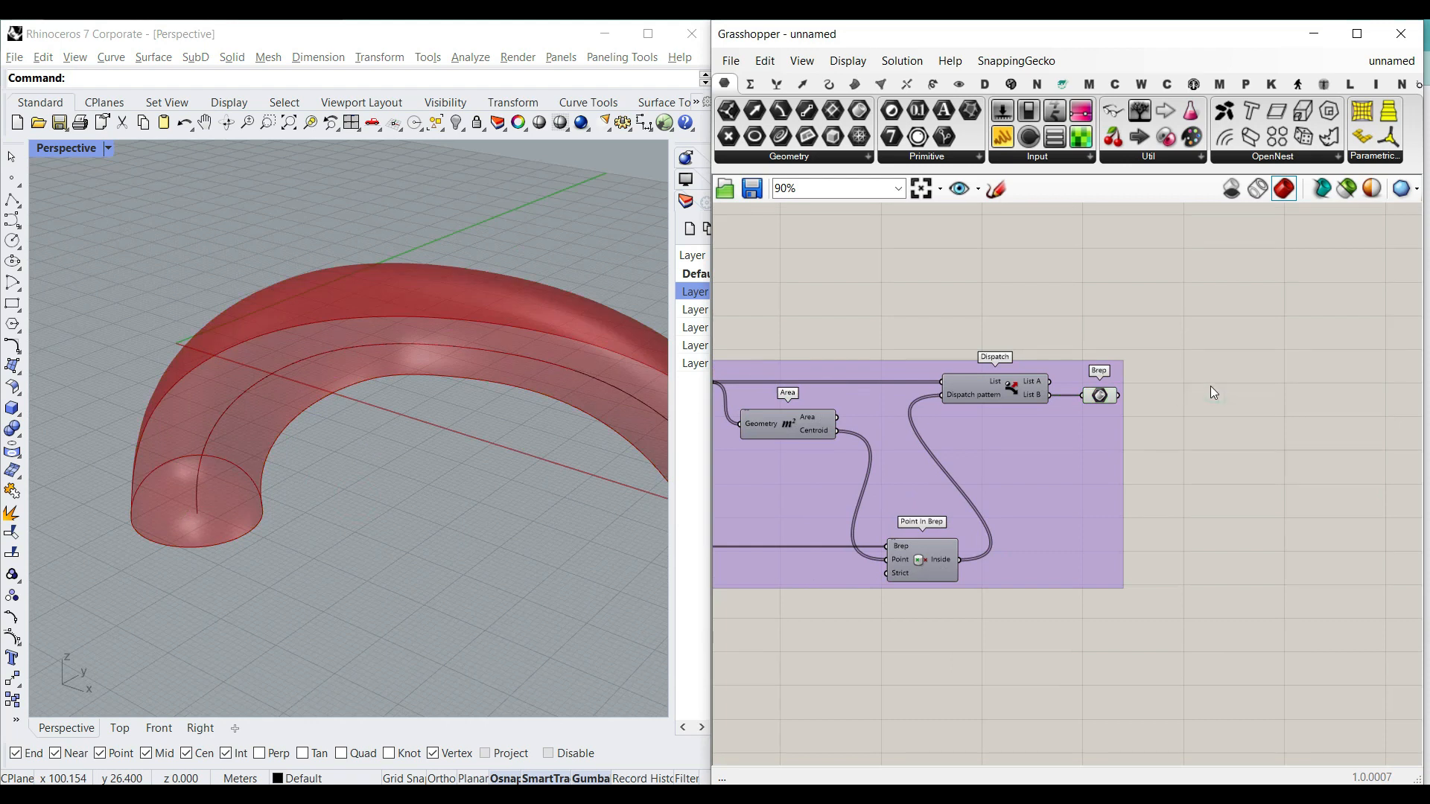
Add a TriRemesh component after the purple group and feed the Brep parameter into its Geometry input.
{"action": "left_click", "coordinate": [887, 87]}
{"action": "left_click", "coordinate": [1197, 158]}
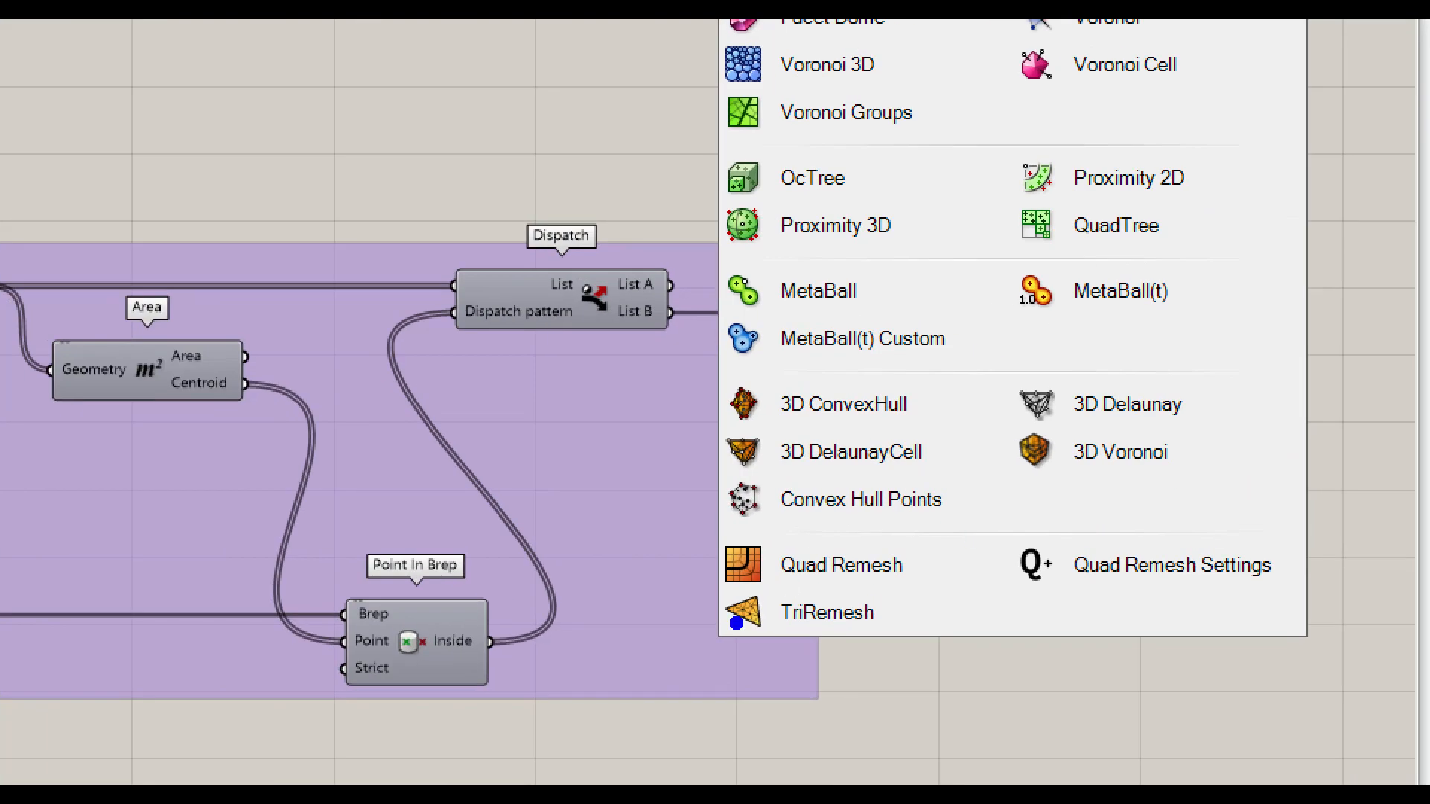
{"action": "left_click_drag", "start_coordinate": [673, 575], "coordinate": [996, 660], "text": "ctrl"}
{"action": "key", "text": "Escape"}
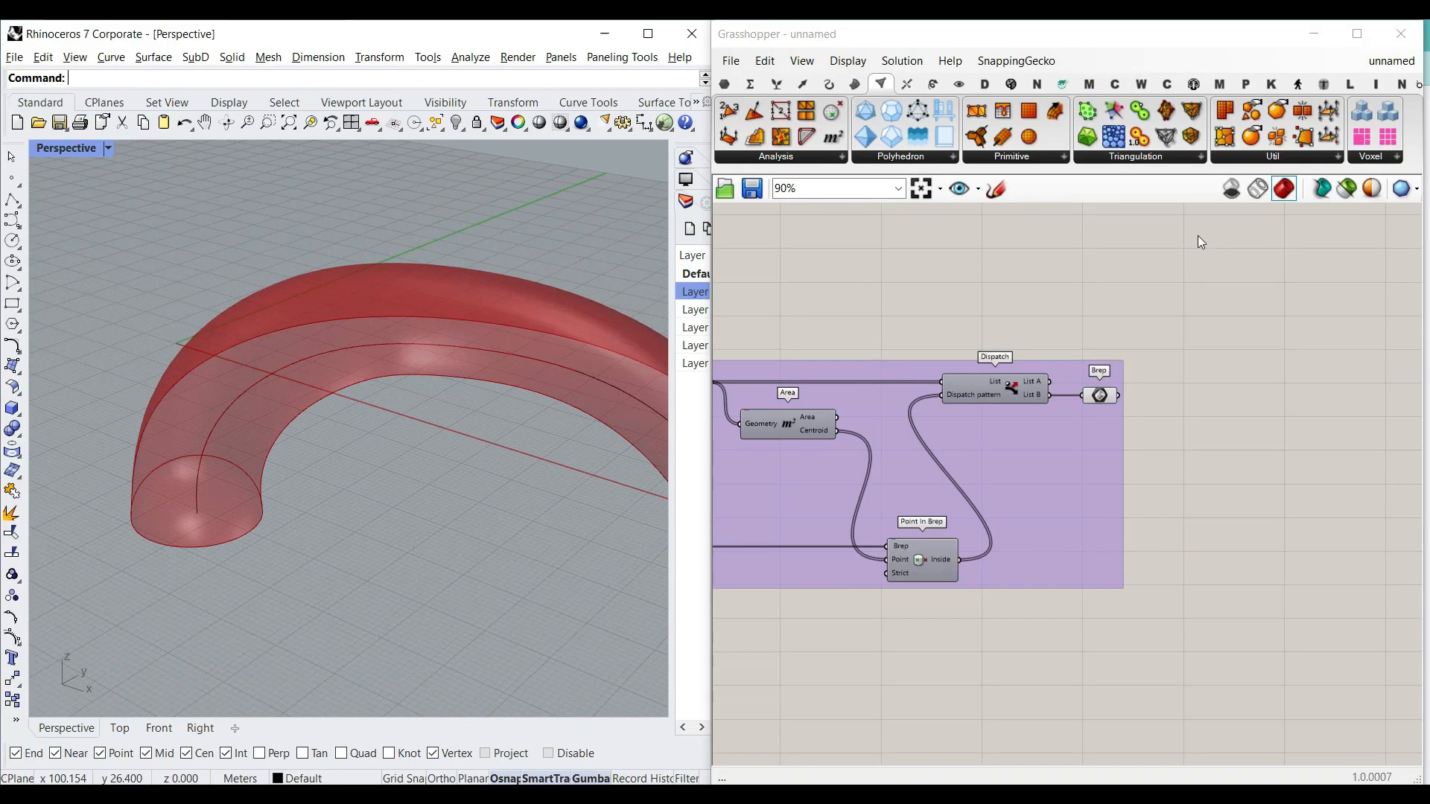
{"action": "left_click", "coordinate": [1167, 159]}
{"action": "left_click", "coordinate": [1150, 547]}
{"action": "left_click", "coordinate": [1324, 461]}
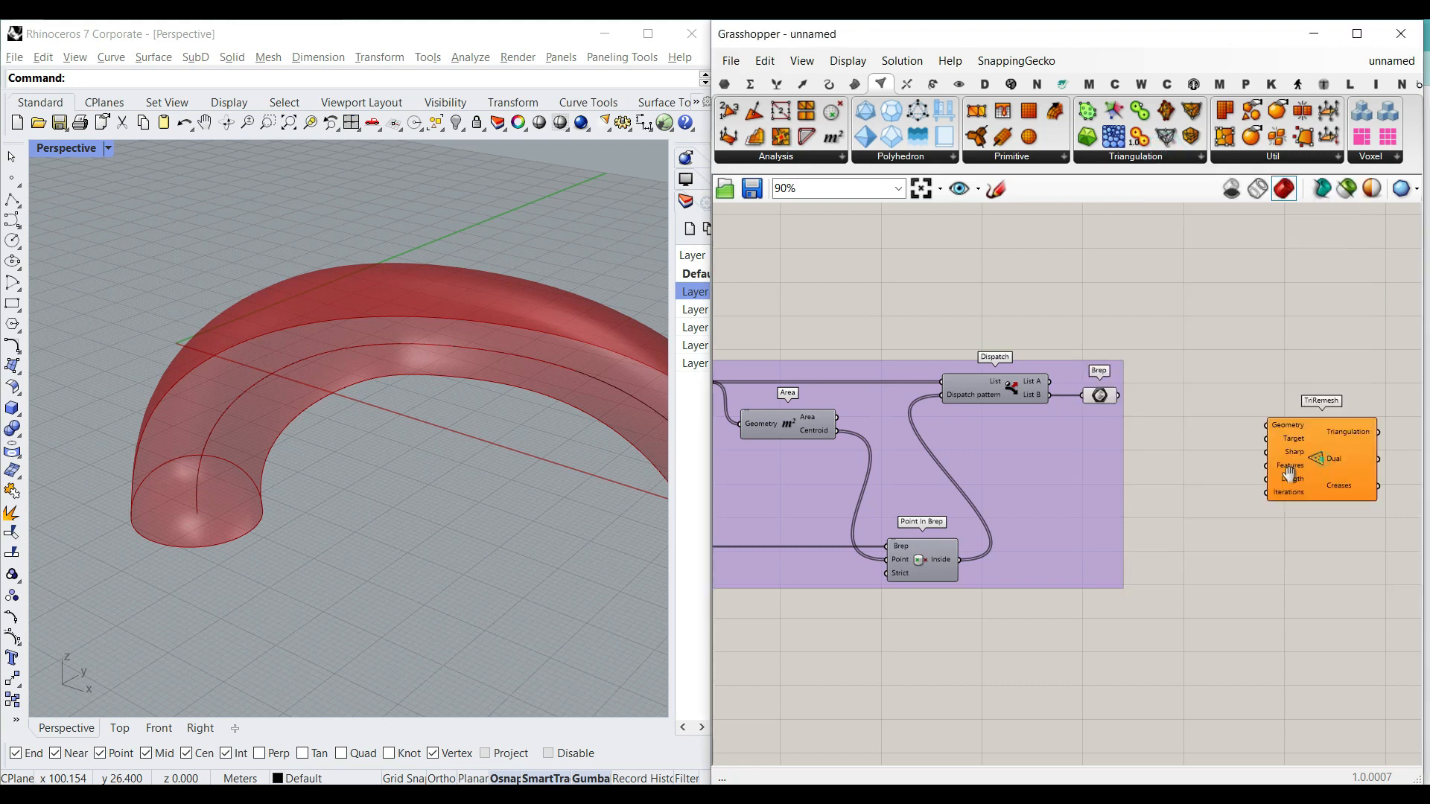
{"action": "scroll", "coordinate": [1322, 459], "scroll_direction": "up", "scroll_amount": 3}
{"action": "right_click_drag", "start_coordinate": [816, 404], "coordinate": [900, 396]}
{"action": "left_click_drag", "start_coordinate": [866, 378], "coordinate": [1154, 436]}
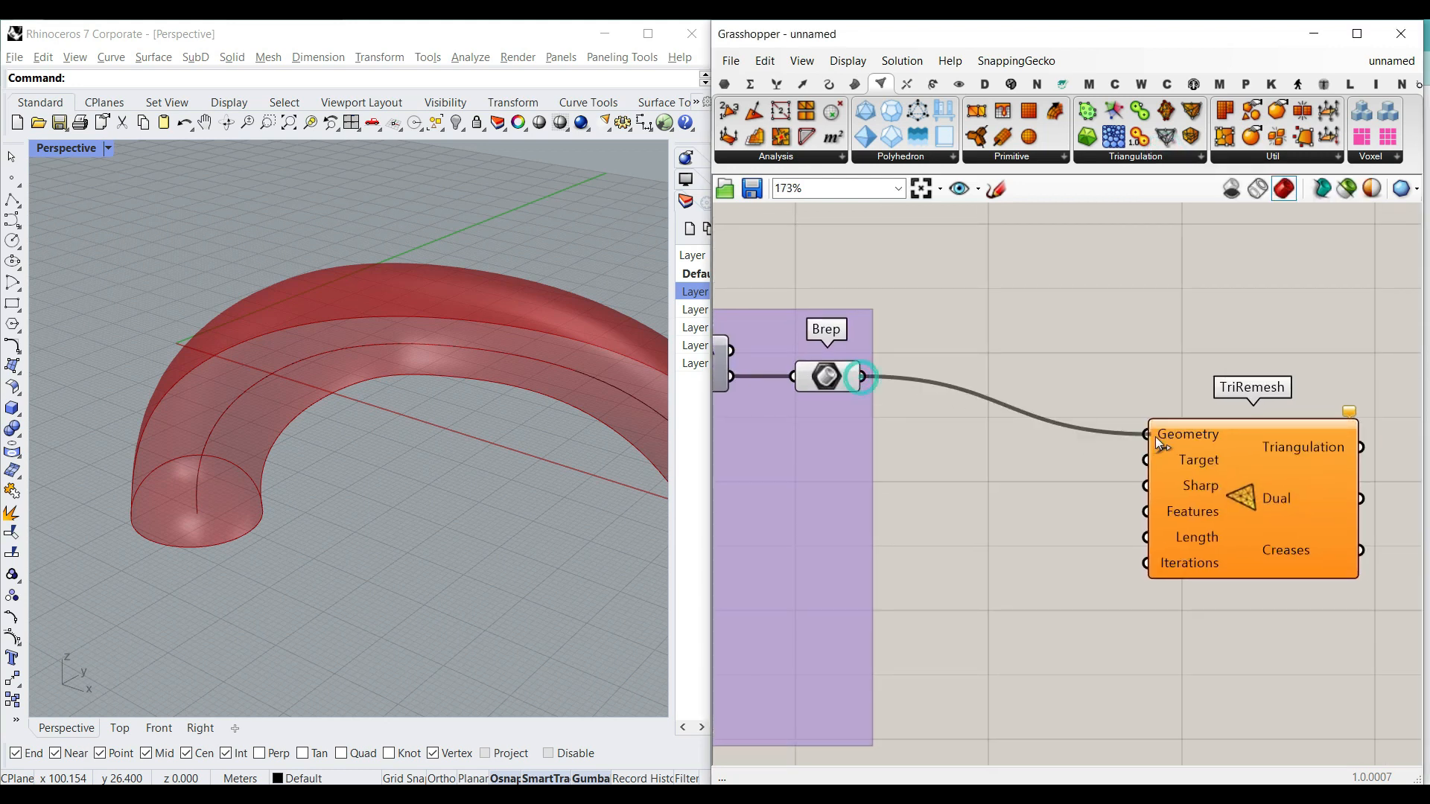
Reposition TriRemesh and turn off the Brep parameter's preview so only the triangulated mesh is displayed.
{"action": "right_click_drag", "start_coordinate": [1224, 470], "coordinate": [1086, 462]}
{"action": "left_click_drag", "start_coordinate": [1124, 470], "coordinate": [1195, 437]}
{"action": "right_click_drag", "start_coordinate": [885, 432], "coordinate": [1108, 411]}
{"action": "right_click", "coordinate": [928, 341]}
{"action": "left_click", "coordinate": [988, 374]}
{"action": "left_click", "coordinate": [1000, 279]}
{"action": "right_click_drag", "start_coordinate": [1245, 459], "coordinate": [1092, 499]}
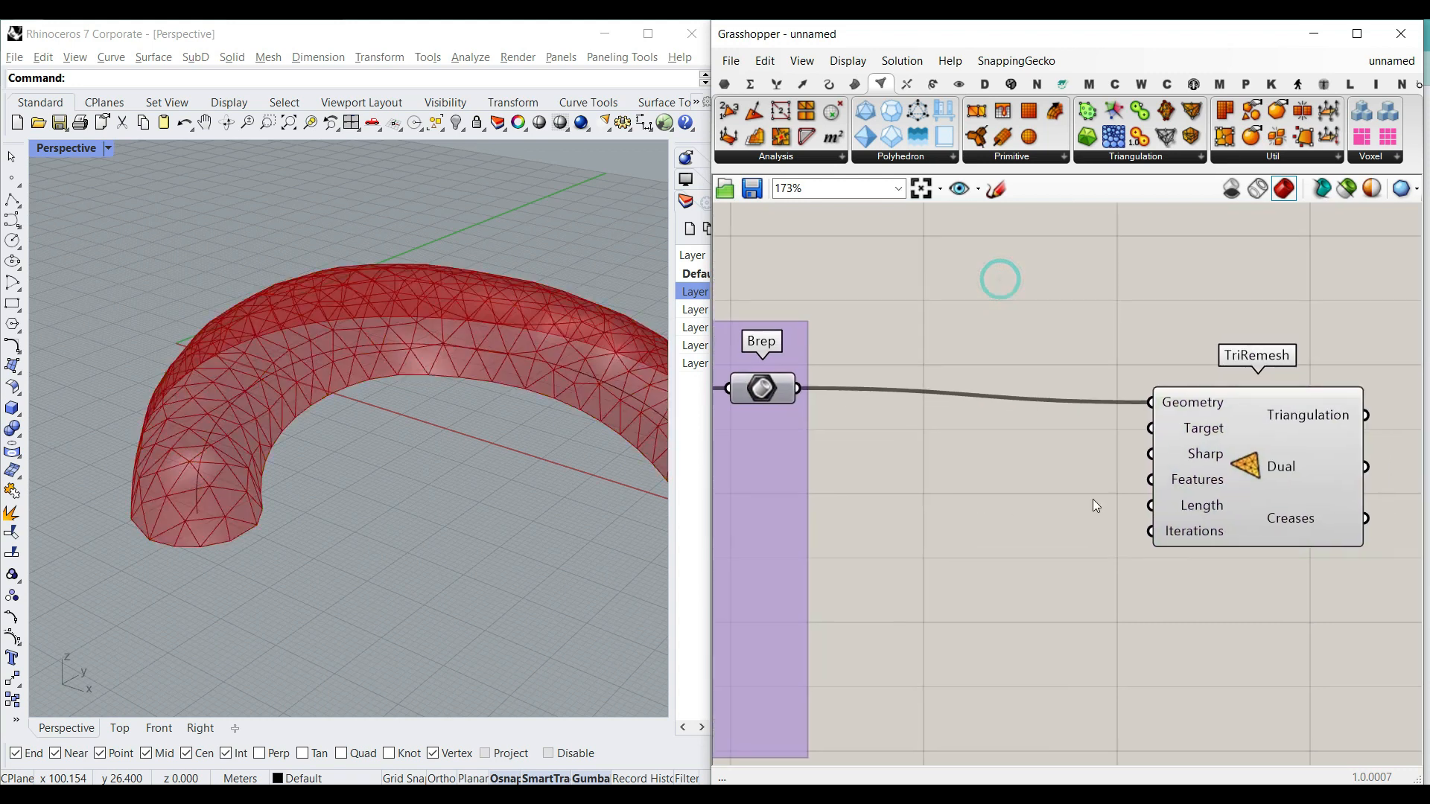
Move TriRemesh farther from the group and connect the Brep parameter to its Target input as well.
{"action": "left_click_drag", "start_coordinate": [1255, 454], "coordinate": [1296, 439]}
{"action": "scroll", "coordinate": [1181, 433], "scroll_direction": "up", "scroll_amount": 2}
{"action": "right_click_drag", "start_coordinate": [991, 426], "coordinate": [1092, 435]}
{"action": "scroll", "coordinate": [1091, 435], "scroll_direction": "down", "scroll_amount": 2}
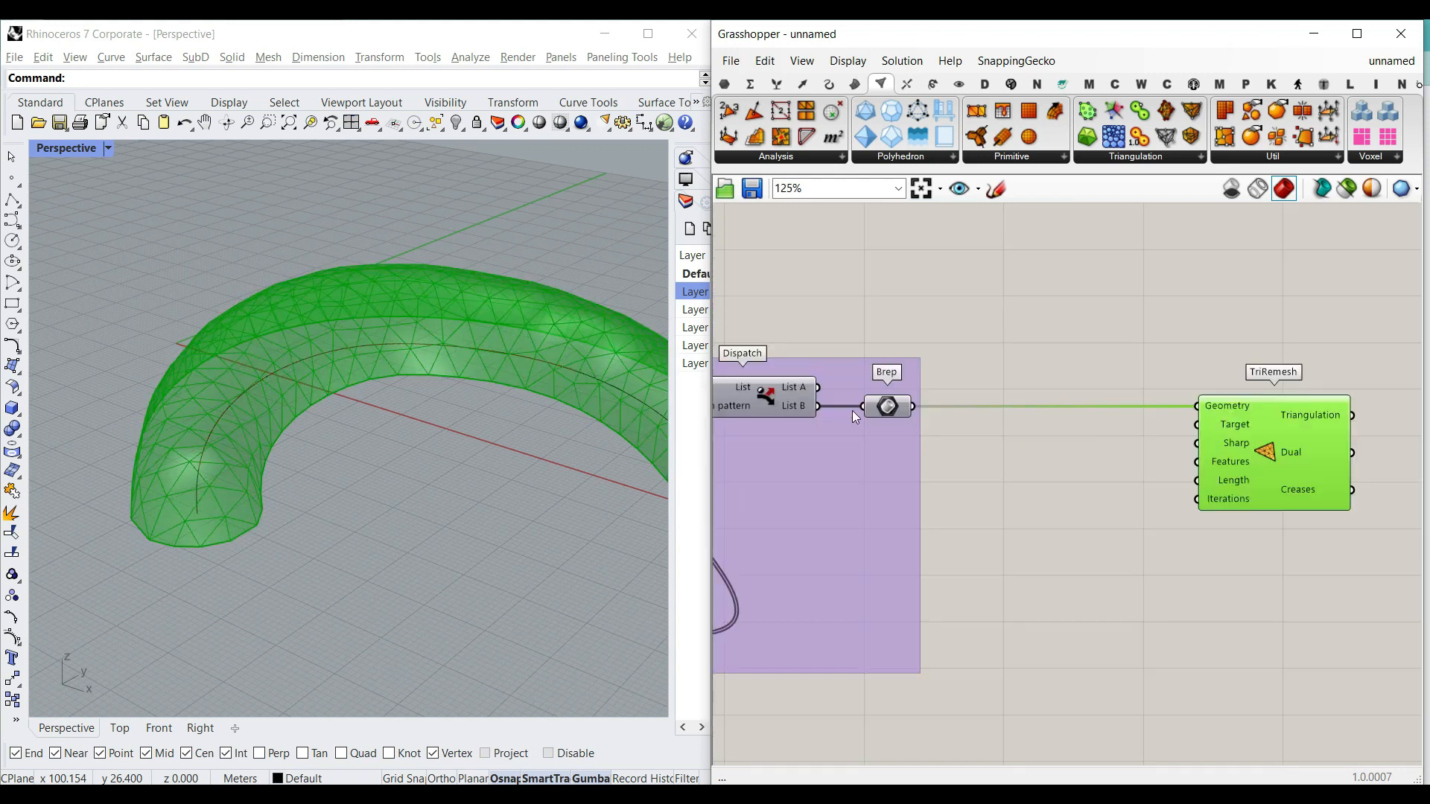
{"action": "scroll", "coordinate": [1260, 419], "scroll_direction": "up", "scroll_amount": 1}
{"action": "left_click_drag", "start_coordinate": [851, 405], "coordinate": [1188, 426]}
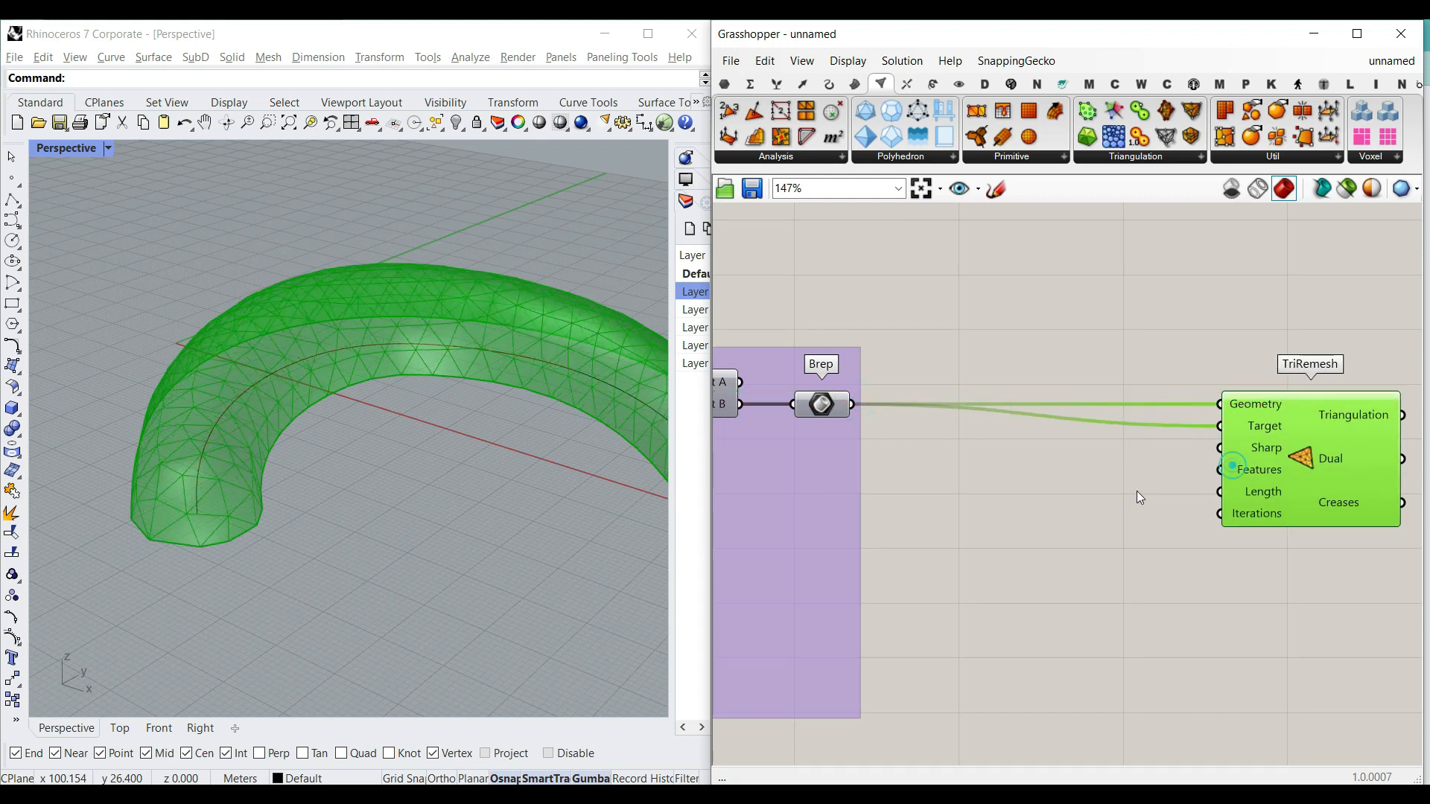
{"action": "left_click", "coordinate": [1035, 491]}
Add a Boolean Toggle, connect it to TriRemesh's Sharp input, and set it to True.
{"action": "scroll", "coordinate": [1080, 446], "scroll_direction": "up", "scroll_amount": 3}
{"action": "right_click_drag", "start_coordinate": [1123, 476], "coordinate": [912, 484]}
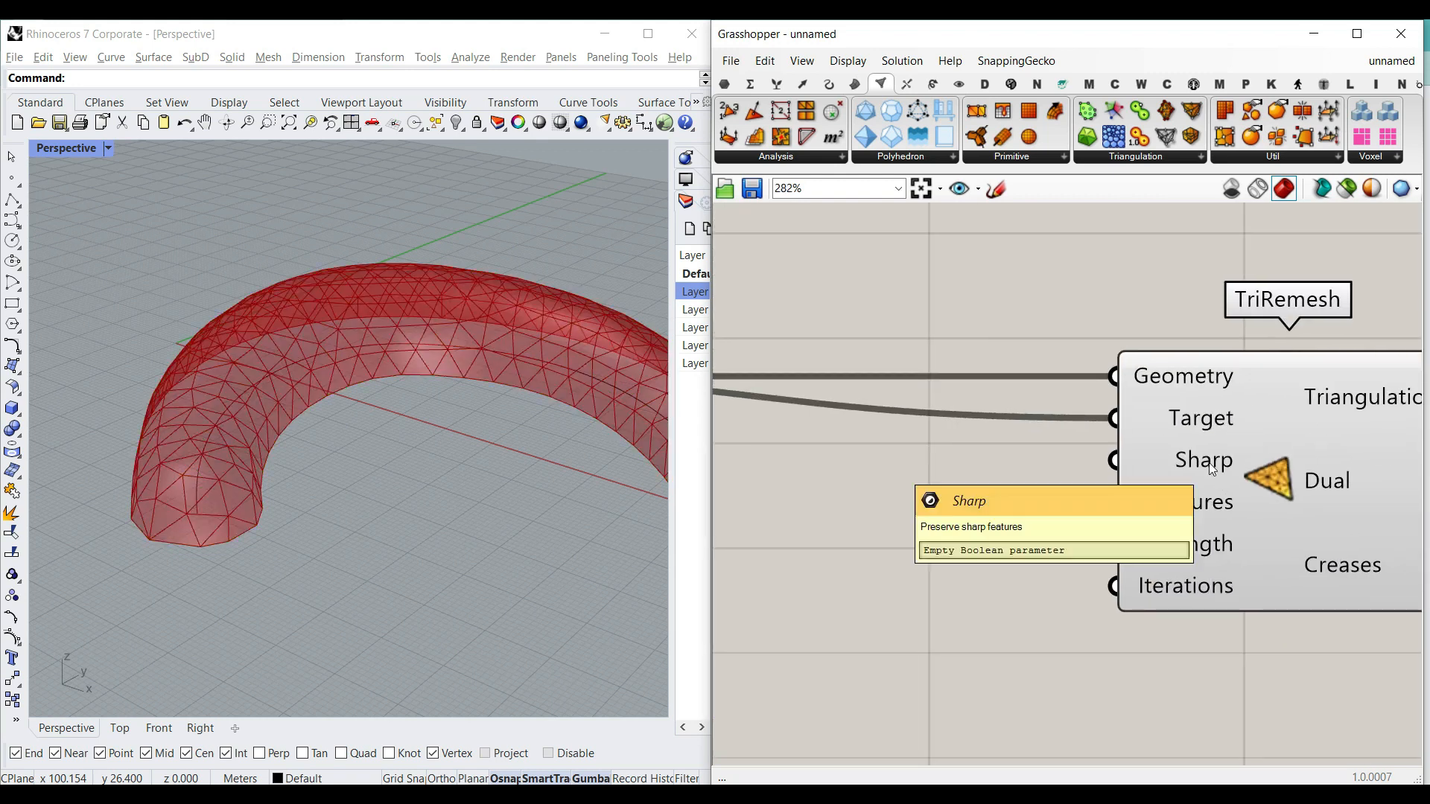
{"action": "double_click", "coordinate": [881, 488]}
{"action": "type", "text": "toggle"}
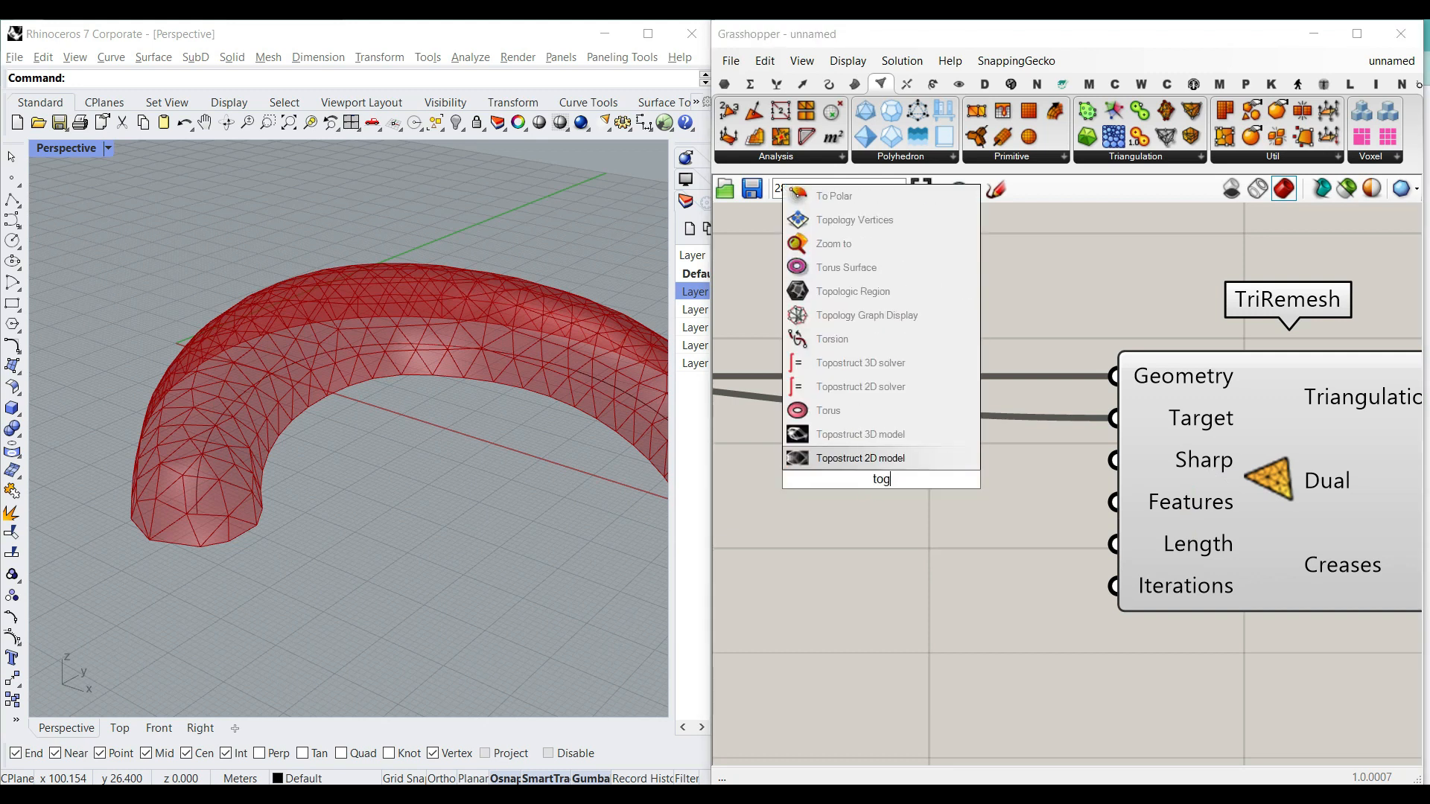
{"action": "key", "text": "Return"}
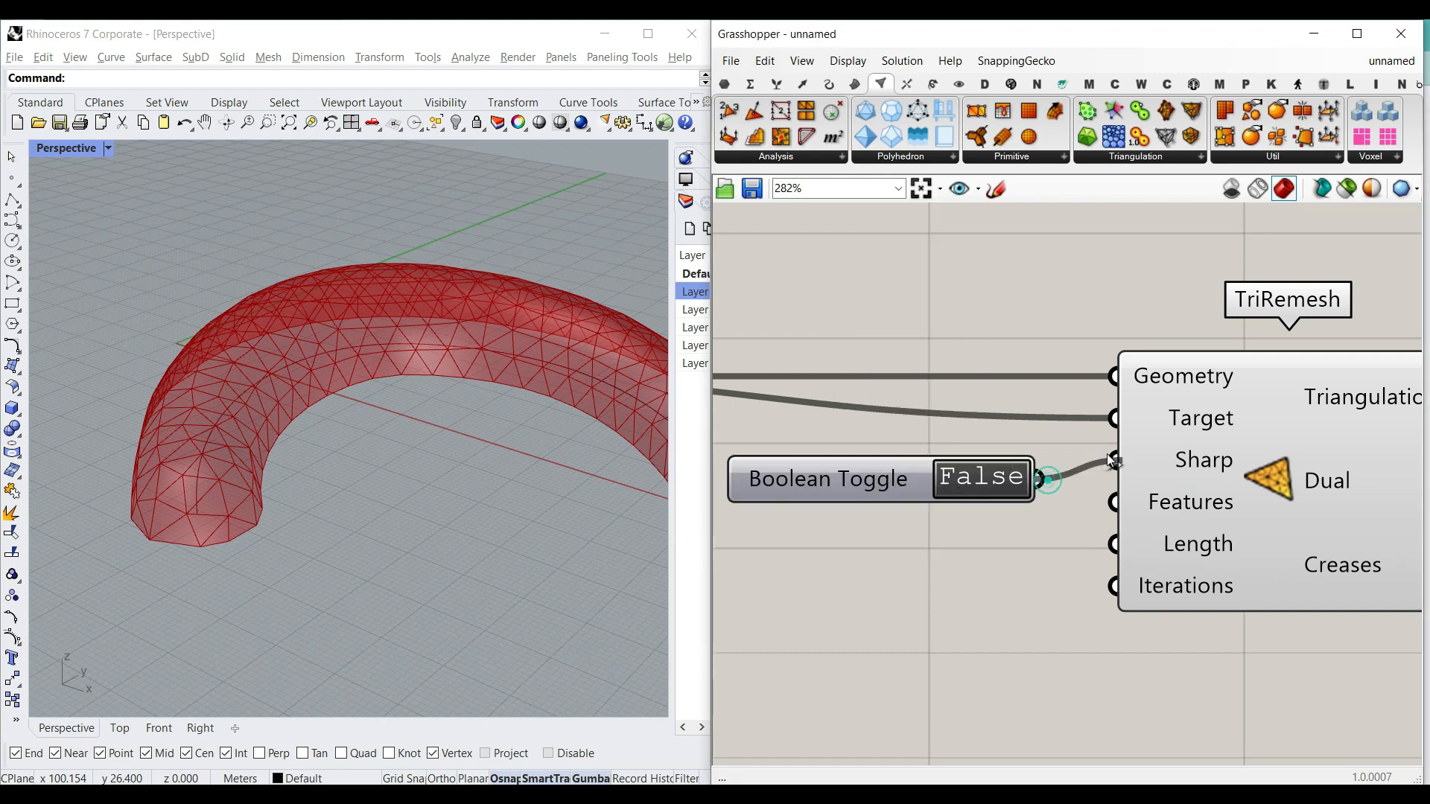
{"action": "left_click", "coordinate": [1001, 481]}
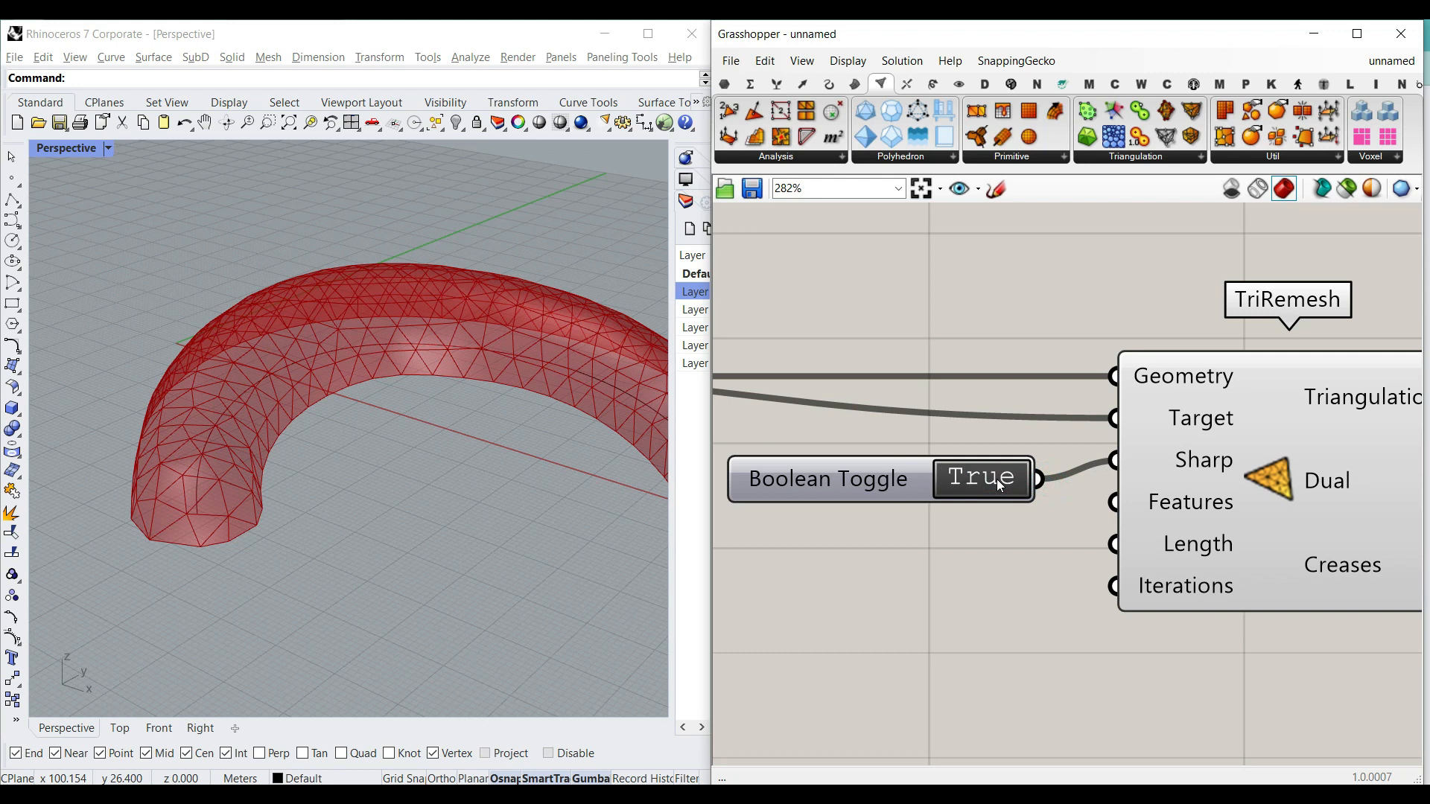
Rename the Boolean Toggle as "Sharp?" and align it with TriRemesh's Sharp input.
{"action": "right_click", "coordinate": [886, 477]}
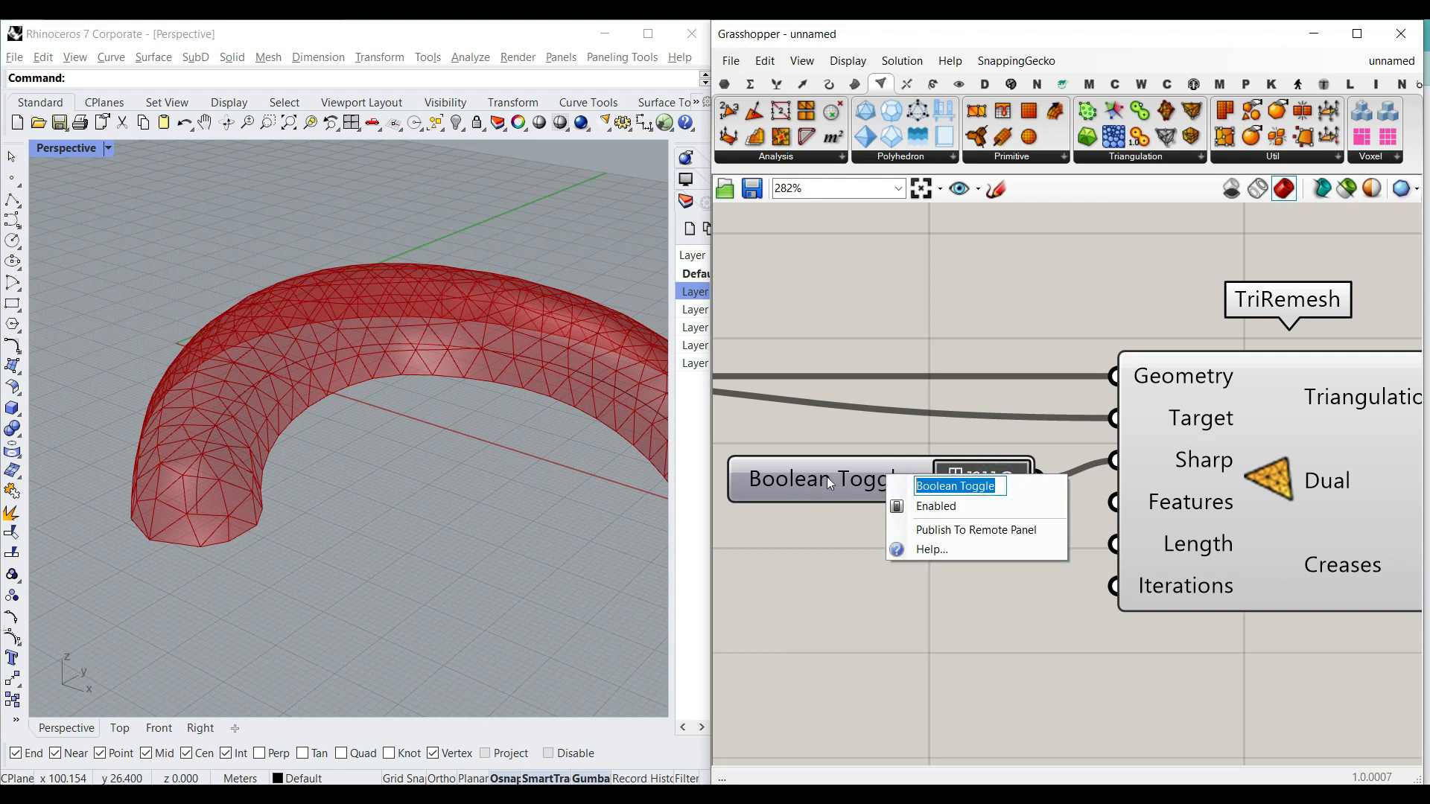
{"action": "type", "text": "Sharp?"}
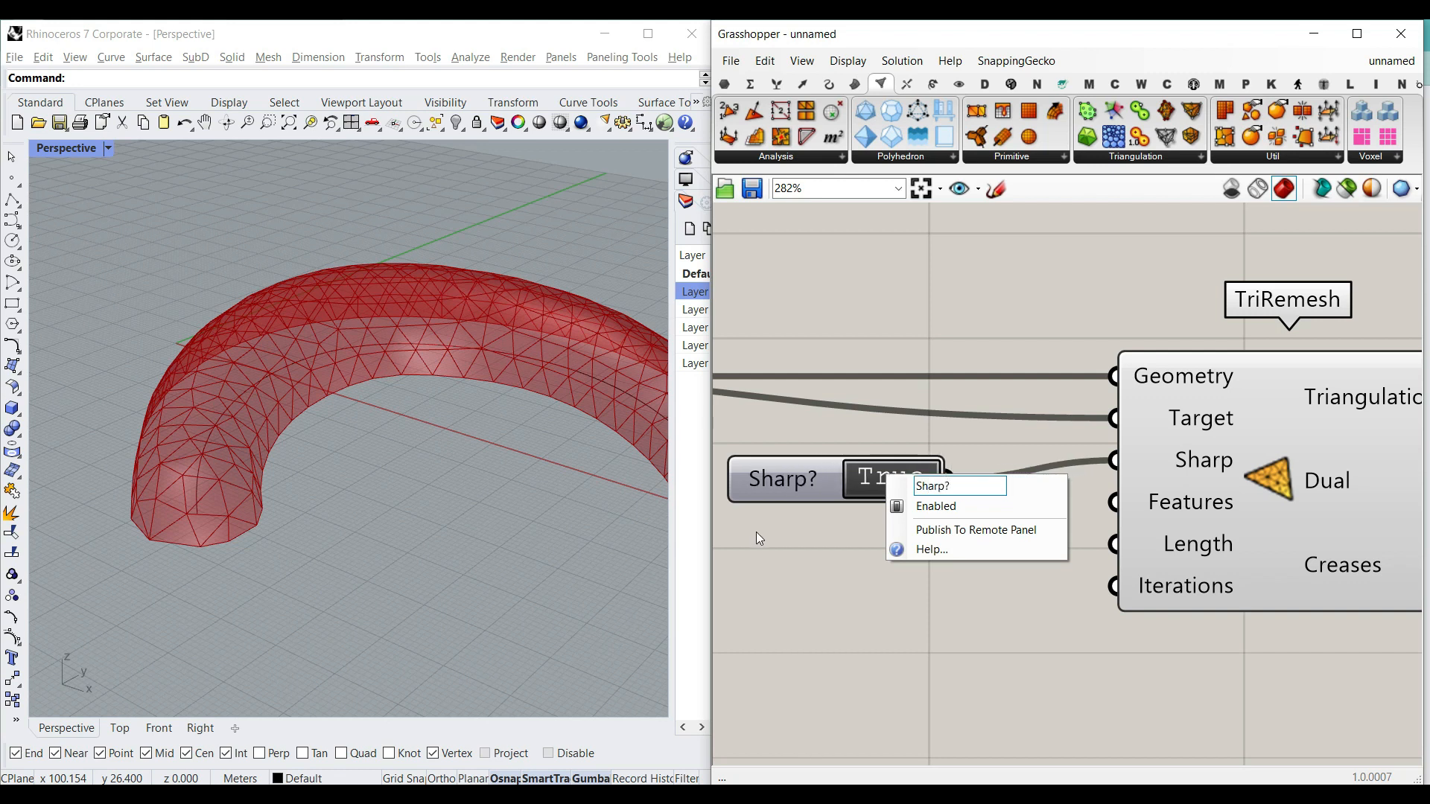
{"action": "key", "text": "Return"}
{"action": "left_click_drag", "start_coordinate": [793, 486], "coordinate": [847, 463]}
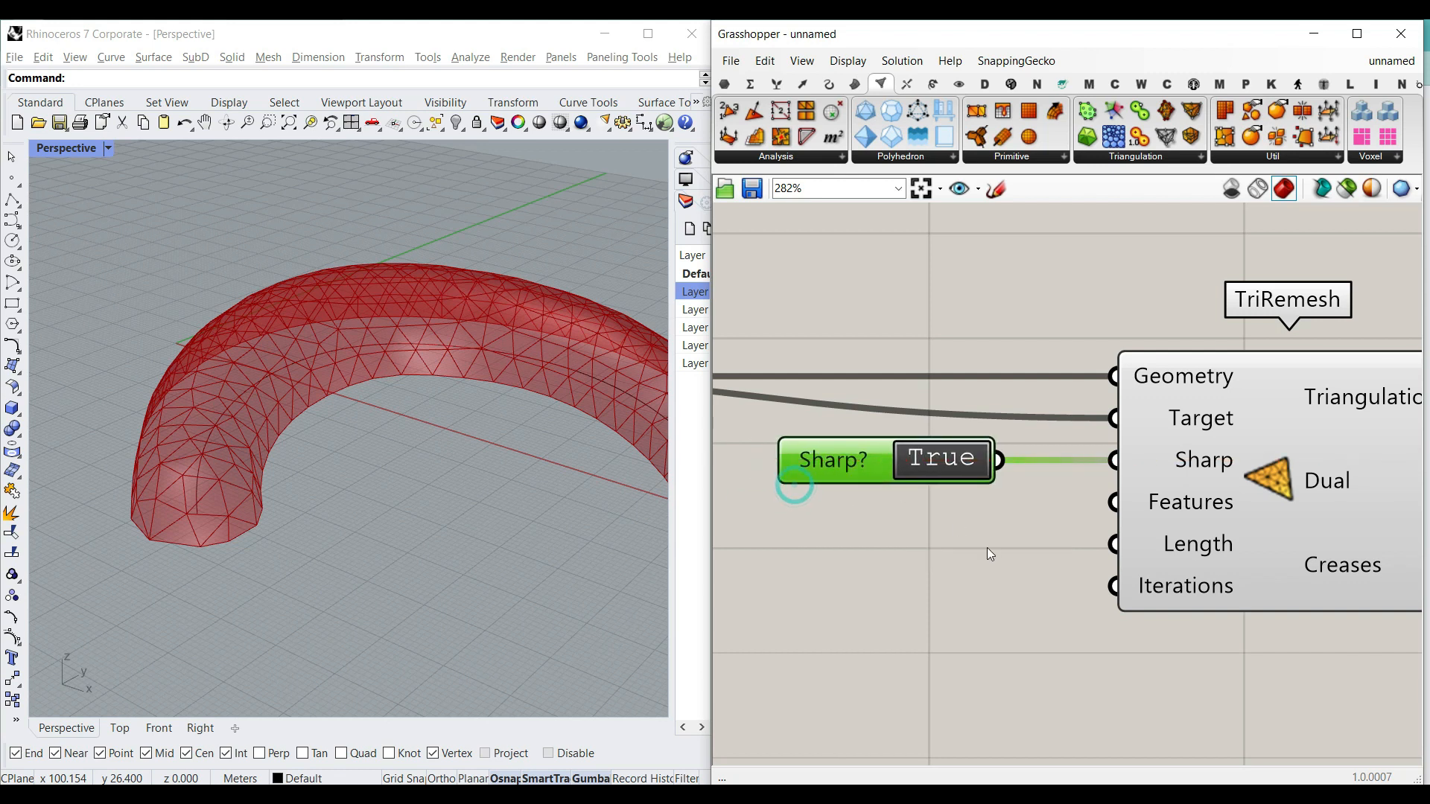
Place a Brep | Plane intersection component below the Sharp? toggle to supply feature curves for TriRemesh.
{"action": "mouse_move", "coordinate": [1181, 502]}
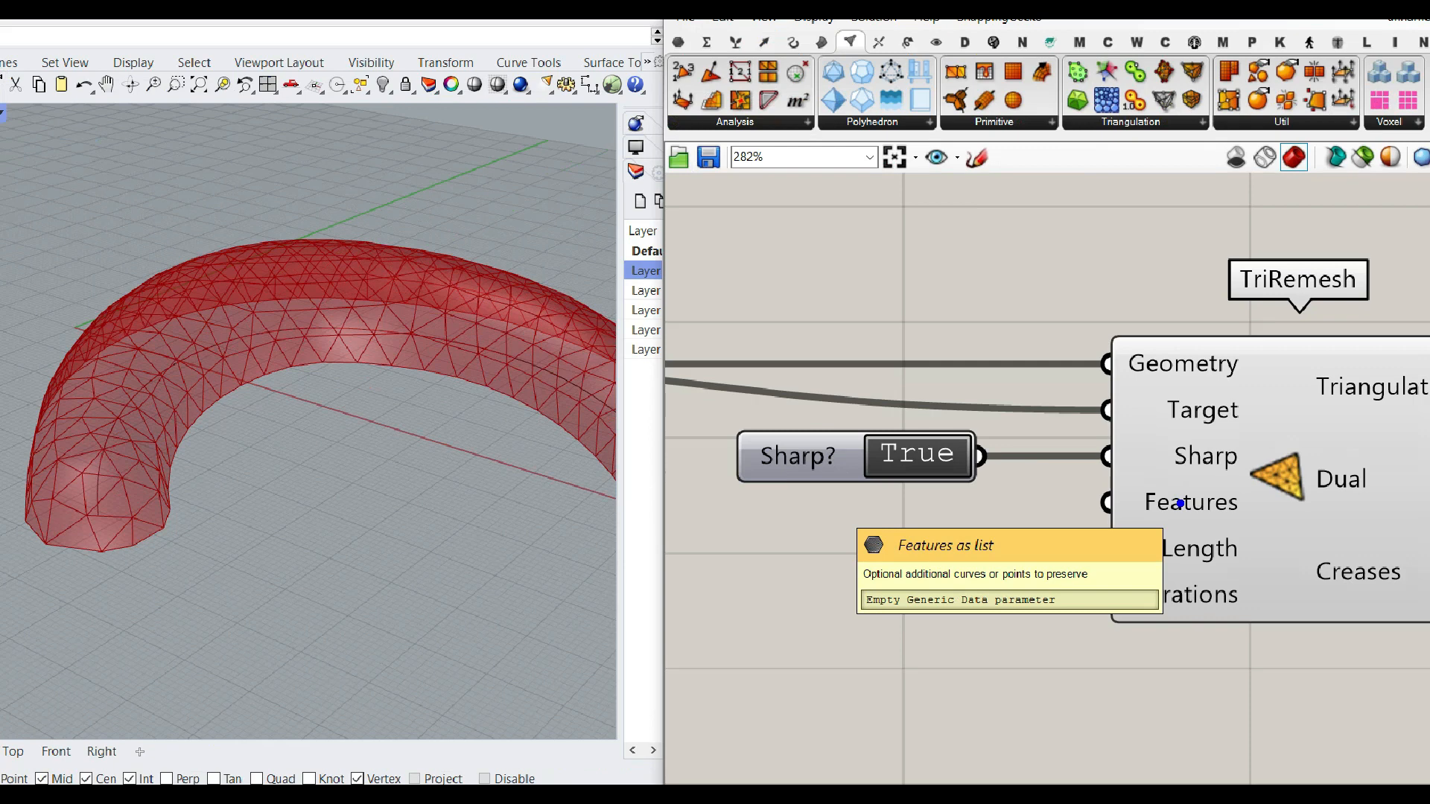
{"action": "left_click_drag", "start_coordinate": [758, 650], "coordinate": [868, 649]}
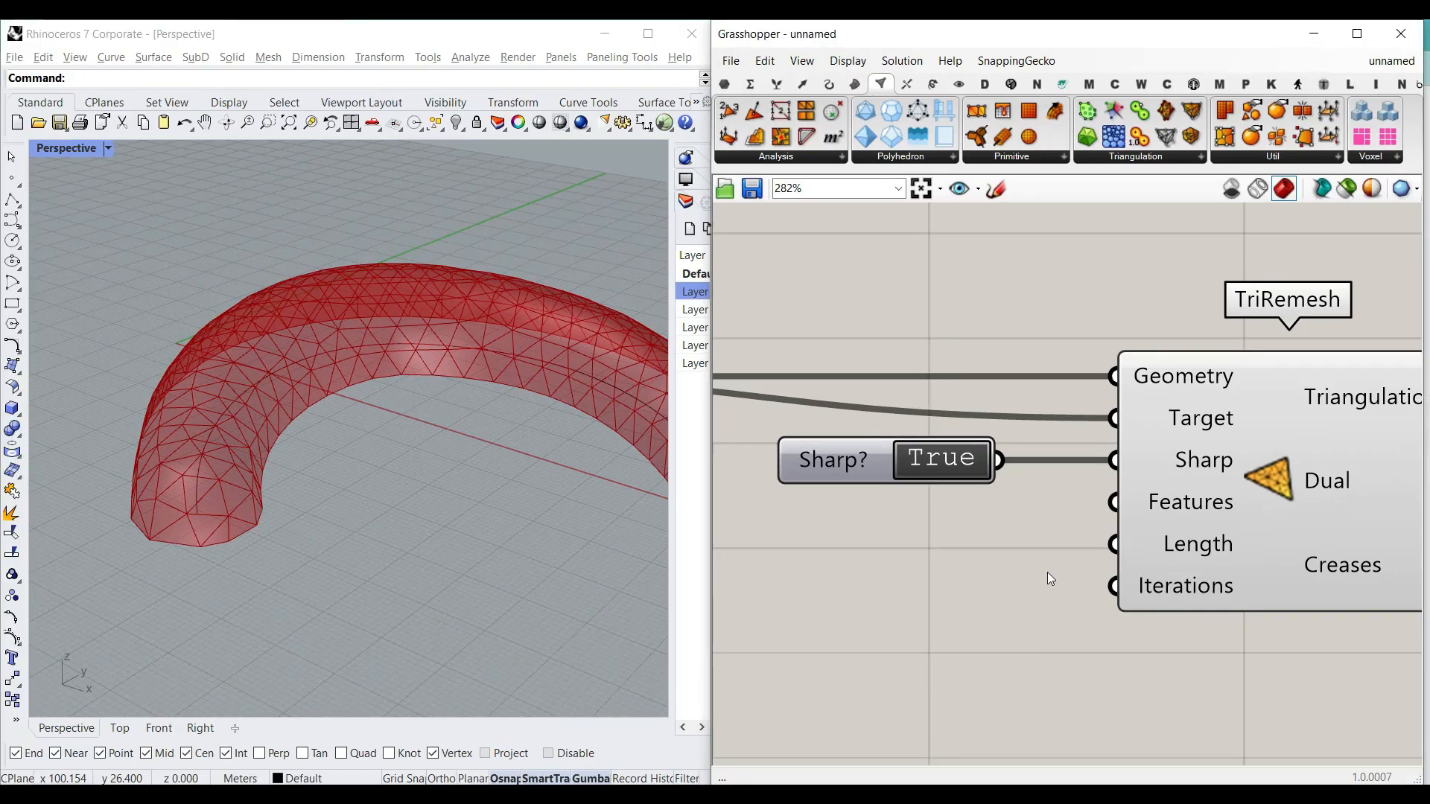
{"action": "scroll", "coordinate": [213, 488], "scroll_direction": "up", "scroll_amount": 5}
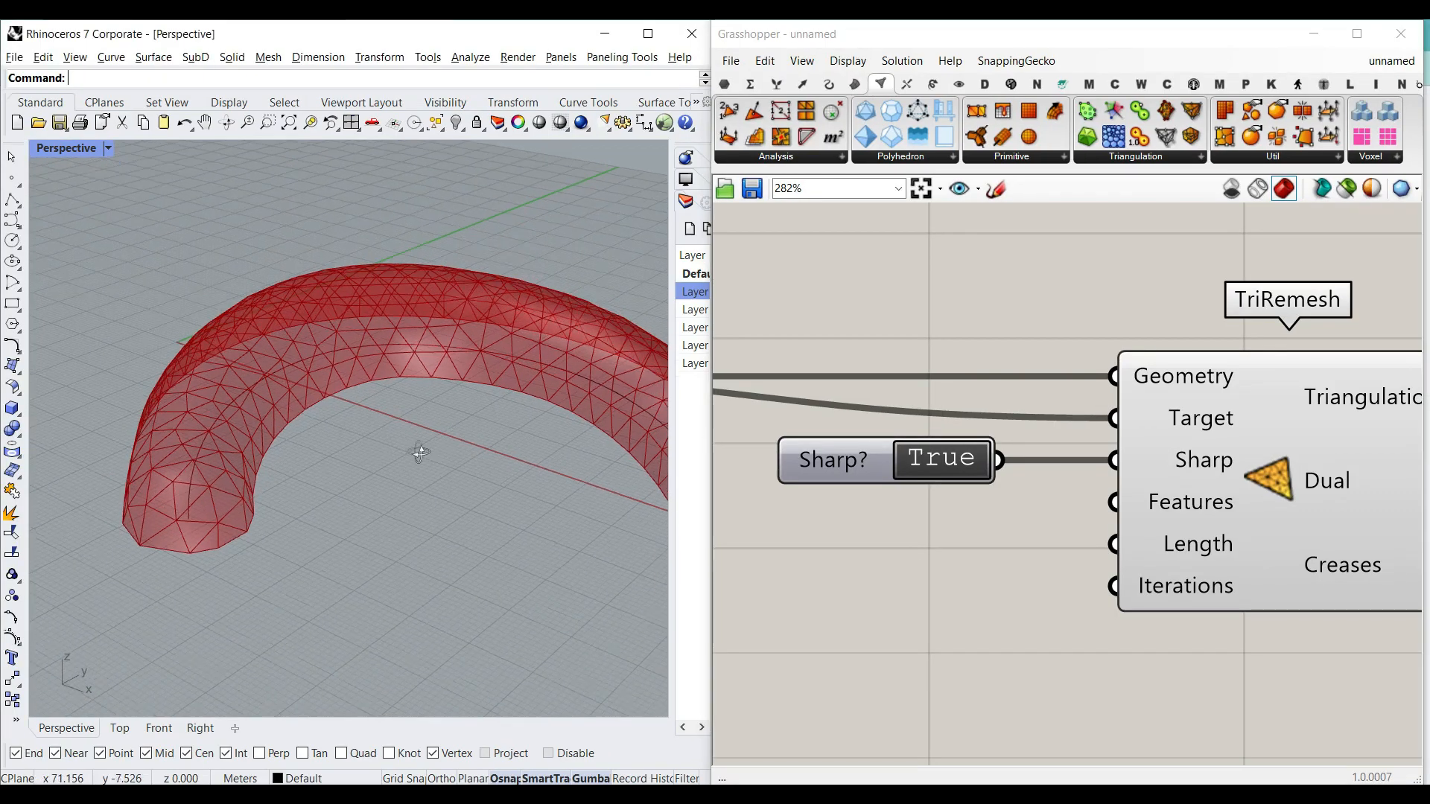
{"action": "right_click_drag", "start_coordinate": [186, 493], "coordinate": [227, 499]}
{"action": "right_click_drag", "start_coordinate": [904, 474], "coordinate": [1036, 463]}
{"action": "scroll", "coordinate": [1036, 463], "scroll_direction": "down", "scroll_amount": 6}
{"action": "right_click_drag", "start_coordinate": [897, 467], "coordinate": [994, 468]}
{"action": "scroll", "coordinate": [926, 440], "scroll_direction": "up", "scroll_amount": 3}
{"action": "left_click", "coordinate": [907, 84]}
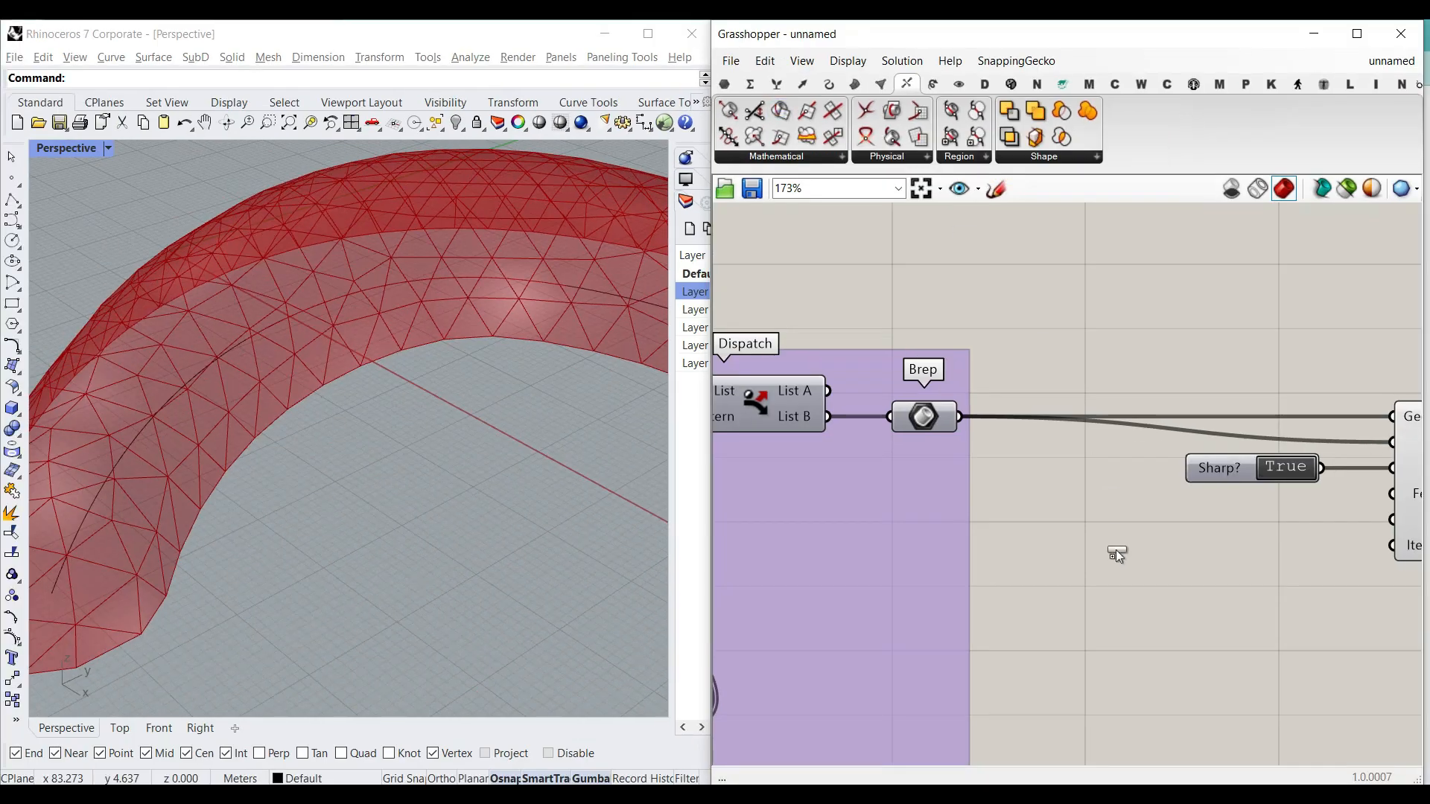
{"action": "left_click_drag", "start_coordinate": [1117, 555], "coordinate": [1108, 549]}
Turn on the Brep parameter's preview and connect it to the Brep input of Brep | Plane, keeping the World XY plane.
{"action": "right_click", "coordinate": [924, 416]}
{"action": "left_click", "coordinate": [968, 431]}
{"action": "scroll", "coordinate": [475, 385], "scroll_direction": "down", "scroll_amount": 3}
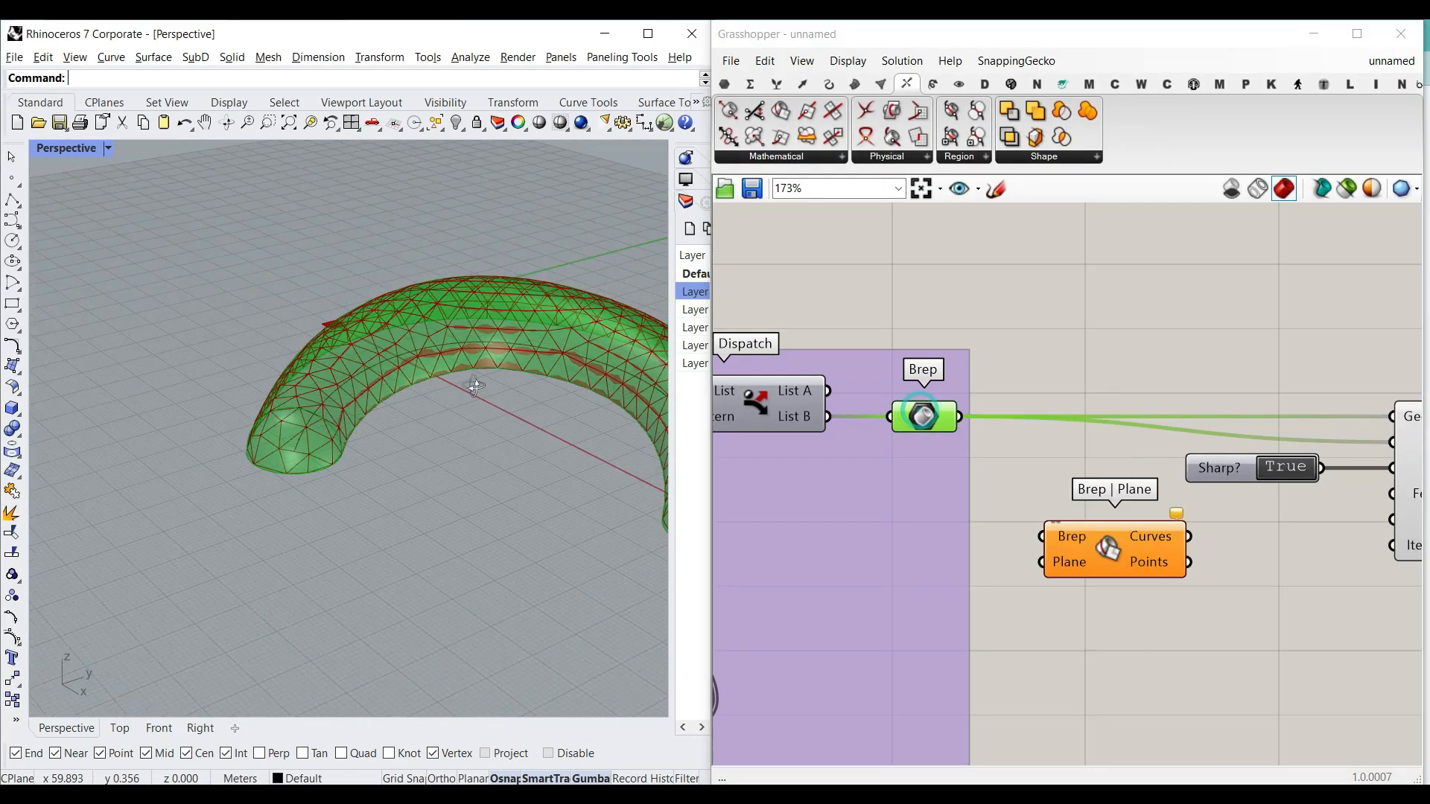
{"action": "right_click_drag", "start_coordinate": [475, 386], "coordinate": [457, 390]}
{"action": "left_click_drag", "start_coordinate": [961, 422], "coordinate": [1041, 537]}
{"action": "right_click_drag", "start_coordinate": [1065, 561], "coordinate": [947, 453]}
{"action": "left_click_drag", "start_coordinate": [948, 454], "coordinate": [1047, 484]}
{"action": "mouse_move", "coordinate": [1048, 484]}
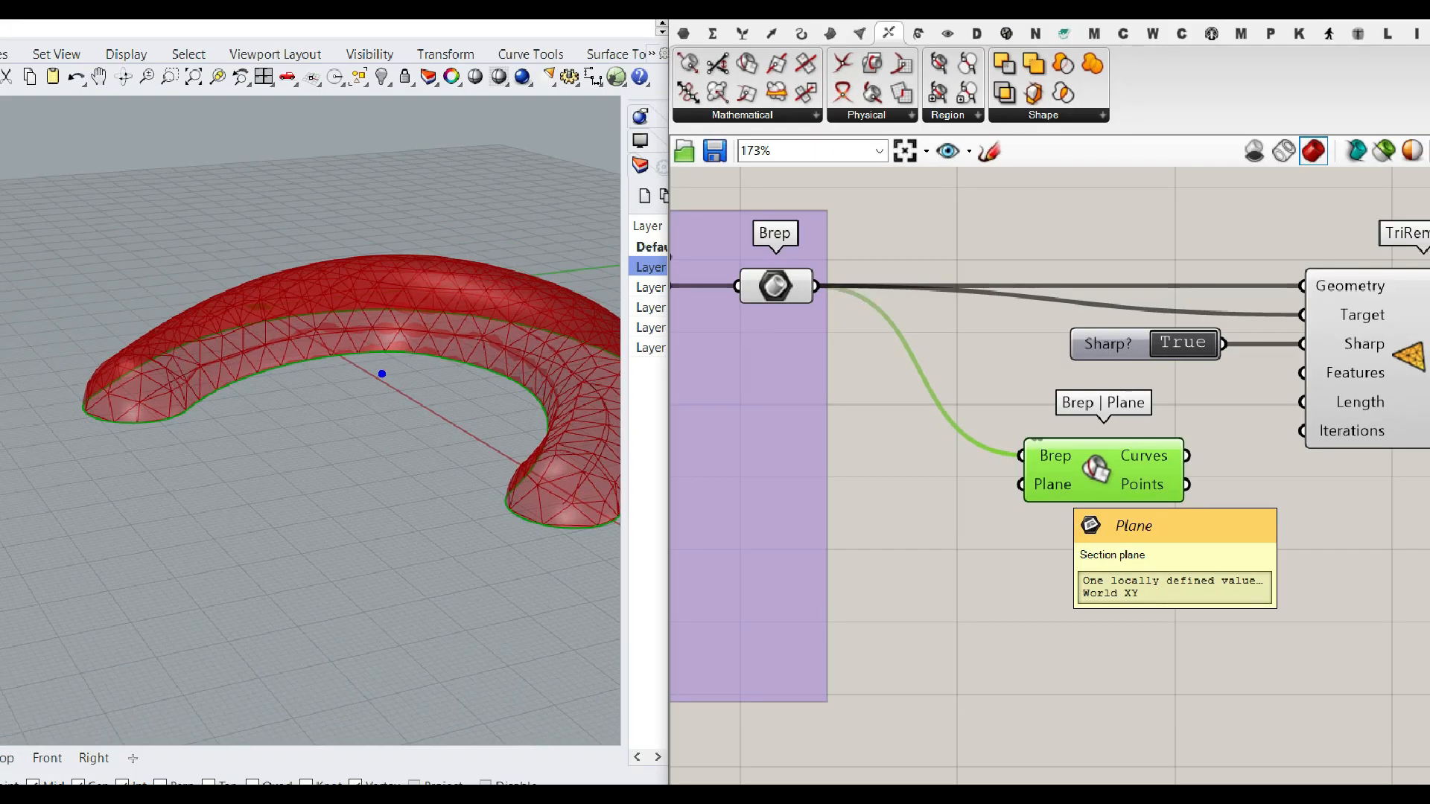
Examine the section curve along the half-pipe's base against the edges of the remeshed triangulation.
{"action": "mouse_move", "coordinate": [174, 264]}
{"action": "left_mouse_down"}
{"action": "mouse_move", "coordinate": [548, 450]}
{"action": "mouse_move", "coordinate": [119, 357]}
{"action": "mouse_move", "coordinate": [268, 280]}
{"action": "left_mouse_up"}
{"action": "left_click_drag", "start_coordinate": [308, 370], "coordinate": [453, 365]}
{"action": "left_click_drag", "start_coordinate": [332, 380], "coordinate": [306, 273]}
{"action": "left_click_drag", "start_coordinate": [272, 286], "coordinate": [313, 291]}
{"action": "key", "text": "Escape"}
{"action": "right_click_drag", "start_coordinate": [237, 477], "coordinate": [160, 305]}
{"action": "right_click_drag", "start_coordinate": [246, 342], "coordinate": [303, 422]}
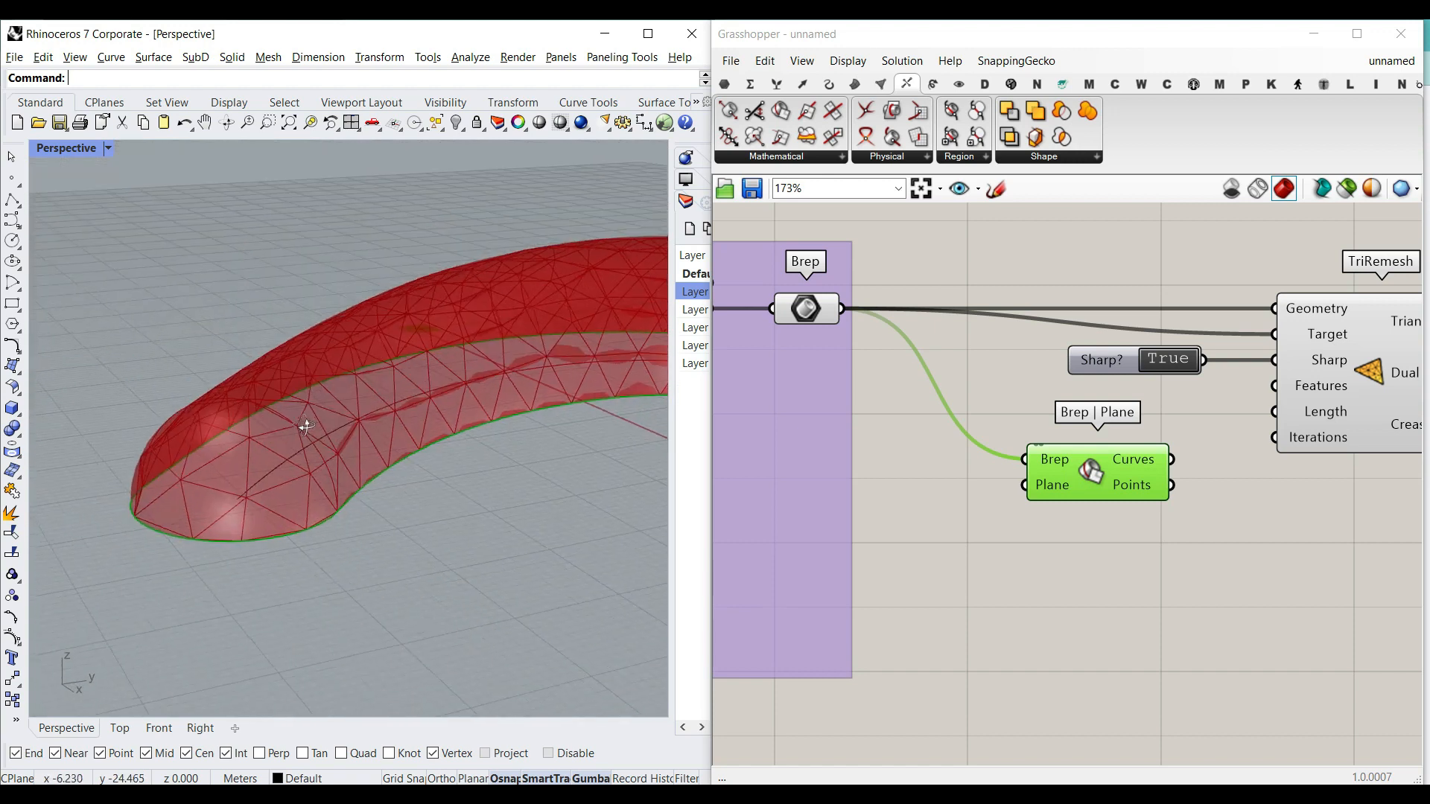
{"action": "scroll", "coordinate": [286, 551], "scroll_direction": "up", "scroll_amount": 6}
{"action": "scroll", "coordinate": [1282, 393], "scroll_direction": "up", "scroll_amount": 4}
Connect Brep | Plane's Curves output to TriRemesh's Features input and arrange the component beneath the Sharp? toggle.
{"action": "left_click_drag", "start_coordinate": [1032, 542], "coordinate": [1239, 390]}
{"action": "left_click", "coordinate": [1142, 533]}
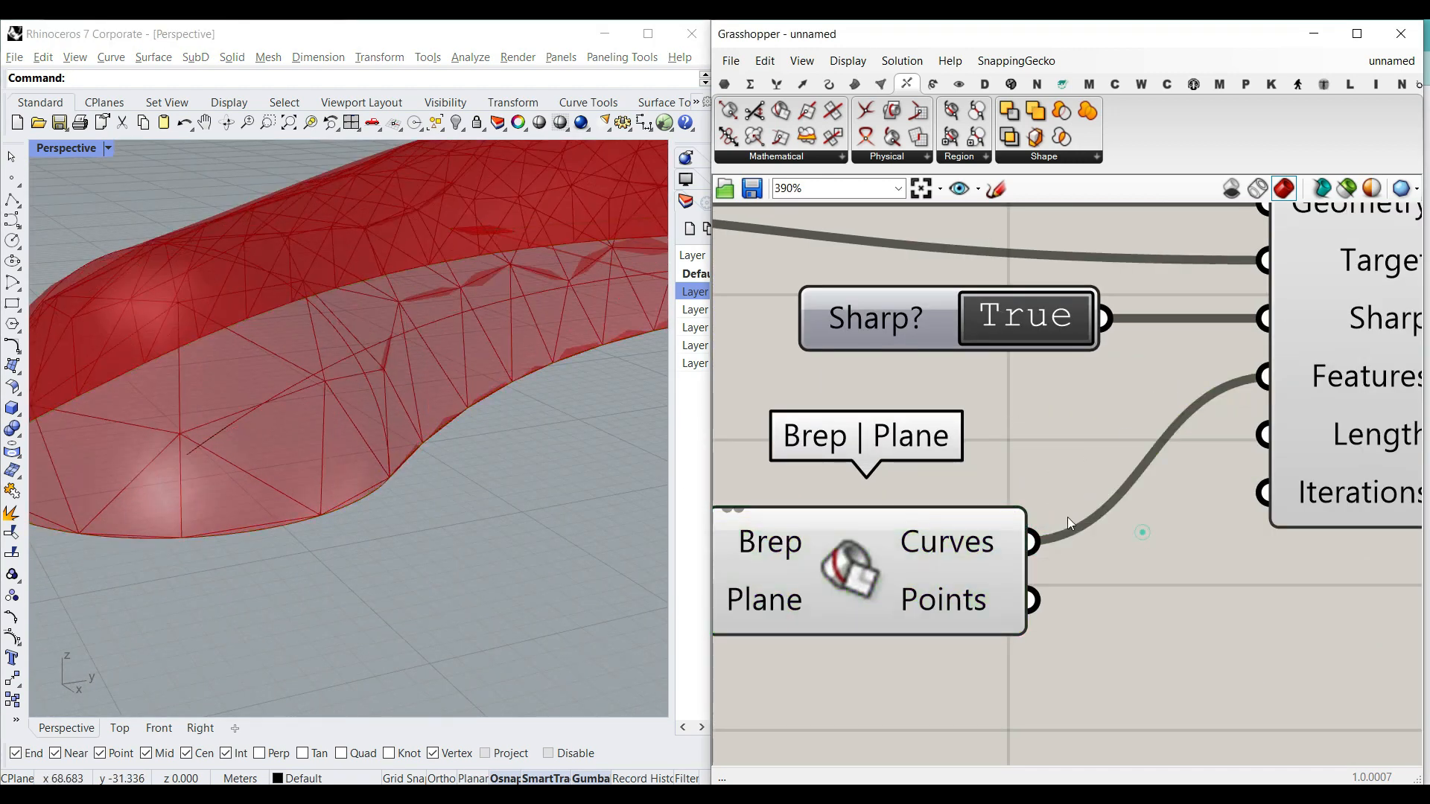
{"action": "scroll", "coordinate": [364, 435], "scroll_direction": "down", "scroll_amount": 10}
{"action": "right_click_drag", "start_coordinate": [365, 435], "coordinate": [473, 484]}
{"action": "right_click_drag", "start_coordinate": [985, 457], "coordinate": [934, 501]}
{"action": "left_click_drag", "start_coordinate": [884, 583], "coordinate": [963, 456]}
{"action": "left_click_drag", "start_coordinate": [1054, 457], "coordinate": [1213, 421]}
{"action": "scroll", "coordinate": [1050, 522], "scroll_direction": "down", "scroll_amount": 4}
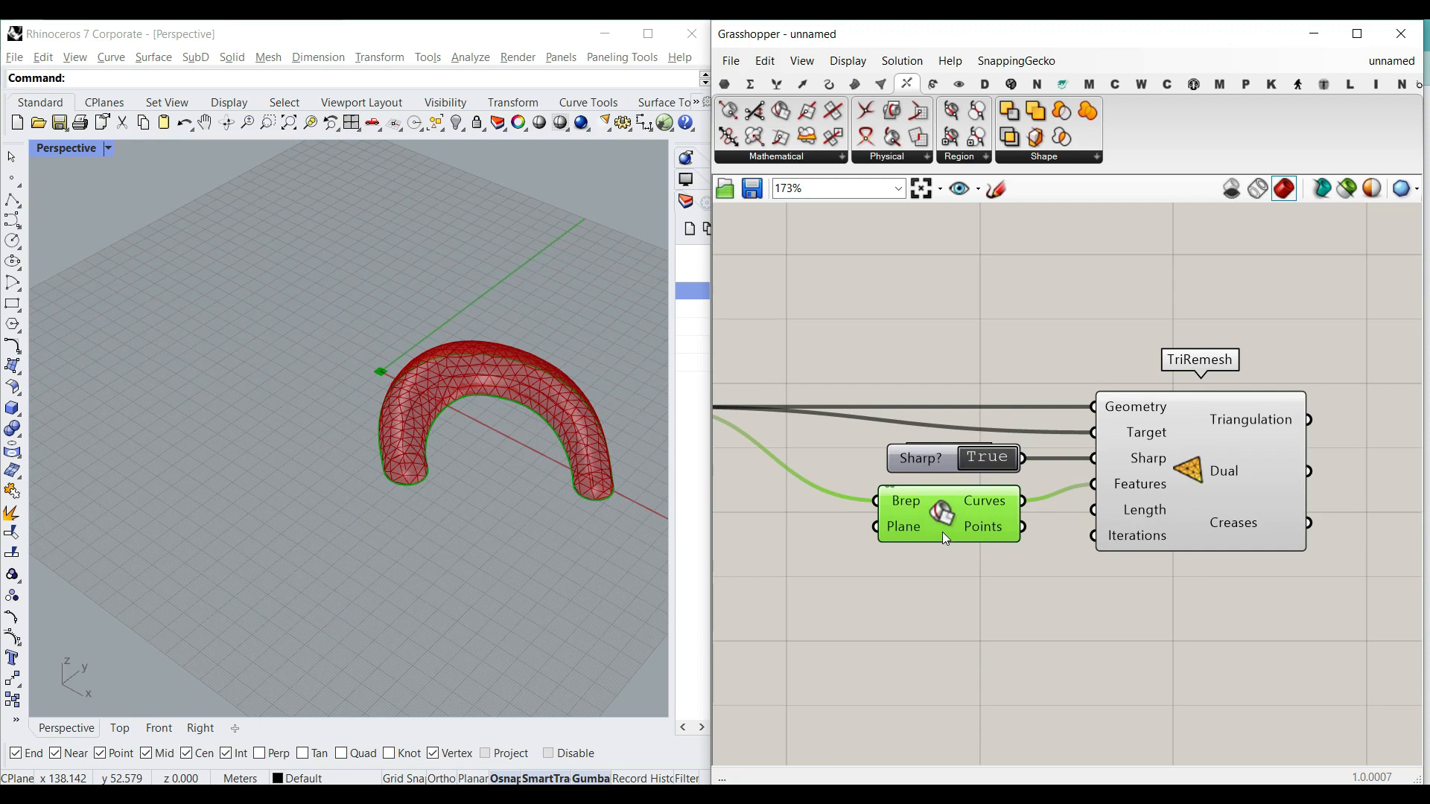
Turn off the preview of the Brep parameter and the Brep | Plane component.
{"action": "right_click_drag", "start_coordinate": [1053, 517], "coordinate": [1153, 516]}
{"action": "scroll", "coordinate": [1126, 562], "scroll_direction": "down", "scroll_amount": 2}
{"action": "left_click_drag", "start_coordinate": [1138, 580], "coordinate": [886, 397]}
{"action": "middle_click", "coordinate": [932, 304]}
{"action": "left_click", "coordinate": [976, 336]}
{"action": "right_click_drag", "start_coordinate": [402, 372], "coordinate": [471, 416]}
{"action": "scroll", "coordinate": [471, 415], "scroll_direction": "up", "scroll_amount": 6}
{"action": "right_click_drag", "start_coordinate": [1264, 488], "coordinate": [1065, 449]}
Add a number slider with the value 2.55 below Brep | Plane and connect it to TriRemesh's Length input.
{"action": "left_click_drag", "start_coordinate": [1137, 481], "coordinate": [1164, 481]}
{"action": "scroll", "coordinate": [1087, 495], "scroll_direction": "up", "scroll_amount": 6}
{"action": "right_click_drag", "start_coordinate": [1130, 479], "coordinate": [1319, 521]}
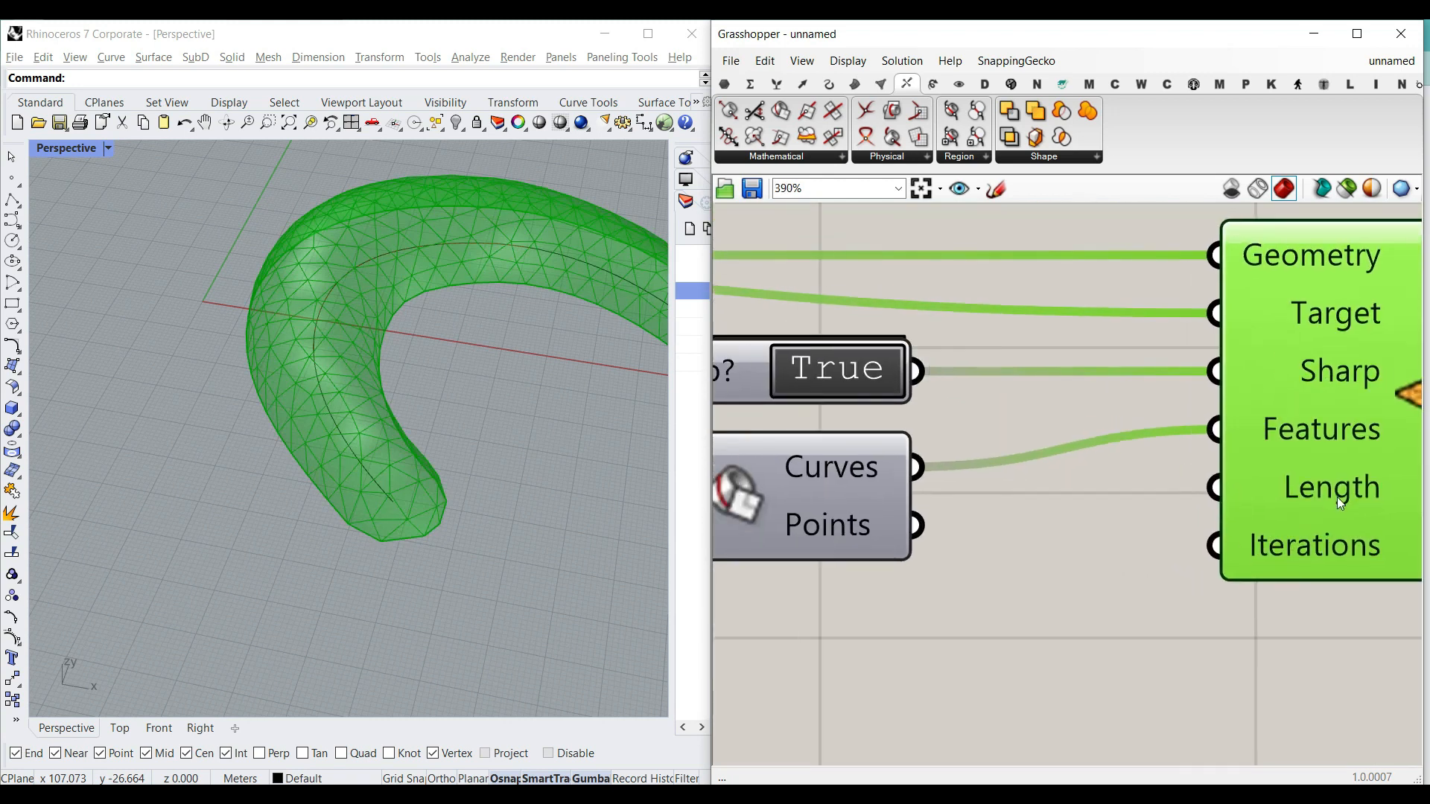
{"action": "double_click", "coordinate": [977, 628]}
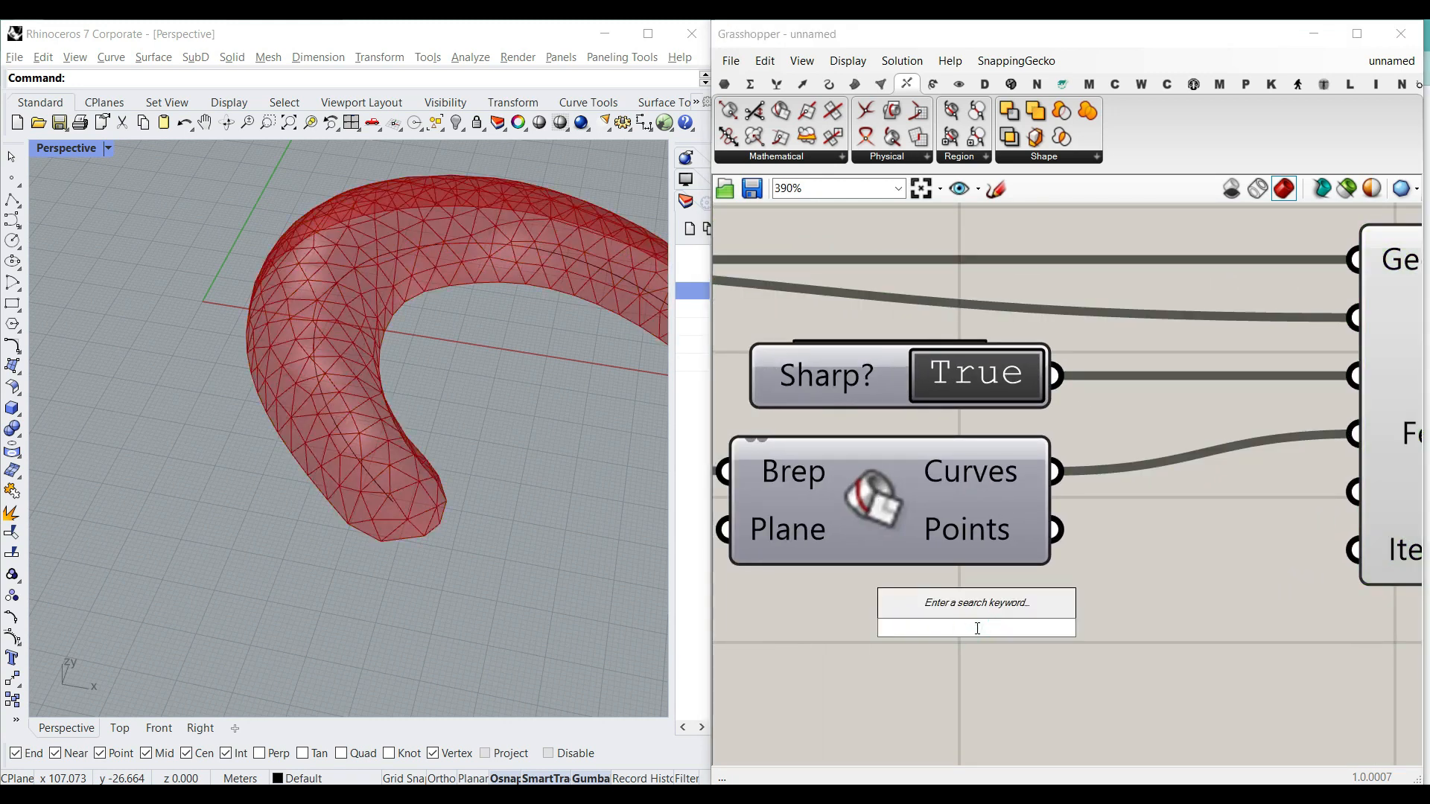
{"action": "type", "text": "2.55"}
{"action": "key", "text": "Return"}
{"action": "scroll", "coordinate": [1218, 631], "scroll_direction": "down", "scroll_amount": 6}
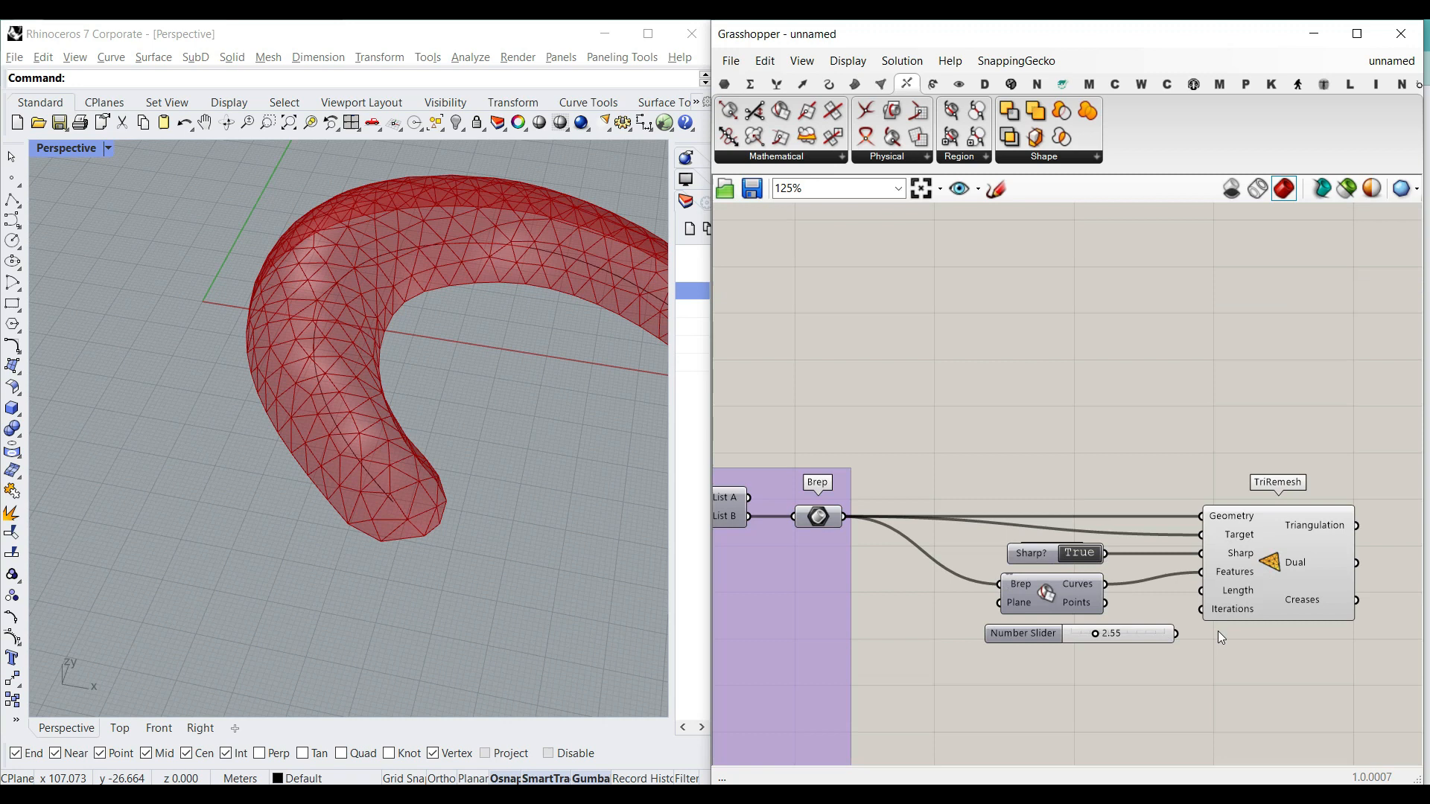
{"action": "left_click_drag", "start_coordinate": [1176, 634], "coordinate": [1201, 590]}
Set the Length slider to 7.47 and inspect the coarser mesh on the half-pipe.
{"action": "scroll", "coordinate": [1092, 606], "scroll_direction": "up", "scroll_amount": 5}
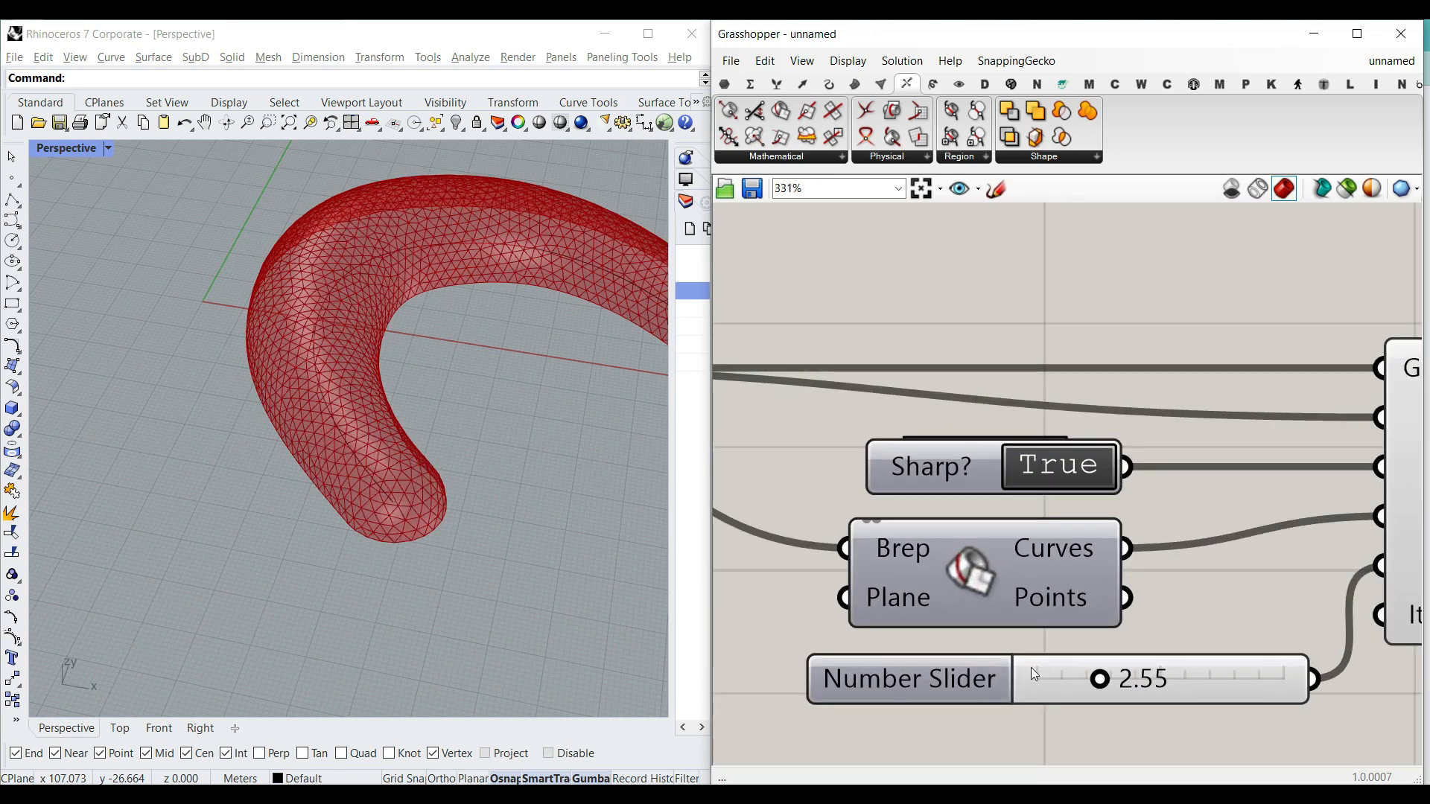
{"action": "left_click_drag", "start_coordinate": [1105, 680], "coordinate": [1222, 679]}
{"action": "right_click_drag", "start_coordinate": [417, 476], "coordinate": [463, 411]}
{"action": "scroll", "coordinate": [461, 405], "scroll_direction": "down", "scroll_amount": 6}
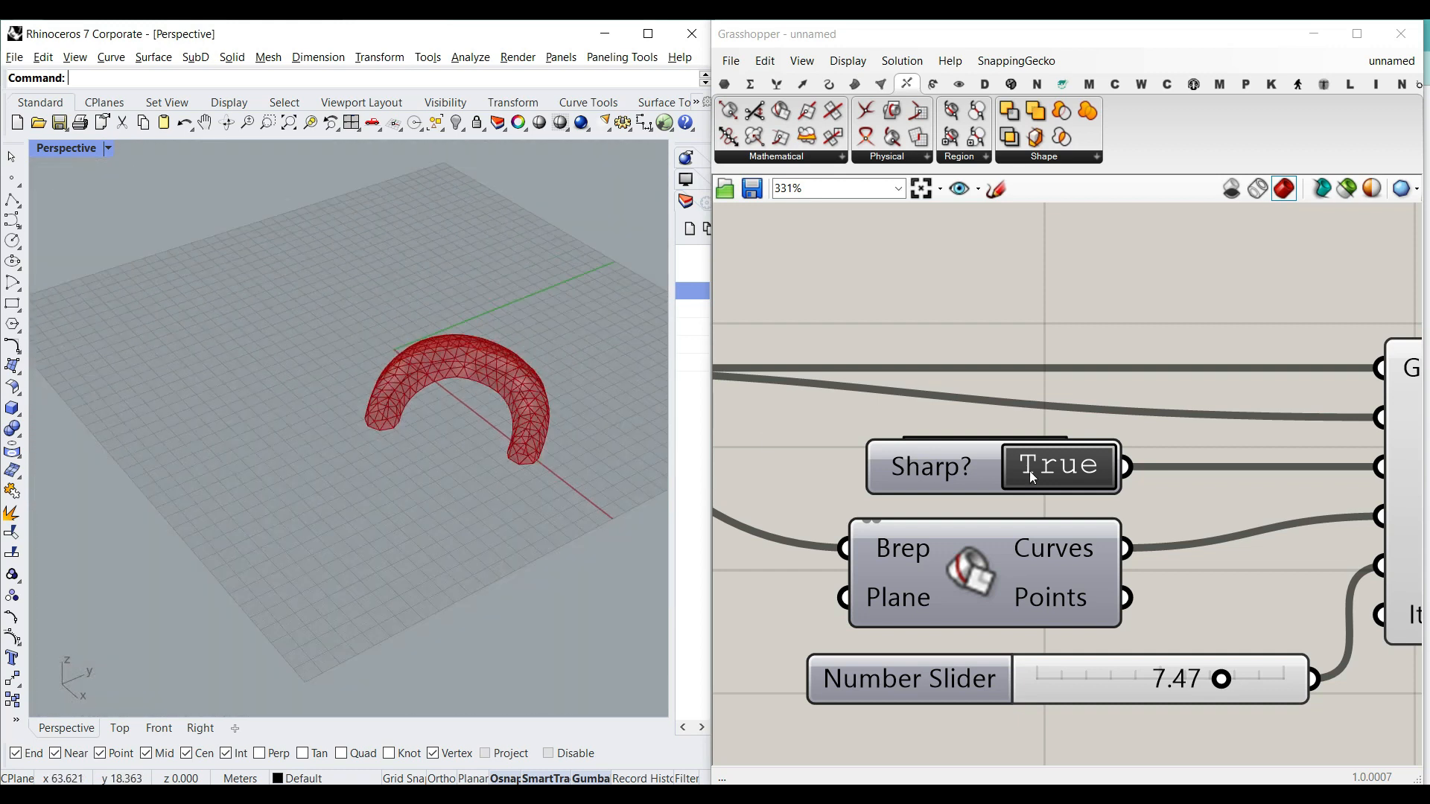
Add a number slider with the value 34 and connect it to TriRemesh's Iterations input.
{"action": "right_click_drag", "start_coordinate": [1415, 644], "coordinate": [1209, 525]}
{"action": "mouse_move", "coordinate": [1243, 499]}
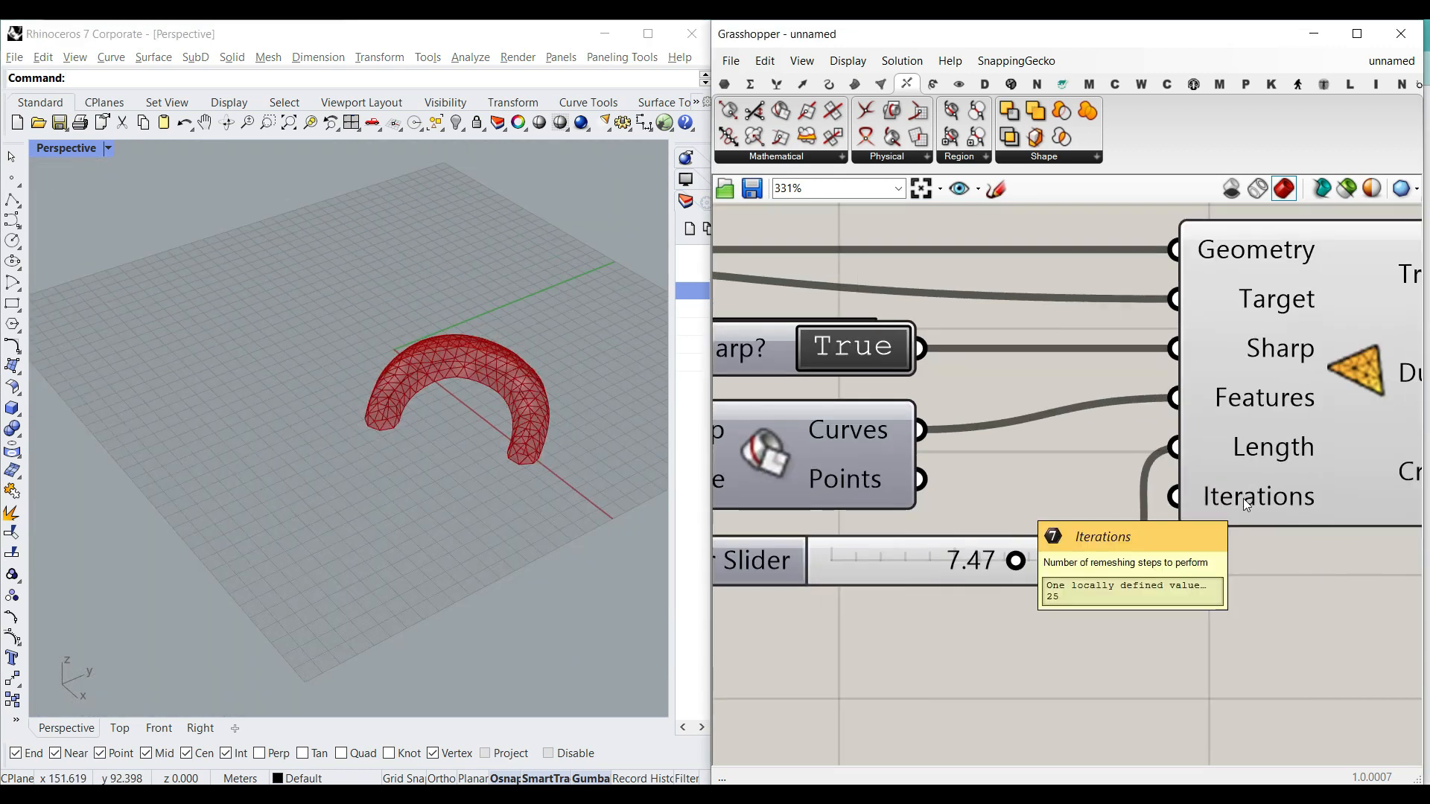
{"action": "double_click", "coordinate": [999, 664]}
{"action": "type", "text": "34"}
{"action": "key", "text": "Return"}
{"action": "left_click_drag", "start_coordinate": [1153, 647], "coordinate": [1175, 496]}
Set the Iterations slider to 100 and inspect the remeshed half-pipe in the viewport.
{"action": "scroll", "coordinate": [883, 599], "scroll_direction": "up", "scroll_amount": 2}
{"action": "left_click_drag", "start_coordinate": [954, 667], "coordinate": [1175, 670]}
{"action": "scroll", "coordinate": [409, 382], "scroll_direction": "up", "scroll_amount": 6}
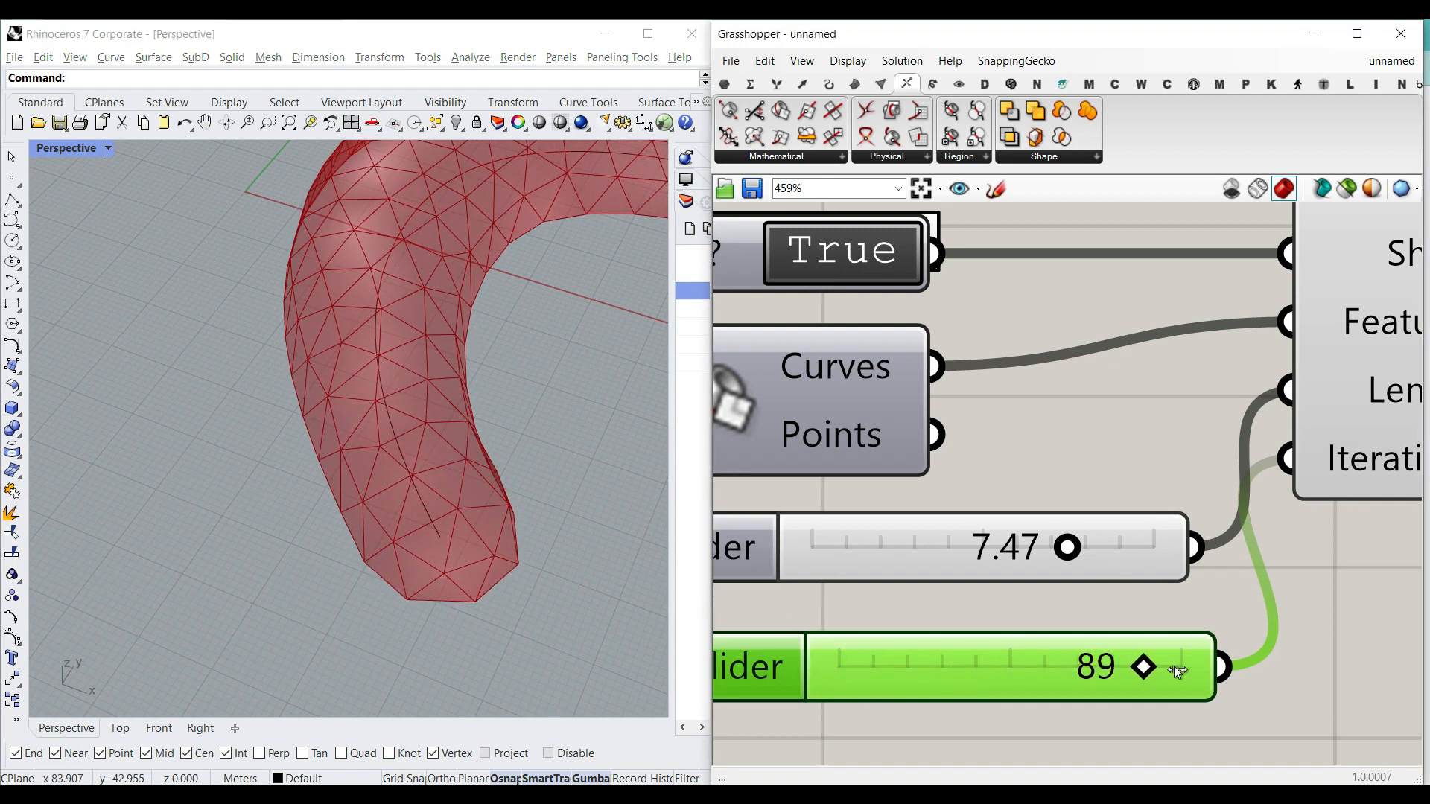
{"action": "scroll", "coordinate": [430, 484], "scroll_direction": "down", "scroll_amount": 8}
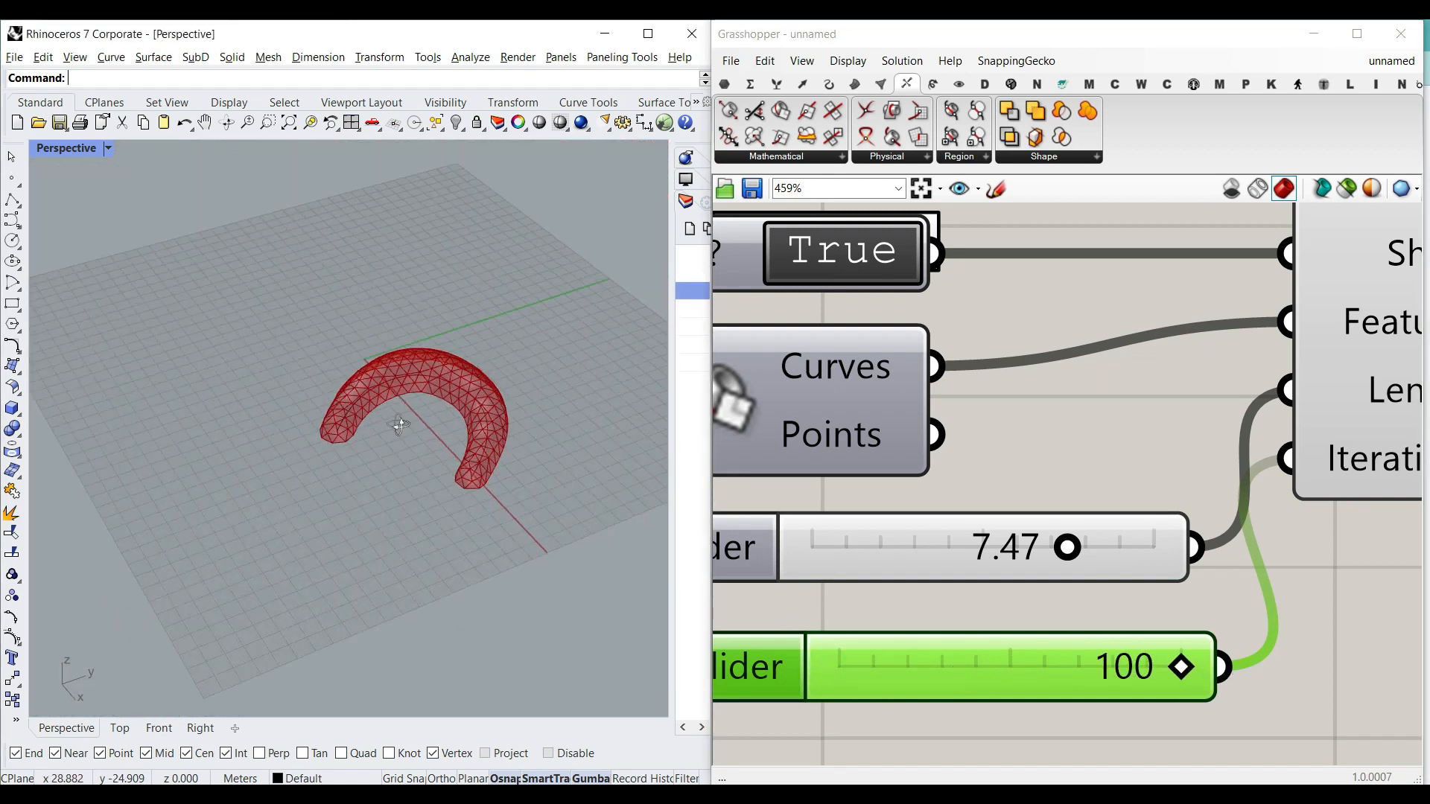
{"action": "scroll", "coordinate": [477, 459], "scroll_direction": "up", "scroll_amount": 2}
{"action": "right_click_drag", "start_coordinate": [475, 454], "coordinate": [516, 426]}
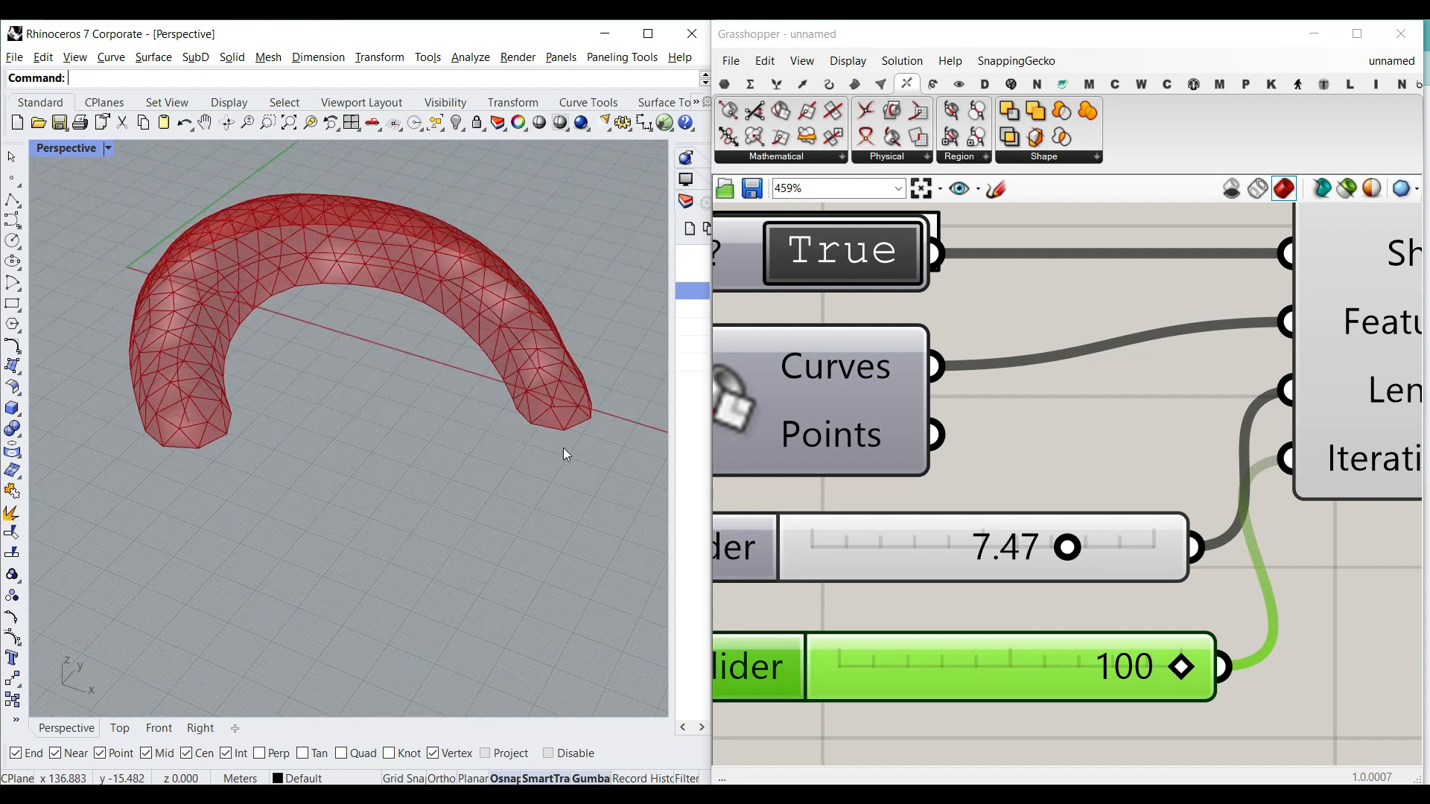
Draw a new center-start-end arc on the ground plane beside the half-pipe.
{"action": "double_click", "coordinate": [857, 247]}
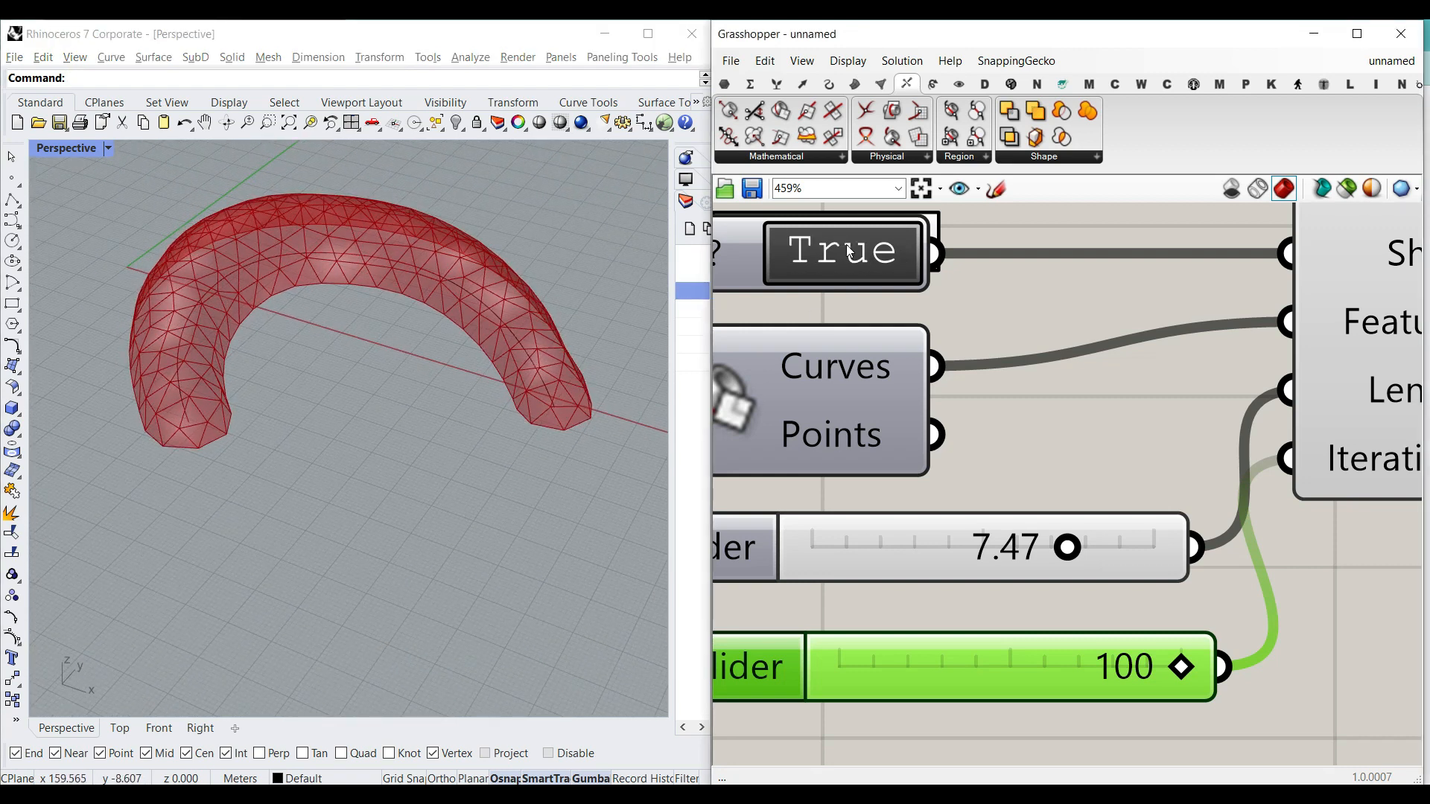
{"action": "right_click_drag", "start_coordinate": [244, 355], "coordinate": [338, 407]}
{"action": "left_click", "coordinate": [18, 281]}
{"action": "left_click", "coordinate": [426, 569]}
{"action": "left_click", "coordinate": [265, 553]}
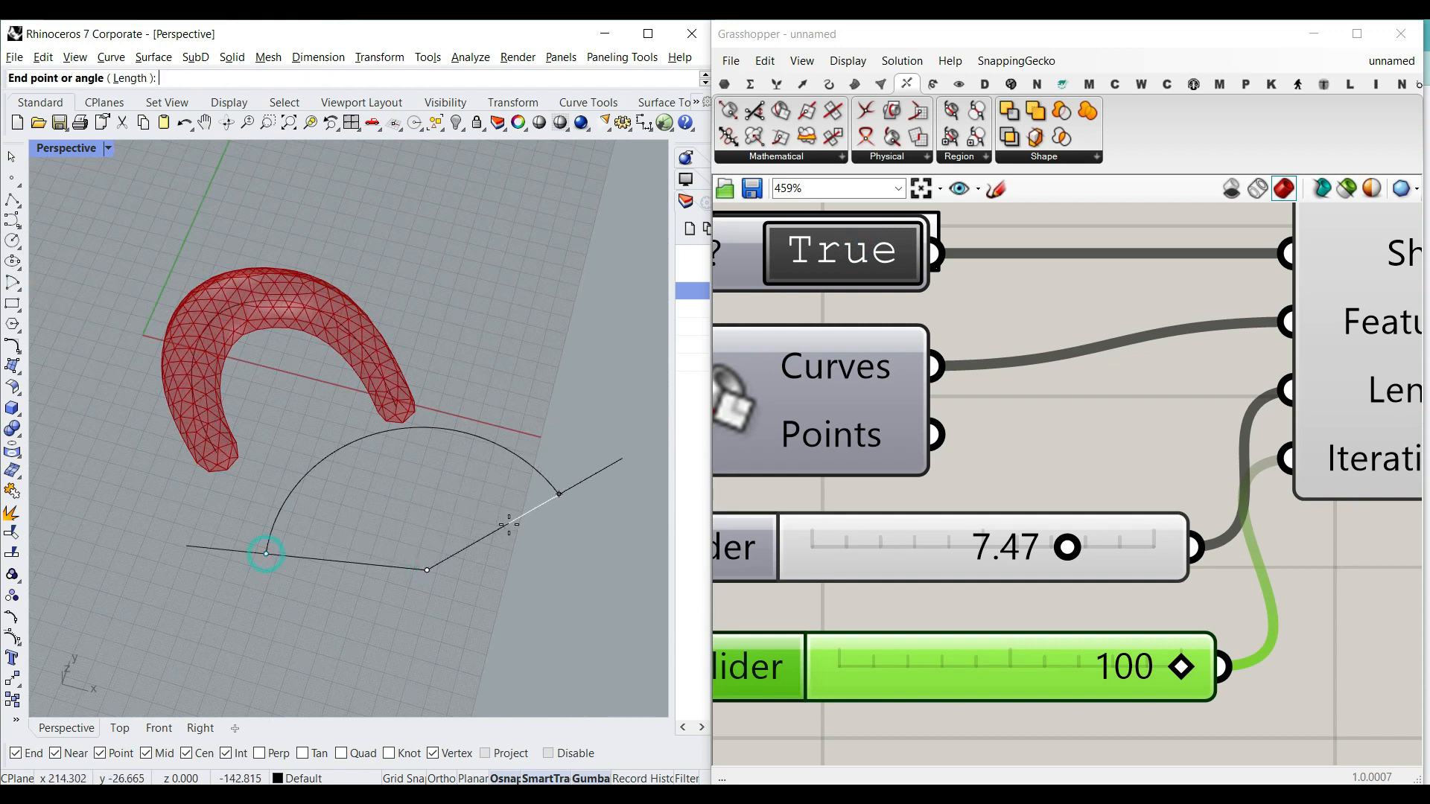
{"action": "left_click", "coordinate": [535, 469]}
Set the newly drawn arc as the input of the Curve parameter that feeds Pipe Variable.
{"action": "scroll", "coordinate": [1134, 540], "scroll_direction": "down", "scroll_amount": 8}
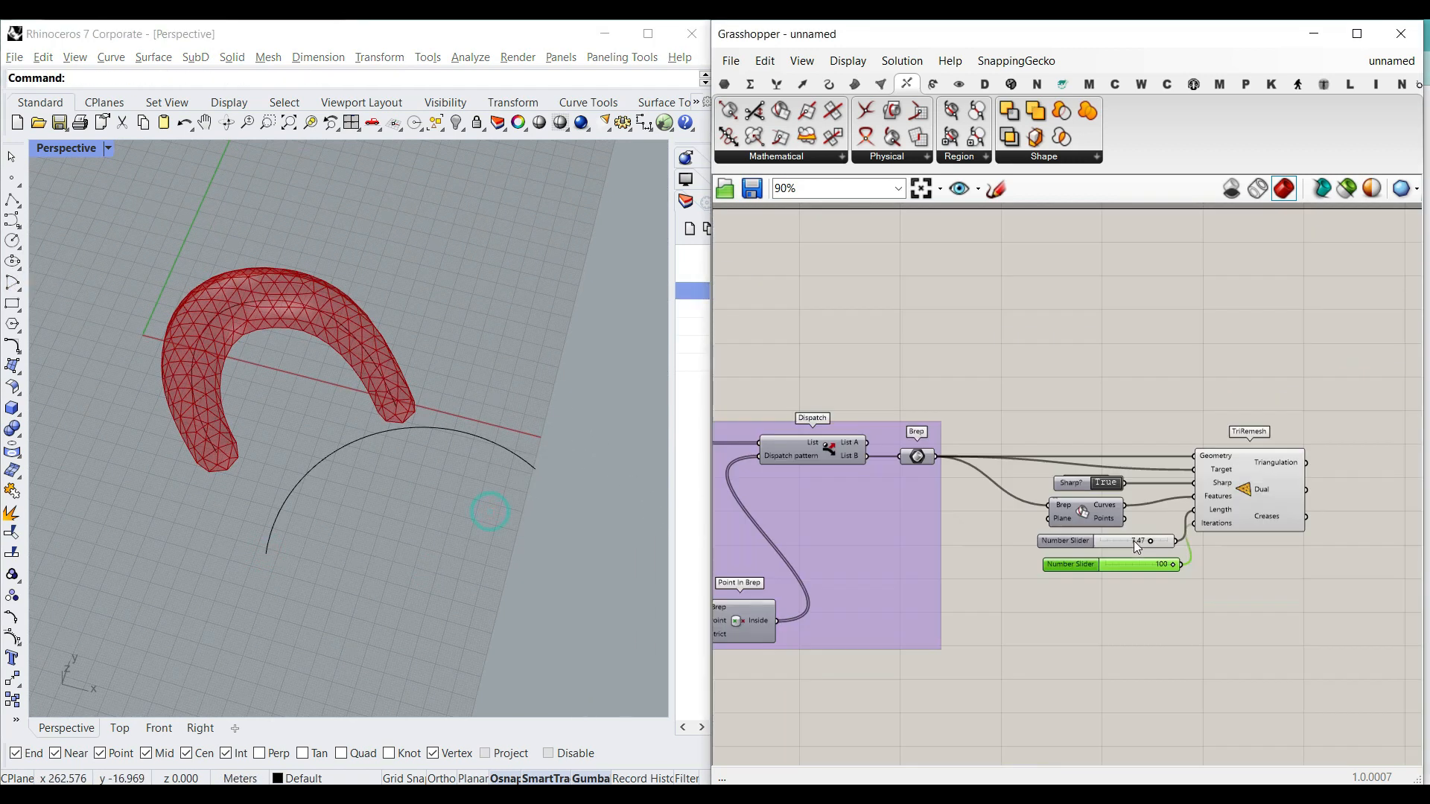
{"action": "scroll", "coordinate": [1134, 540], "scroll_direction": "down", "scroll_amount": 3}
{"action": "right_click_drag", "start_coordinate": [899, 521], "coordinate": [1244, 514]}
{"action": "right_click_drag", "start_coordinate": [752, 479], "coordinate": [1262, 470]}
{"action": "scroll", "coordinate": [1013, 455], "scroll_direction": "up", "scroll_amount": 4}
{"action": "right_click", "coordinate": [1015, 458]}
{"action": "left_click", "coordinate": [1102, 647]}
{"action": "left_click", "coordinate": [478, 440]}
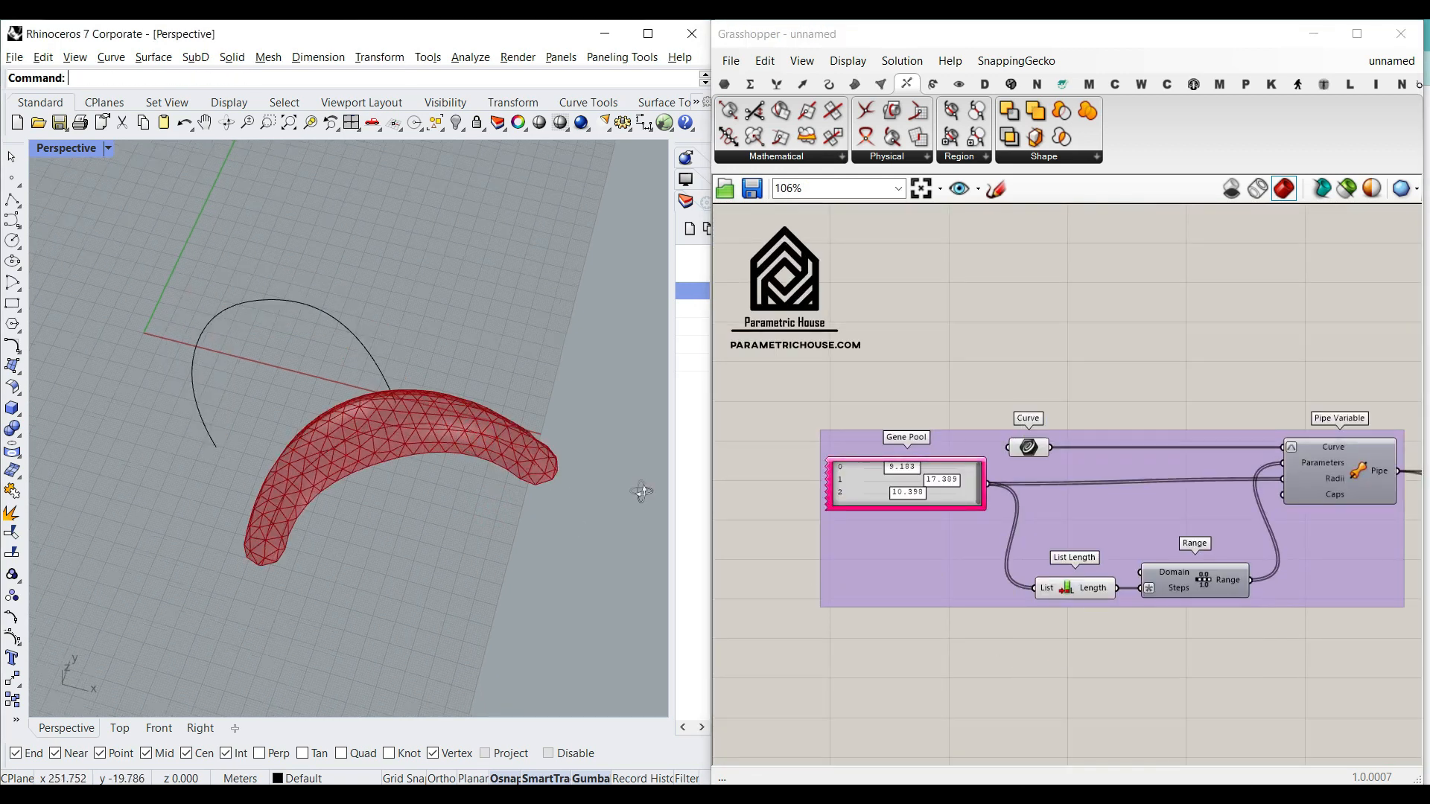
Set the first radius in the Gene Pool to 8.280 and raise the pool's minimum value.
{"action": "scroll", "coordinate": [920, 491], "scroll_direction": "up", "scroll_amount": 4}
{"action": "right_click_drag", "start_coordinate": [871, 441], "coordinate": [983, 432]}
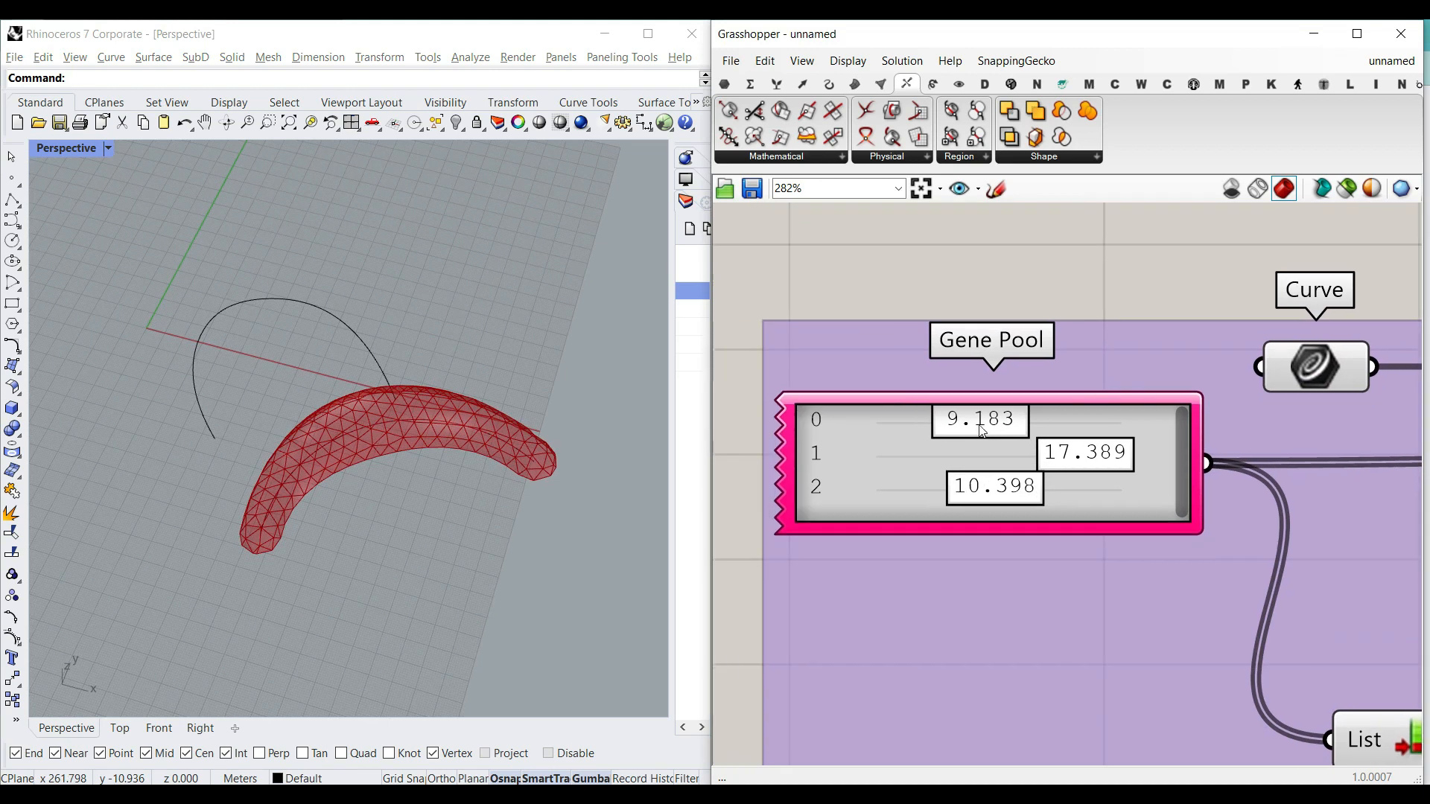
{"action": "left_click_drag", "start_coordinate": [964, 431], "coordinate": [959, 431]}
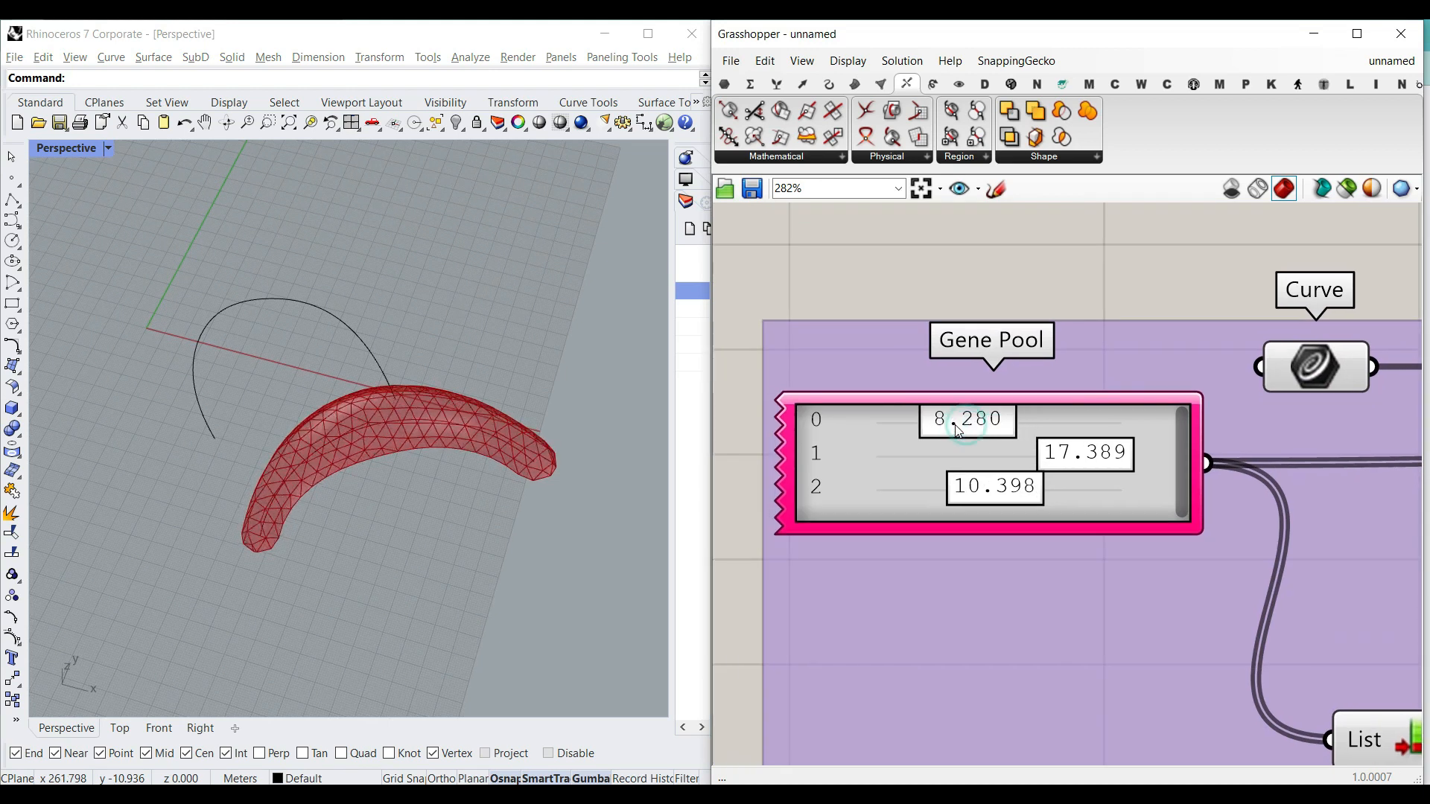
{"action": "double_click", "coordinate": [919, 457]}
{"action": "double_click", "coordinate": [1026, 449]}
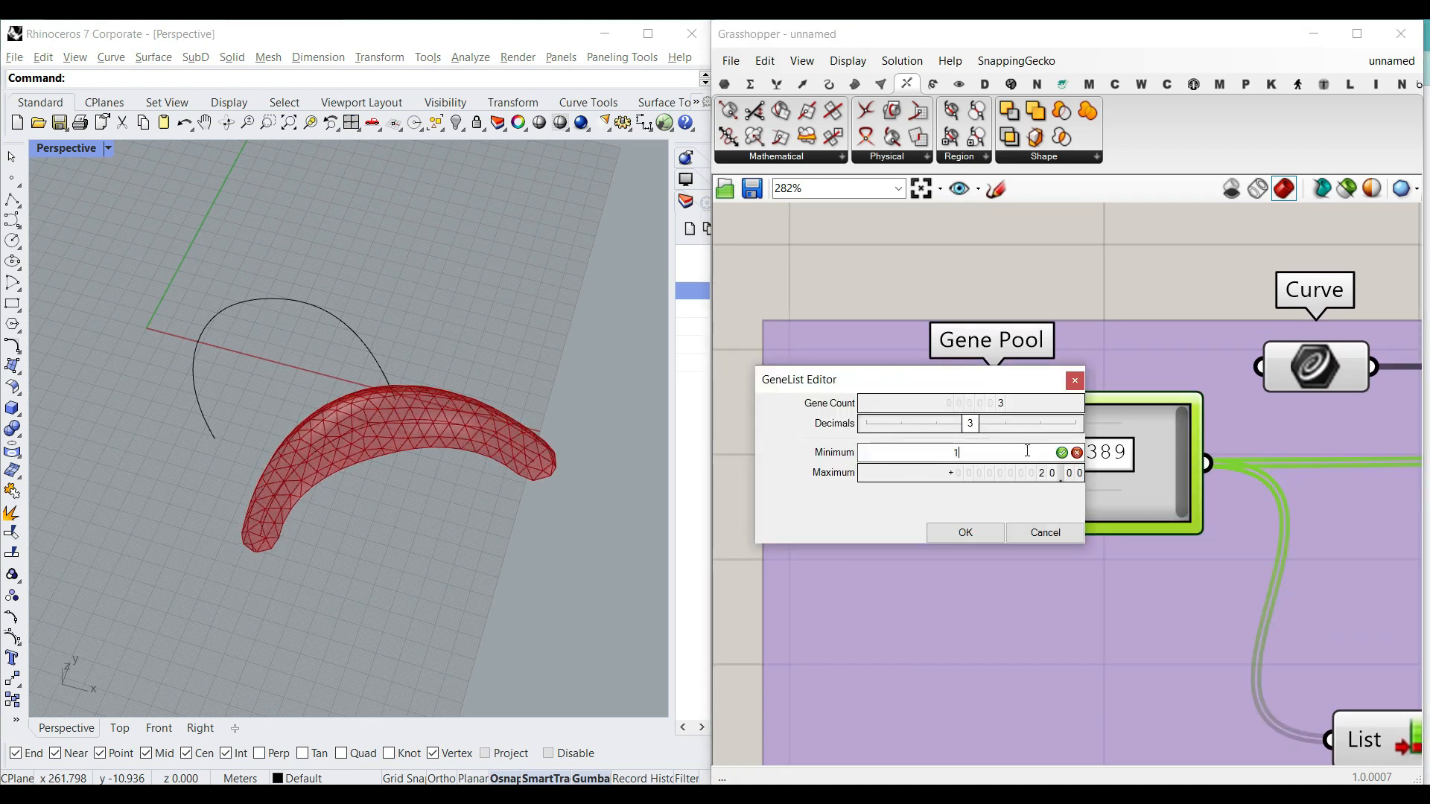
{"action": "left_click", "coordinate": [957, 538]}
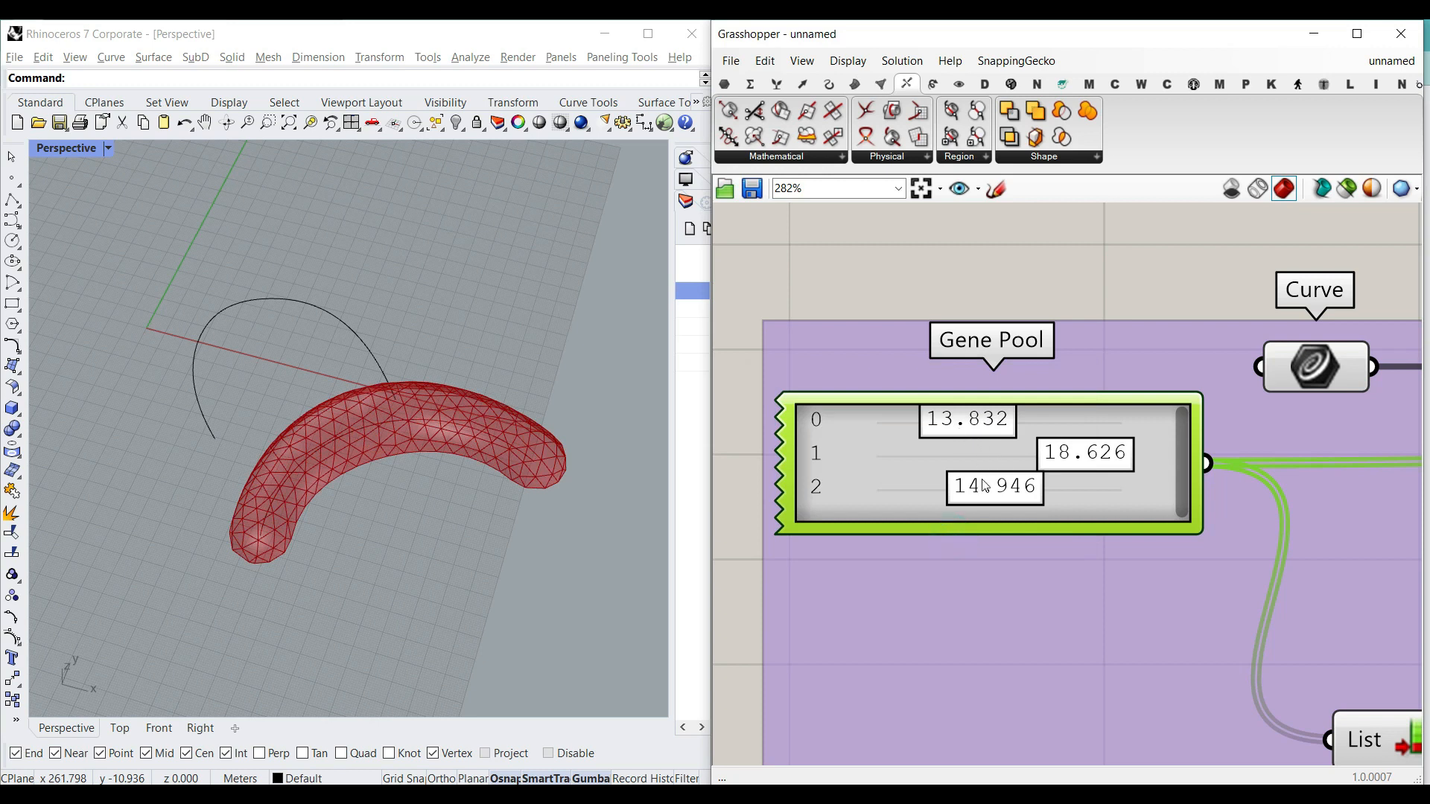
Increase the first and last radii in the Gene Pool and reduce the middle one to reshape the half-pipe.
{"action": "left_click_drag", "start_coordinate": [971, 492], "coordinate": [966, 492]}
{"action": "right_click_drag", "start_coordinate": [594, 501], "coordinate": [580, 439]}
{"action": "scroll", "coordinate": [332, 396], "scroll_direction": "up", "scroll_amount": 4}
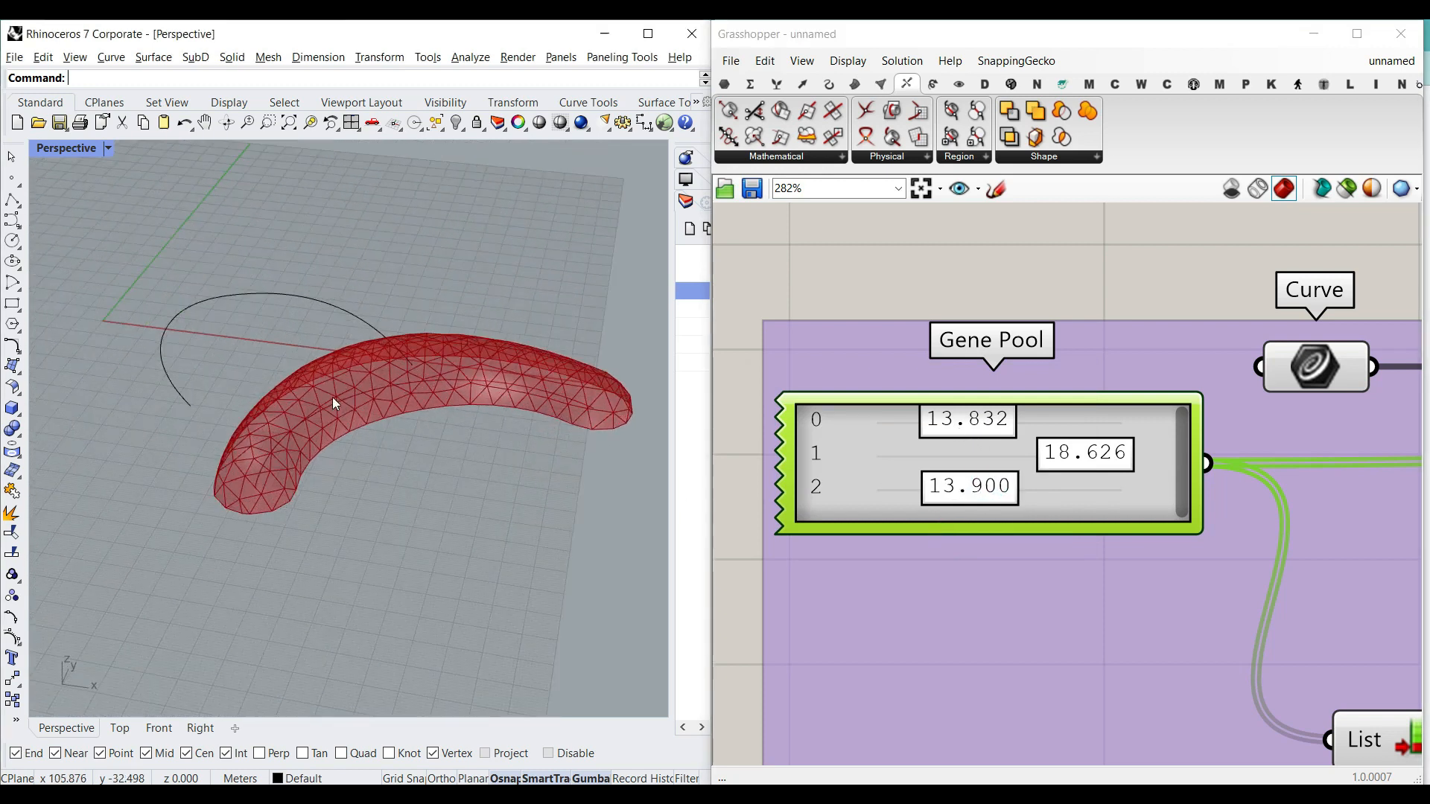
{"action": "left_click_drag", "start_coordinate": [962, 484], "coordinate": [1112, 485]}
{"action": "left_click_drag", "start_coordinate": [993, 418], "coordinate": [1191, 418]}
{"action": "left_click_drag", "start_coordinate": [1027, 453], "coordinate": [909, 453]}
Delete the original base curve from the Rhino viewport.
{"action": "right_click_drag", "start_coordinate": [471, 466], "coordinate": [359, 403]}
{"action": "left_click", "coordinate": [445, 383]}
{"action": "key", "text": "Delete"}
{"action": "scroll", "coordinate": [427, 467], "scroll_direction": "up", "scroll_amount": 5}
{"action": "scroll", "coordinate": [427, 467], "scroll_direction": "down", "scroll_amount": 5}
Add a Mesh parameter beside TriRemesh and connect it to the Triangulation output.
{"action": "right_click_drag", "start_coordinate": [1089, 390], "coordinate": [956, 435]}
{"action": "scroll", "coordinate": [956, 439], "scroll_direction": "down", "scroll_amount": 8}
{"action": "right_click_drag", "start_coordinate": [1415, 452], "coordinate": [1019, 457]}
{"action": "scroll", "coordinate": [1031, 459], "scroll_direction": "up", "scroll_amount": 3}
{"action": "scroll", "coordinate": [1062, 484], "scroll_direction": "up", "scroll_amount": 6}
{"action": "right_click_drag", "start_coordinate": [1210, 487], "coordinate": [1011, 532]}
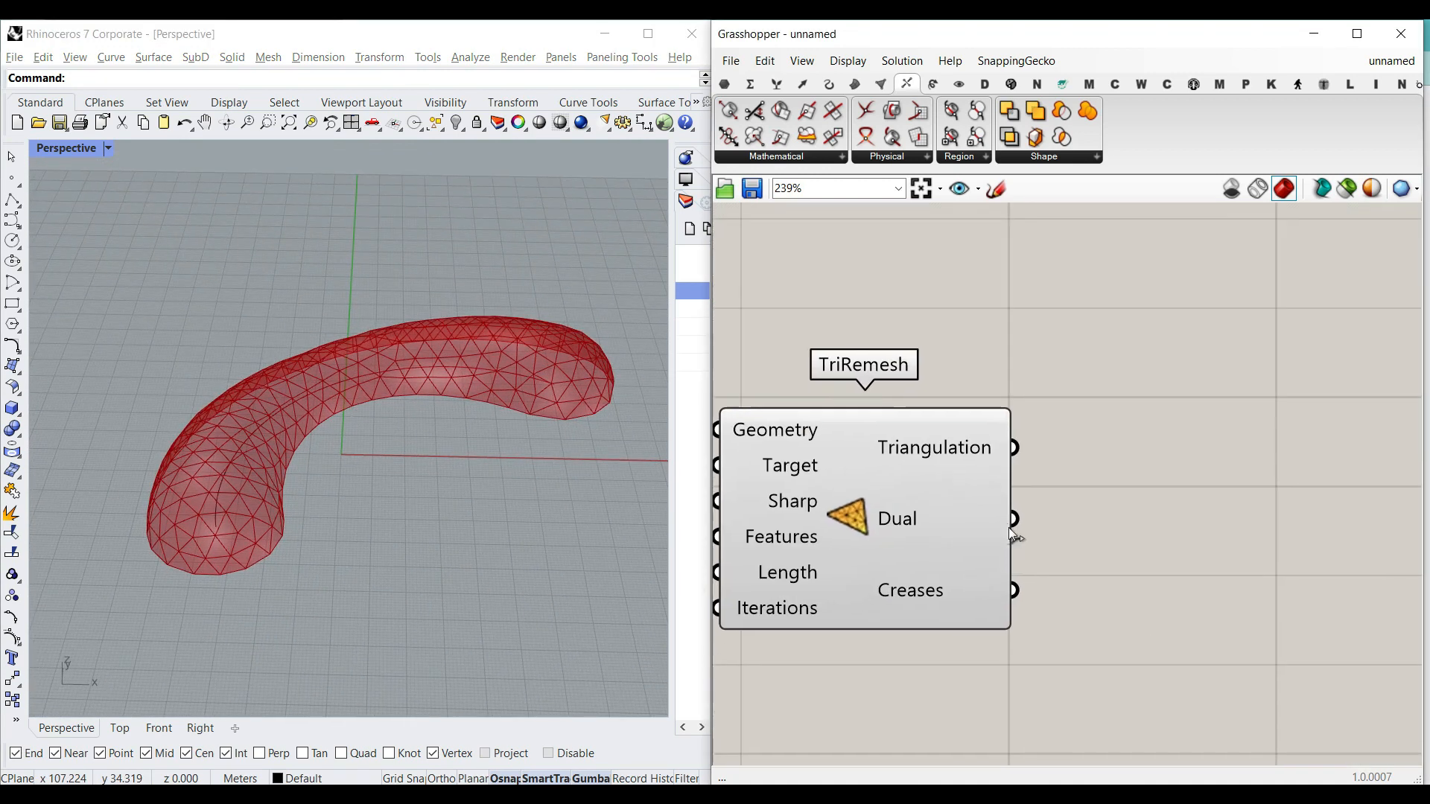
{"action": "left_click", "coordinate": [723, 83]}
{"action": "left_click_drag", "start_coordinate": [858, 136], "coordinate": [1083, 463]}
Try baking the triangulated mesh into Rhino, inspect the baked copy, and undo it.
{"action": "right_click", "coordinate": [1126, 461]}
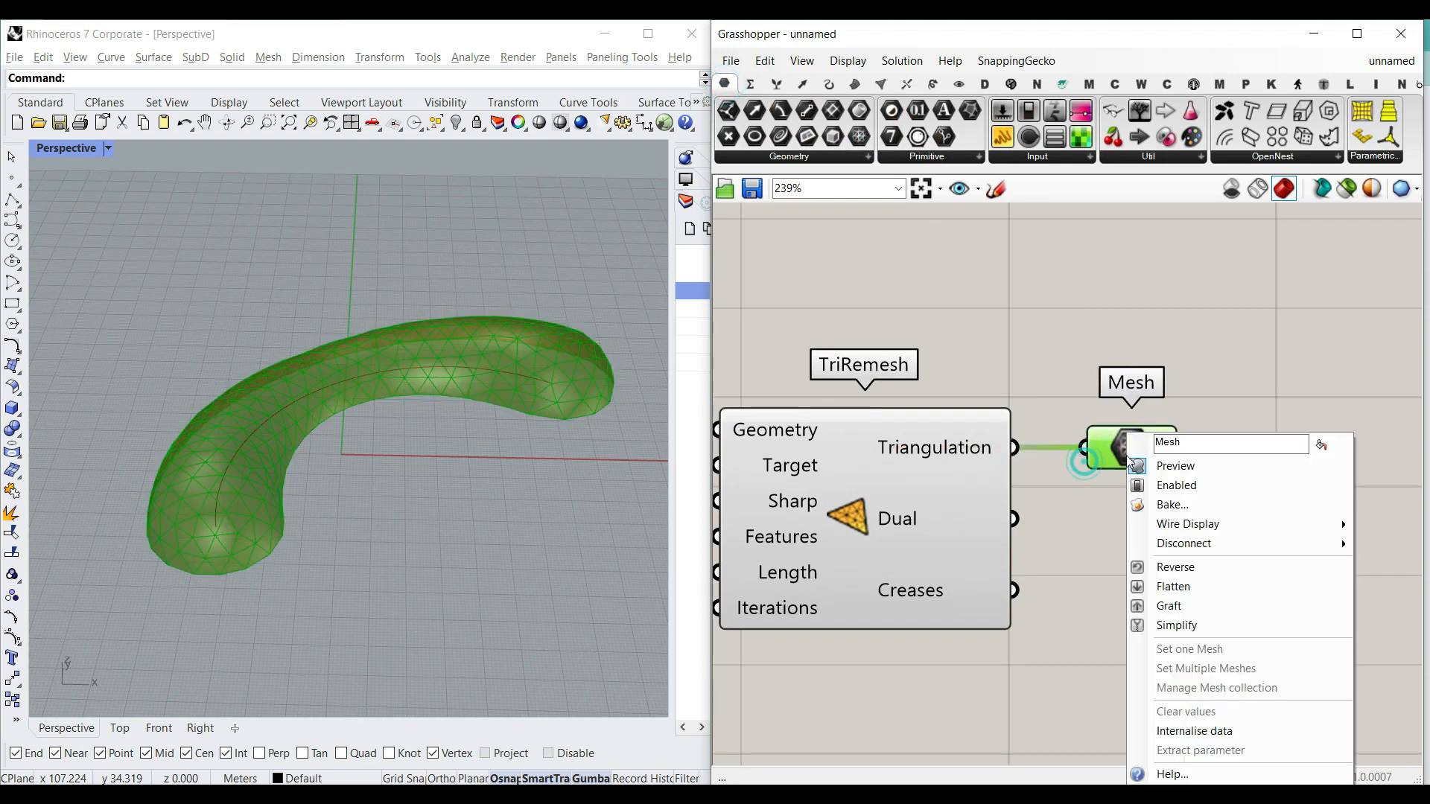
{"action": "left_click", "coordinate": [1153, 503]}
{"action": "left_click", "coordinate": [1156, 670]}
{"action": "scroll", "coordinate": [471, 489], "scroll_direction": "down", "scroll_amount": 3}
{"action": "left_click_drag", "start_coordinate": [471, 488], "coordinate": [538, 577]}
{"action": "scroll", "coordinate": [533, 572], "scroll_direction": "up", "scroll_amount": 6}
{"action": "mouse_move", "coordinate": [482, 543]}
{"action": "right_mouse_down"}
{"action": "mouse_move", "coordinate": [467, 511]}
{"action": "mouse_move", "coordinate": [484, 517]}
{"action": "right_mouse_up"}
{"action": "key", "text": "ctrl+z"}
{"action": "left_click", "coordinate": [487, 514]}
Rewire the Mesh parameter to TriRemesh's Dual output and turn off the TriRemesh preview.
{"action": "left_click_drag", "start_coordinate": [1010, 518], "coordinate": [1120, 443]}
{"action": "right_click_drag", "start_coordinate": [876, 515], "coordinate": [948, 509]}
{"action": "right_click", "coordinate": [923, 499]}
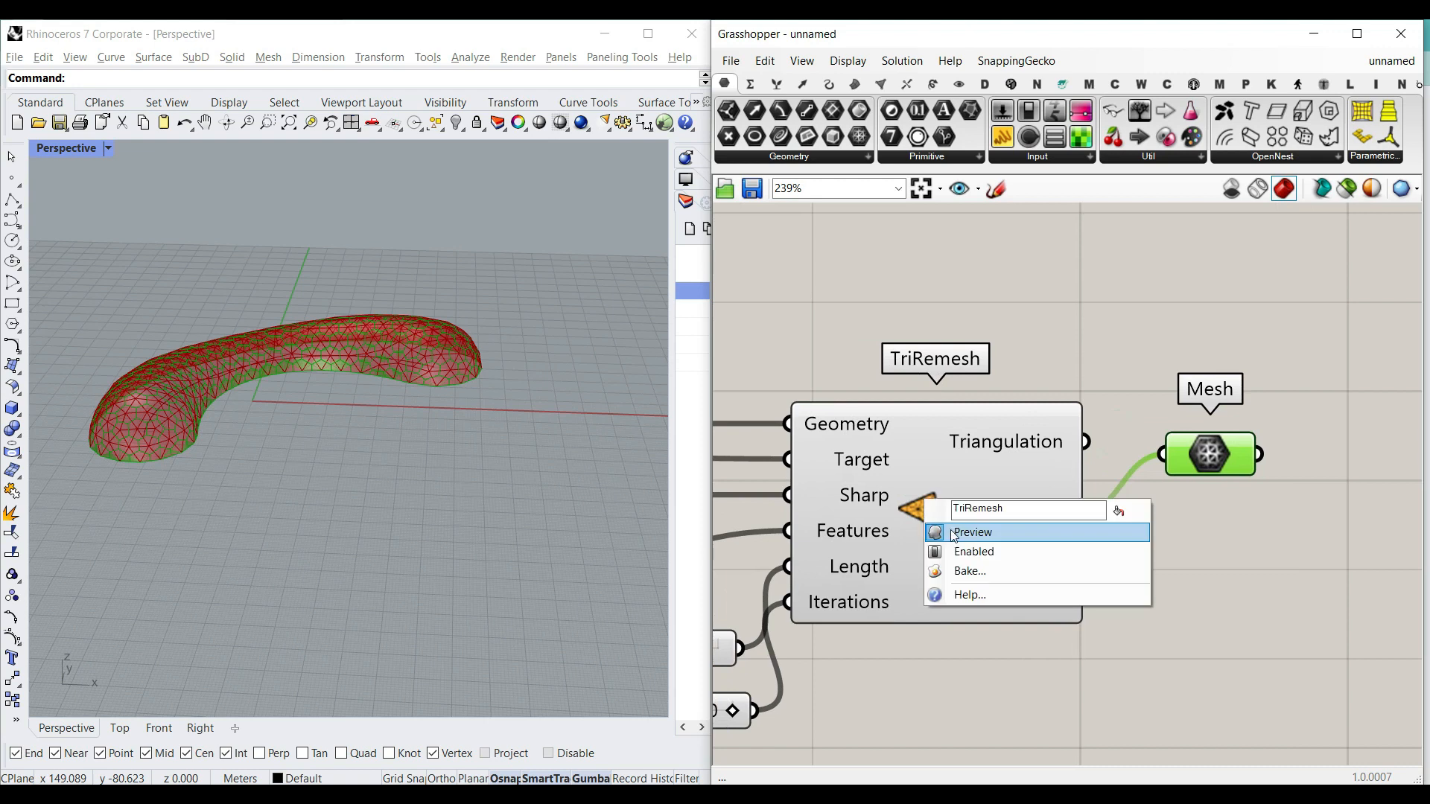
{"action": "left_click", "coordinate": [959, 531]}
{"action": "left_click", "coordinate": [909, 289]}
{"action": "right_click_drag", "start_coordinate": [223, 358], "coordinate": [270, 426]}
{"action": "scroll", "coordinate": [270, 425], "scroll_direction": "up", "scroll_amount": 6}
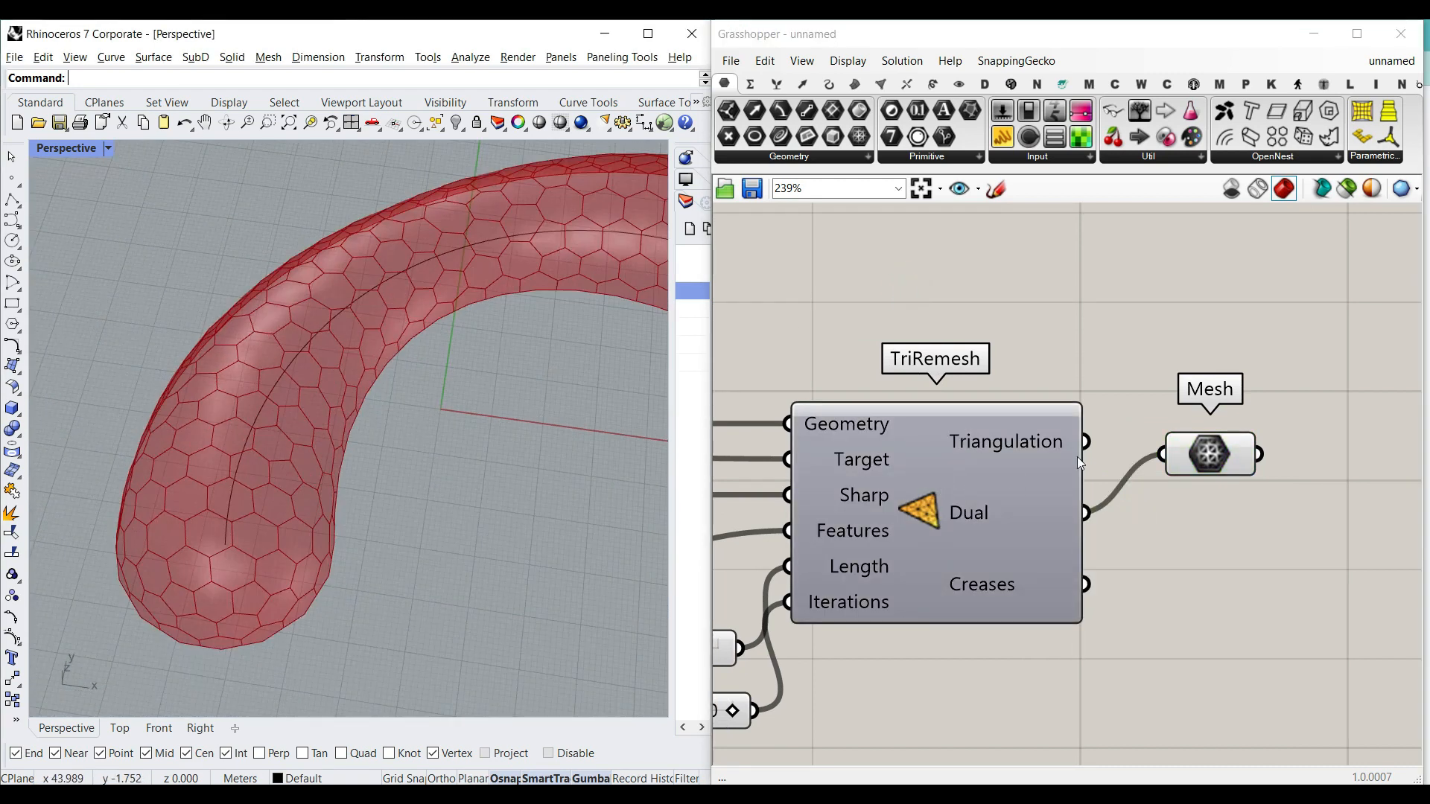
Add a second Mesh parameter above the first and connect it to TriRemesh's Triangulation output.
{"action": "left_click_drag", "start_coordinate": [858, 136], "coordinate": [1208, 351]}
{"action": "left_click_drag", "start_coordinate": [1086, 442], "coordinate": [1161, 351]}
{"action": "left_click", "coordinate": [1180, 356]}
{"action": "right_click_drag", "start_coordinate": [402, 439], "coordinate": [359, 395]}
{"action": "scroll", "coordinate": [359, 395], "scroll_direction": "up", "scroll_amount": 6}
Compare the dual mesh with the triangulation in the viewport and delete the Mesh parameter connected to Dual.
{"action": "left_click", "coordinate": [1192, 456]}
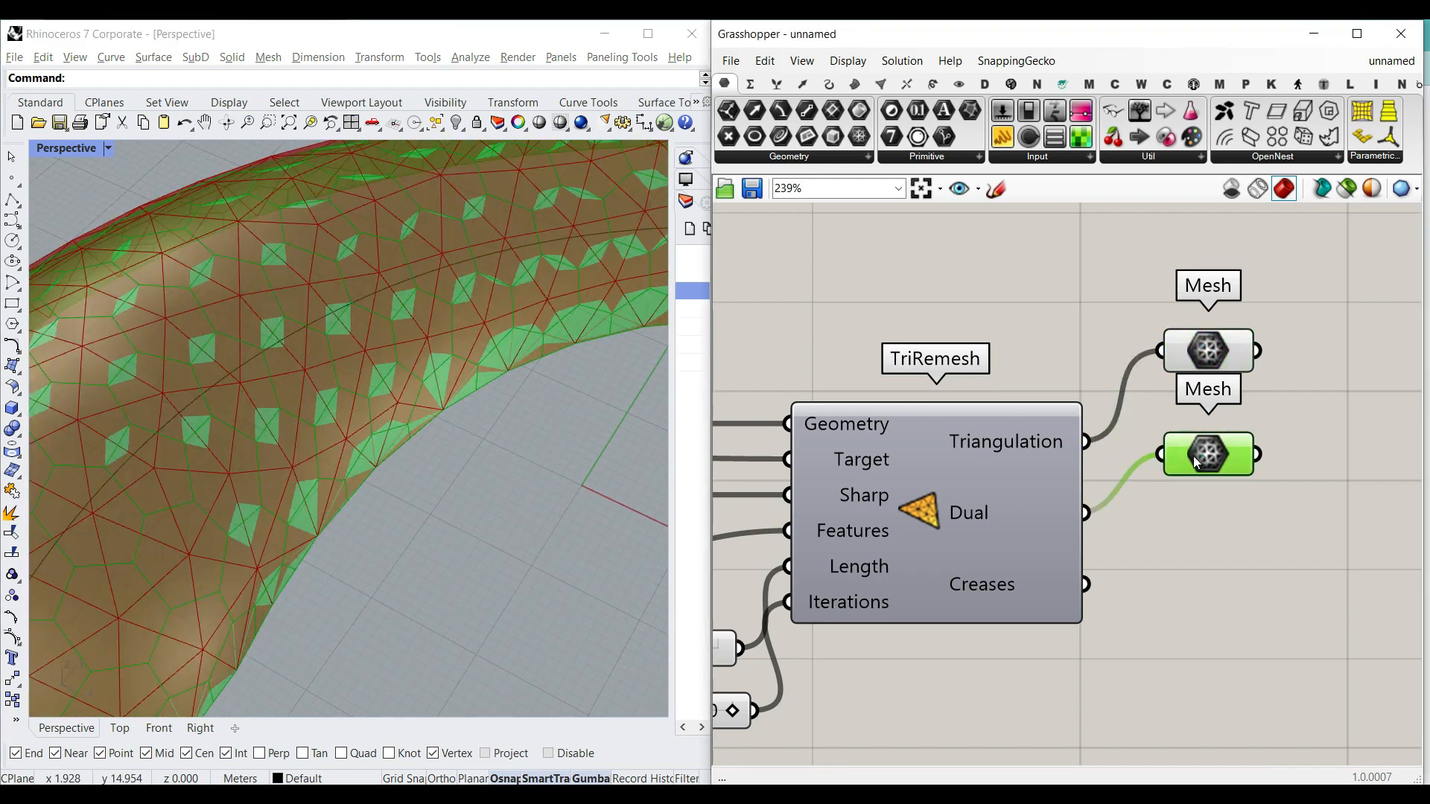
{"action": "scroll", "coordinate": [434, 390], "scroll_direction": "down", "scroll_amount": 6}
{"action": "scroll", "coordinate": [249, 450], "scroll_direction": "up", "scroll_amount": 10}
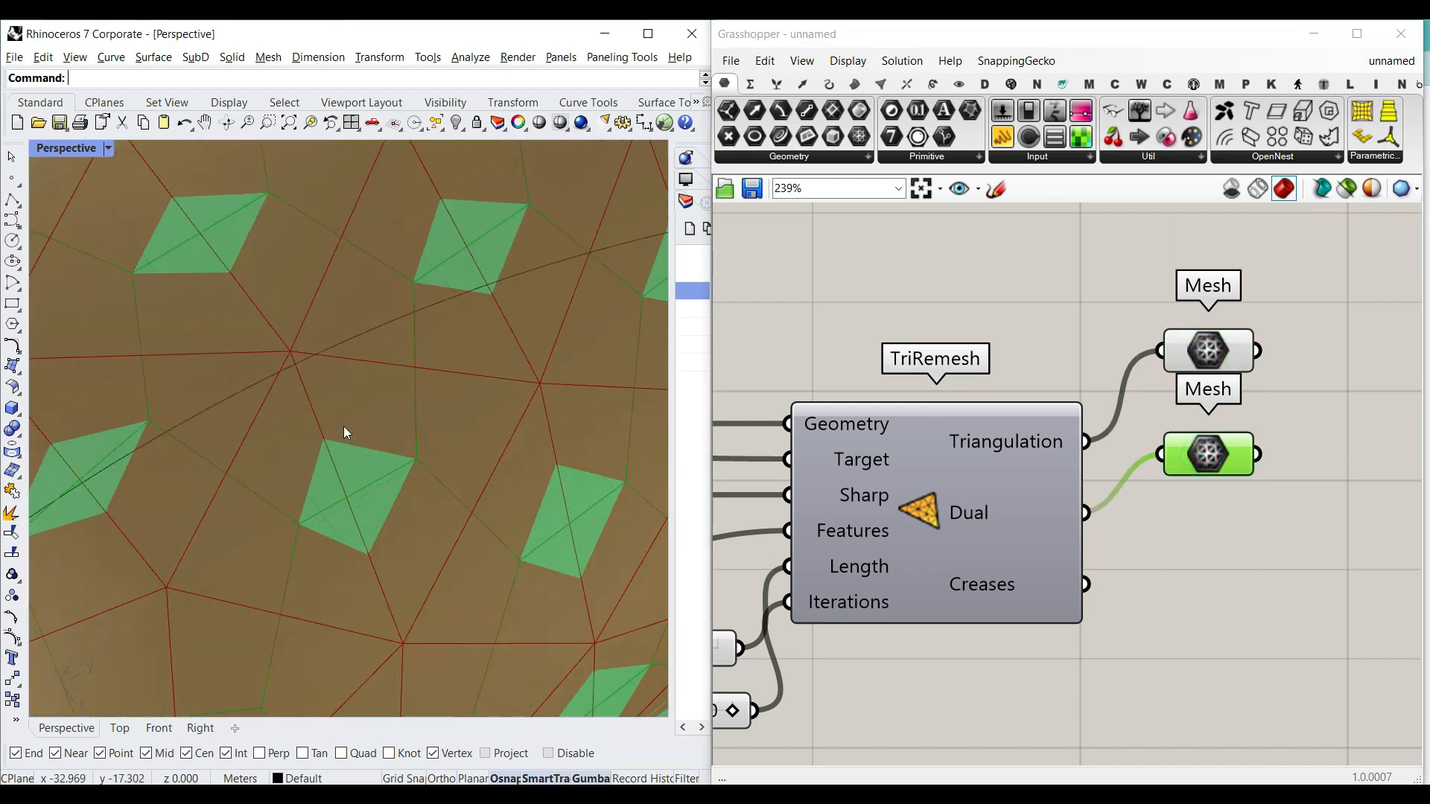
{"action": "left_click", "coordinate": [1237, 535]}
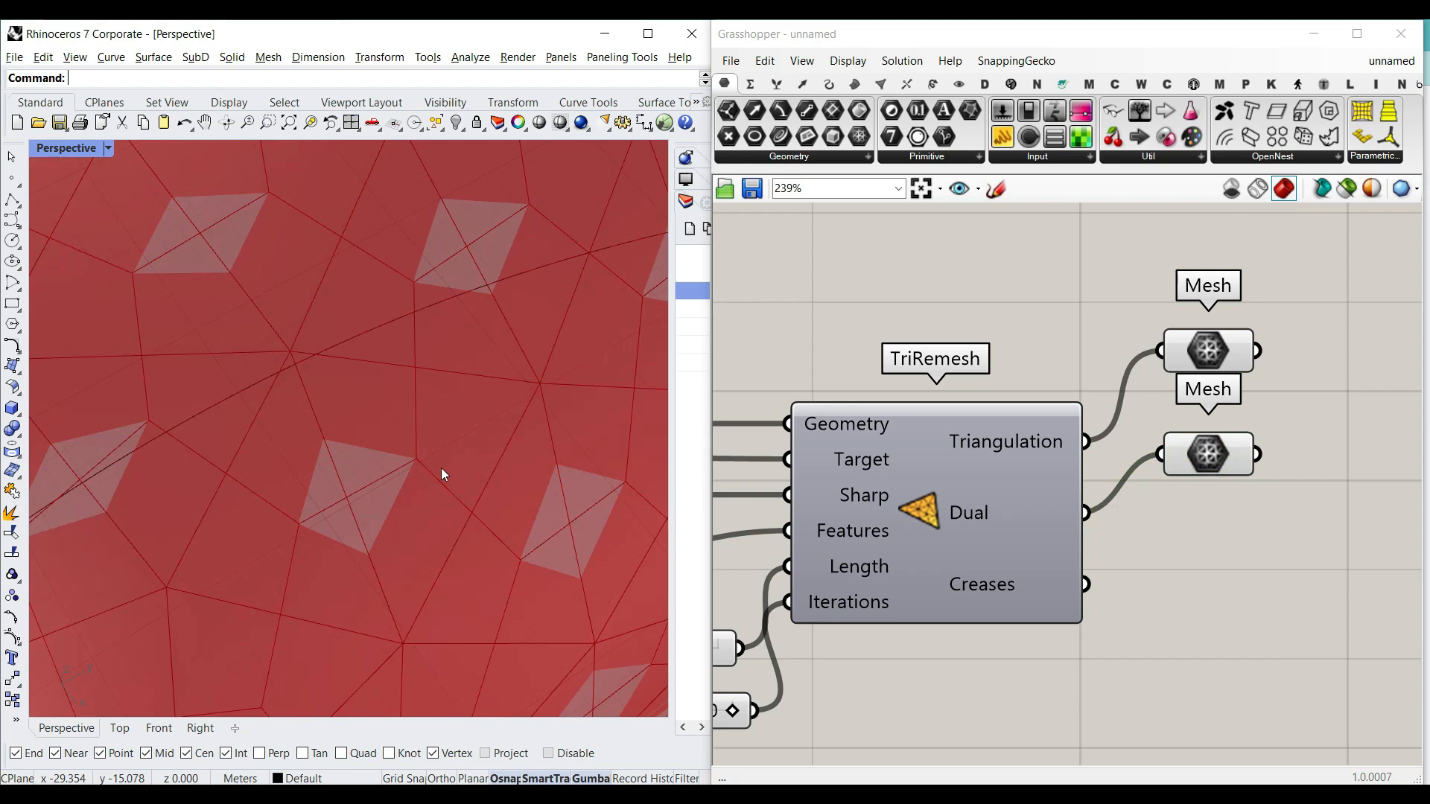
{"action": "left_click_drag", "start_coordinate": [1208, 455], "coordinate": [1241, 502]}
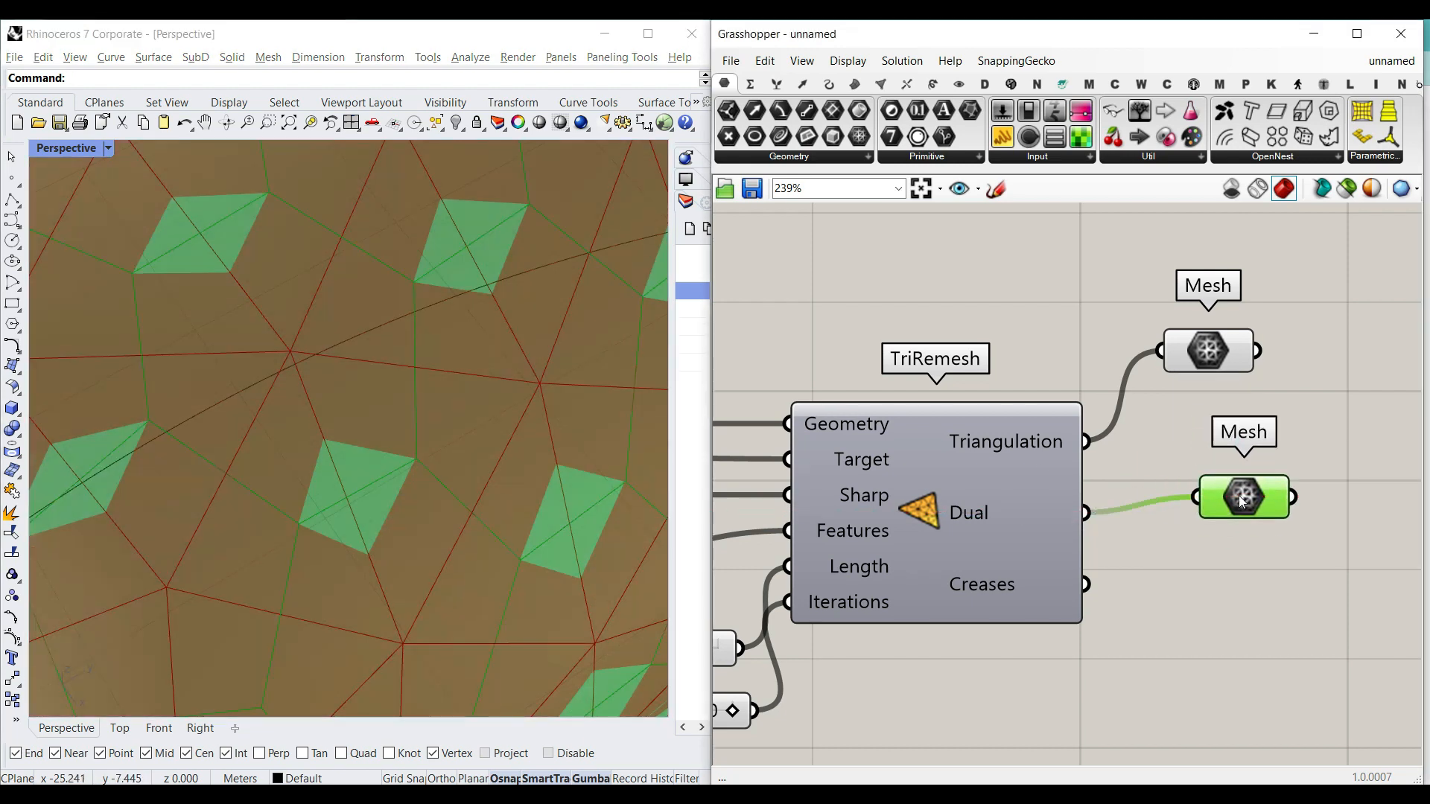
{"action": "key", "text": "Delete"}
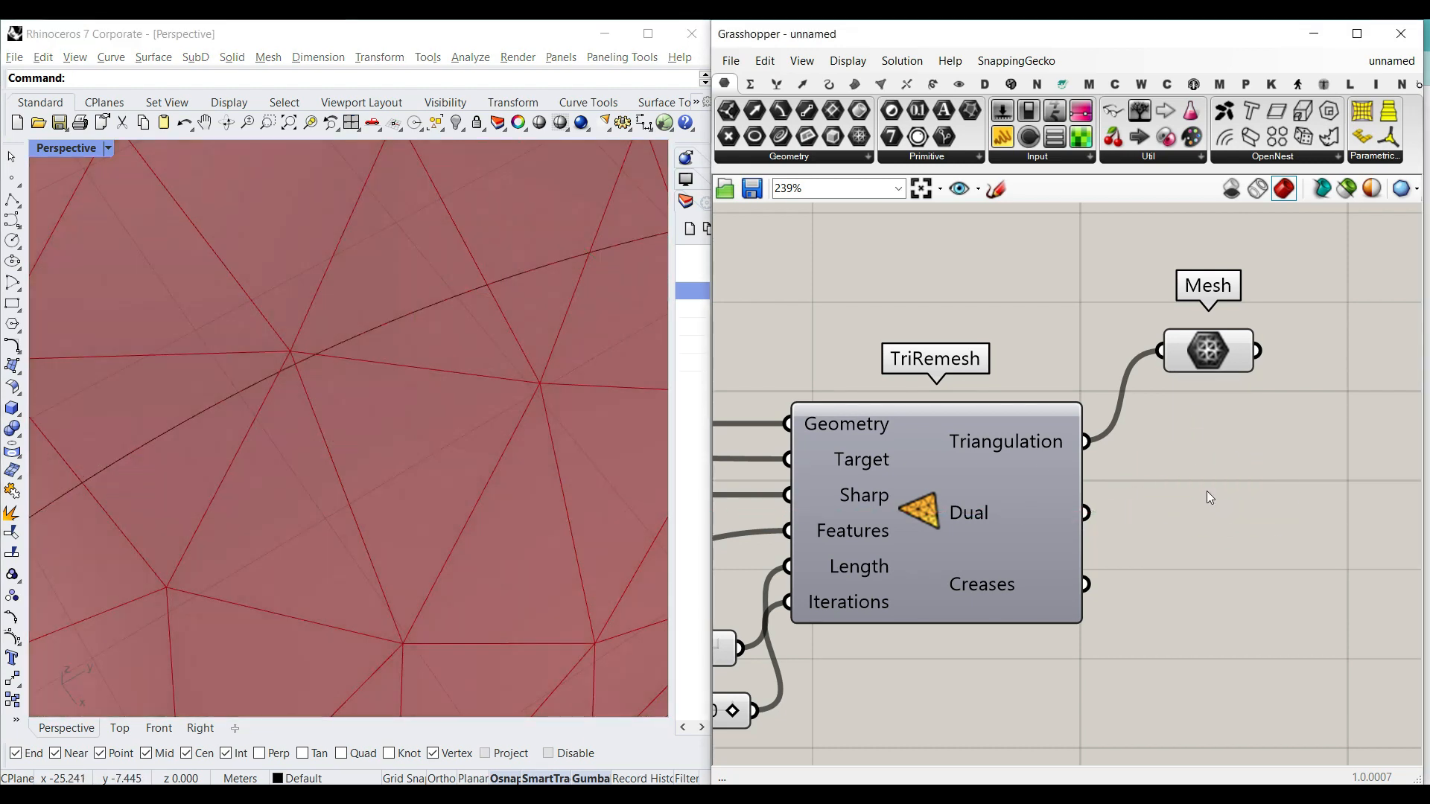
Add a Mesh Edges component, connect TriRemesh's Dual output to it, and inspect the extracted edges.
{"action": "left_click", "coordinate": [881, 84]}
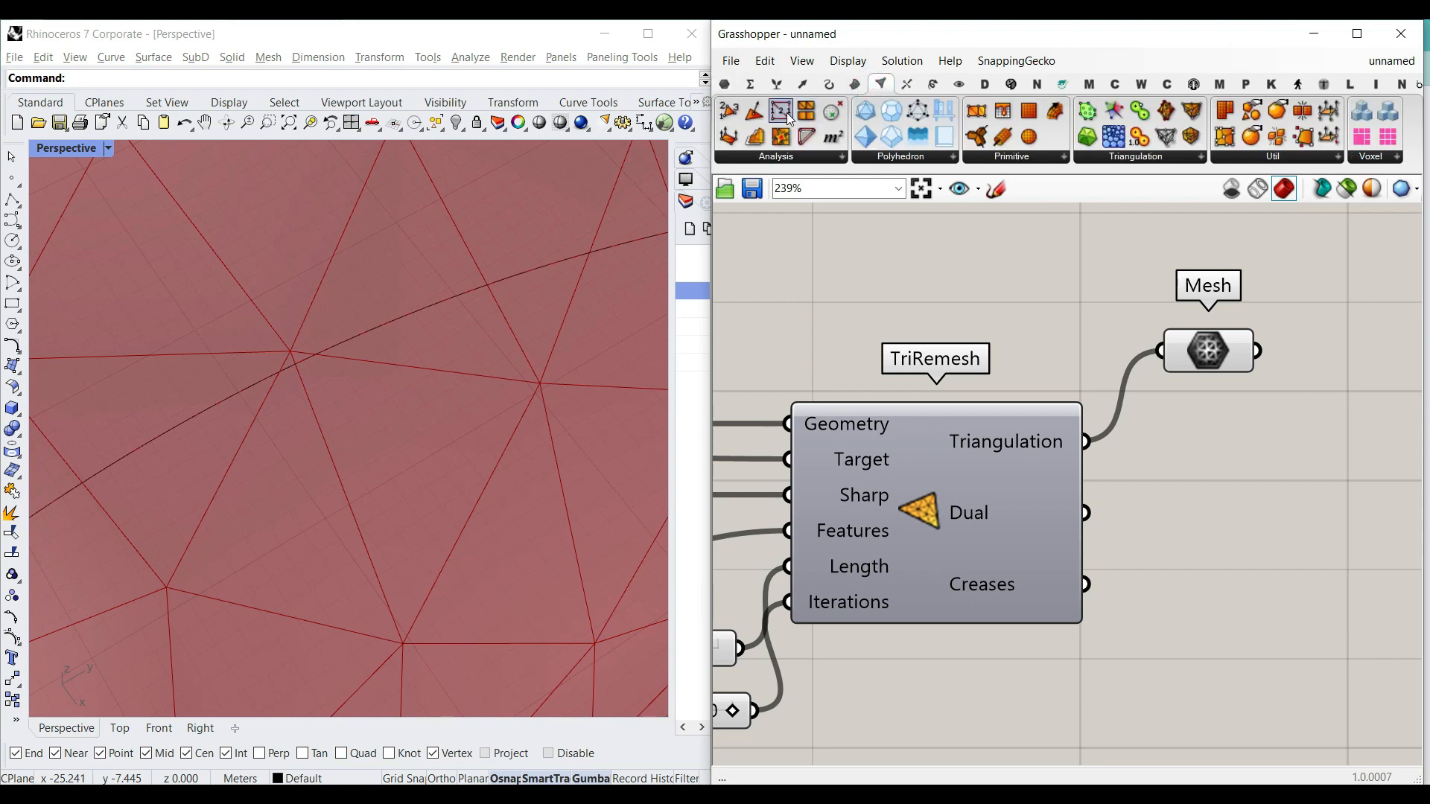
{"action": "left_click_drag", "start_coordinate": [786, 113], "coordinate": [1285, 536]}
{"action": "left_click_drag", "start_coordinate": [1094, 527], "coordinate": [1111, 529]}
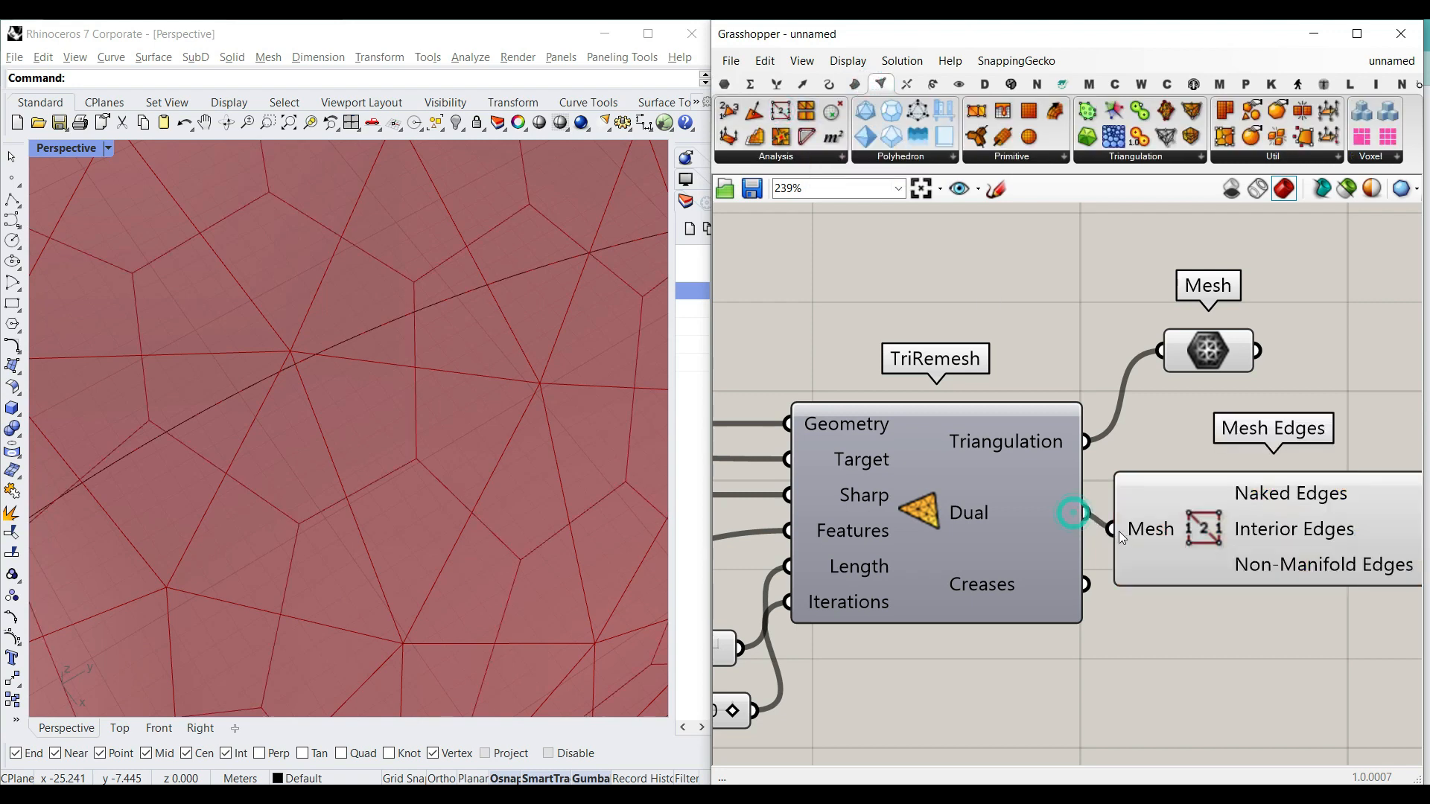
{"action": "left_click", "coordinate": [1265, 514]}
{"action": "scroll", "coordinate": [430, 481], "scroll_direction": "down", "scroll_amount": 5}
{"action": "scroll", "coordinate": [257, 413], "scroll_direction": "up", "scroll_amount": 8}
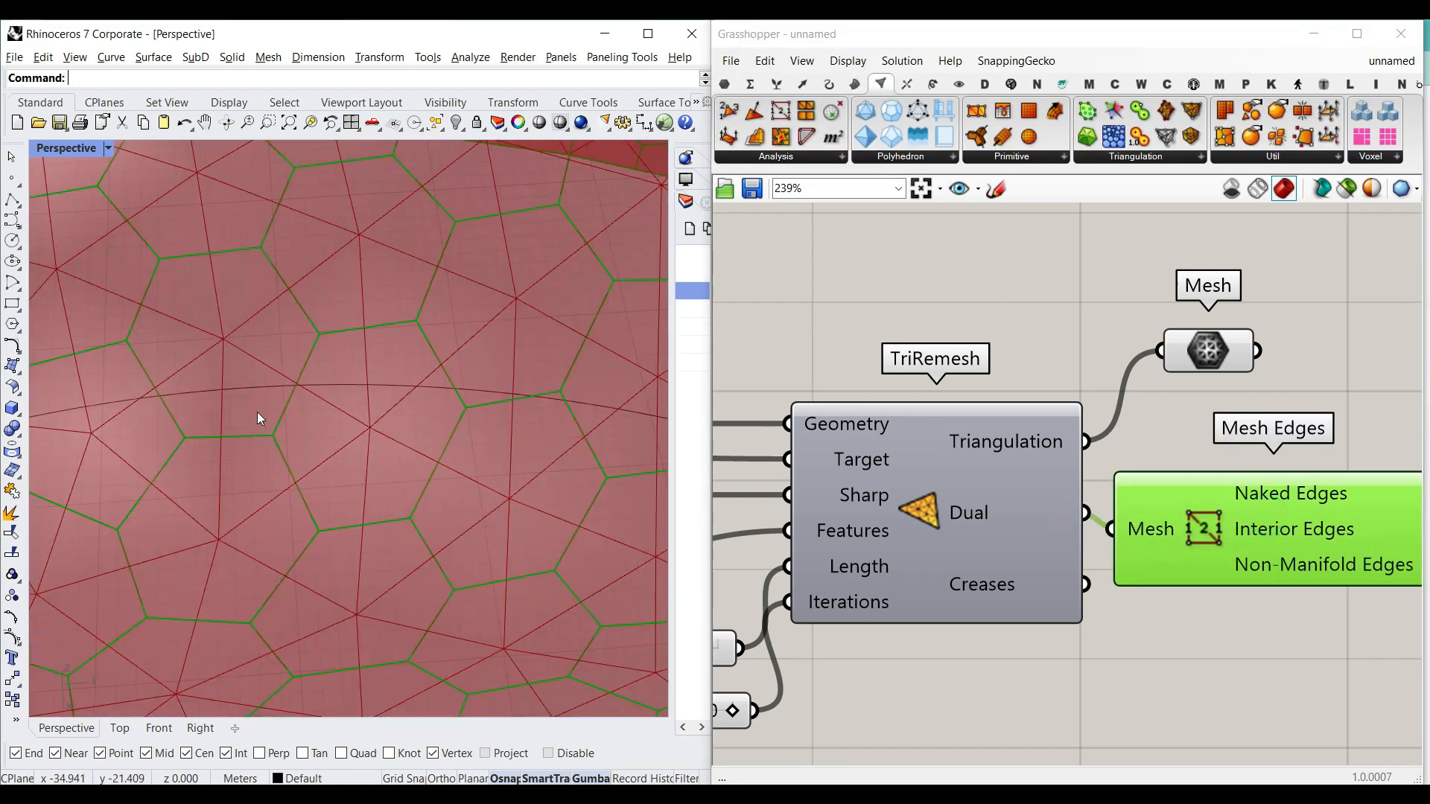
{"action": "key", "text": "ctrl+2"}
{"action": "mouse_move", "coordinate": [217, 309]}
{"action": "left_mouse_down", "text": "shift"}
{"action": "mouse_move", "coordinate": [209, 622]}
{"action": "mouse_move", "coordinate": [451, 447]}
{"action": "left_mouse_up", "text": "shift"}
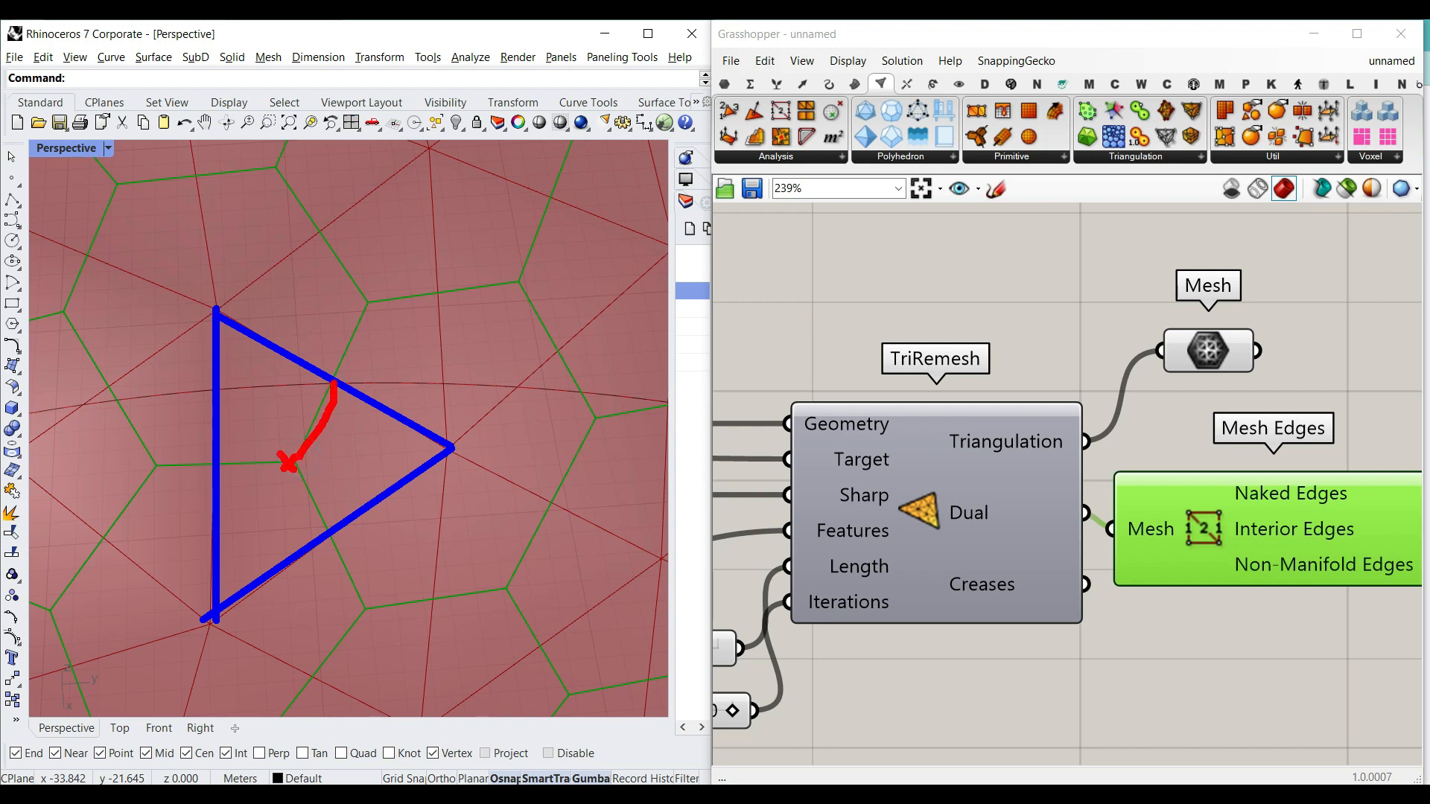
{"action": "left_click_drag", "start_coordinate": [288, 464], "coordinate": [322, 521]}
{"action": "left_click_drag", "start_coordinate": [325, 400], "coordinate": [351, 297]}
{"action": "left_click_drag", "start_coordinate": [294, 449], "coordinate": [365, 347]}
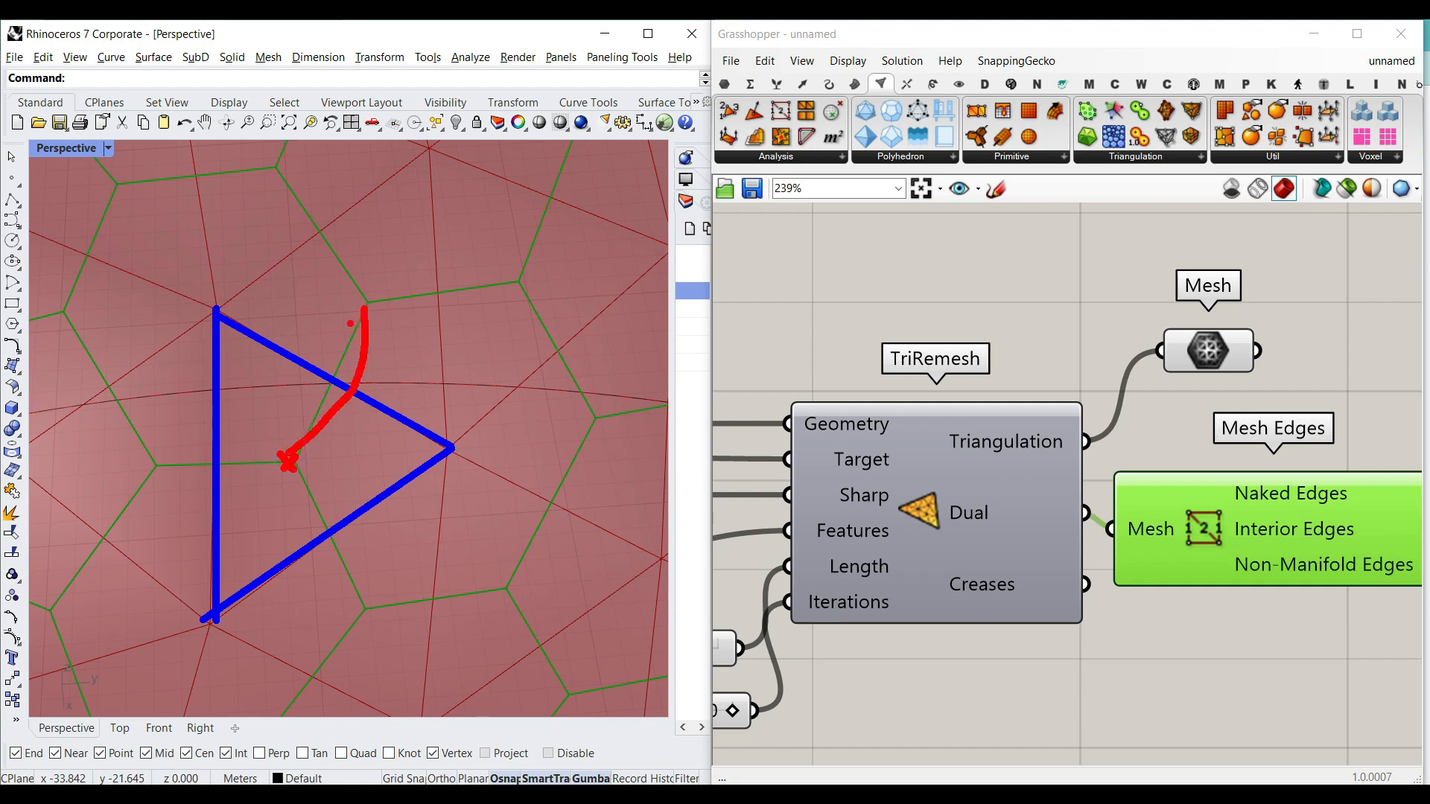
{"action": "key", "text": "ctrl+z"}
{"action": "left_click_drag", "start_coordinate": [297, 460], "coordinate": [367, 300], "text": "shift"}
Add a MultiPipe component and connect Mesh Edges' Interior Edges output to its Curves input.
{"action": "scroll", "coordinate": [377, 440], "scroll_direction": "down", "scroll_amount": 5}
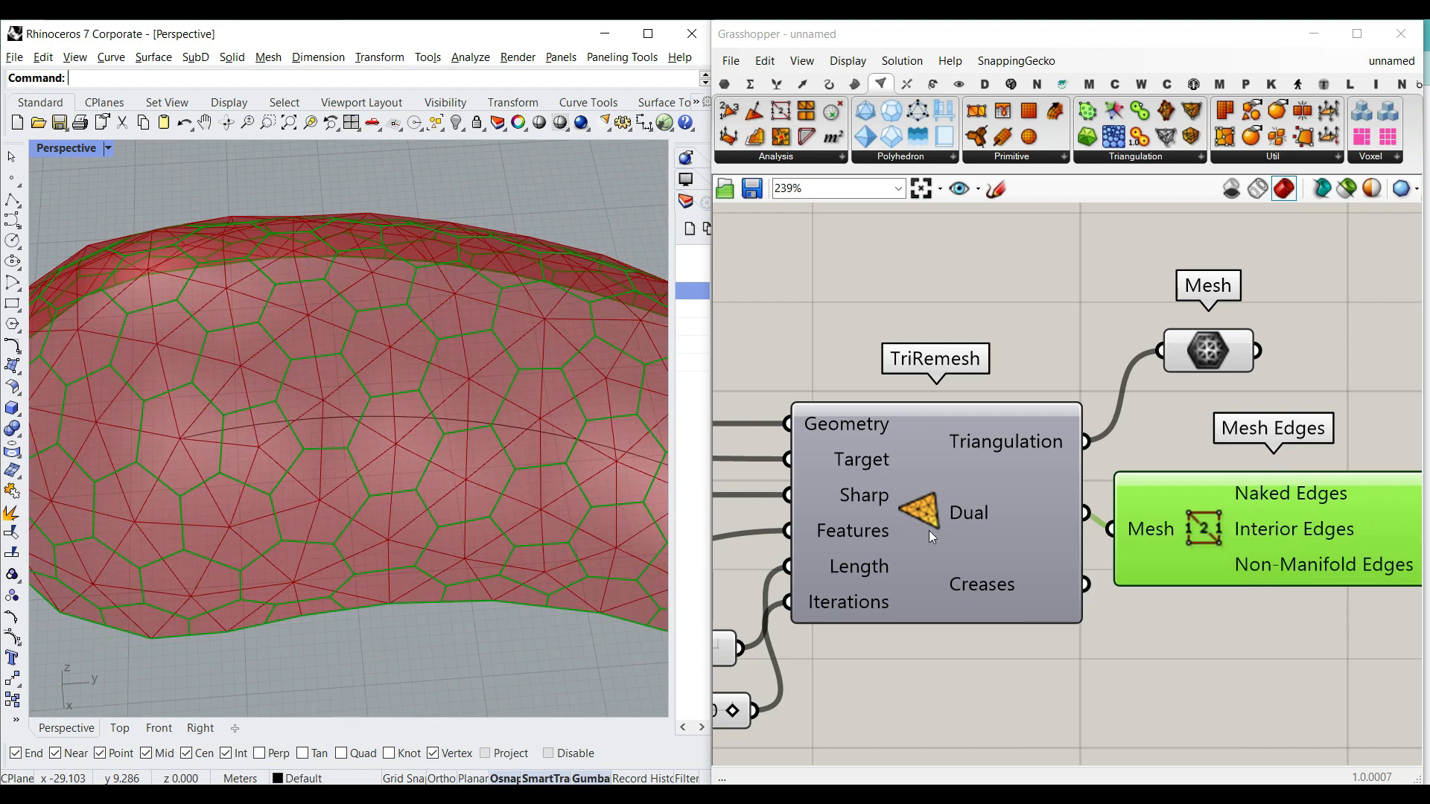
{"action": "right_click_drag", "start_coordinate": [1322, 486], "coordinate": [1042, 459]}
{"action": "scroll", "coordinate": [482, 493], "scroll_direction": "down", "scroll_amount": 6}
{"action": "right_click_drag", "start_coordinate": [447, 513], "coordinate": [440, 471]}
{"action": "scroll", "coordinate": [439, 471], "scroll_direction": "up", "scroll_amount": 4}
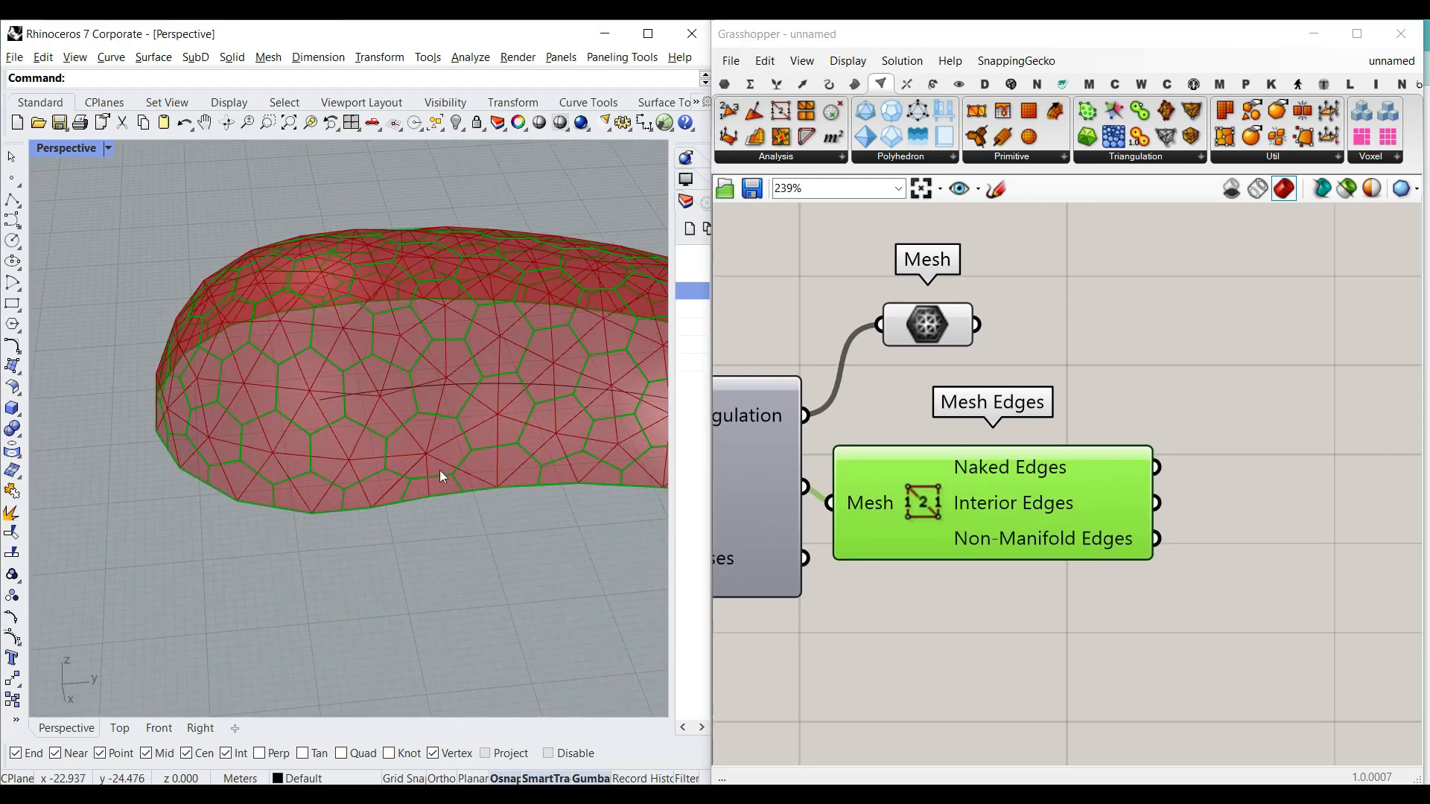
{"action": "right_click_drag", "start_coordinate": [1072, 513], "coordinate": [966, 563]}
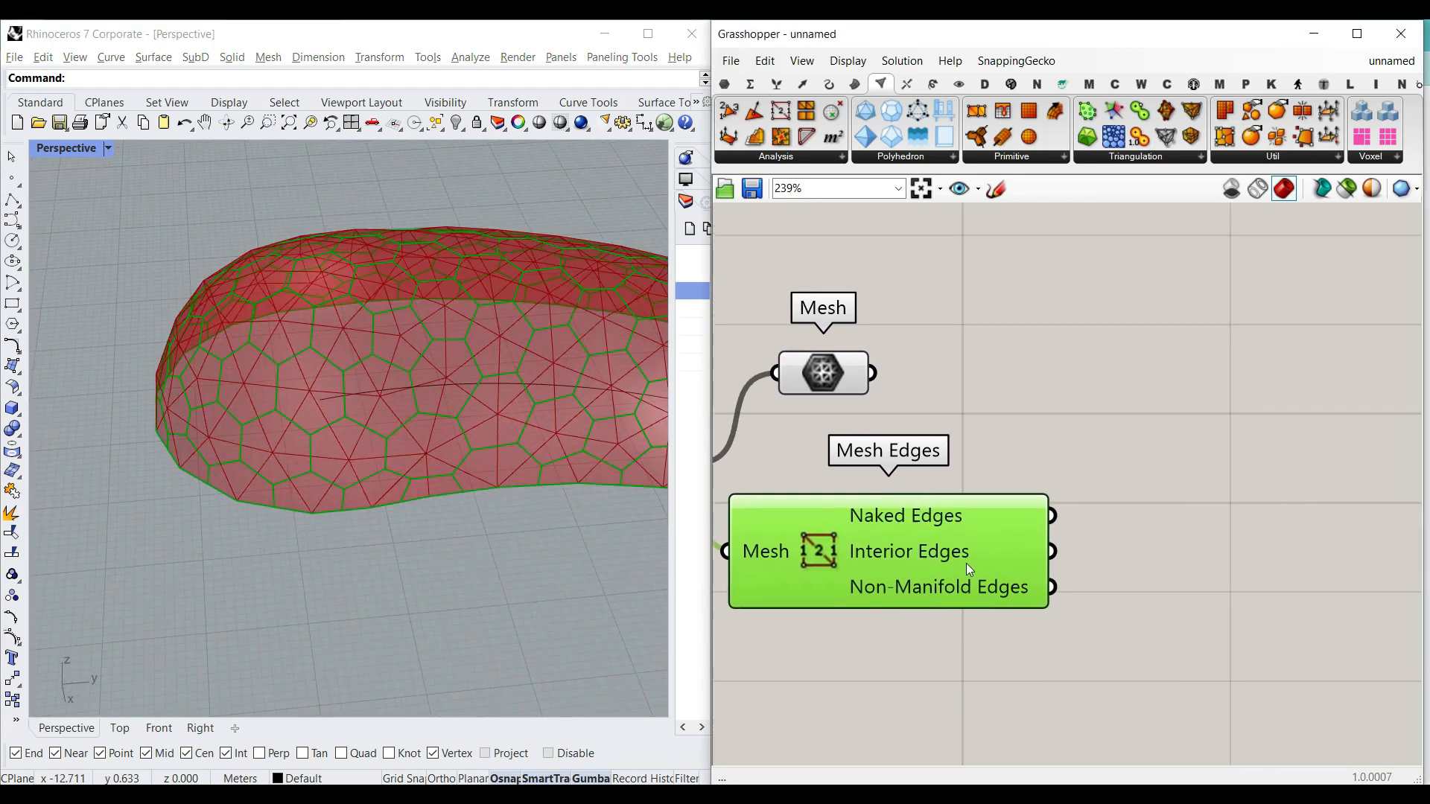
{"action": "left_click", "coordinate": [855, 85]}
{"action": "left_click", "coordinate": [1202, 577]}
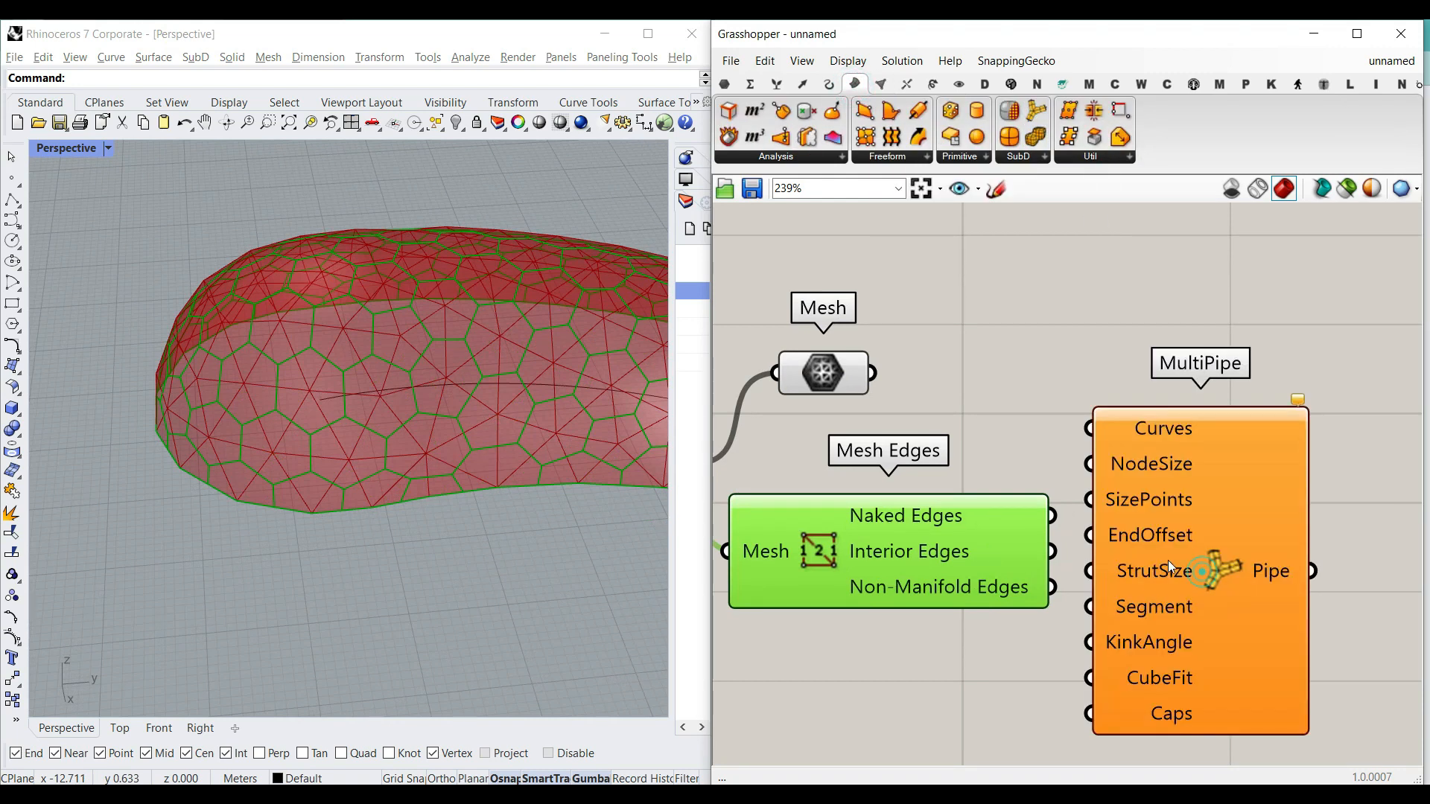
{"action": "left_click_drag", "start_coordinate": [1169, 568], "coordinate": [1226, 638]}
{"action": "right_click_drag", "start_coordinate": [1226, 638], "coordinate": [1206, 569]}
{"action": "mouse_move", "coordinate": [1102, 435]}
{"action": "left_mouse_down"}
{"action": "mouse_move", "coordinate": [1081, 432]}
{"action": "mouse_move", "coordinate": [1124, 431]}
{"action": "left_mouse_up"}
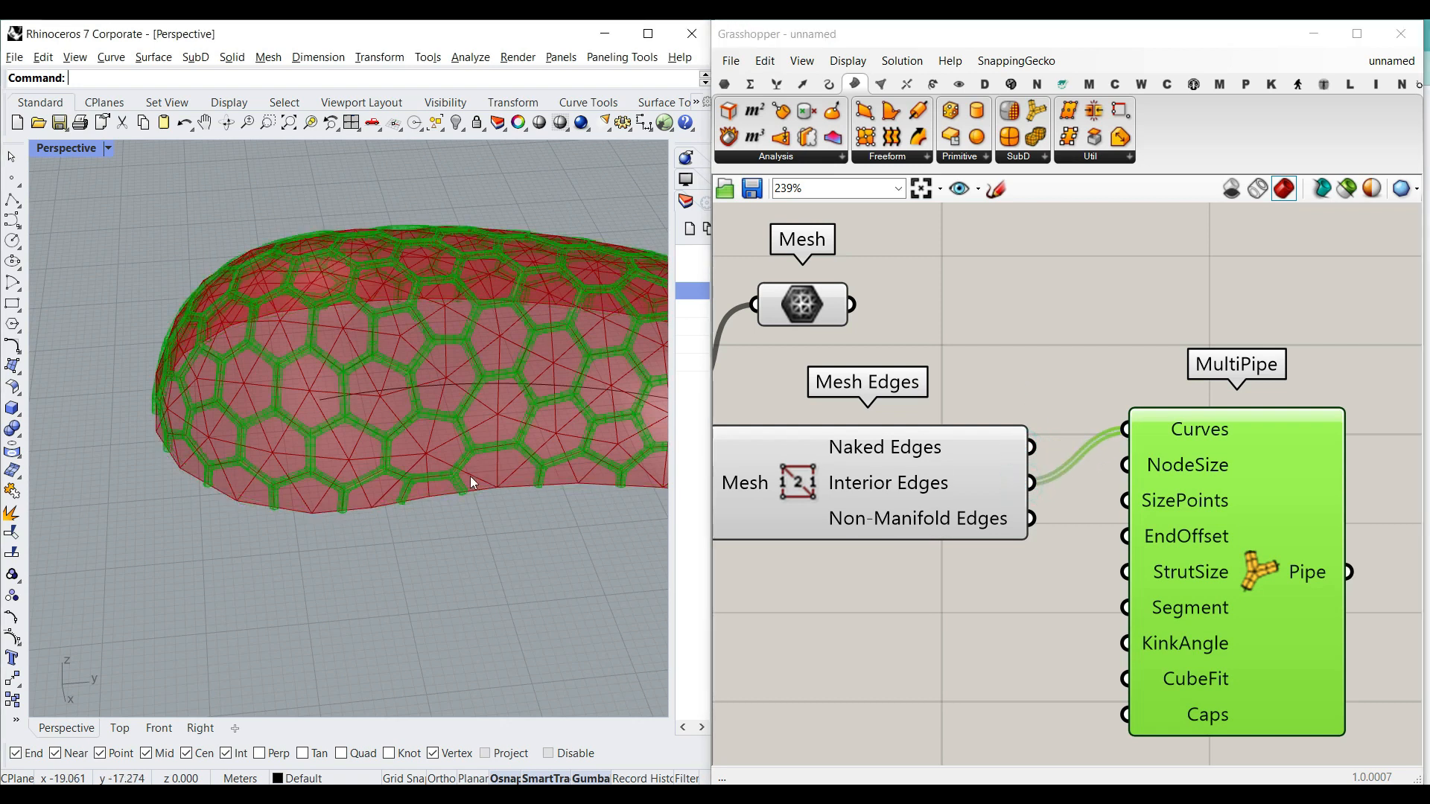
Add the Naked Edges output to MultiPipe's Curves input and move MultiPipe away from Mesh Edges.
{"action": "right_click_drag", "start_coordinate": [386, 463], "coordinate": [477, 439]}
{"action": "left_click_drag", "start_coordinate": [1046, 449], "coordinate": [1128, 432], "text": "shift"}
{"action": "scroll", "coordinate": [439, 458], "scroll_direction": "down", "scroll_amount": 5}
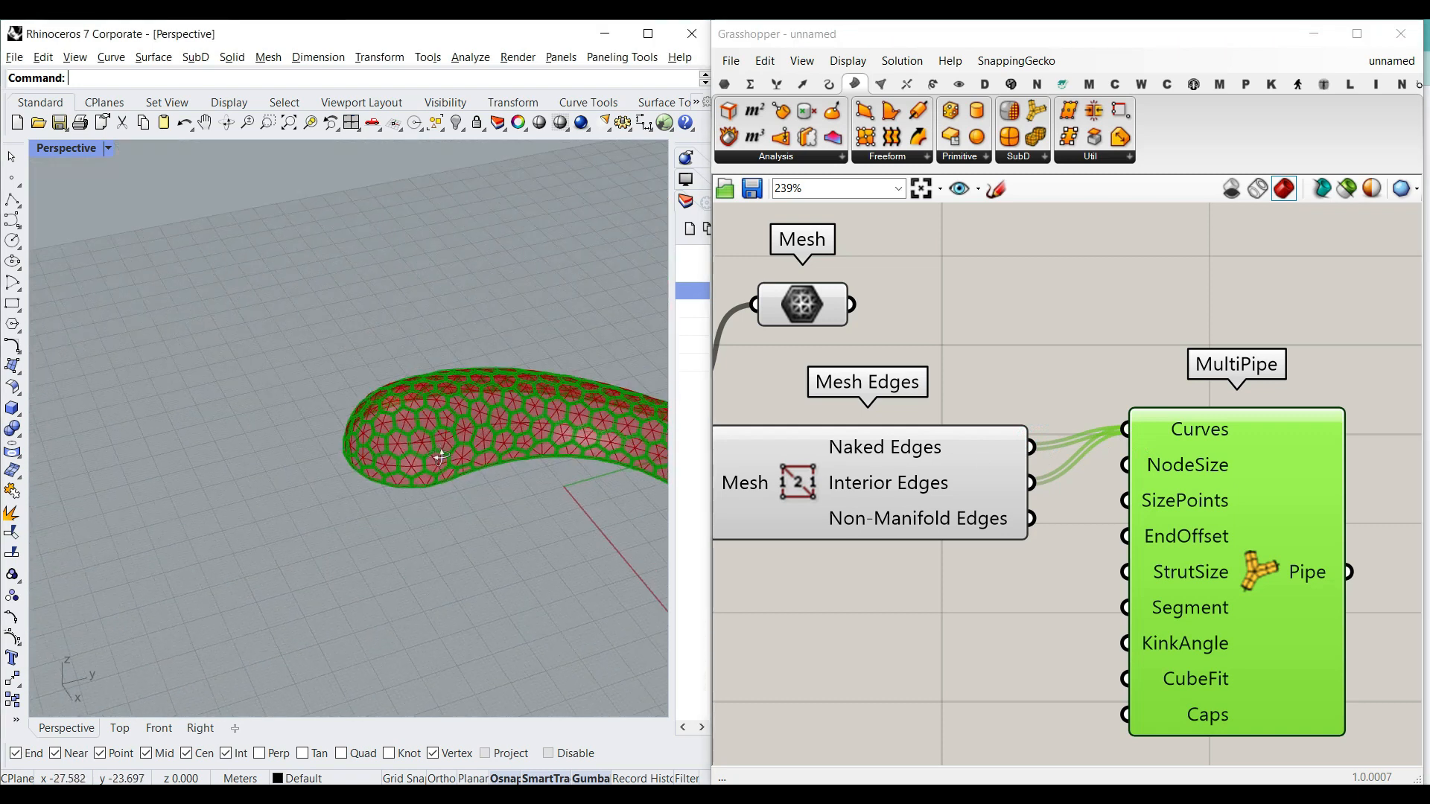
{"action": "right_click_drag", "start_coordinate": [439, 457], "coordinate": [447, 484]}
{"action": "right_click_drag", "start_coordinate": [1048, 521], "coordinate": [1069, 449]}
{"action": "left_click_drag", "start_coordinate": [1185, 466], "coordinate": [1197, 520]}
Add a number slider with the value 2.2 below Mesh Edges.
{"action": "left_click", "coordinate": [976, 542]}
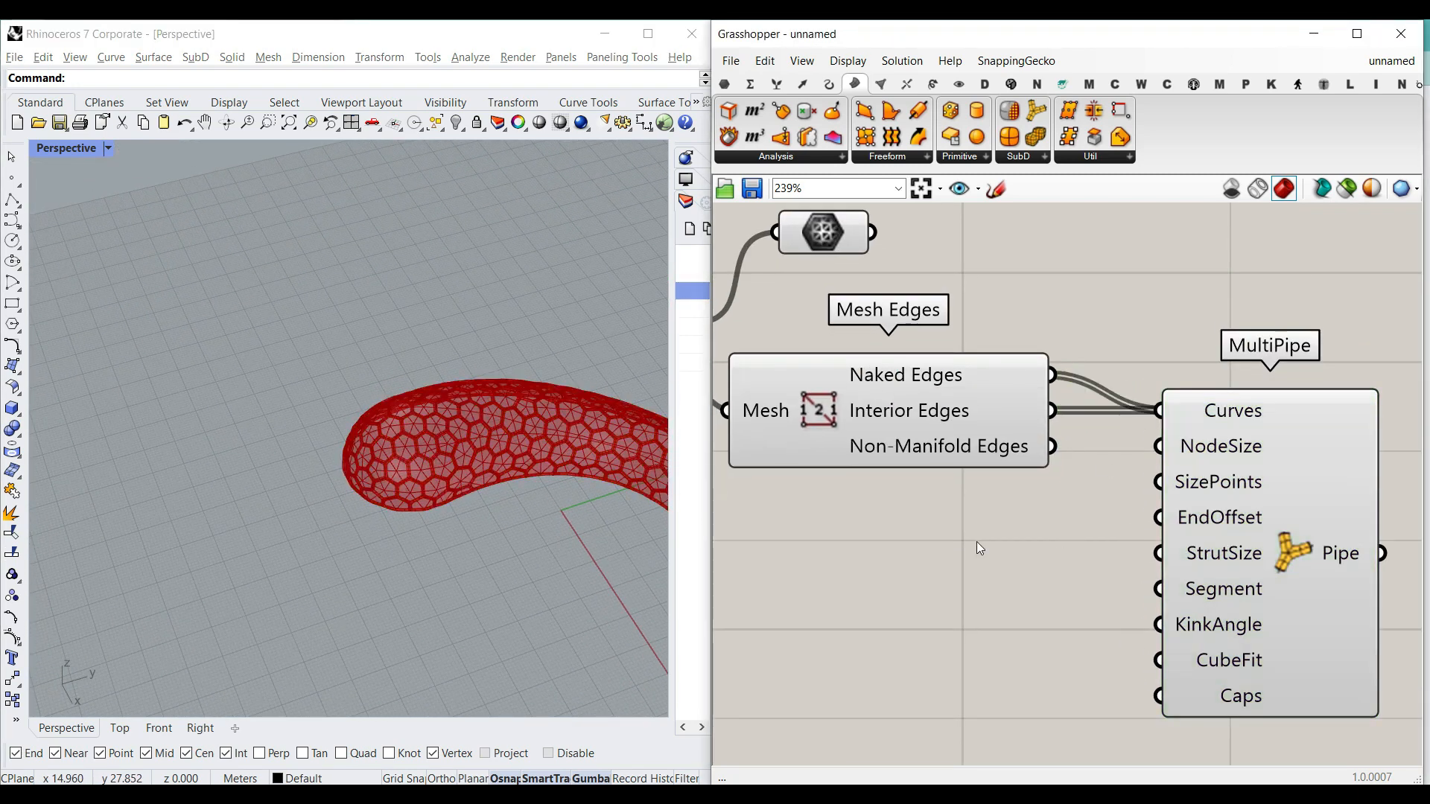
{"action": "double_click", "coordinate": [976, 542]}
{"action": "type", "text": "2.2"}
{"action": "key", "text": "Return"}
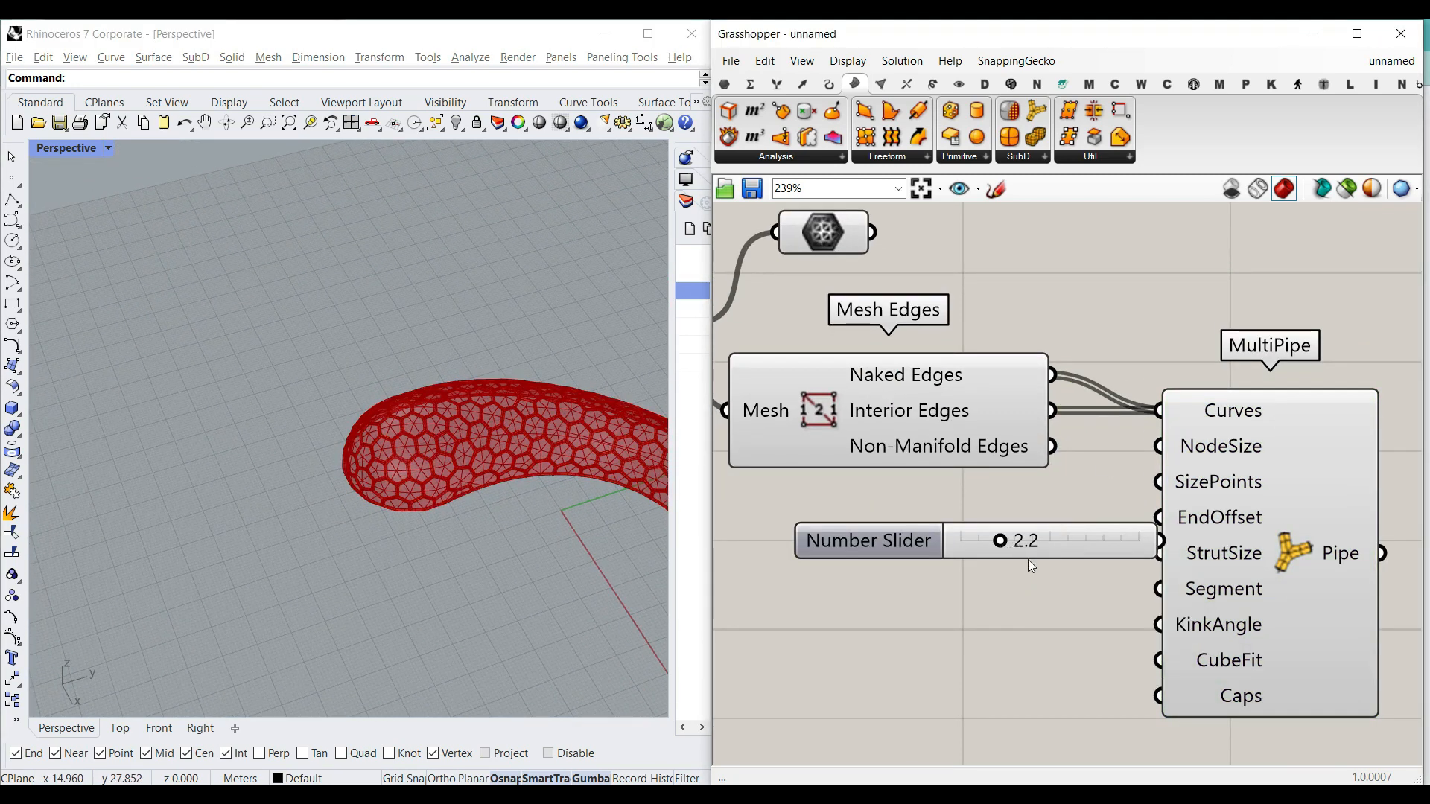
{"action": "scroll", "coordinate": [1132, 544], "scroll_direction": "up", "scroll_amount": 1}
{"action": "left_click_drag", "start_coordinate": [1132, 544], "coordinate": [1139, 476]}
{"action": "key", "text": "ctrl+z"}
Connect the number slider to MultiPipe's NodeSize input and set it to 0.5.
{"action": "mouse_move", "coordinate": [1206, 458]}
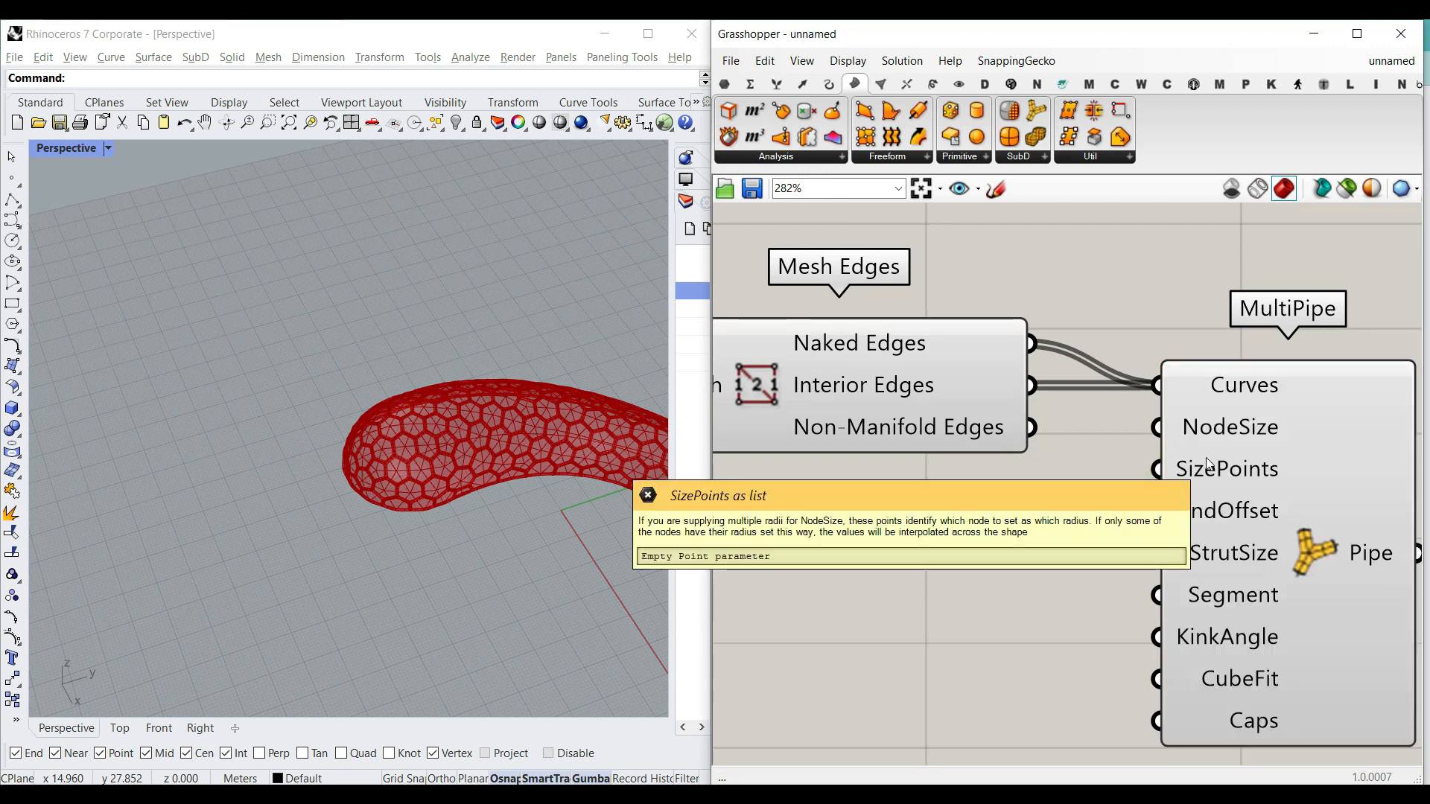
{"action": "mouse_move", "coordinate": [1187, 497]}
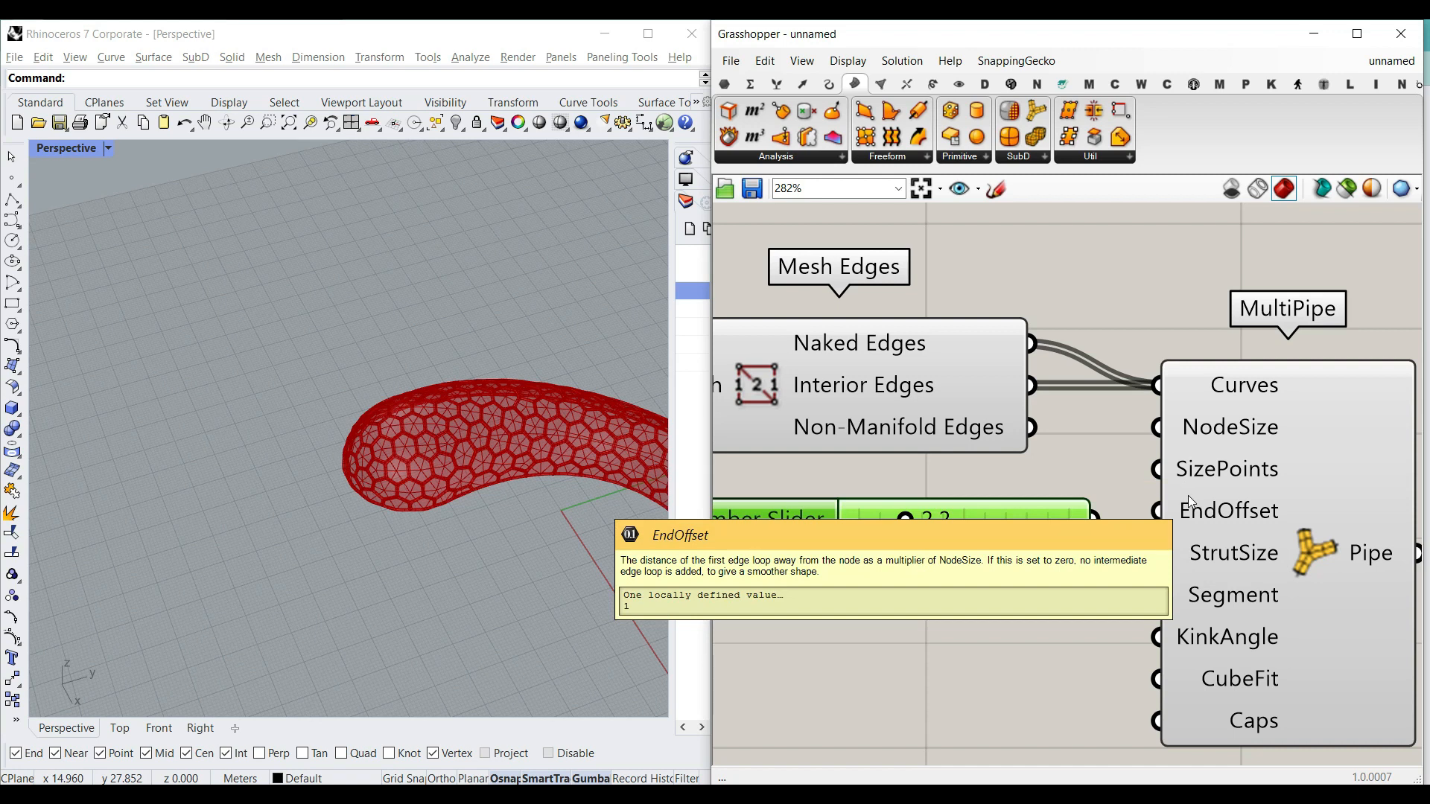
{"action": "left_click_drag", "start_coordinate": [1094, 519], "coordinate": [1166, 440]}
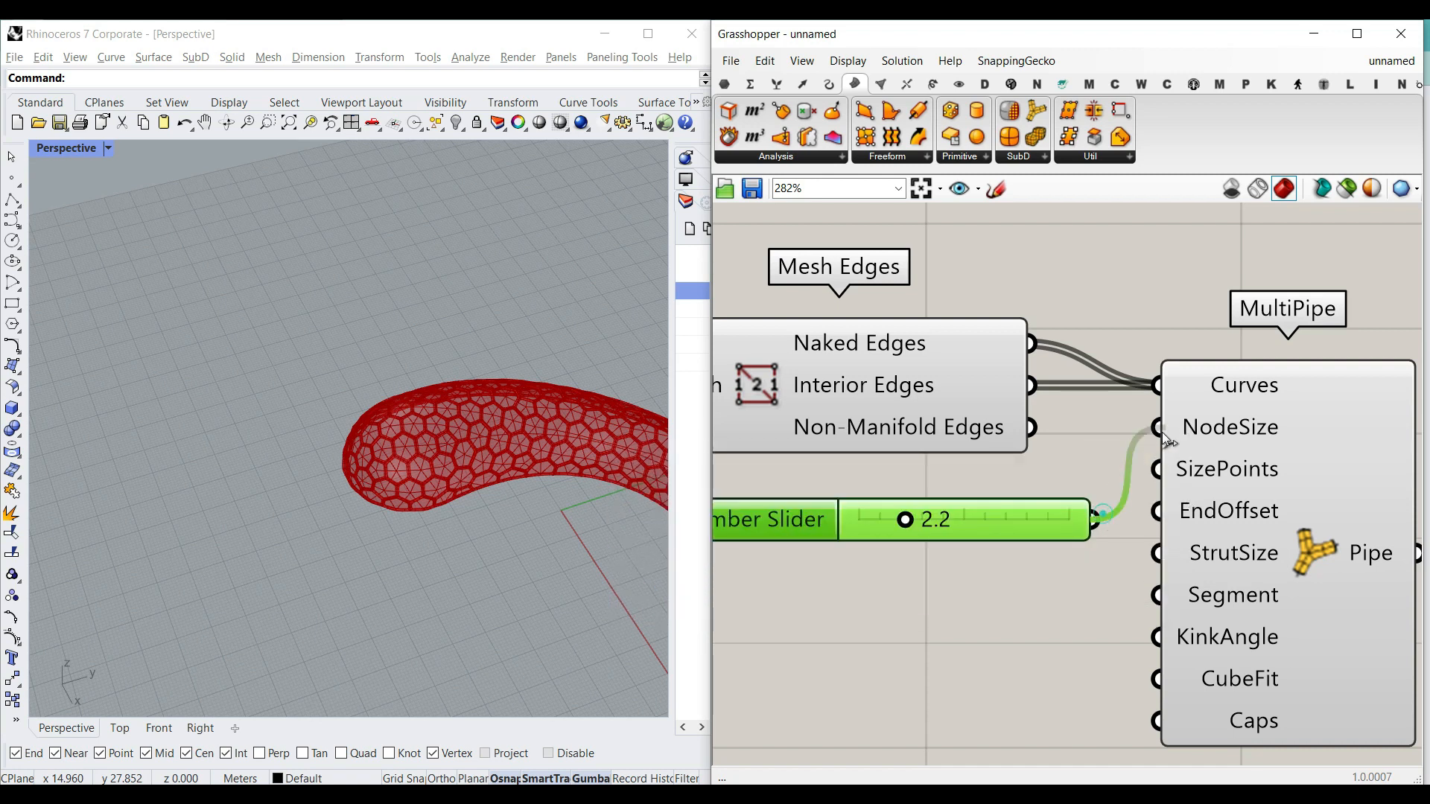
{"action": "left_click_drag", "start_coordinate": [891, 520], "coordinate": [856, 517]}
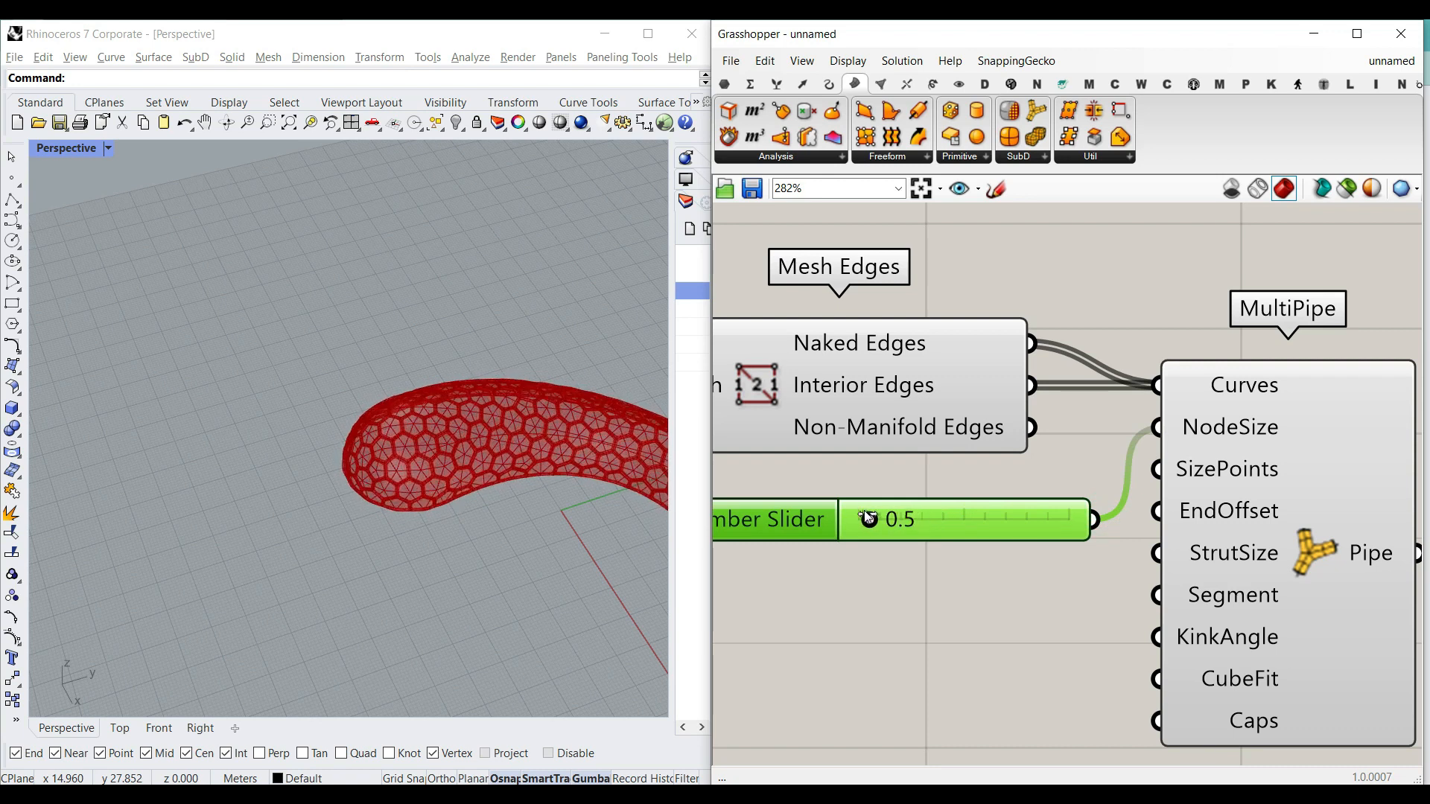
Bake the MultiPipe output, move the baked copy off the preview and delete it.
{"action": "scroll", "coordinate": [1013, 503], "scroll_direction": "down", "scroll_amount": 5}
{"action": "scroll", "coordinate": [1053, 484], "scroll_direction": "up", "scroll_amount": 3}
{"action": "right_click", "coordinate": [1031, 472]}
{"action": "left_click", "coordinate": [1072, 500]}
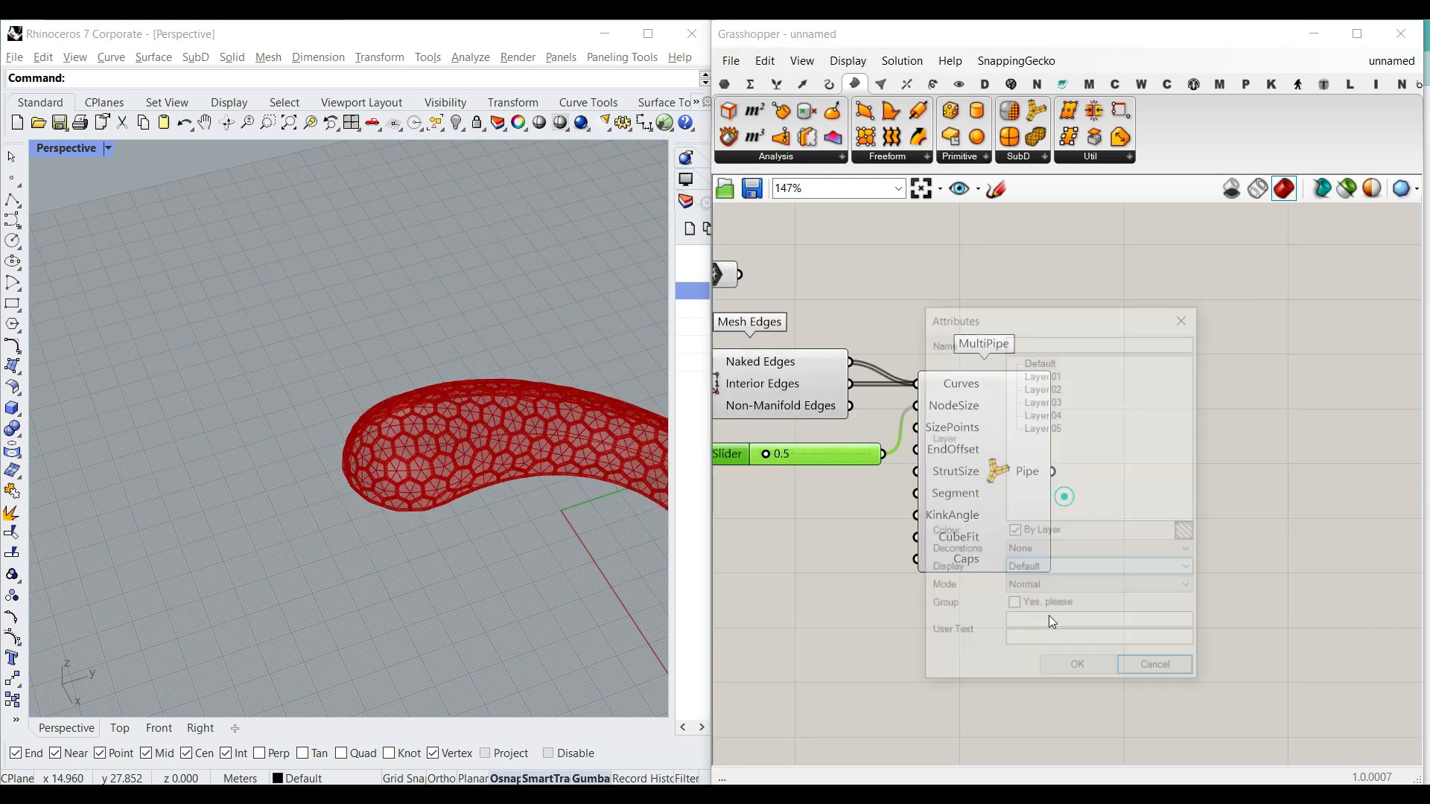
{"action": "left_click", "coordinate": [1065, 670]}
{"action": "left_click", "coordinate": [377, 477]}
{"action": "left_click_drag", "start_coordinate": [377, 477], "coordinate": [213, 368]}
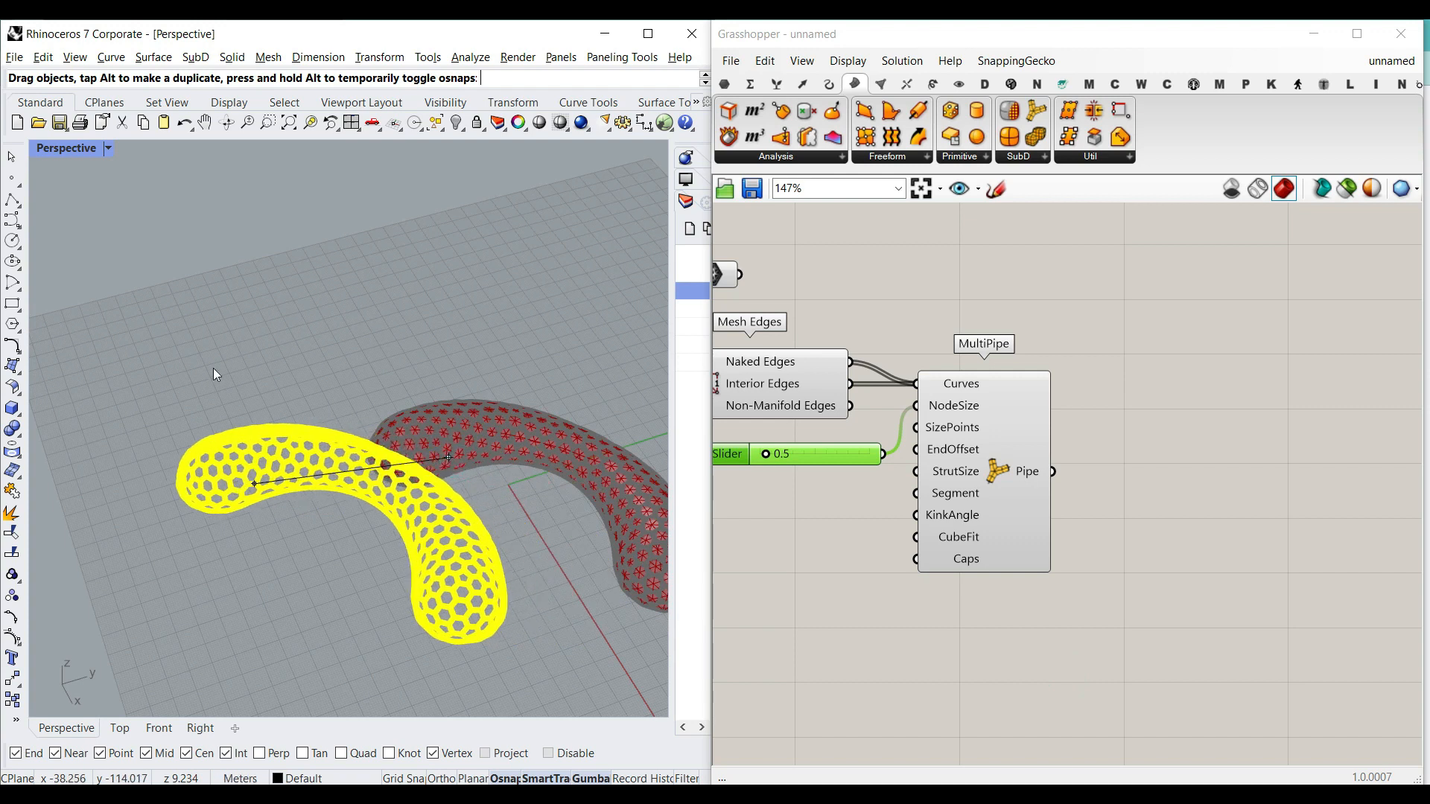
{"action": "key", "text": "Delete"}
Bake the MultiPipe output again and move the baked structure beside the red preview.
{"action": "scroll", "coordinate": [239, 506], "scroll_direction": "up", "scroll_amount": 7}
{"action": "scroll", "coordinate": [306, 497], "scroll_direction": "down", "scroll_amount": 8}
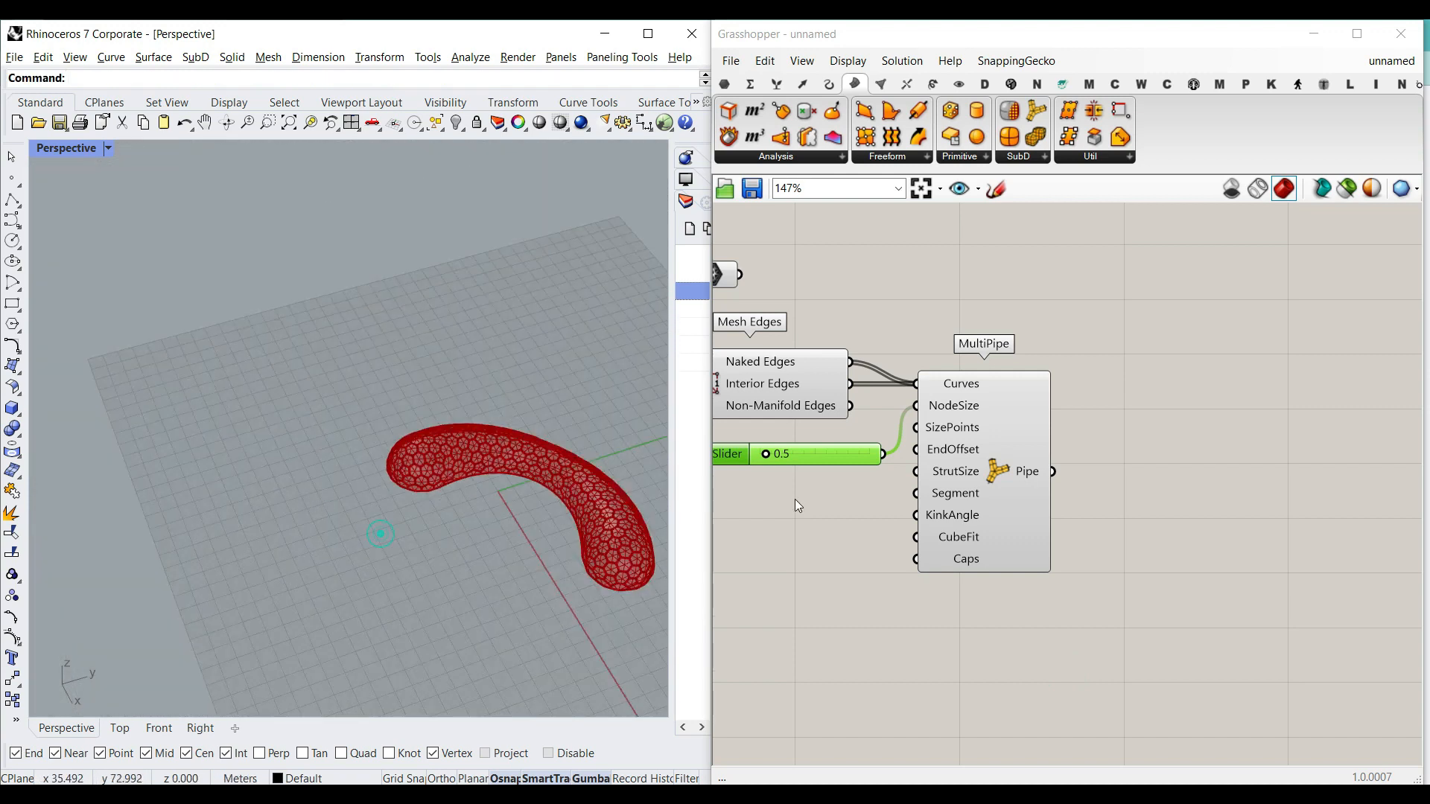
{"action": "right_click", "coordinate": [1028, 464]}
{"action": "left_click", "coordinate": [1072, 499]}
{"action": "left_click", "coordinate": [1074, 669]}
{"action": "left_click_drag", "start_coordinate": [489, 475], "coordinate": [304, 490]}
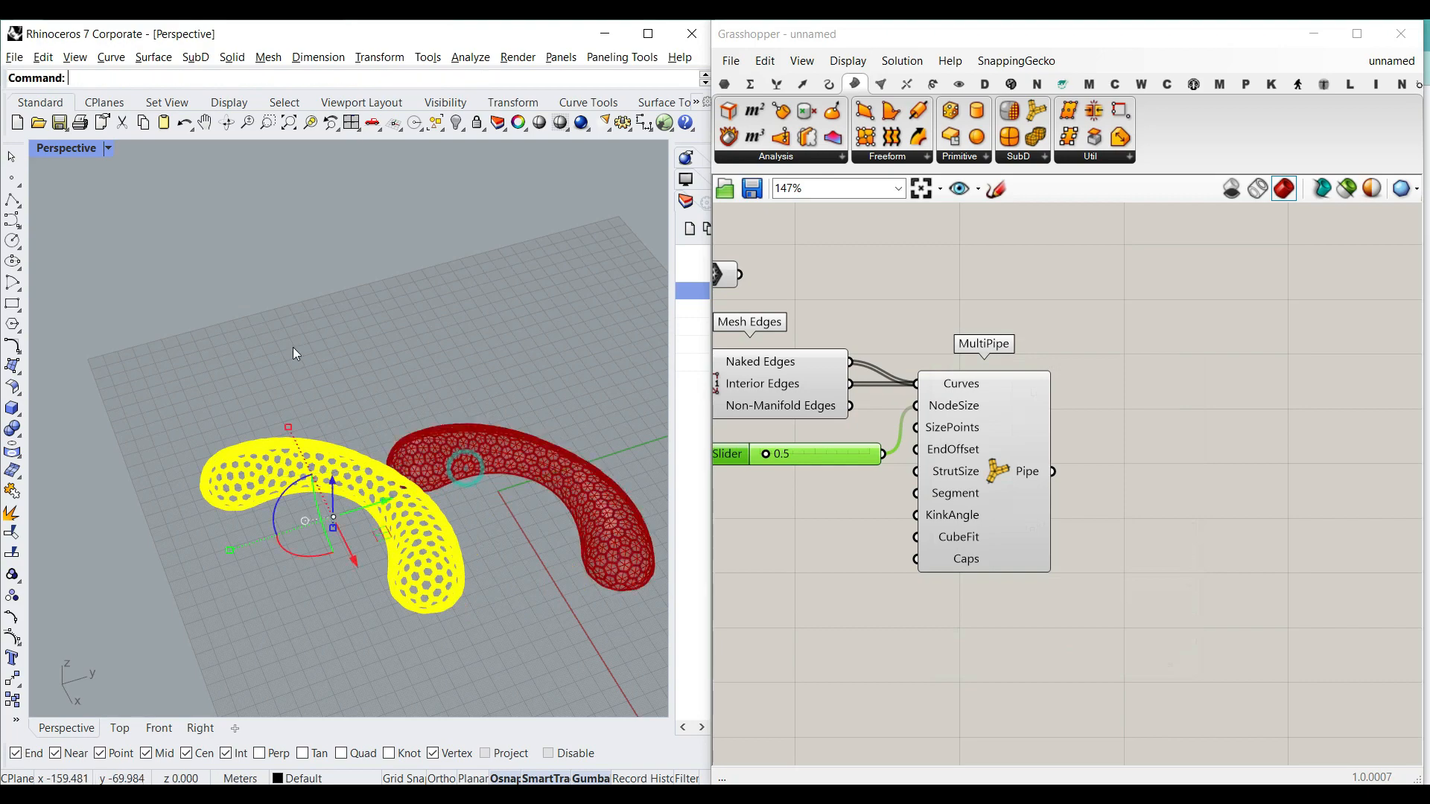
Switch the Perspective viewport to Rendered display and examine the baked pipe structure up close.
{"action": "left_click", "coordinate": [67, 148]}
{"action": "left_click", "coordinate": [71, 244]}
{"action": "left_click", "coordinate": [370, 285]}
{"action": "scroll", "coordinate": [370, 285], "scroll_direction": "up", "scroll_amount": 3}
{"action": "mouse_move", "coordinate": [333, 474]}
{"action": "right_mouse_down"}
{"action": "mouse_move", "coordinate": [462, 484]}
{"action": "mouse_move", "coordinate": [521, 447]}
{"action": "mouse_move", "coordinate": [431, 424]}
{"action": "mouse_move", "coordinate": [277, 425]}
{"action": "mouse_move", "coordinate": [242, 476]}
{"action": "right_mouse_up"}
Return the Perspective viewport to Shaded display and delete the baked pipe structure.
{"action": "right_click", "coordinate": [77, 150]}
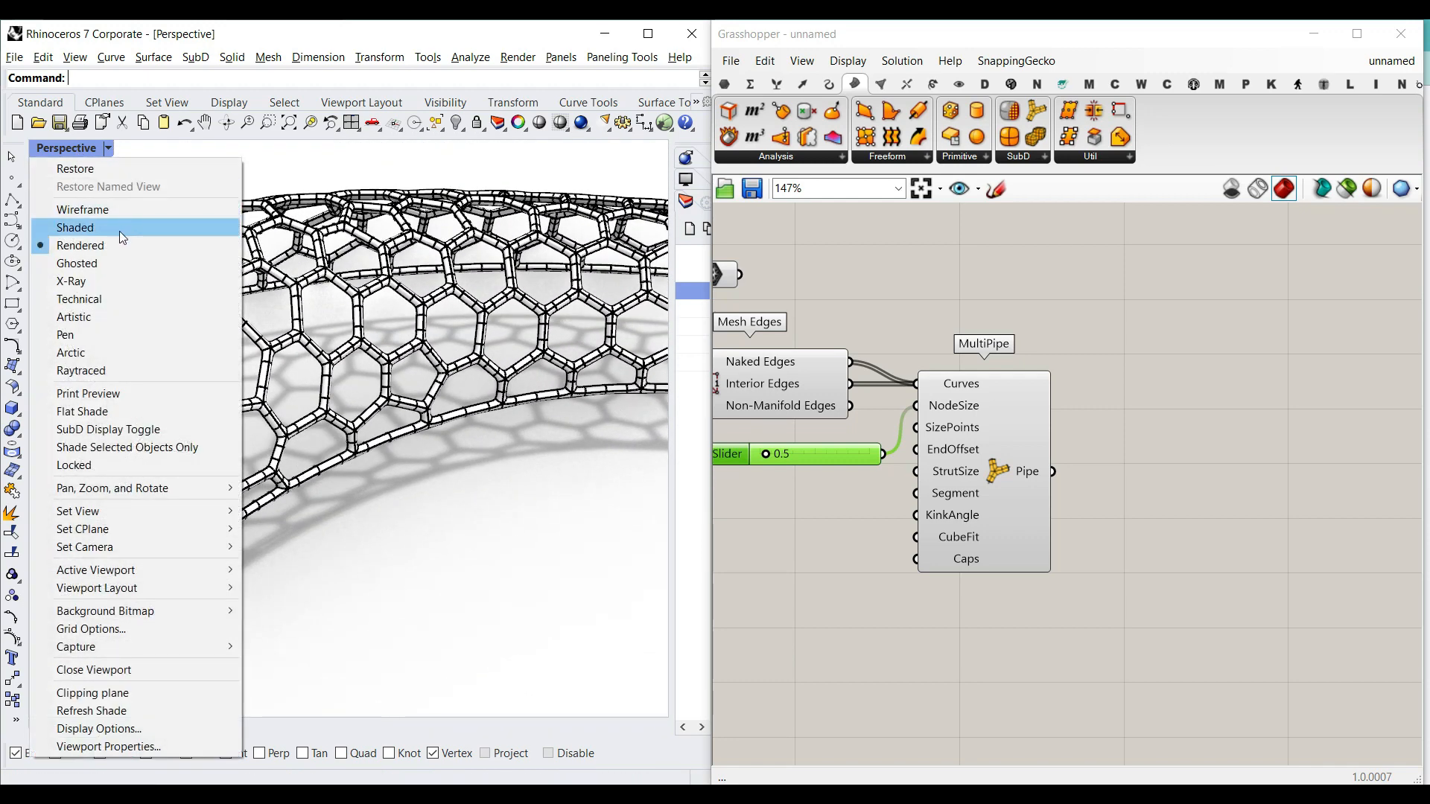
{"action": "left_click", "coordinate": [119, 231]}
{"action": "scroll", "coordinate": [327, 417], "scroll_direction": "down", "scroll_amount": 5}
{"action": "left_click", "coordinate": [328, 417]}
{"action": "scroll", "coordinate": [343, 433], "scroll_direction": "down", "scroll_amount": 5}
{"action": "key", "text": "Delete"}
{"action": "scroll", "coordinate": [418, 378], "scroll_direction": "up", "scroll_amount": 4}
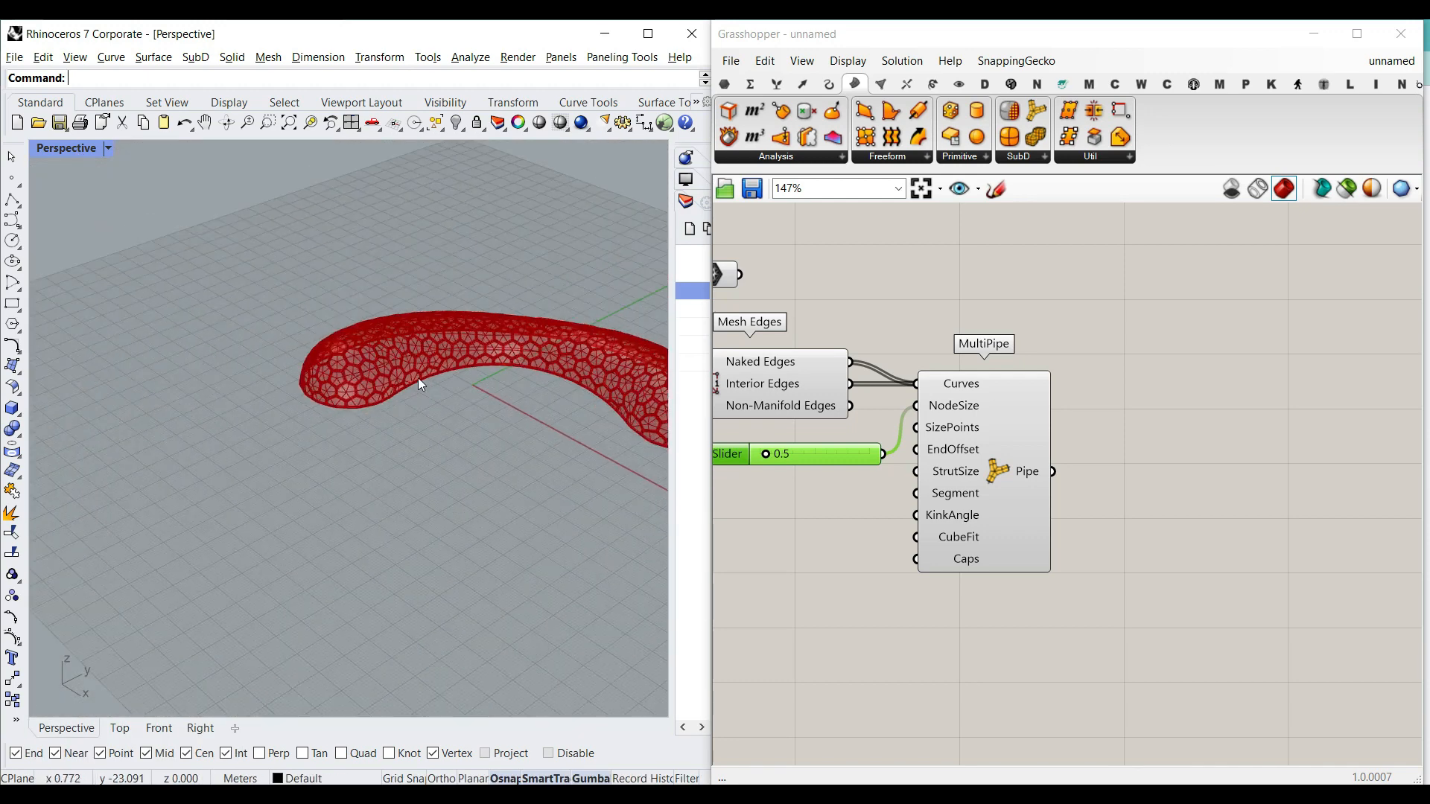
Disable the MultiPipe component and turn off the preview of Mesh Edges.
{"action": "scroll", "coordinate": [420, 384], "scroll_direction": "up", "scroll_amount": 5}
{"action": "right_click", "coordinate": [997, 467]}
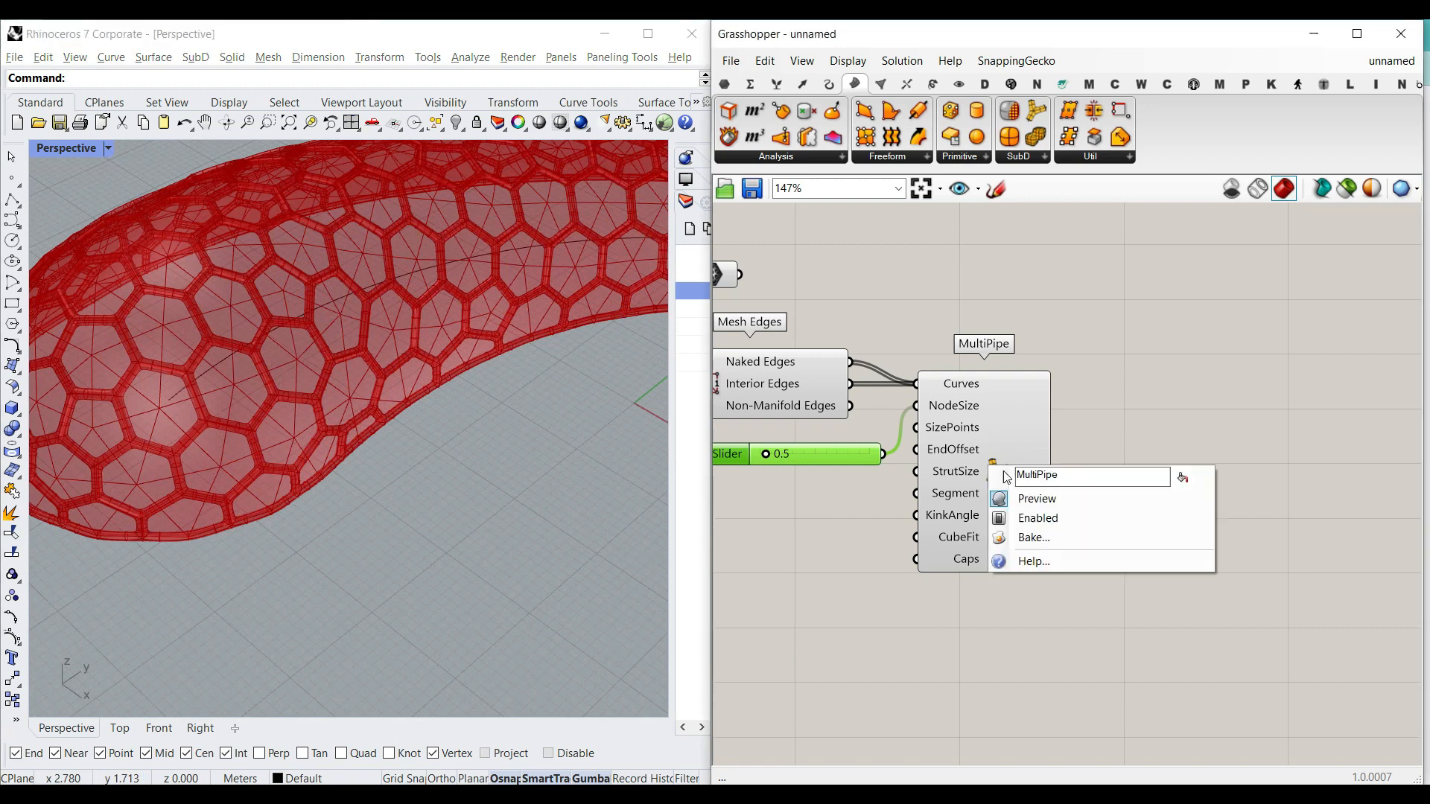
{"action": "left_click", "coordinate": [1035, 519]}
{"action": "right_click_drag", "start_coordinate": [768, 391], "coordinate": [1042, 463]}
{"action": "right_click", "coordinate": [983, 447]}
{"action": "left_click", "coordinate": [1014, 475]}
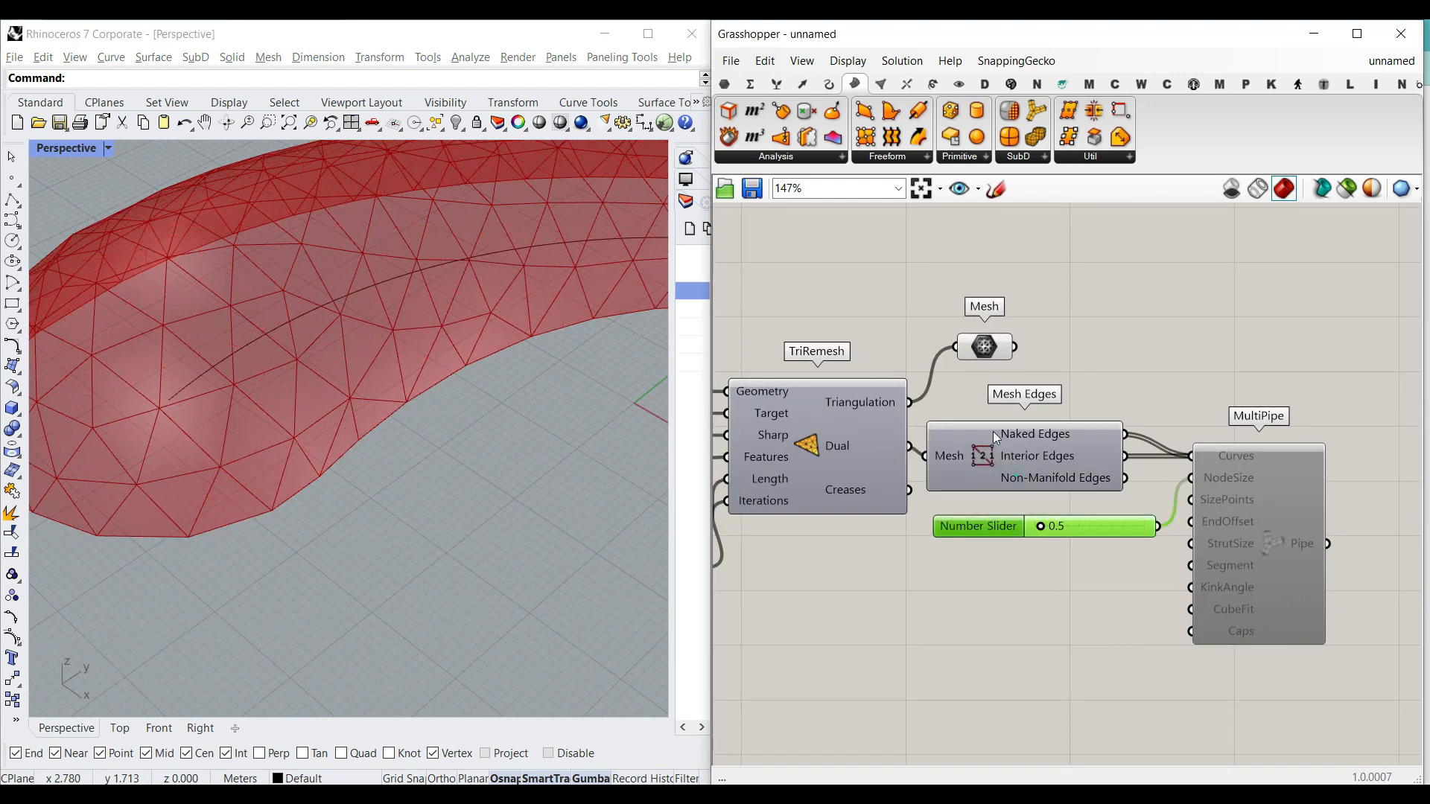
Bake the triangulated mesh from the Mesh parameter and inspect it in the Perspective viewport.
{"action": "right_click", "coordinate": [990, 345]}
{"action": "left_click", "coordinate": [1022, 409]}
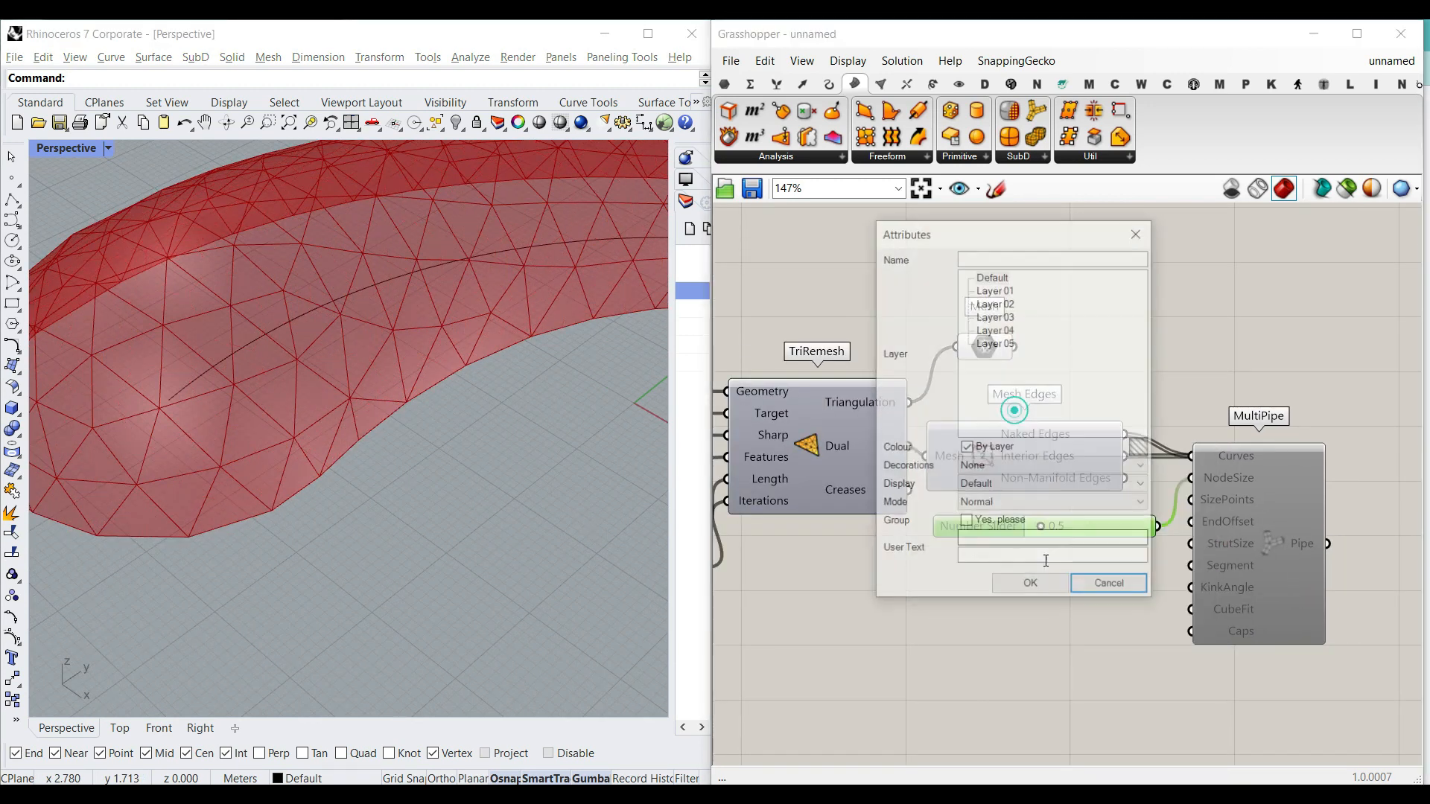
{"action": "left_click", "coordinate": [1002, 578]}
{"action": "right_click_drag", "start_coordinate": [446, 406], "coordinate": [339, 432]}
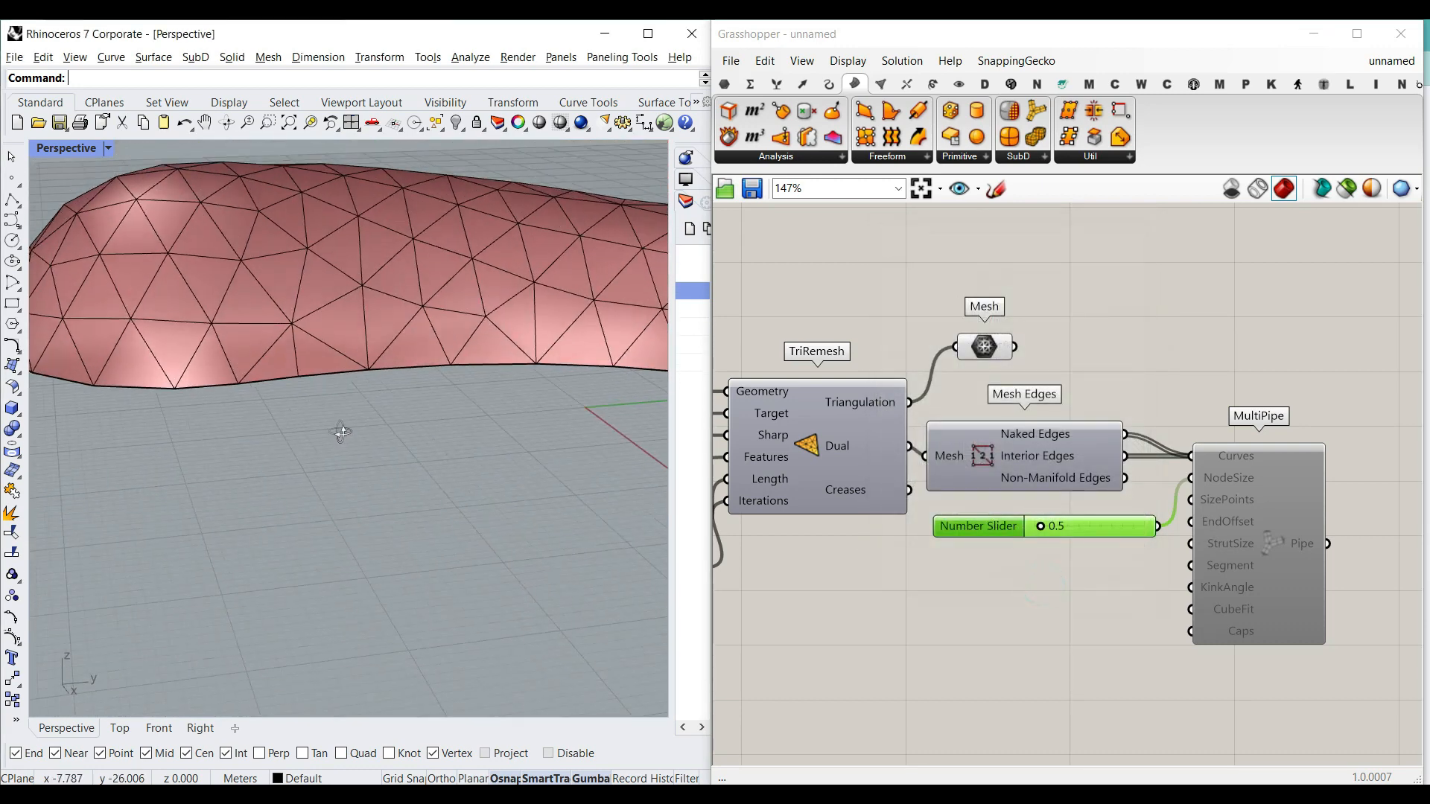
{"action": "scroll", "coordinate": [429, 473], "scroll_direction": "down", "scroll_amount": 5}
{"action": "mouse_move", "coordinate": [427, 472]}
{"action": "right_mouse_down"}
{"action": "mouse_move", "coordinate": [422, 543]}
{"action": "mouse_move", "coordinate": [259, 504]}
{"action": "mouse_move", "coordinate": [254, 421]}
{"action": "right_mouse_up"}
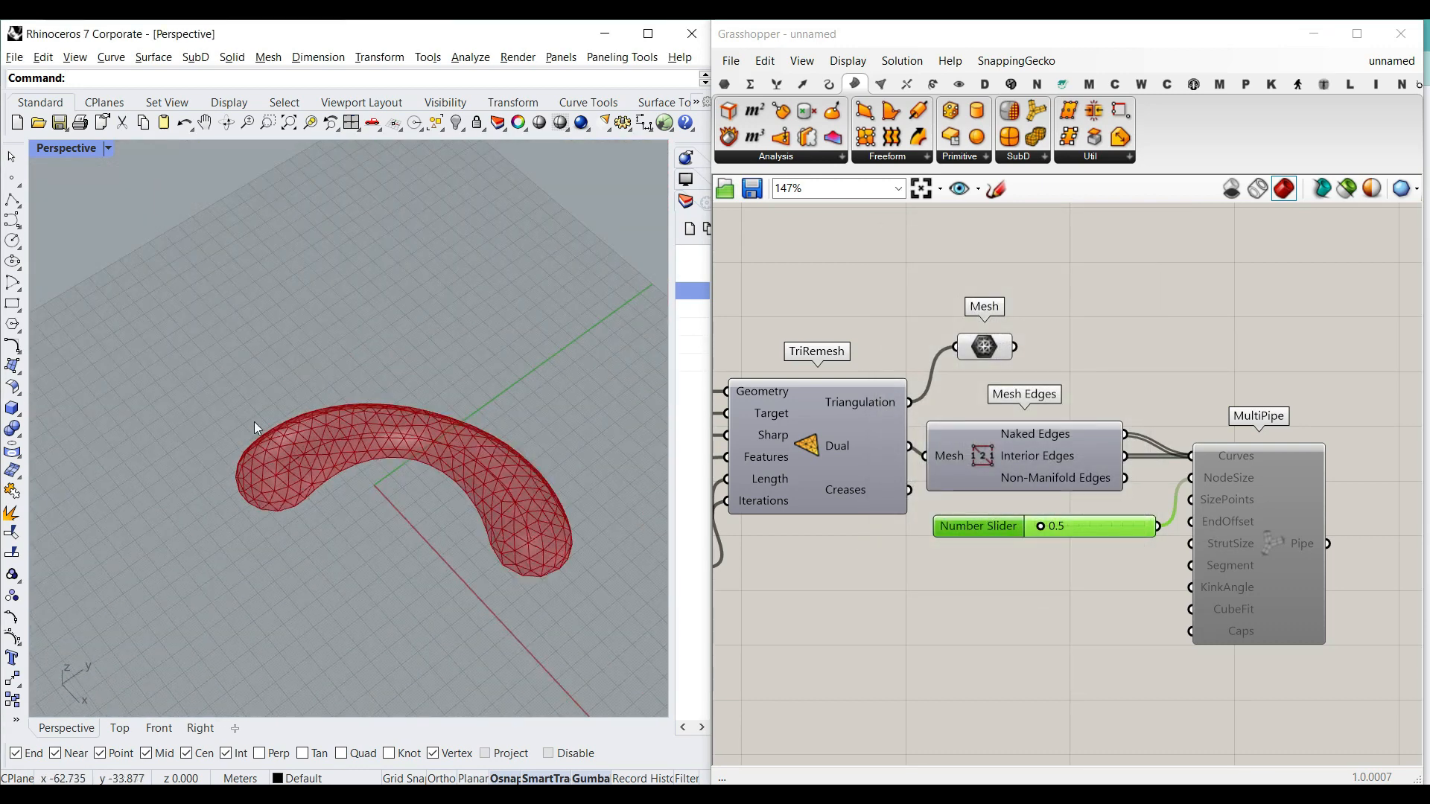
Add a Curve parameter, connect TriRemesh's Creases output to it and place it well below TriRemesh.
{"action": "right_click_drag", "start_coordinate": [971, 429], "coordinate": [1063, 433]}
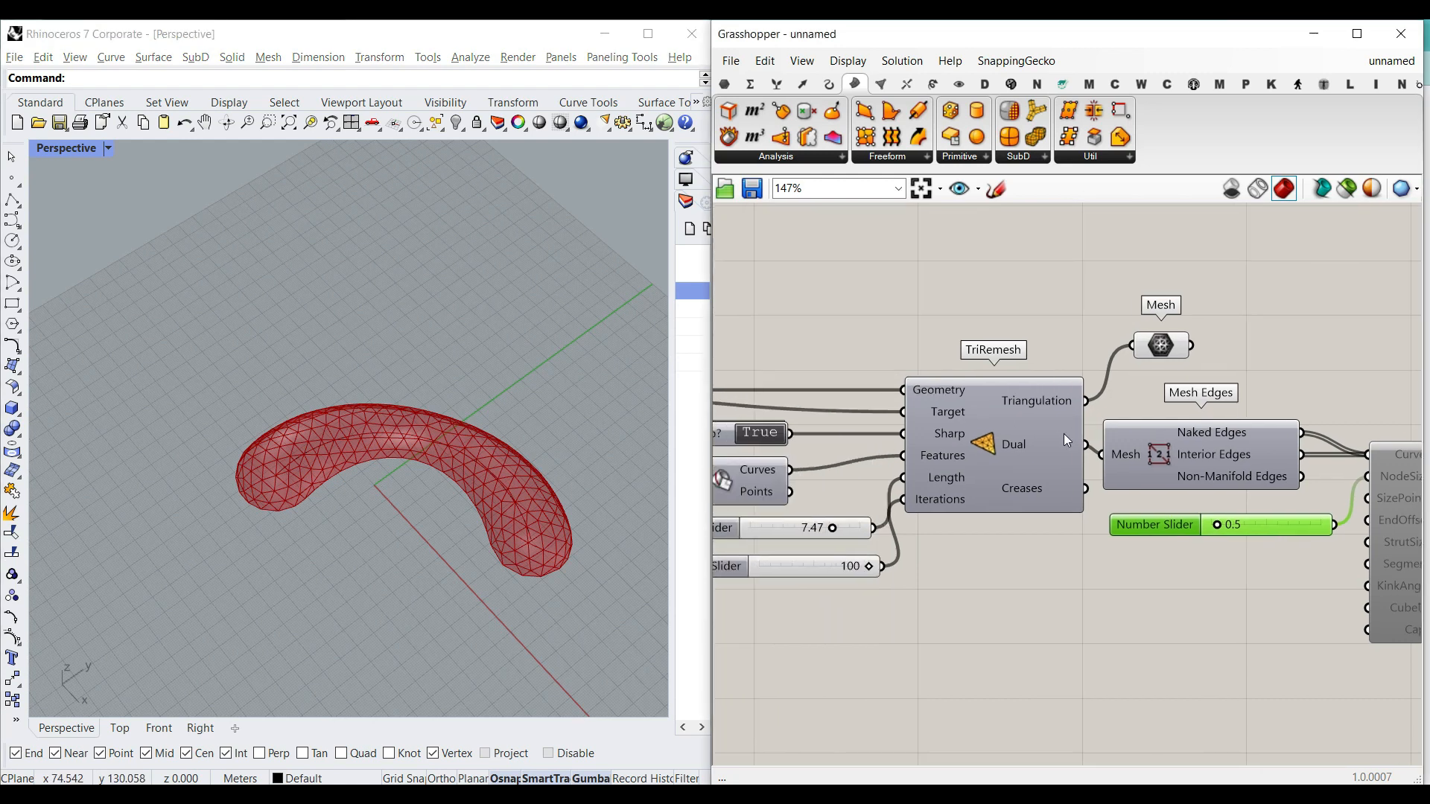
{"action": "right_click_drag", "start_coordinate": [880, 455], "coordinate": [956, 440]}
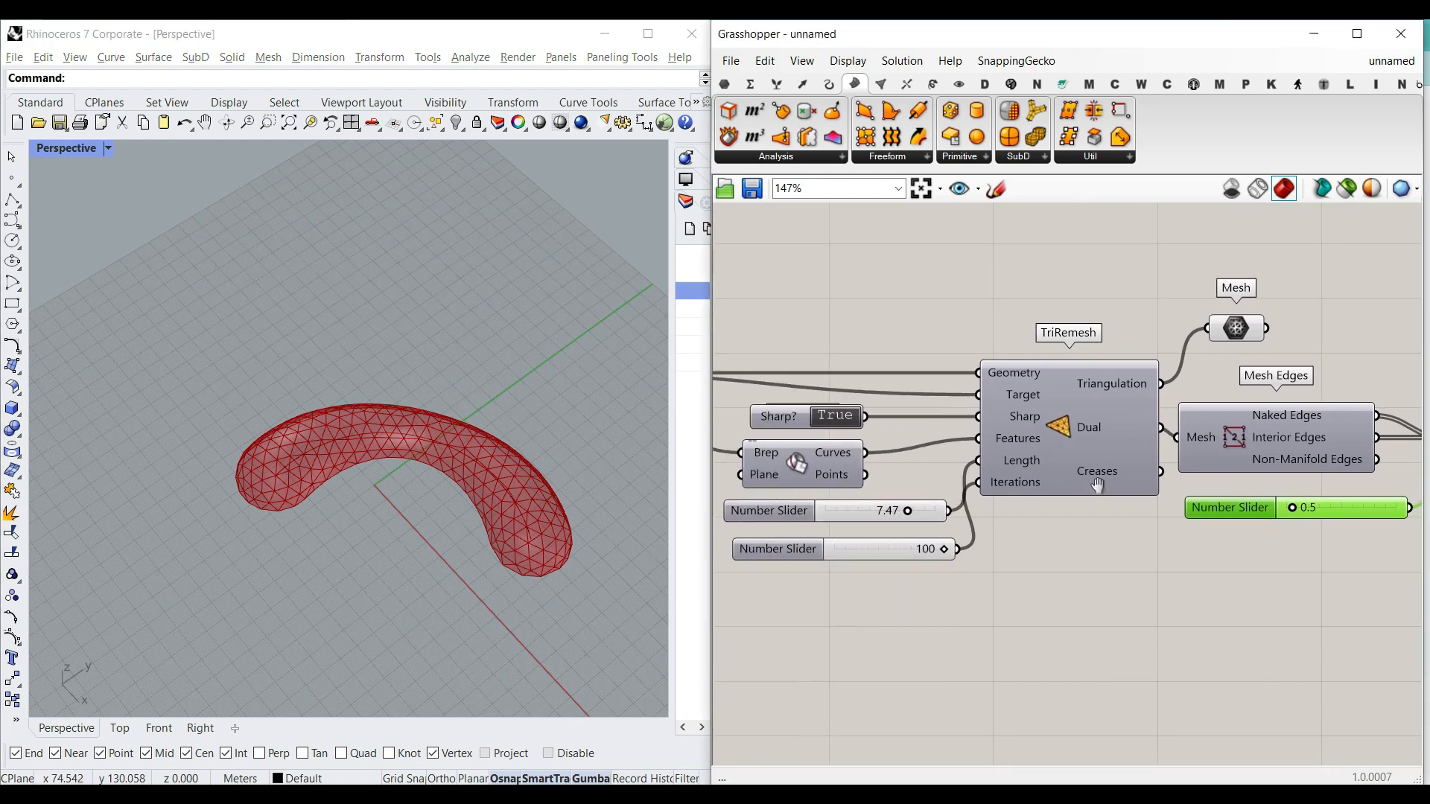
{"action": "right_click_drag", "start_coordinate": [1098, 484], "coordinate": [1021, 471]}
{"action": "left_click", "coordinate": [722, 81]}
{"action": "scroll", "coordinate": [1059, 493], "scroll_direction": "up", "scroll_amount": 2}
{"action": "left_click_drag", "start_coordinate": [1054, 484], "coordinate": [1121, 556]}
{"action": "left_click_drag", "start_coordinate": [1092, 447], "coordinate": [1082, 556]}
{"action": "left_click_drag", "start_coordinate": [1118, 568], "coordinate": [1142, 699]}
{"action": "right_click_drag", "start_coordinate": [1166, 720], "coordinate": [933, 517]}
{"action": "scroll", "coordinate": [454, 502], "scroll_direction": "up", "scroll_amount": 5}
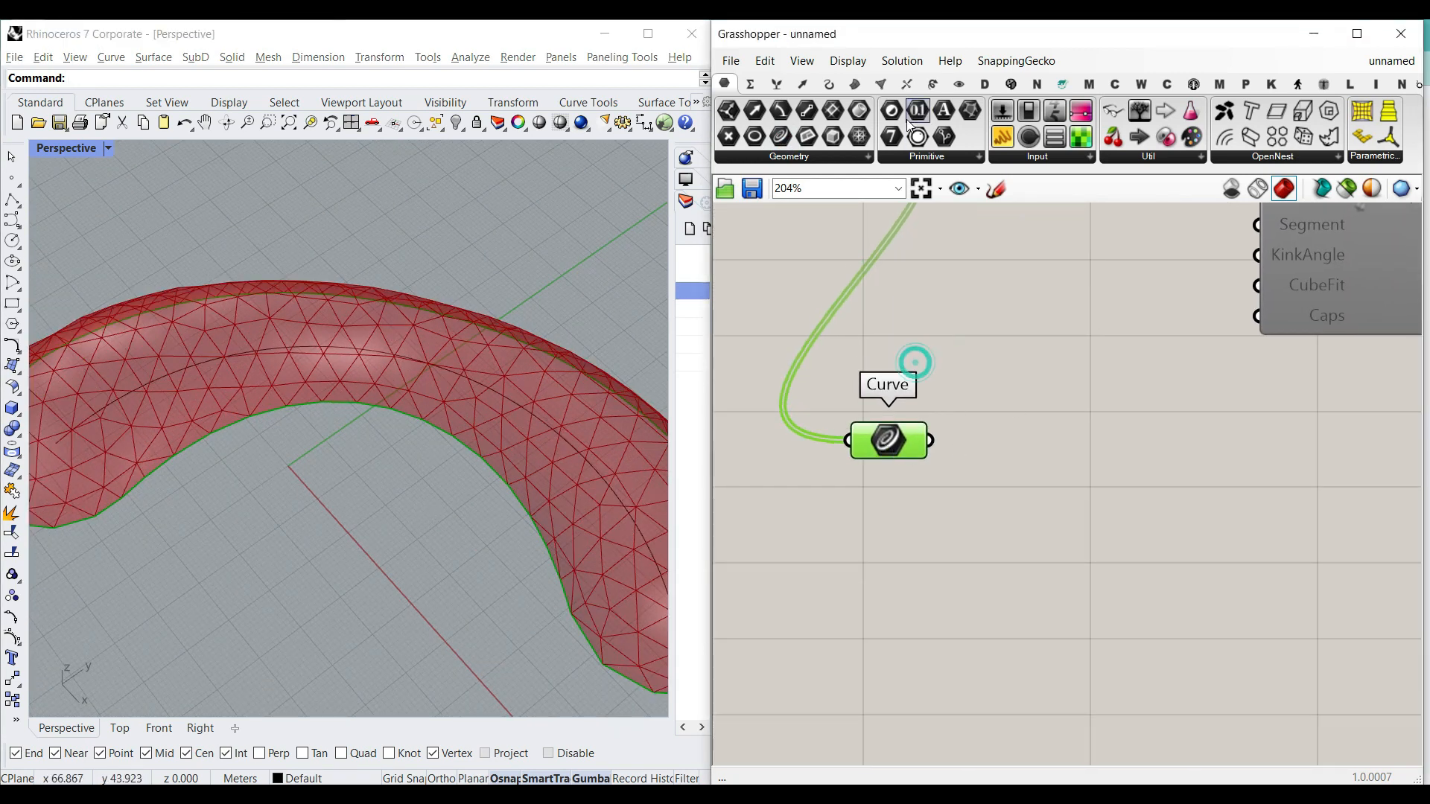
Add a Join Curves component and connect the Curve parameter to its Curves input.
{"action": "left_click", "coordinate": [830, 85]}
{"action": "left_click_drag", "start_coordinate": [1120, 137], "coordinate": [1107, 492]}
{"action": "left_click_drag", "start_coordinate": [1021, 475], "coordinate": [1000, 438]}
{"action": "mouse_move", "coordinate": [893, 456]}
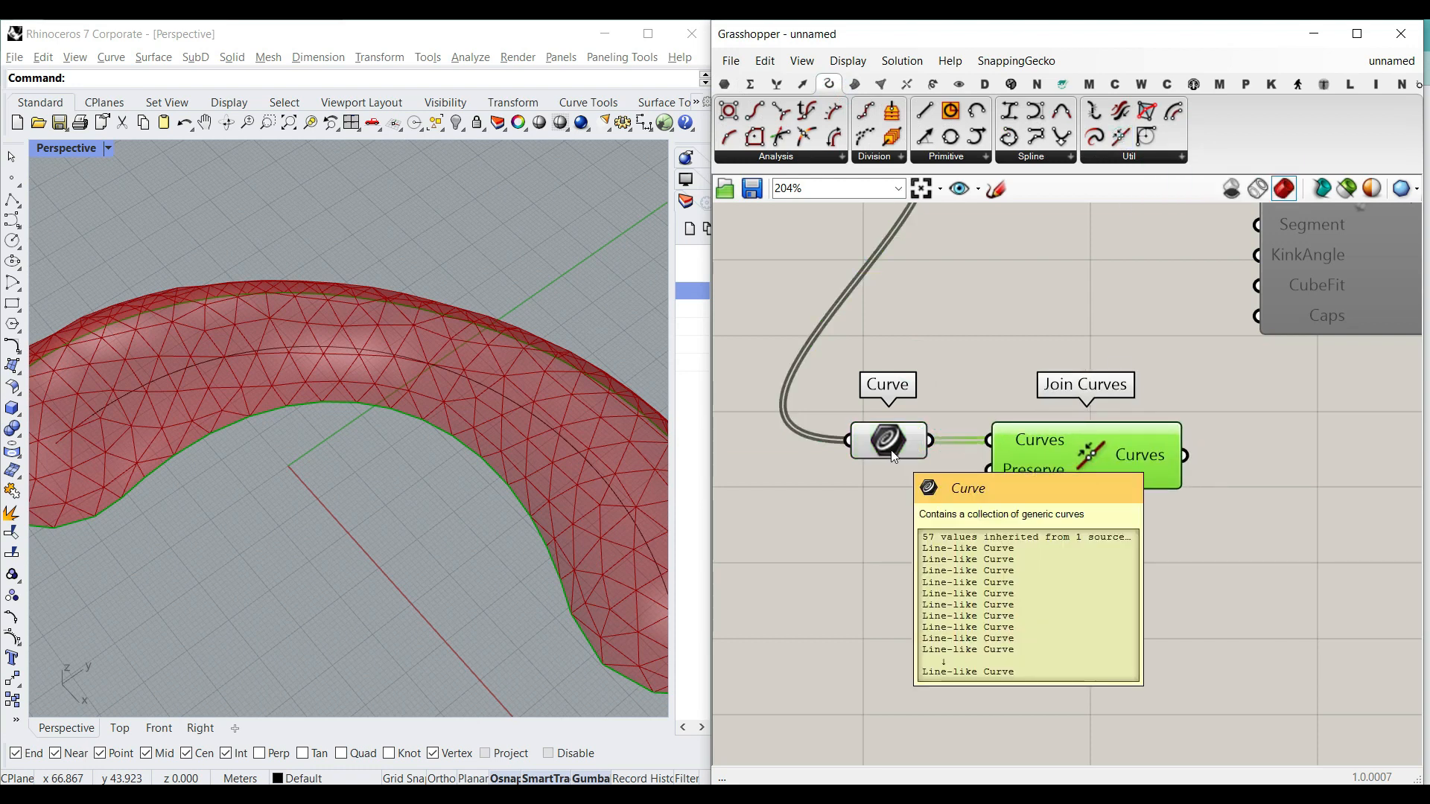
Bake the Join Curves output and select the baked curve in the Perspective viewport.
{"action": "right_click", "coordinate": [1142, 453]}
{"action": "left_click", "coordinate": [1165, 479]}
{"action": "left_click", "coordinate": [1172, 658]}
{"action": "left_click", "coordinate": [475, 456]}
{"action": "key", "text": "Escape"}
{"action": "scroll", "coordinate": [402, 552], "scroll_direction": "down", "scroll_amount": 3}
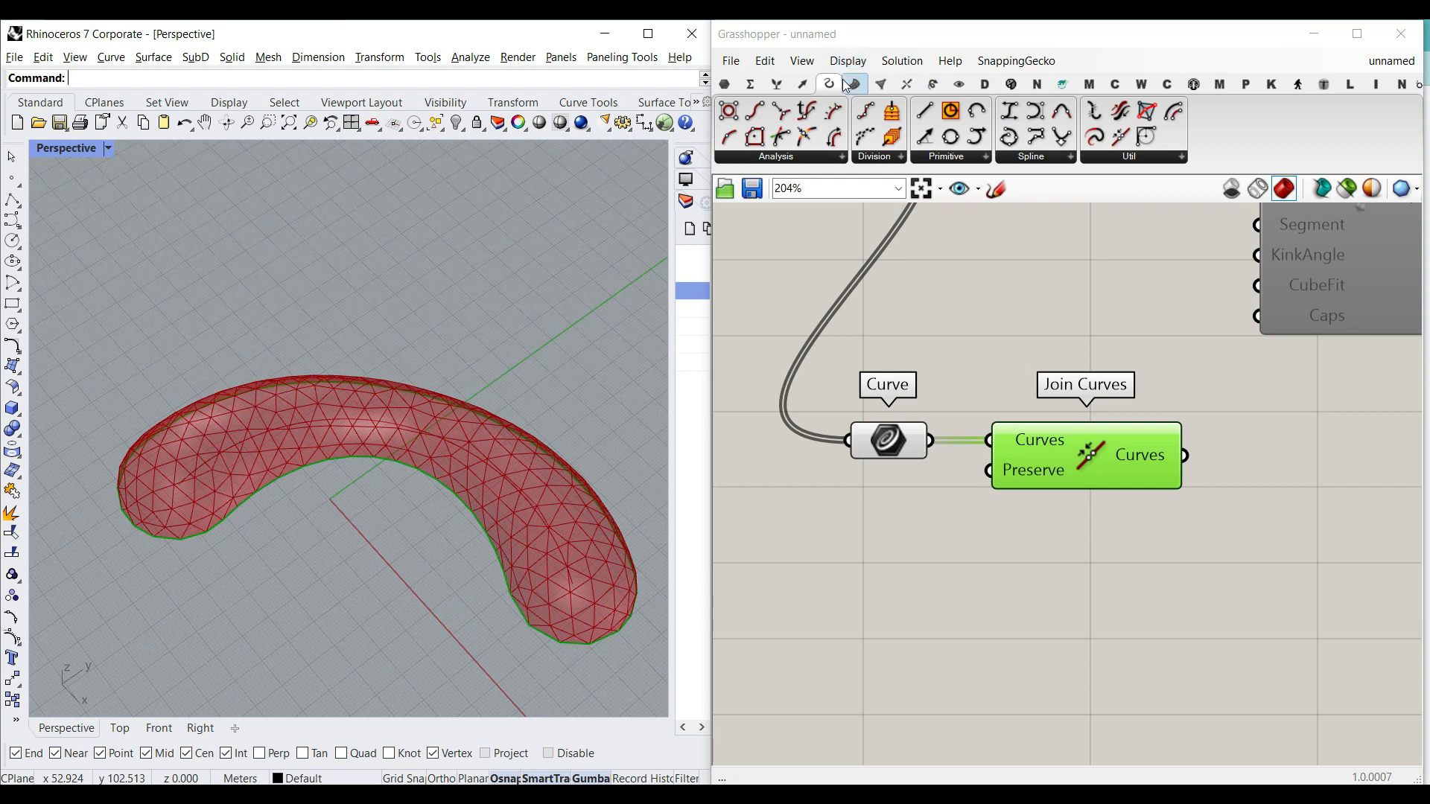
Add an Offset Curve Loose component and connect the Join Curves output to its Curve input.
{"action": "left_click", "coordinate": [1182, 156]}
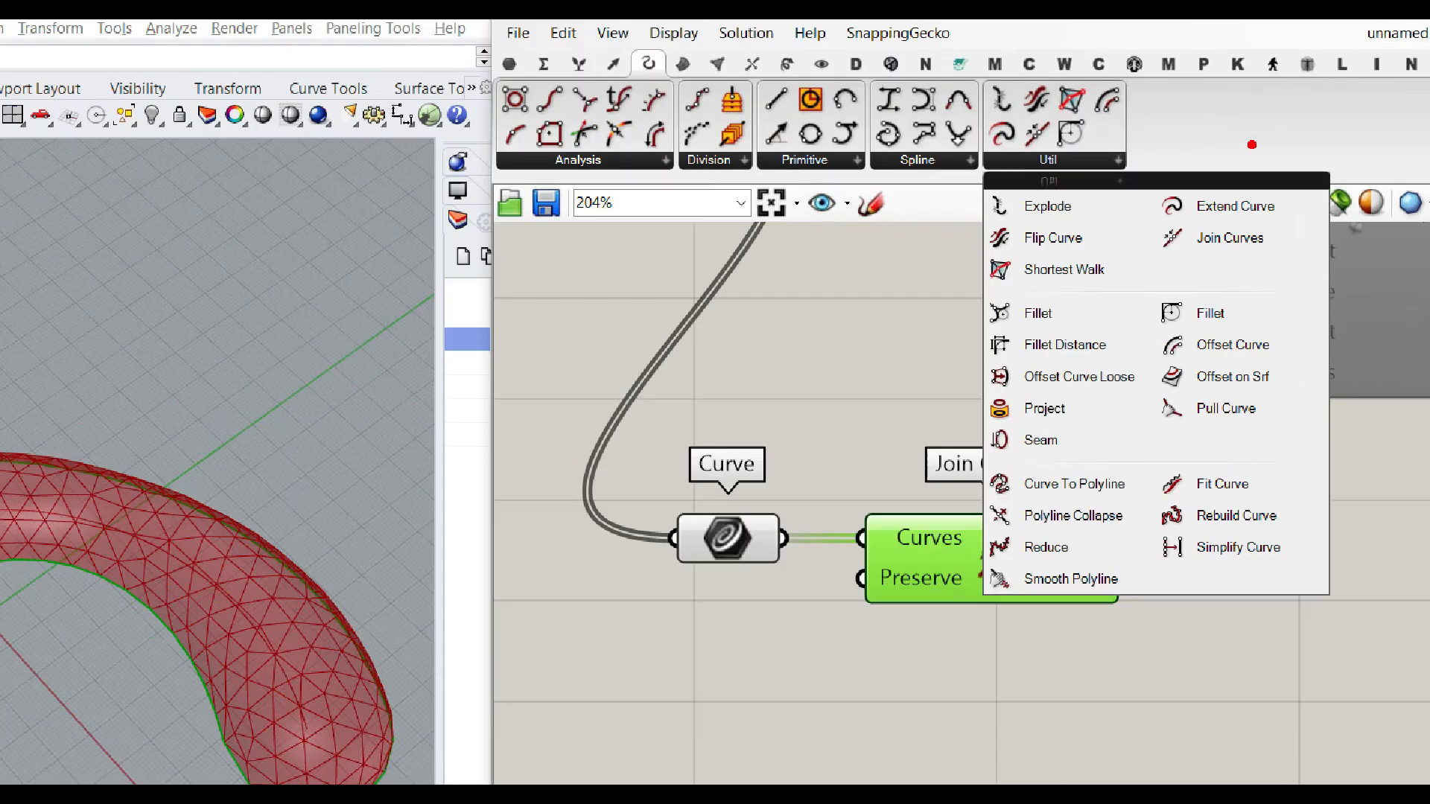
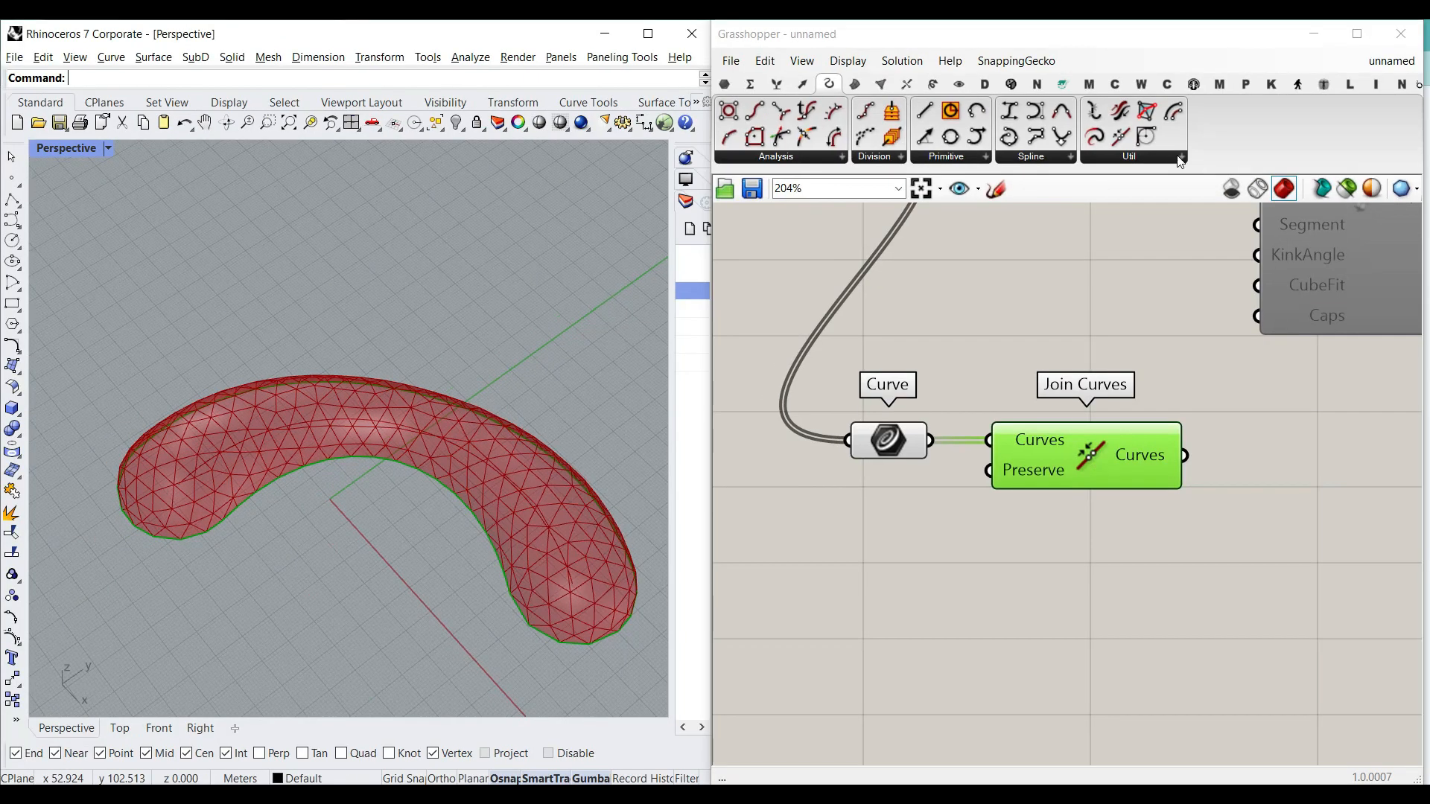
{"action": "left_click", "coordinate": [978, 168]}
{"action": "left_click", "coordinate": [955, 497]}
{"action": "left_click", "coordinate": [1314, 546]}
{"action": "right_click_drag", "start_coordinate": [1261, 514], "coordinate": [1136, 458]}
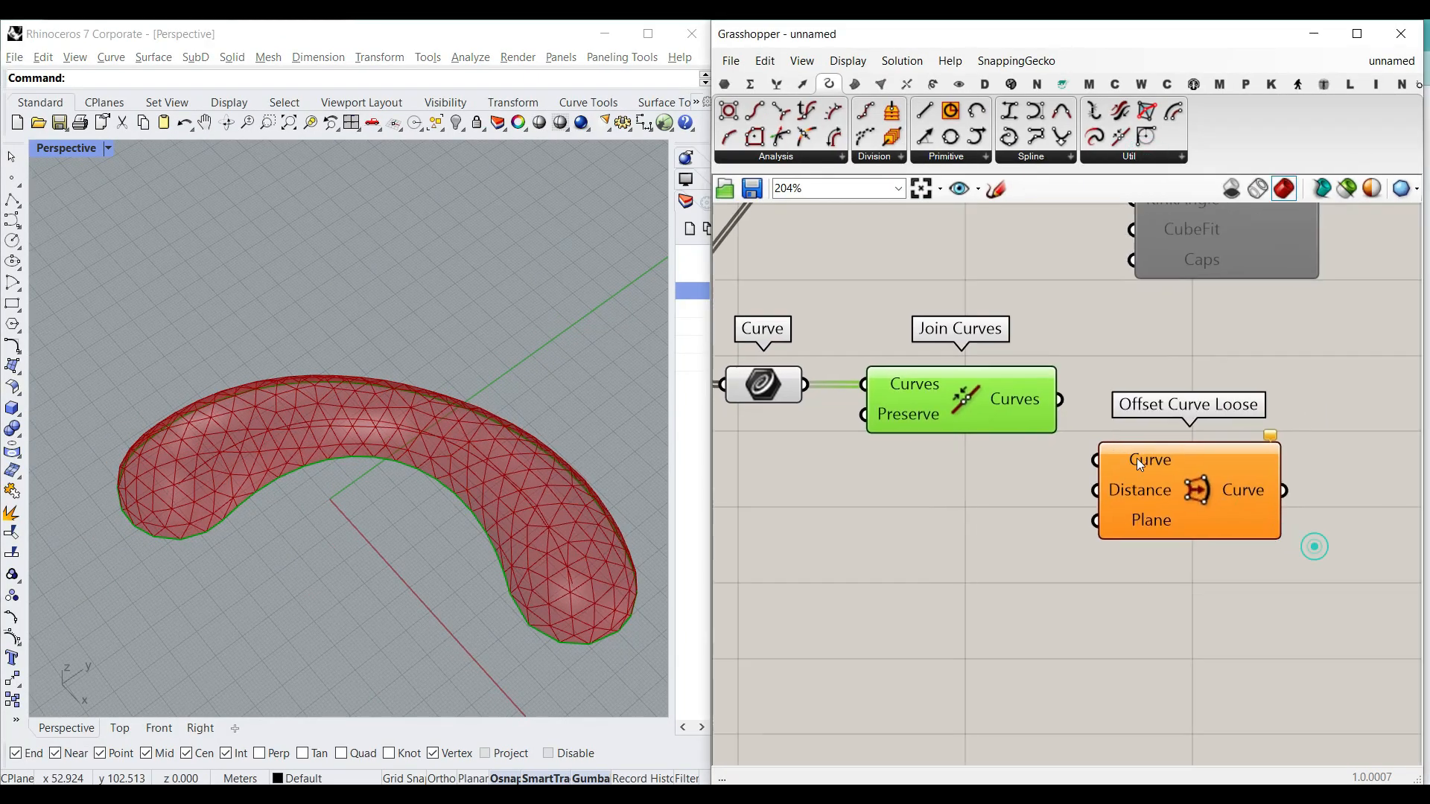
{"action": "left_click_drag", "start_coordinate": [1083, 439], "coordinate": [1095, 460]}
{"action": "left_click_drag", "start_coordinate": [1163, 502], "coordinate": [1197, 501]}
Add a number slider, connect it to Offset Curve Loose's Distance input and set it to 8.40.
{"action": "double_click", "coordinate": [959, 534]}
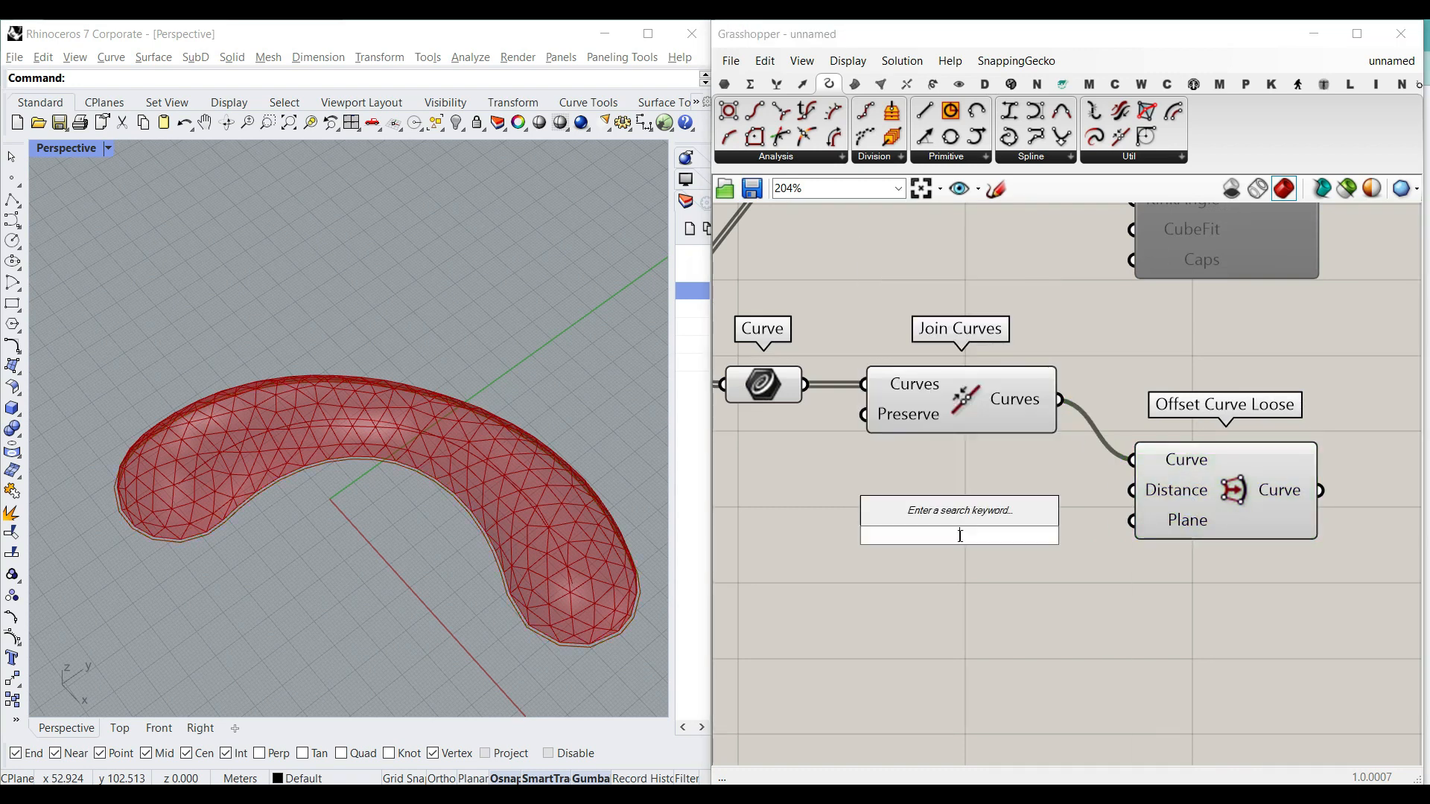
{"action": "type", "text": "6"}
{"action": "key", "text": "Return"}
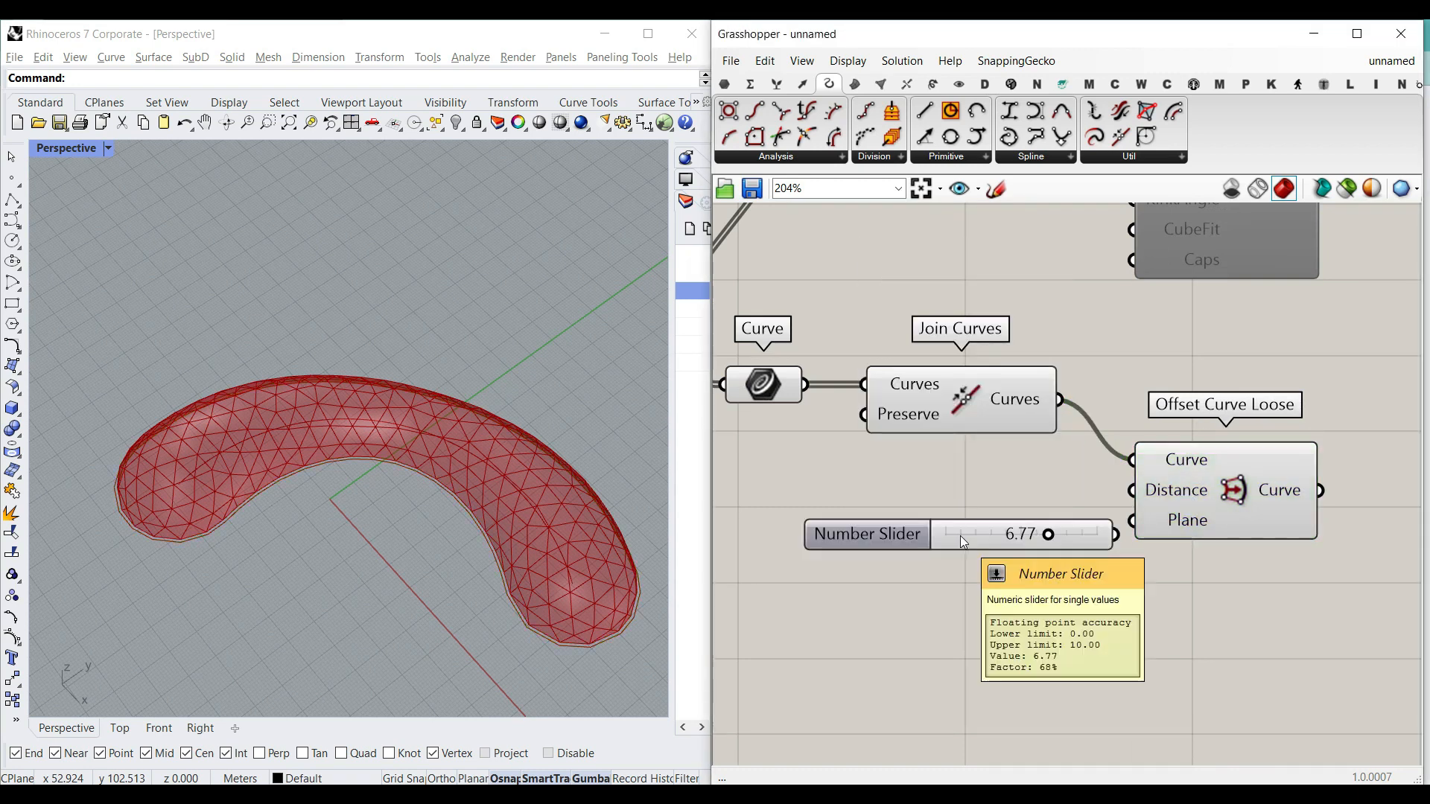
{"action": "scroll", "coordinate": [1005, 536], "scroll_direction": "up", "scroll_amount": 3}
{"action": "left_click_drag", "start_coordinate": [1119, 536], "coordinate": [1079, 495]}
{"action": "left_click_drag", "start_coordinate": [1181, 484], "coordinate": [1182, 485]}
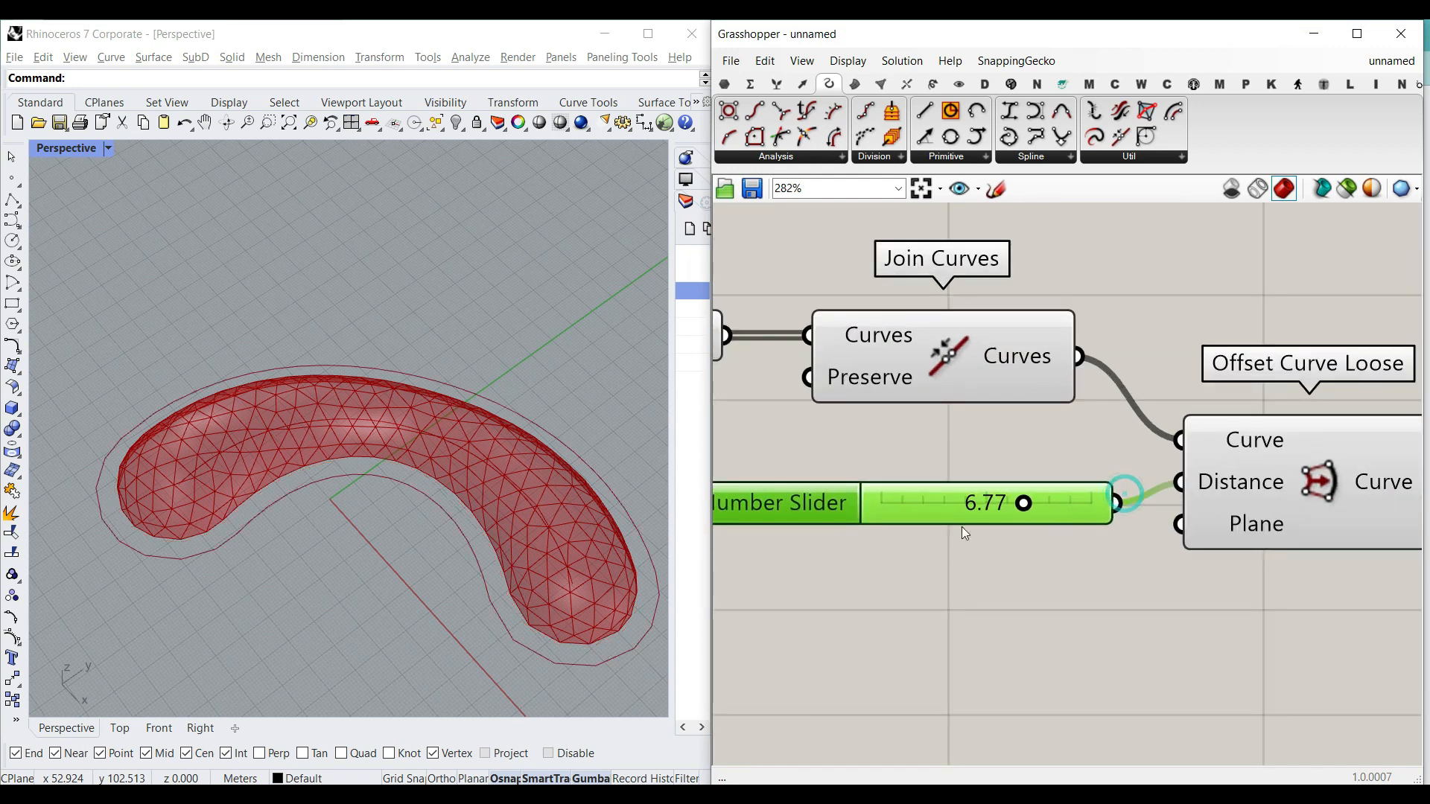
{"action": "left_click_drag", "start_coordinate": [1017, 509], "coordinate": [1057, 506]}
{"action": "right_click_drag", "start_coordinate": [469, 547], "coordinate": [543, 548]}
{"action": "scroll", "coordinate": [544, 548], "scroll_direction": "up", "scroll_amount": 3}
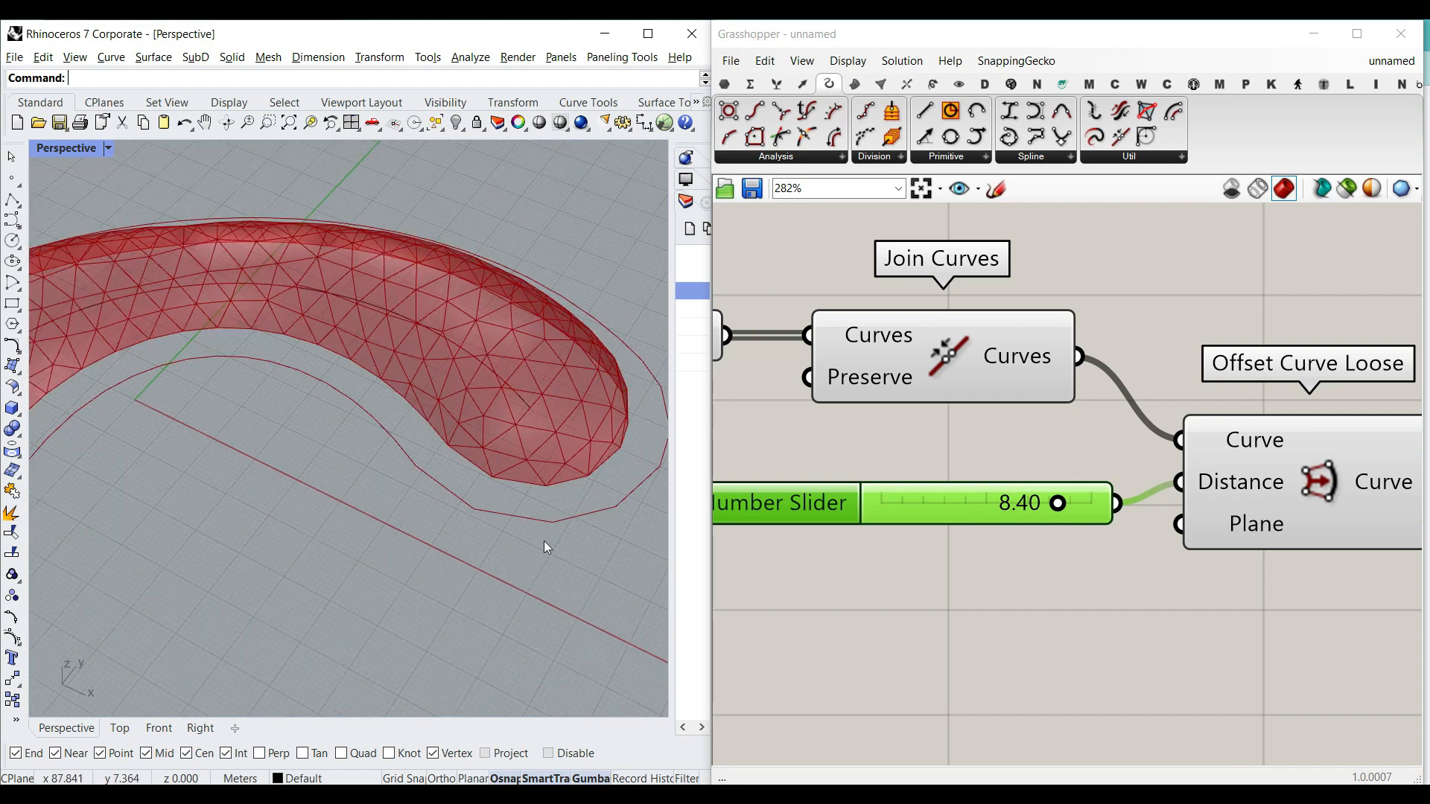
Add a Rebuild Curve component and connect the Offset Curve Loose output to its Curve input.
{"action": "right_click_drag", "start_coordinate": [1349, 452], "coordinate": [985, 522]}
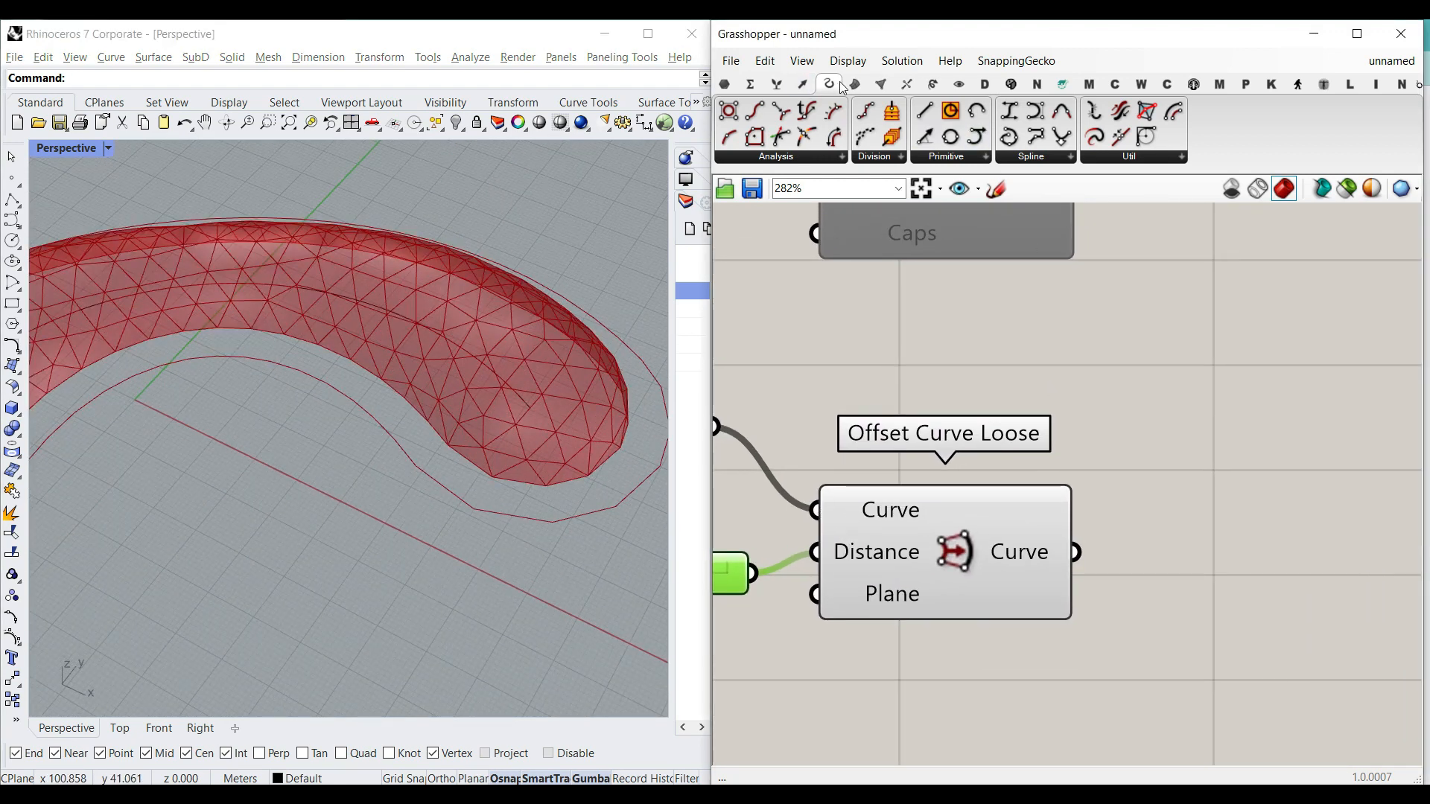
{"action": "left_click", "coordinate": [1179, 156]}
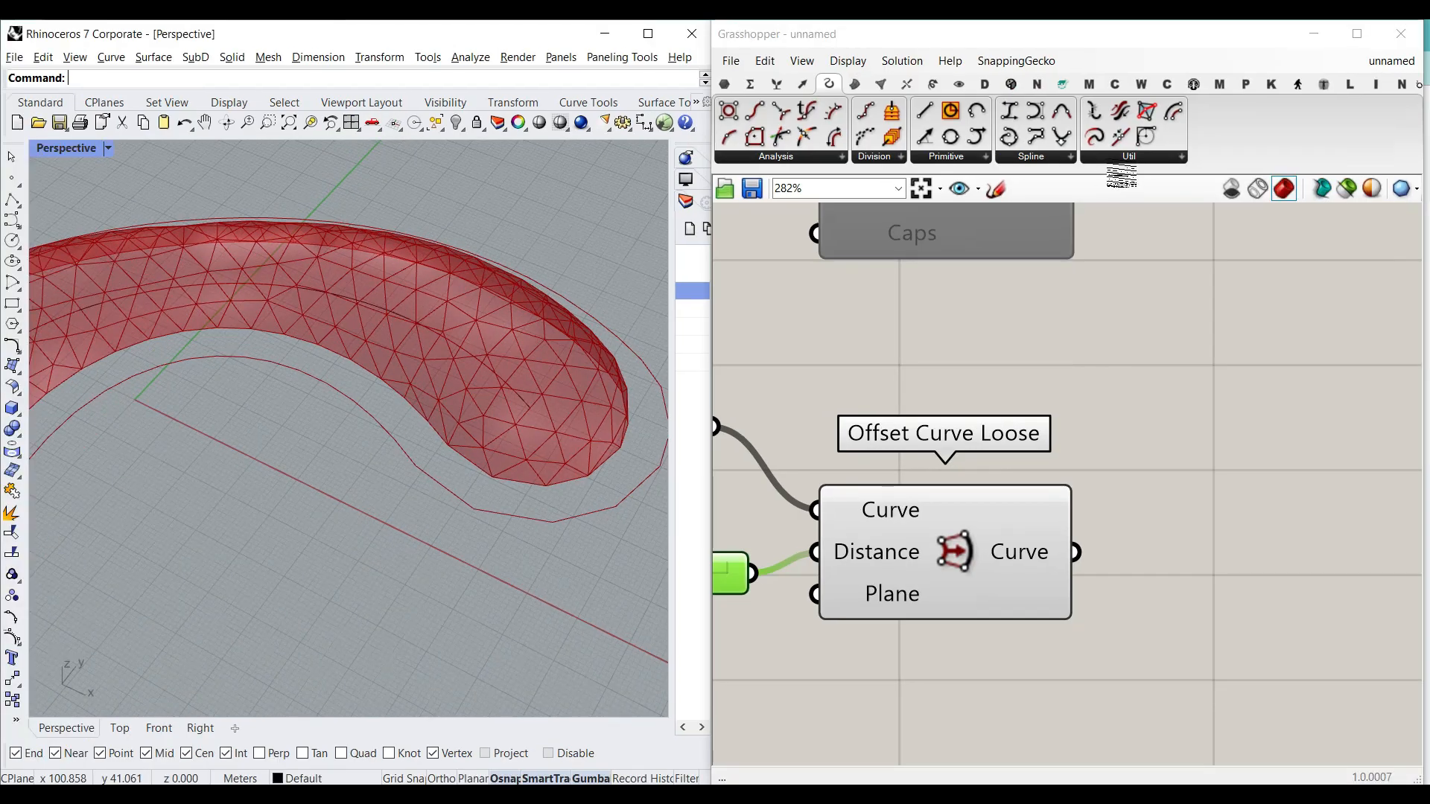
{"action": "left_click", "coordinate": [1067, 106]}
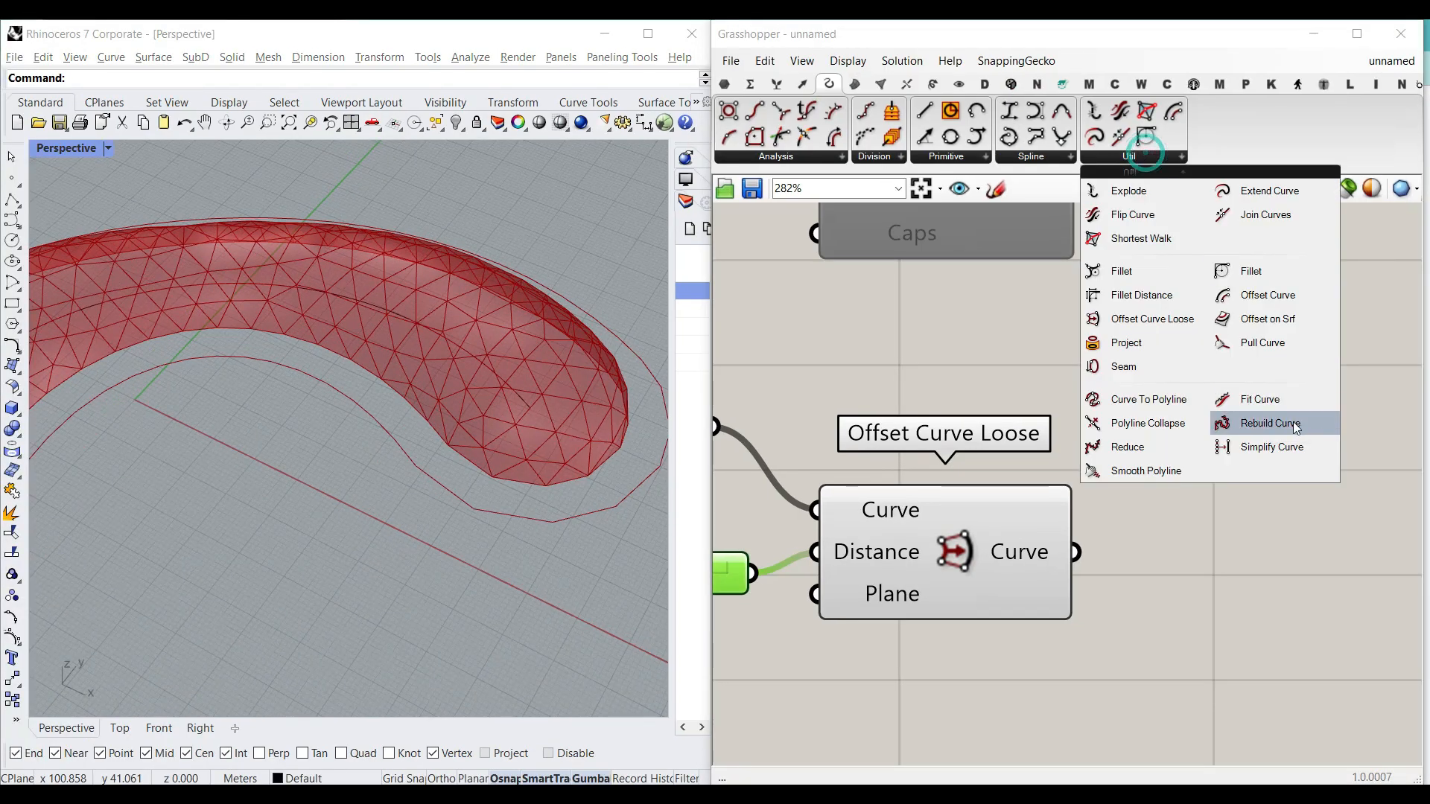
{"action": "left_click", "coordinate": [1225, 448]}
{"action": "left_click", "coordinate": [1212, 731]}
{"action": "left_click_drag", "start_coordinate": [989, 423], "coordinate": [1069, 470]}
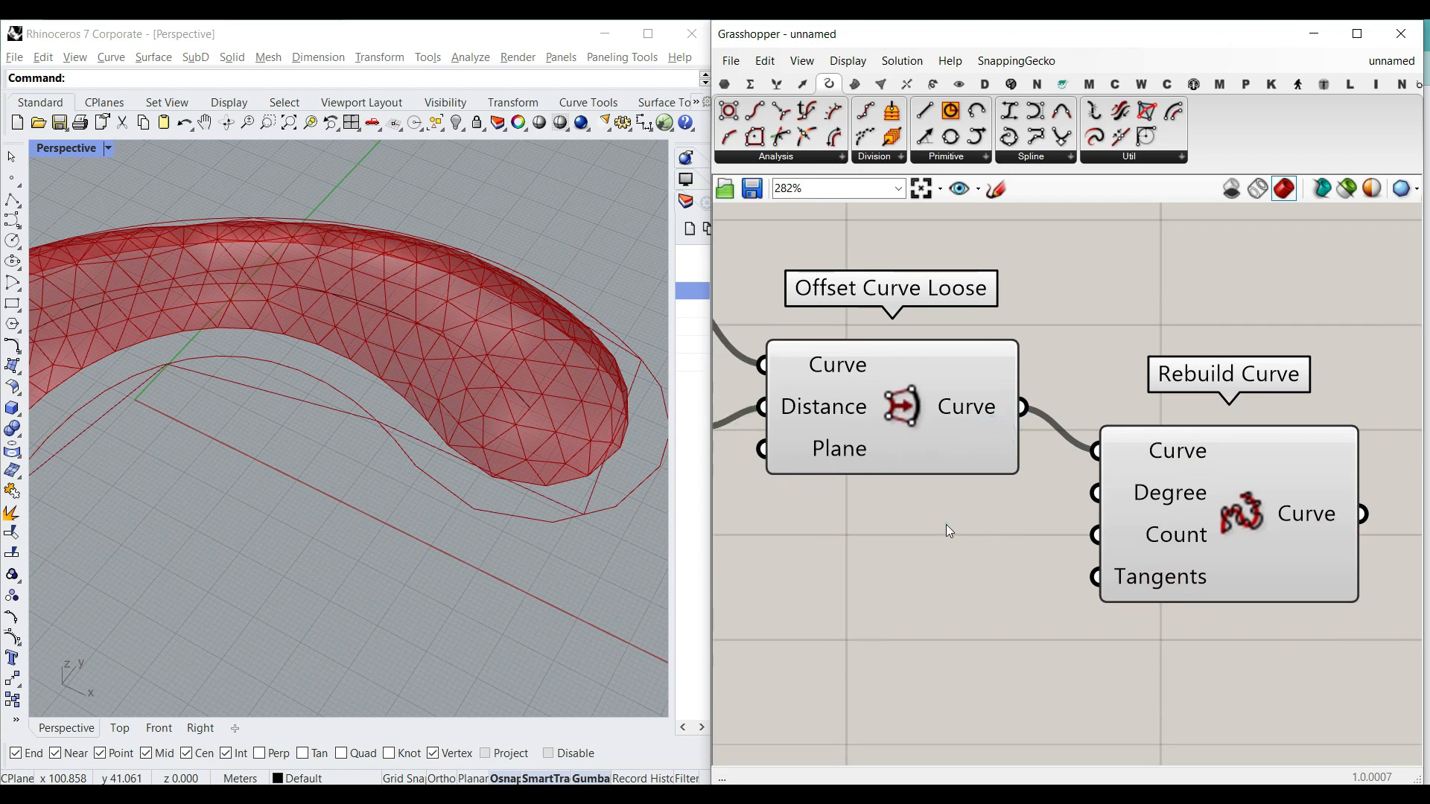
Add a panel containing 3 and connect it to Rebuild Curve's Degree input.
{"action": "double_click", "coordinate": [945, 524]}
{"action": "type", "text": "//3"}
{"action": "key", "text": "Return"}
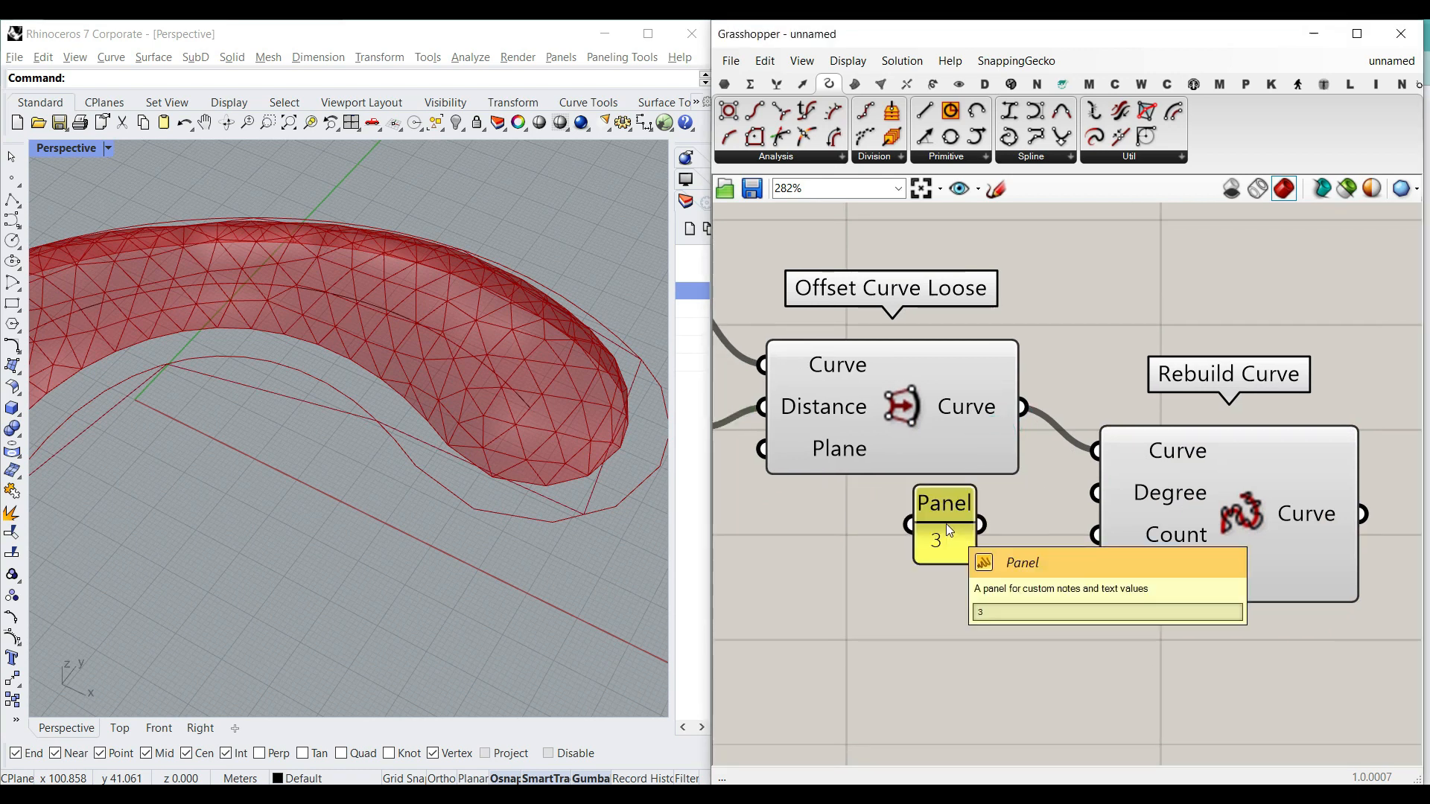
{"action": "left_click", "coordinate": [933, 523]}
{"action": "left_click_drag", "start_coordinate": [973, 561], "coordinate": [1094, 492]}
Add a number slider with the value 14 and connect it to Rebuild Curve's Count input.
{"action": "double_click", "coordinate": [871, 578]}
{"action": "type", "text": "14"}
{"action": "key", "text": "Return"}
{"action": "left_click_drag", "start_coordinate": [1058, 560], "coordinate": [1094, 535]}
Turn off the preview of Offset Curve Loose and set the Count slider to 16.
{"action": "right_click", "coordinate": [892, 383]}
{"action": "left_click", "coordinate": [928, 443]}
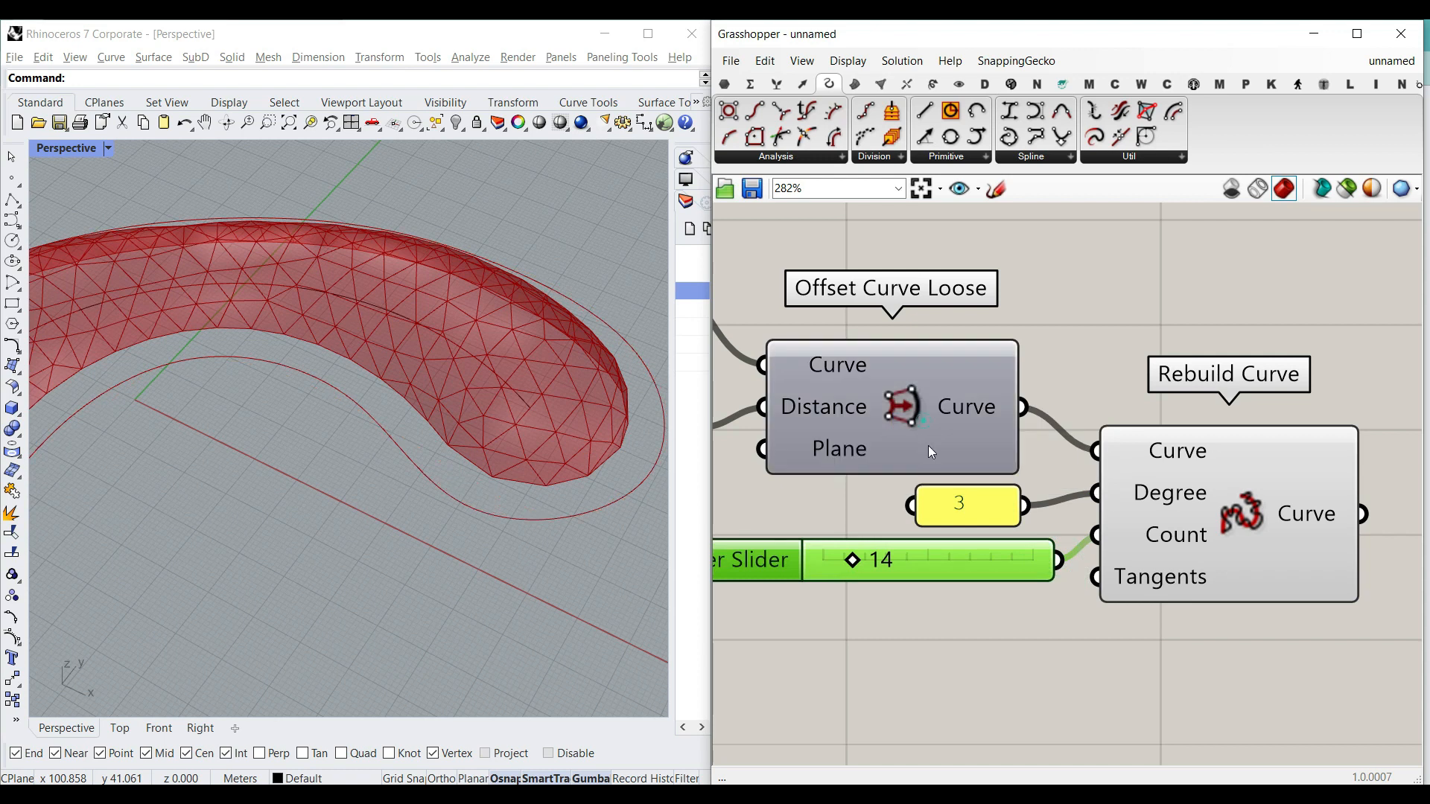
{"action": "mouse_move", "coordinate": [854, 561]}
{"action": "left_mouse_down"}
{"action": "mouse_move", "coordinate": [883, 562]}
{"action": "mouse_move", "coordinate": [858, 561]}
{"action": "left_mouse_up"}
{"action": "scroll", "coordinate": [494, 458], "scroll_direction": "down", "scroll_amount": 3}
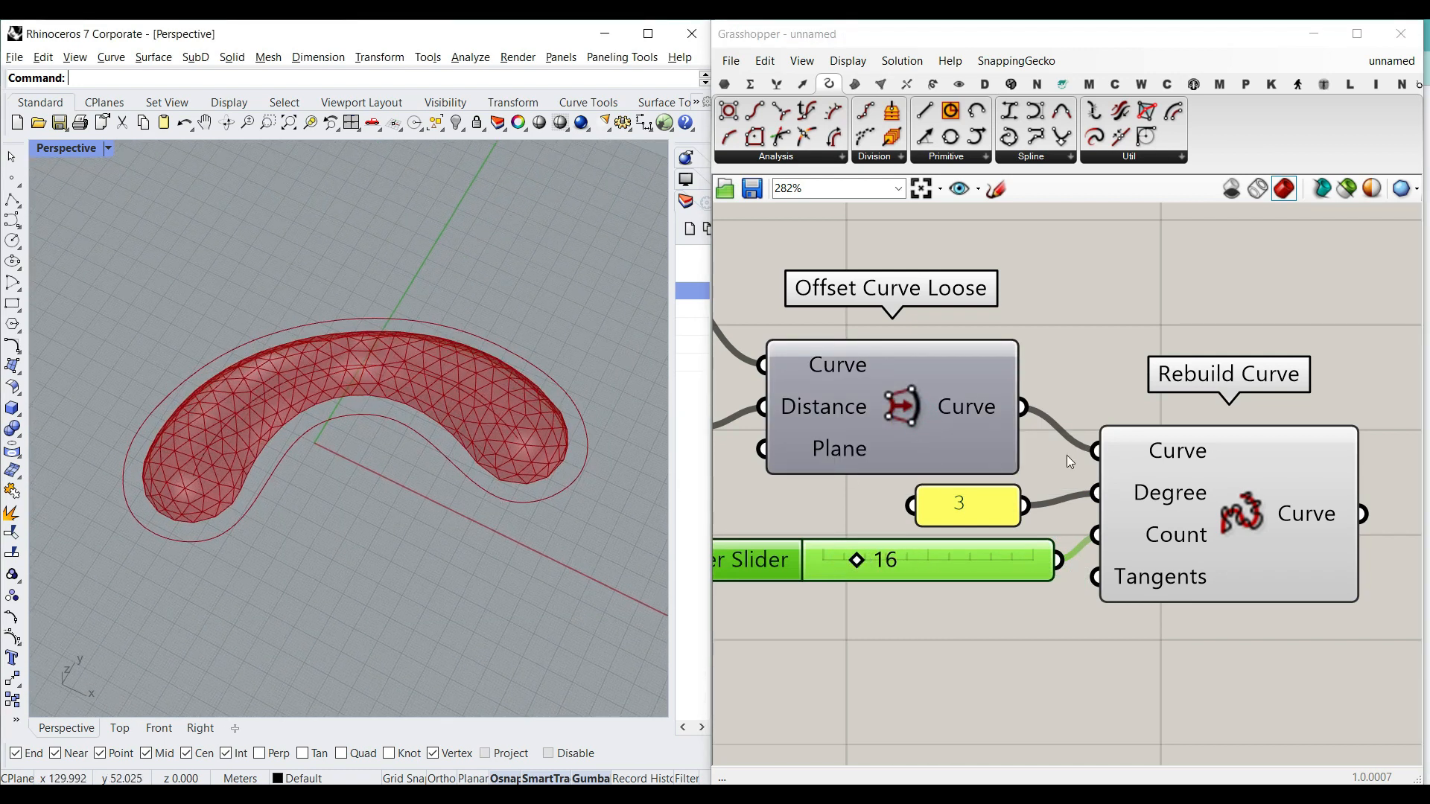
Add a Surface parameter after Rebuild Curve and connect the rebuilt curve to it.
{"action": "right_click_drag", "start_coordinate": [1183, 459], "coordinate": [1028, 439]}
{"action": "left_click", "coordinate": [724, 84]}
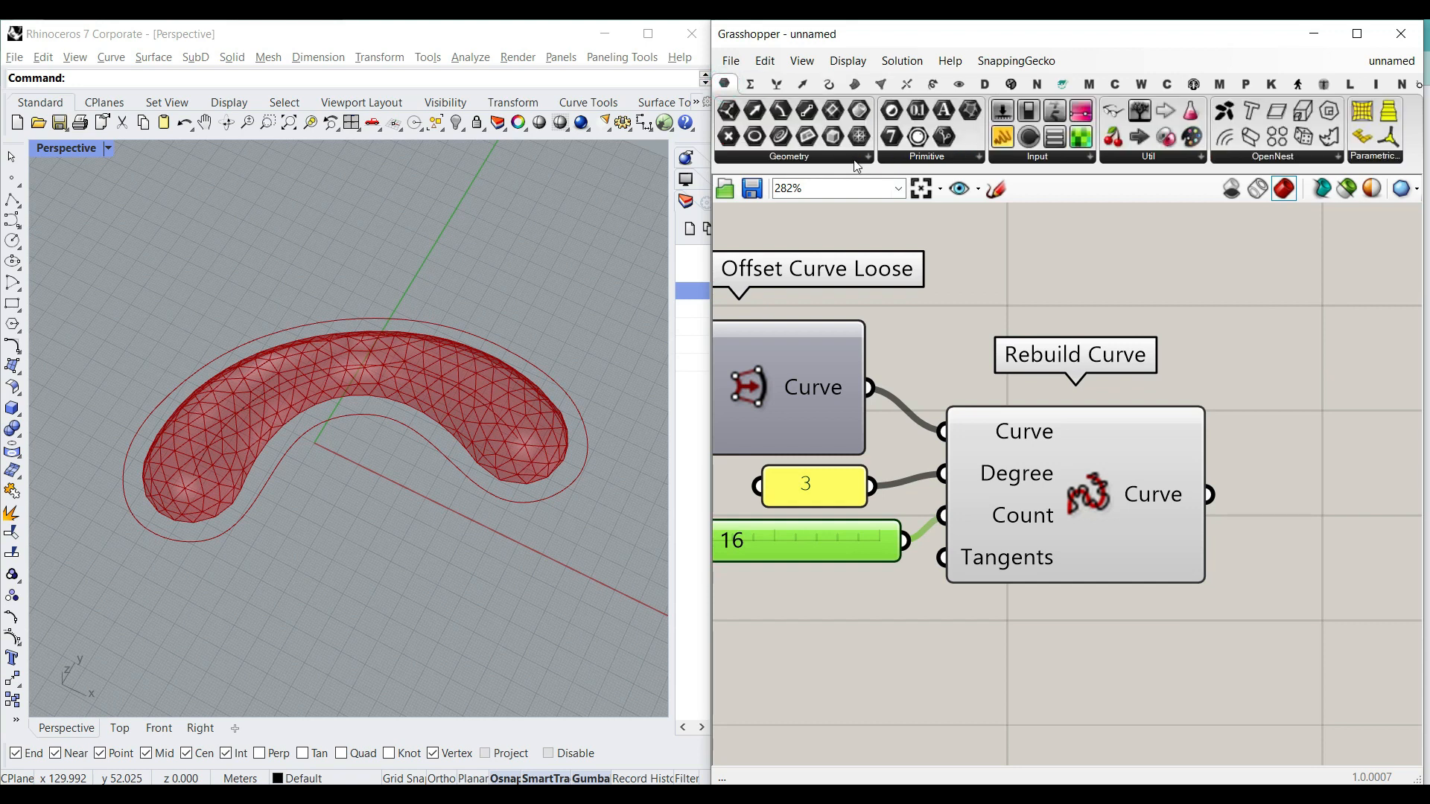
{"action": "left_click", "coordinate": [804, 161]}
{"action": "left_click_drag", "start_coordinate": [884, 373], "coordinate": [1339, 514]}
{"action": "right_click_drag", "start_coordinate": [1338, 514], "coordinate": [1163, 458]}
{"action": "left_click_drag", "start_coordinate": [1027, 441], "coordinate": [1205, 442]}
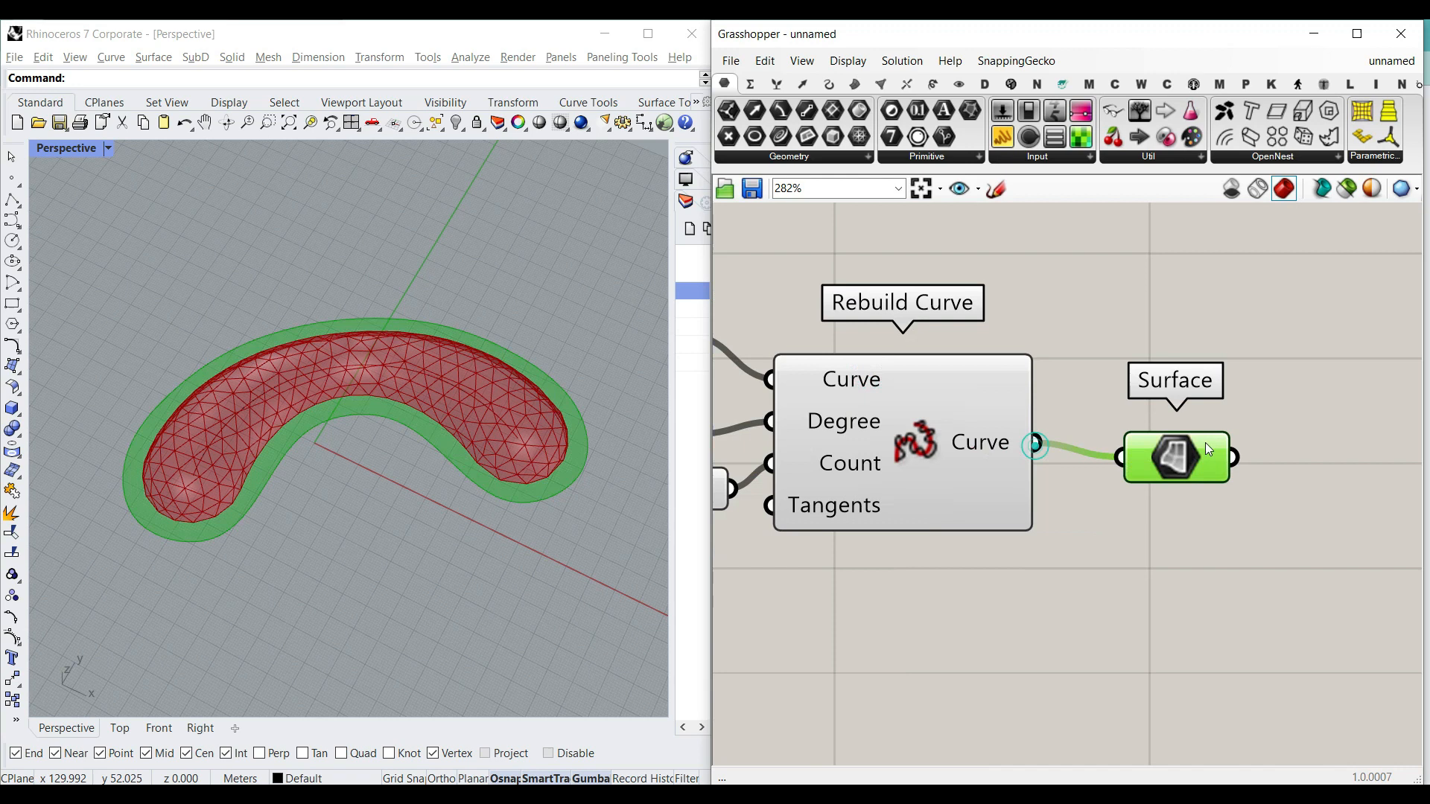
Add an Extrude component and connect the Surface parameter to its Base input.
{"action": "right_click_drag", "start_coordinate": [1205, 442], "coordinate": [1002, 425]}
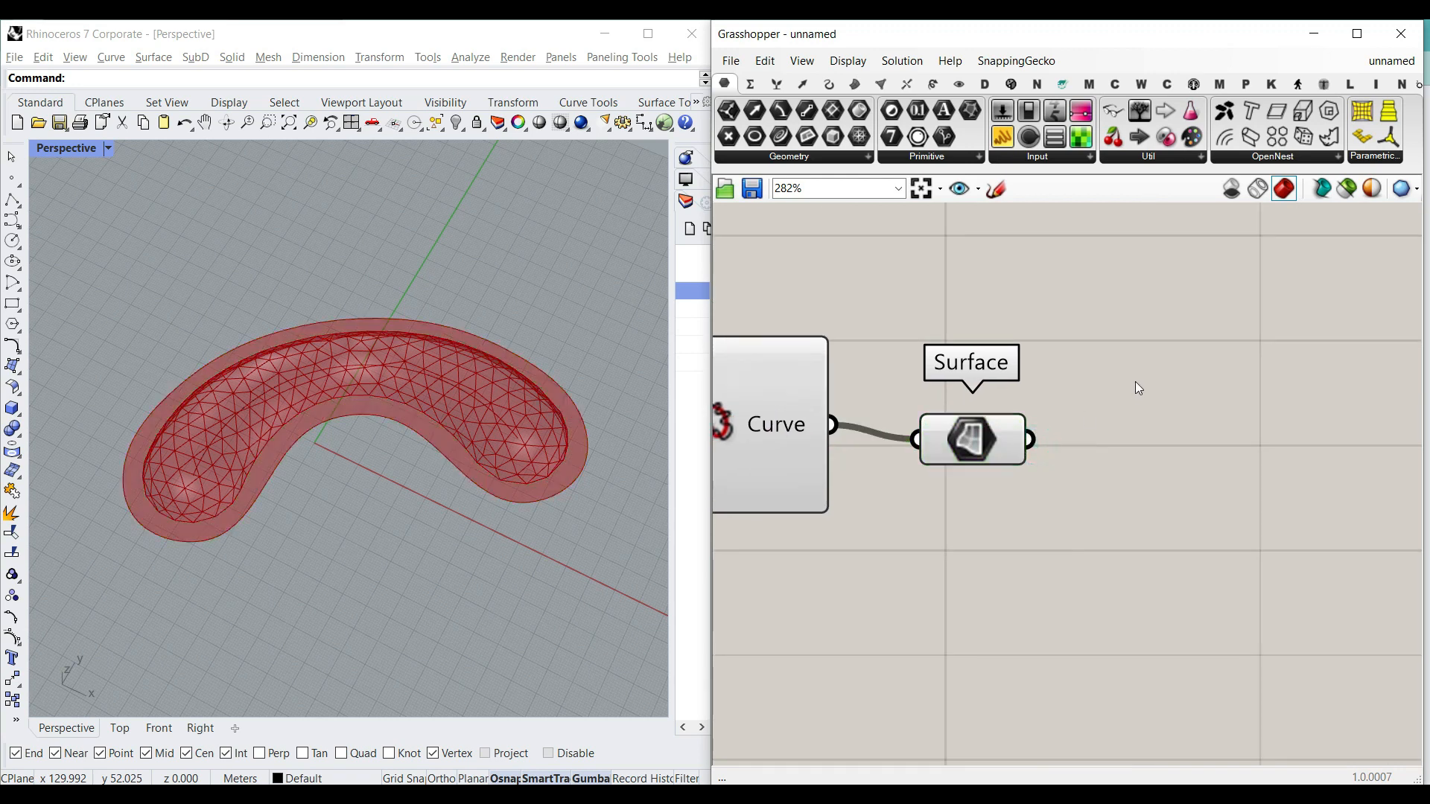
{"action": "left_click", "coordinate": [854, 84]}
{"action": "left_click", "coordinate": [915, 163]}
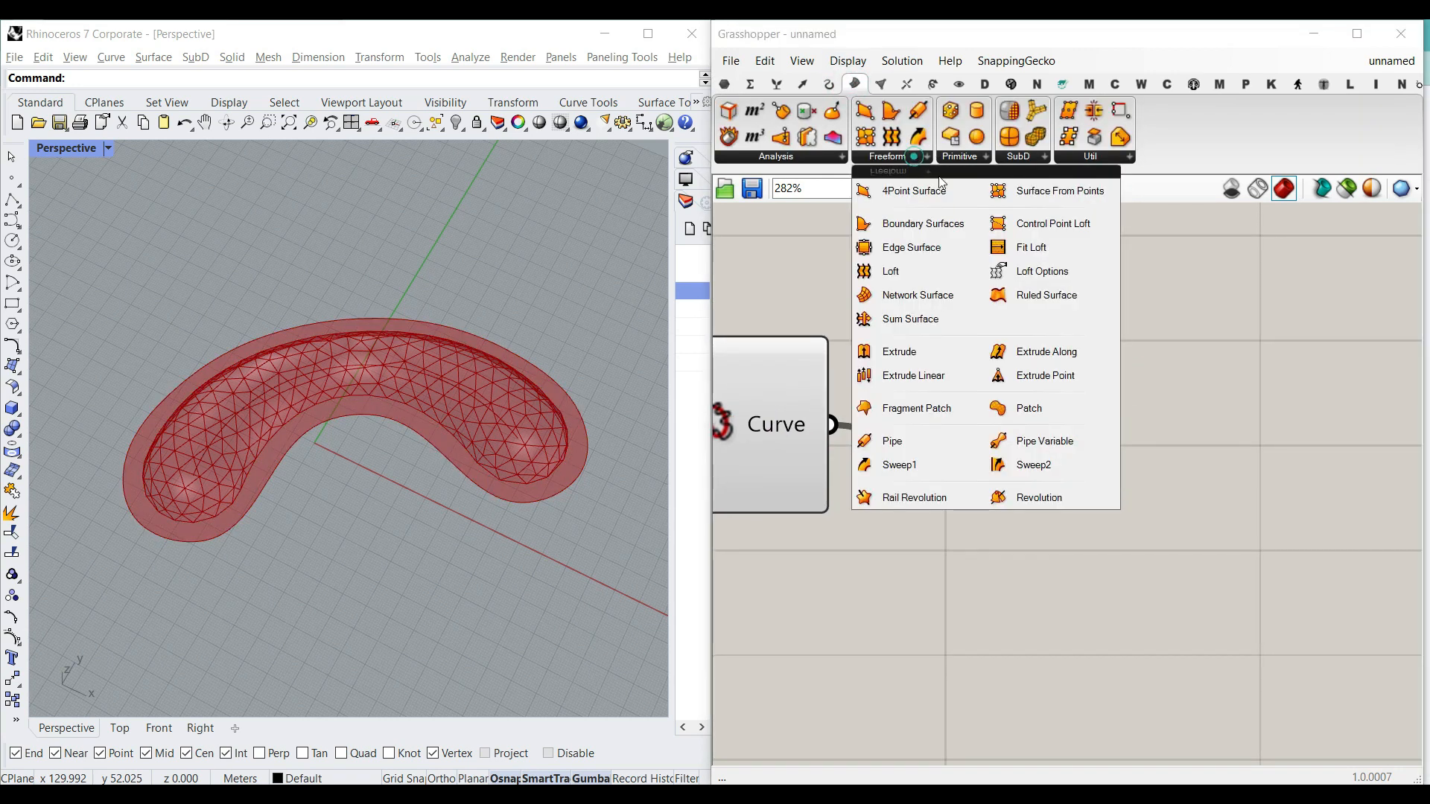
{"action": "left_click_drag", "start_coordinate": [932, 351], "coordinate": [1125, 493]}
Add a Unit Z component and connect its vector to the Direction input of Extrude.
{"action": "double_click", "coordinate": [940, 548]}
{"action": "type", "text": "z"}
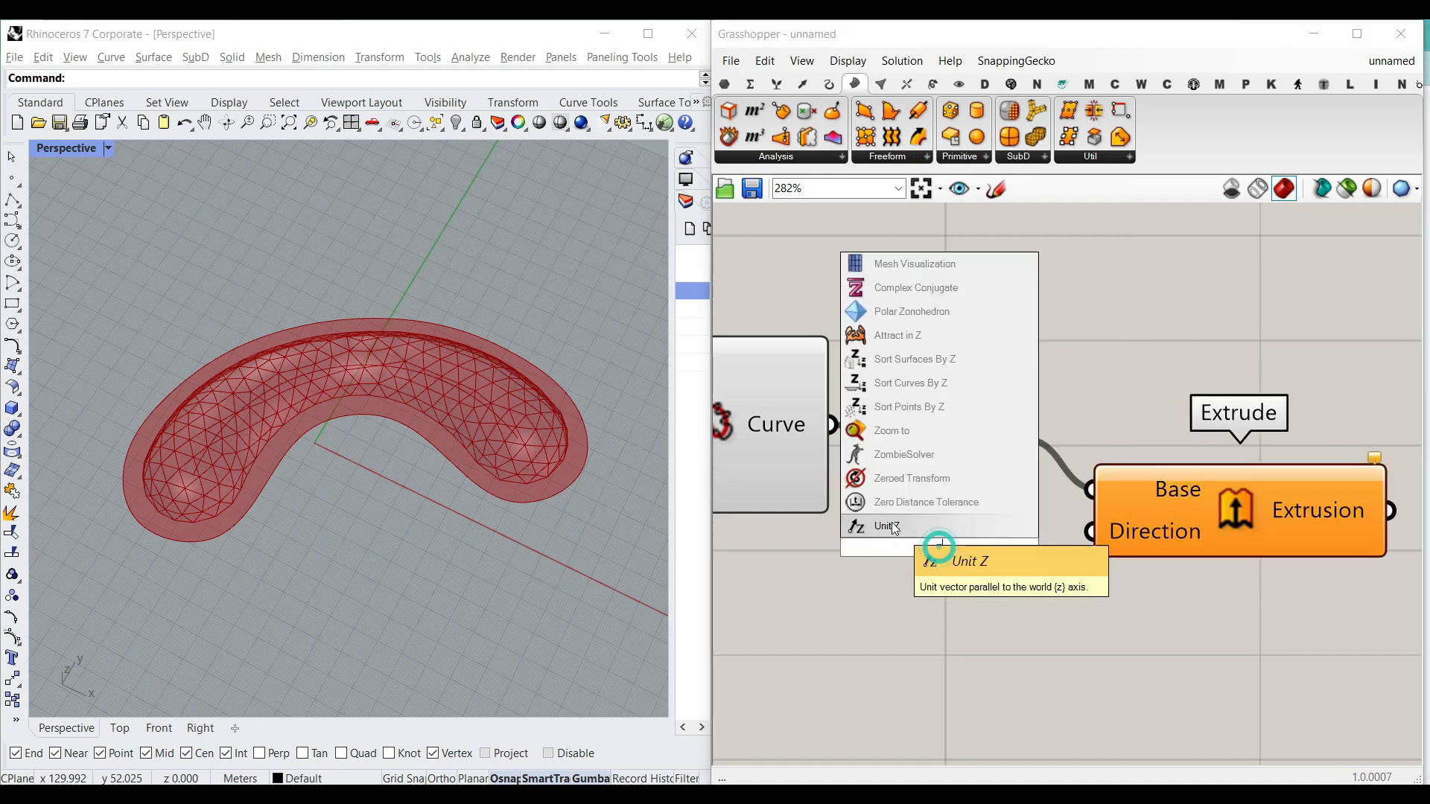
{"action": "left_click", "coordinate": [898, 527]}
{"action": "left_click_drag", "start_coordinate": [1083, 536], "coordinate": [1089, 533]}
{"action": "right_click_drag", "start_coordinate": [338, 554], "coordinate": [240, 437]}
{"action": "scroll", "coordinate": [240, 436], "scroll_direction": "up", "scroll_amount": 6}
{"action": "right_click_drag", "start_coordinate": [919, 481], "coordinate": [1020, 446]}
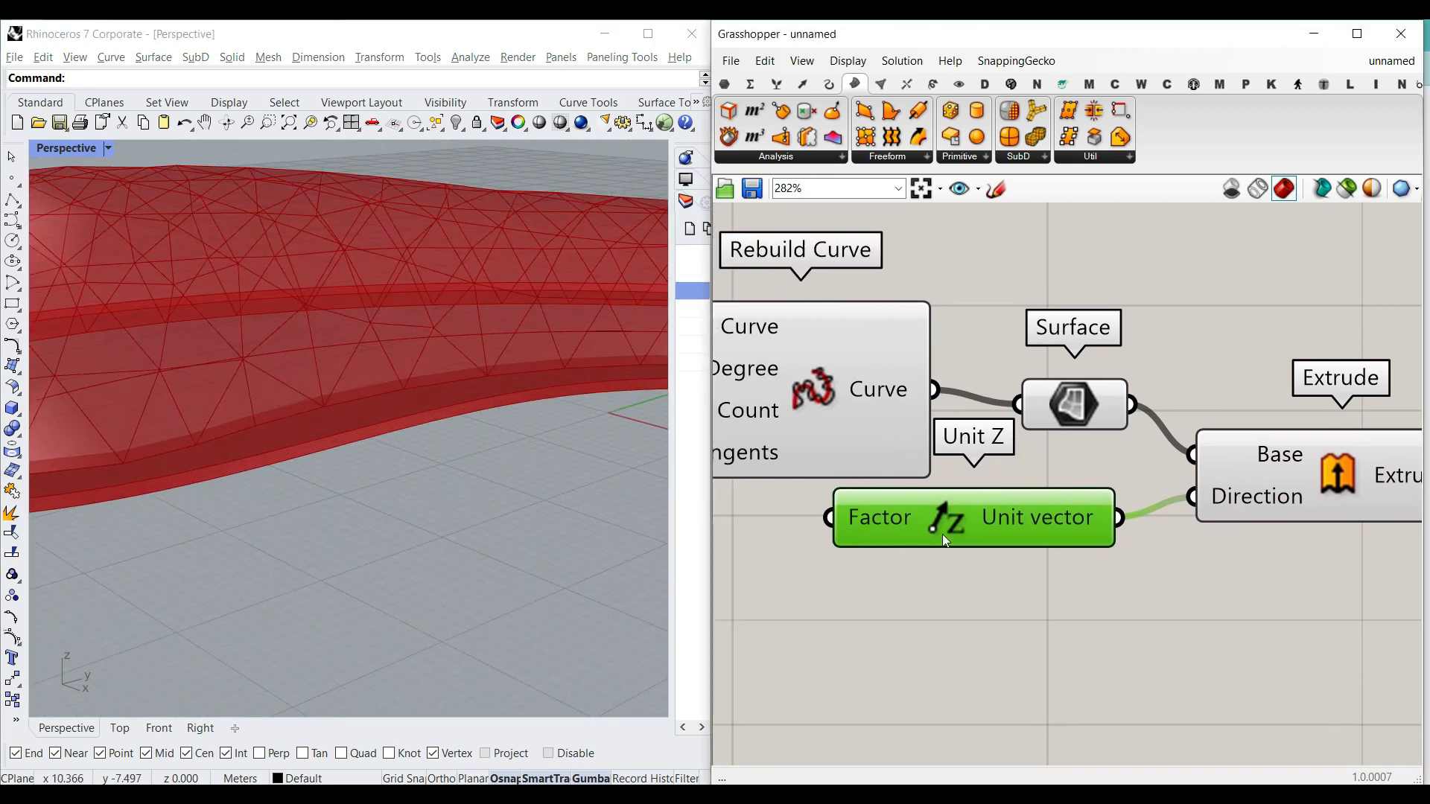
Place Unit Z below the Surface parameter and add a negating expression to Extrude's Direction input.
{"action": "left_click_drag", "start_coordinate": [941, 534], "coordinate": [981, 564]}
{"action": "right_click", "coordinate": [1227, 512]}
{"action": "mouse_move", "coordinate": [1282, 625]}
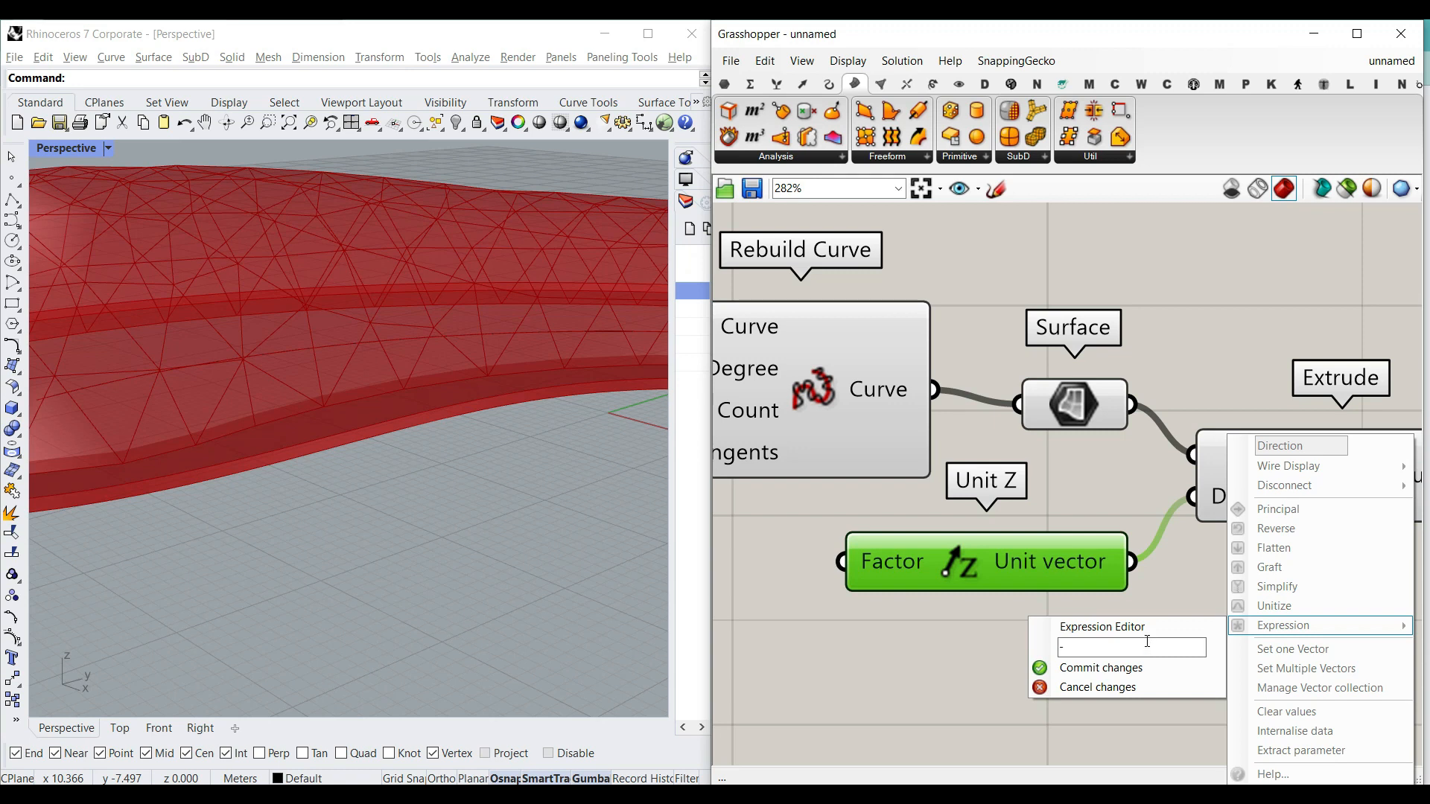
{"action": "left_click", "coordinate": [1147, 666]}
Add a number slider, connect it to Unit Z's Factor input and set it to 2.0.
{"action": "right_click_drag", "start_coordinate": [864, 666], "coordinate": [1149, 663]}
{"action": "double_click", "coordinate": [926, 555]}
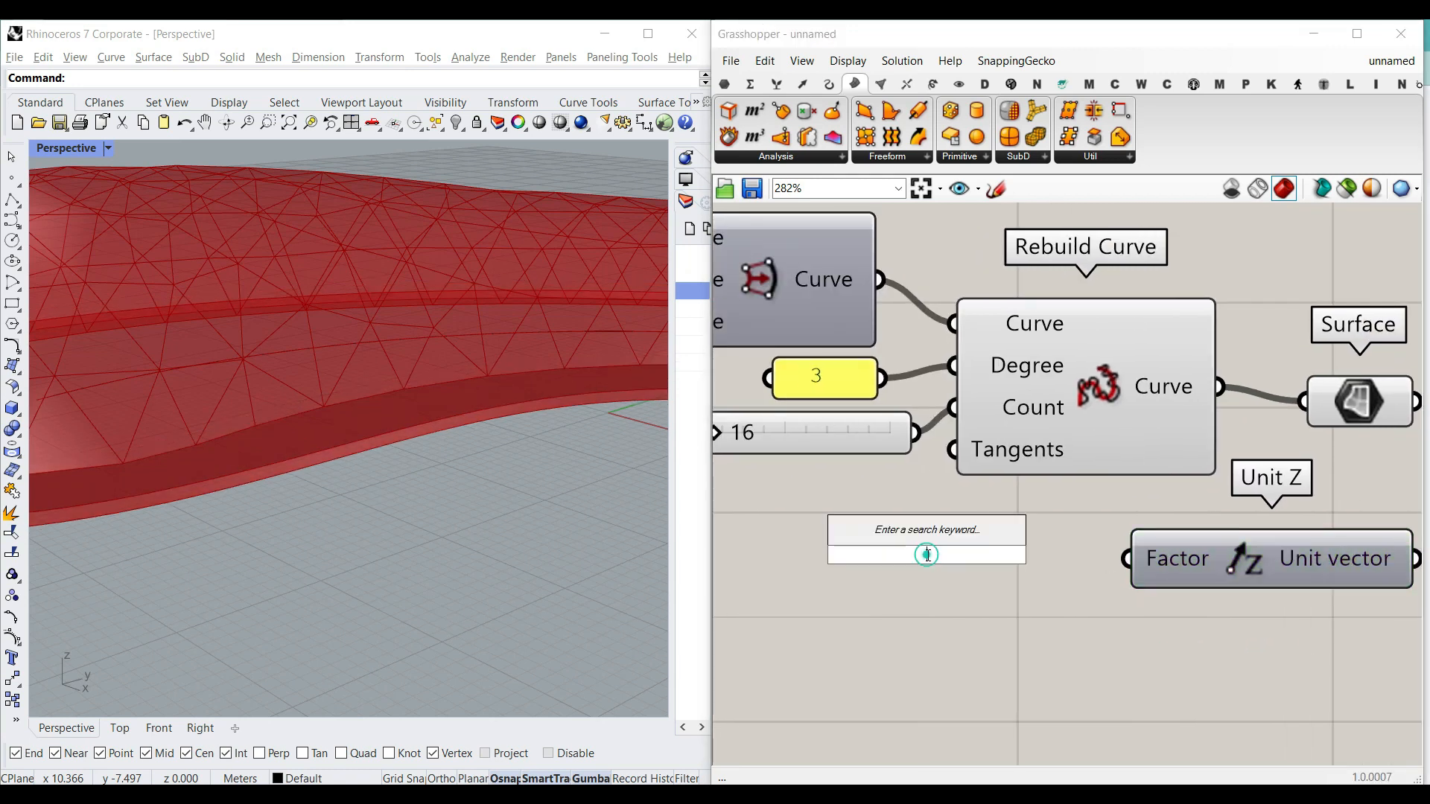
{"action": "type", "text": "2.2"}
{"action": "key", "text": "Return"}
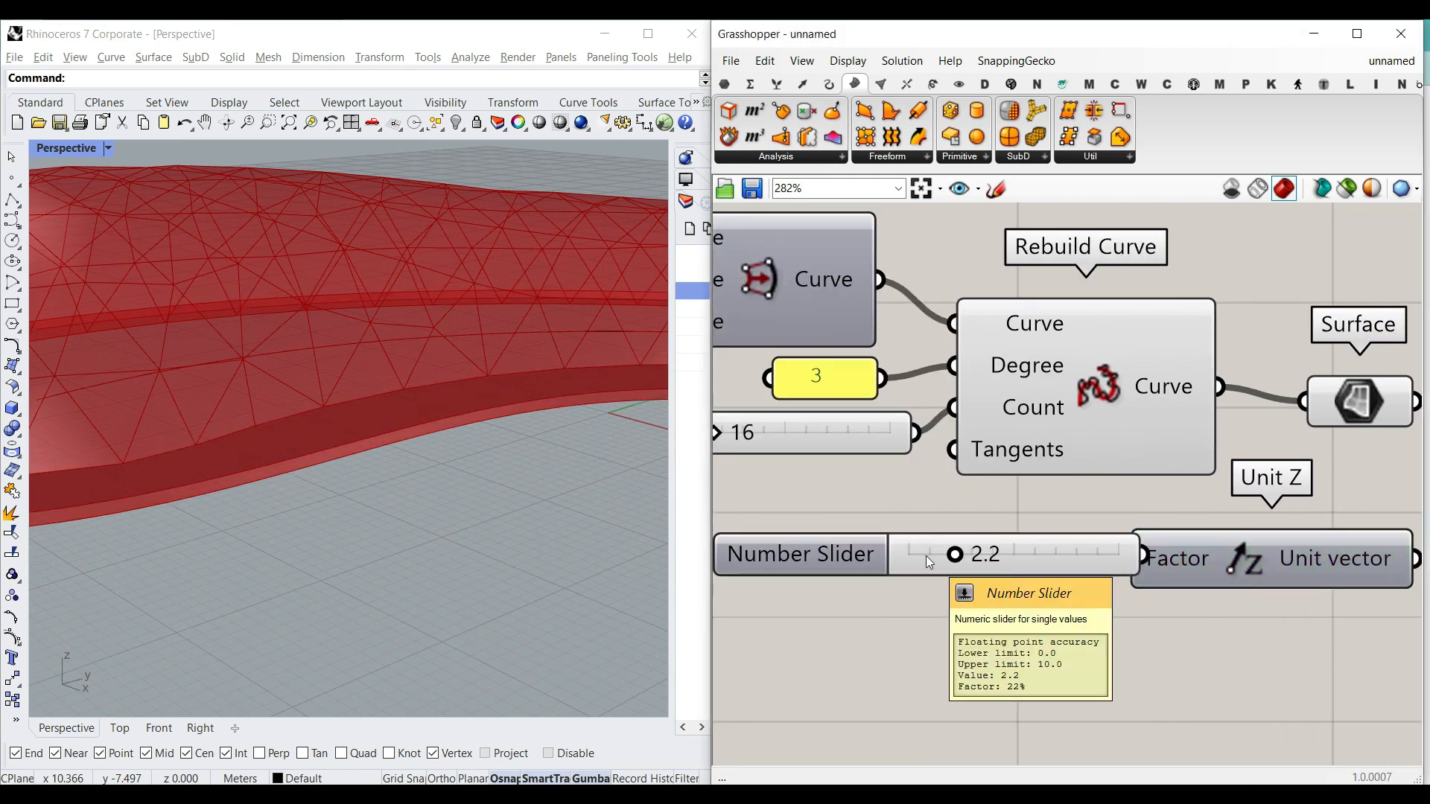
{"action": "left_click_drag", "start_coordinate": [1004, 563], "coordinate": [978, 549]}
{"action": "mouse_move", "coordinate": [878, 567]}
{"action": "left_mouse_down"}
{"action": "mouse_move", "coordinate": [890, 568]}
{"action": "mouse_move", "coordinate": [877, 568]}
{"action": "left_mouse_up"}
Bake the Extrusion output of the Extrude component into the Rhino model.
{"action": "right_click_drag", "start_coordinate": [336, 372], "coordinate": [484, 514]}
{"action": "scroll", "coordinate": [1026, 454], "scroll_direction": "down", "scroll_amount": 6}
{"action": "scroll", "coordinate": [972, 473], "scroll_direction": "up", "scroll_amount": 4}
{"action": "right_click", "coordinate": [998, 477]}
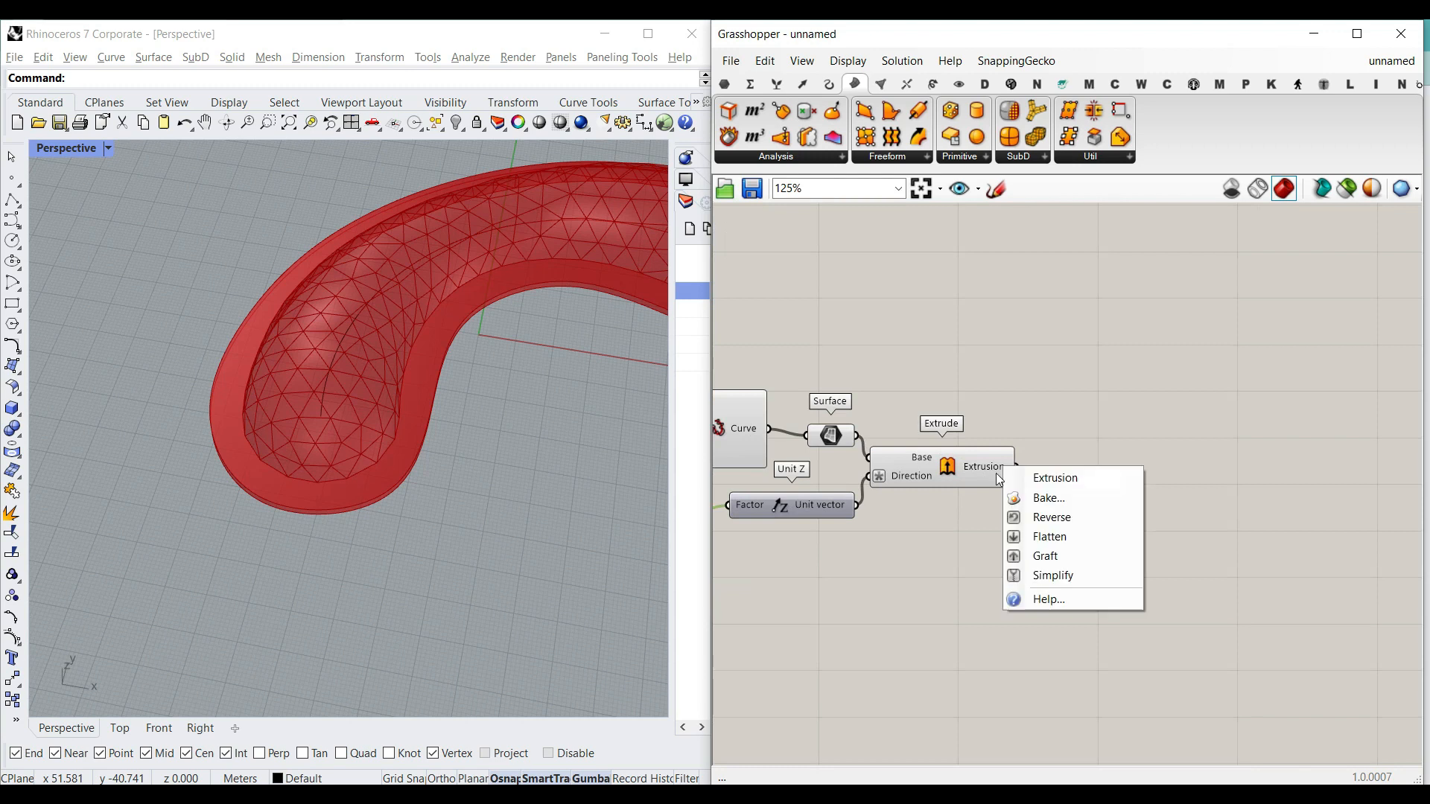
{"action": "left_click", "coordinate": [1046, 497]}
{"action": "left_click", "coordinate": [1058, 669]}
Bake the Mesh parameter holding the TriRemesh triangulation into the Rhino model.
{"action": "right_click_drag", "start_coordinate": [857, 387], "coordinate": [1183, 553]}
{"action": "right_click_drag", "start_coordinate": [917, 416], "coordinate": [1108, 506]}
{"action": "right_click_drag", "start_coordinate": [864, 283], "coordinate": [914, 342]}
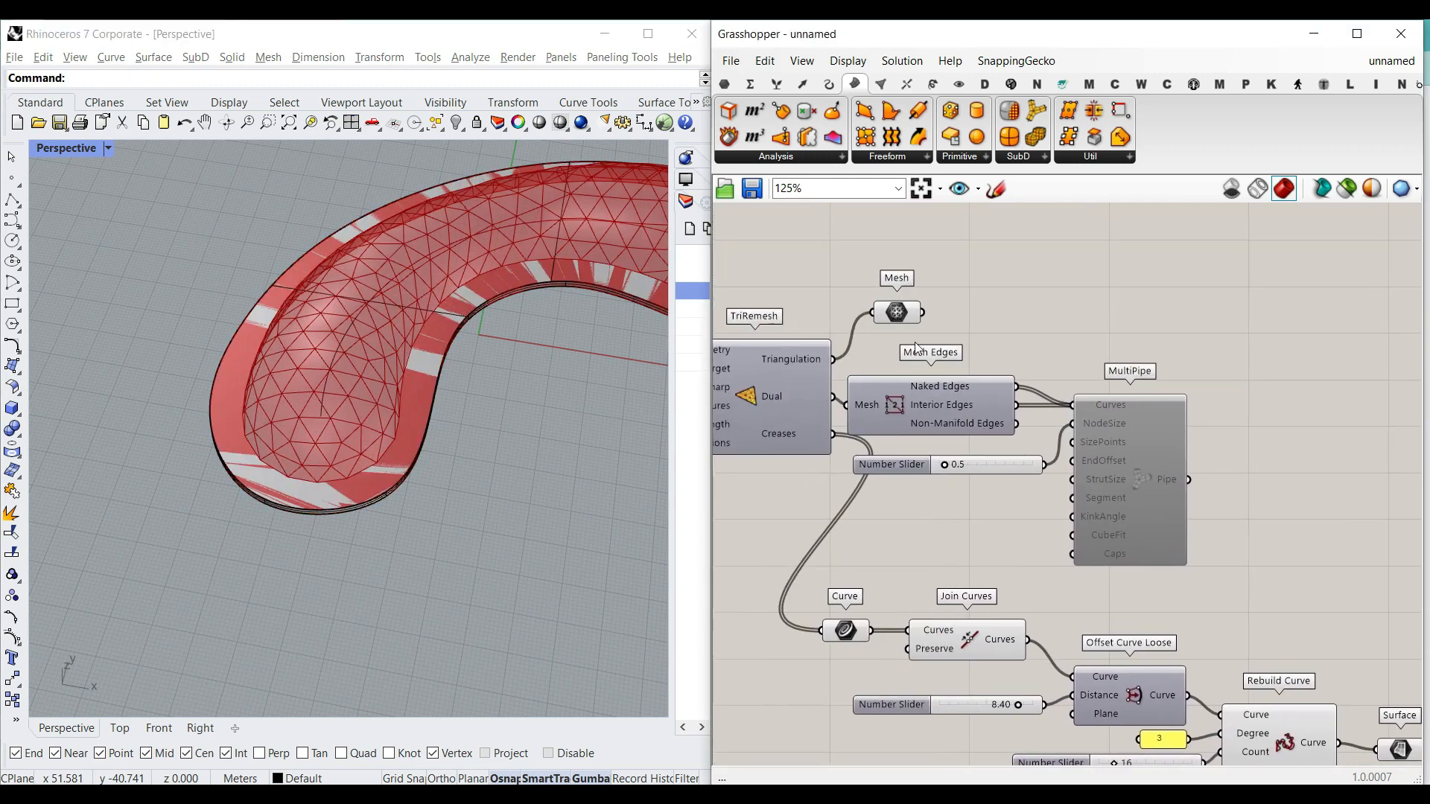
{"action": "right_click", "coordinate": [898, 316]}
{"action": "left_click", "coordinate": [940, 389]}
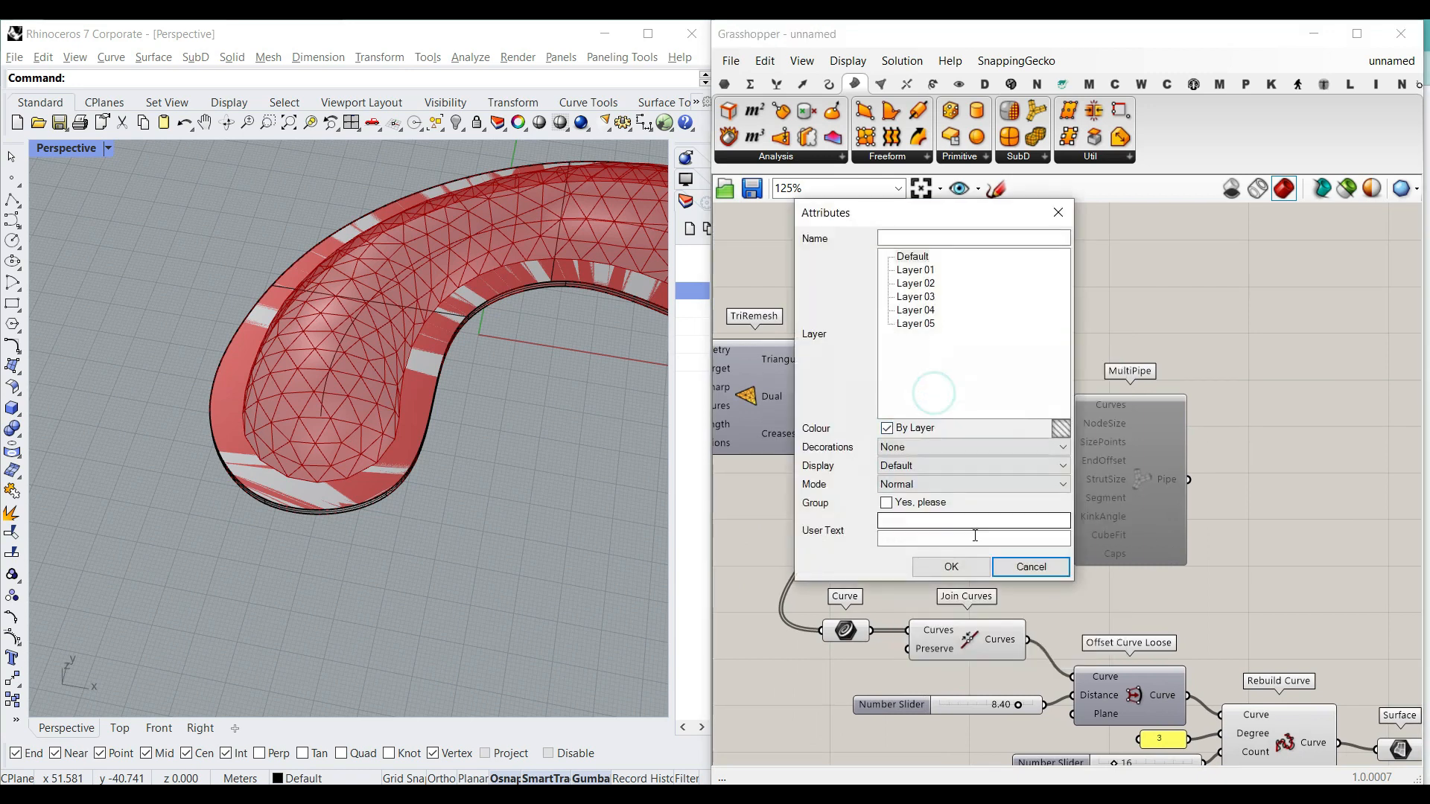
{"action": "left_click", "coordinate": [952, 567]}
Move the baked mesh and extruded base clear of the Grasshopper preview and examine them from several angles.
{"action": "scroll", "coordinate": [410, 495], "scroll_direction": "down", "scroll_amount": 5}
{"action": "scroll", "coordinate": [418, 439], "scroll_direction": "up", "scroll_amount": 2}
{"action": "left_click", "coordinate": [406, 403]}
{"action": "scroll", "coordinate": [476, 417], "scroll_direction": "down", "scroll_amount": 5}
{"action": "left_click_drag", "start_coordinate": [530, 422], "coordinate": [326, 158]}
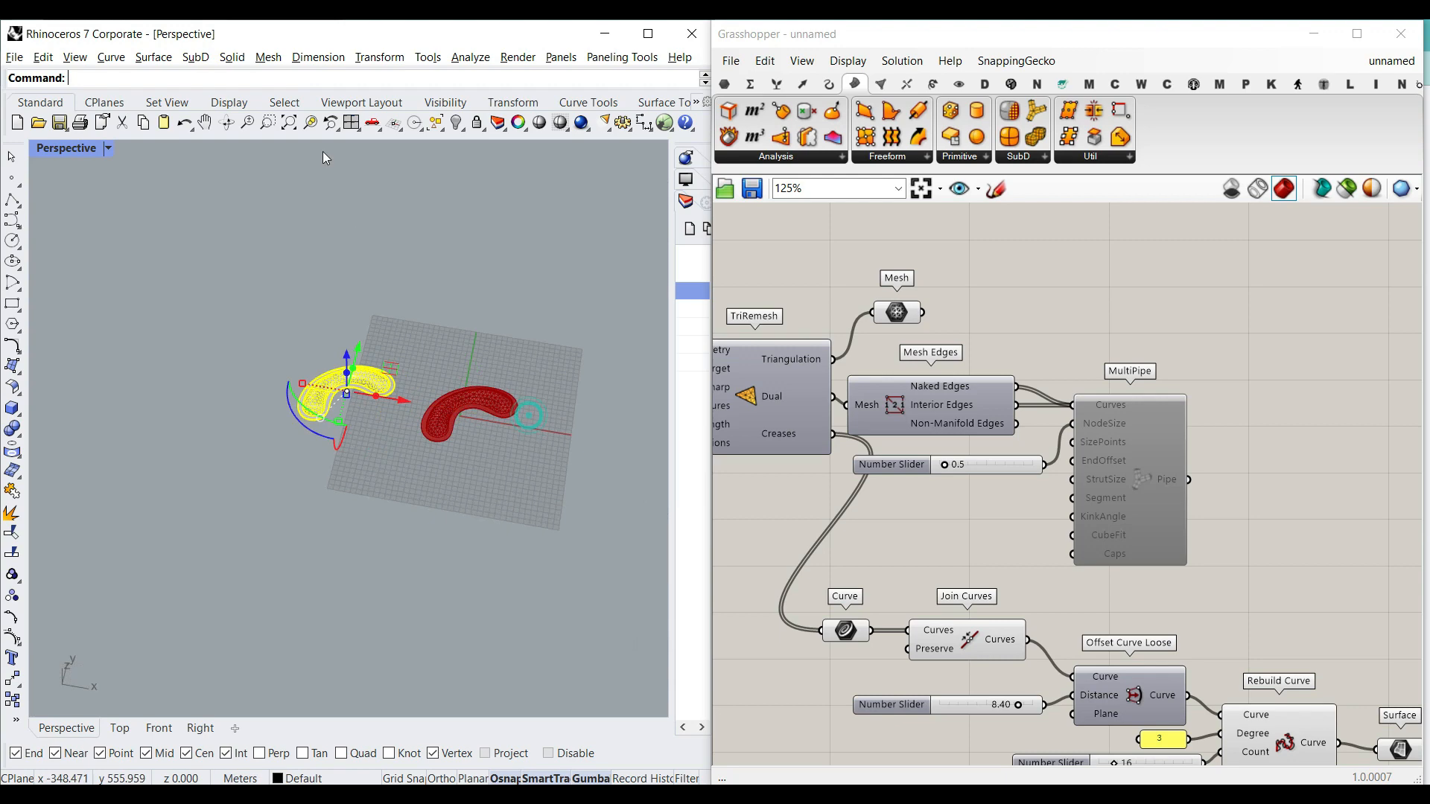
{"action": "left_click", "coordinate": [273, 350]}
{"action": "left_click", "coordinate": [472, 552]}
{"action": "right_click_drag", "start_coordinate": [472, 552], "coordinate": [417, 335]}
{"action": "scroll", "coordinate": [307, 440], "scroll_direction": "up", "scroll_amount": 6}
{"action": "right_click_drag", "start_coordinate": [307, 440], "coordinate": [525, 508]}
{"action": "scroll", "coordinate": [479, 445], "scroll_direction": "down", "scroll_amount": 10}
{"action": "scroll", "coordinate": [377, 549], "scroll_direction": "down", "scroll_amount": 6}
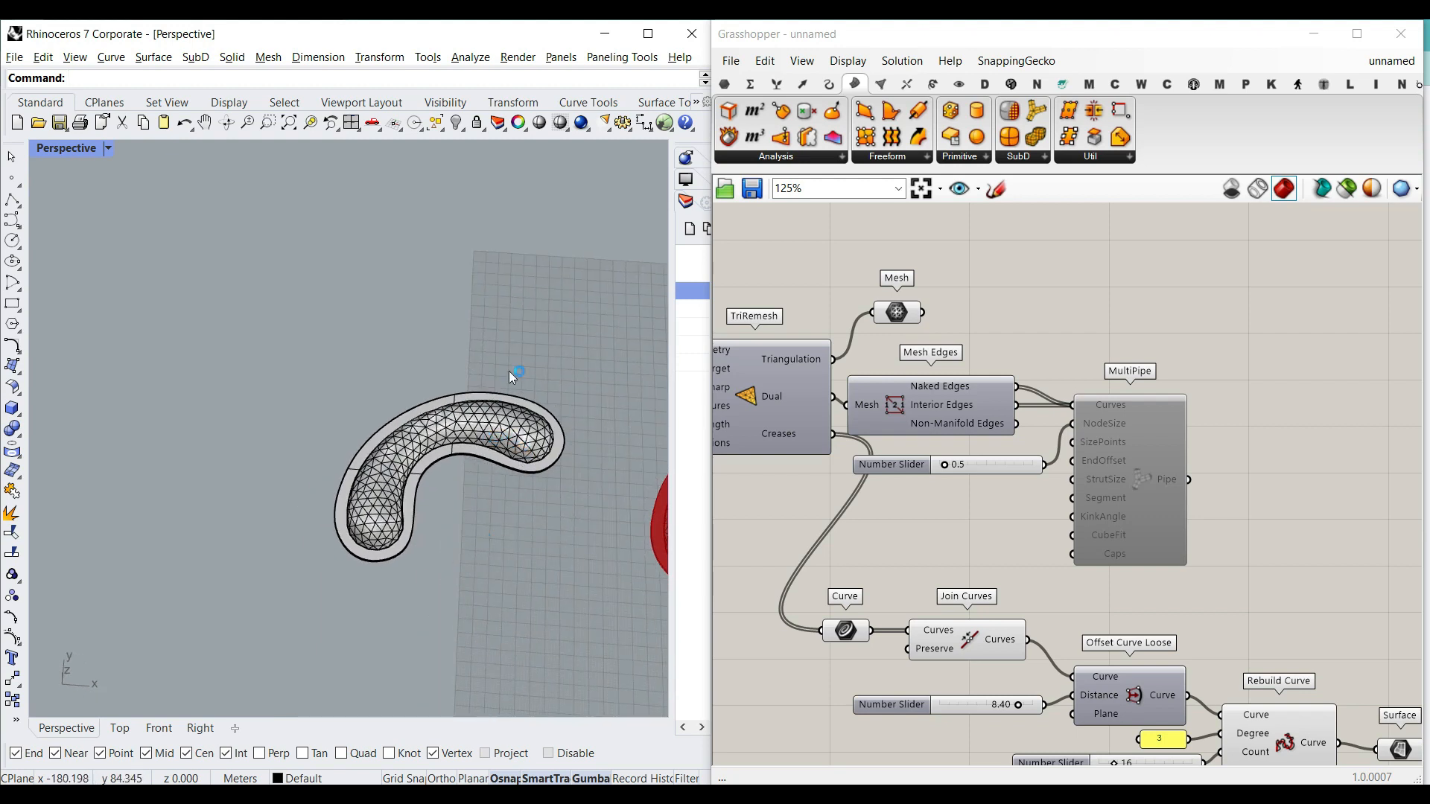
Delete the baked mesh and extruded base from the Rhino model.
{"action": "left_click_drag", "start_coordinate": [528, 358], "coordinate": [370, 537]}
{"action": "key", "text": "Delete"}
{"action": "right_click_drag", "start_coordinate": [618, 490], "coordinate": [297, 445], "text": "shift"}
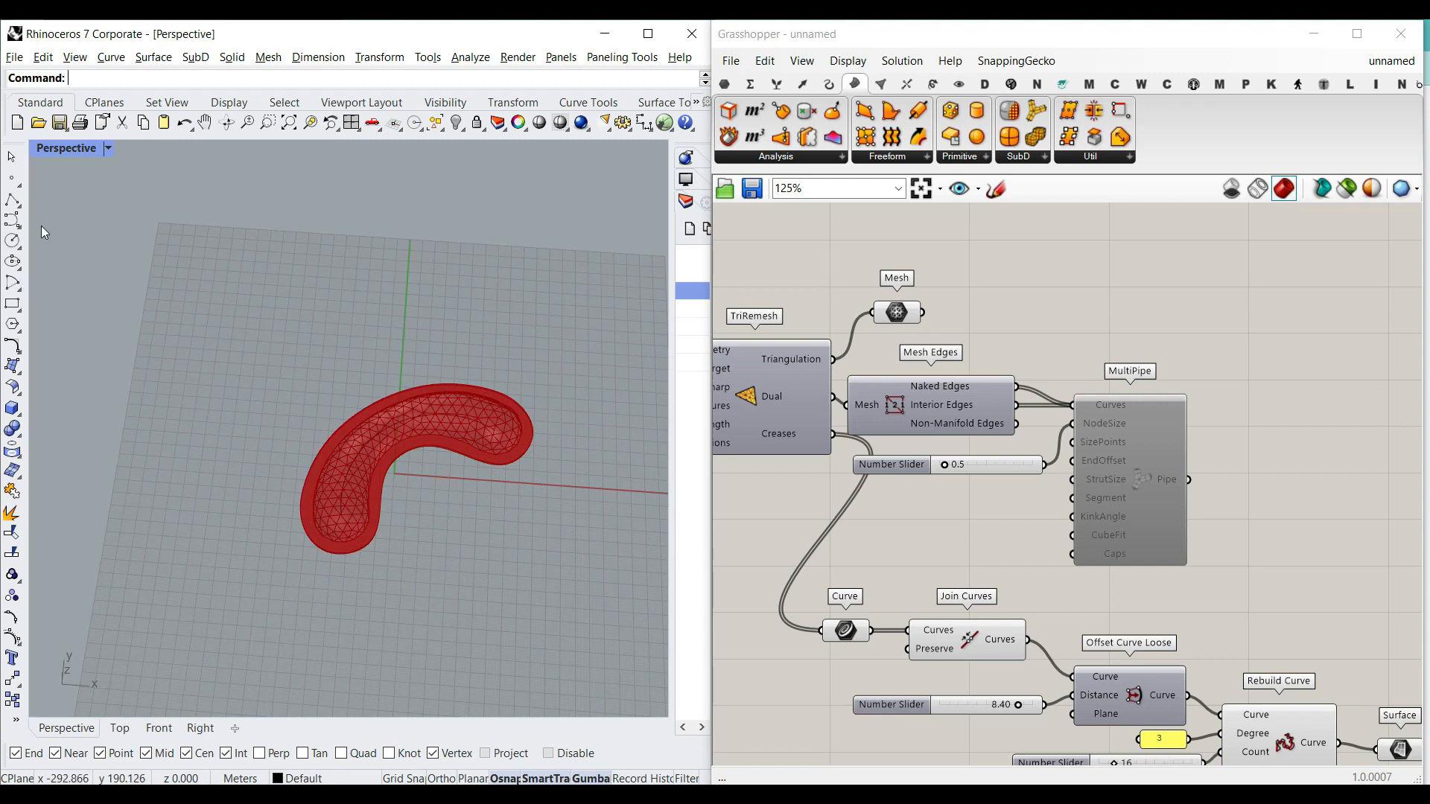
Draw a flat spiral curve with one turn on the ground plane beside the half pipe.
{"action": "left_click", "coordinate": [460, 536]}
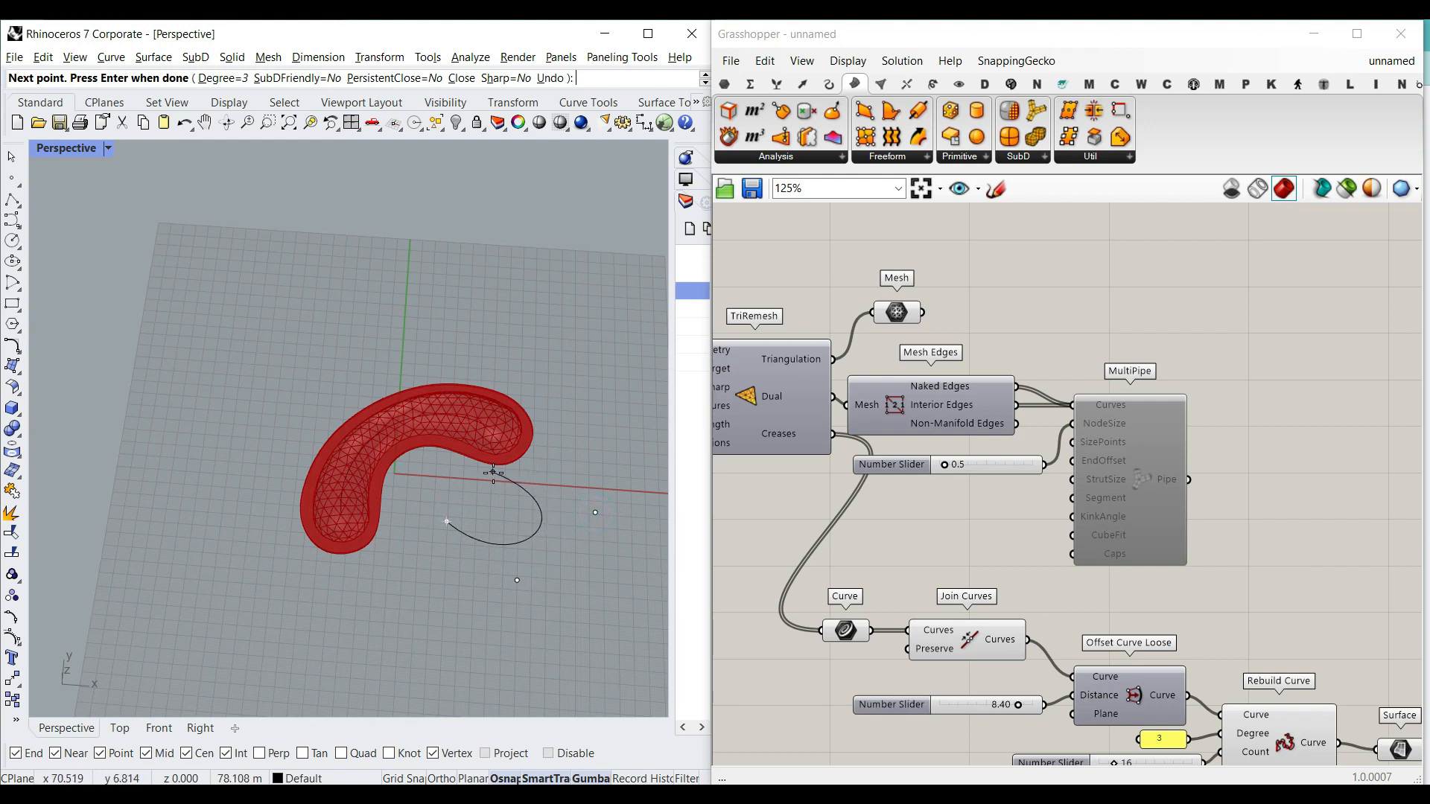
{"action": "key", "text": "Escape"}
{"action": "mouse_move", "coordinate": [22, 227]}
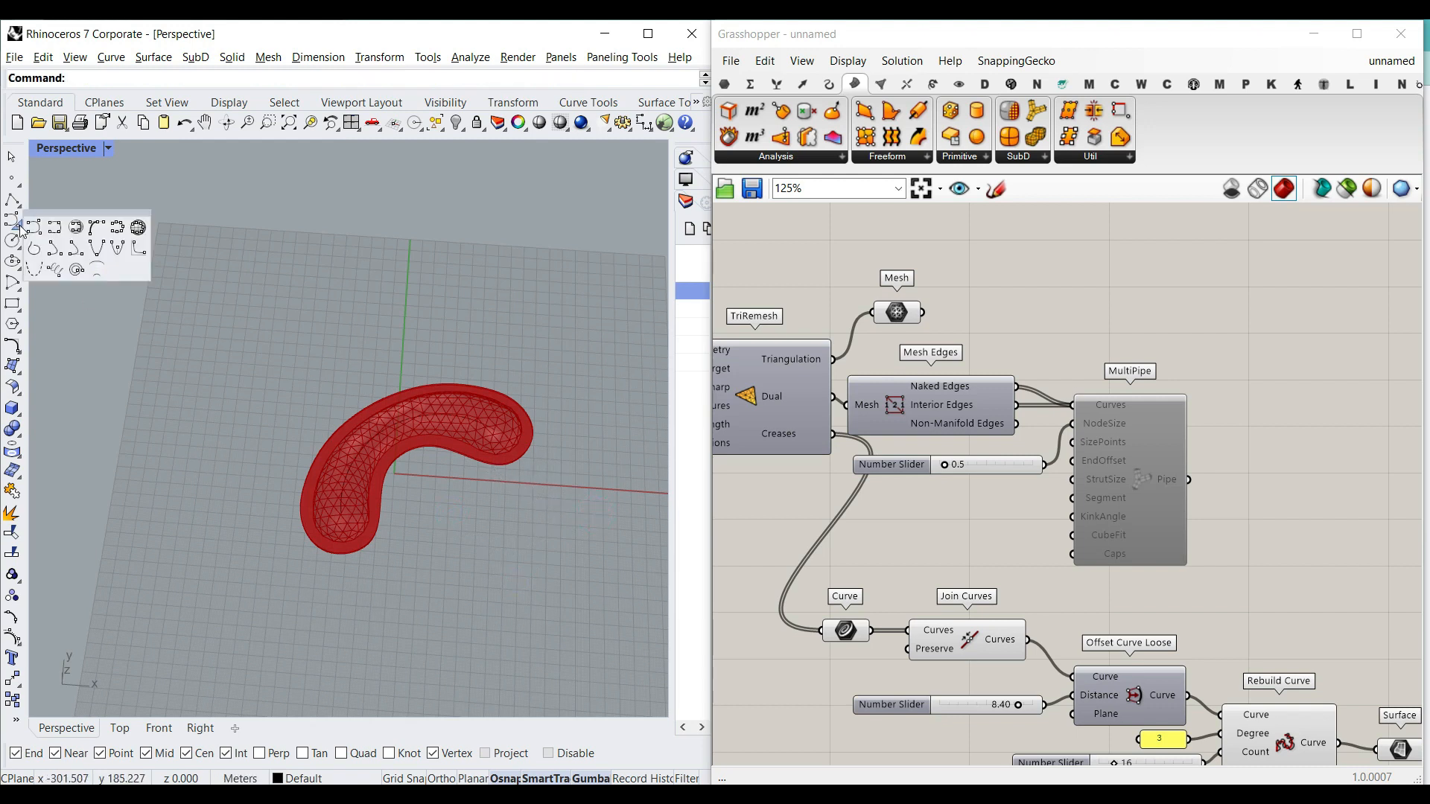
{"action": "left_click", "coordinate": [76, 269]}
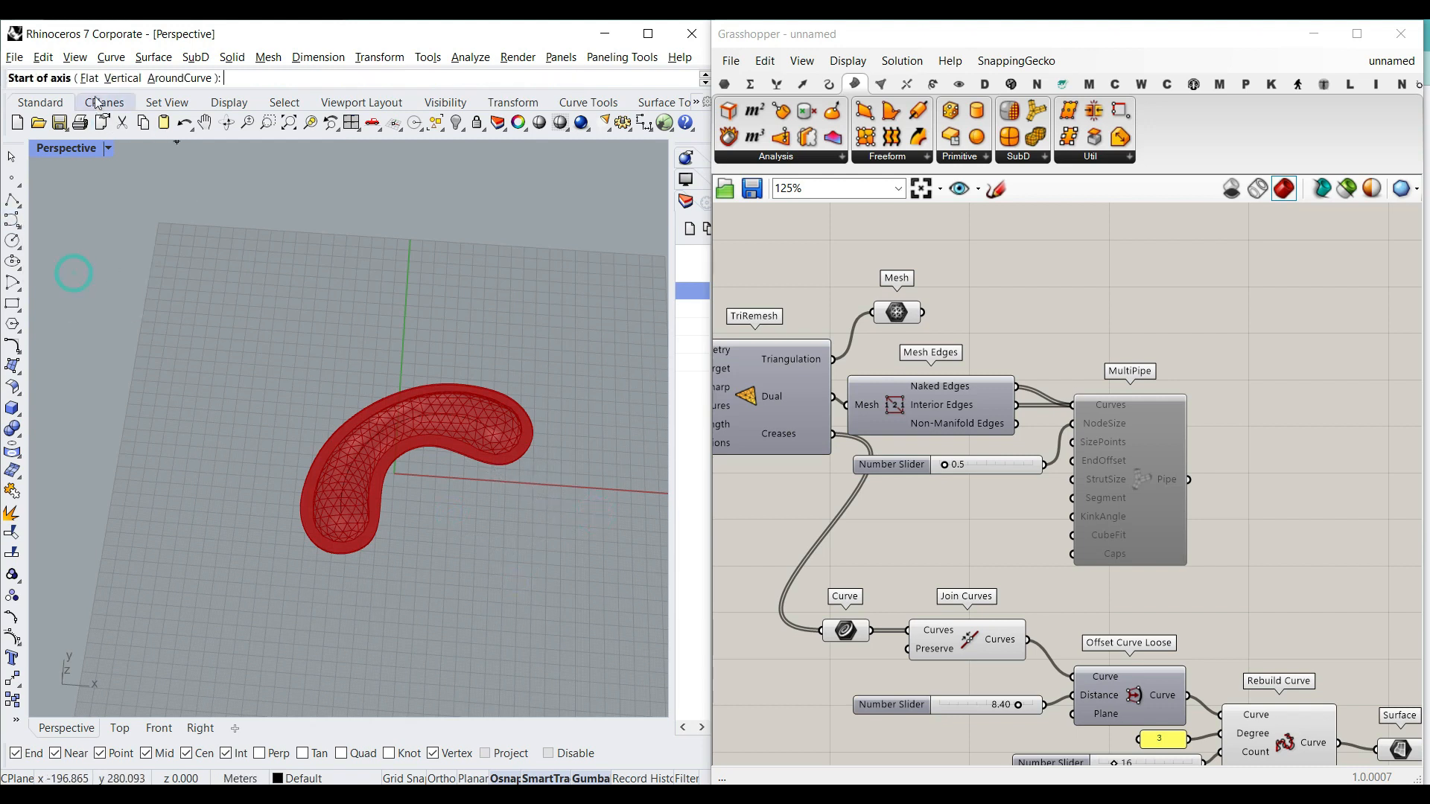
{"action": "left_click", "coordinate": [555, 592]}
{"action": "left_click", "coordinate": [463, 558]}
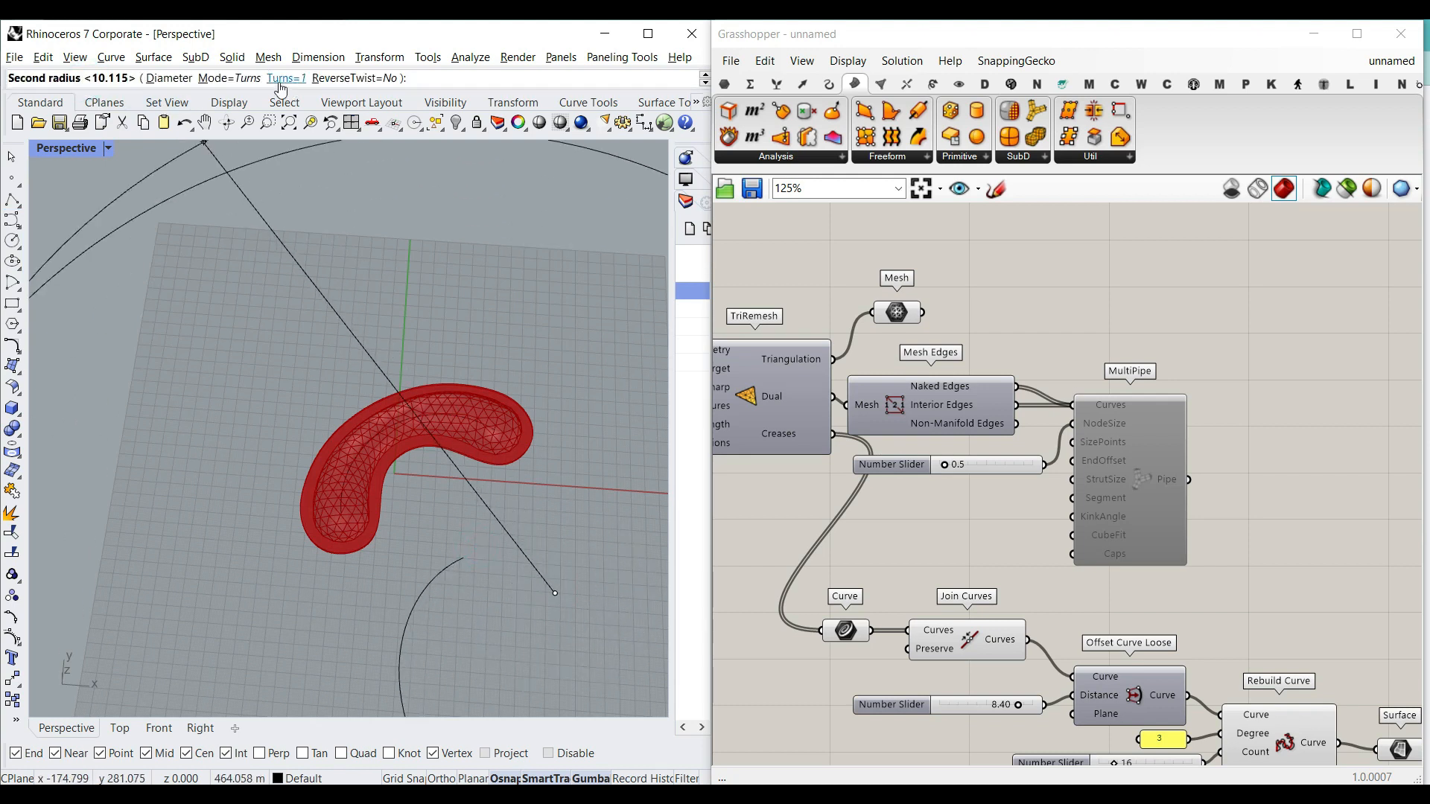
{"action": "left_click", "coordinate": [541, 565]}
{"action": "scroll", "coordinate": [600, 595], "scroll_direction": "up", "scroll_amount": 3}
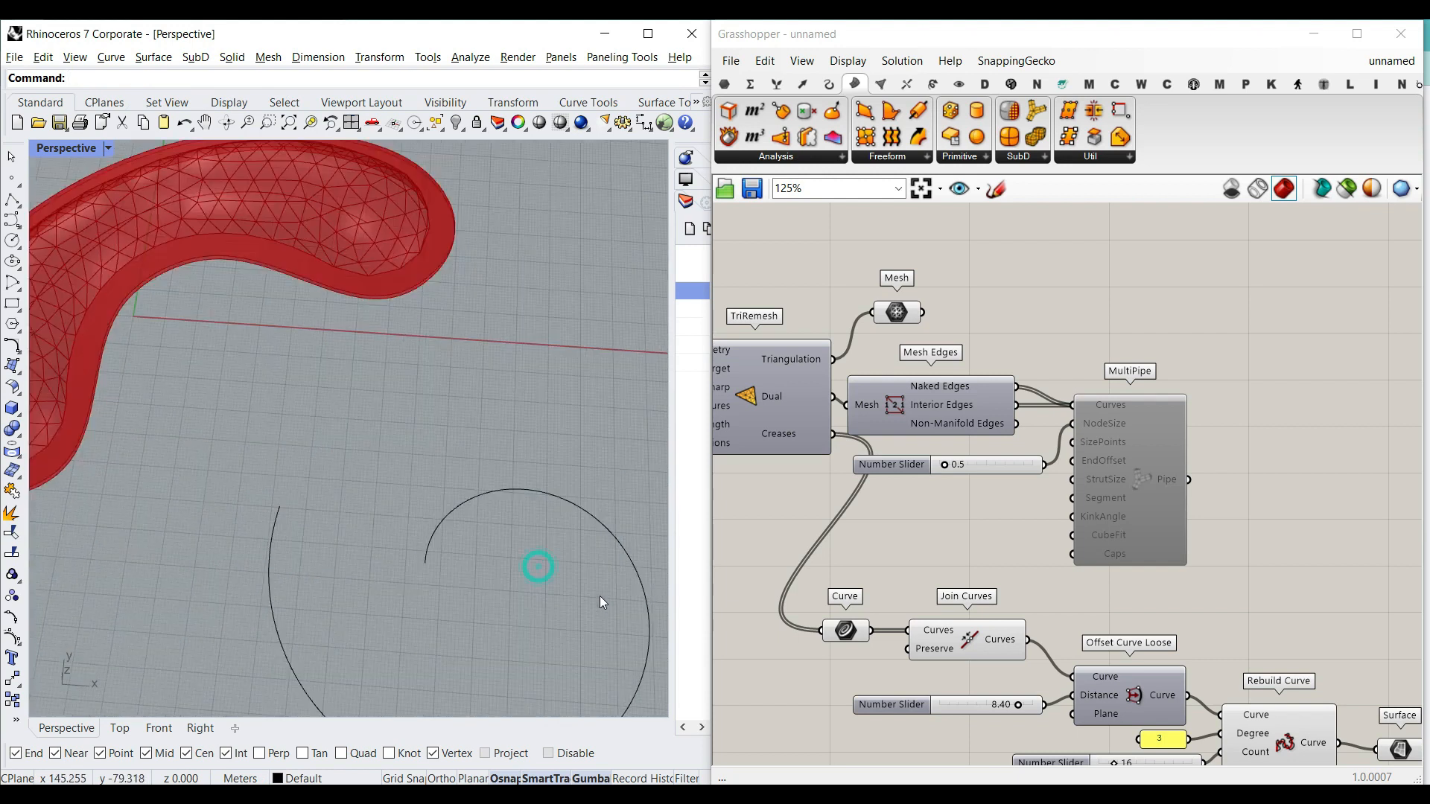
{"action": "scroll", "coordinate": [497, 525], "scroll_direction": "down", "scroll_amount": 3}
Reference the new spiral in the Curve parameter that feeds Pipe Variable.
{"action": "scroll", "coordinate": [1127, 530], "scroll_direction": "down", "scroll_amount": 5}
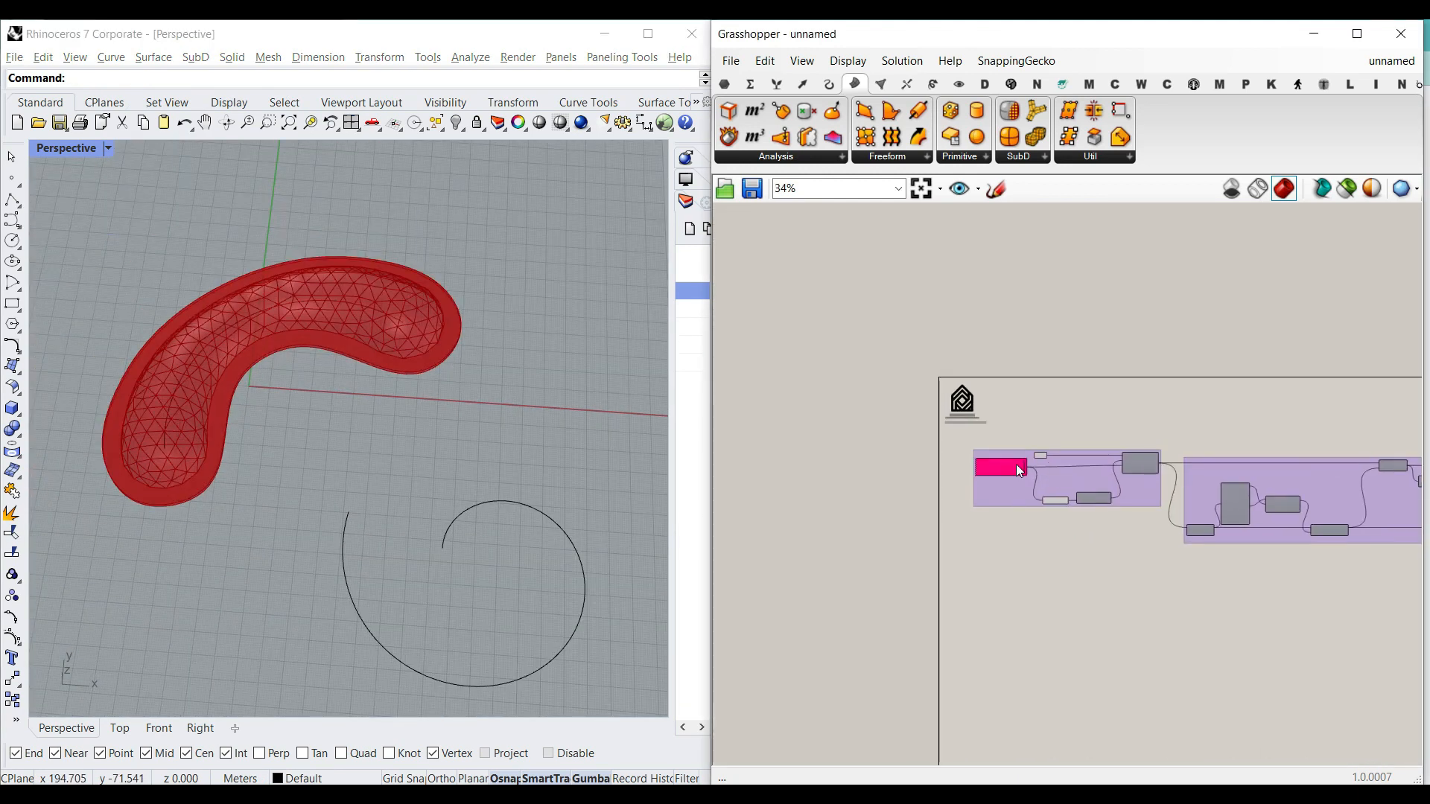
{"action": "scroll", "coordinate": [1019, 470], "scroll_direction": "up", "scroll_amount": 6}
{"action": "right_click", "coordinate": [1061, 436]}
{"action": "left_click", "coordinate": [1065, 649]}
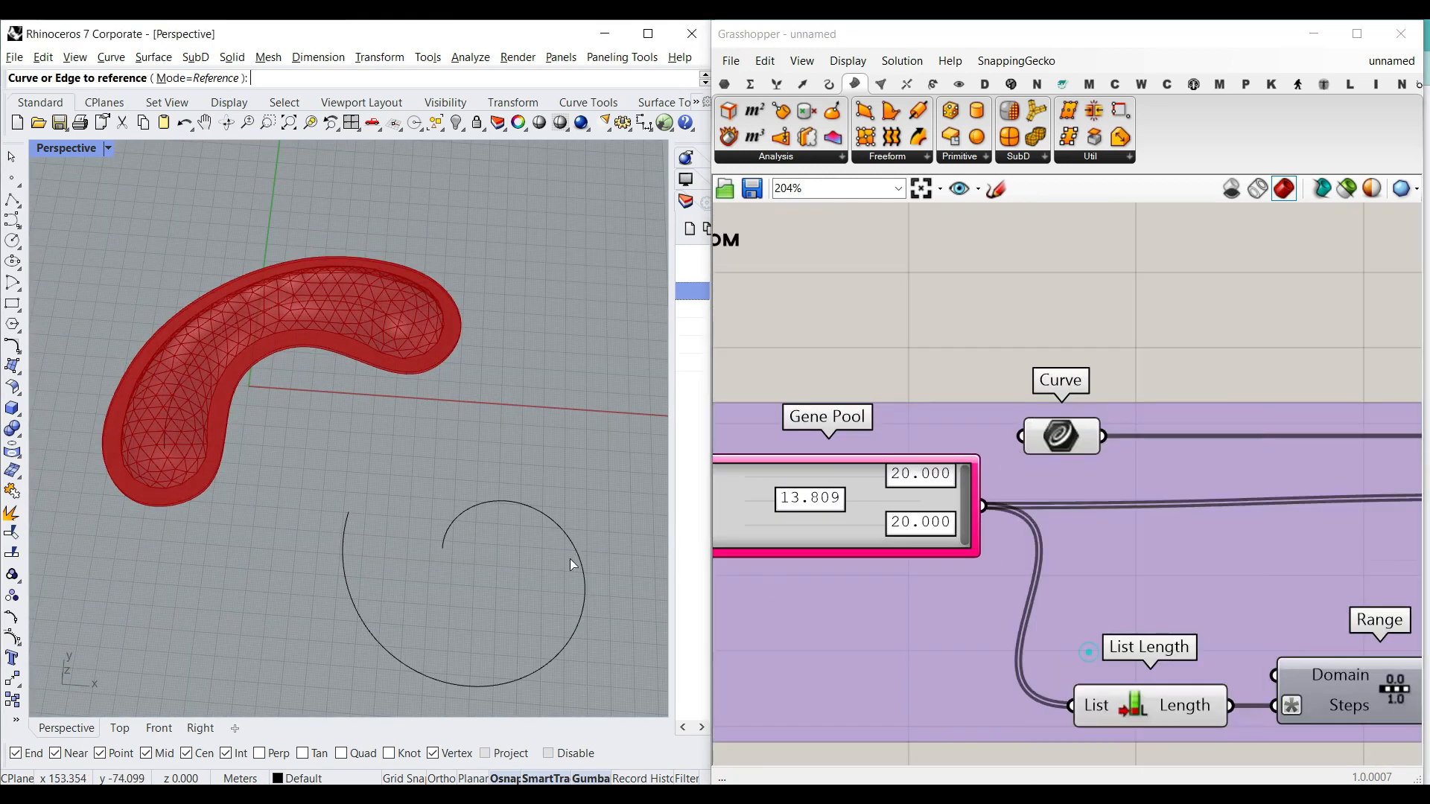
{"action": "left_click", "coordinate": [572, 536]}
Set the first Gene Pool value to 16.359 and the third to 17.543.
{"action": "left_click_drag", "start_coordinate": [912, 490], "coordinate": [852, 481]}
{"action": "left_click_drag", "start_coordinate": [898, 542], "coordinate": [806, 528]}
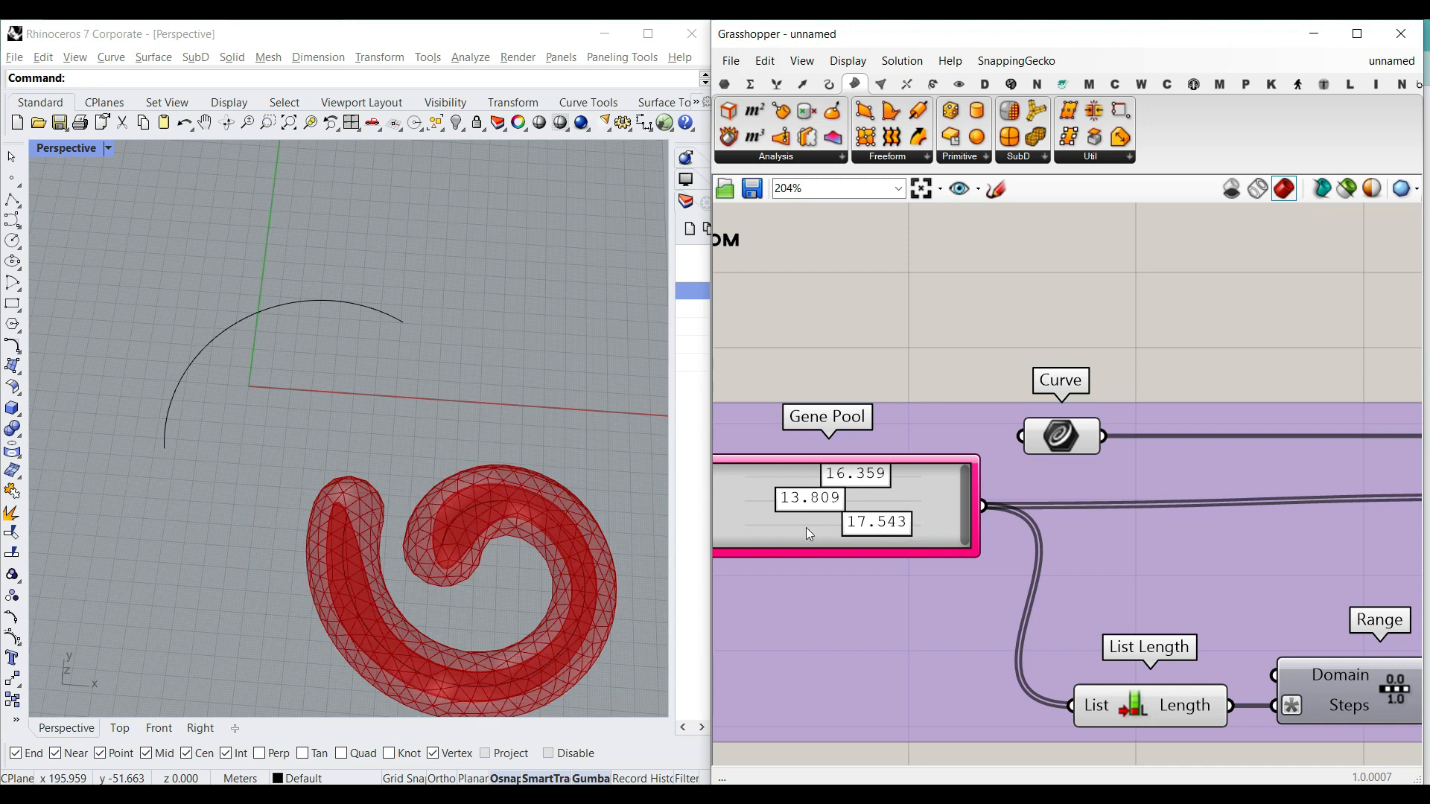
{"action": "scroll", "coordinate": [417, 469], "scroll_direction": "down", "scroll_amount": 3}
{"action": "scroll", "coordinate": [447, 522], "scroll_direction": "up", "scroll_amount": 6}
Set the Distance slider of Offset Curve Loose to 5.67.
{"action": "scroll", "coordinate": [894, 394], "scroll_direction": "down", "scroll_amount": 5}
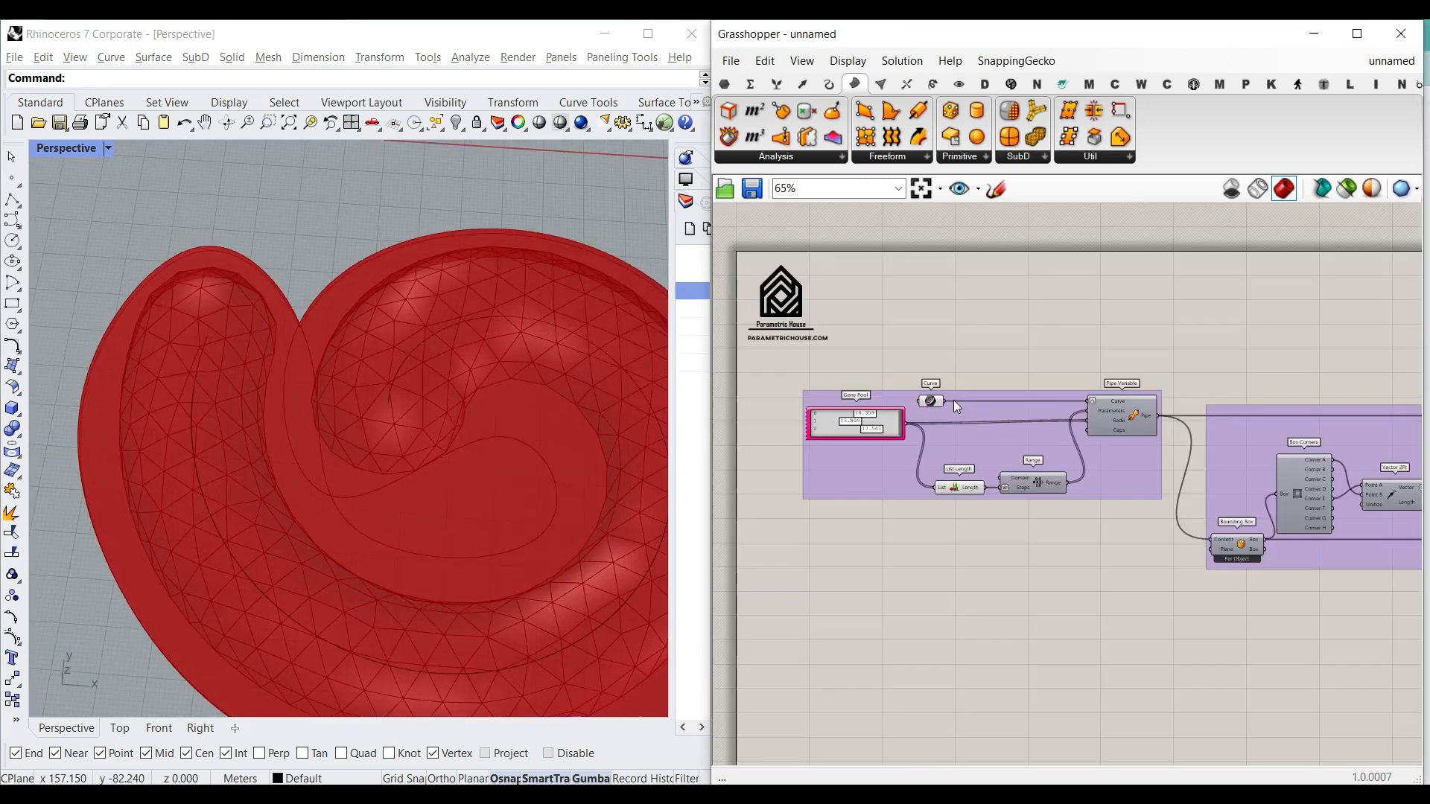
{"action": "scroll", "coordinate": [953, 400], "scroll_direction": "down", "scroll_amount": 3}
{"action": "scroll", "coordinate": [956, 495], "scroll_direction": "up", "scroll_amount": 6}
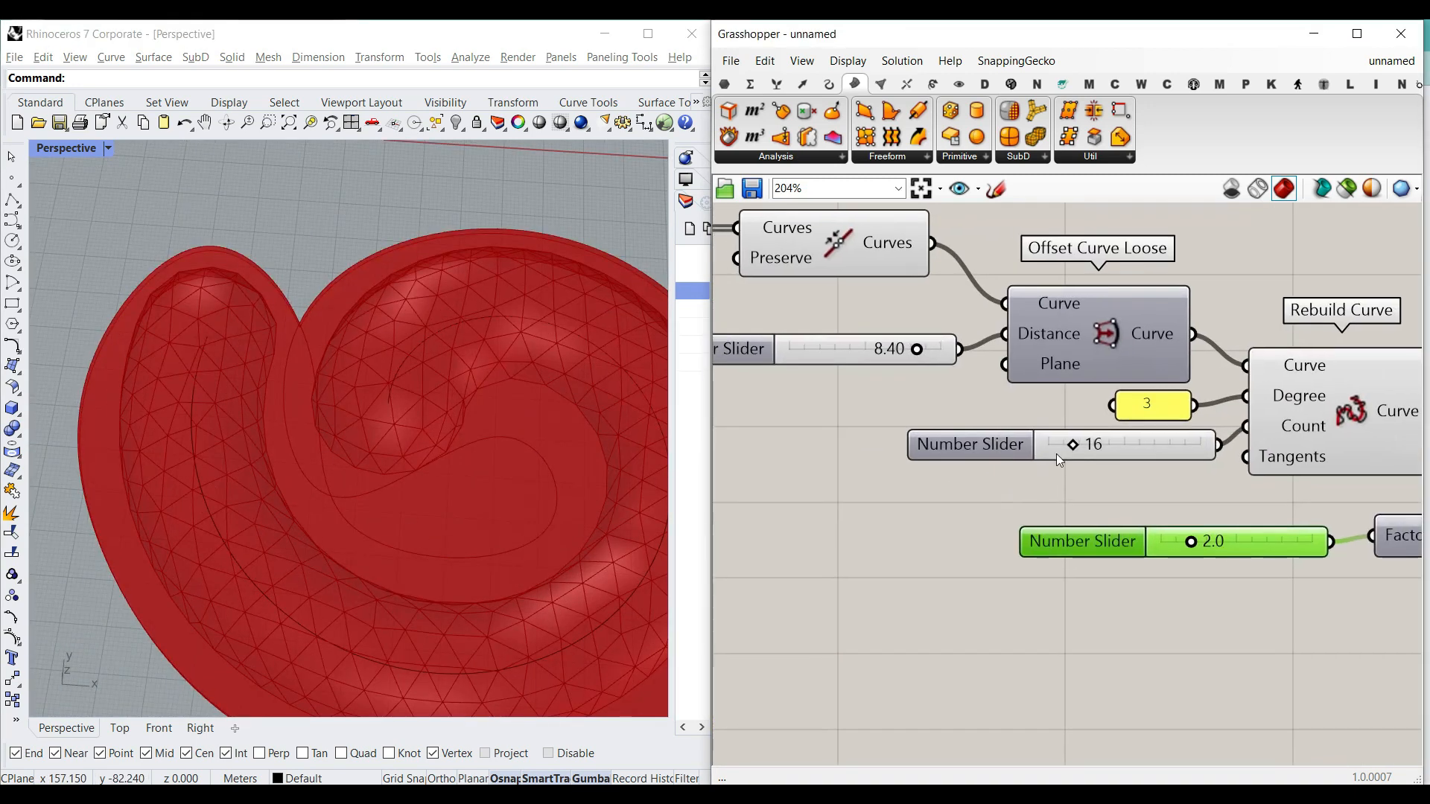
{"action": "scroll", "coordinate": [1060, 456], "scroll_direction": "up", "scroll_amount": 2}
{"action": "right_click_drag", "start_coordinate": [1066, 463], "coordinate": [1241, 554]}
{"action": "left_click_drag", "start_coordinate": [1054, 403], "coordinate": [984, 398]}
{"action": "left_click", "coordinate": [462, 461]}
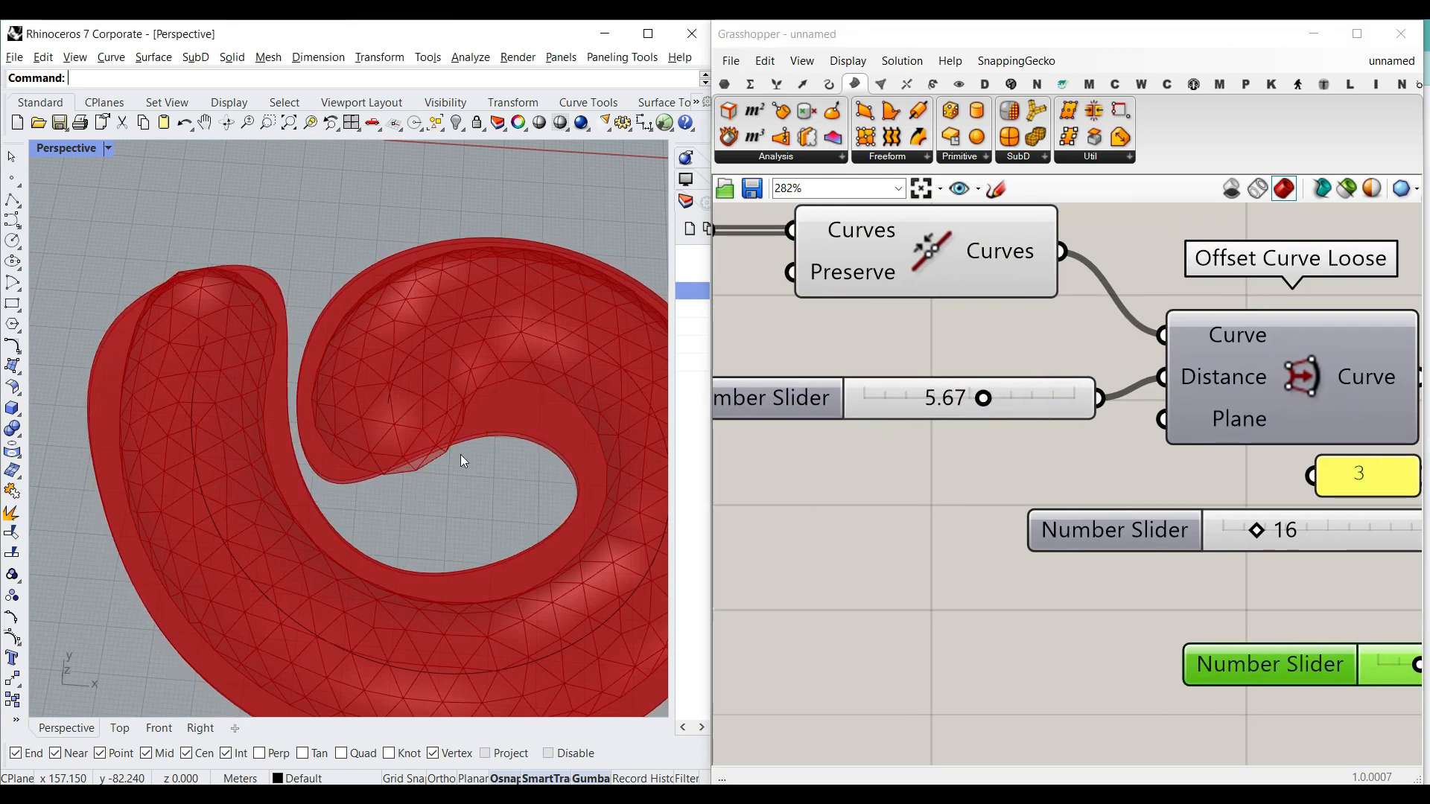
Delete the Offset Curve Loose component and place an Offset Curve component in its spot.
{"action": "right_click_drag", "start_coordinate": [1310, 394], "coordinate": [1035, 359]}
{"action": "right_click_drag", "start_coordinate": [1023, 291], "coordinate": [1035, 378]}
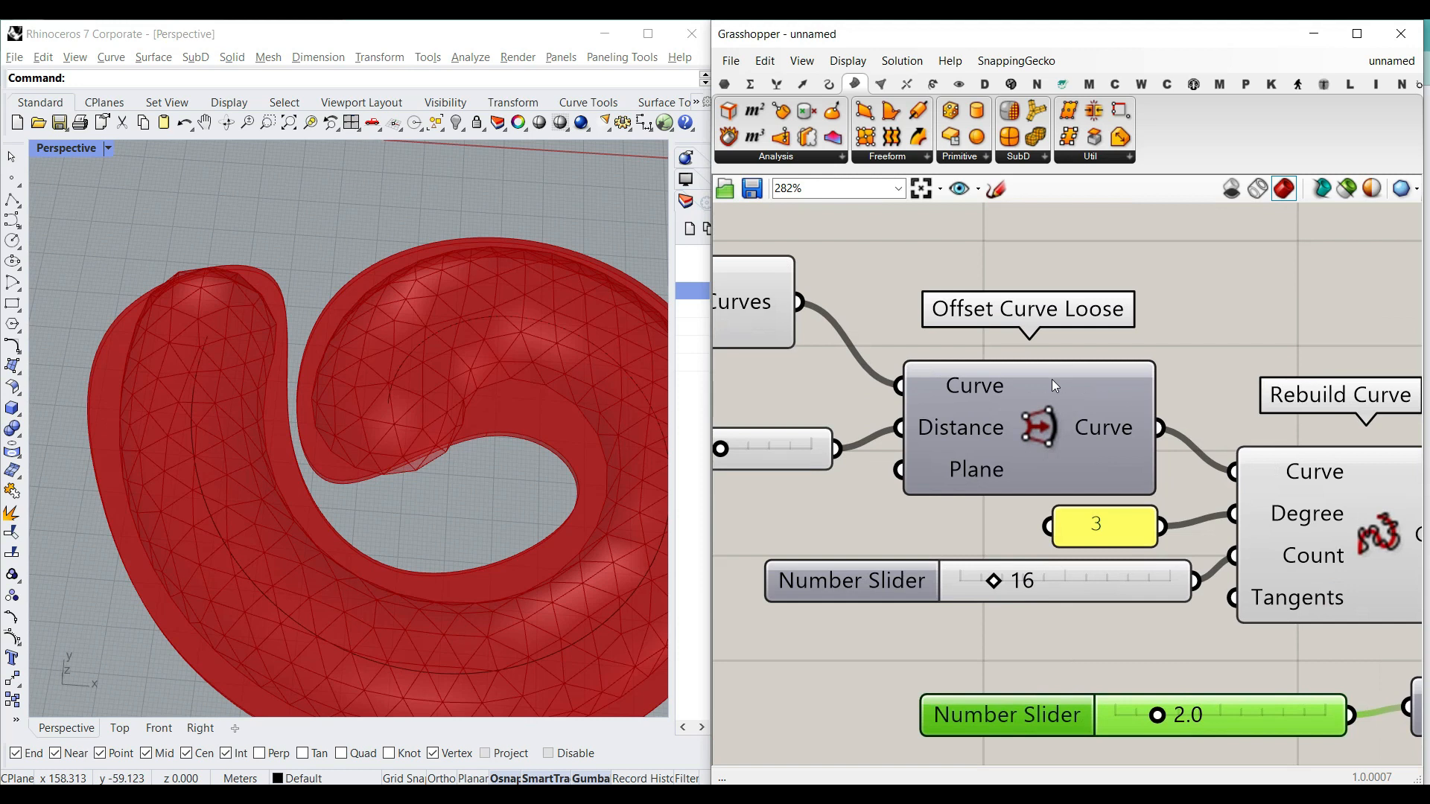
{"action": "scroll", "coordinate": [1048, 396], "scroll_direction": "down", "scroll_amount": 4}
{"action": "left_click", "coordinate": [1036, 428]}
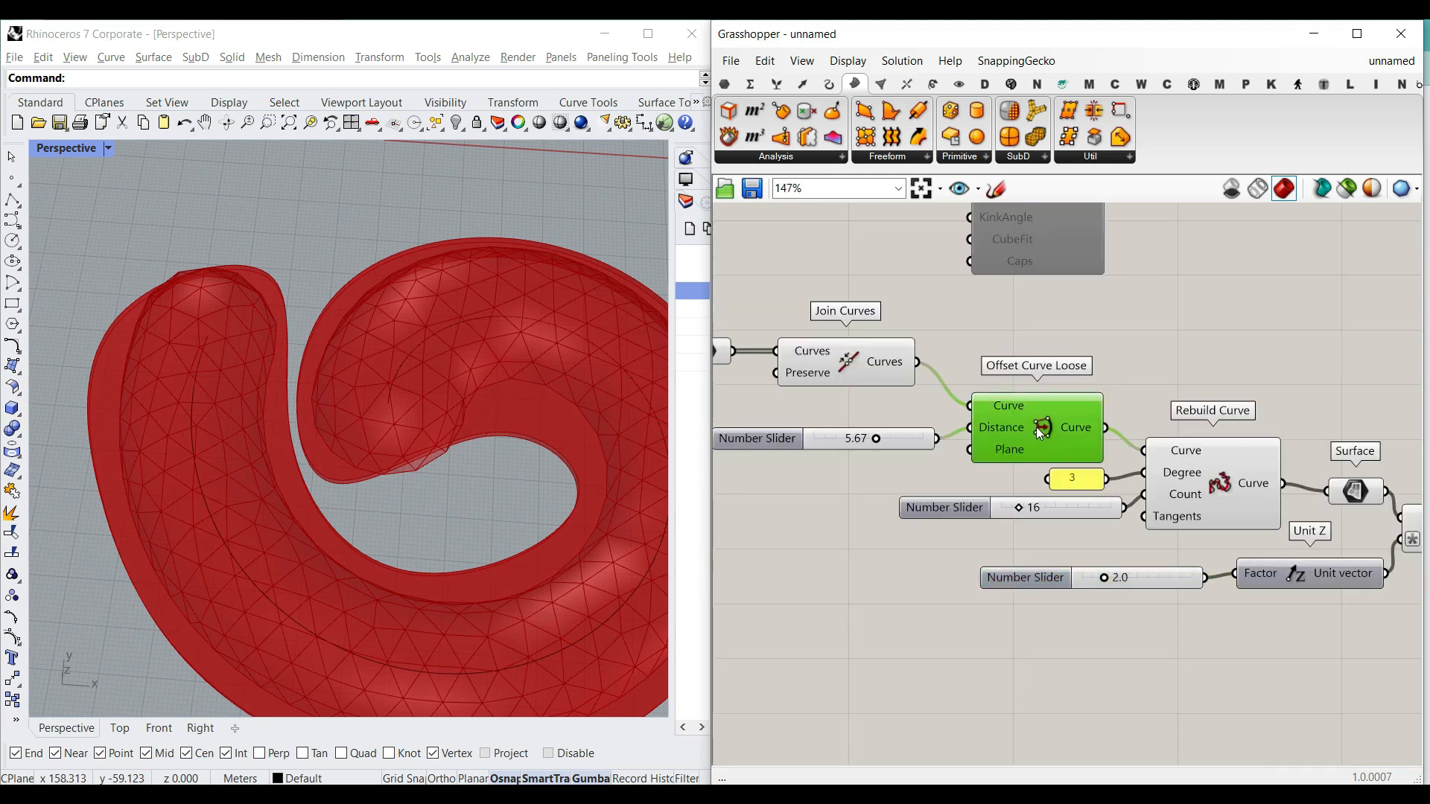
{"action": "key", "text": "Delete"}
{"action": "left_click", "coordinate": [829, 83]}
{"action": "left_click", "coordinate": [1133, 156]}
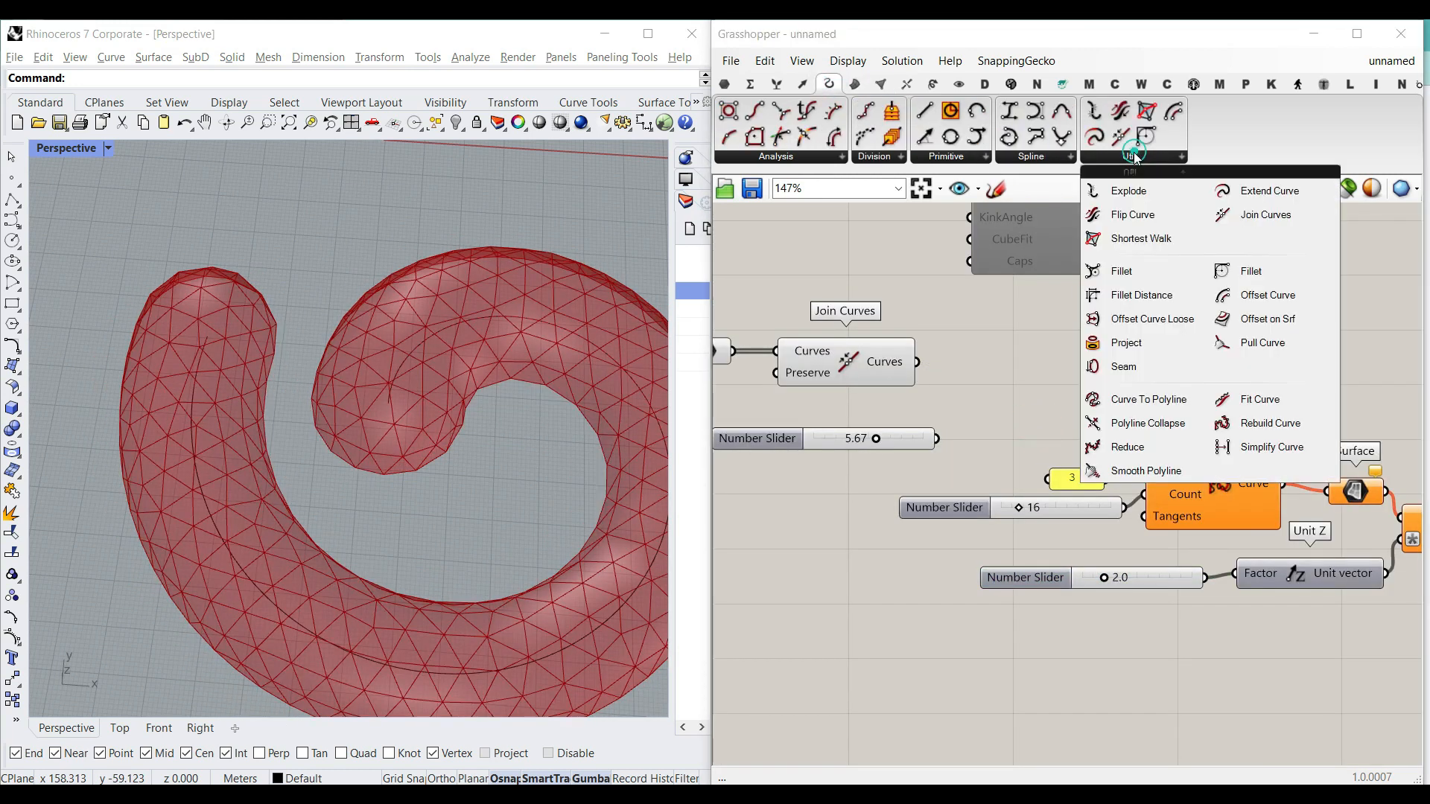
{"action": "left_click", "coordinate": [1267, 295]}
{"action": "left_click", "coordinate": [1006, 404]}
{"action": "scroll", "coordinate": [1085, 400], "scroll_direction": "up", "scroll_amount": 2}
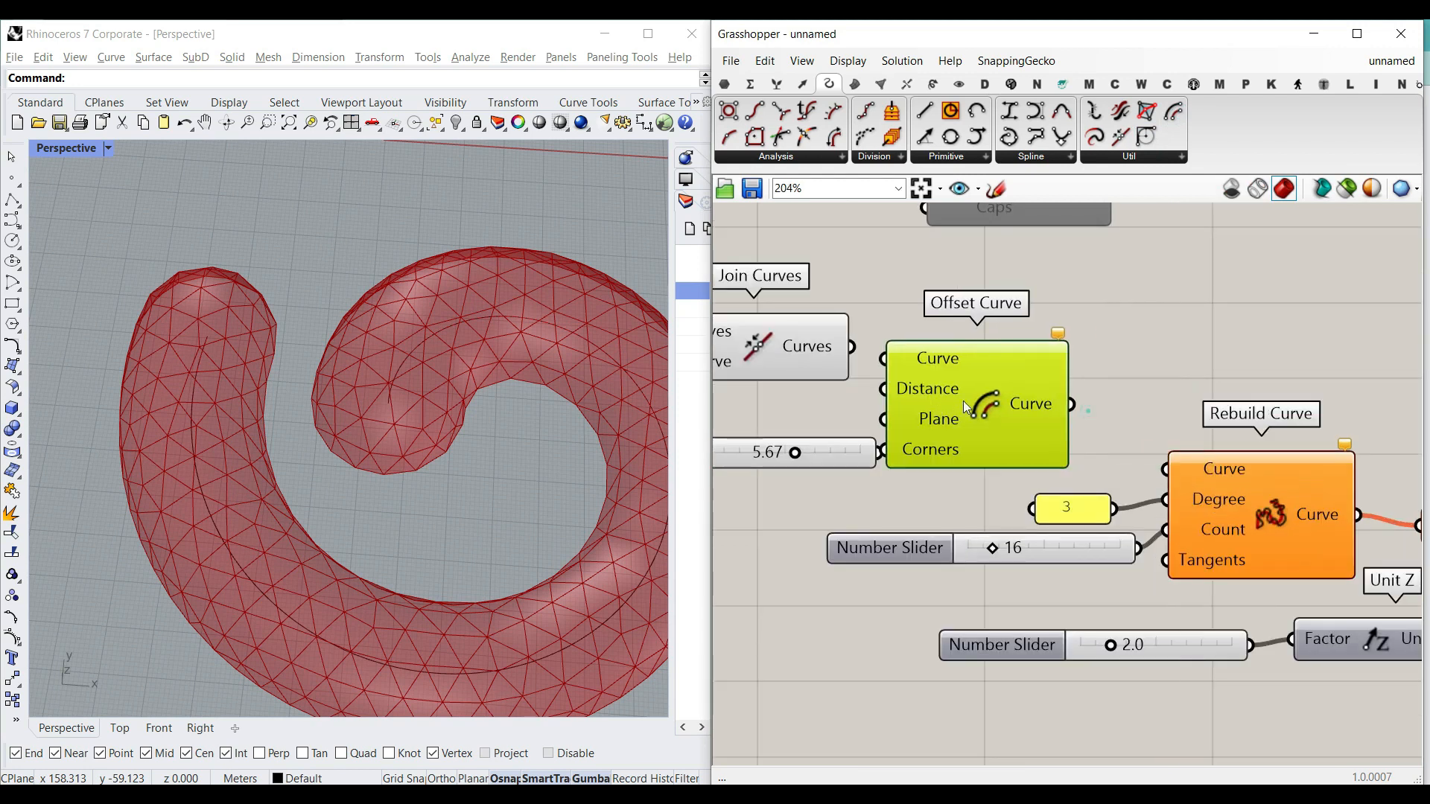
Wire Offset Curve between Join Curves and Rebuild Curve, with the distance slider connected and set to 4.74.
{"action": "right_click_drag", "start_coordinate": [863, 352], "coordinate": [926, 352]}
{"action": "left_click_drag", "start_coordinate": [912, 346], "coordinate": [1013, 392]}
{"action": "left_click", "coordinate": [964, 363]}
{"action": "left_click_drag", "start_coordinate": [861, 453], "coordinate": [842, 453]}
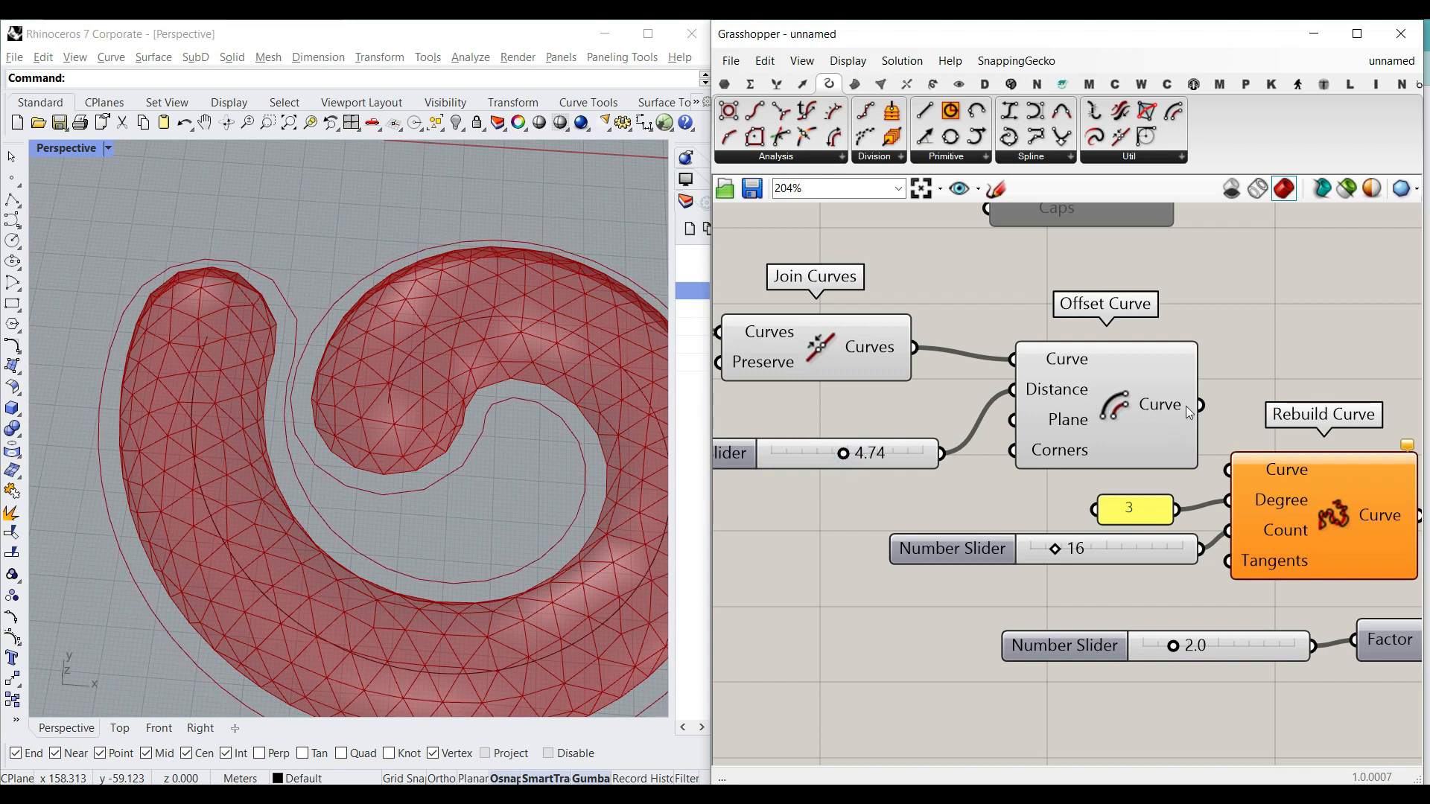
{"action": "left_click_drag", "start_coordinate": [1233, 445], "coordinate": [1232, 448]}
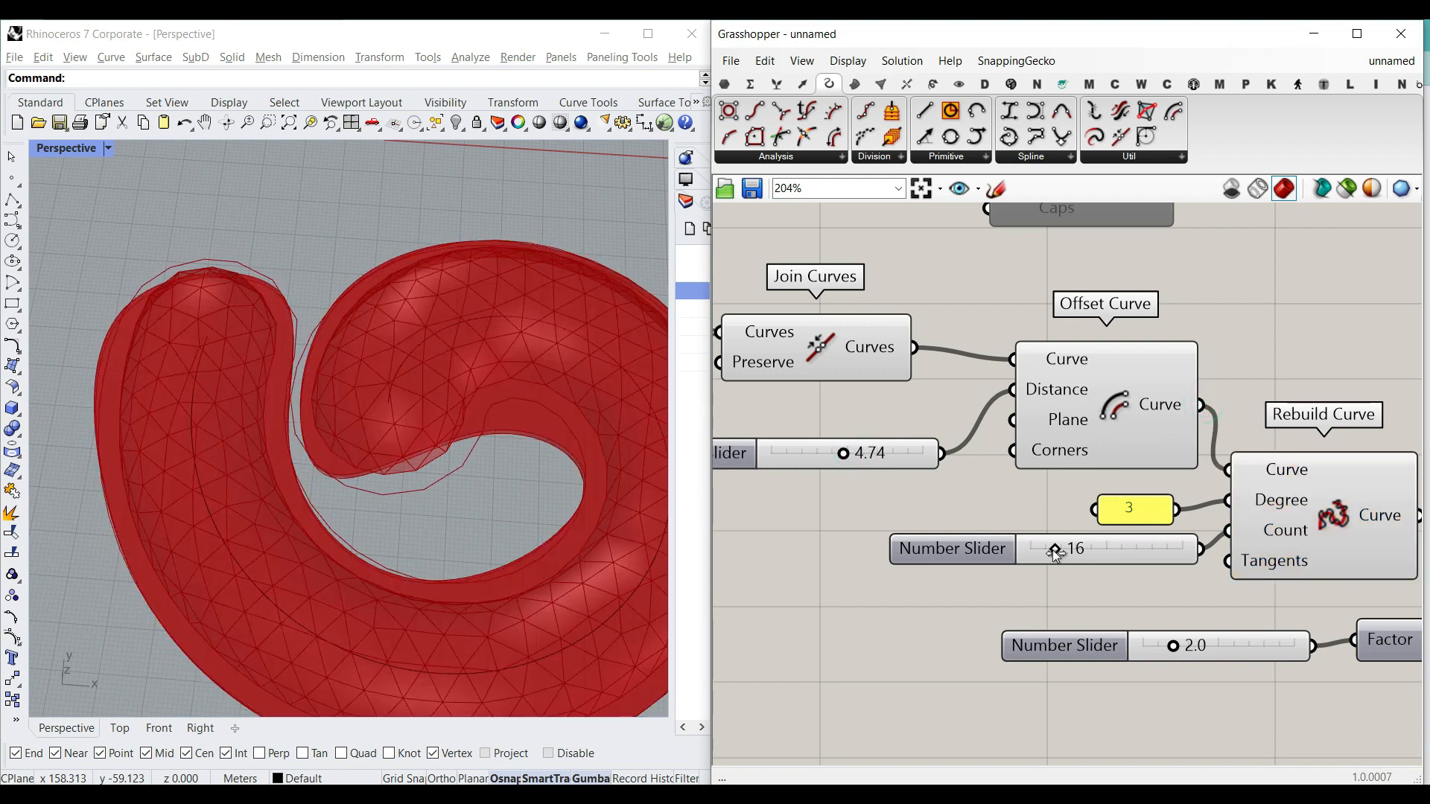
Set Rebuild Curve's Count slider to 92 and turn off the preview of Offset Curve.
{"action": "left_click_drag", "start_coordinate": [1054, 551], "coordinate": [1091, 550]}
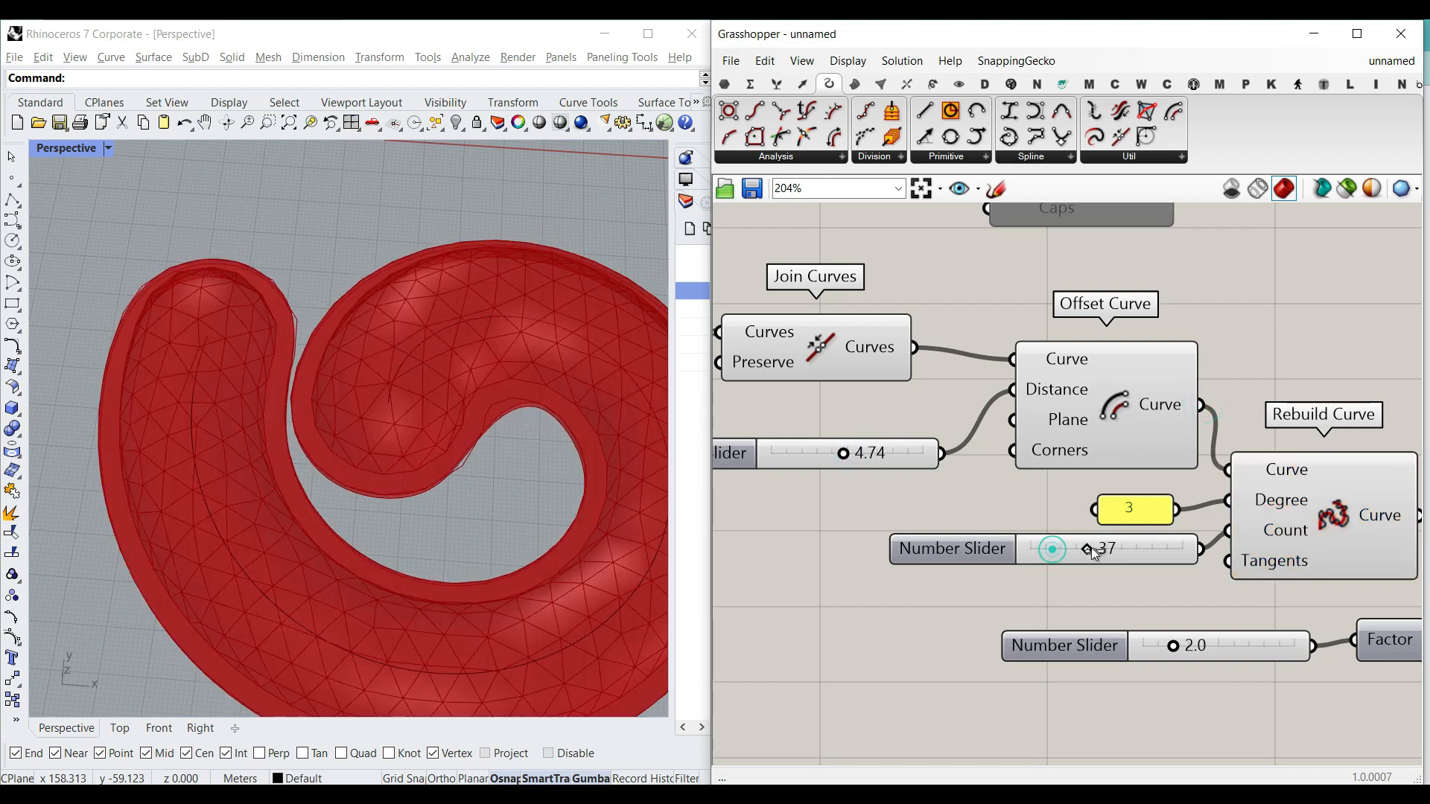
{"action": "right_click", "coordinate": [1123, 397]}
{"action": "left_click", "coordinate": [1141, 430]}
Set the Distance slider of Offset Curve to 3.66.
{"action": "left_click_drag", "start_coordinate": [880, 452], "coordinate": [839, 459]}
{"action": "scroll", "coordinate": [459, 445], "scroll_direction": "down", "scroll_amount": 5}
{"action": "scroll", "coordinate": [459, 444], "scroll_direction": "up", "scroll_amount": 3}
{"action": "scroll", "coordinate": [1025, 475], "scroll_direction": "down", "scroll_amount": 5}
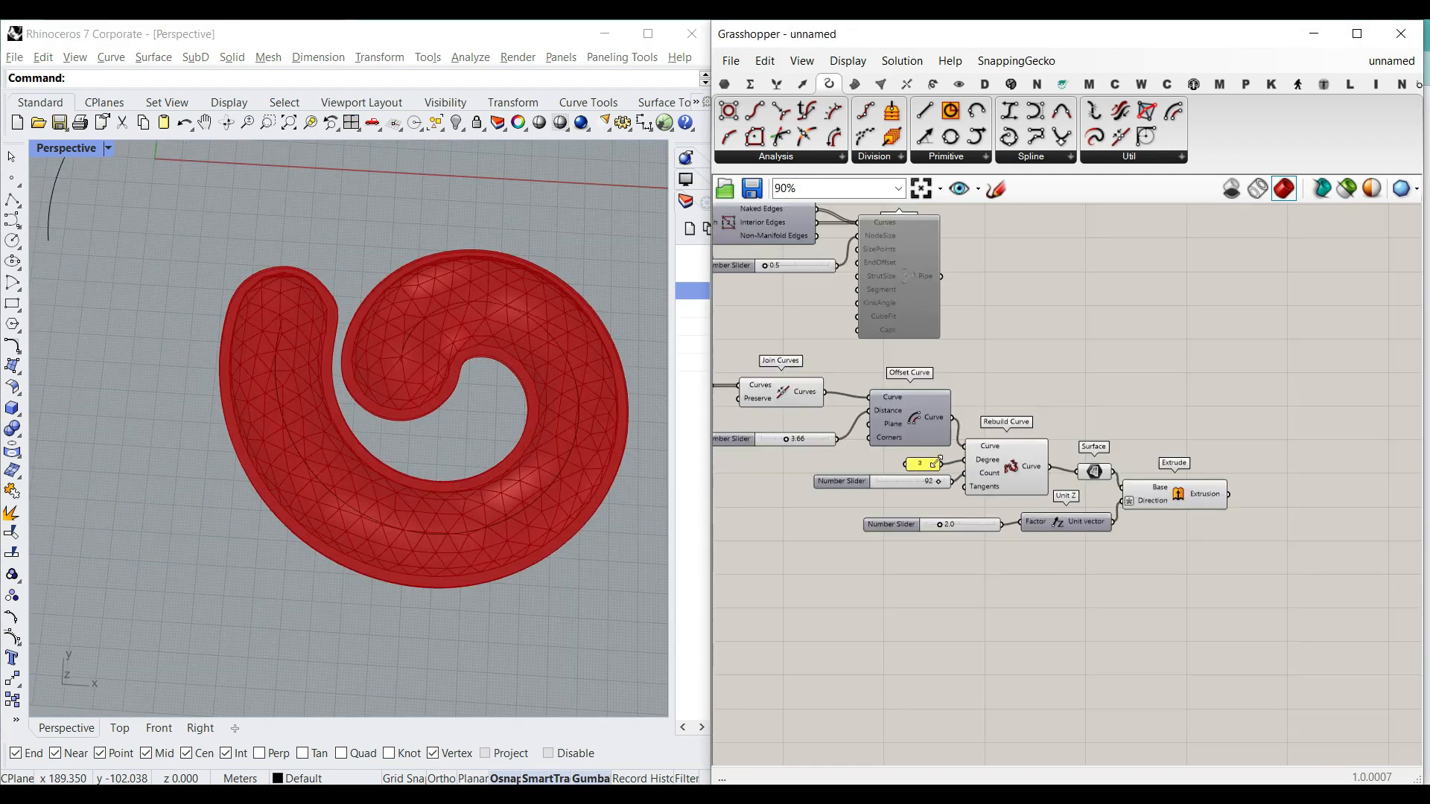
Add a Custom Preview component and connect the Extrusion output to its Geometry input.
{"action": "left_click", "coordinate": [958, 88]}
{"action": "left_click", "coordinate": [1062, 137]}
{"action": "scroll", "coordinate": [1174, 533], "scroll_direction": "up", "scroll_amount": 5}
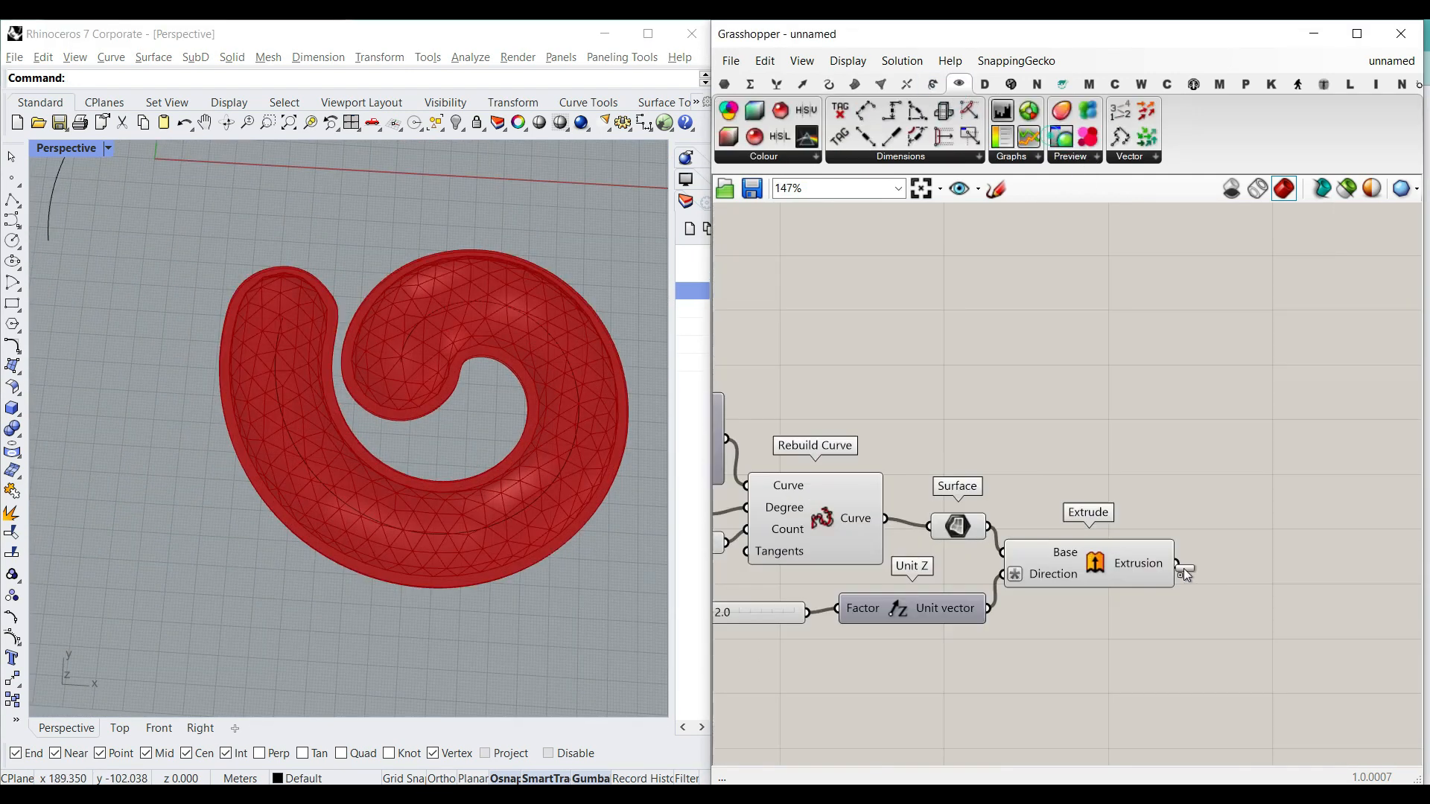
{"action": "left_click", "coordinate": [1284, 594]}
{"action": "left_click_drag", "start_coordinate": [1164, 557], "coordinate": [1221, 578]}
Duplicate the Custom Preview above MultiPipe and connect the triangulated Mesh parameter to the copy's Geometry input.
{"action": "right_click_drag", "start_coordinate": [1206, 522], "coordinate": [1154, 527]}
{"action": "left_click_drag", "start_coordinate": [1231, 585], "coordinate": [950, 225]}
{"action": "right_click_drag", "start_coordinate": [932, 330], "coordinate": [1306, 622]}
{"action": "scroll", "coordinate": [1306, 621], "scroll_direction": "down", "scroll_amount": 3}
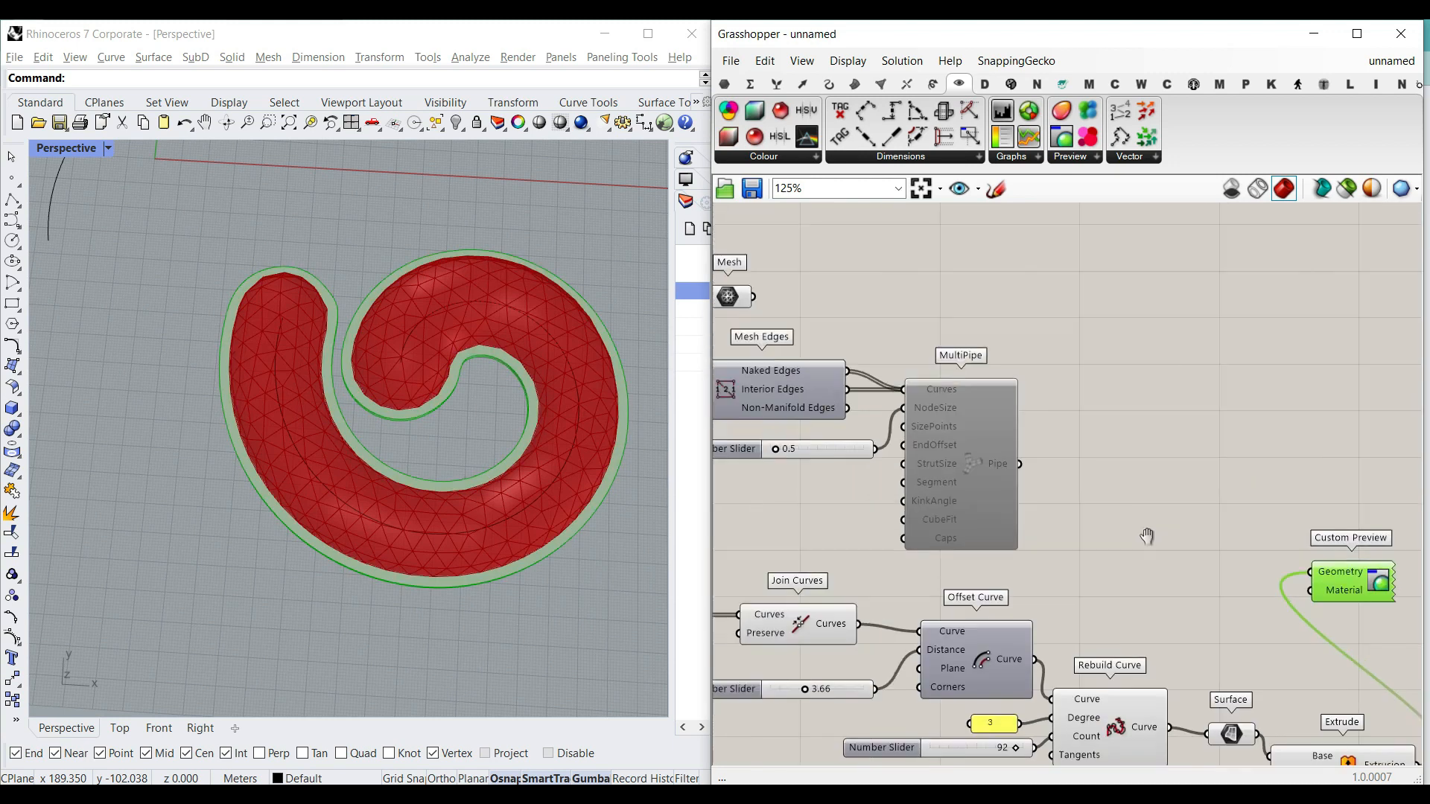
{"action": "left_click_drag", "start_coordinate": [1207, 492], "coordinate": [1100, 329]}
Add a Colour Swatch and connect it to the Material input of the mesh's Custom Preview.
{"action": "scroll", "coordinate": [1041, 344], "scroll_direction": "up", "scroll_amount": 6}
{"action": "double_click", "coordinate": [1041, 344]}
{"action": "type", "text": "swat"}
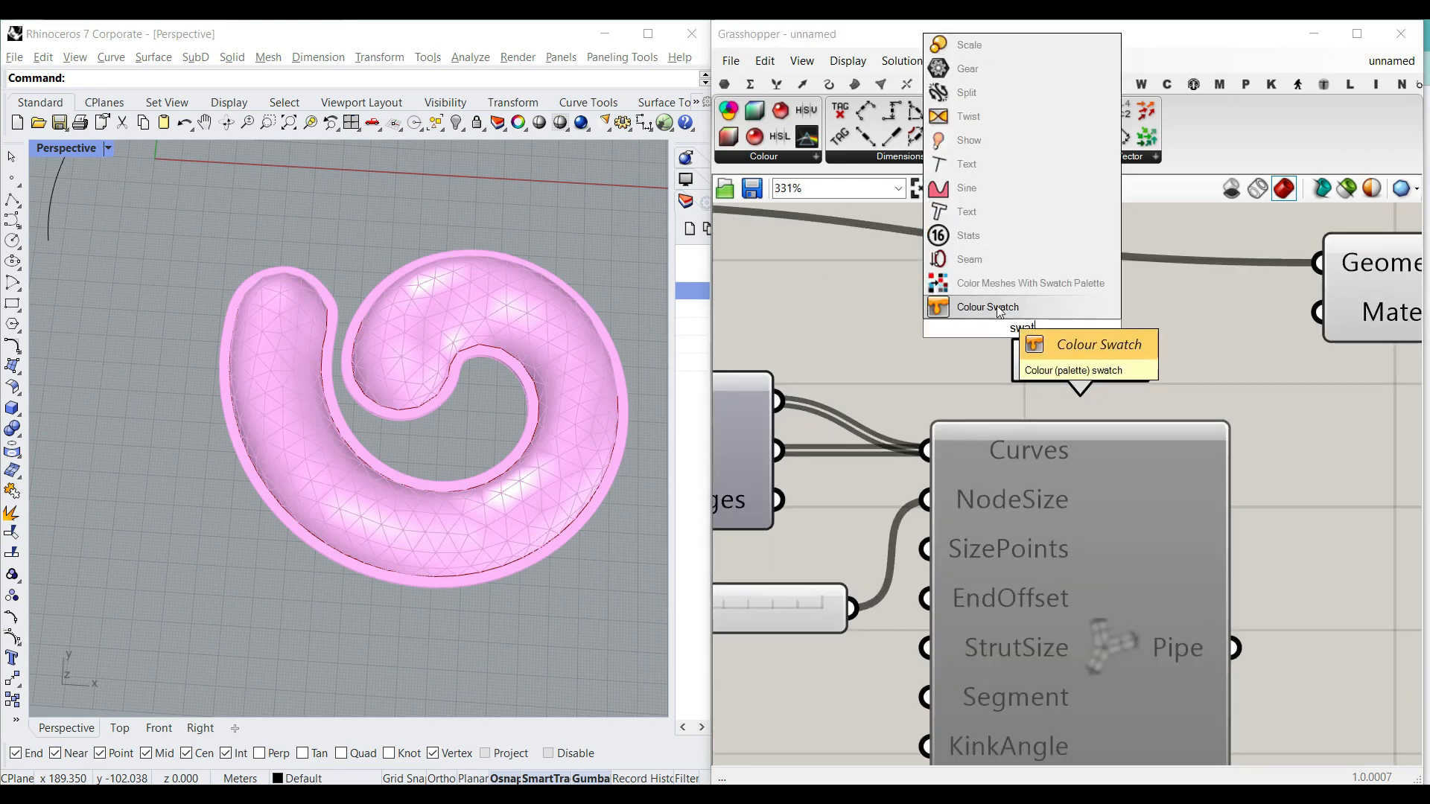
{"action": "left_click", "coordinate": [1000, 306]}
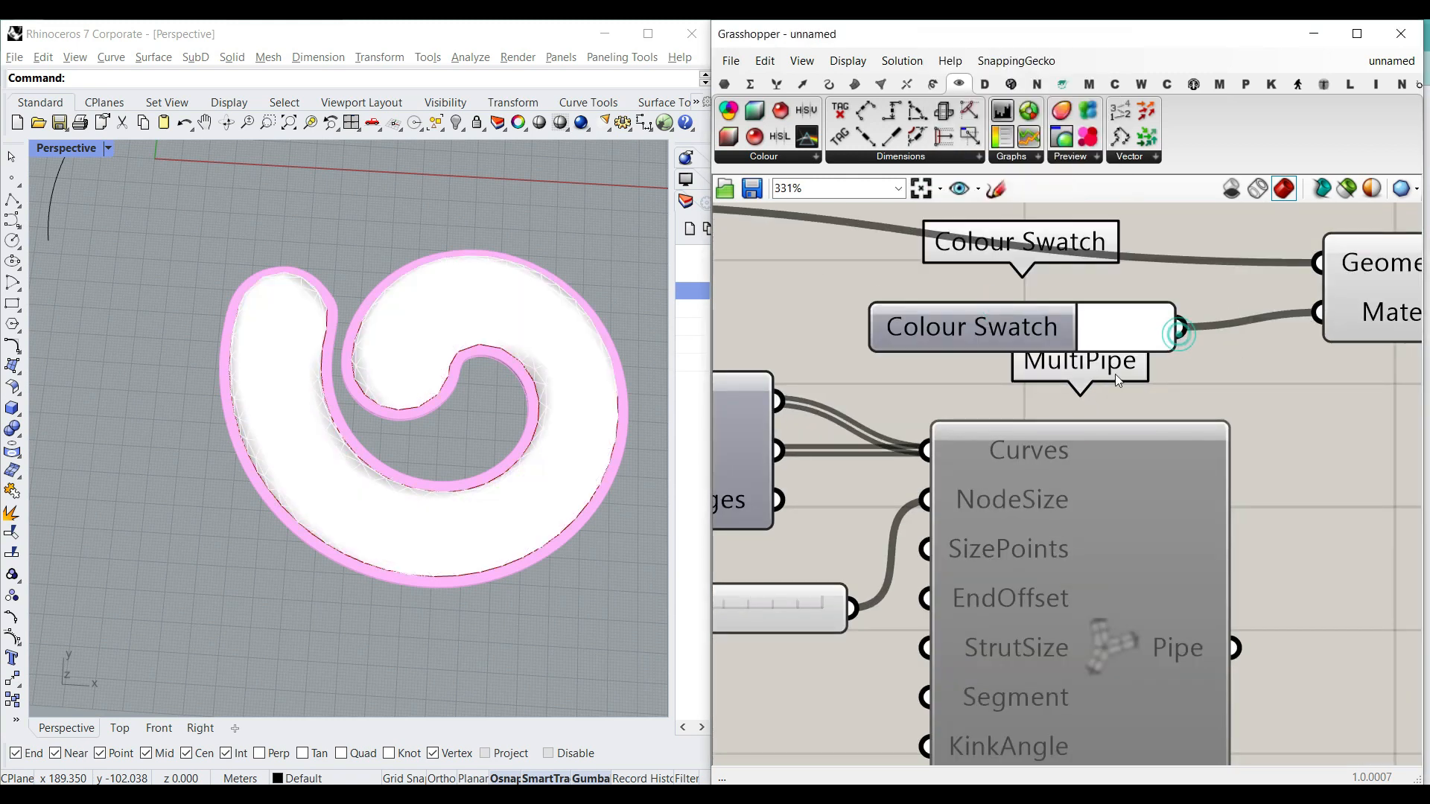
Set the Colour Swatch of the mesh's Custom Preview to yellow (R 255, G 255, B 0).
{"action": "left_click", "coordinate": [1111, 335]}
{"action": "left_click_drag", "start_coordinate": [1297, 493], "coordinate": [1175, 516]}
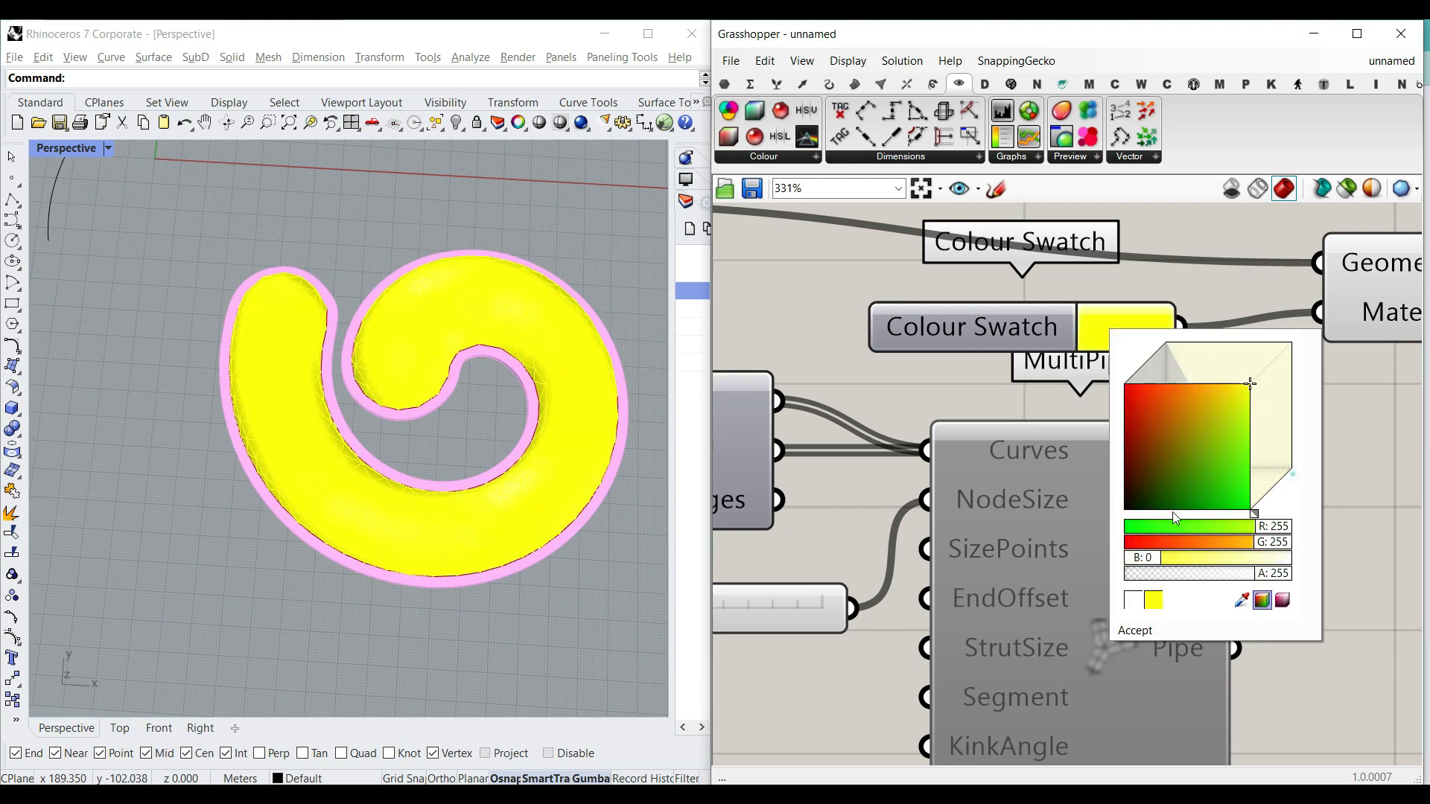
{"action": "right_click_drag", "start_coordinate": [1026, 327], "coordinate": [948, 460]}
{"action": "scroll", "coordinate": [949, 460], "scroll_direction": "down", "scroll_amount": 5}
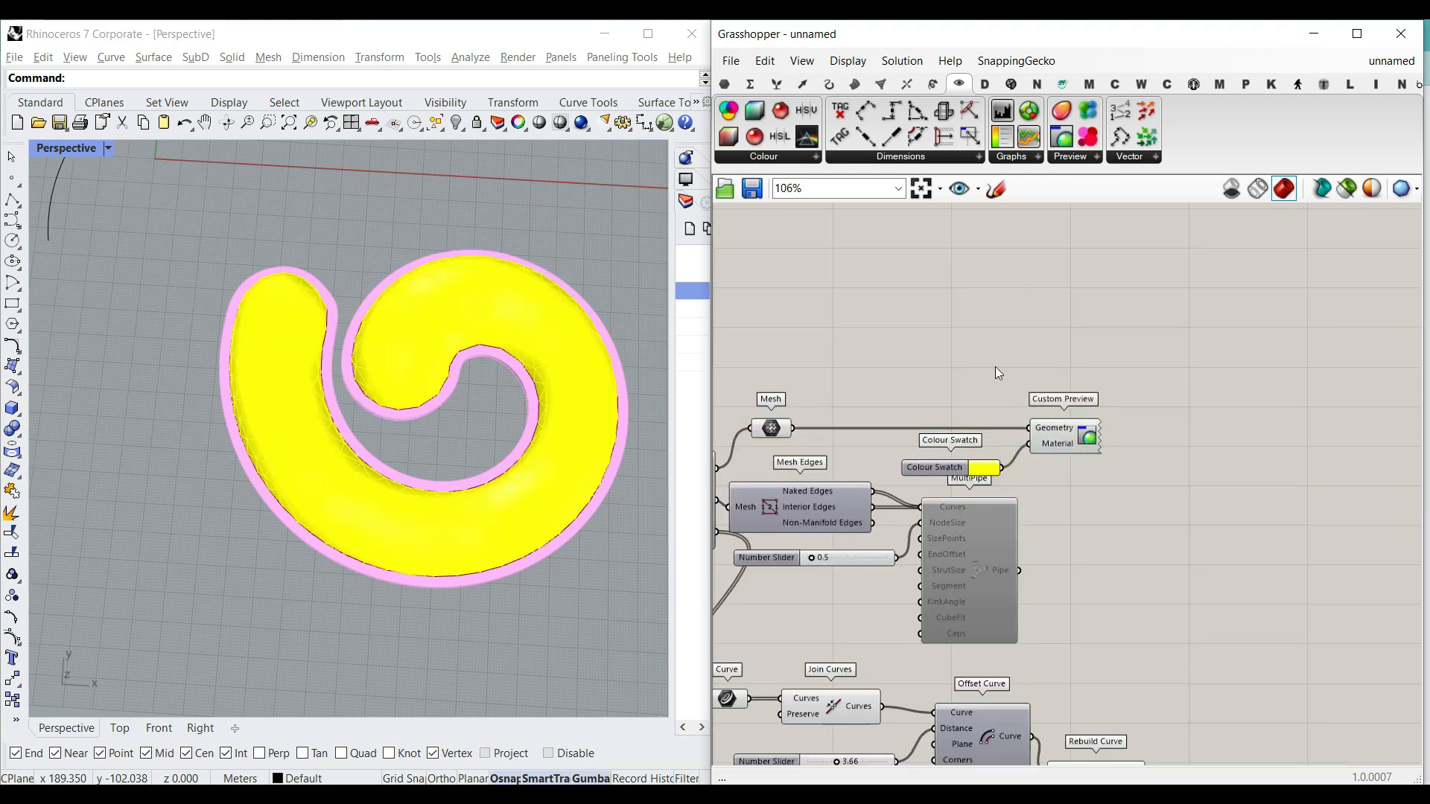
Add a second Mesh Edges component and connect the triangulated Mesh parameter to its Mesh input.
{"action": "scroll", "coordinate": [810, 452], "scroll_direction": "up", "scroll_amount": 4}
{"action": "right_click_drag", "start_coordinate": [810, 452], "coordinate": [1011, 472]}
{"action": "left_click", "coordinate": [880, 83]}
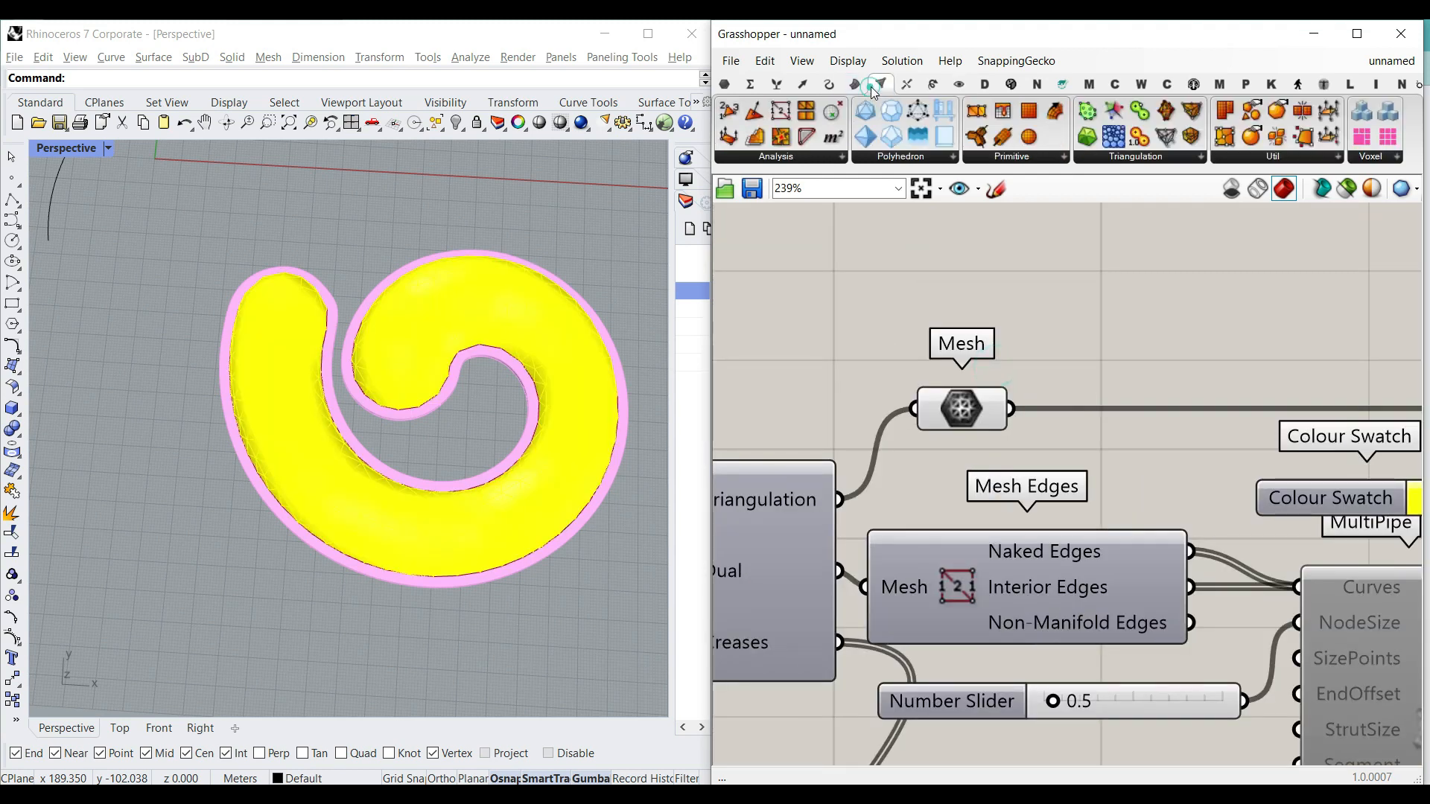
{"action": "left_click_drag", "start_coordinate": [780, 110], "coordinate": [1117, 432]}
{"action": "left_click_drag", "start_coordinate": [961, 483], "coordinate": [990, 397]}
{"action": "left_click", "coordinate": [851, 341]}
Examine the yellow triangulated mesh, its edges and the pink extruded base from several angles in the Perspective viewport.
{"action": "mouse_move", "coordinate": [446, 462]}
{"action": "right_mouse_down"}
{"action": "mouse_move", "coordinate": [370, 402]}
{"action": "mouse_move", "coordinate": [444, 435]}
{"action": "mouse_move", "coordinate": [542, 271]}
{"action": "mouse_move", "coordinate": [460, 486]}
{"action": "right_mouse_up"}
{"action": "scroll", "coordinate": [370, 402], "scroll_direction": "up", "scroll_amount": 3}
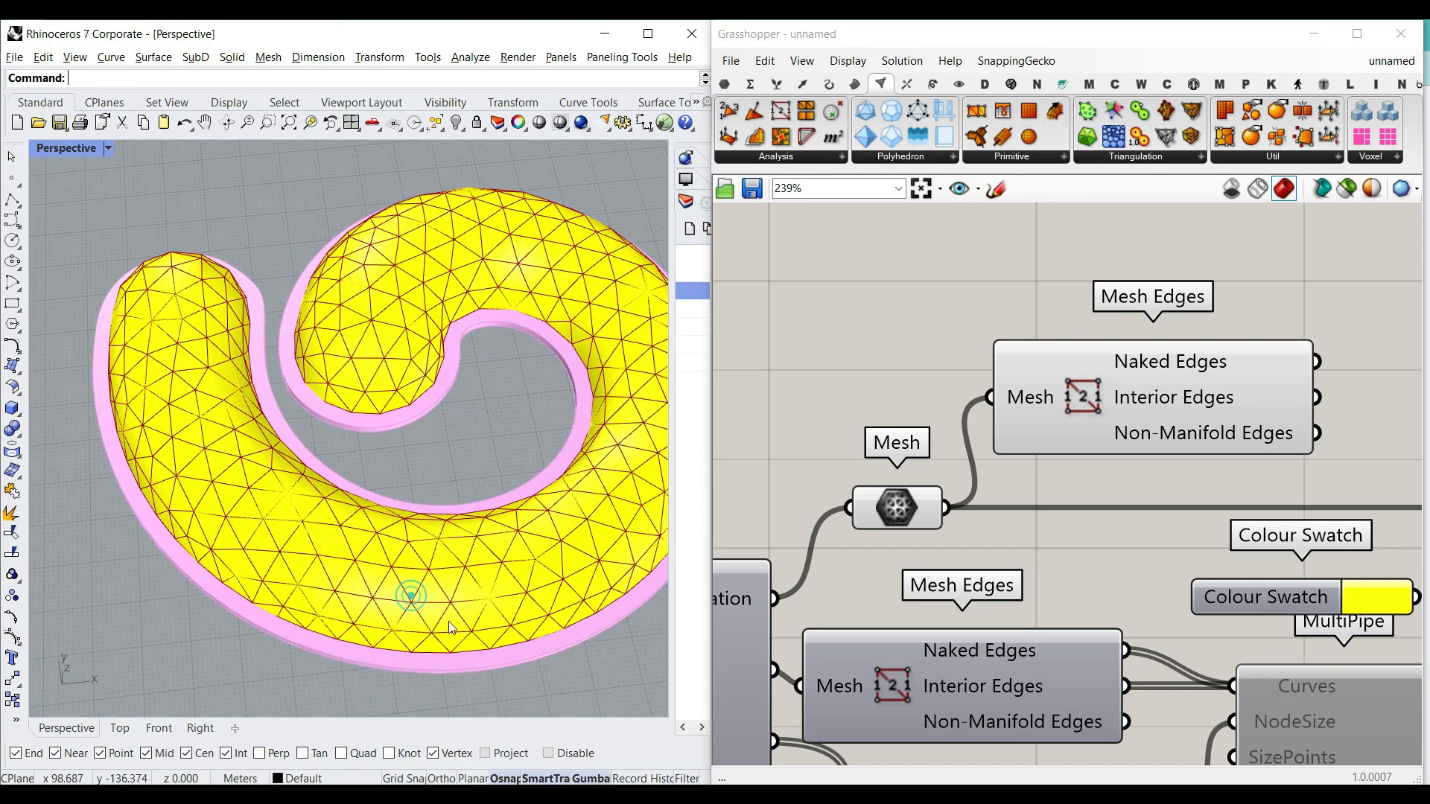
{"action": "scroll", "coordinate": [448, 621], "scroll_direction": "down", "scroll_amount": 4}
{"action": "scroll", "coordinate": [470, 527], "scroll_direction": "down", "scroll_amount": 2}
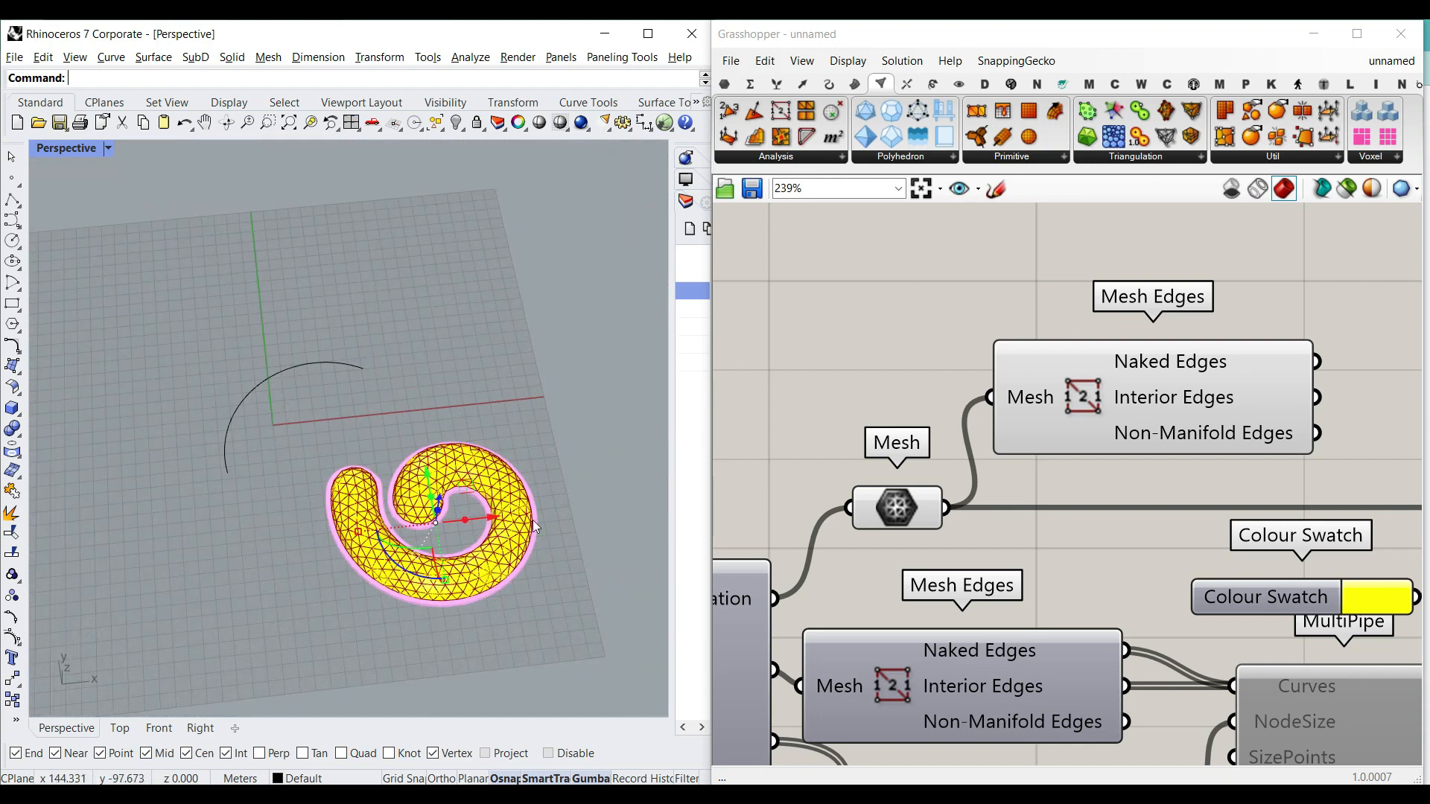
{"action": "right_click_drag", "start_coordinate": [501, 575], "coordinate": [380, 328]}
{"action": "scroll", "coordinate": [370, 332], "scroll_direction": "up", "scroll_amount": 6}
{"action": "scroll", "coordinate": [402, 403], "scroll_direction": "down", "scroll_amount": 6}
{"action": "right_click_drag", "start_coordinate": [408, 401], "coordinate": [462, 602]}
{"action": "scroll", "coordinate": [462, 602], "scroll_direction": "up", "scroll_amount": 5}
{"action": "left_click", "coordinate": [788, 333]}
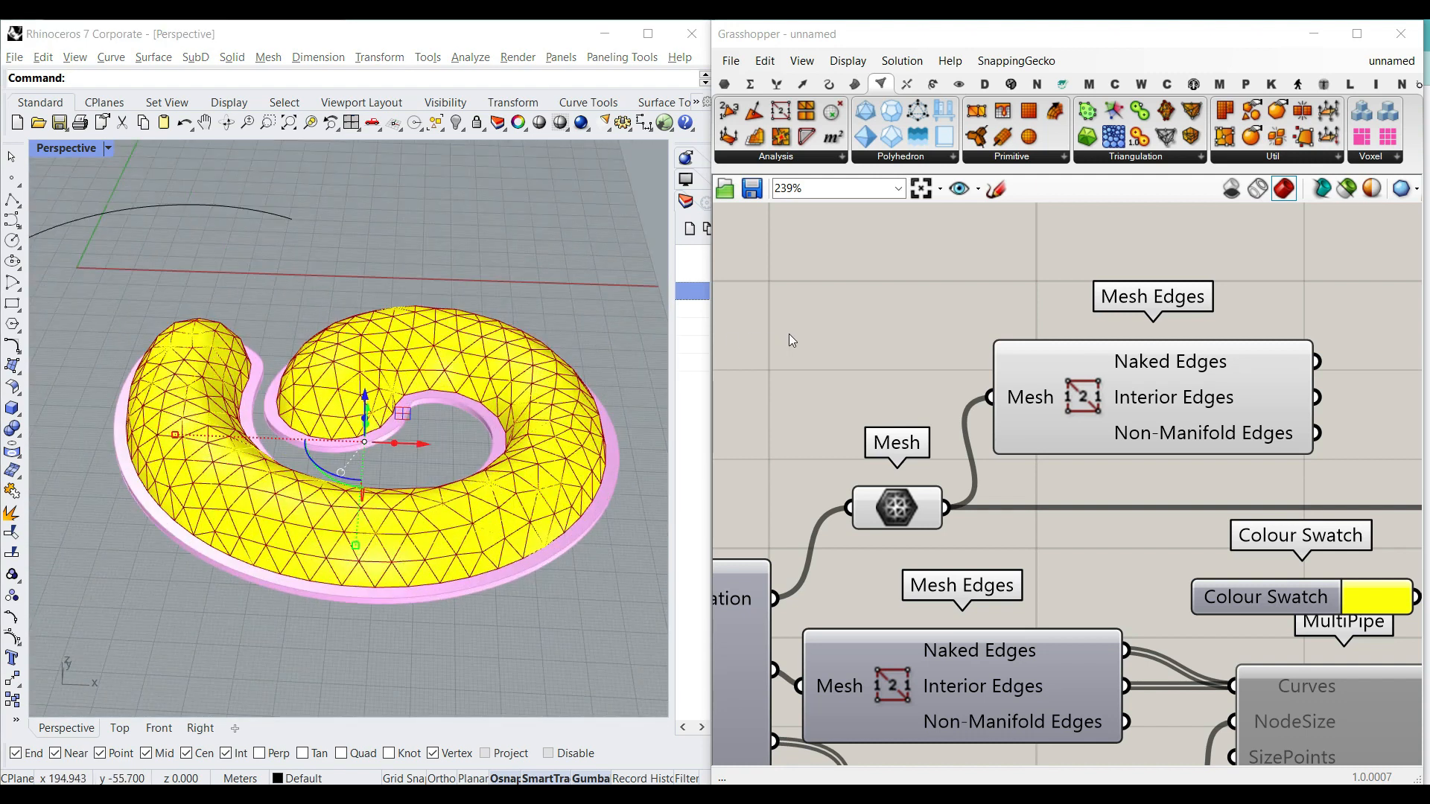
Set the three Gene Pool values to 10.000, 14.204 and 20.000.
{"action": "scroll", "coordinate": [1092, 480], "scroll_direction": "down", "scroll_amount": 3}
{"action": "scroll", "coordinate": [1092, 479], "scroll_direction": "down", "scroll_amount": 5}
{"action": "right_click_drag", "start_coordinate": [940, 505], "coordinate": [1303, 484]}
{"action": "right_click_drag", "start_coordinate": [1043, 492], "coordinate": [1291, 482]}
{"action": "right_click_drag", "start_coordinate": [968, 489], "coordinate": [1278, 482]}
{"action": "scroll", "coordinate": [920, 479], "scroll_direction": "up", "scroll_amount": 3}
{"action": "scroll", "coordinate": [1017, 473], "scroll_direction": "up", "scroll_amount": 3}
{"action": "left_click_drag", "start_coordinate": [1021, 478], "coordinate": [1089, 483]}
{"action": "left_click_drag", "start_coordinate": [1078, 456], "coordinate": [931, 461]}
{"action": "left_click_drag", "start_coordinate": [1105, 491], "coordinate": [1035, 488]}
{"action": "mouse_move", "coordinate": [1146, 508]}
{"action": "left_mouse_down"}
{"action": "mouse_move", "coordinate": [1169, 485]}
{"action": "mouse_move", "coordinate": [1113, 506]}
{"action": "mouse_move", "coordinate": [1131, 506]}
{"action": "left_mouse_up"}
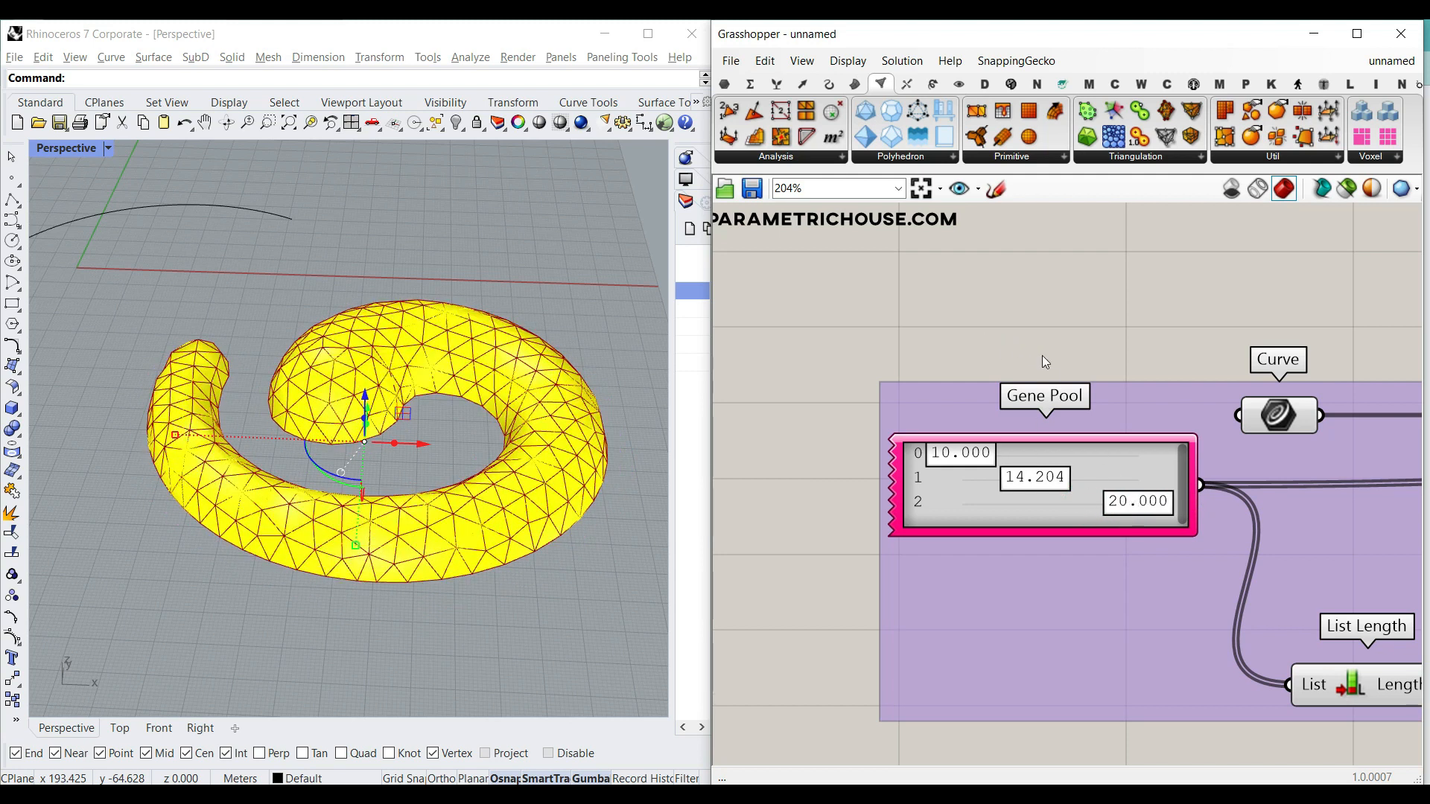
Set the Distance slider of Offset Curve to 1.36.
{"action": "scroll", "coordinate": [1043, 363], "scroll_direction": "down", "scroll_amount": 8}
{"action": "scroll", "coordinate": [1060, 499], "scroll_direction": "up", "scroll_amount": 8}
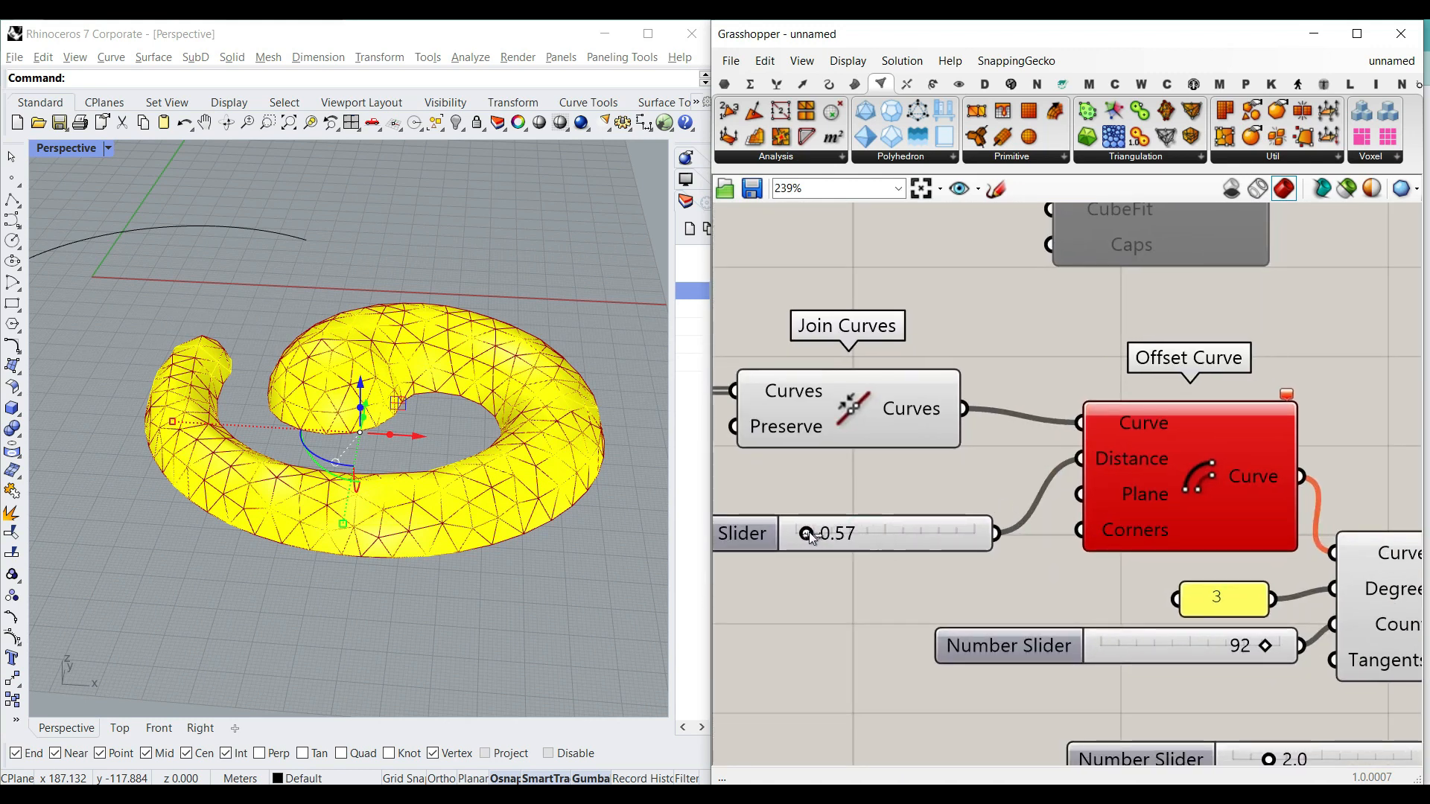
{"action": "left_click", "coordinate": [916, 393]}
Select the Curve parameter holding the creases to check its outline, and bake the Curves output of Join Curves.
{"action": "right_click_drag", "start_coordinate": [479, 424], "coordinate": [417, 462]}
{"action": "scroll", "coordinate": [320, 387], "scroll_direction": "up", "scroll_amount": 4}
{"action": "right_click_drag", "start_coordinate": [878, 420], "coordinate": [1214, 445]}
{"action": "right_click_drag", "start_coordinate": [969, 447], "coordinate": [977, 505]}
{"action": "scroll", "coordinate": [978, 570], "scroll_direction": "down", "scroll_amount": 3}
{"action": "scroll", "coordinate": [910, 322], "scroll_direction": "up", "scroll_amount": 4}
{"action": "left_click", "coordinate": [1007, 666]}
{"action": "right_click", "coordinate": [1000, 659]}
{"action": "right_click_drag", "start_coordinate": [1261, 521], "coordinate": [1139, 476]}
{"action": "right_click", "coordinate": [1263, 649]}
{"action": "left_click", "coordinate": [1287, 624]}
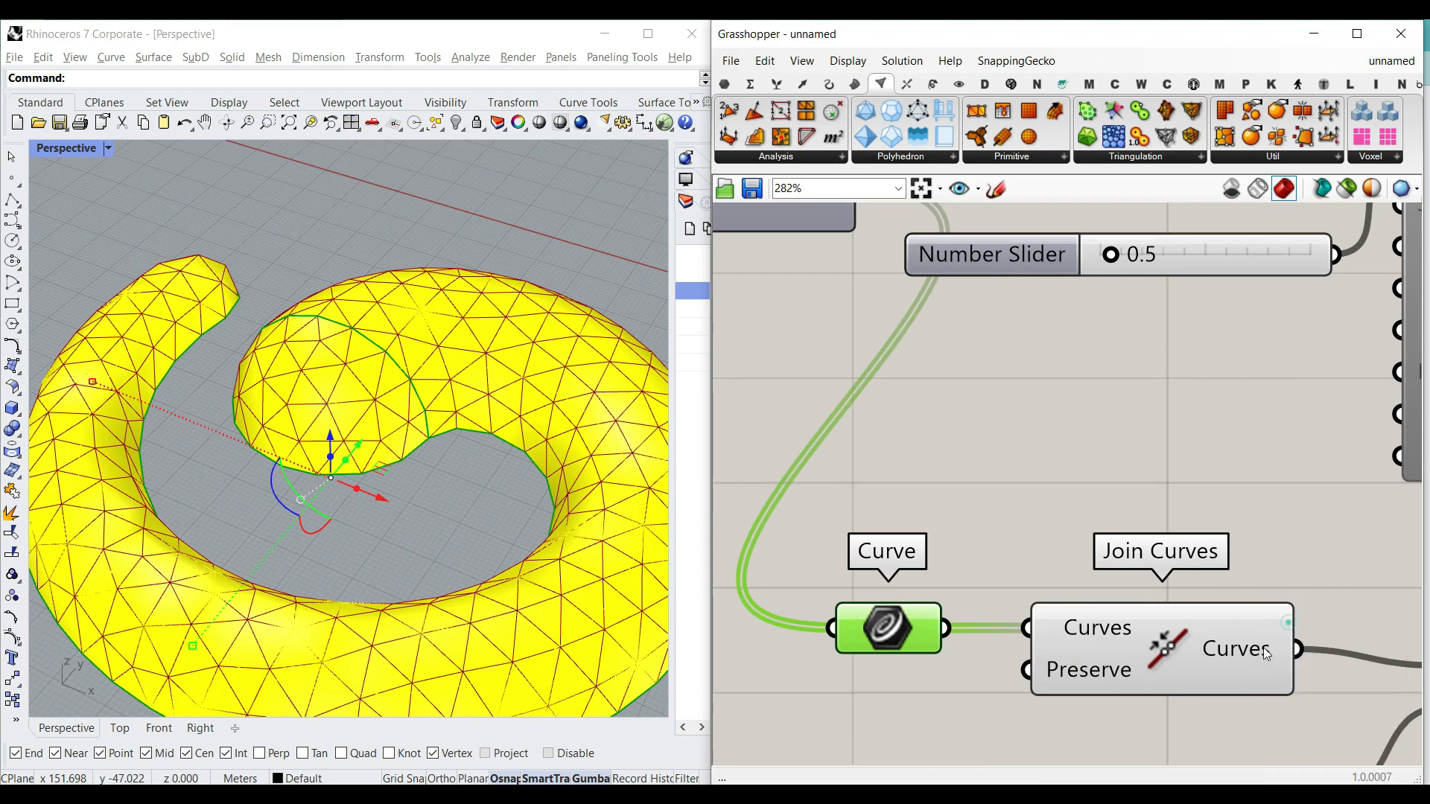
{"action": "left_click", "coordinate": [1294, 760]}
Move the baked curves away from the mesh to inspect the loop at the pipe's end, and undo the bake.
{"action": "scroll", "coordinate": [497, 474], "scroll_direction": "down", "scroll_amount": 8}
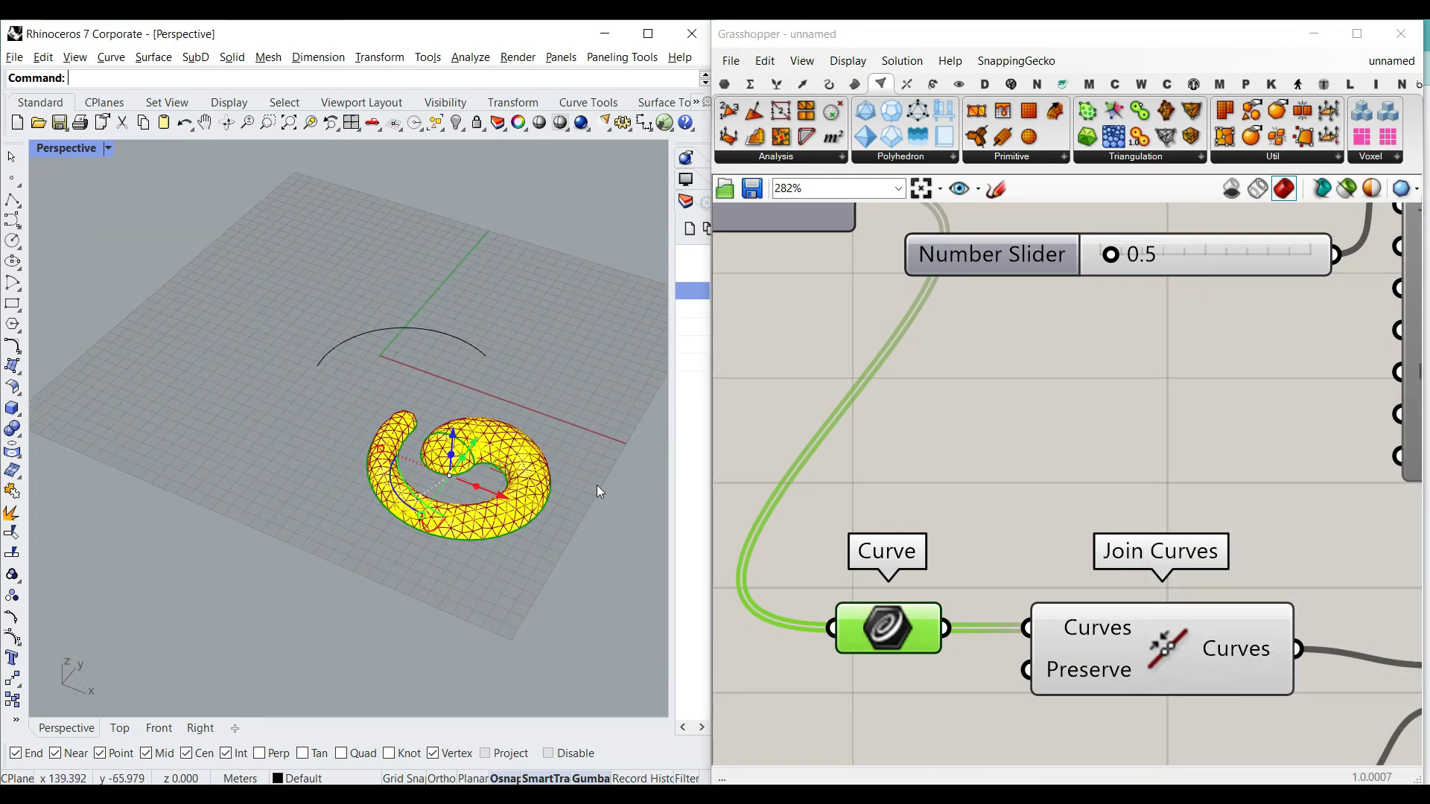
{"action": "scroll", "coordinate": [587, 542], "scroll_direction": "down", "scroll_amount": 4}
{"action": "left_click_drag", "start_coordinate": [546, 508], "coordinate": [358, 484]}
{"action": "left_click", "coordinate": [298, 414]}
{"action": "scroll", "coordinate": [298, 413], "scroll_direction": "up", "scroll_amount": 8}
{"action": "right_click_drag", "start_coordinate": [393, 545], "coordinate": [414, 391]}
{"action": "scroll", "coordinate": [256, 523], "scroll_direction": "up", "scroll_amount": 4}
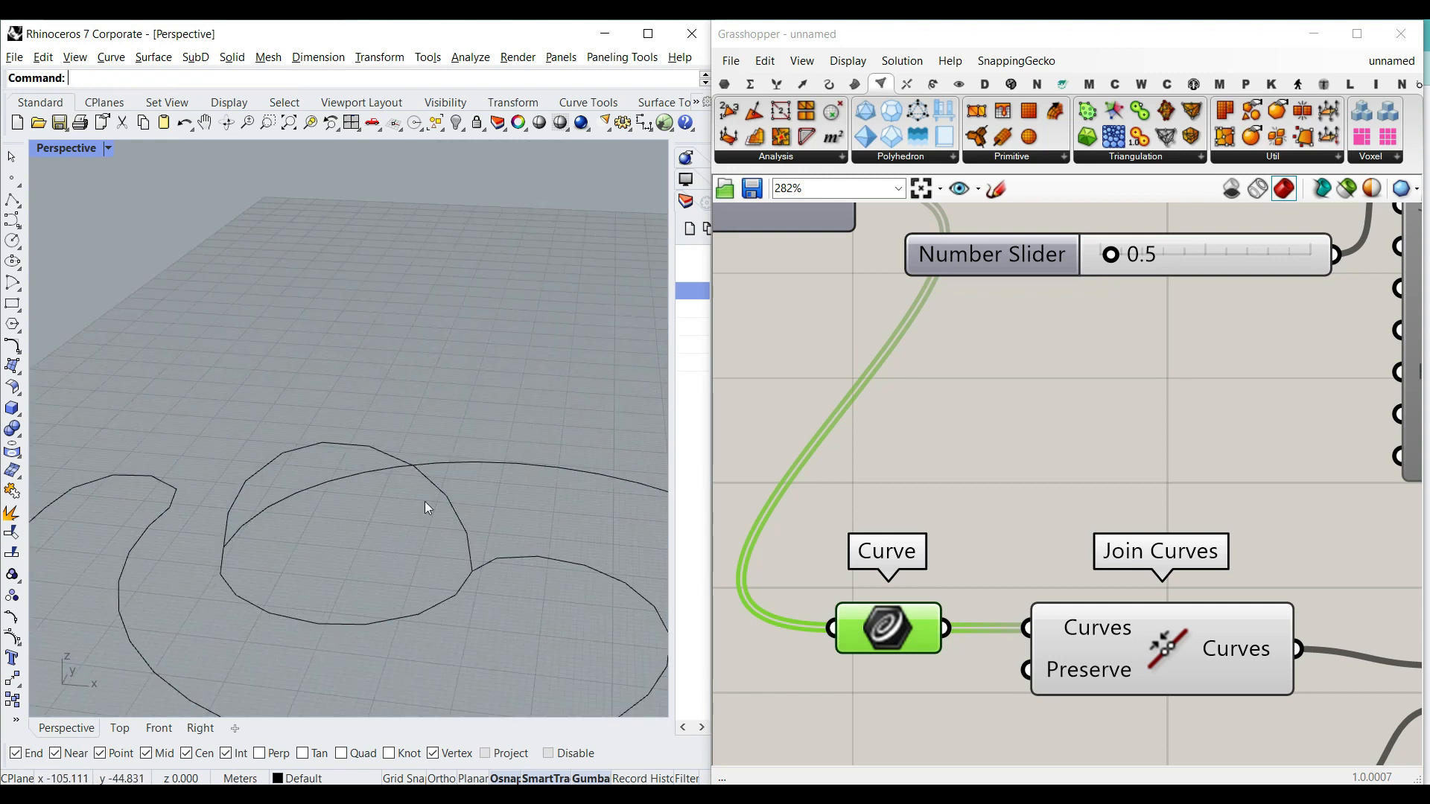
{"action": "scroll", "coordinate": [299, 469], "scroll_direction": "down", "scroll_amount": 7}
{"action": "scroll", "coordinate": [304, 466], "scroll_direction": "down", "scroll_amount": 7}
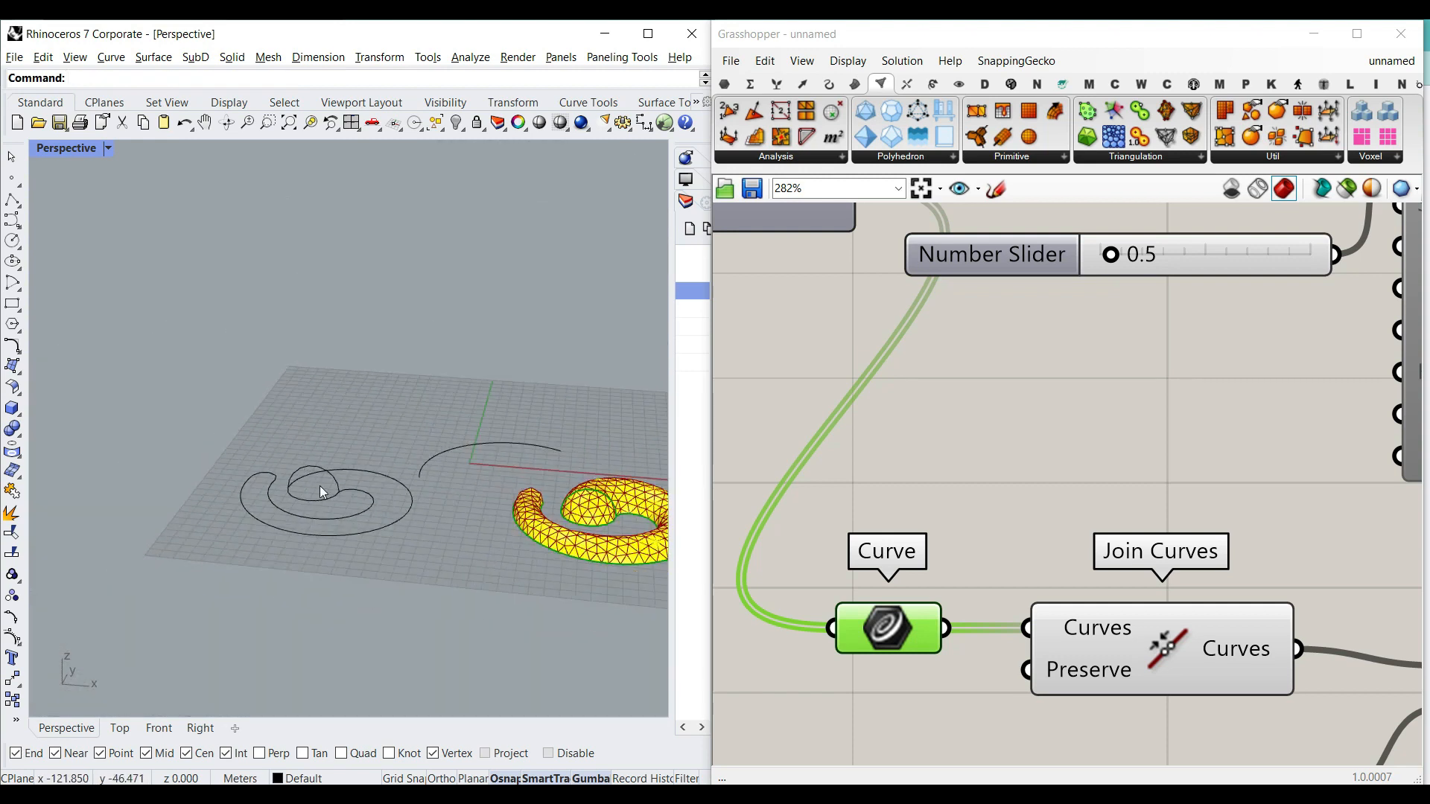
{"action": "right_click_drag", "start_coordinate": [320, 485], "coordinate": [339, 510]}
{"action": "key", "text": "ctrl+z"}
Add a Mesh | Plane intersection component and connect the Triangulation output of TriRemesh to its Mesh input.
{"action": "right_click_drag", "start_coordinate": [1107, 523], "coordinate": [1062, 462]}
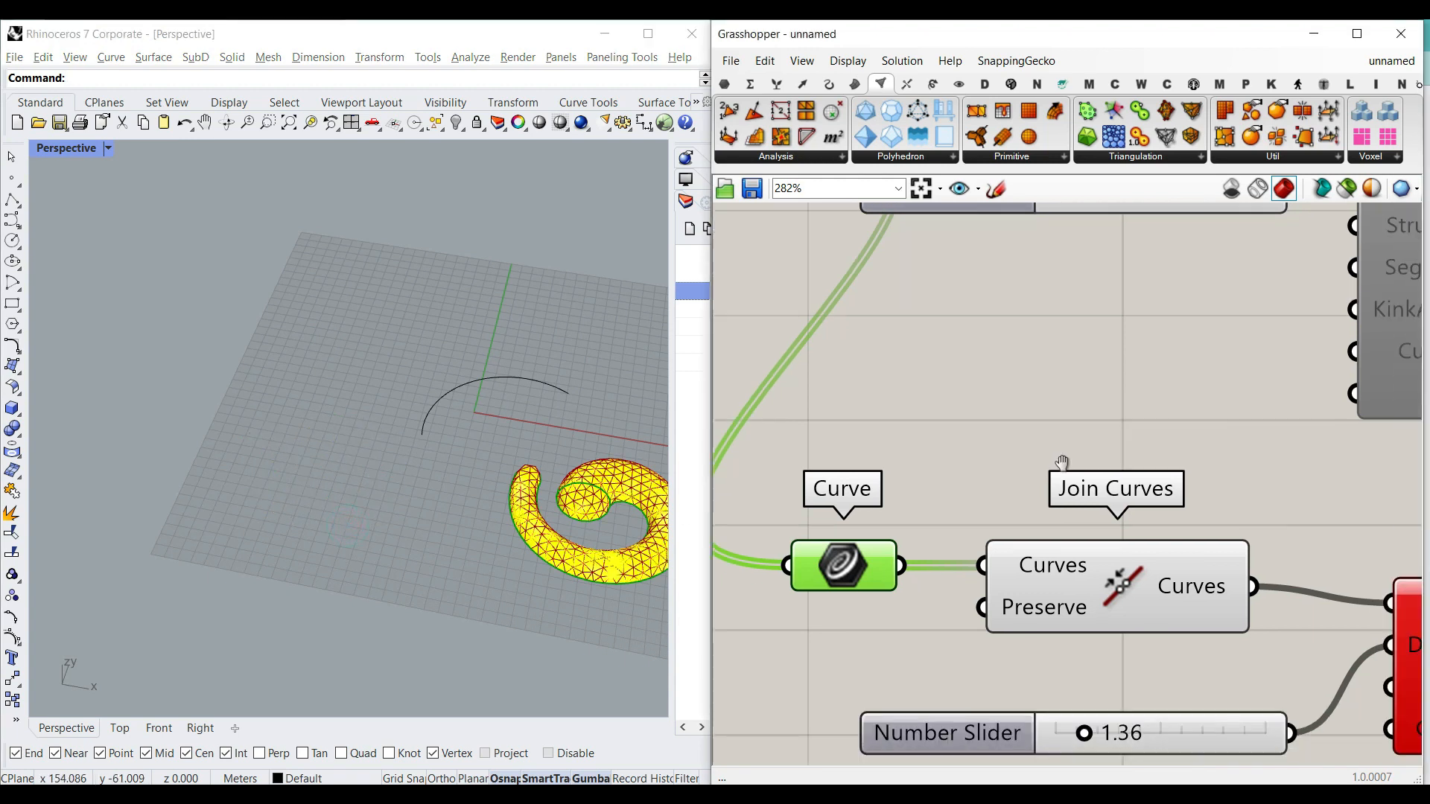
{"action": "scroll", "coordinate": [968, 484], "scroll_direction": "down", "scroll_amount": 1}
{"action": "right_click_drag", "start_coordinate": [878, 549], "coordinate": [947, 624]}
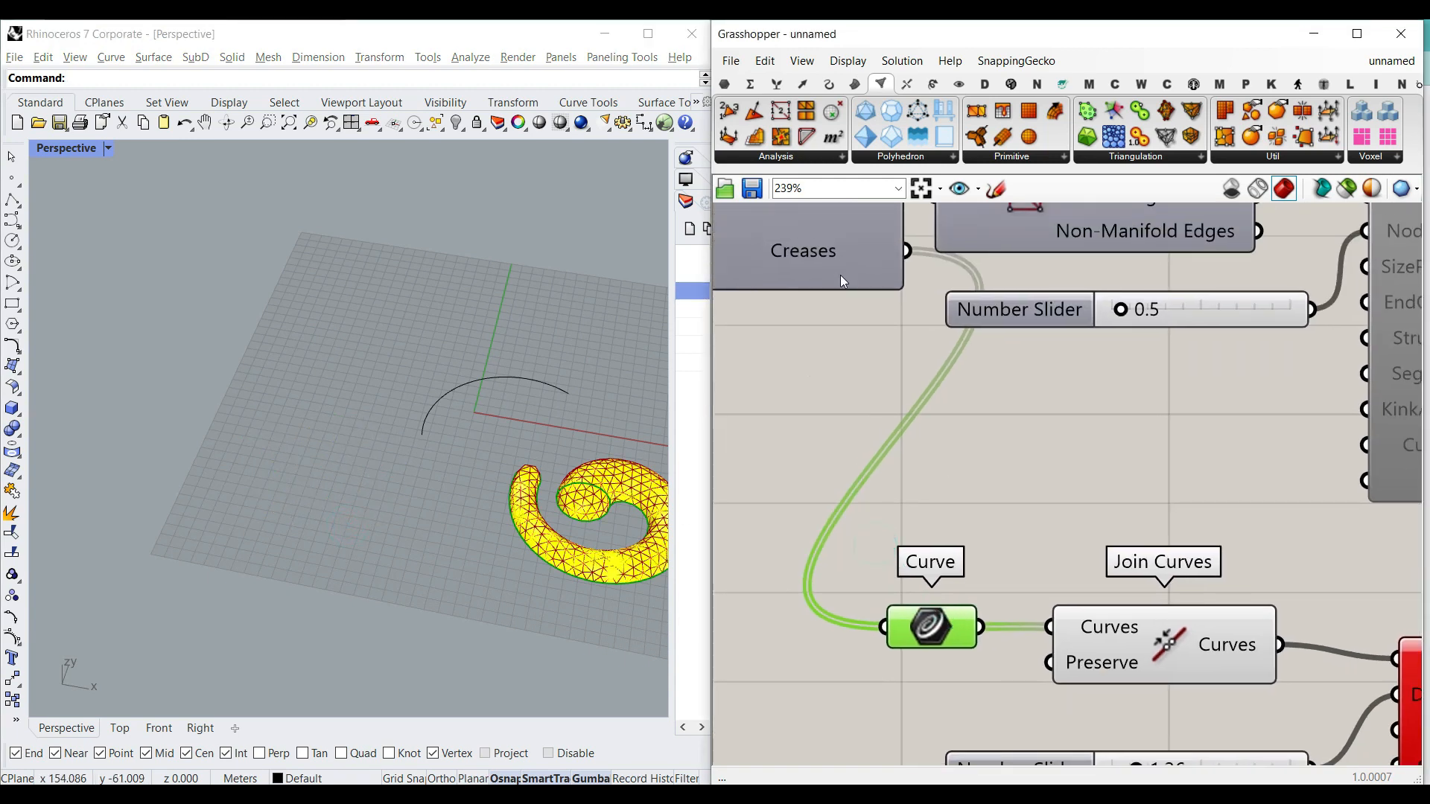
{"action": "left_click", "coordinate": [907, 83]}
{"action": "left_click", "coordinate": [803, 158]}
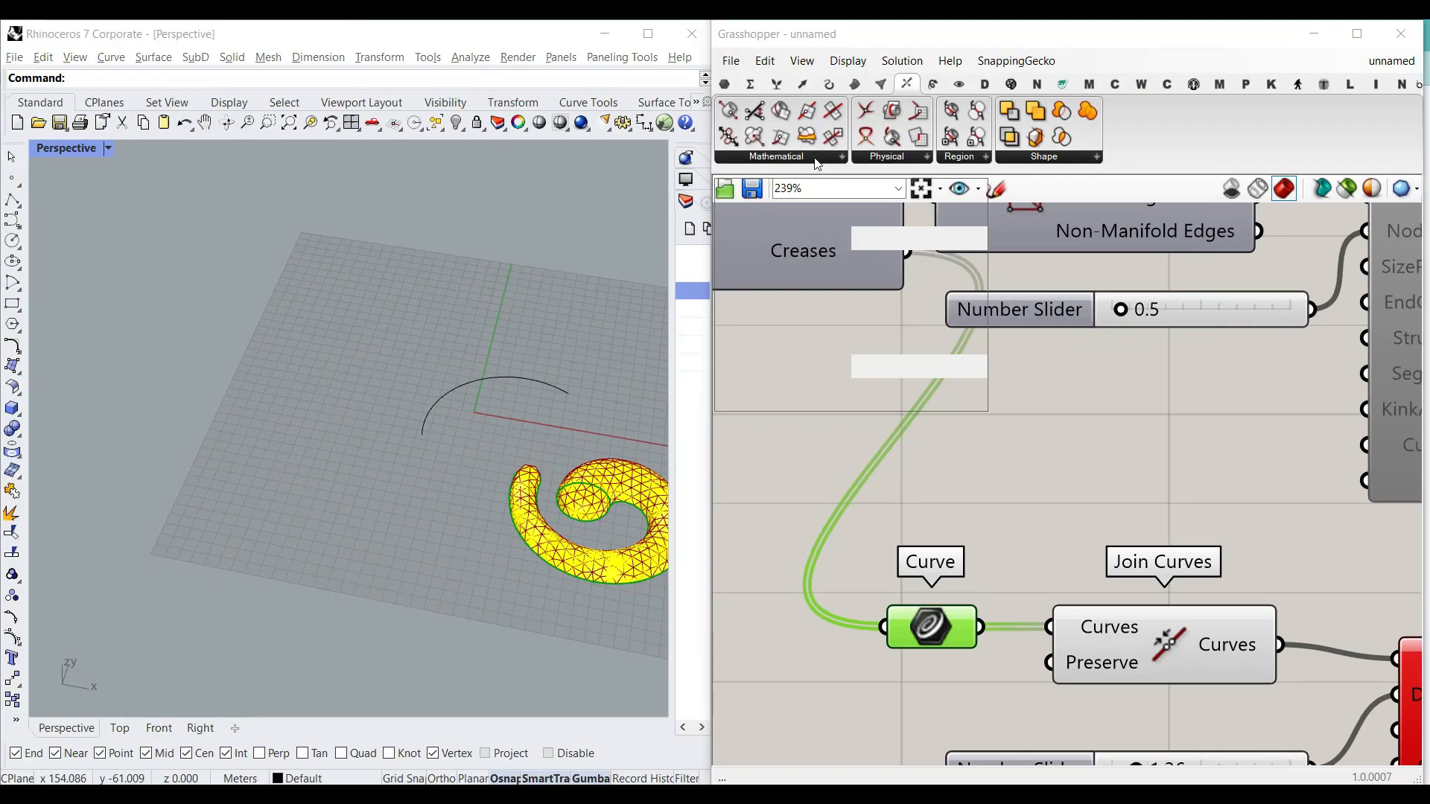
{"action": "left_click", "coordinate": [828, 154]}
{"action": "left_click", "coordinate": [944, 319]}
{"action": "left_click", "coordinate": [998, 522]}
{"action": "right_click_drag", "start_coordinate": [836, 291], "coordinate": [958, 417]}
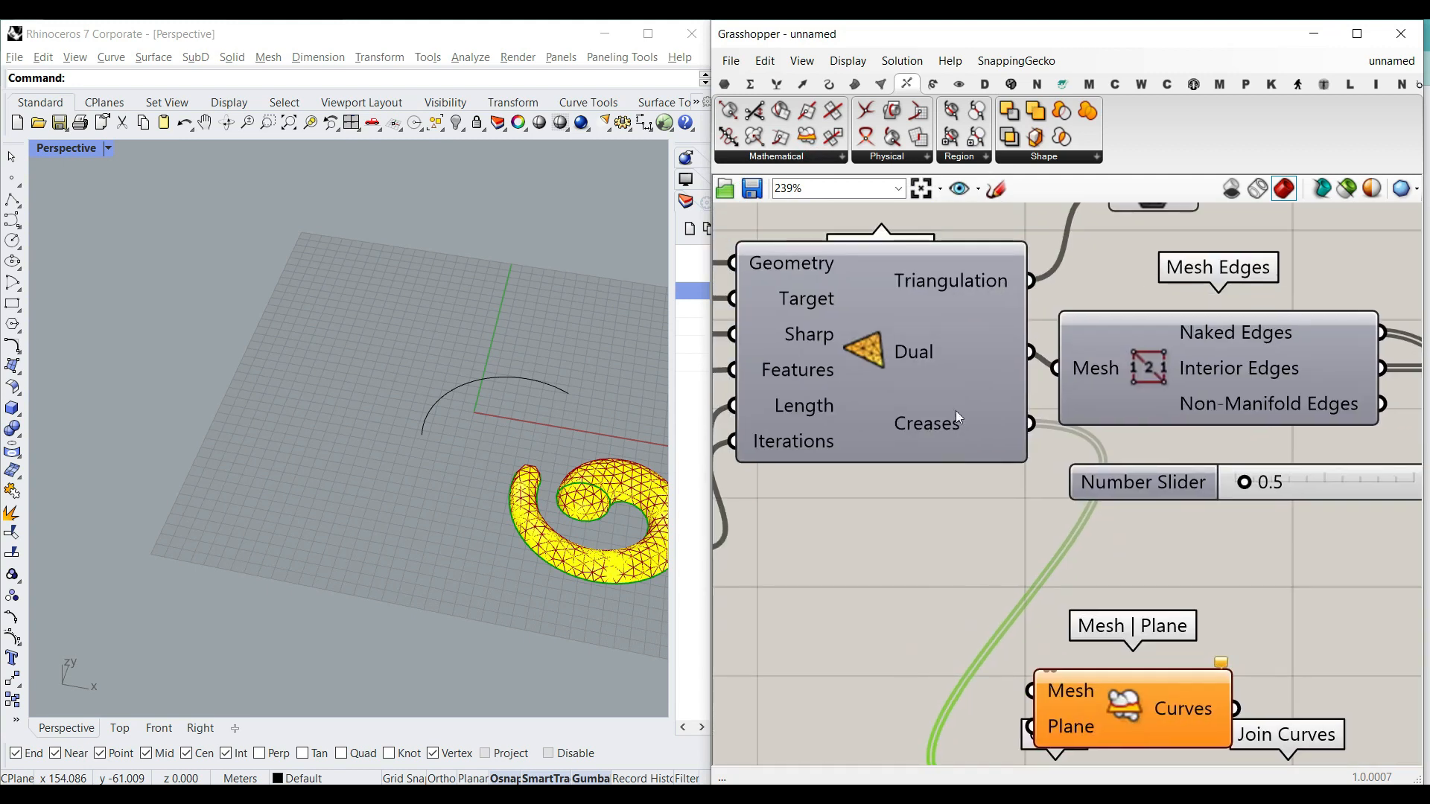
{"action": "left_click_drag", "start_coordinate": [1030, 281], "coordinate": [1030, 691]}
Add an XY Plane component, connect it to the Plane input of Mesh | Plane, and inspect the intersection curves.
{"action": "right_click_drag", "start_coordinate": [912, 741], "coordinate": [976, 566]}
{"action": "double_click", "coordinate": [901, 580]}
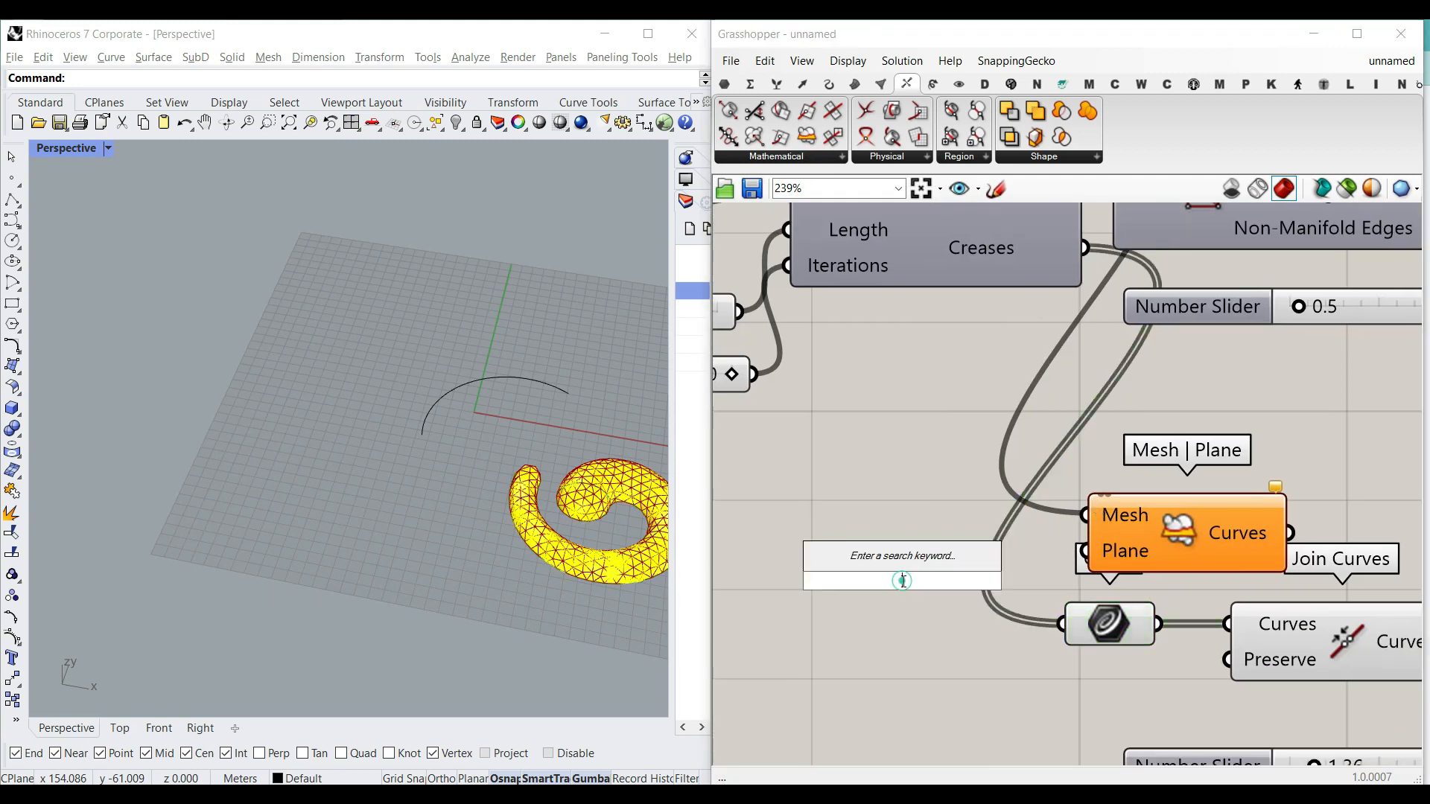
{"action": "type", "text": "xy plane"}
{"action": "left_click", "coordinate": [877, 551]}
{"action": "left_click_drag", "start_coordinate": [1000, 581], "coordinate": [1087, 555]}
{"action": "left_click", "coordinate": [1096, 560]}
{"action": "right_click_drag", "start_coordinate": [504, 568], "coordinate": [479, 453]}
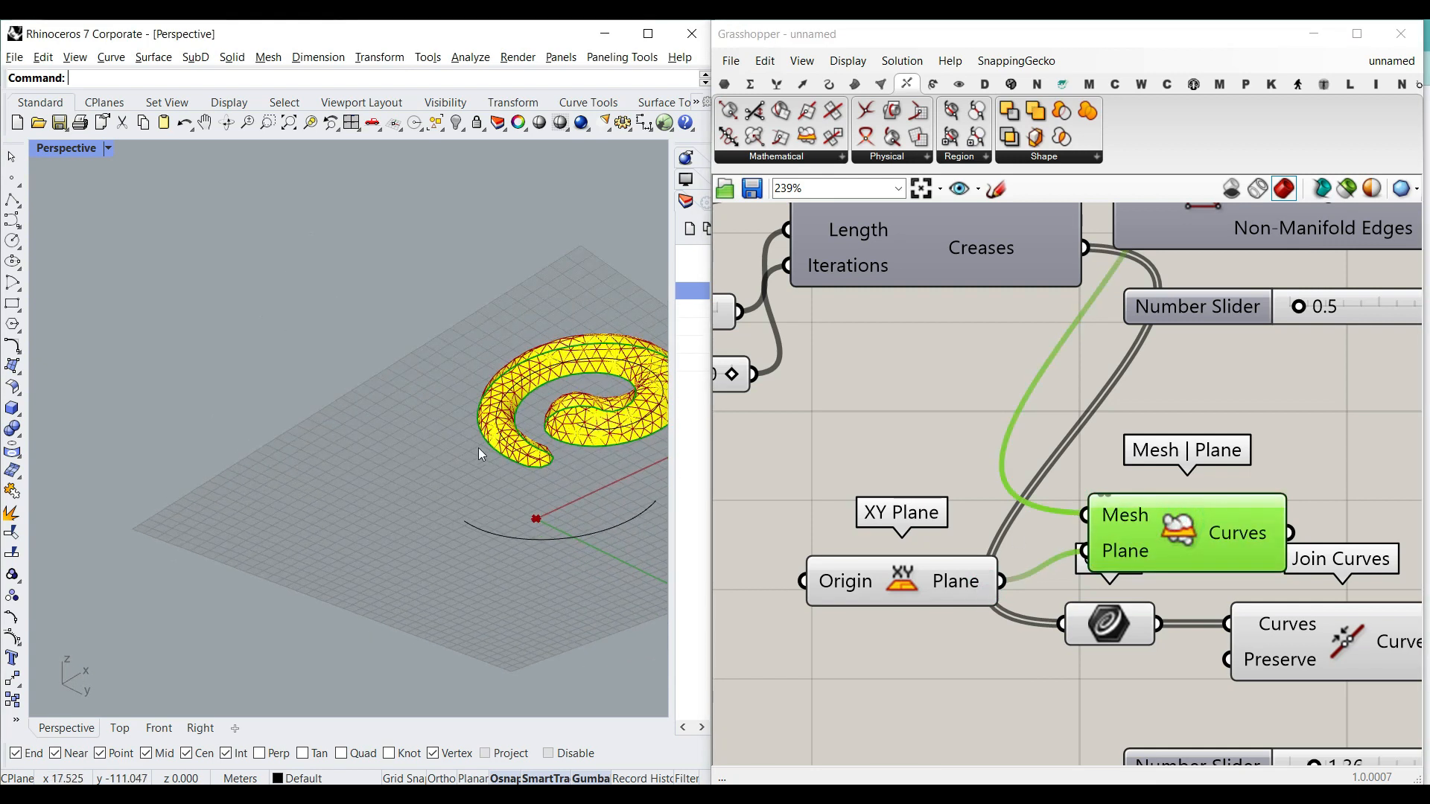
{"action": "scroll", "coordinate": [581, 408], "scroll_direction": "up", "scroll_amount": 4}
Connect the Curves output of Mesh | Plane to Join Curves and delete the Curve parameter that held the creases.
{"action": "right_click_drag", "start_coordinate": [1284, 562], "coordinate": [1069, 520]}
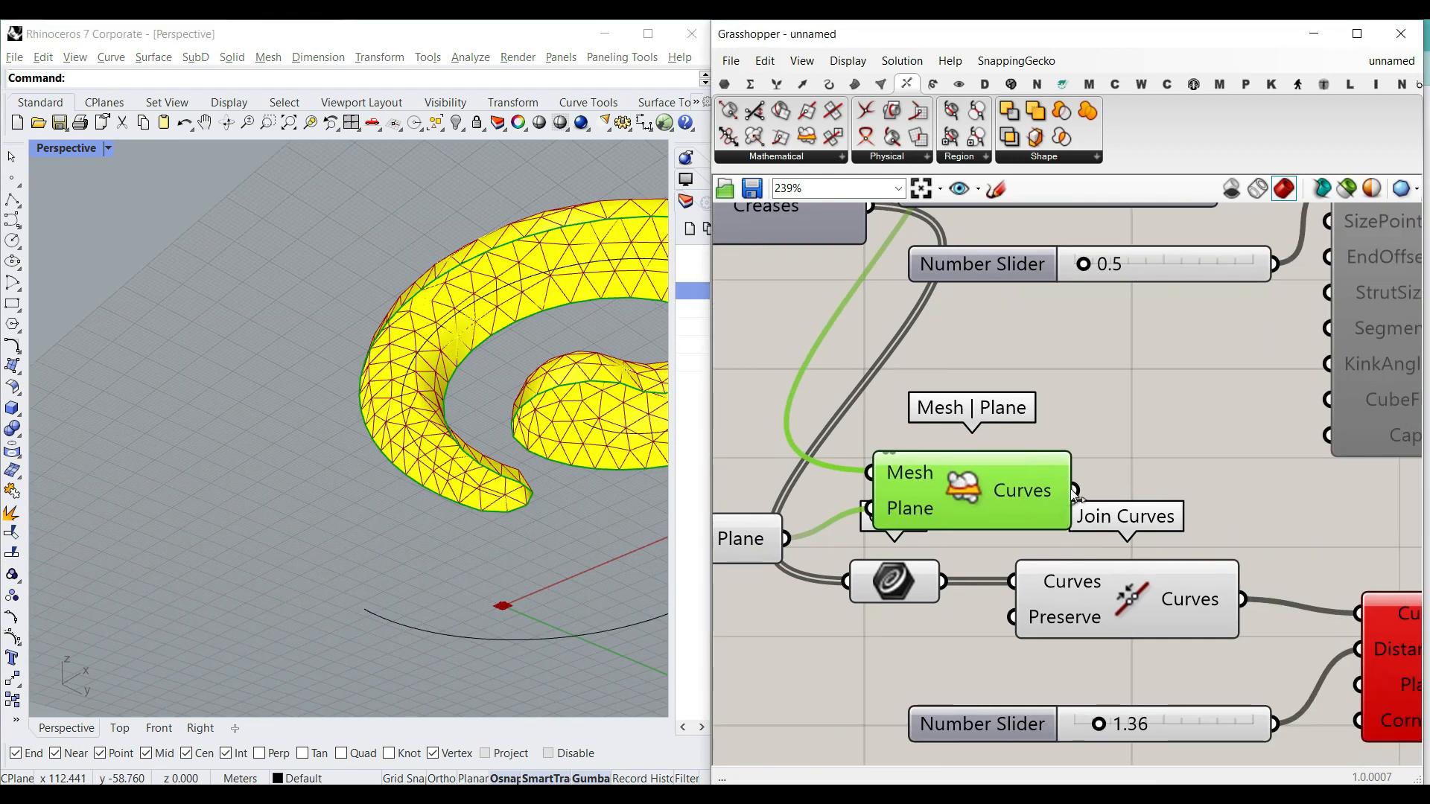
{"action": "left_click_drag", "start_coordinate": [1032, 585], "coordinate": [1031, 583]}
{"action": "left_click", "coordinate": [888, 581]}
{"action": "key", "text": "Delete"}
Hide the preview of the XY Plane and Mesh | Plane components and check the base beneath the mesh.
{"action": "scroll", "coordinate": [985, 604], "scroll_direction": "down", "scroll_amount": 3}
{"action": "scroll", "coordinate": [1021, 575], "scroll_direction": "down", "scroll_amount": 2}
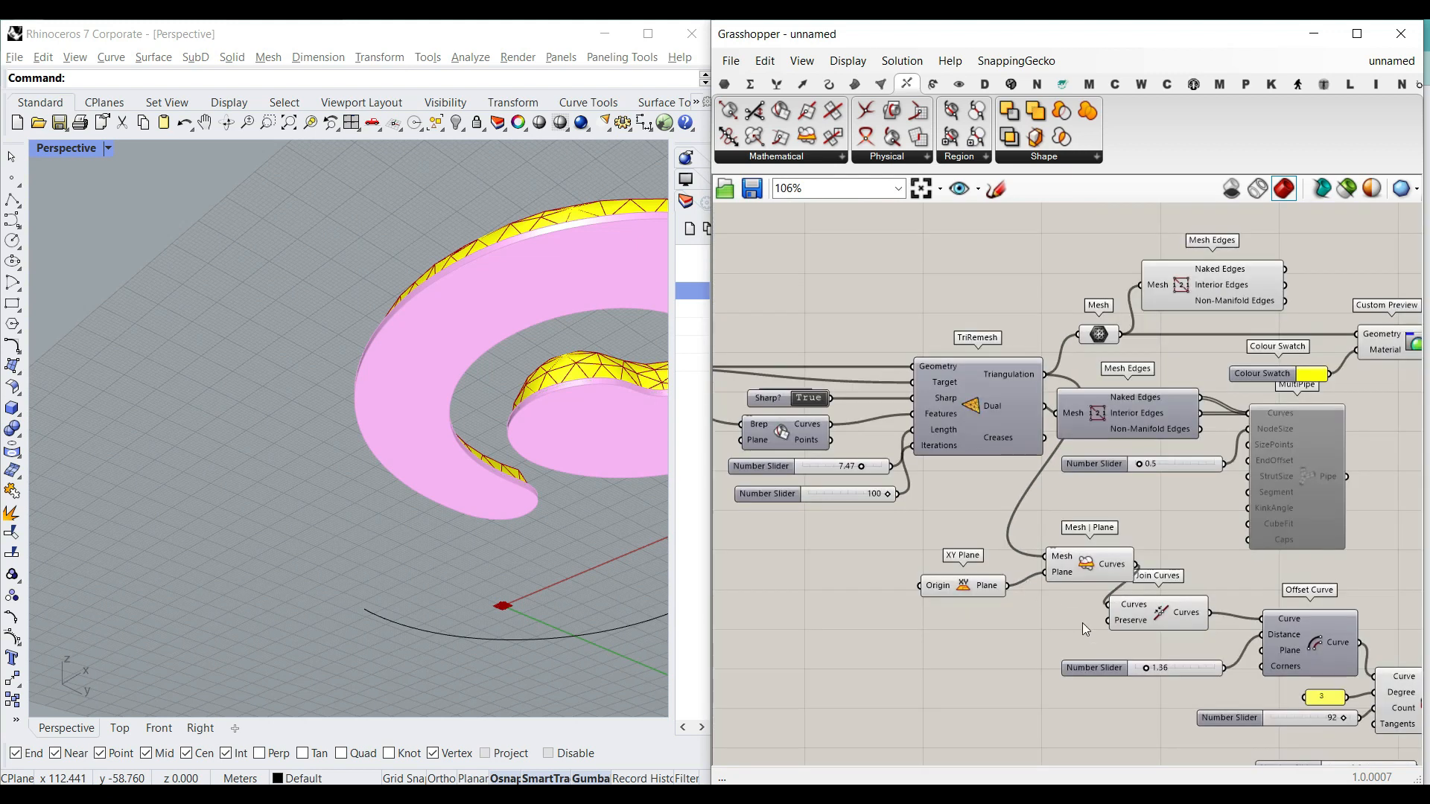
{"action": "left_click_drag", "start_coordinate": [1087, 622], "coordinate": [963, 539]}
{"action": "left_click", "coordinate": [967, 542]}
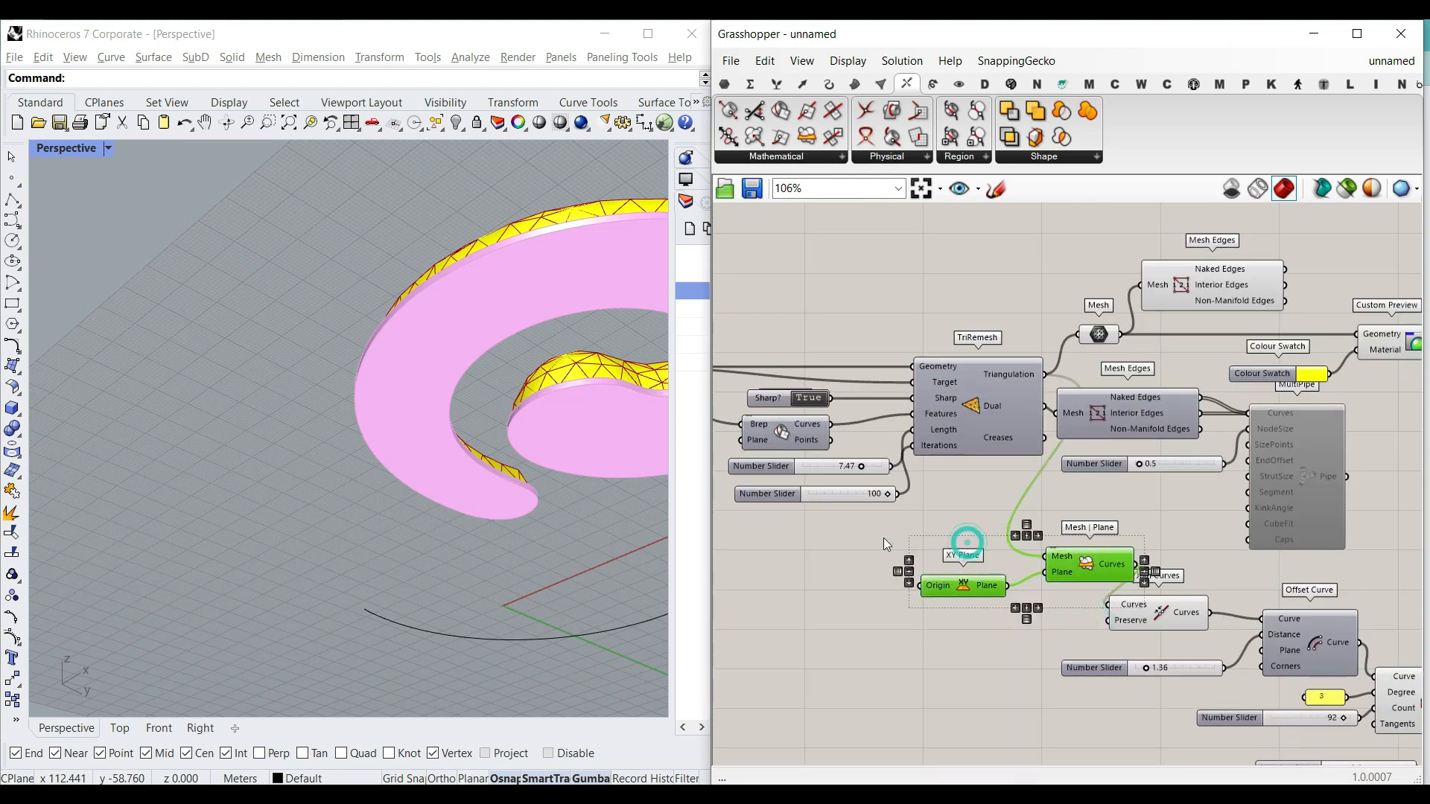
{"action": "scroll", "coordinate": [512, 575], "scroll_direction": "down", "scroll_amount": 8}
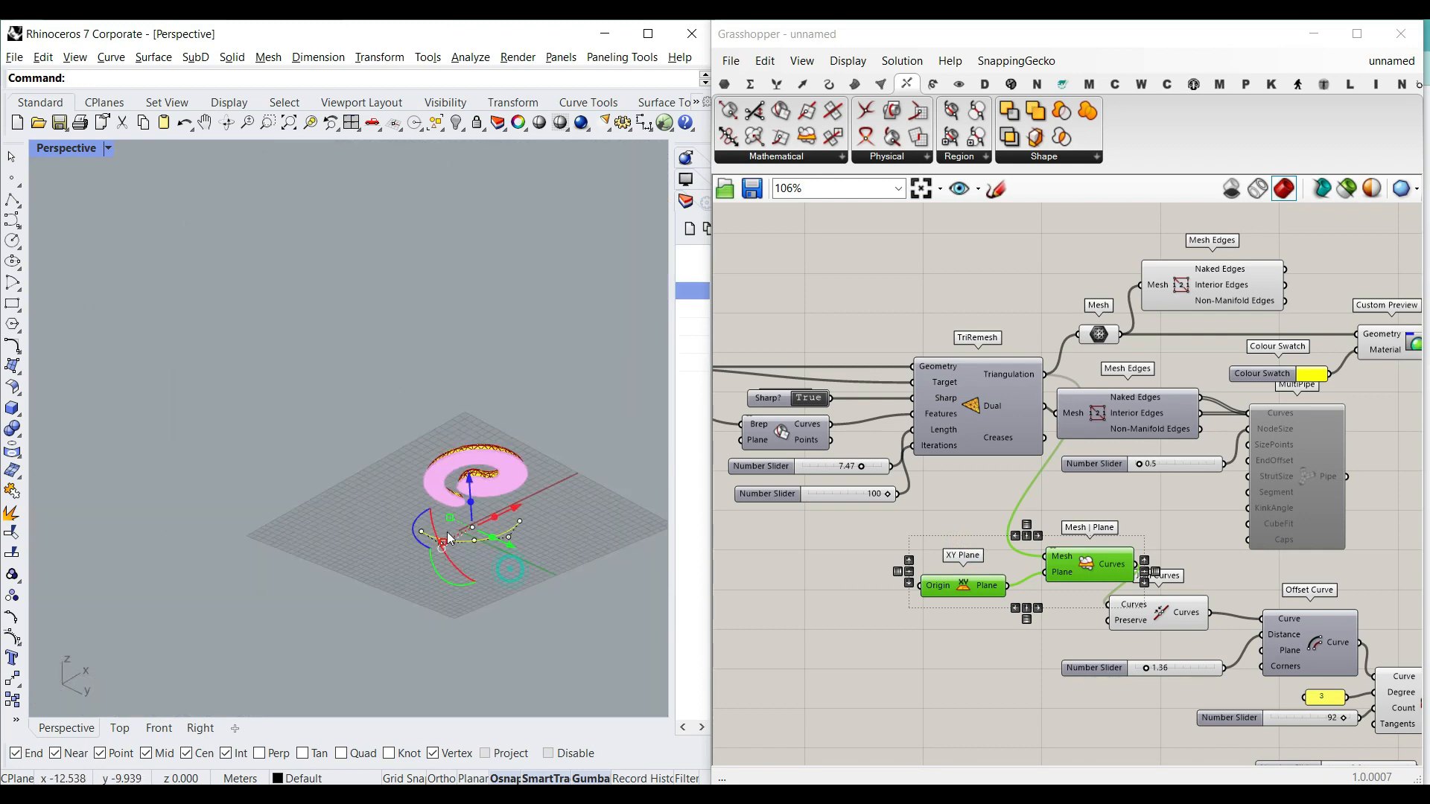
{"action": "scroll", "coordinate": [446, 521], "scroll_direction": "up", "scroll_amount": 8}
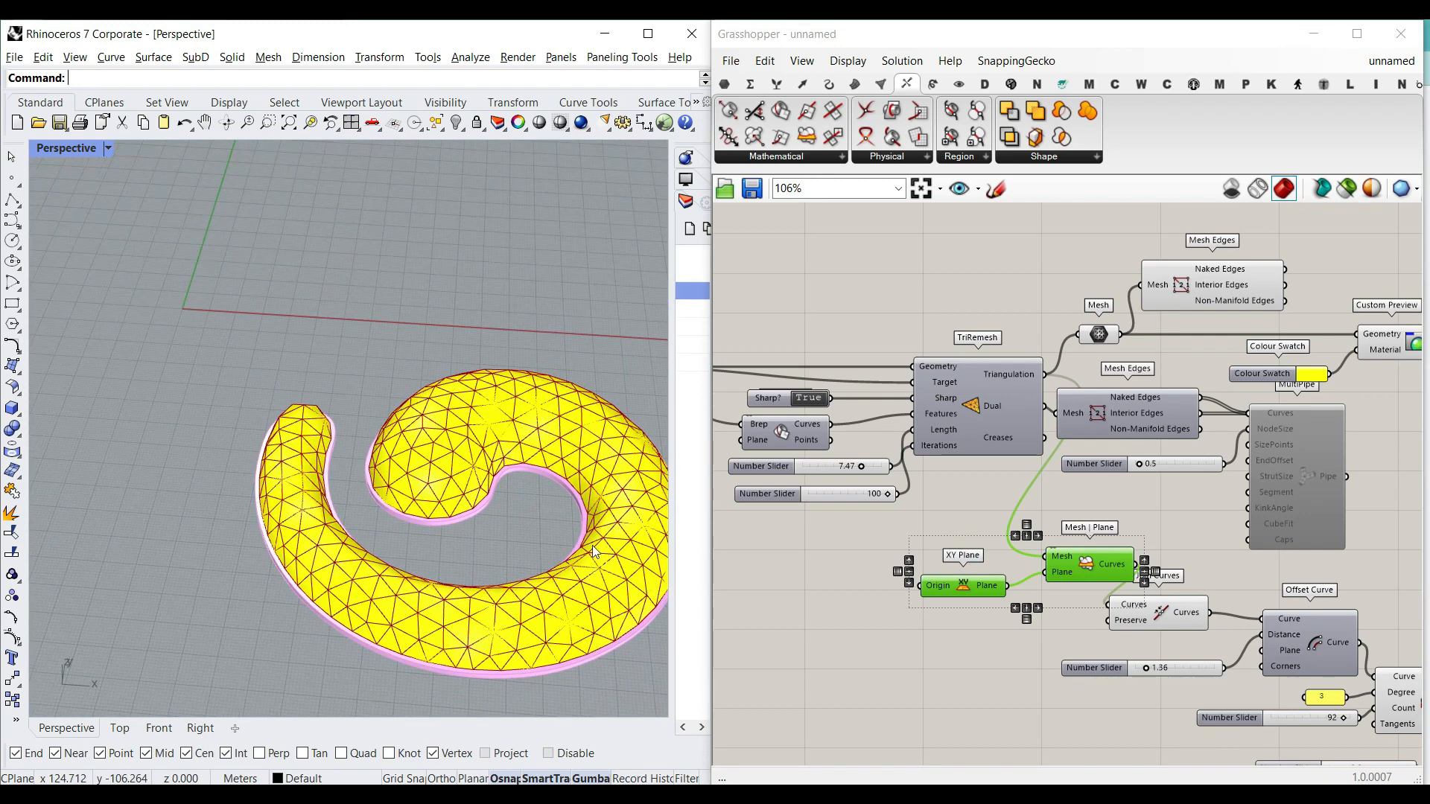
{"action": "scroll", "coordinate": [1193, 699], "scroll_direction": "up", "scroll_amount": 3}
{"action": "left_click_drag", "start_coordinate": [1116, 654], "coordinate": [1162, 654]}
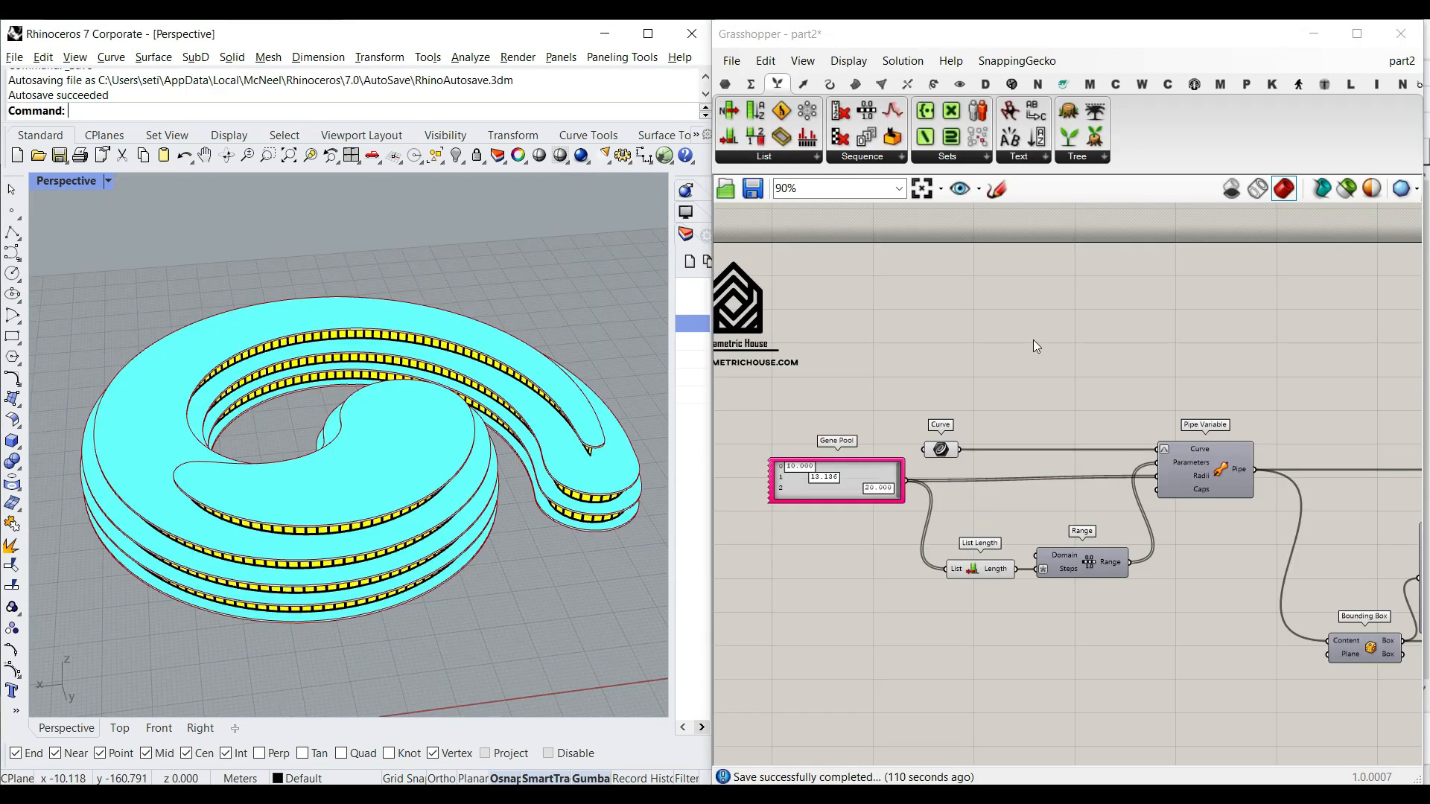
In the part2 definition, adjust the middle Gene Pool value and the Count slider to vary the building's form and floors.
{"action": "scroll", "coordinate": [1035, 342], "scroll_direction": "up", "scroll_amount": 5}
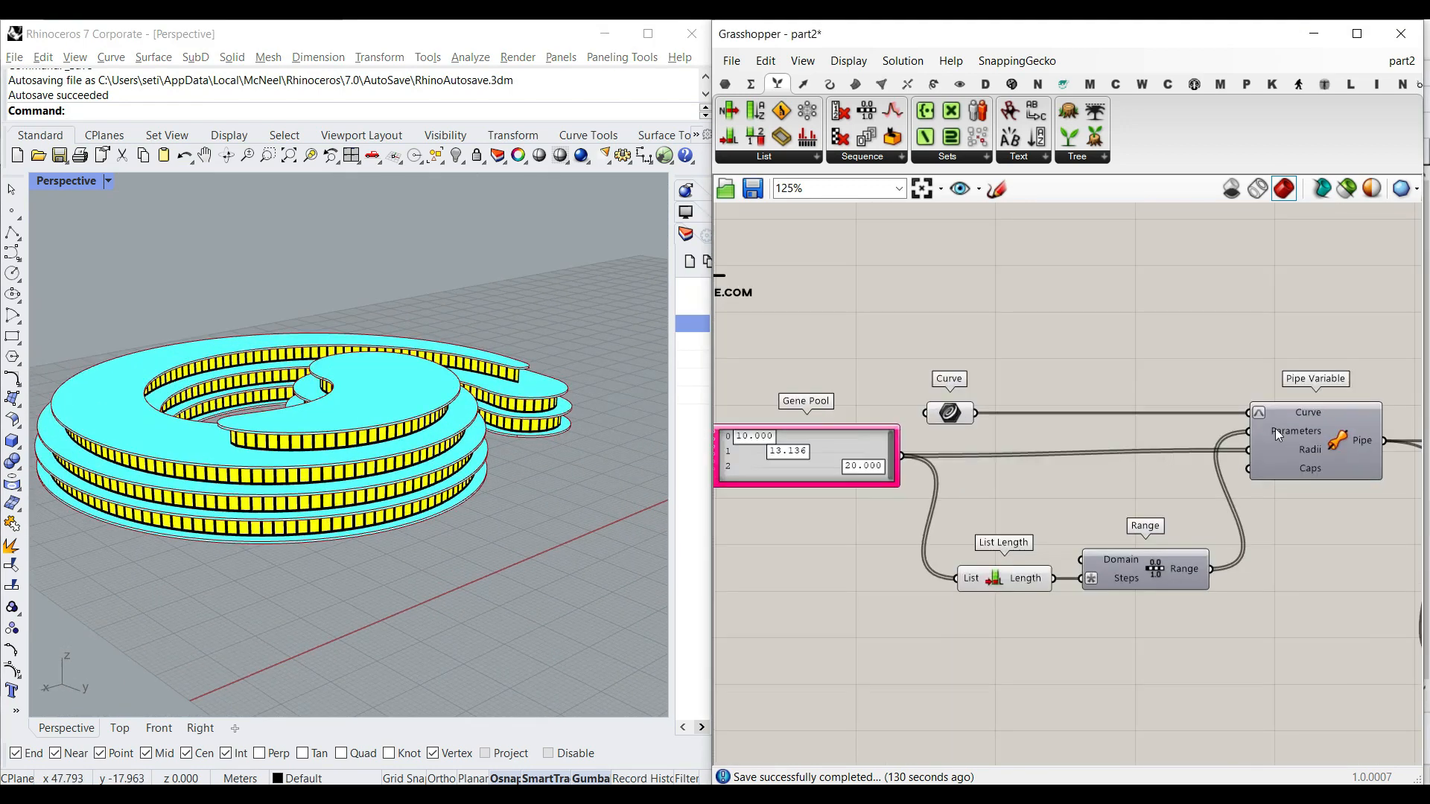
{"action": "scroll", "coordinate": [1276, 435], "scroll_direction": "up", "scroll_amount": 3}
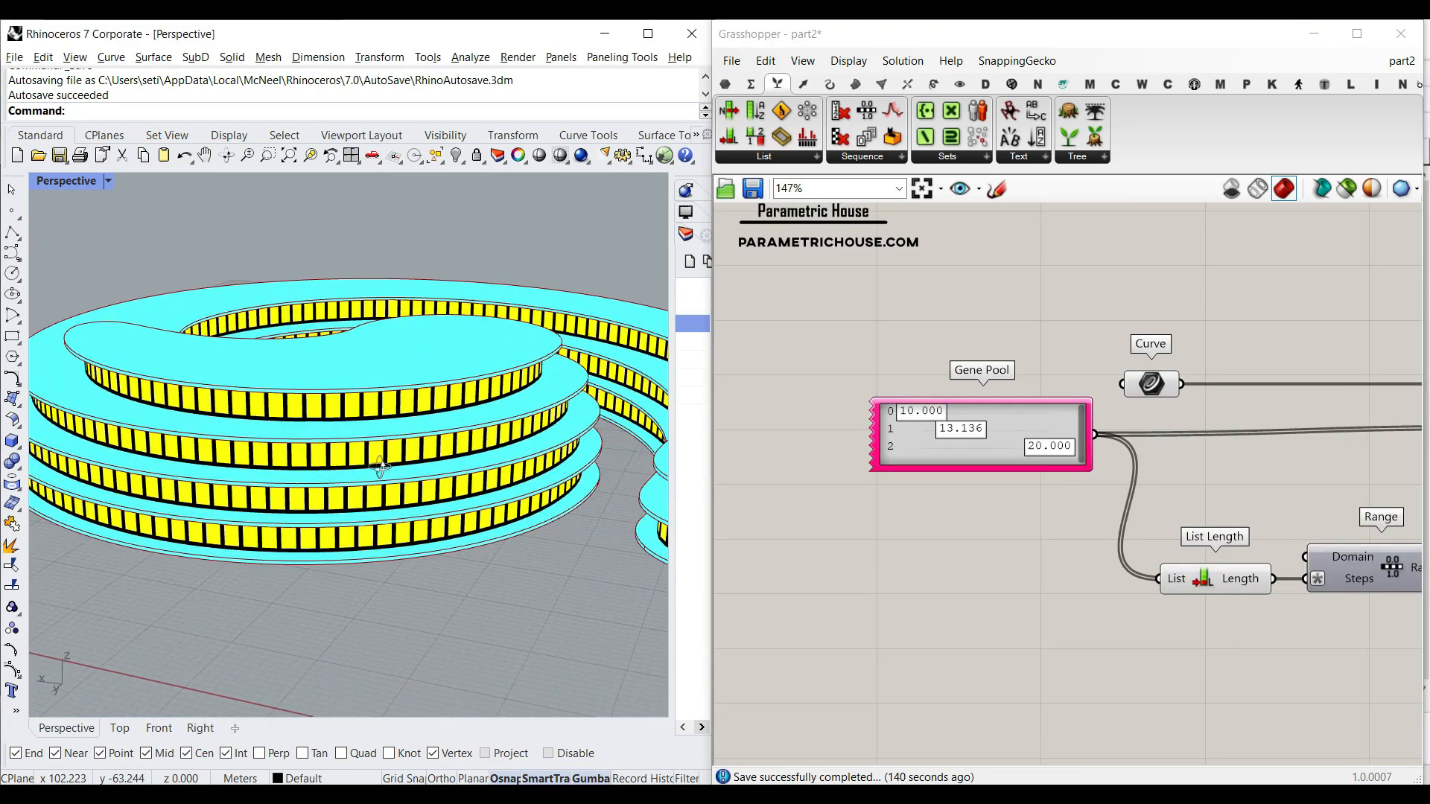
{"action": "left_click_drag", "start_coordinate": [968, 432], "coordinate": [990, 445]}
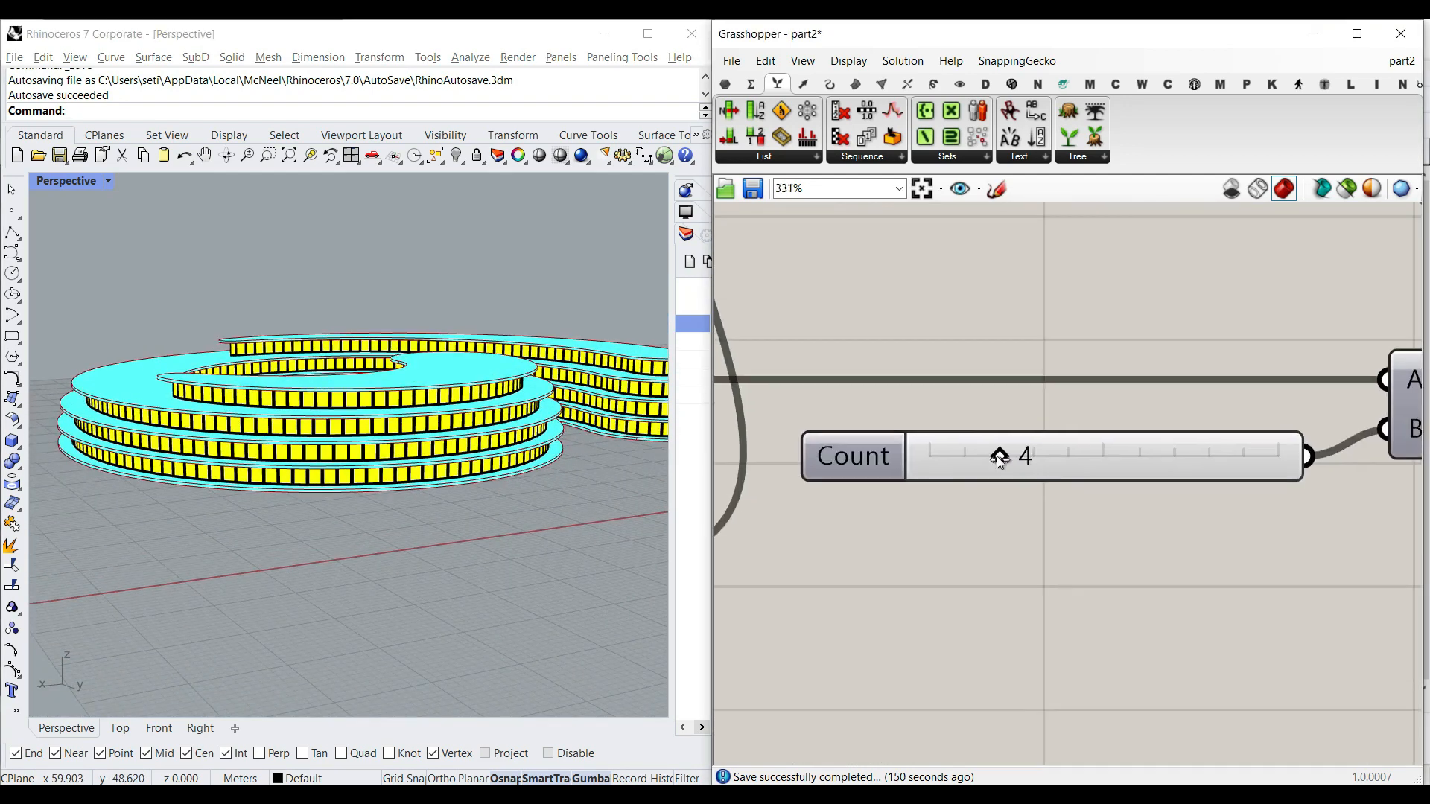
{"action": "left_click_drag", "start_coordinate": [1008, 457], "coordinate": [965, 456]}
{"action": "left_click", "coordinate": [376, 387]}
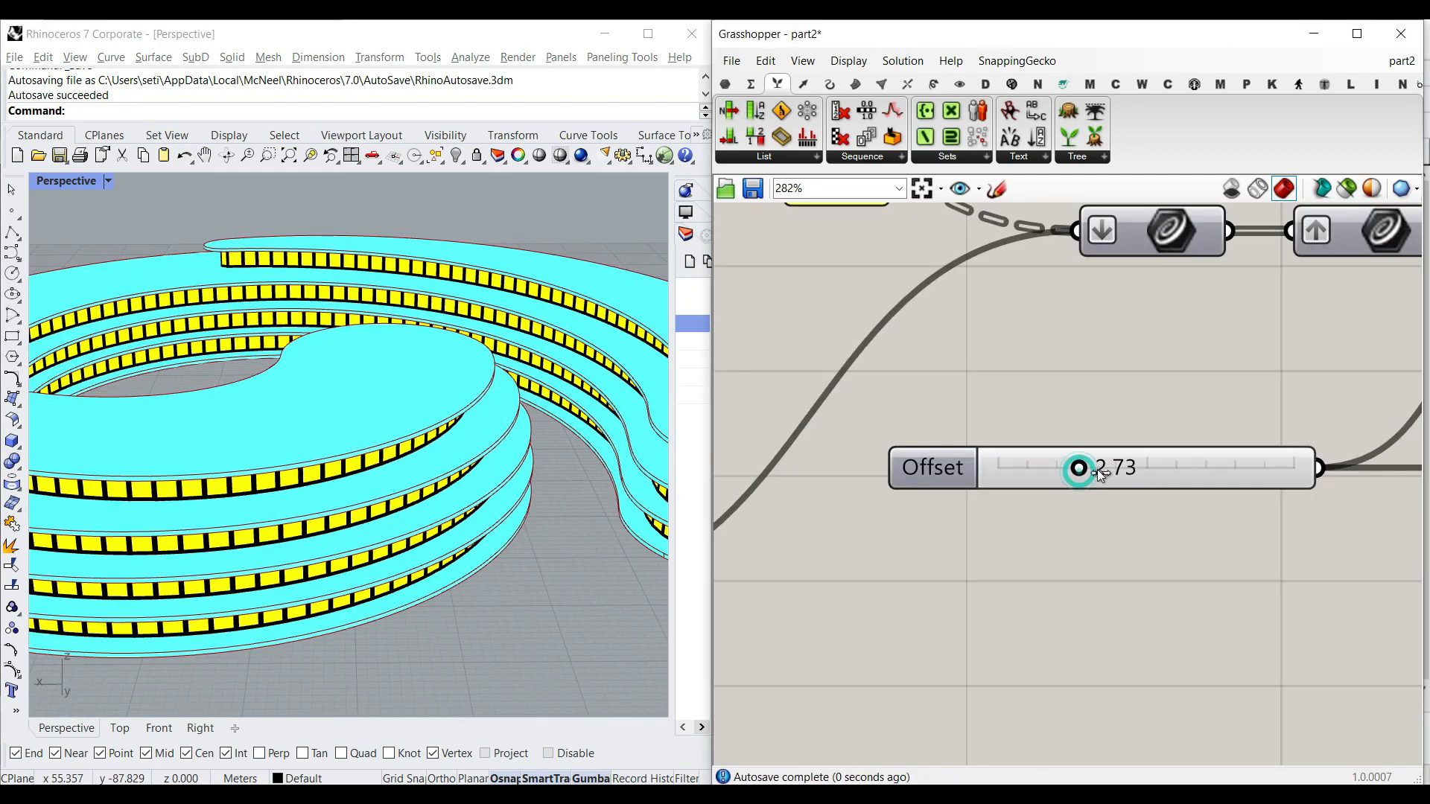
Adjust the Offset slider and the Number Slider near 0.41, and inspect the multi-storey model from several angles.
{"action": "left_click_drag", "start_coordinate": [1073, 469], "coordinate": [1022, 468]}
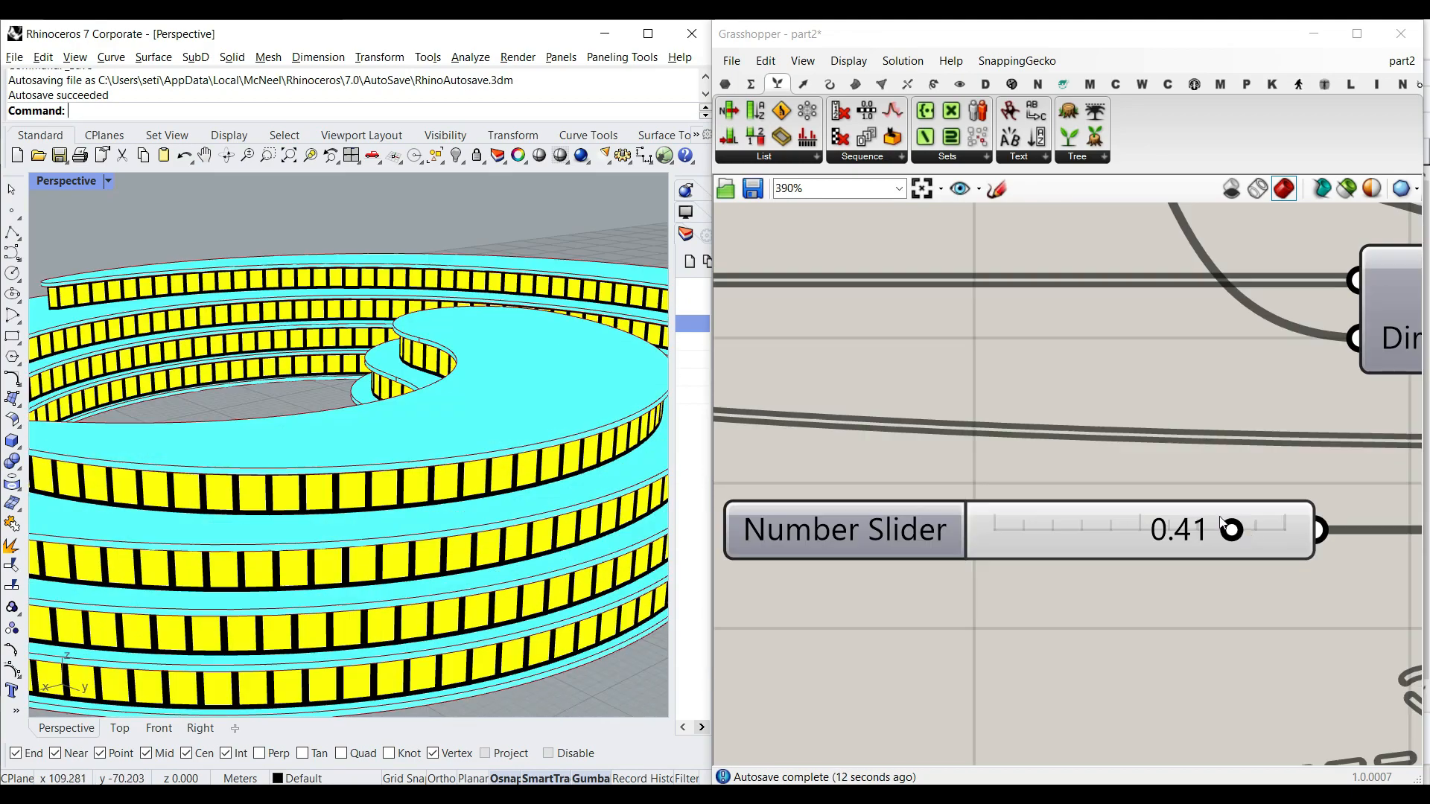
{"action": "mouse_move", "coordinate": [1225, 527]}
{"action": "left_mouse_down"}
{"action": "mouse_move", "coordinate": [989, 526]}
{"action": "mouse_move", "coordinate": [1226, 527]}
{"action": "left_mouse_up"}
{"action": "right_click_drag", "start_coordinate": [507, 462], "coordinate": [556, 527]}
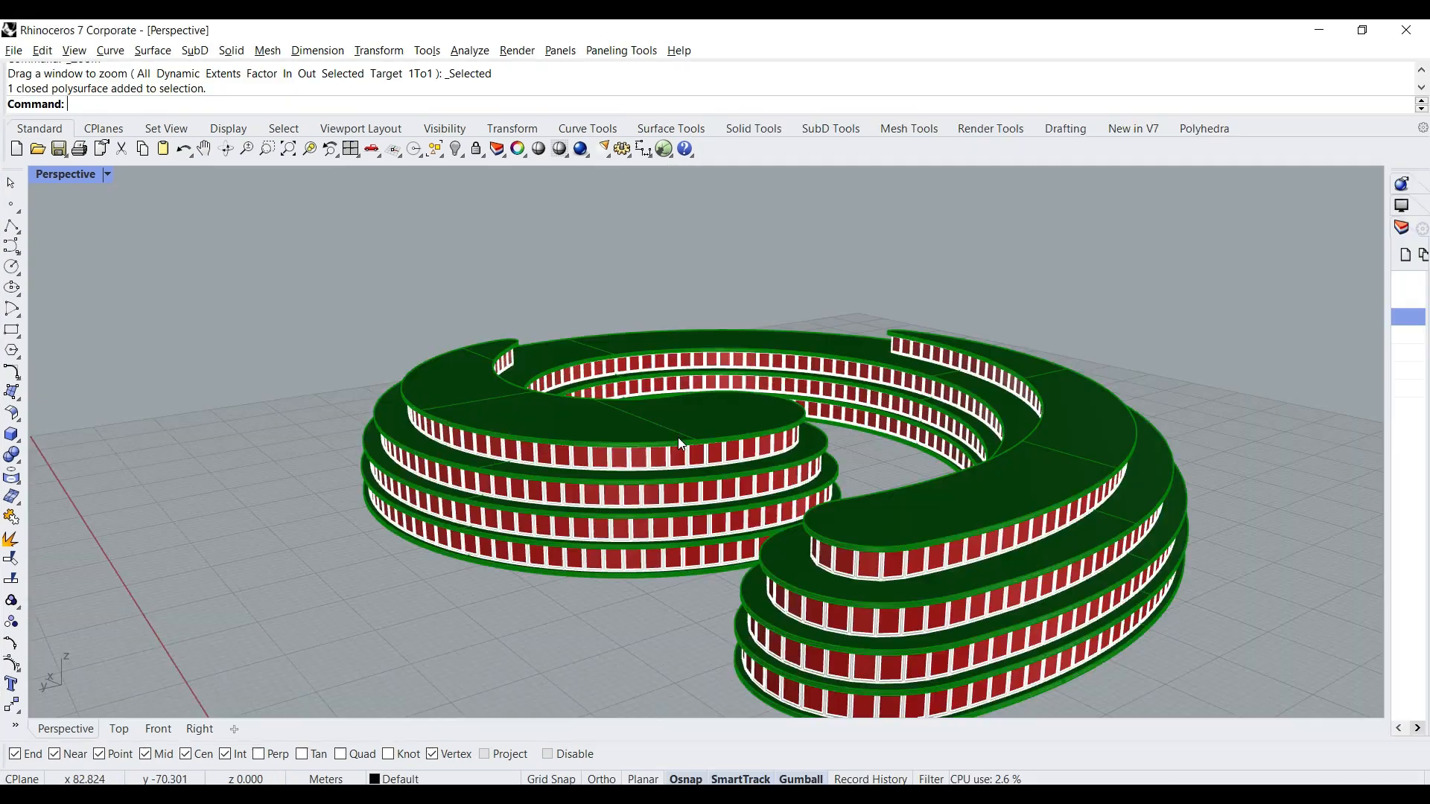
{"action": "right_click_drag", "start_coordinate": [678, 437], "coordinate": [663, 484]}
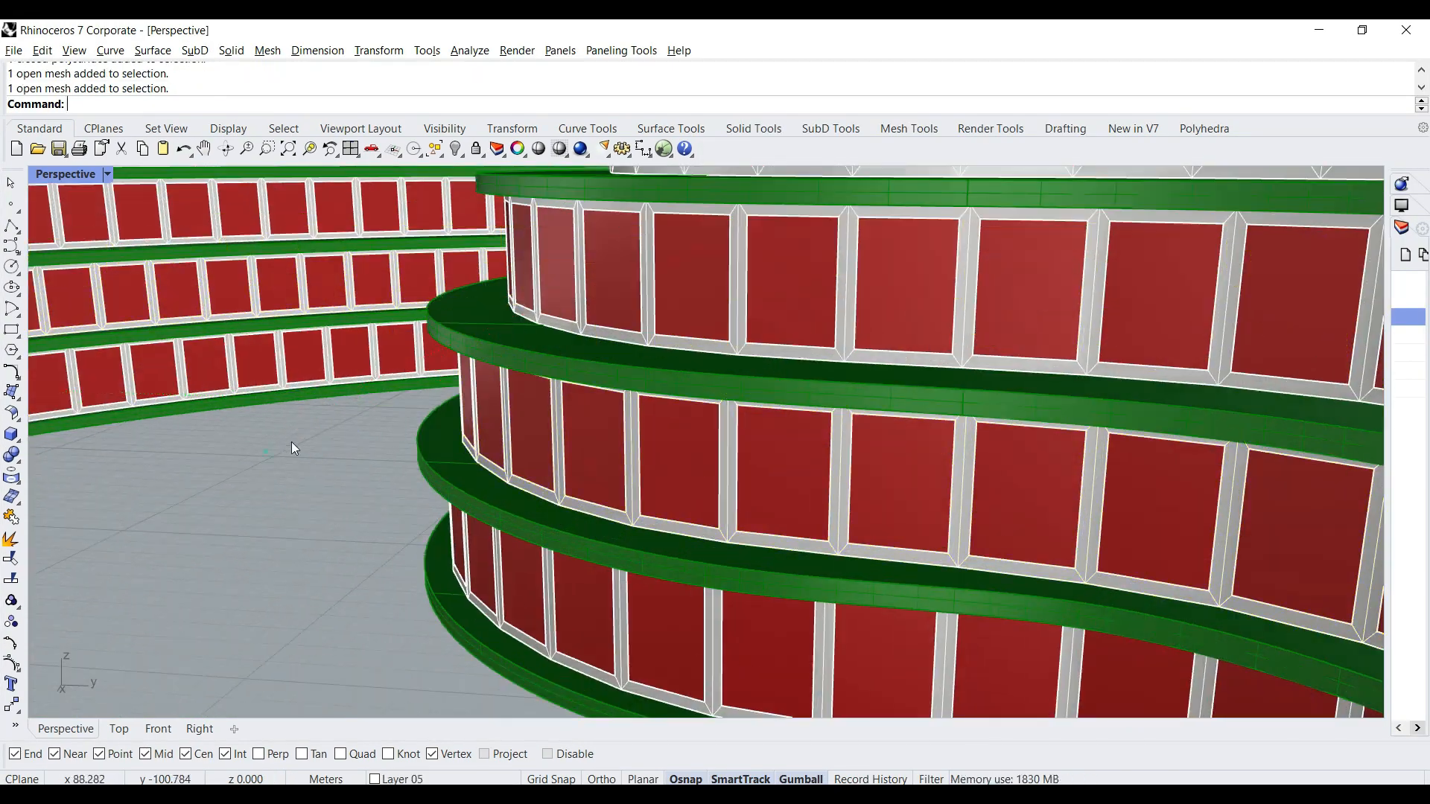